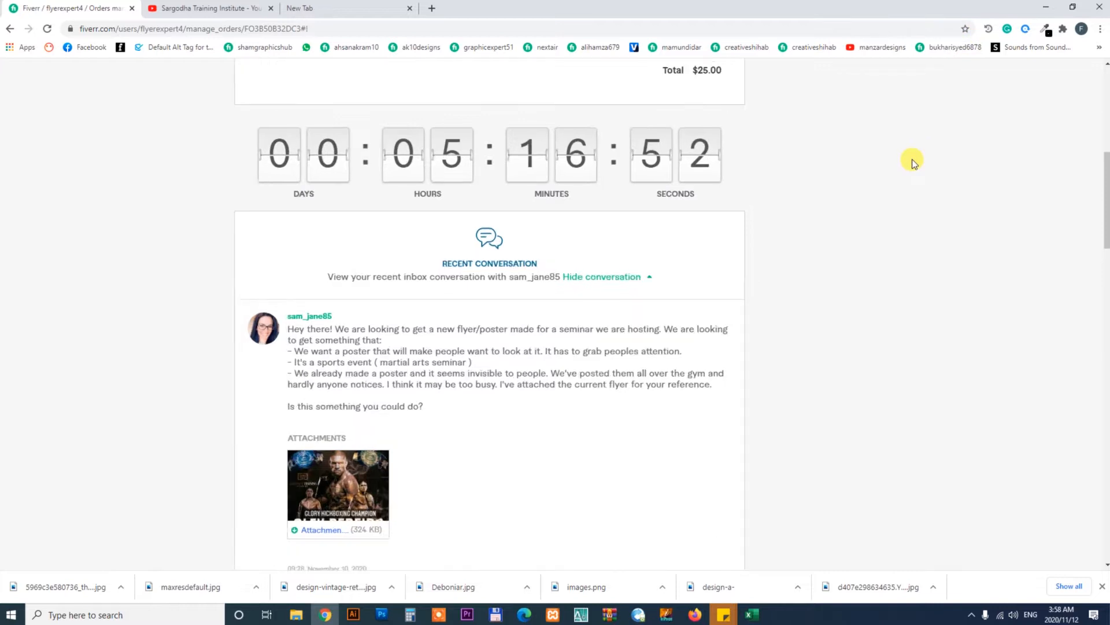
# Zoom in on the order page and read the buyer's first message about the seminar poster
pyautogui.hotkey('ctrl', '+')
pyautogui.hotkey('ctrl', '+')
pyautogui.click(914, 50)
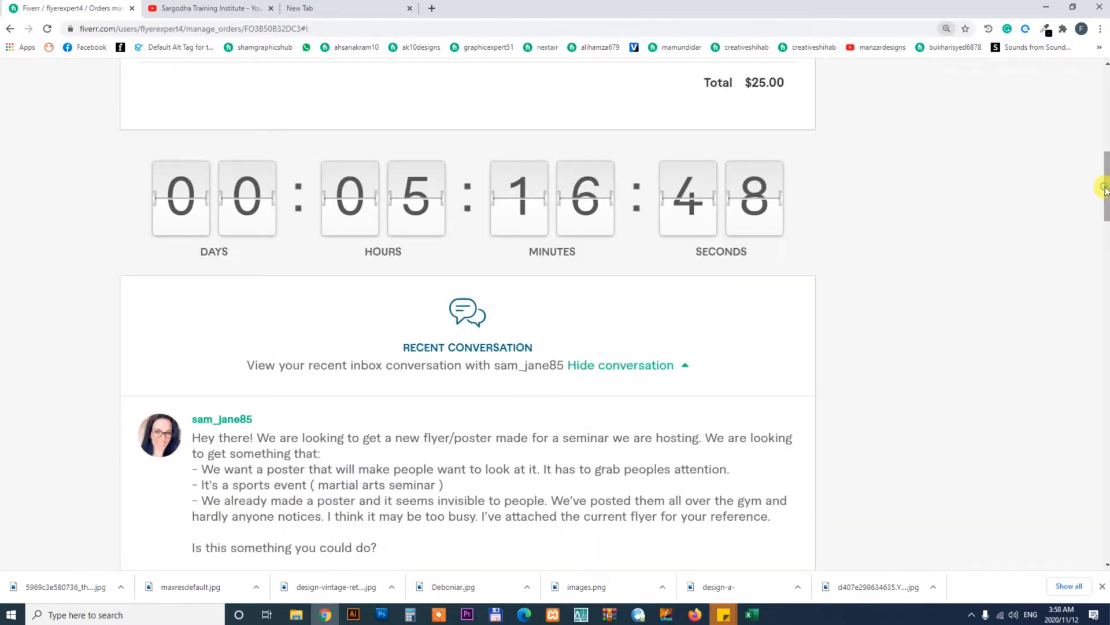
pyautogui.moveTo(1105, 194); pyautogui.dragTo(1106, 215)
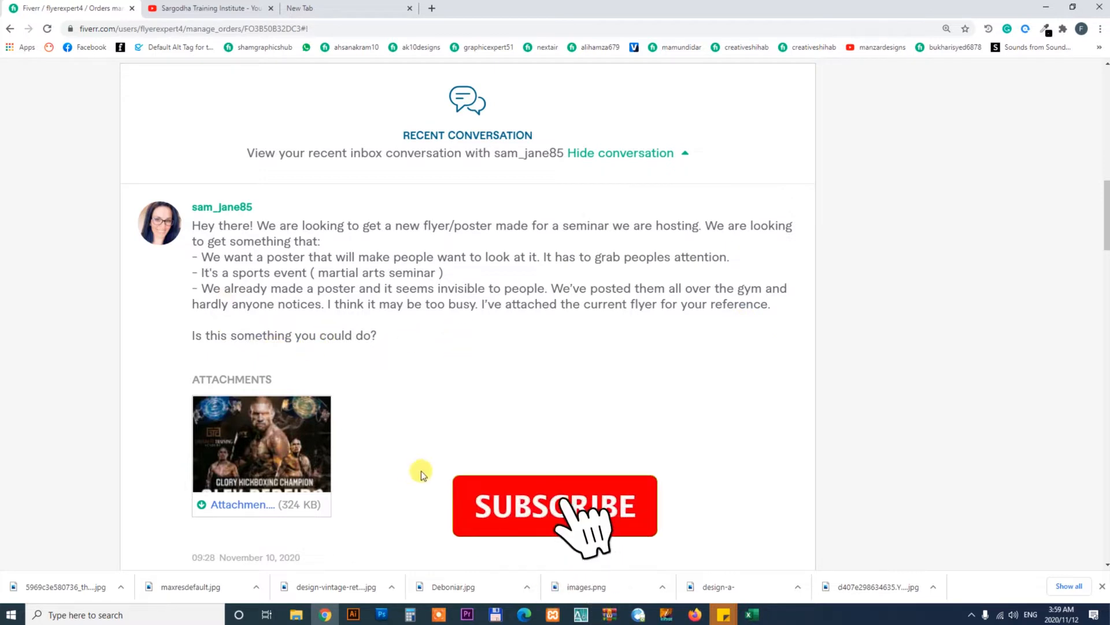
# Open the buyer's attachments folder in File Explorer, look at the current flyer image, and return to the browser
pyautogui.click(296, 614)
pyautogui.click(338, 566)
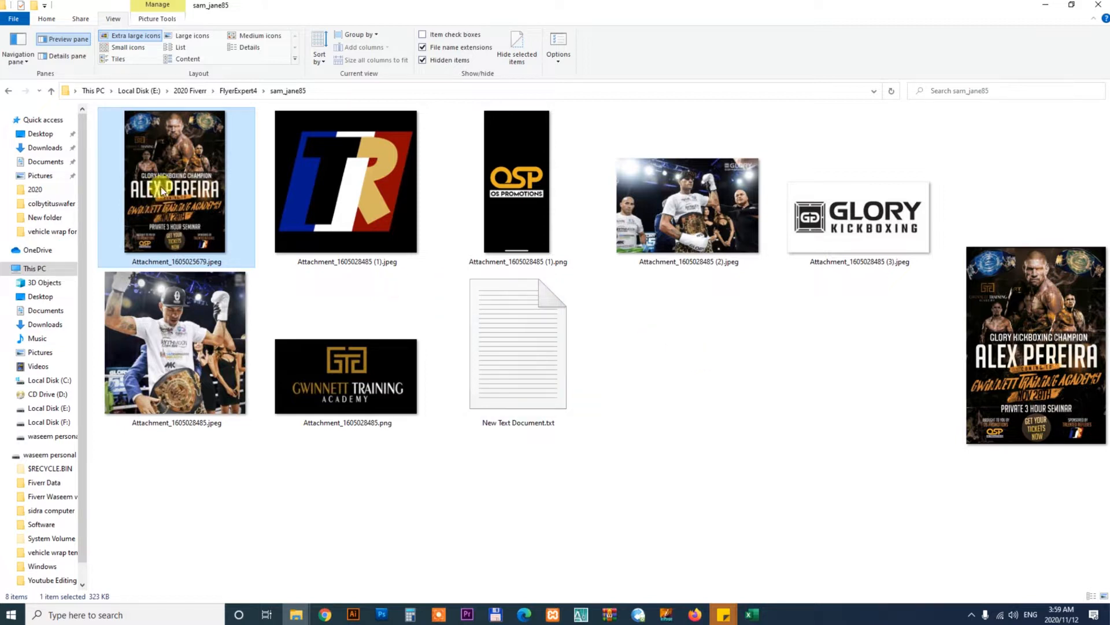
pyautogui.doubleClick(176, 185)
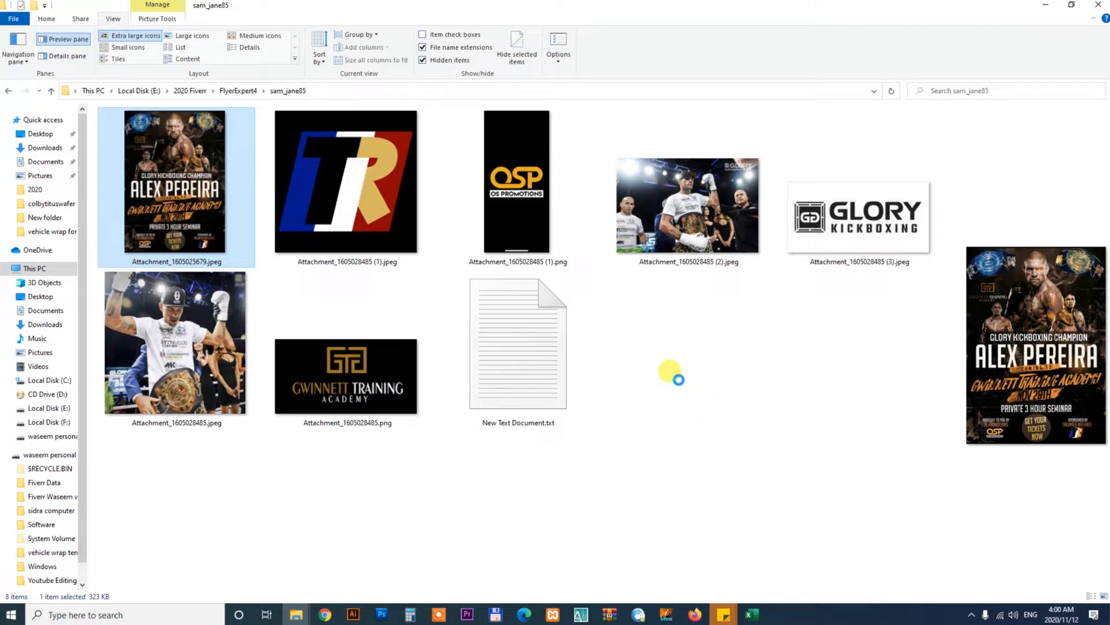
pyautogui.click(325, 615)
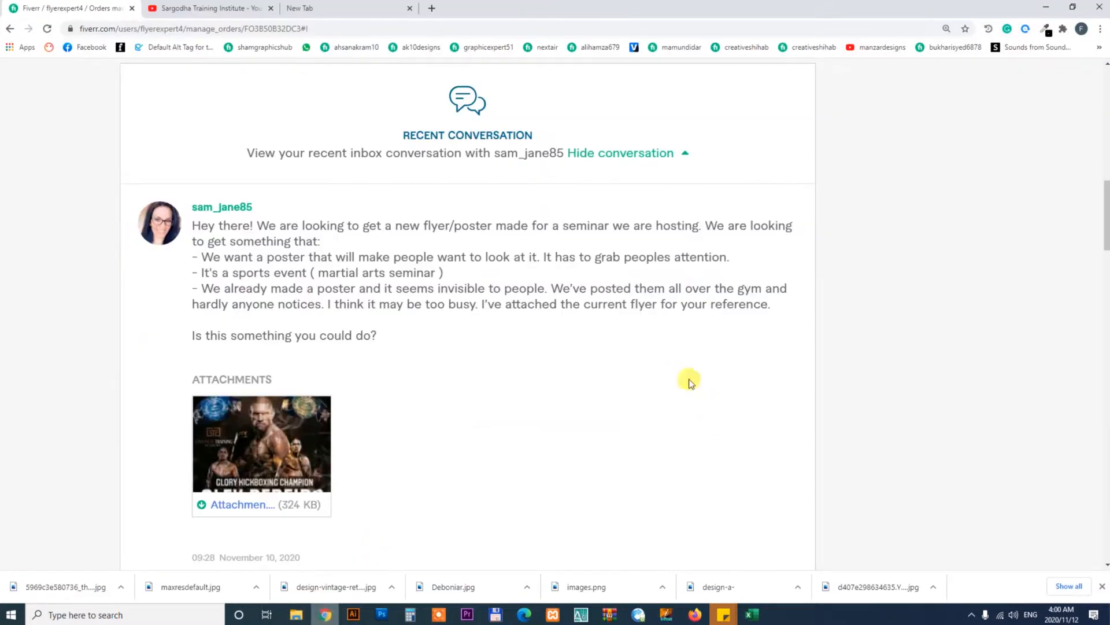
# Scroll through the conversation down to the order requirements and read the poster details
pyautogui.moveTo(1108, 227); pyautogui.dragTo(1108, 368)
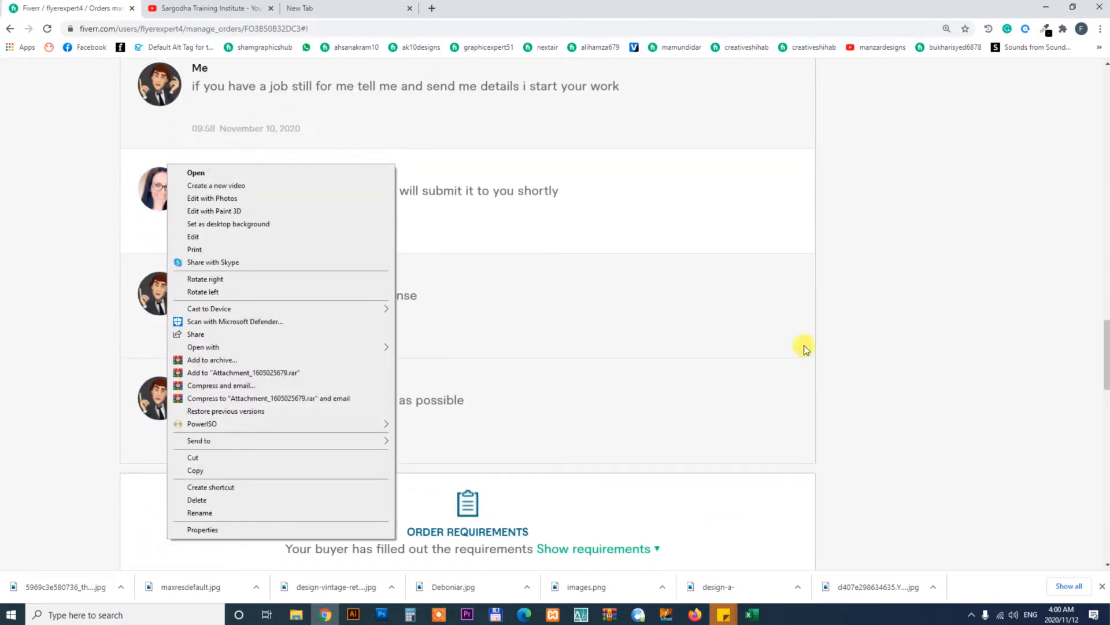
pyautogui.click(223, 172)
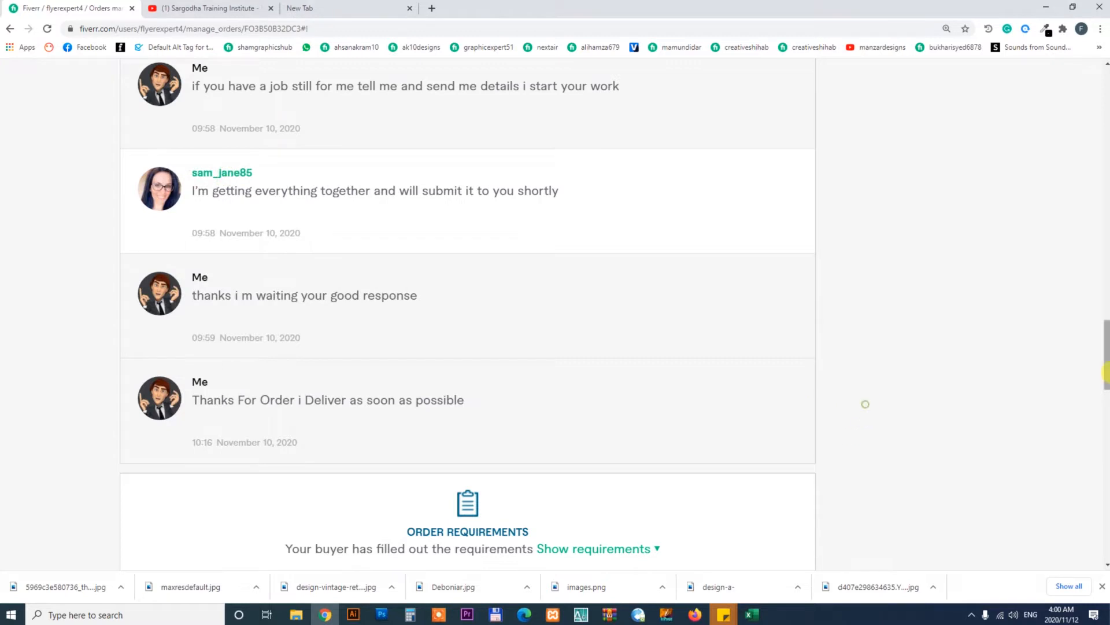
pyautogui.moveTo(1106, 347); pyautogui.dragTo(1106, 399)
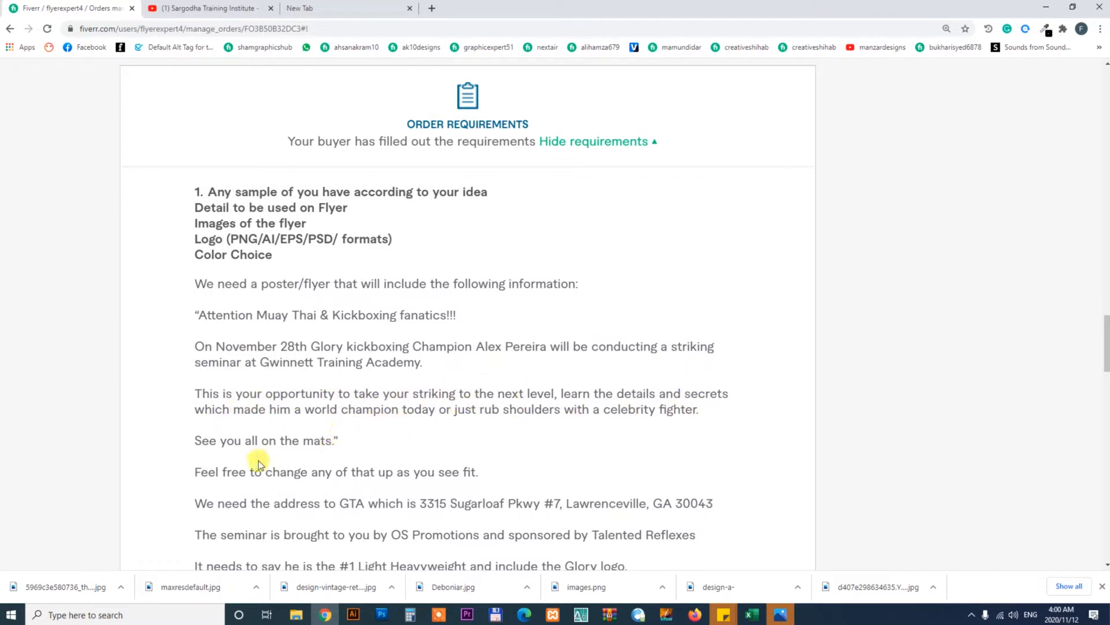
pyautogui.moveTo(1105, 341); pyautogui.dragTo(1102, 368)
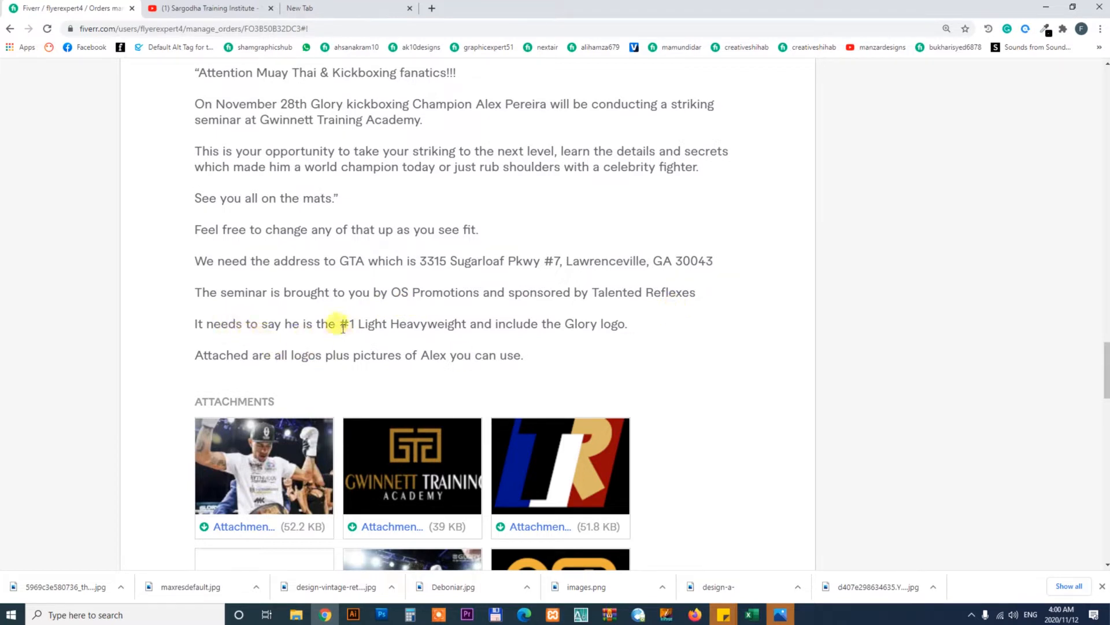
# Highlight the requirement lines about the #1 Light Heavyweight title and the Glory logo while reading them
pyautogui.moveTo(343, 327); pyautogui.dragTo(625, 340)
pyautogui.click(657, 331)
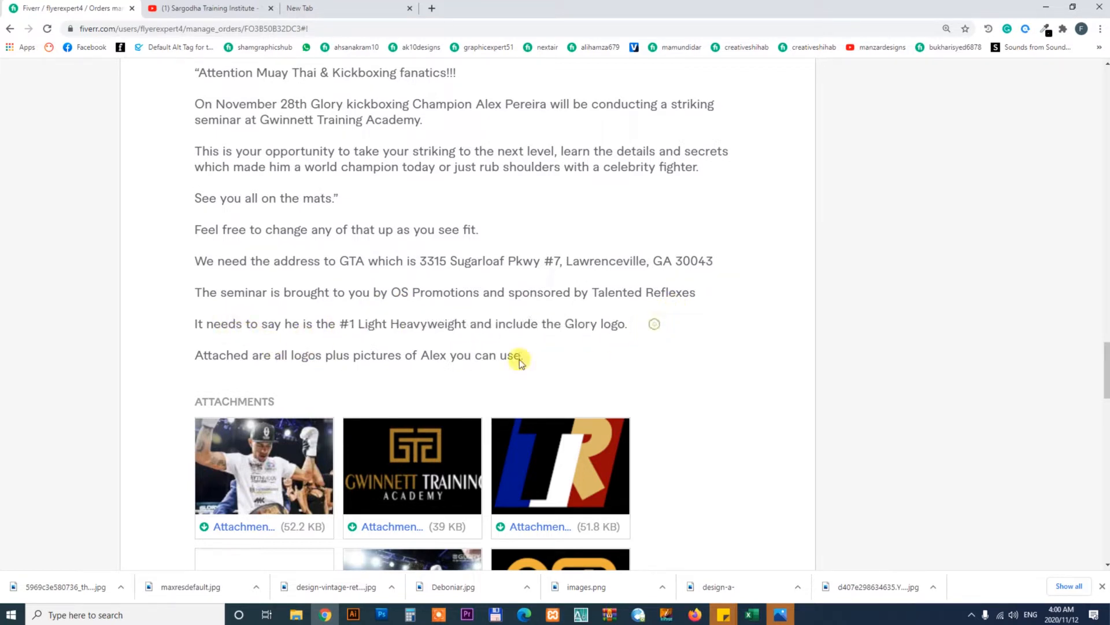
pyautogui.moveTo(340, 324); pyautogui.dragTo(489, 324)
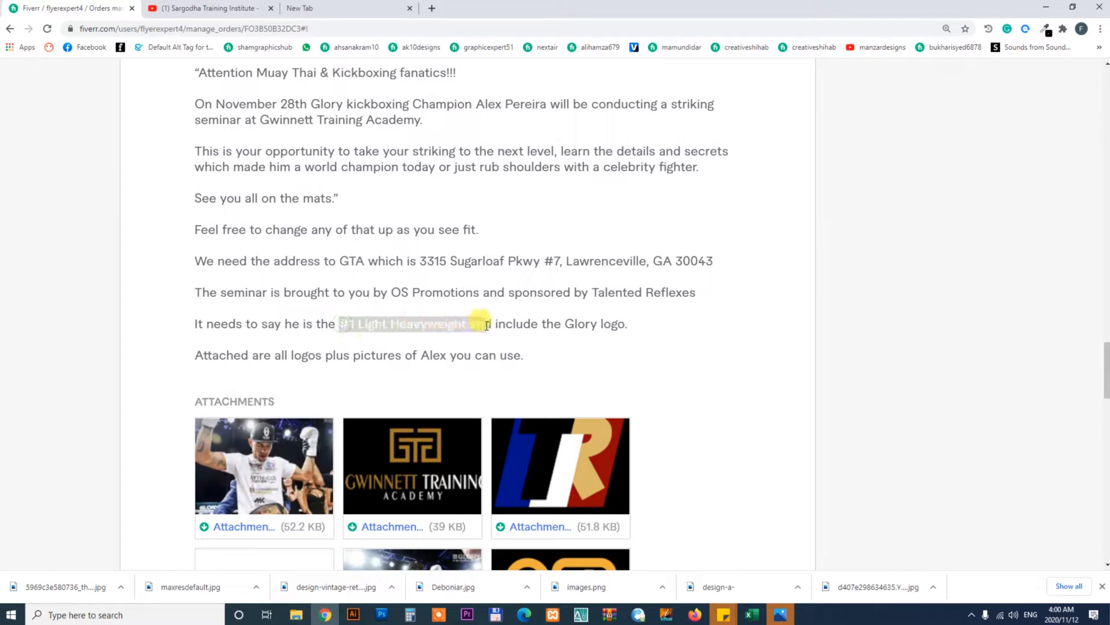
pyautogui.moveTo(565, 322); pyautogui.dragTo(664, 331)
pyautogui.click(683, 332)
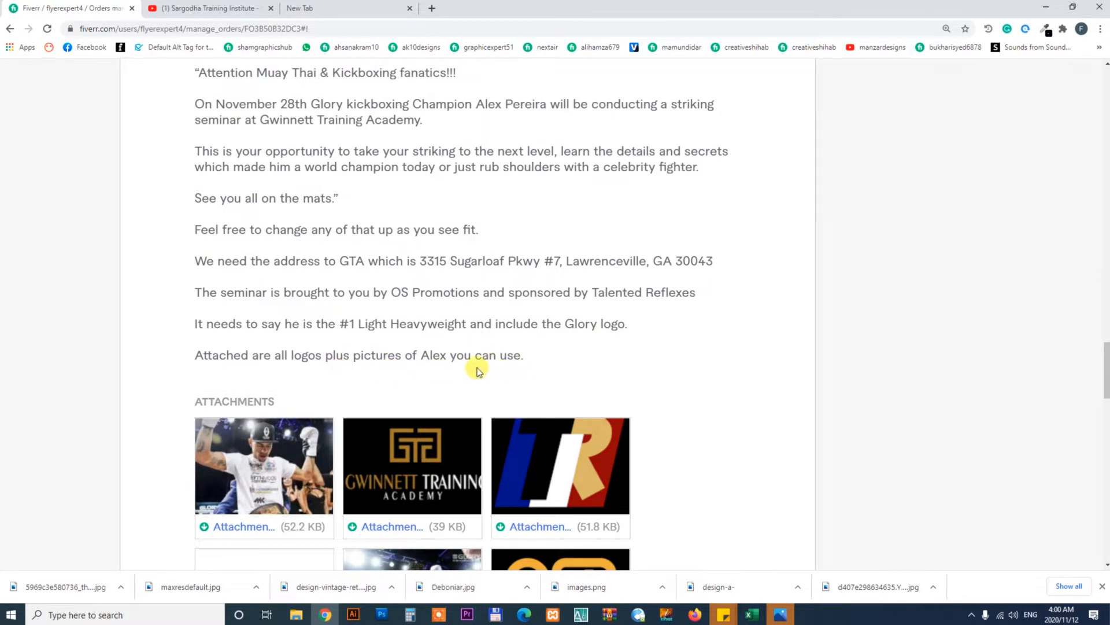
# Review the attached logos and photos and the buyer's follow-up message about the QR code and ticket link
pyautogui.moveTo(1105, 353); pyautogui.dragTo(1106, 379)
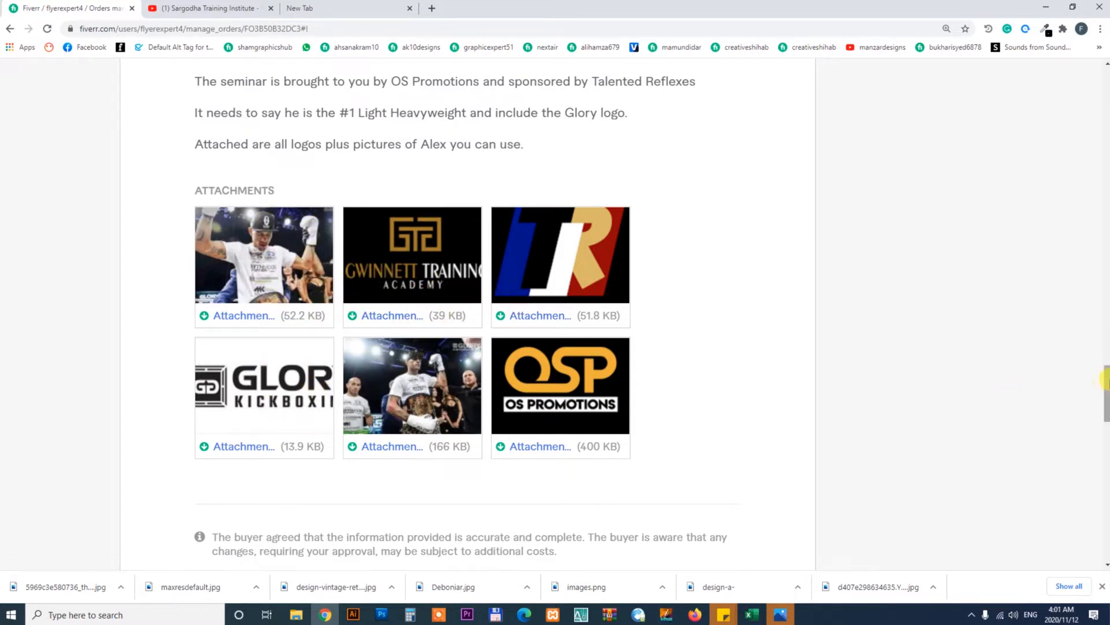
pyautogui.moveTo(1105, 379); pyautogui.dragTo(1105, 431)
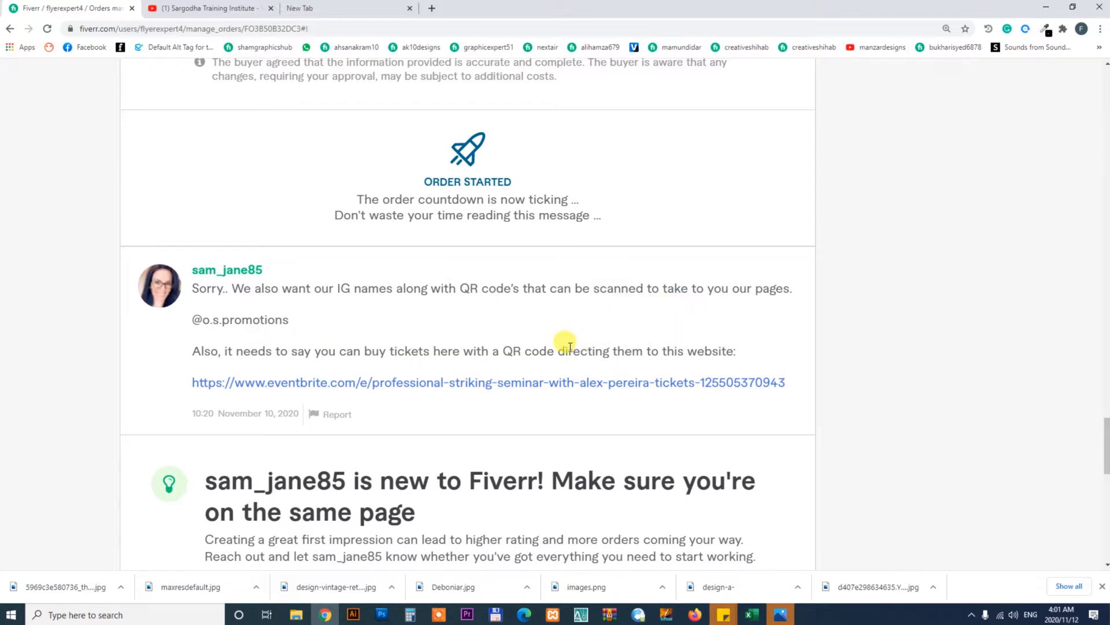
pyautogui.moveTo(1107, 439); pyautogui.dragTo(1105, 75)
pyautogui.scroll(-1, 1106, 374)
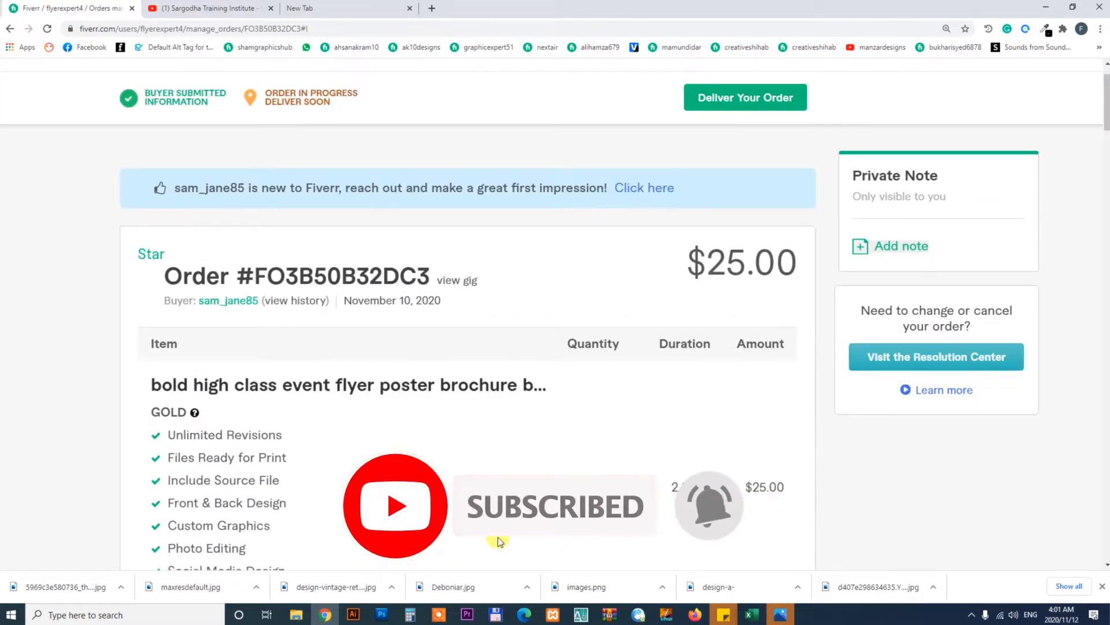
# Open the buyer's current flyer in the Photos viewer to study its layout, then close it and return to the browser
pyautogui.click(296, 616)
pyautogui.click(360, 554)
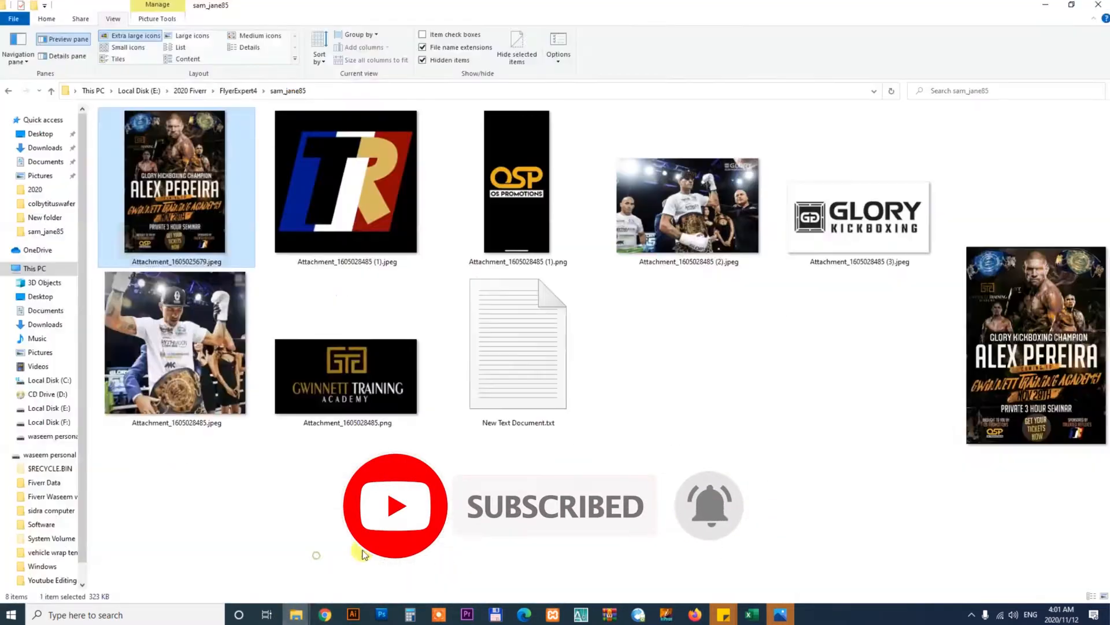
pyautogui.click(781, 350)
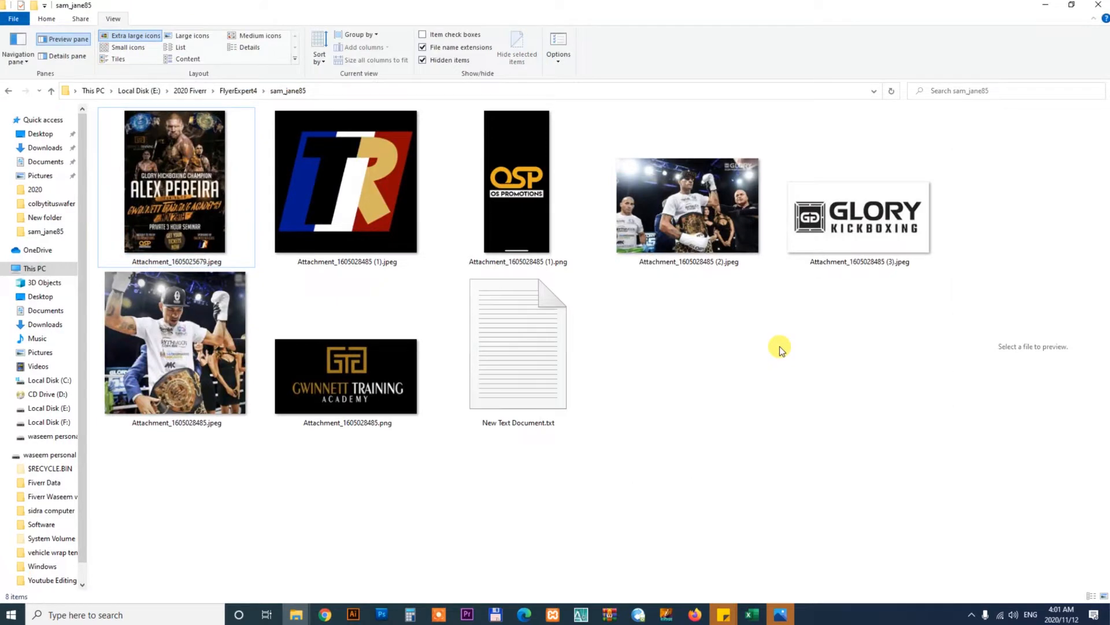
pyautogui.click(781, 614)
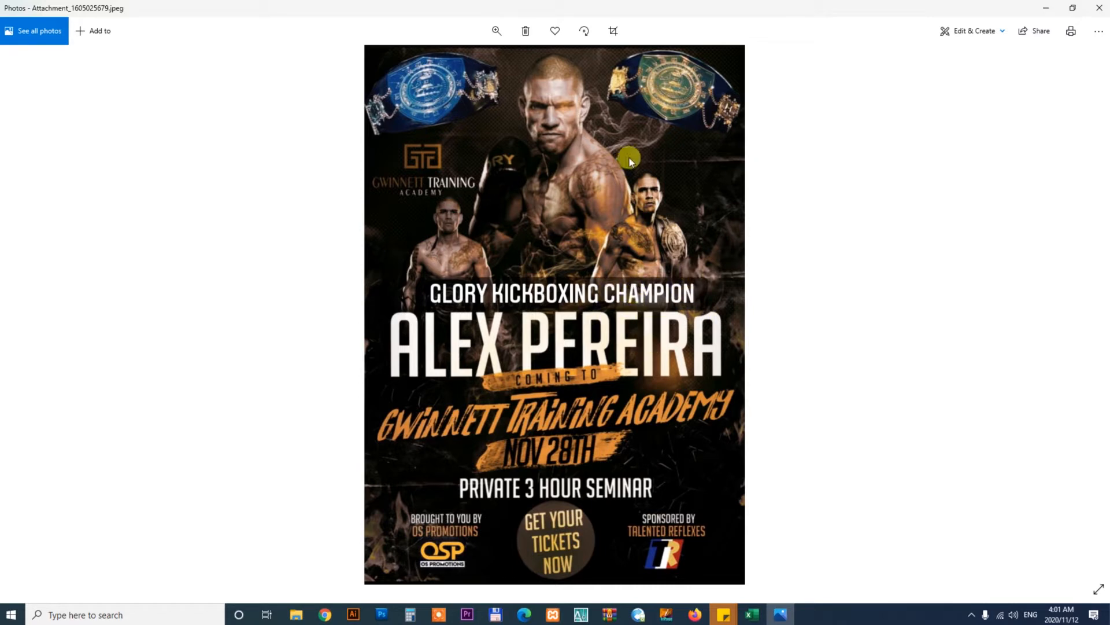
pyautogui.click(1100, 7)
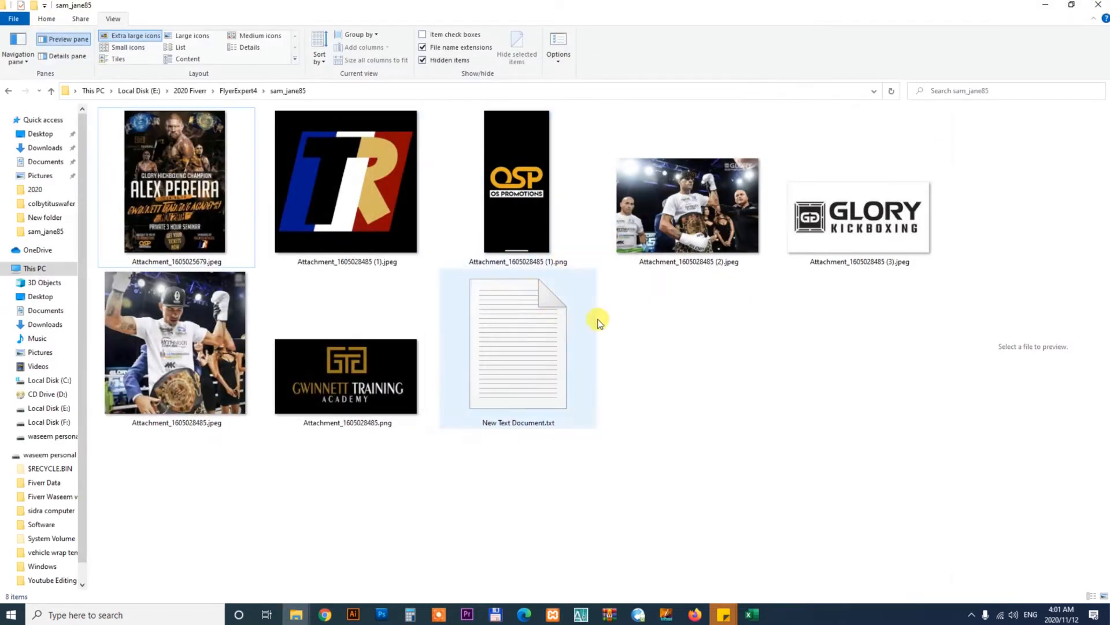
pyautogui.click(325, 615)
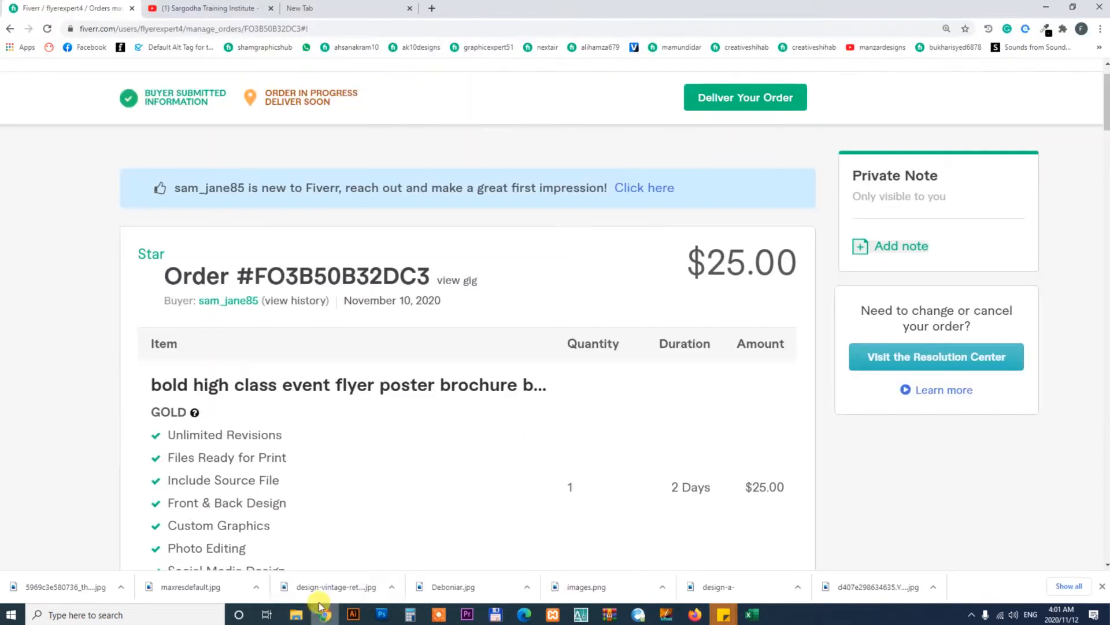
# Open a new browser tab and go to freepik.com
pyautogui.hotkey('ctrl', 't')
pyautogui.click(394, 27)
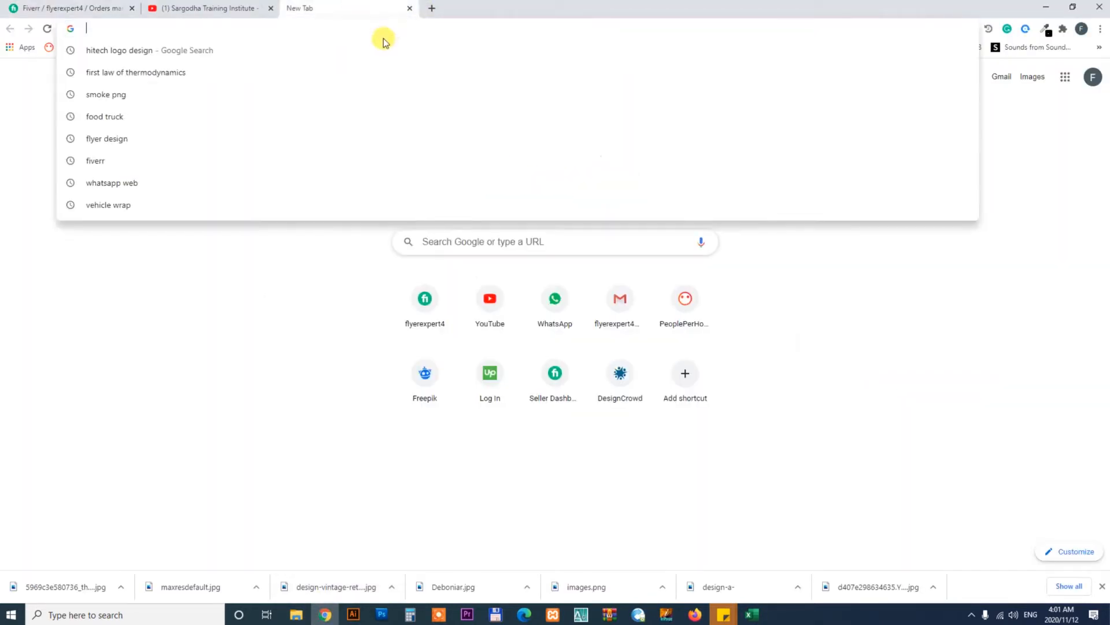
pyautogui.write('freepik.com')
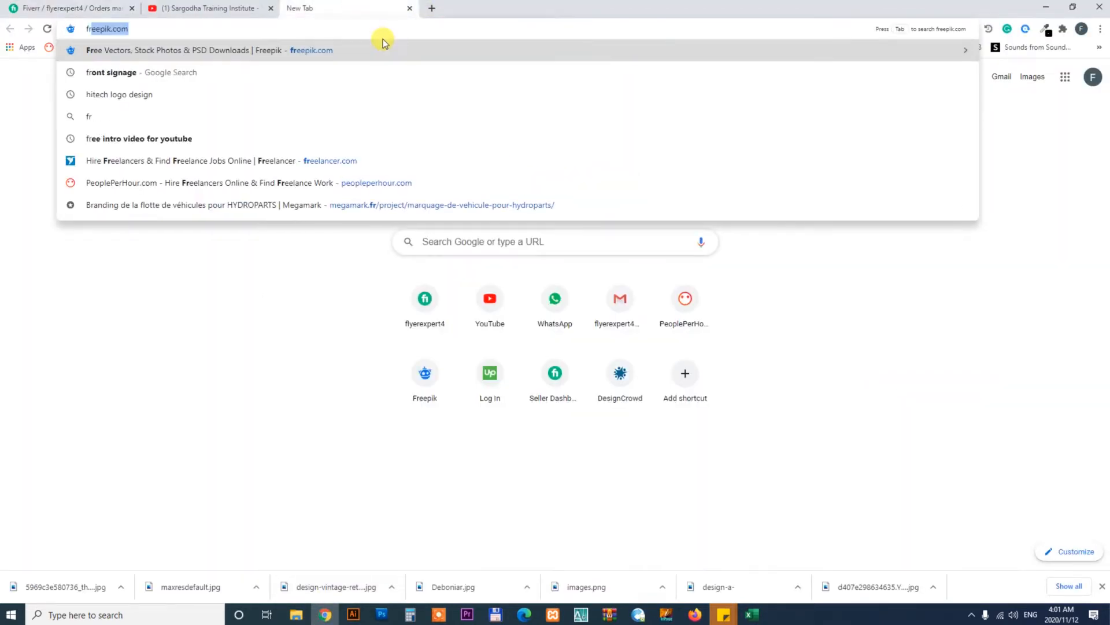
pyautogui.click(368, 52)
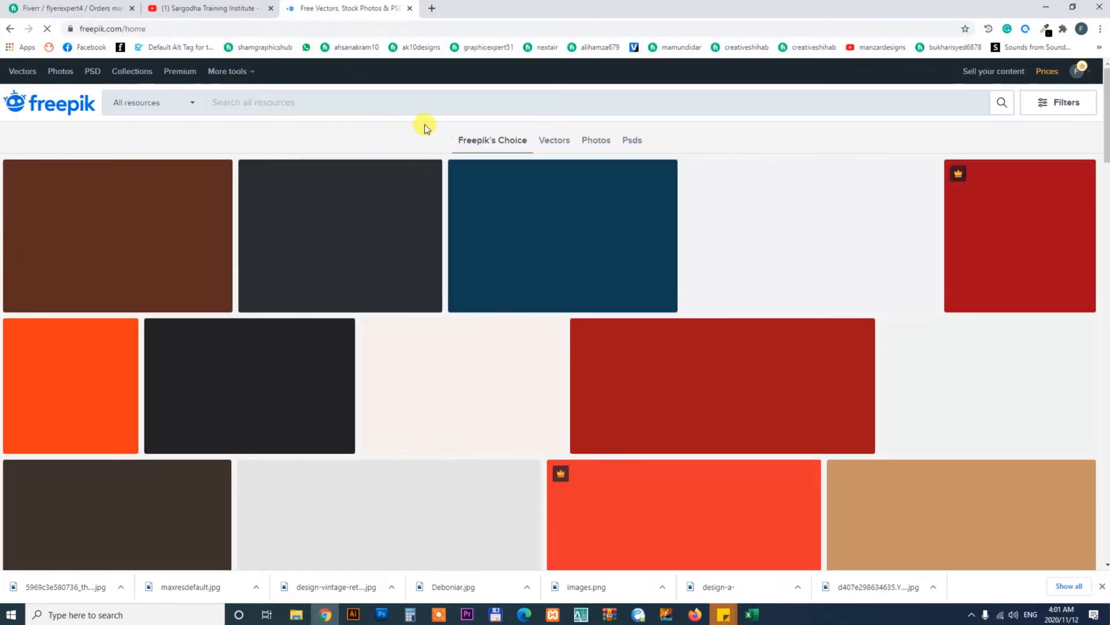
# Restrict Freepik resources to PSD and search for fight flyer
pyautogui.click(1066, 104)
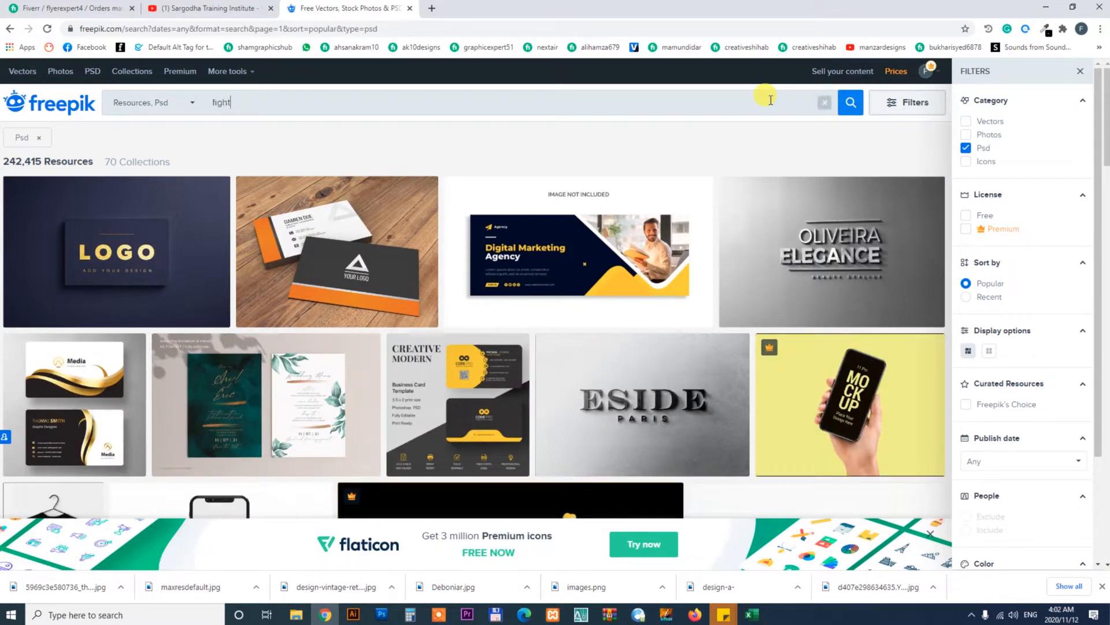
pyautogui.write('yer')
pyautogui.press('Return')
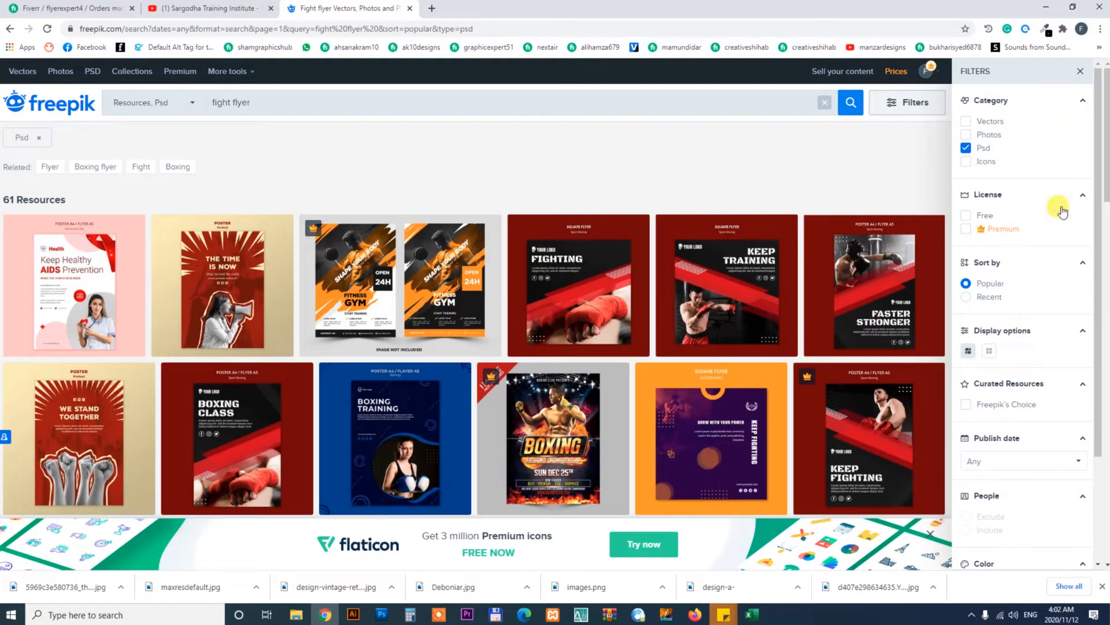
# Open the Boxing flyer template in a new tab to preview it, then return to the results
pyautogui.scroll(-3, 869, 320)
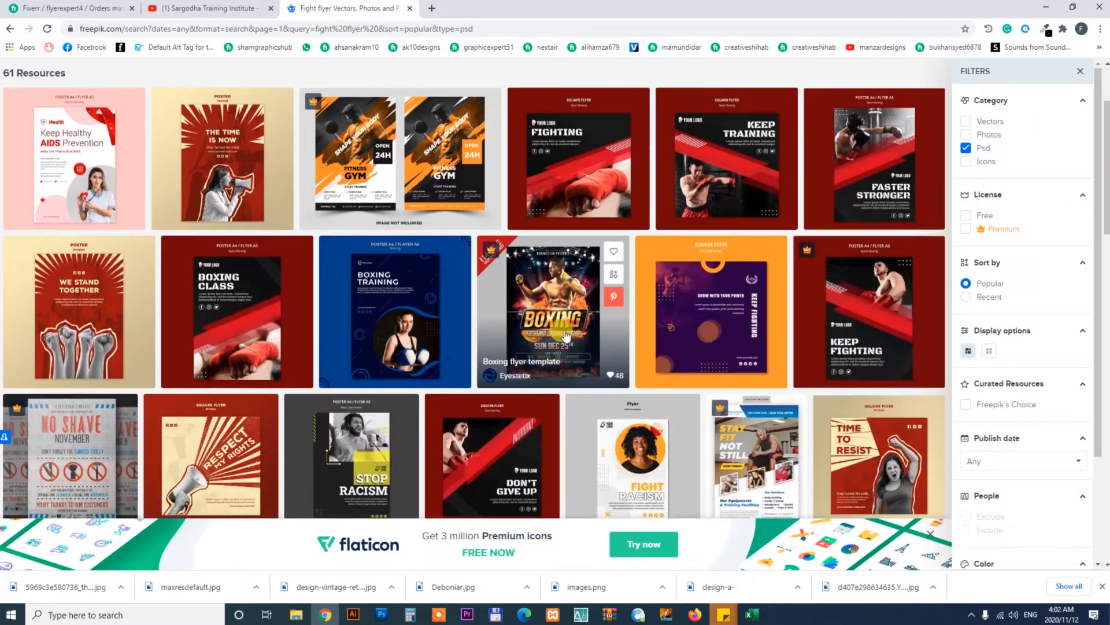
pyautogui.rightClick(542, 263)
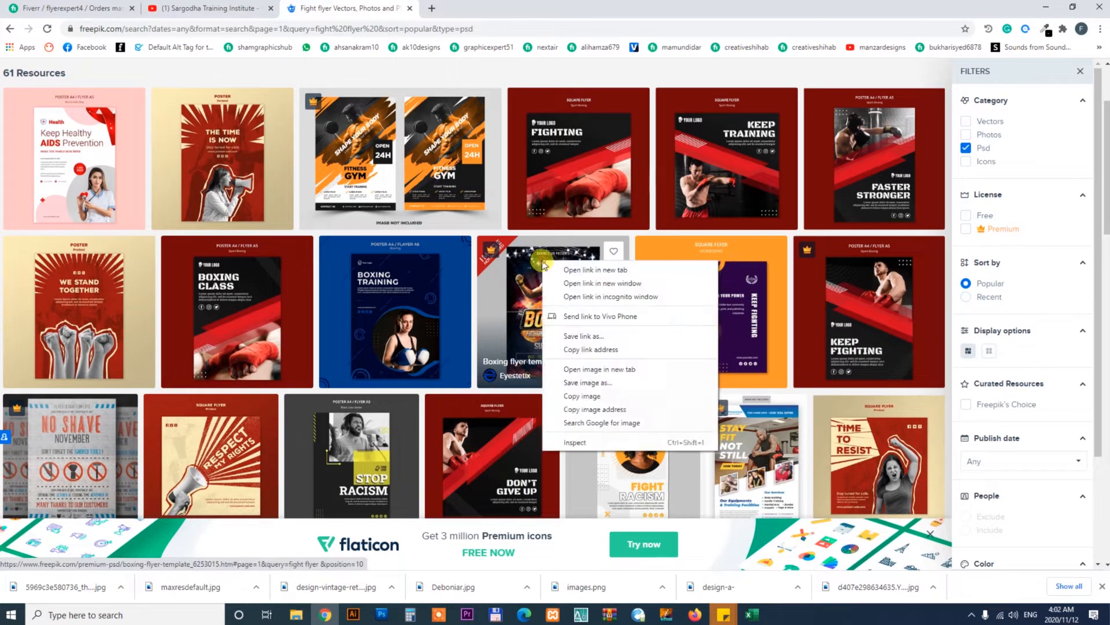
pyautogui.click(572, 270)
pyautogui.click(466, 8)
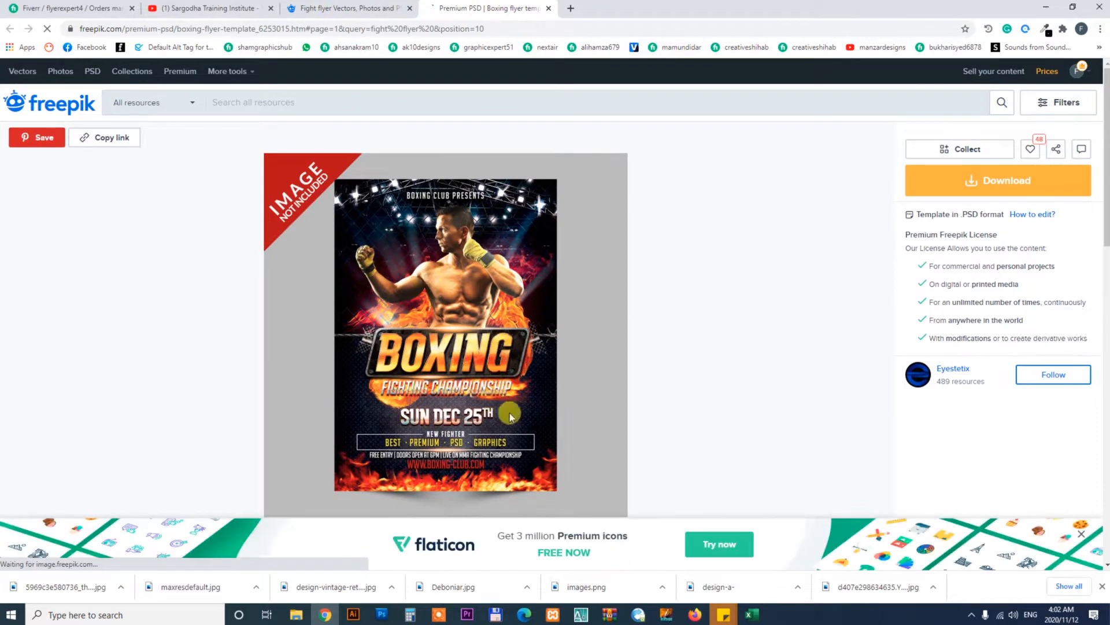
pyautogui.click(347, 8)
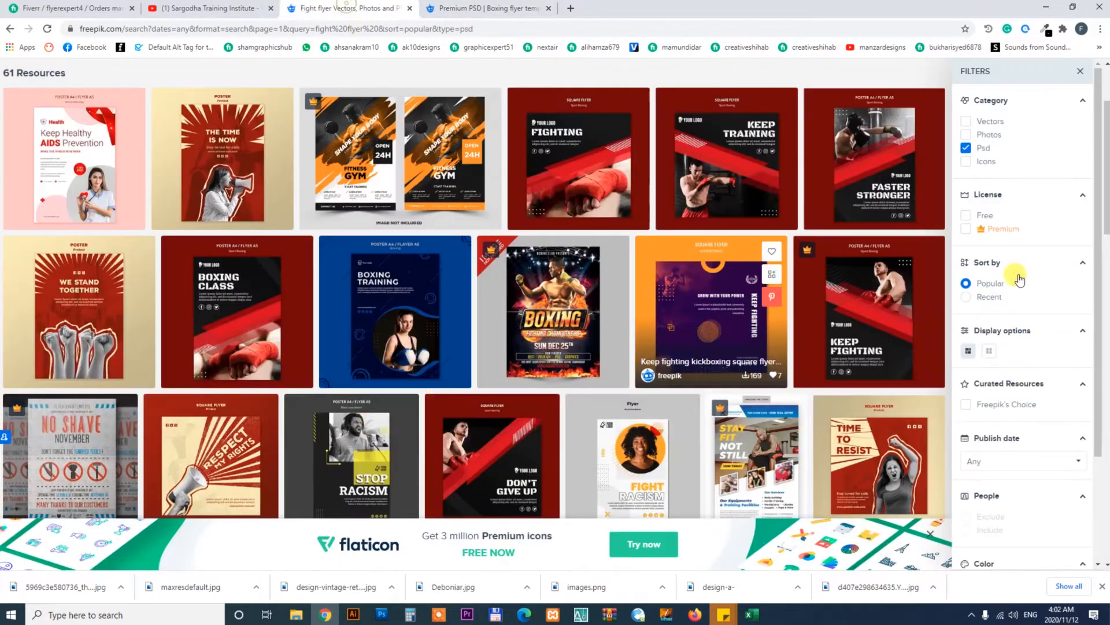
# Browse the remaining results, then download the Boxing flyer template PSD and close the download dialog
pyautogui.moveTo(1106, 188); pyautogui.dragTo(1106, 422)
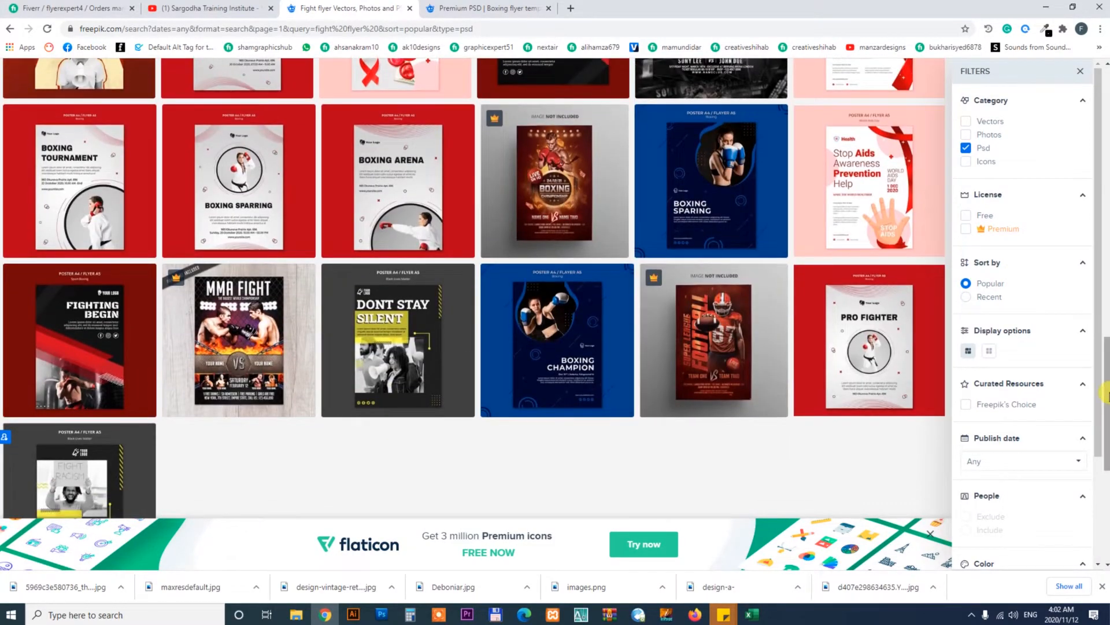
pyautogui.moveTo(1107, 382); pyautogui.dragTo(1106, 405)
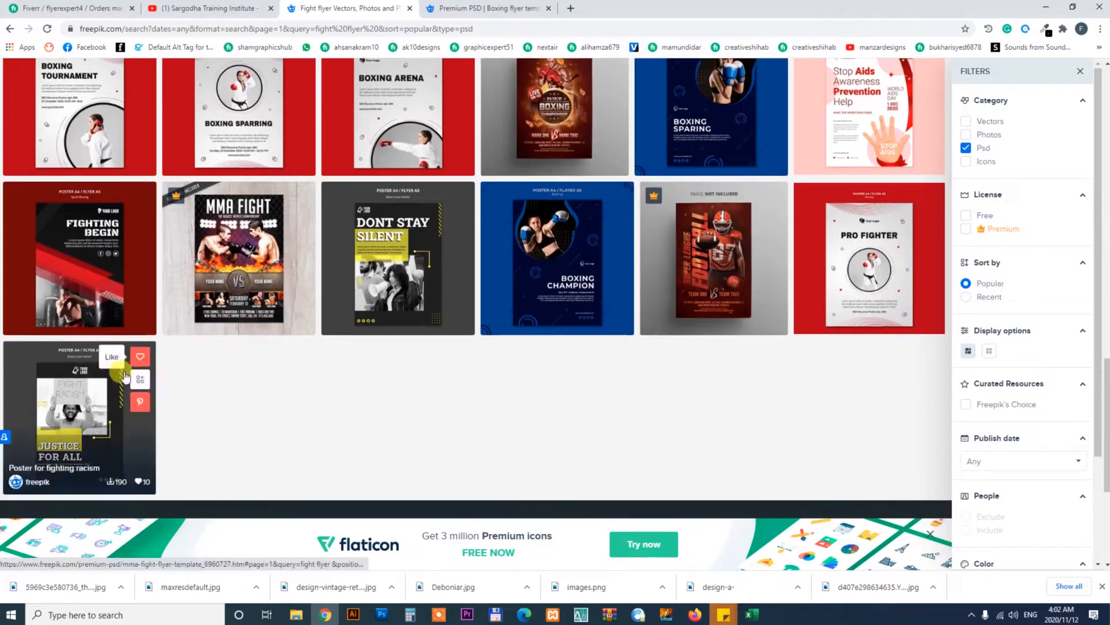
pyautogui.moveTo(1106, 460); pyautogui.dragTo(1107, 120)
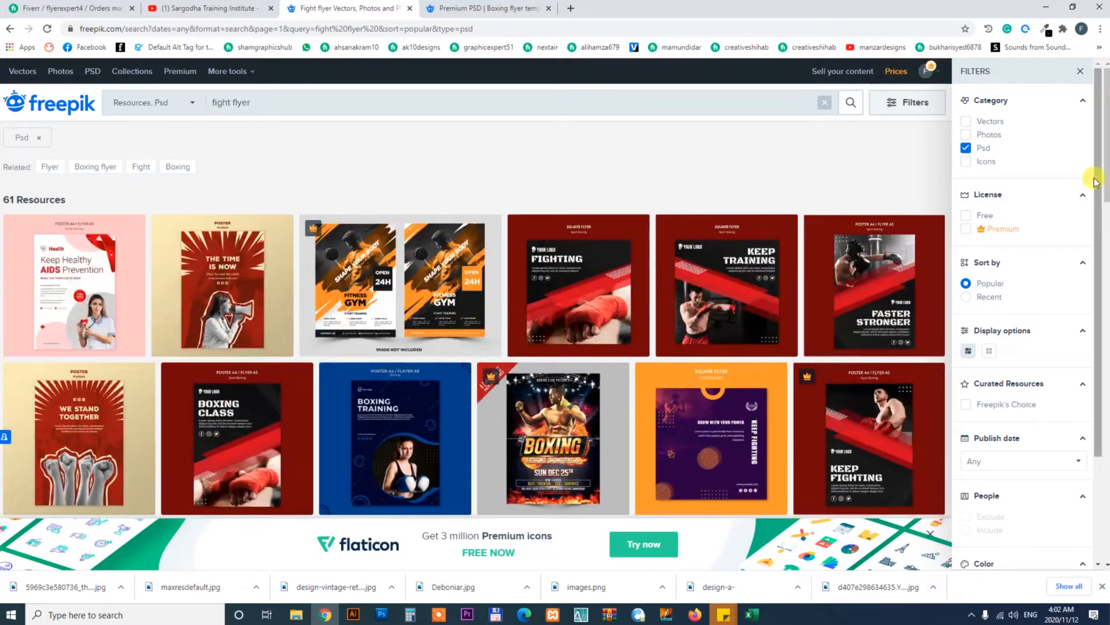
pyautogui.hotkey('ctrl', 'Tab')
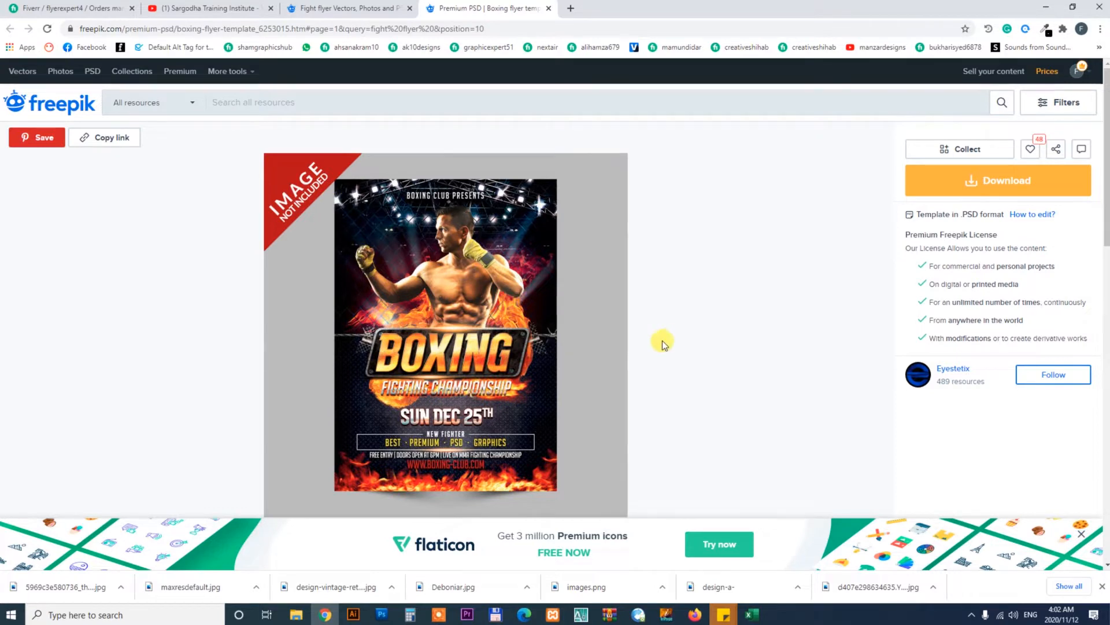
pyautogui.click(1016, 181)
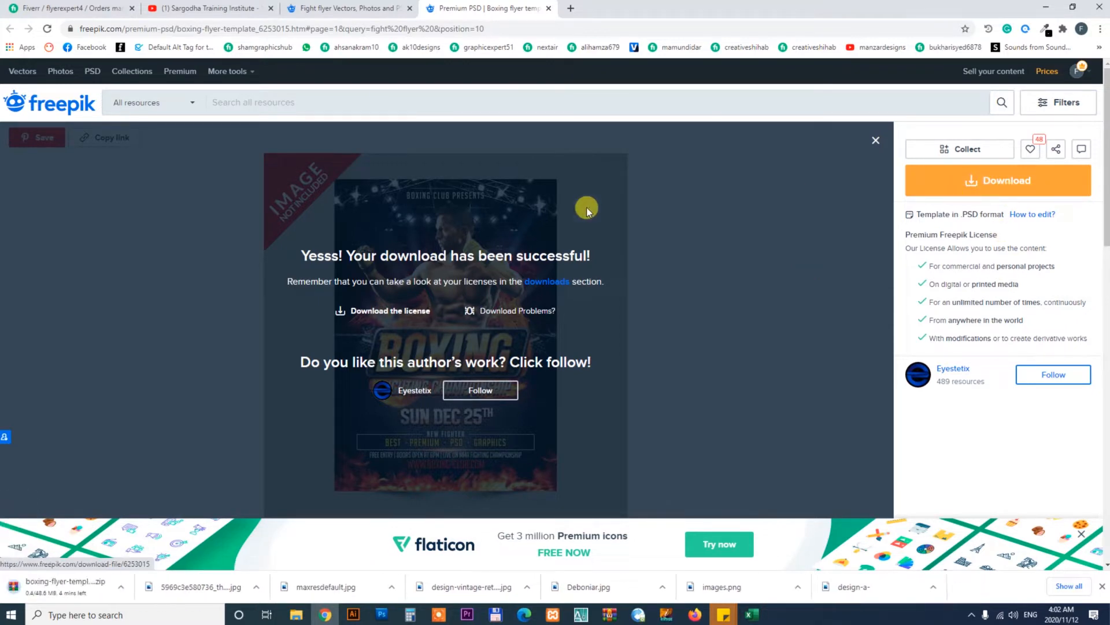
pyautogui.click(875, 140)
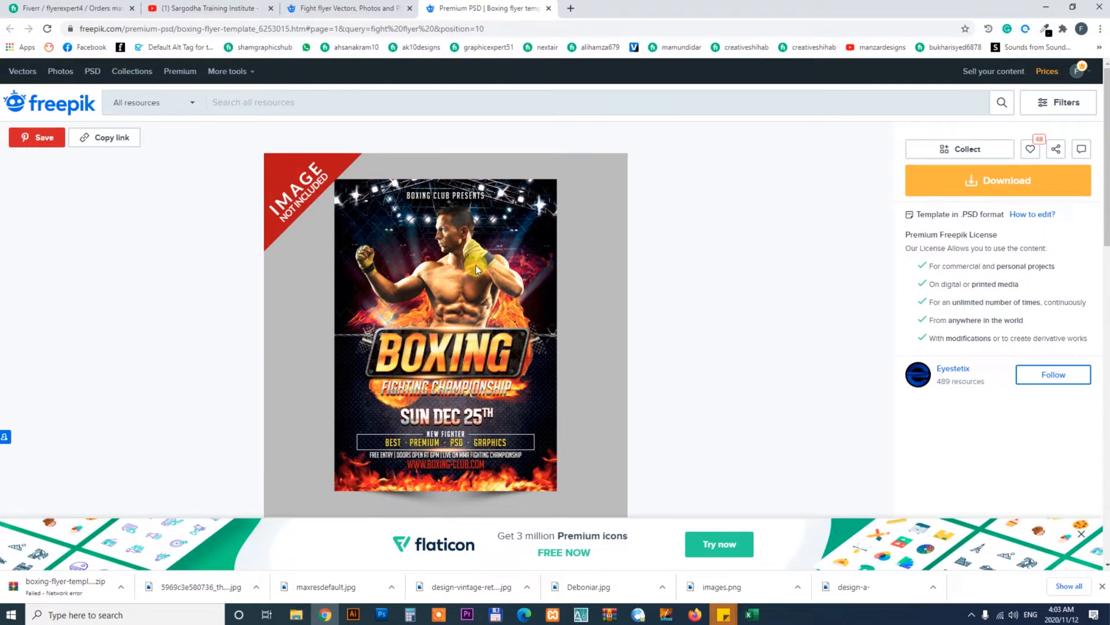
# Resume the failed boxing-flyer-template.zip download
pyautogui.click(122, 588)
pyautogui.click(144, 533)
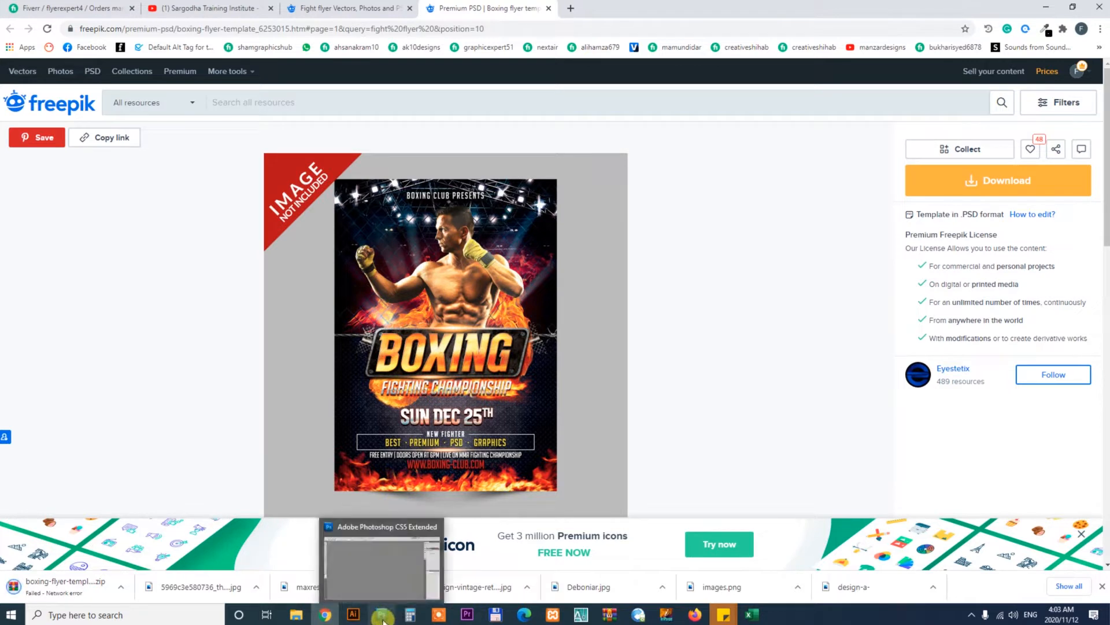
pyautogui.click(120, 587)
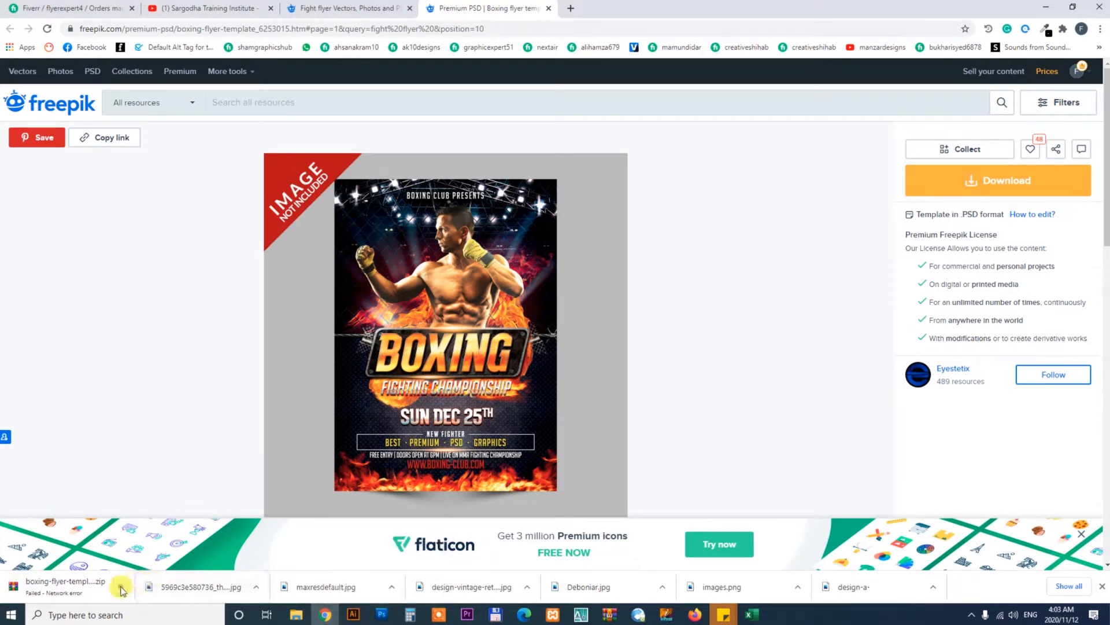
pyautogui.click(141, 536)
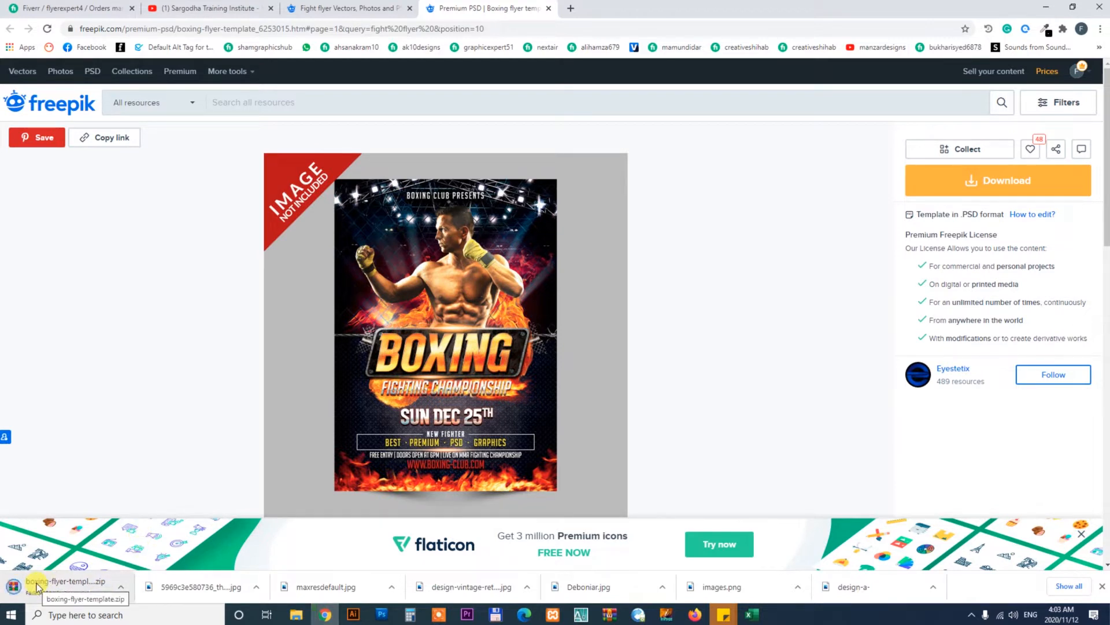
pyautogui.click(122, 588)
pyautogui.click(141, 536)
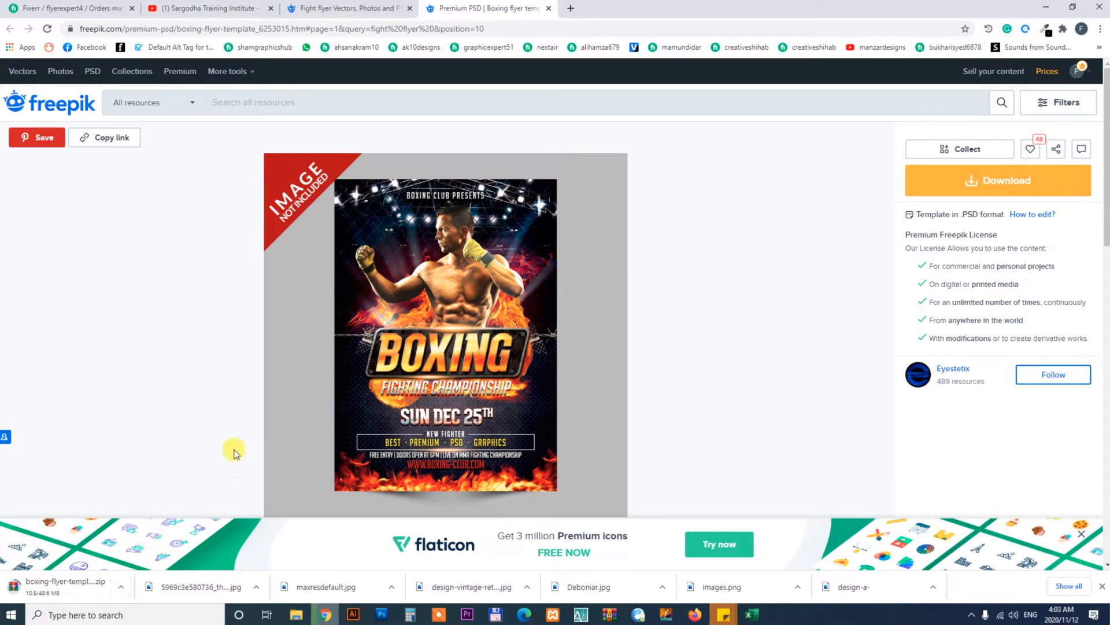
pyautogui.click(439, 614)
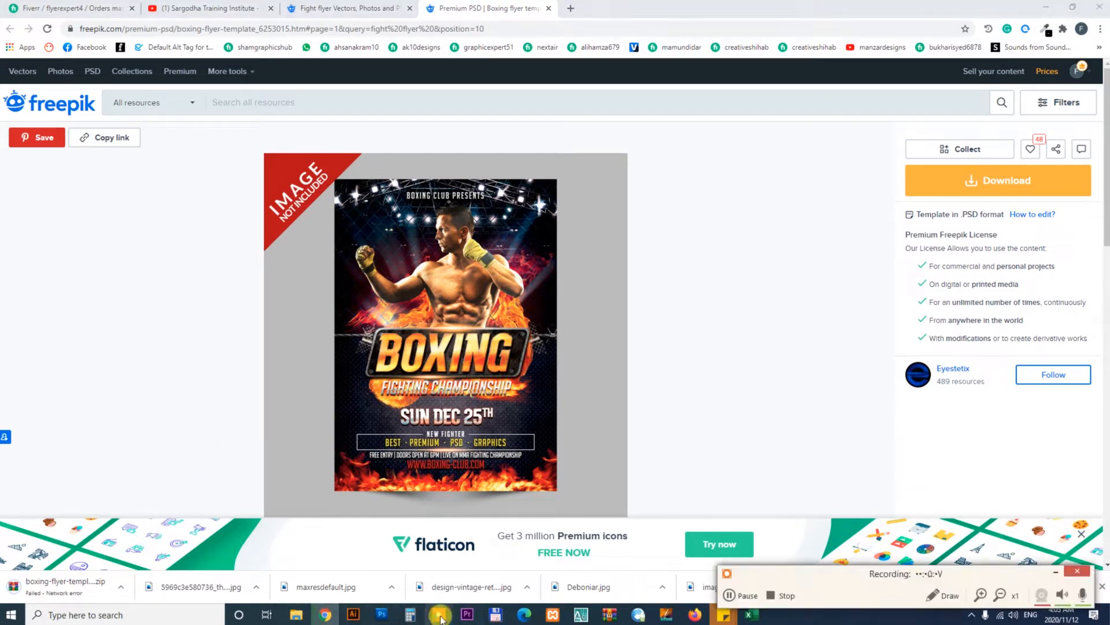
pyautogui.click(1056, 572)
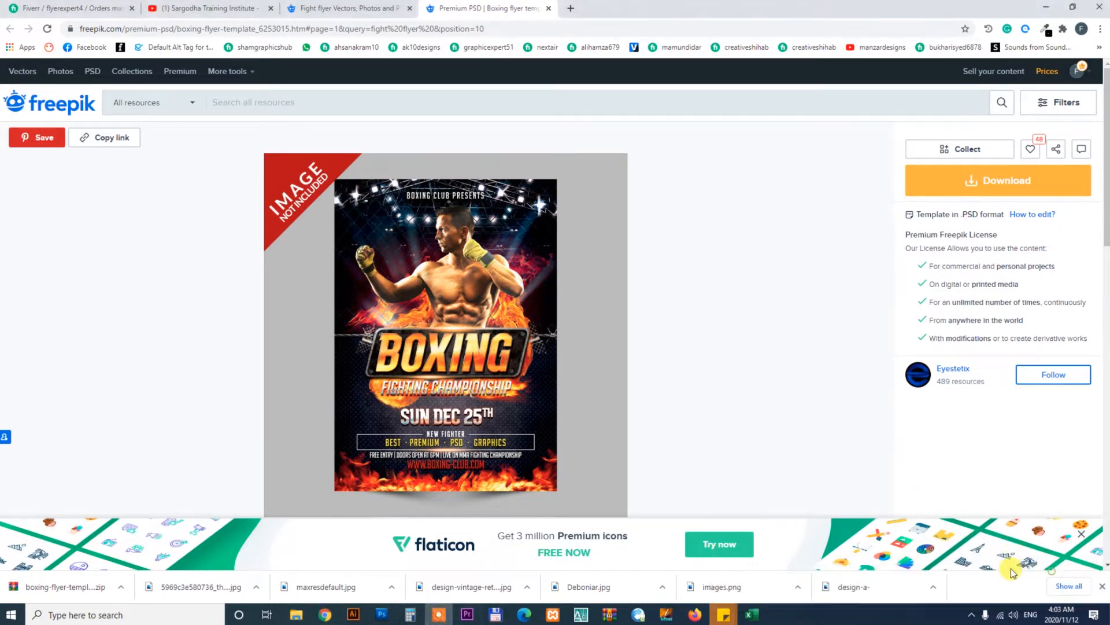
# Open the downloaded zip's folder and browse to the 2020 > flyer psd folder on Local Disk E
pyautogui.click(122, 588)
pyautogui.click(155, 548)
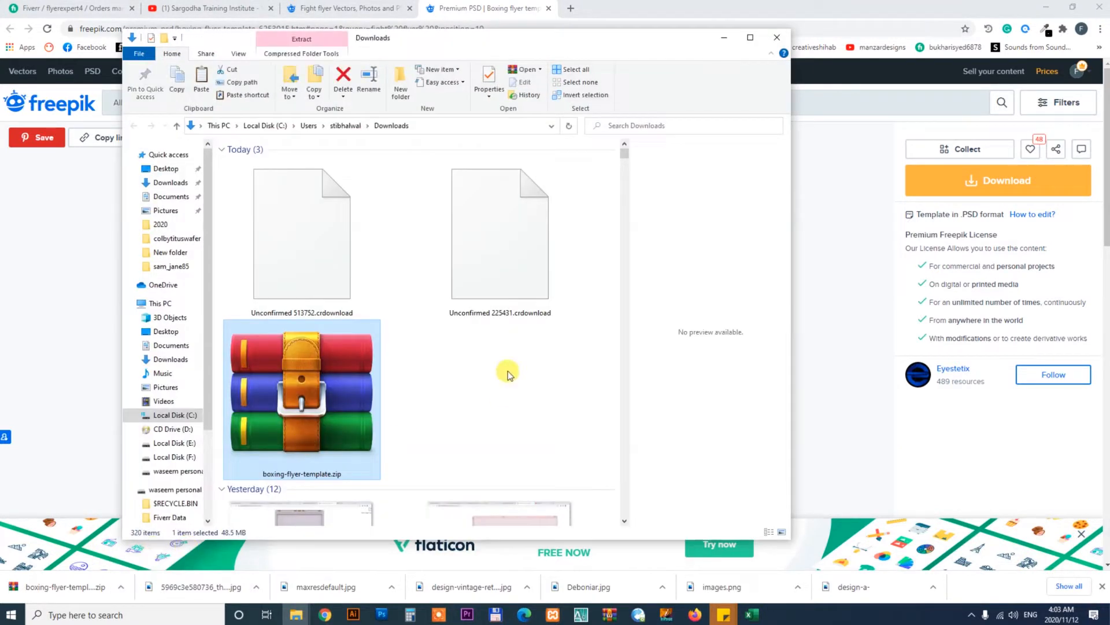
pyautogui.click(750, 38)
pyautogui.click(49, 408)
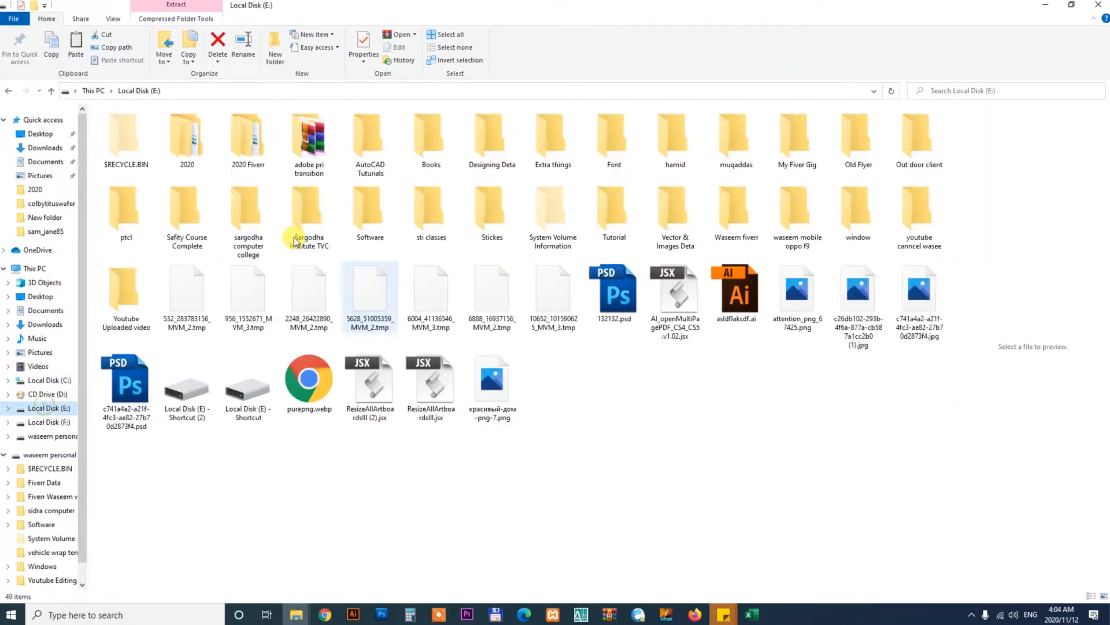
pyautogui.doubleClick(196, 141)
pyautogui.click(326, 195)
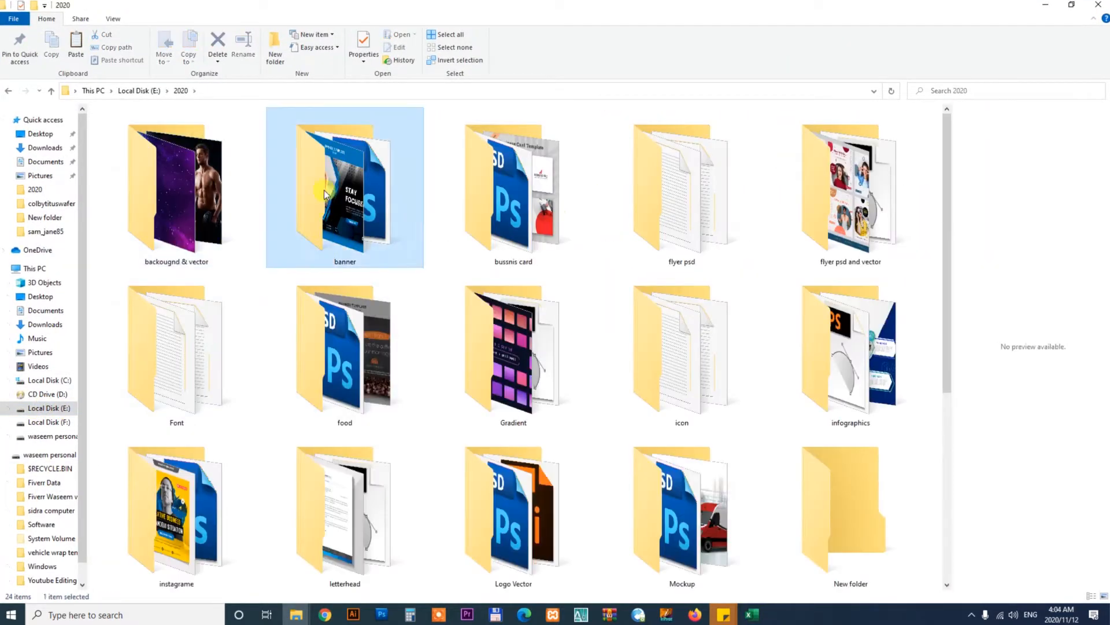
pyautogui.doubleClick(650, 190)
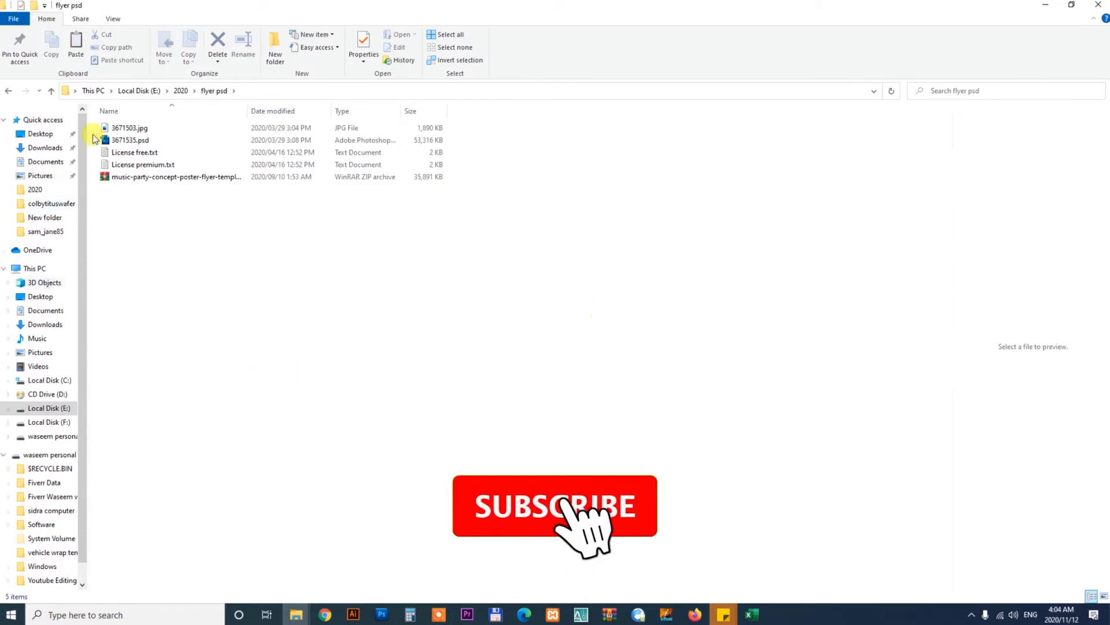
# Create a new folder inside flyer psd and paste boxing-flyer-template.zip into it
pyautogui.click(272, 43)
pyautogui.click(145, 141)
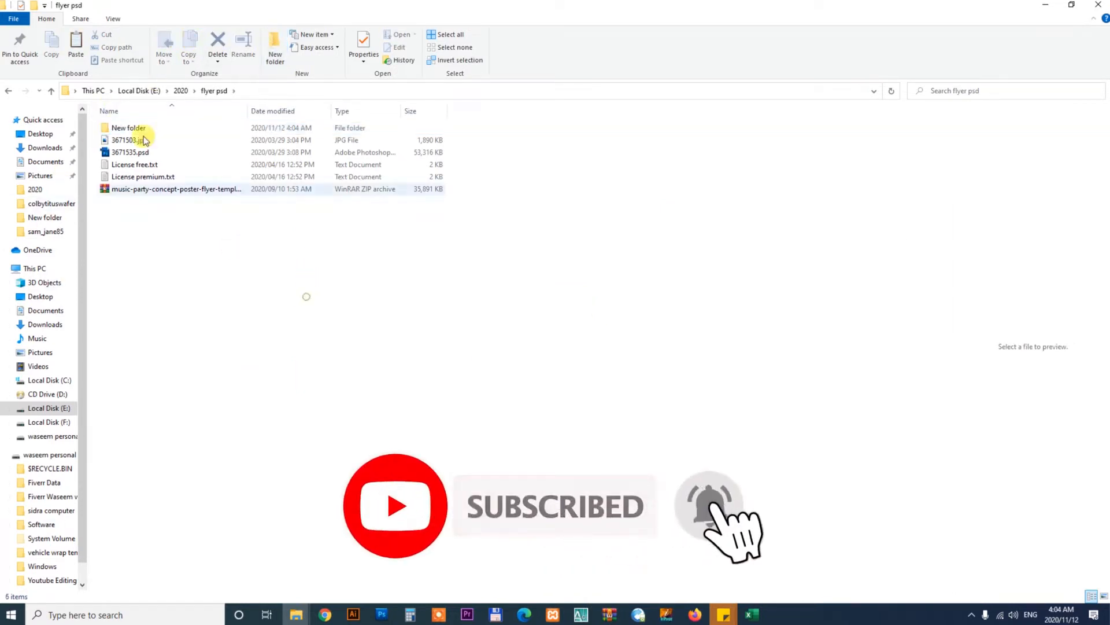
pyautogui.doubleClick(140, 130)
pyautogui.rightClick(286, 255)
pyautogui.click(316, 335)
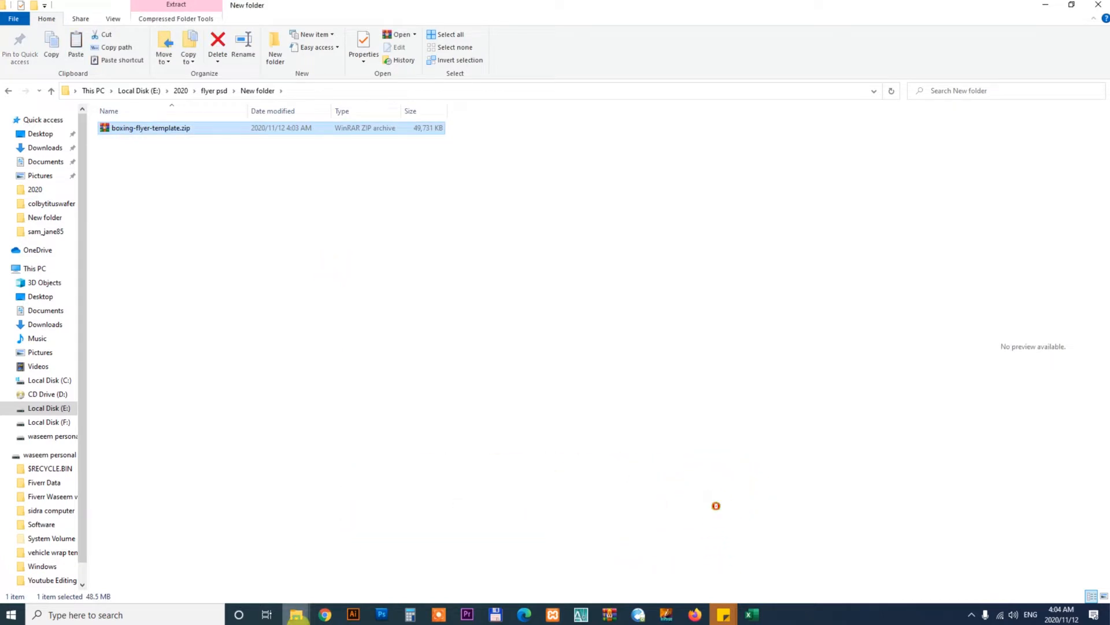
pyautogui.moveTo(296, 614)
pyautogui.click(345, 560)
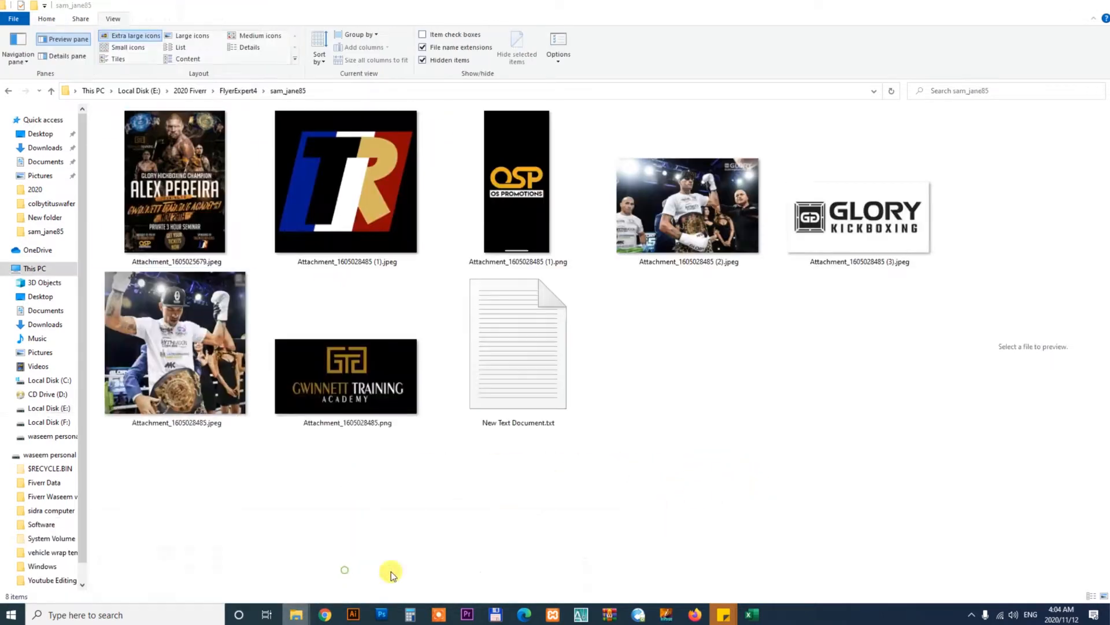
pyautogui.rightClick(768, 381)
pyautogui.click(791, 458)
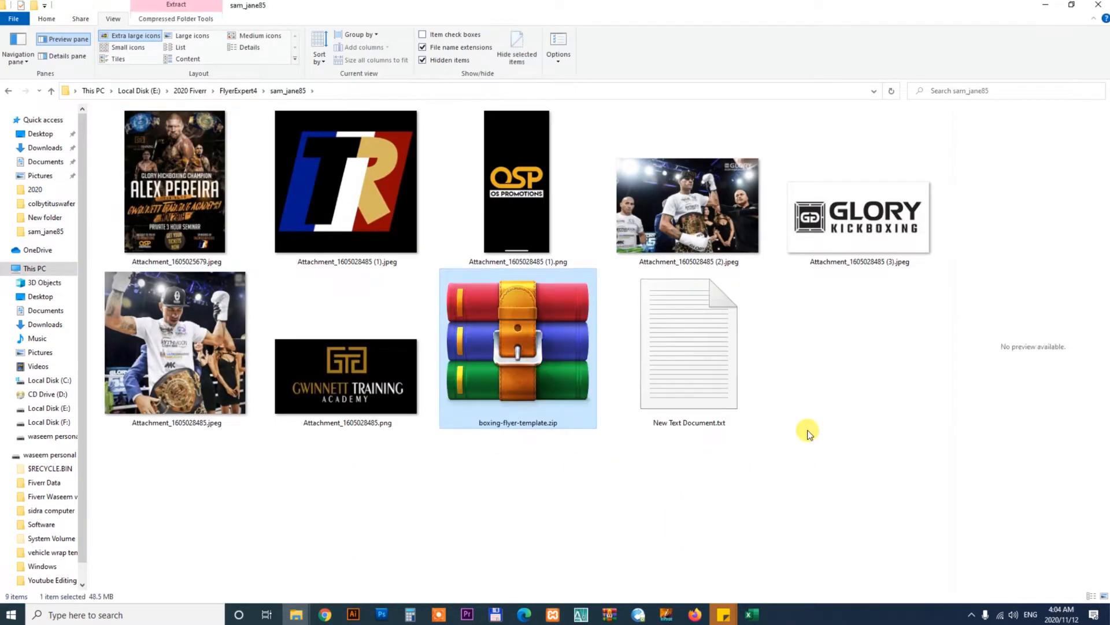
pyautogui.rightClick(542, 363)
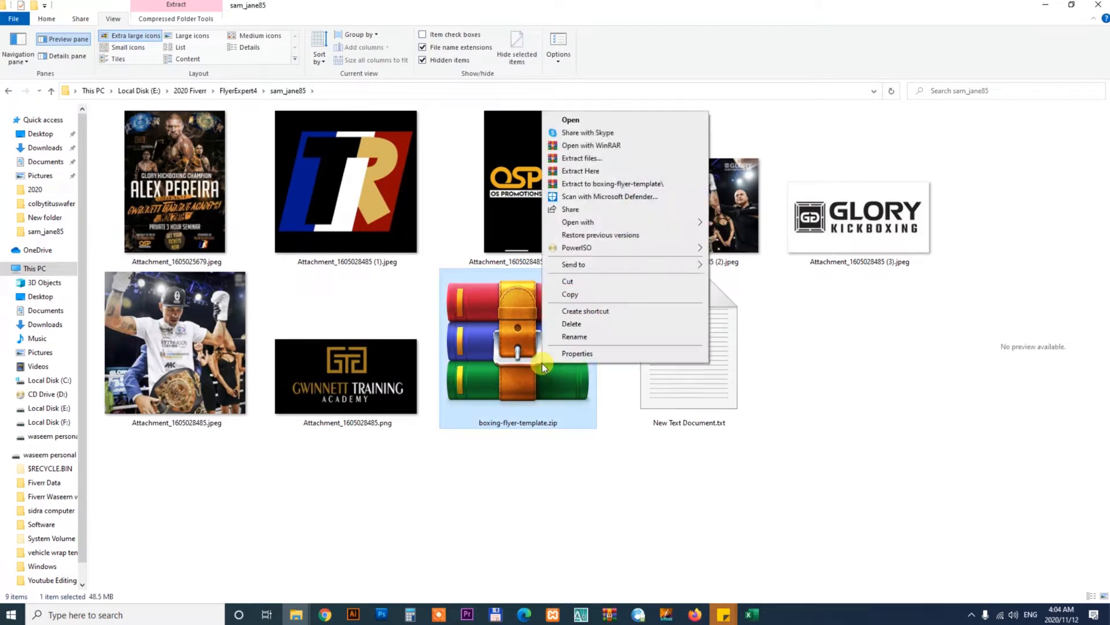
pyautogui.click(575, 172)
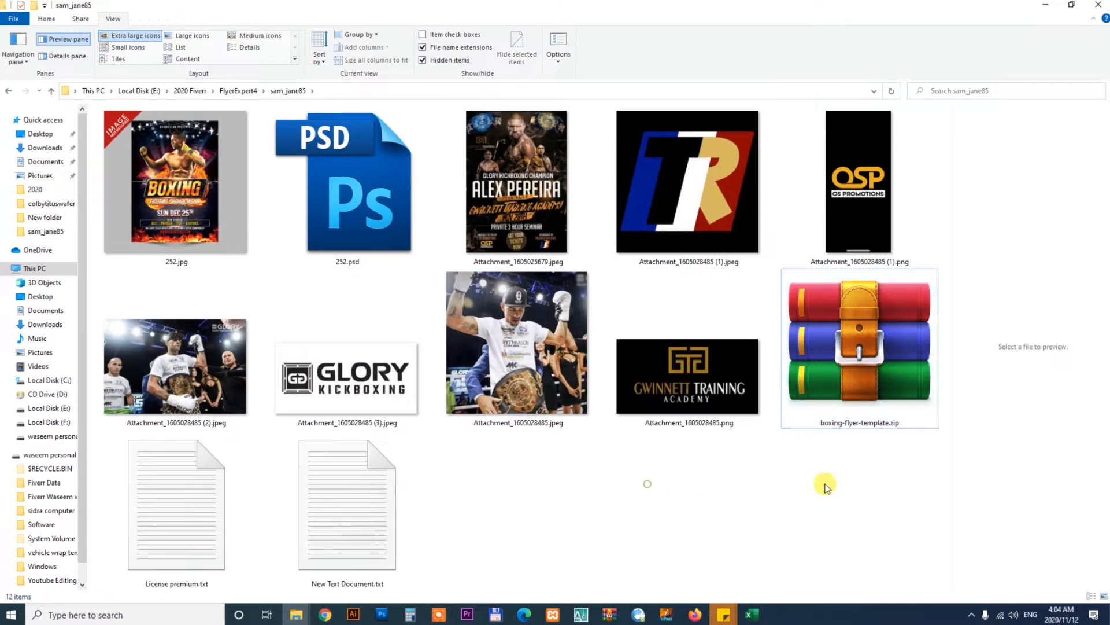
pyautogui.click(853, 420)
pyautogui.press('Delete')
# Open 252.psd in Photoshop
pyautogui.click(358, 229)
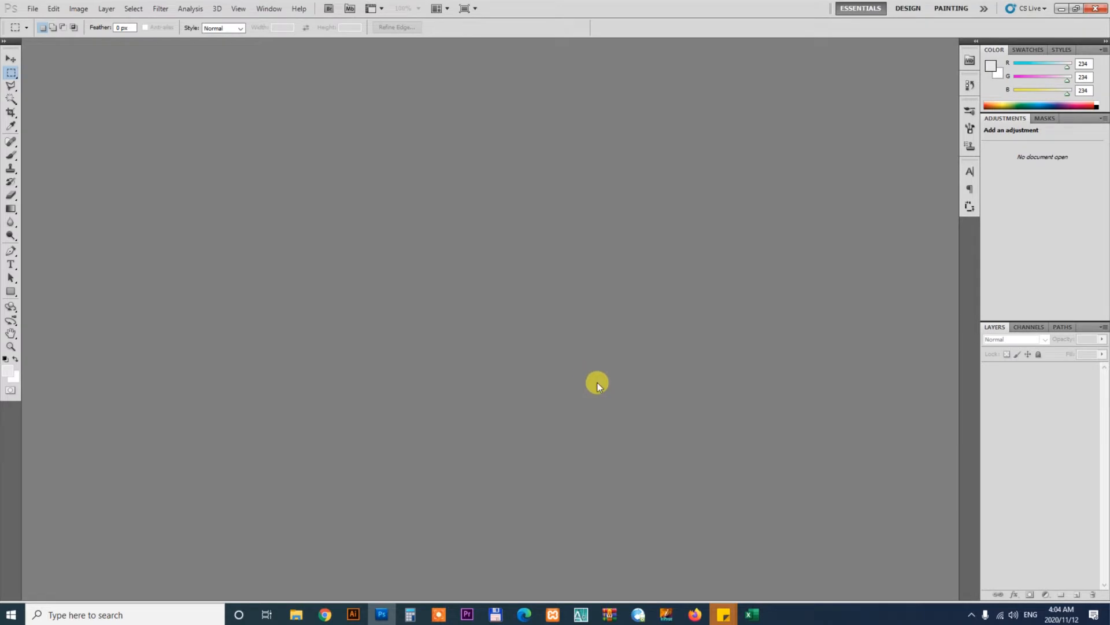
pyautogui.click(496, 241)
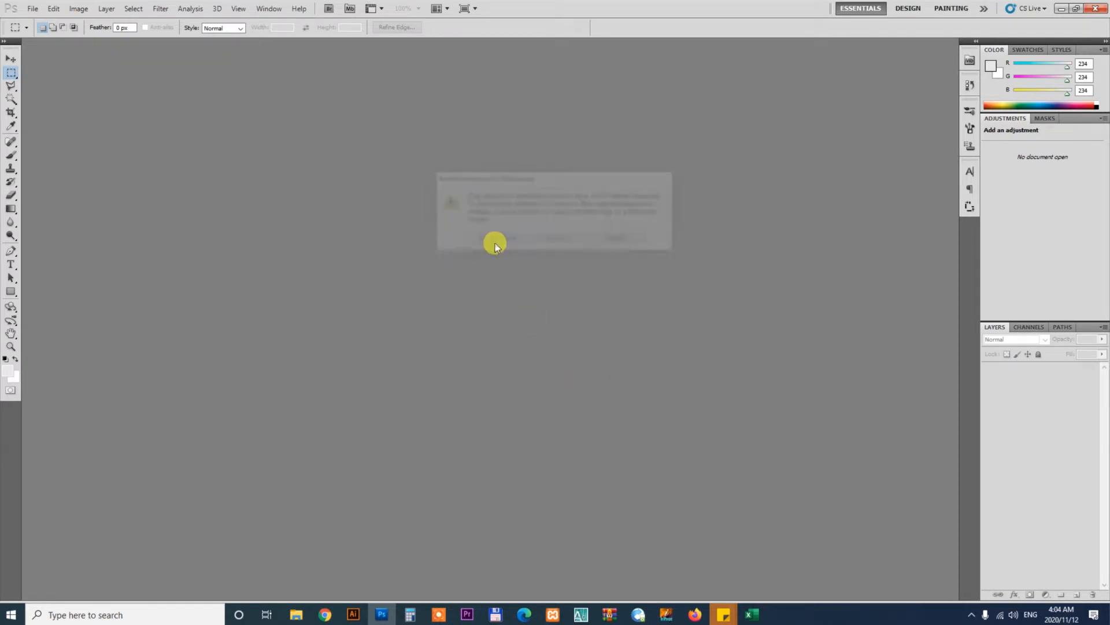
# Filter the fight flyer PSD search results on Freepik to free licences only
pyautogui.click(321, 616)
pyautogui.click(340, 9)
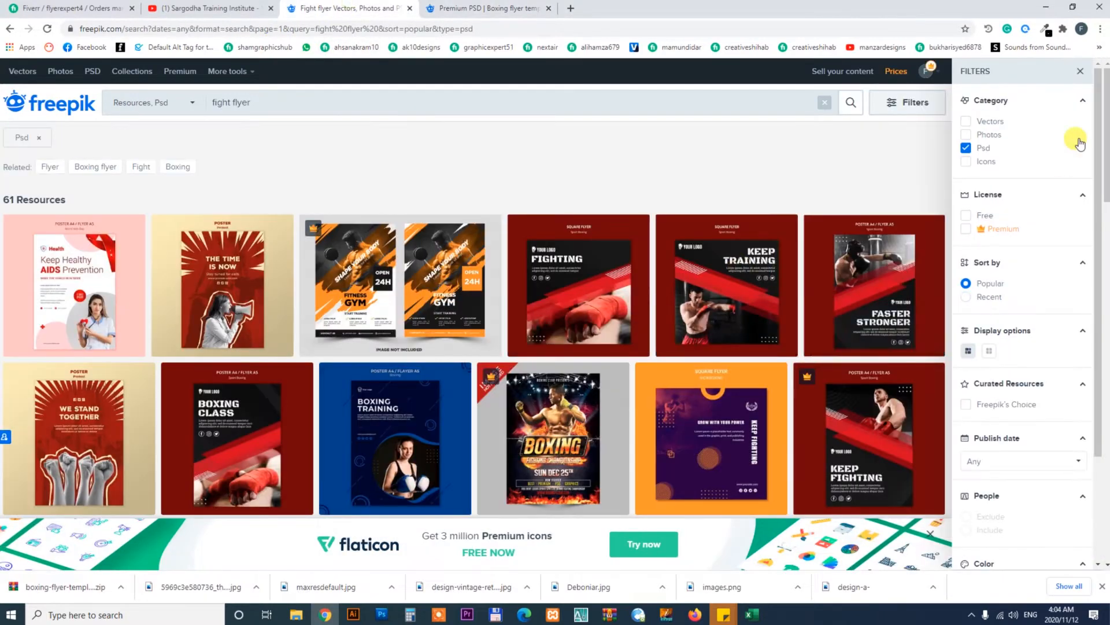
pyautogui.click(965, 216)
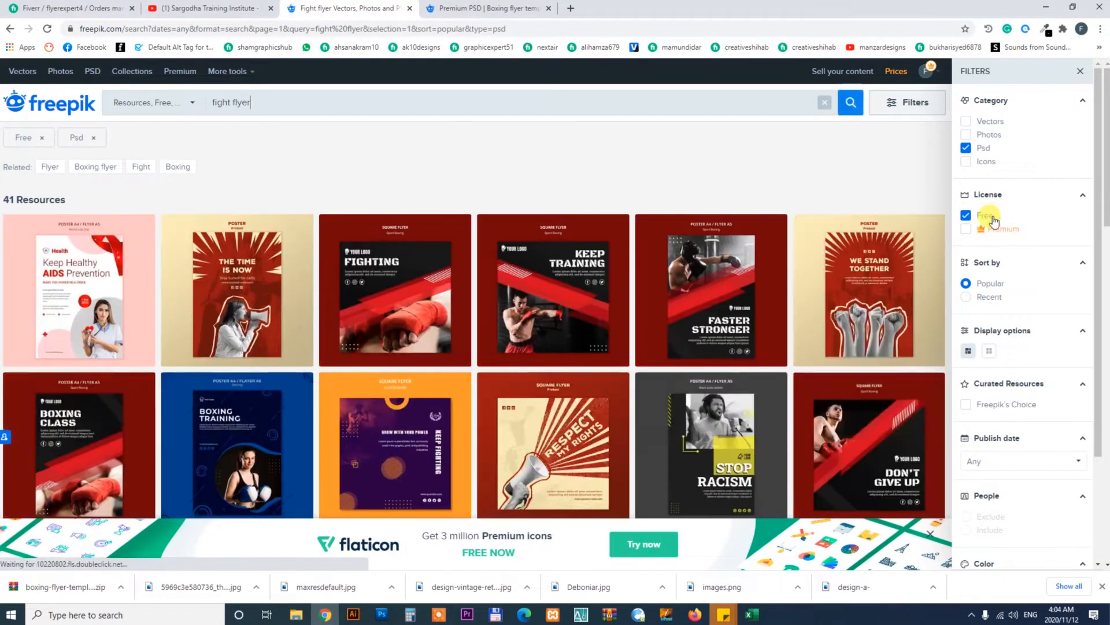
pyautogui.moveTo(1106, 105)
pyautogui.mouseDown()
pyautogui.moveTo(1106, 448)
pyautogui.moveTo(1106, 93)
pyautogui.mouseUp()
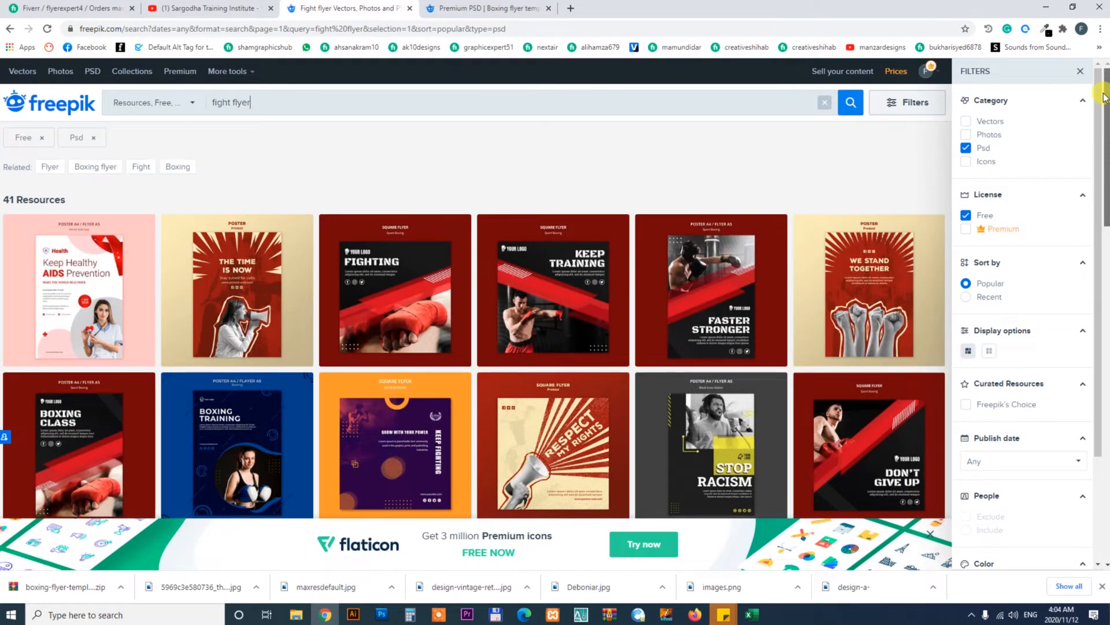
# Open the related Boxing flyer search and browse through its results
pyautogui.click(93, 167)
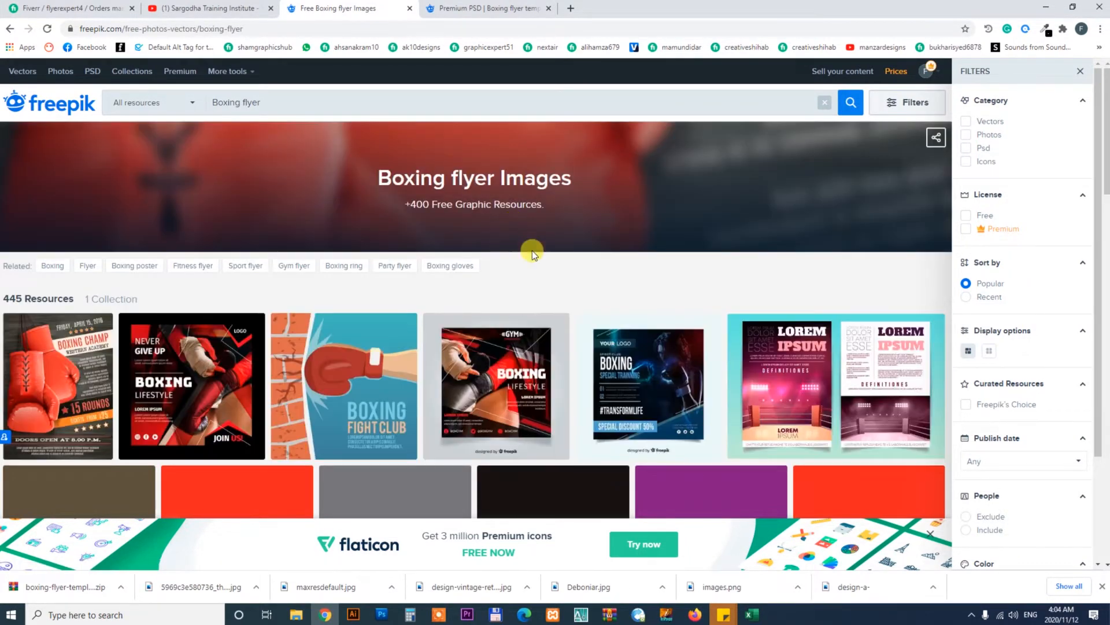
pyautogui.moveTo(1106, 158); pyautogui.dragTo(1106, 303)
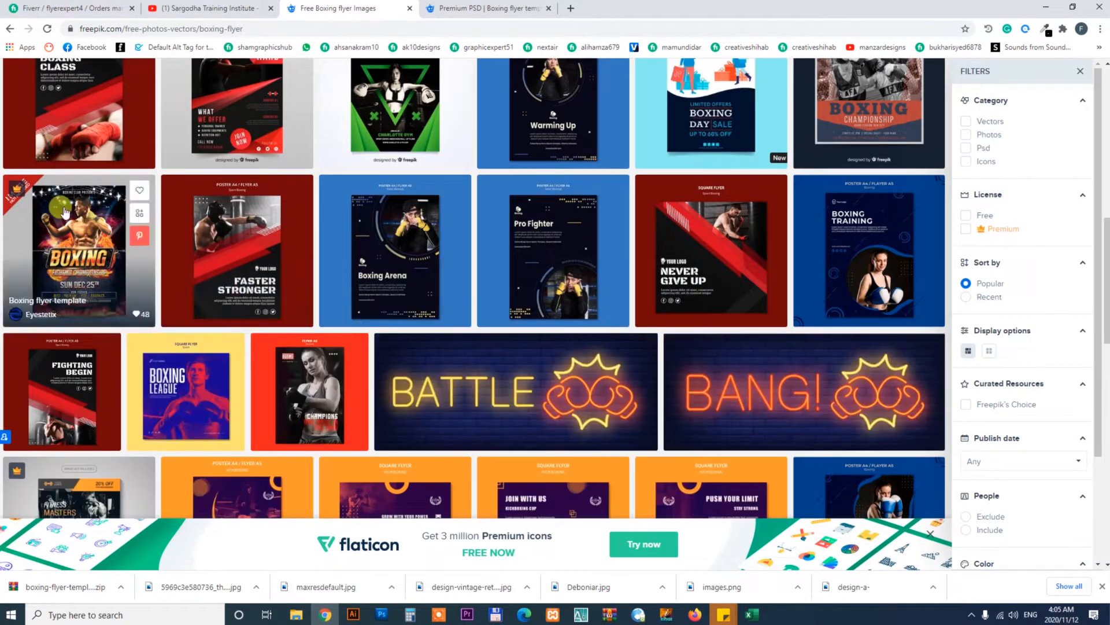
pyautogui.moveTo(1106, 289); pyautogui.dragTo(1105, 438)
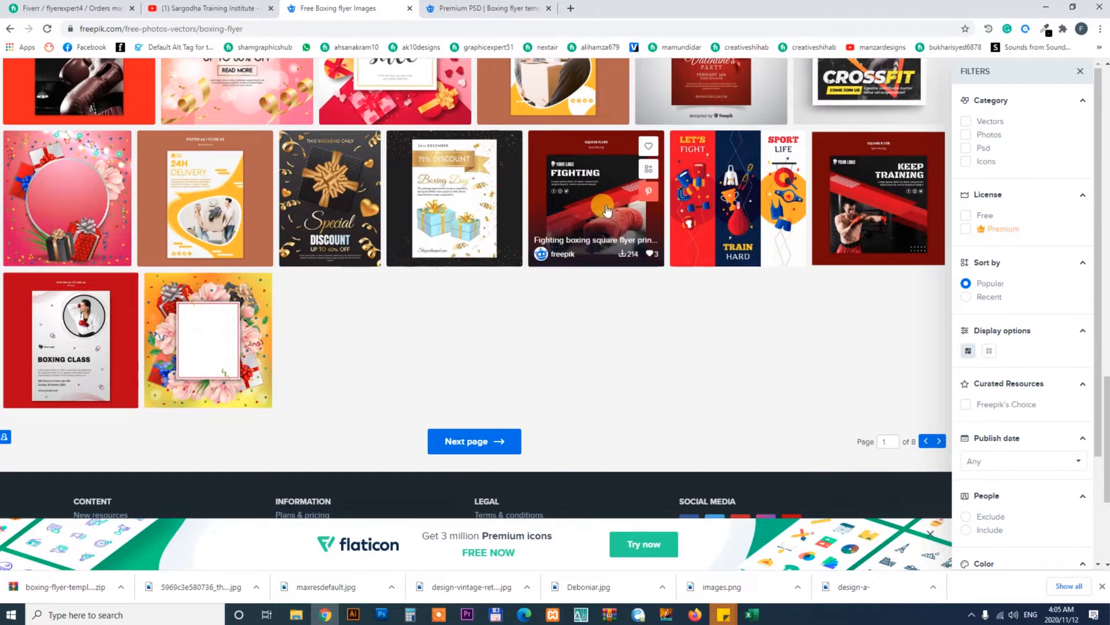
pyautogui.moveTo(1105, 440); pyautogui.dragTo(1102, 161)
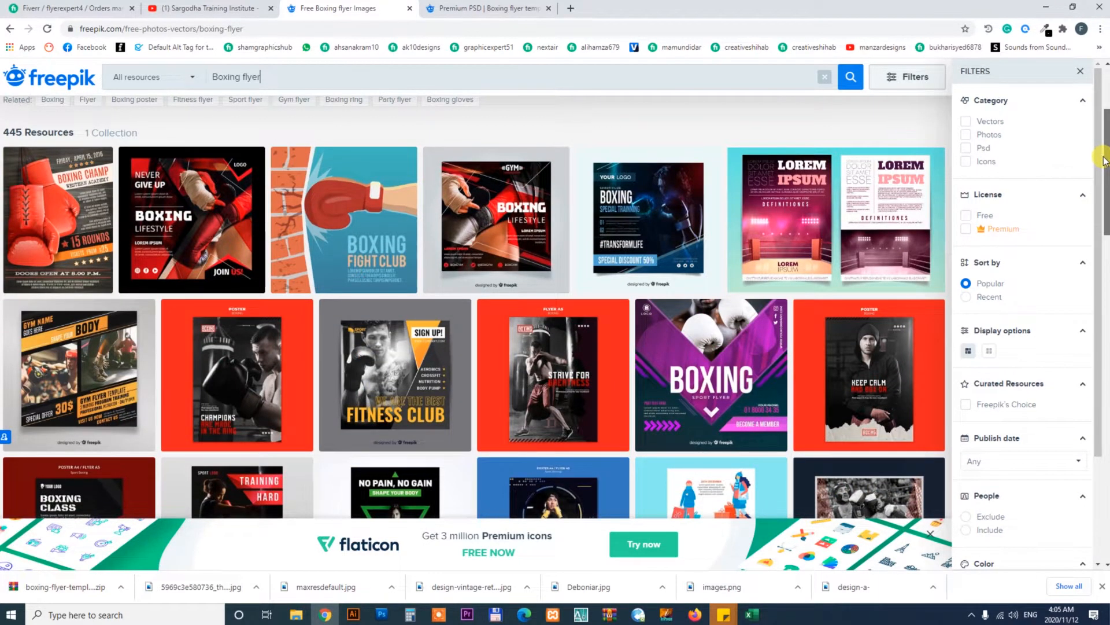
pyautogui.scroll(-1, 1105, 161)
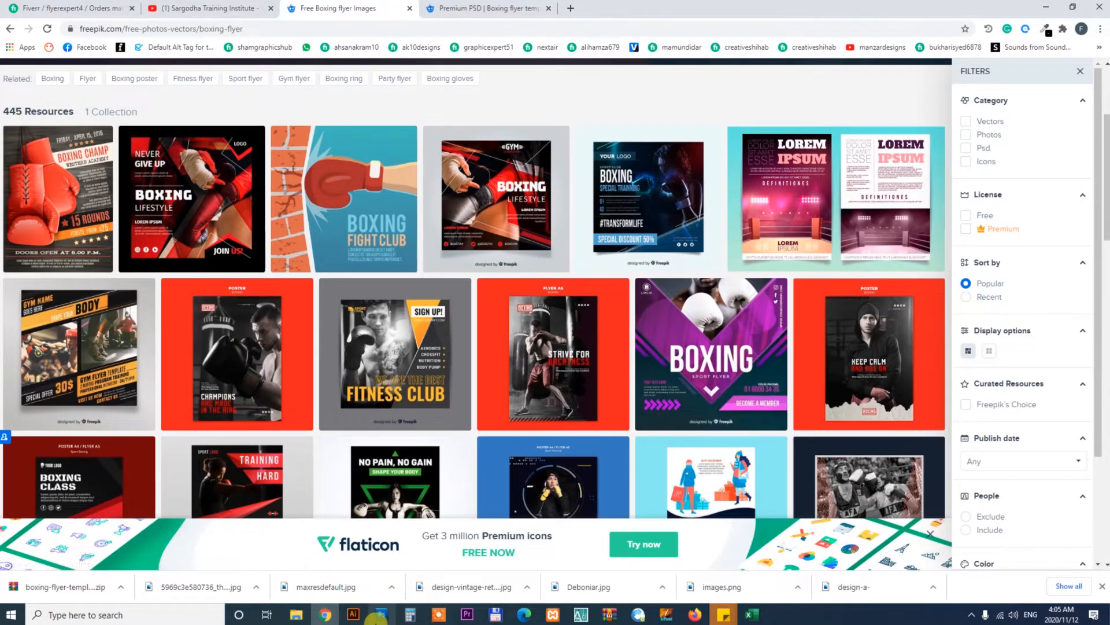
pyautogui.click(379, 616)
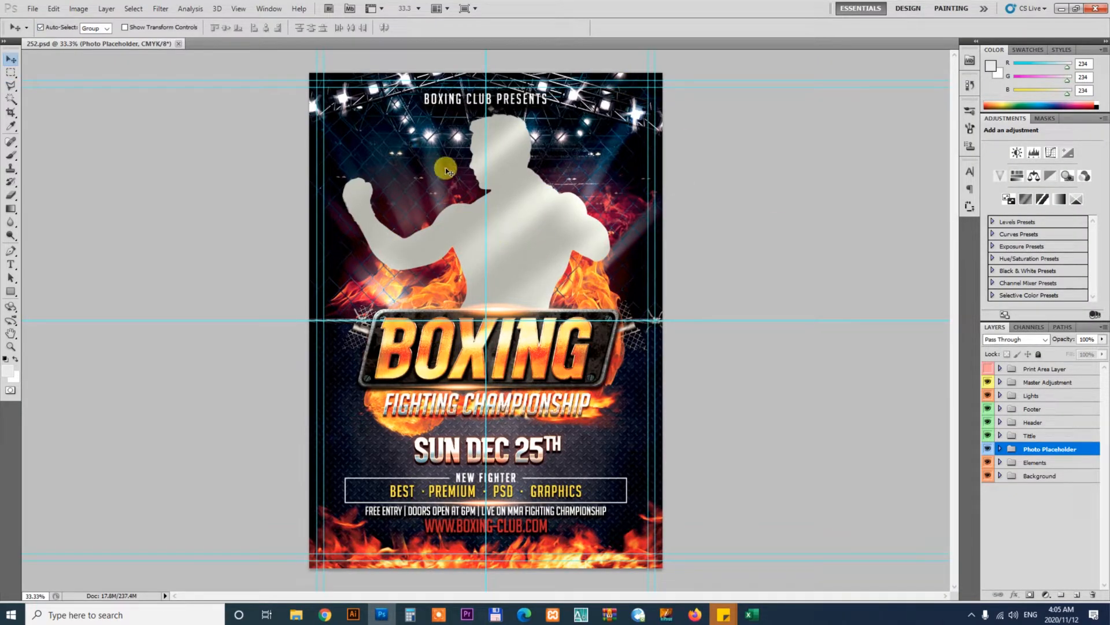
pyautogui.press('z')
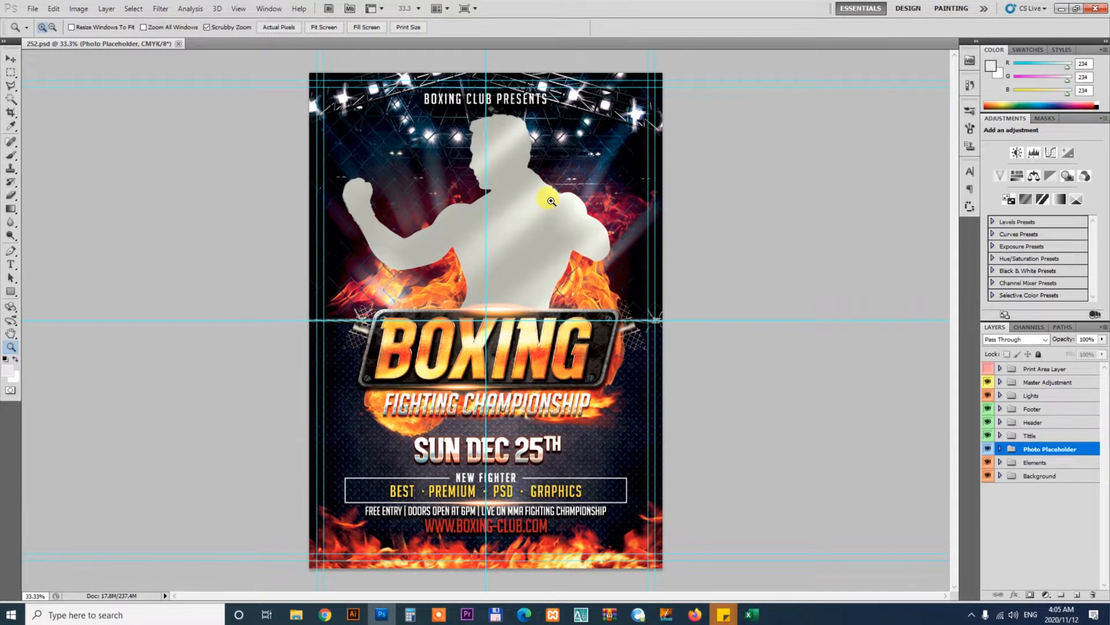
pyautogui.moveTo(524, 188); pyautogui.dragTo(570, 243)
pyautogui.press('v')
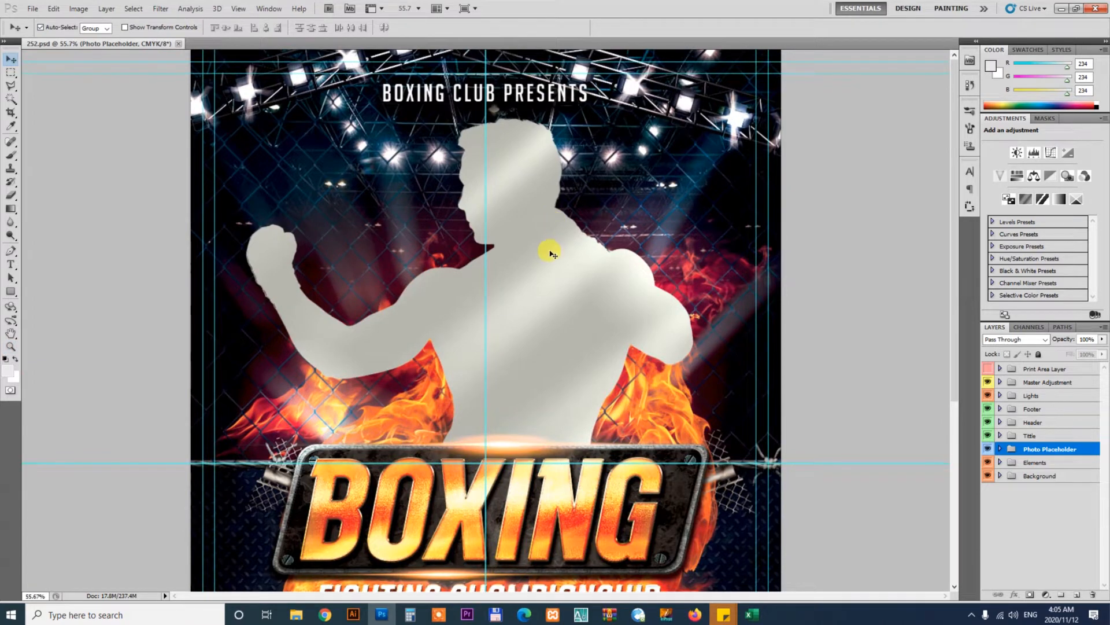
pyautogui.click(547, 249)
pyautogui.click(1053, 370)
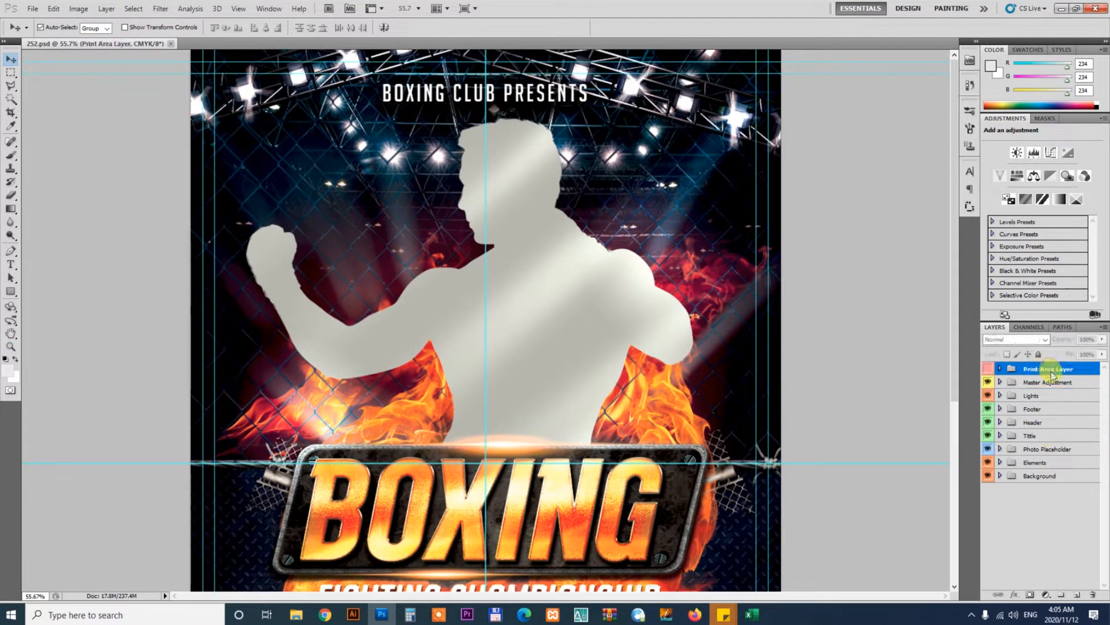
pyautogui.keyDown('shift'); pyautogui.click(1053, 478); pyautogui.keyUp('shift')
pyautogui.rightClick(1050, 405)
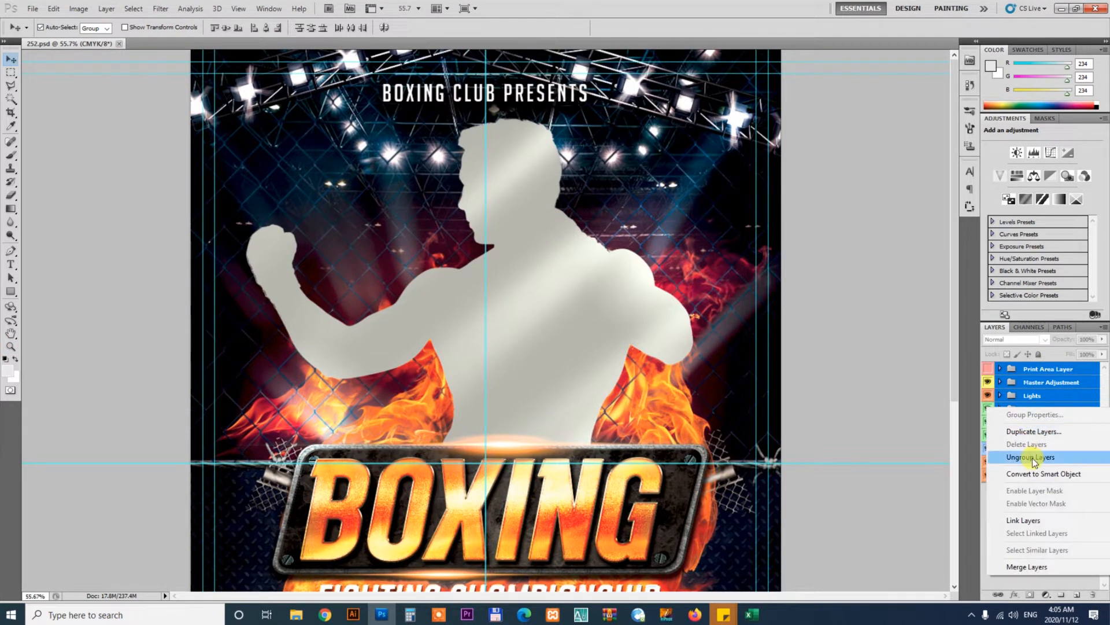
pyautogui.click(889, 291)
pyautogui.click(889, 363)
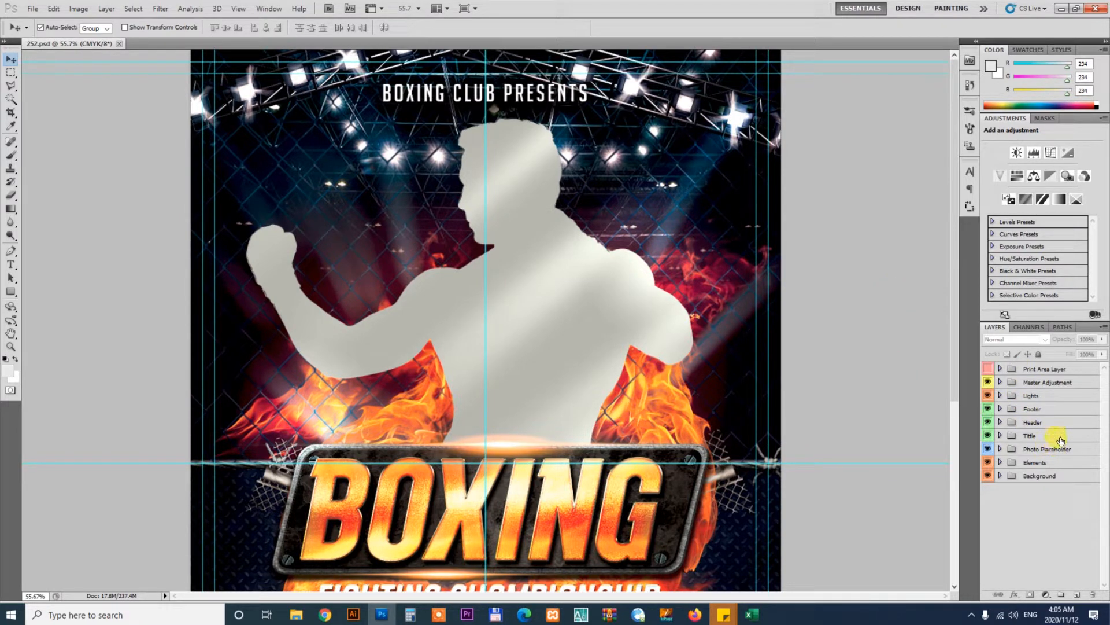
# Show the Print Area Layer group to check the bleed and safe areas, then delete that group
pyautogui.click(988, 369)
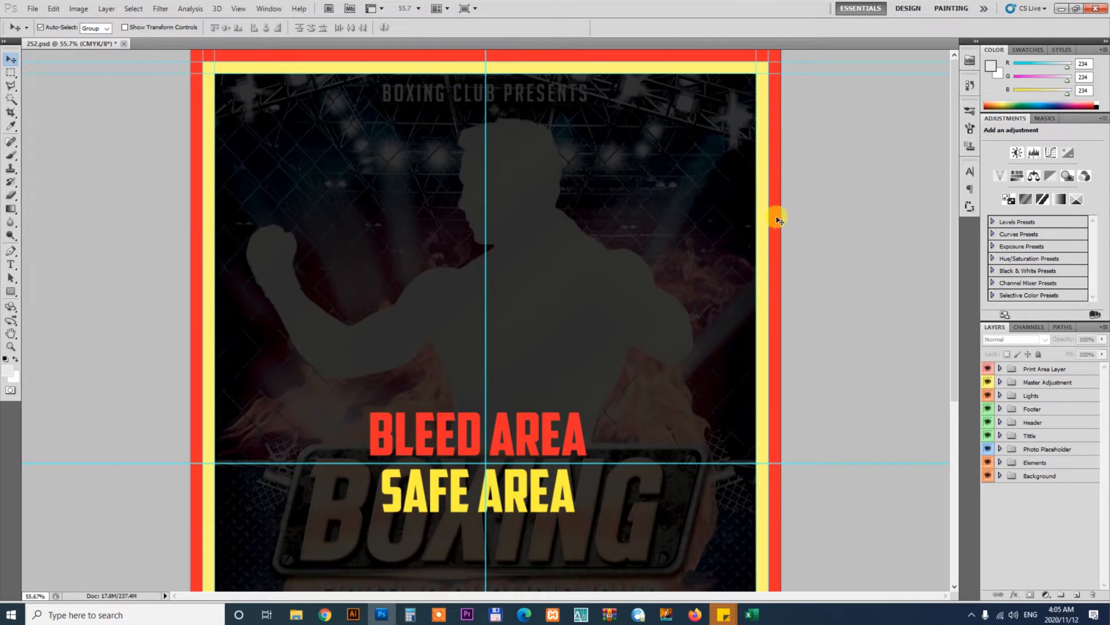
pyautogui.hotkey('ctrl', '-')
pyautogui.hotkey('ctrl', '-')
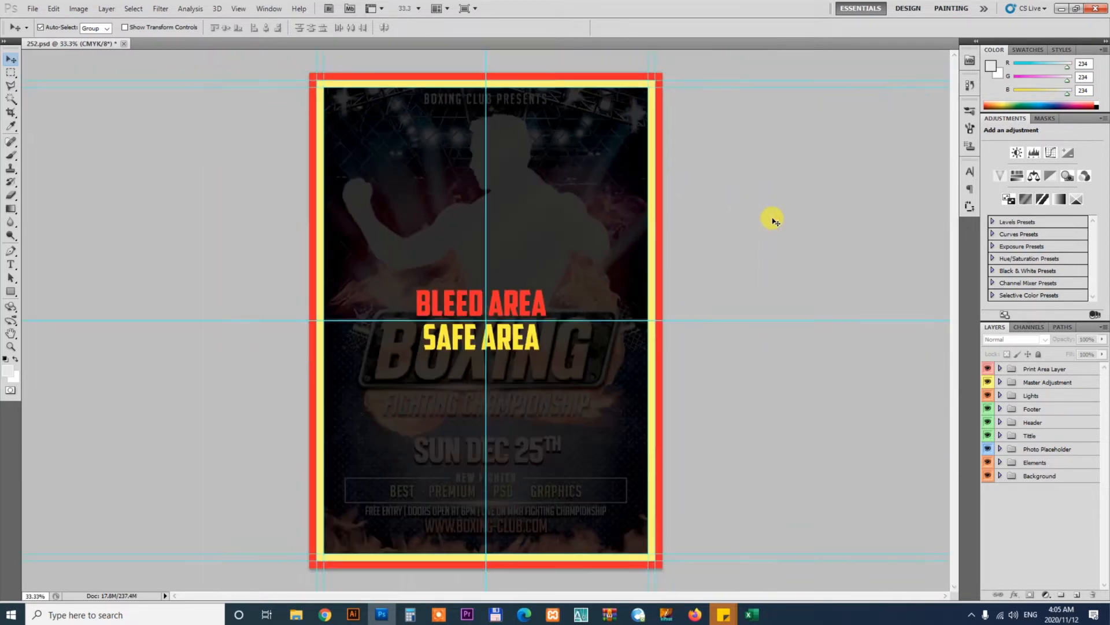
pyautogui.click(1037, 371)
pyautogui.press('Delete')
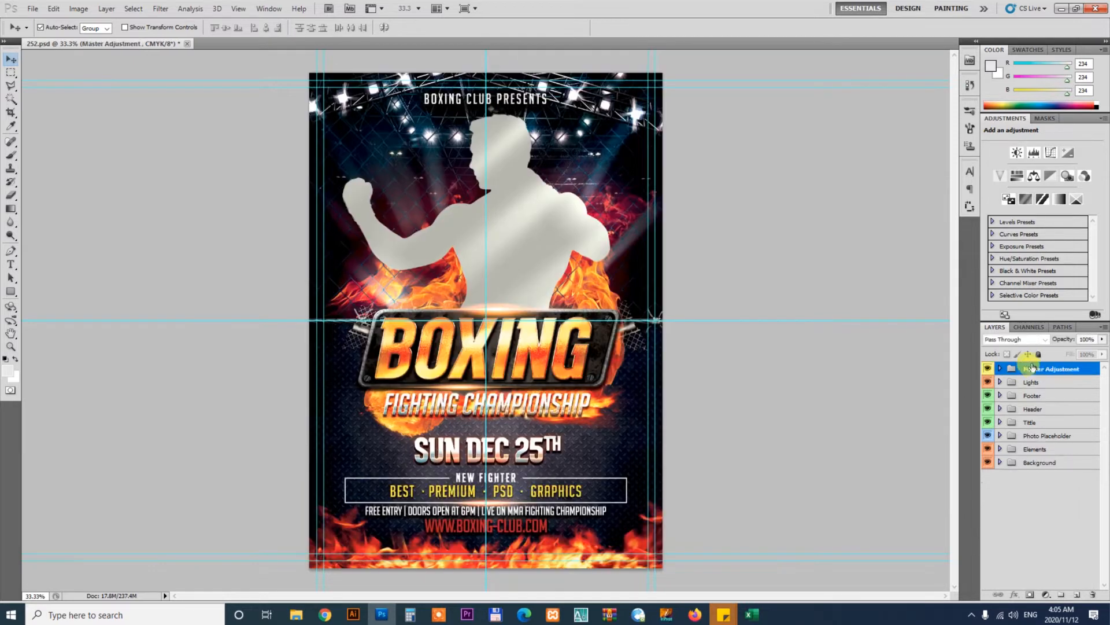
# Hide the Master Adjustment group
pyautogui.click(988, 369)
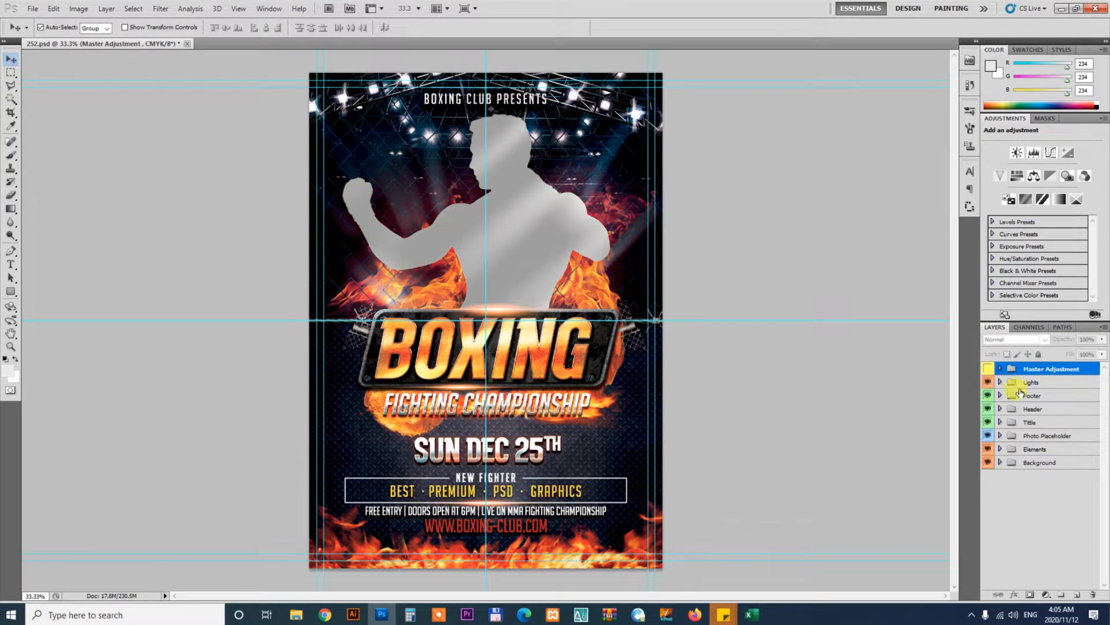
# Hide the Lights, Footer and Header groups of the flyer template, keeping the Title group visible
pyautogui.click(988, 382)
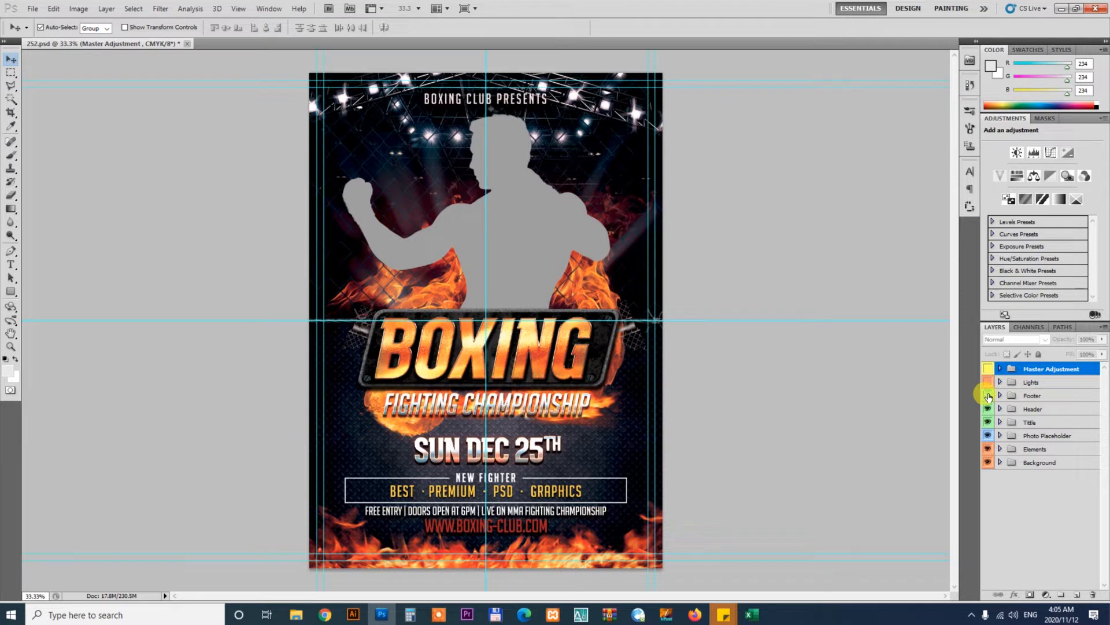
pyautogui.click(989, 395)
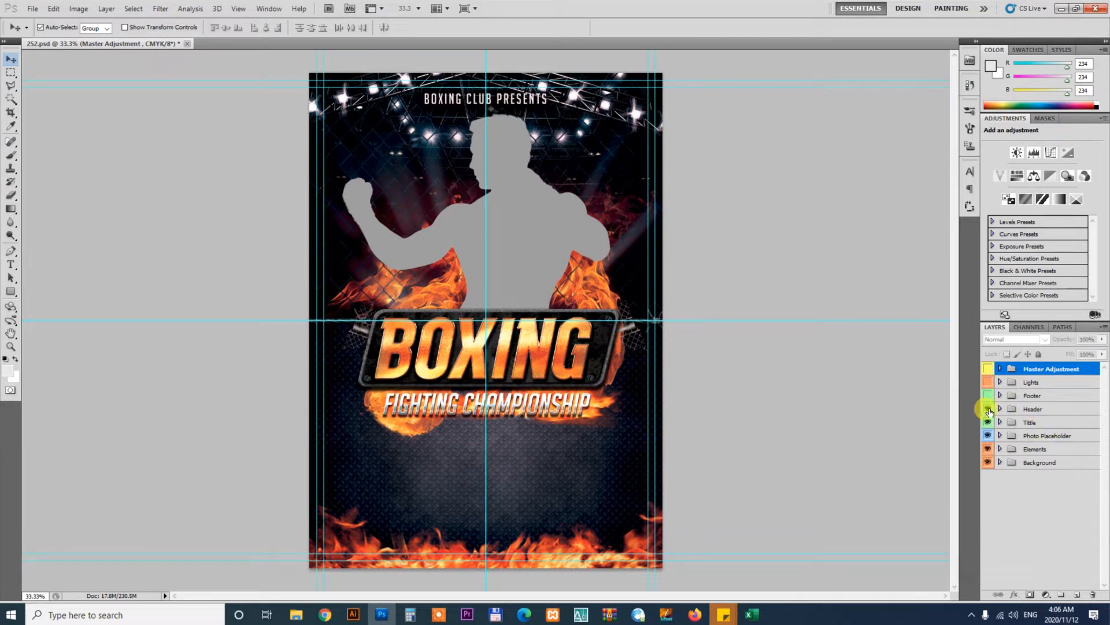
pyautogui.click(989, 410)
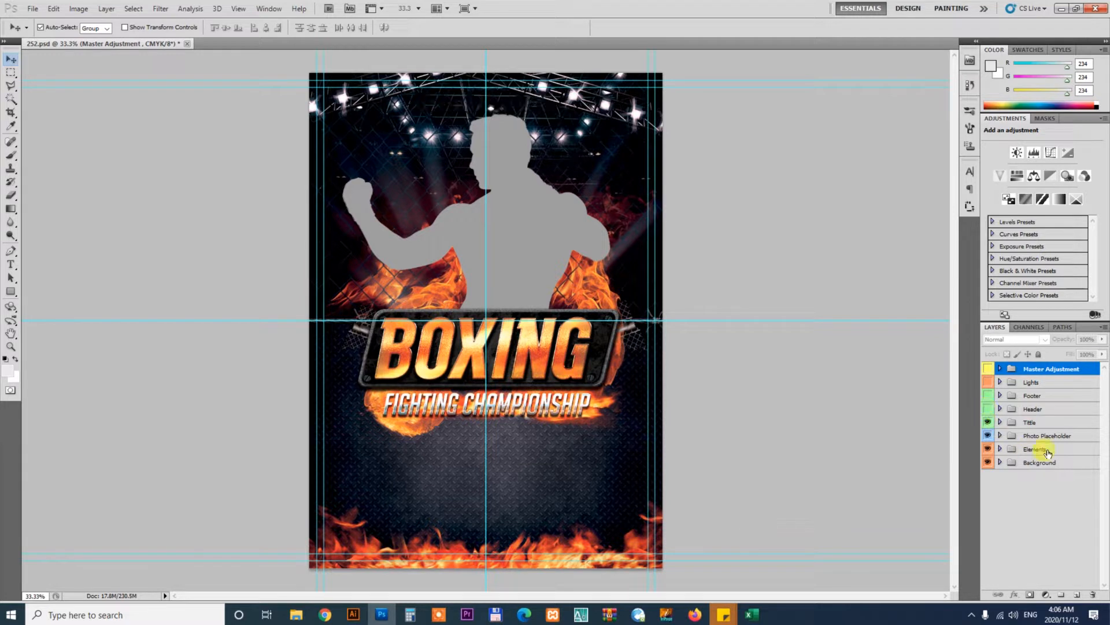
pyautogui.click(989, 423)
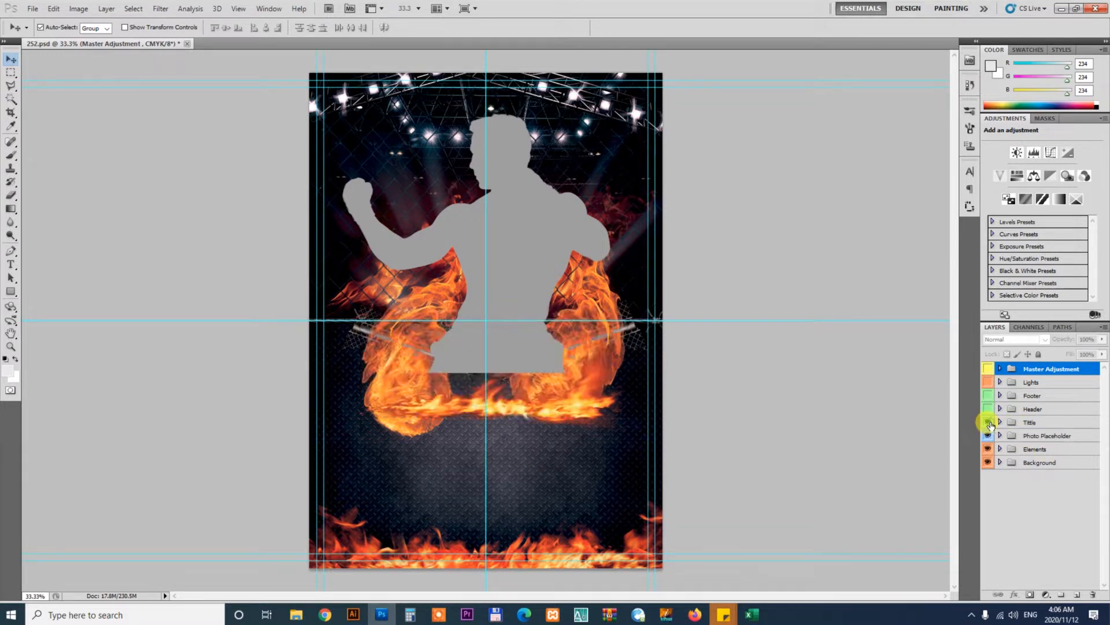
pyautogui.click(989, 422)
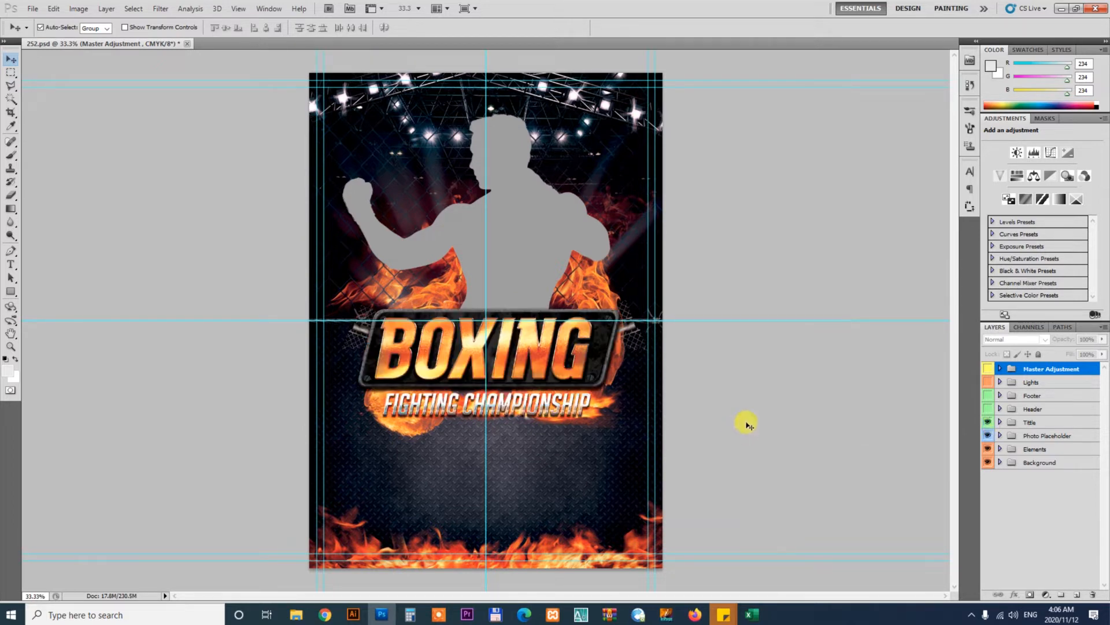
# Zoom in on the silhouette, then select and delete the Photo Placeholder group
pyautogui.click(747, 423)
pyautogui.press('z')
pyautogui.moveTo(445, 335); pyautogui.dragTo(515, 401)
pyautogui.scroll(7, 606, 318)
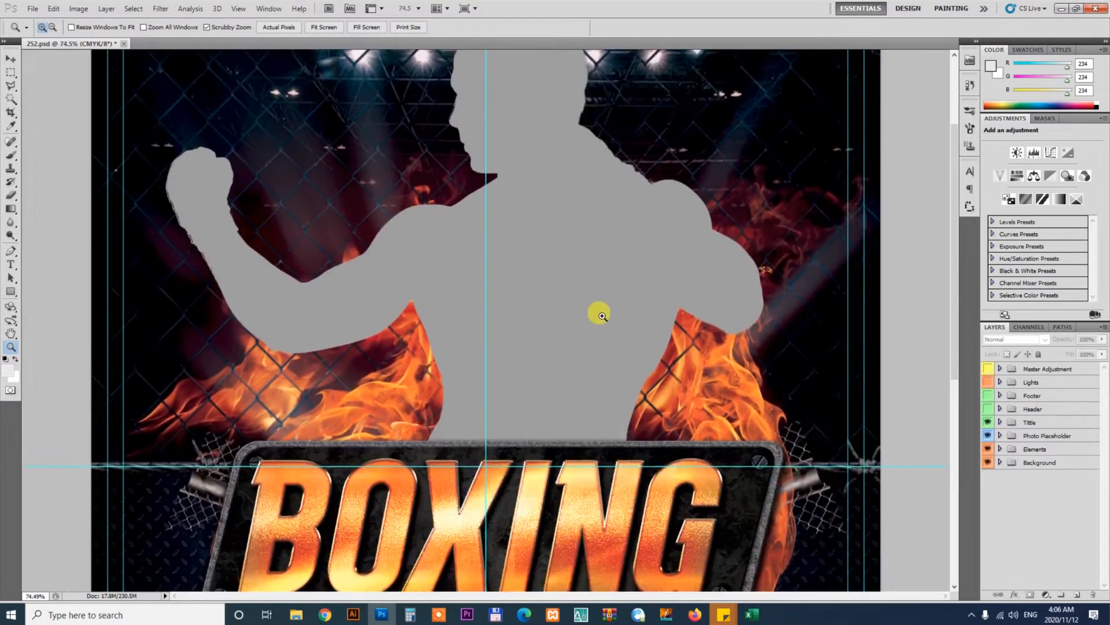
pyautogui.press('v')
pyautogui.click(599, 243)
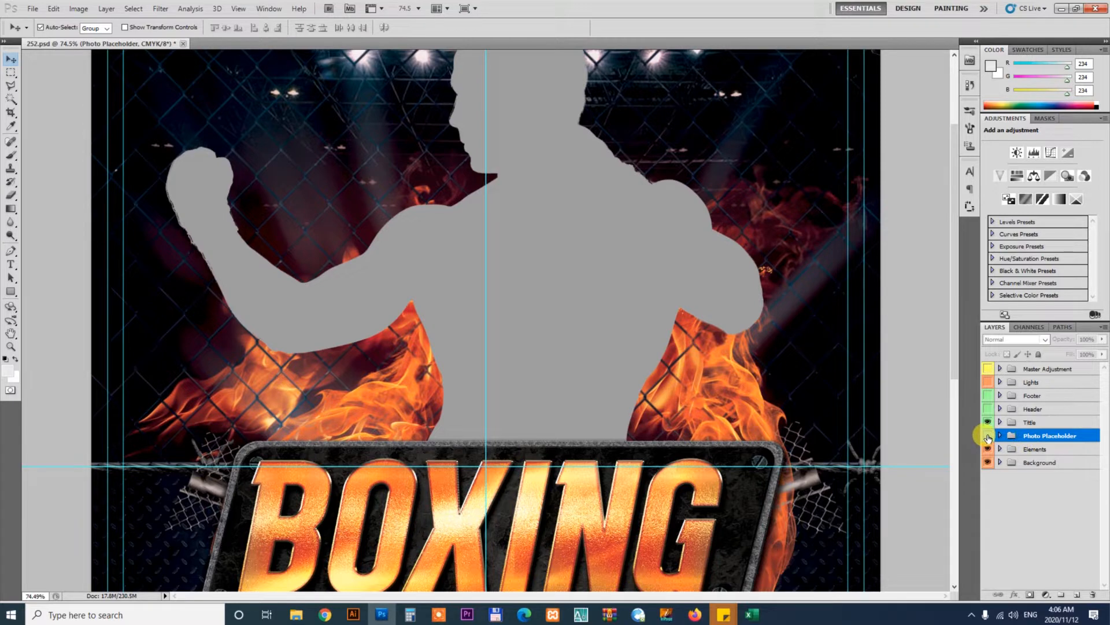
pyautogui.click(988, 436)
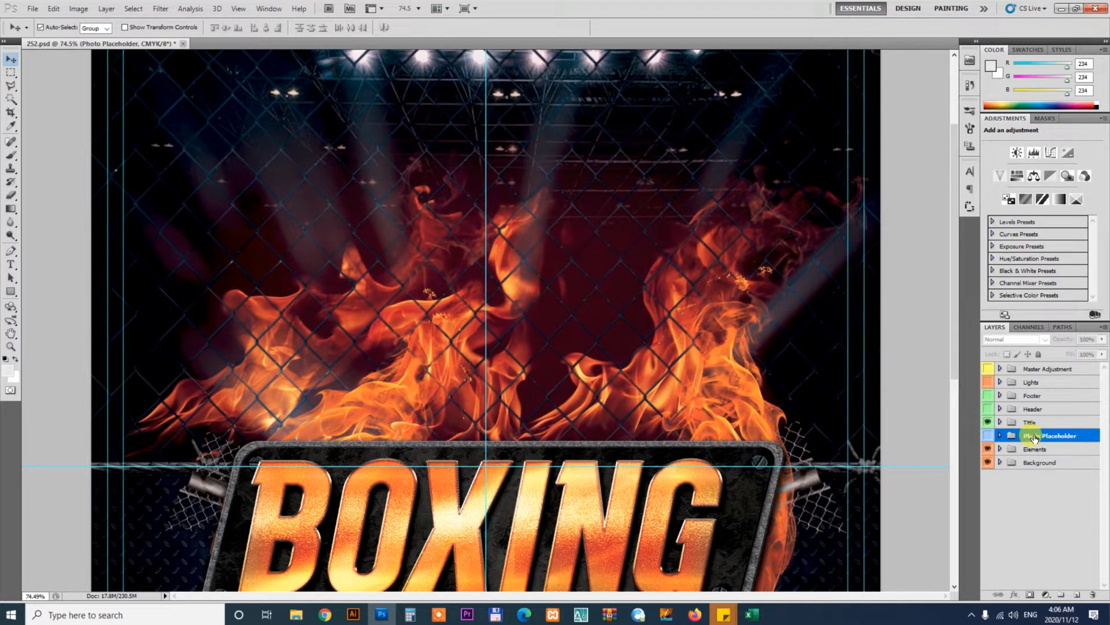
pyautogui.press('Delete')
pyautogui.click(668, 342)
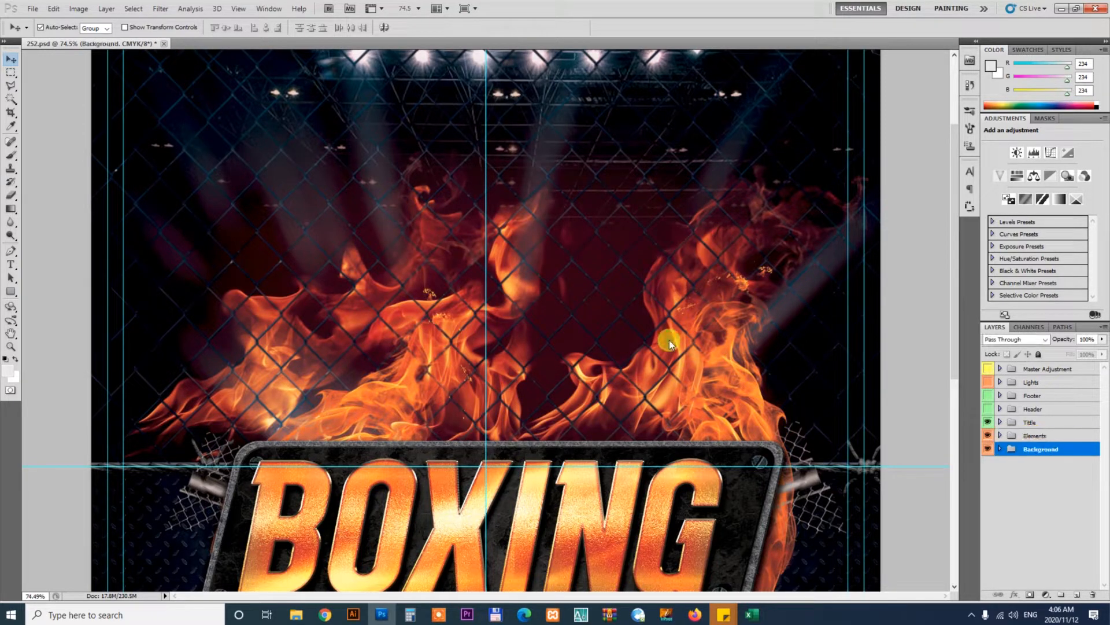
pyautogui.hotkey('ctrl', '0')
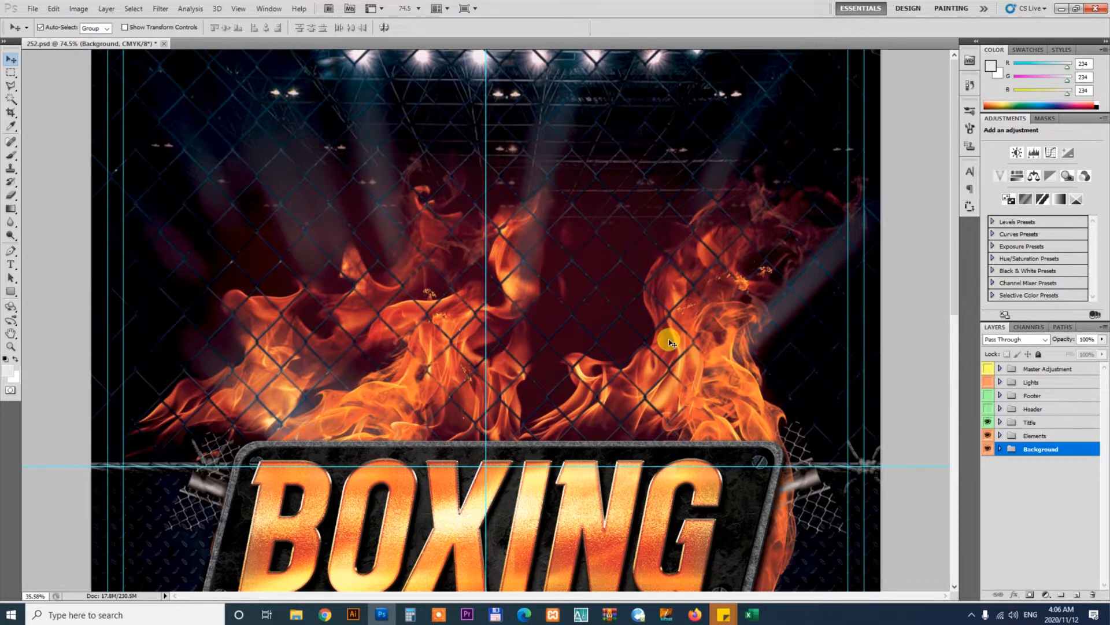
pyautogui.hotkey('ctrl', '-')
pyautogui.hotkey('ctrl', 'space')
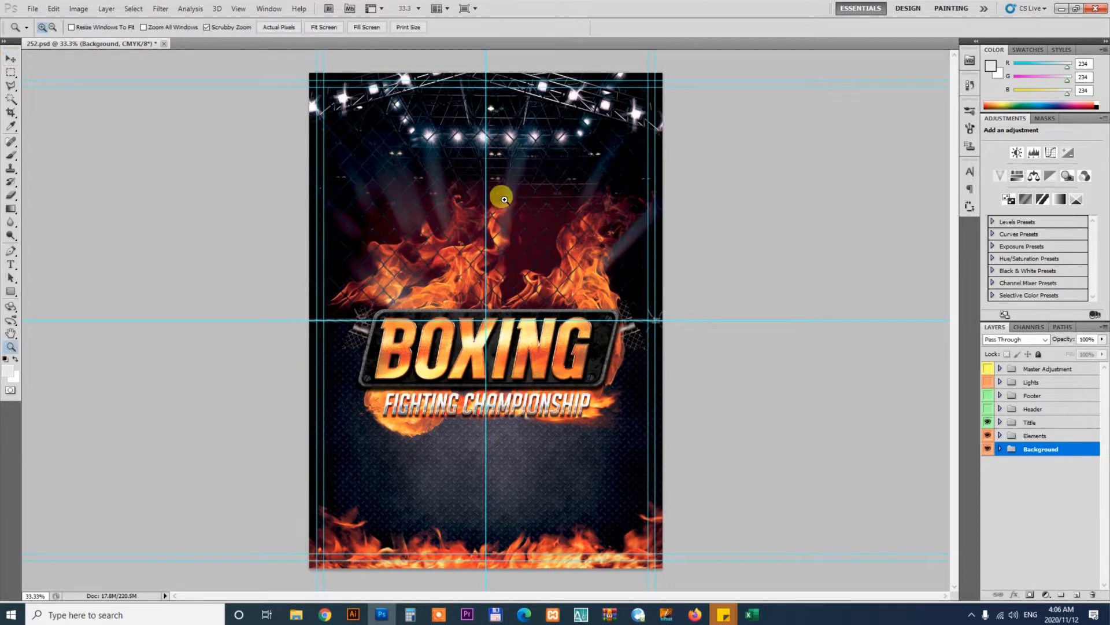
pyautogui.moveTo(520, 215); pyautogui.dragTo(532, 228)
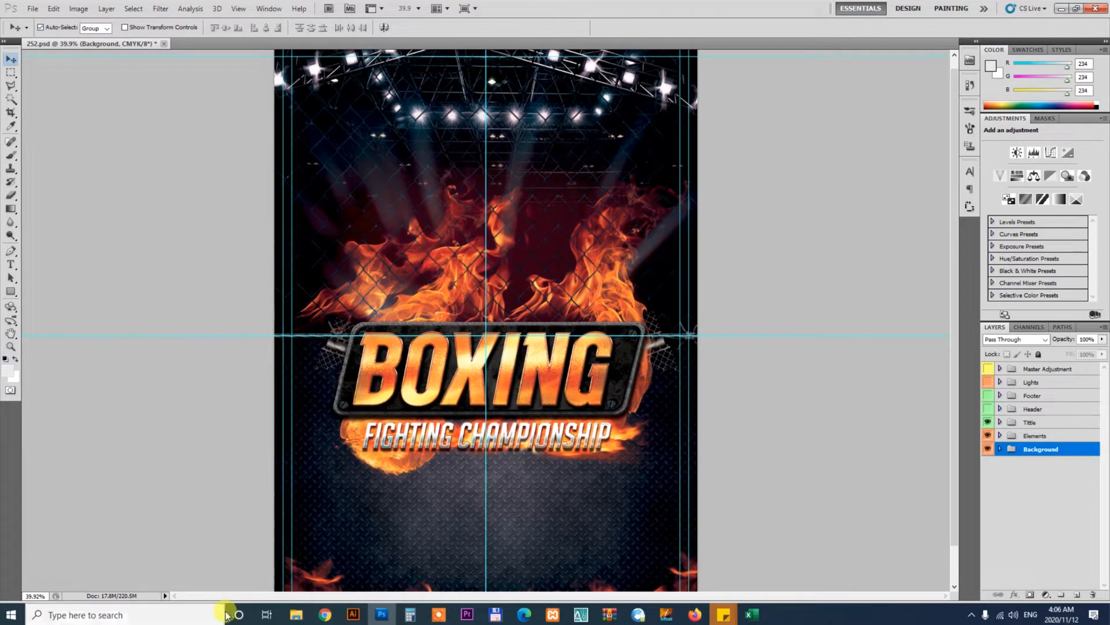
pyautogui.moveTo(296, 614)
pyautogui.click(300, 559)
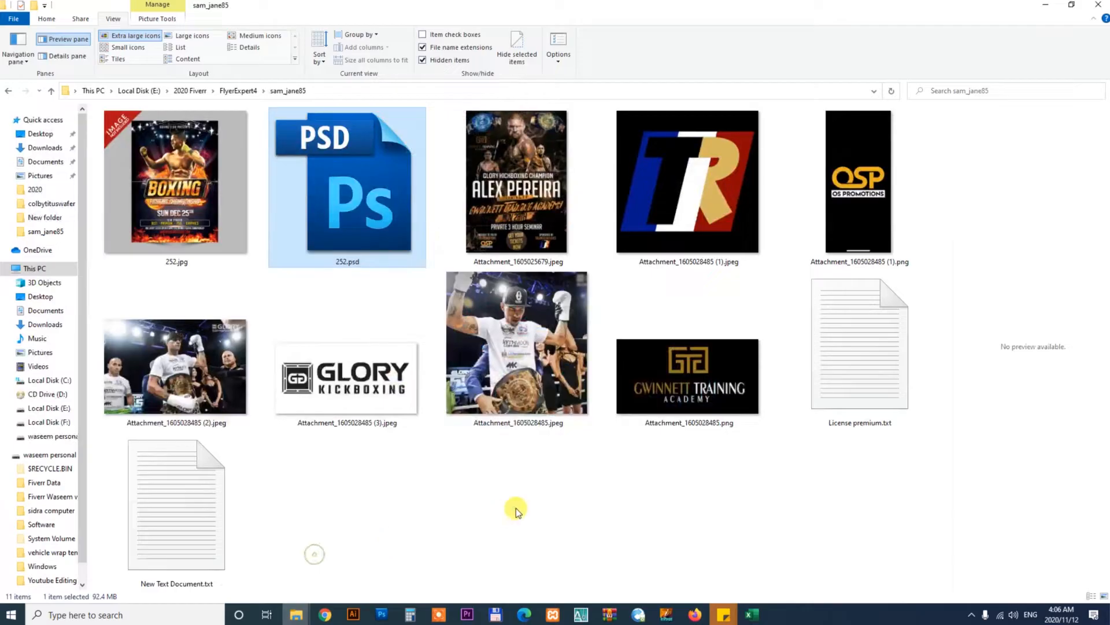
pyautogui.click(511, 359)
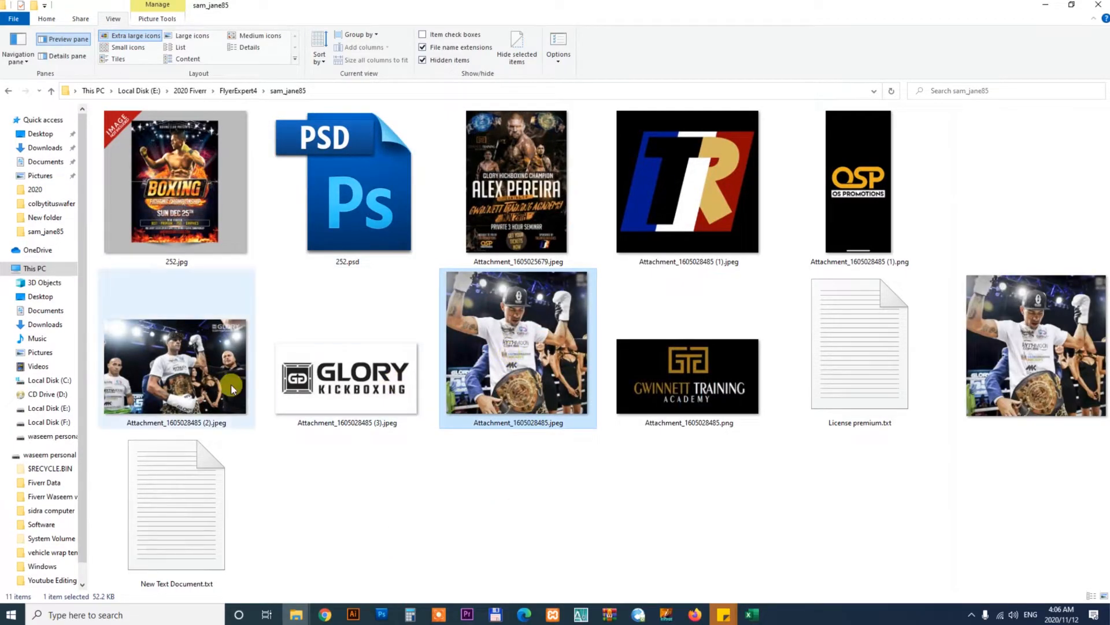
pyautogui.click(207, 376)
pyautogui.moveTo(180, 399); pyautogui.dragTo(670, 29)
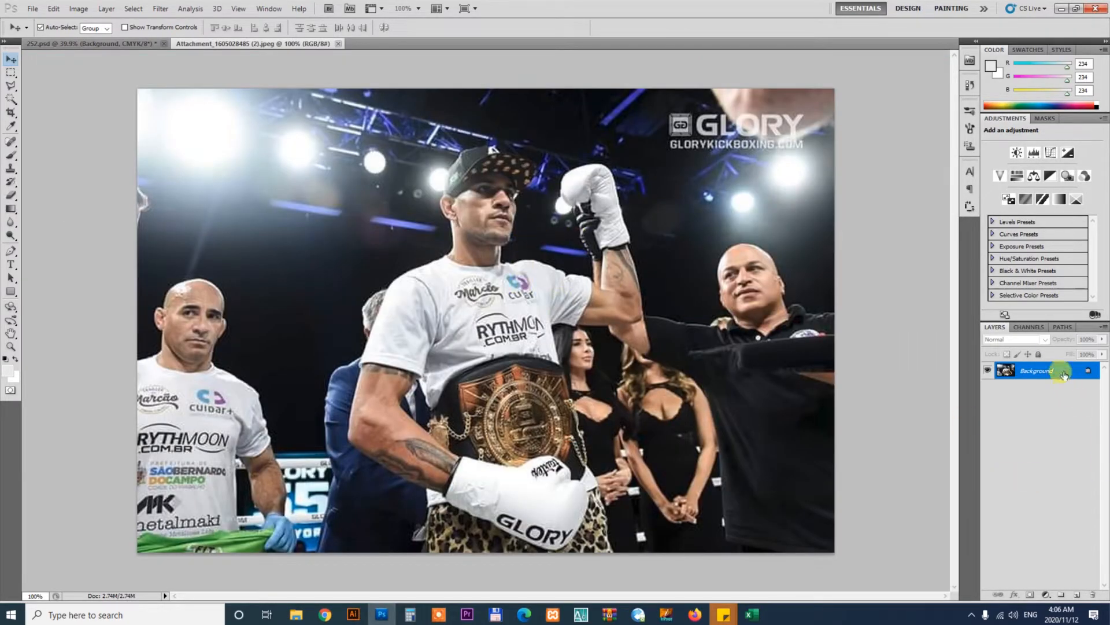
# Unlock the photo's background as Layer 0 and extend the canvas around it with the Crop tool
pyautogui.doubleClick(1064, 375)
pyautogui.press('Return')
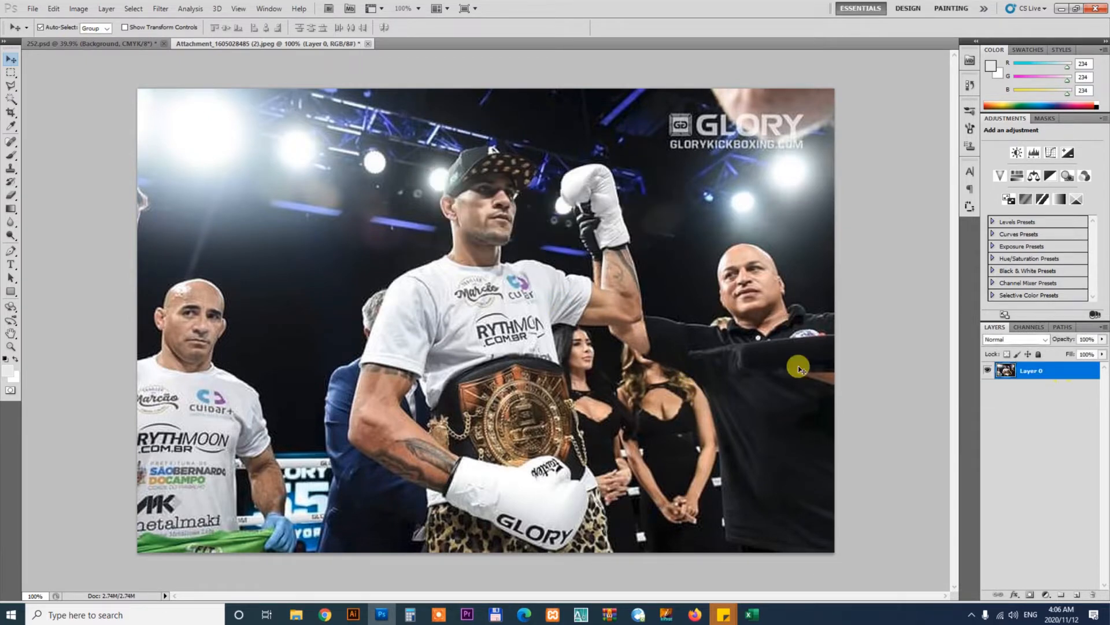
pyautogui.hotkey('ctrl', '-')
pyautogui.hotkey('ctrl', '-')
pyautogui.press('c')
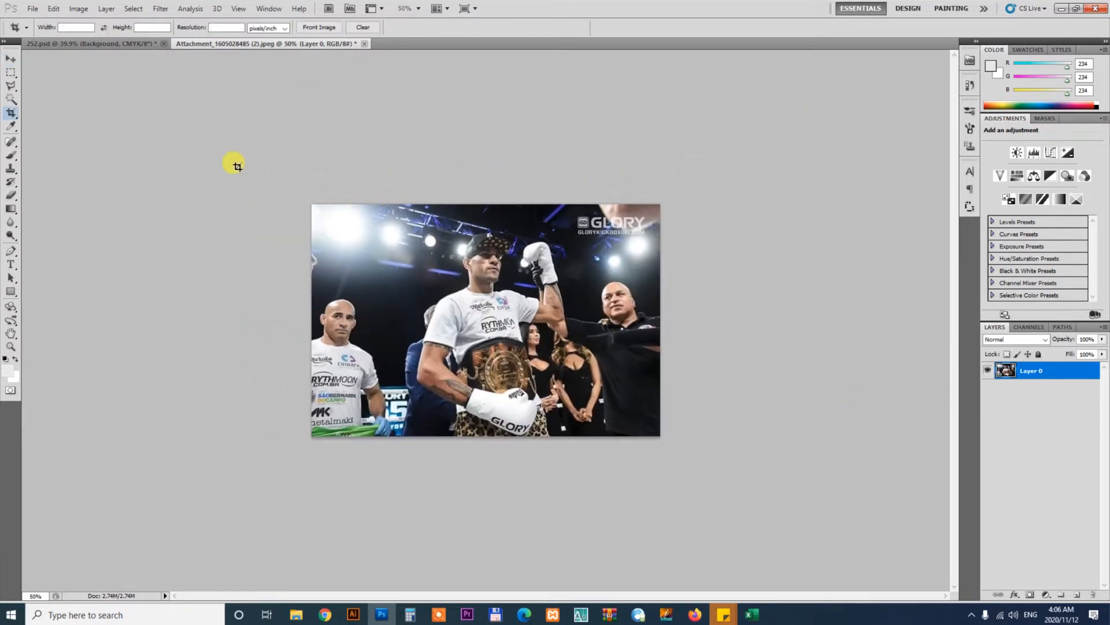
pyautogui.moveTo(233, 162); pyautogui.dragTo(830, 471)
pyautogui.moveTo(659, 205); pyautogui.dragTo(713, 184)
pyautogui.press('Return')
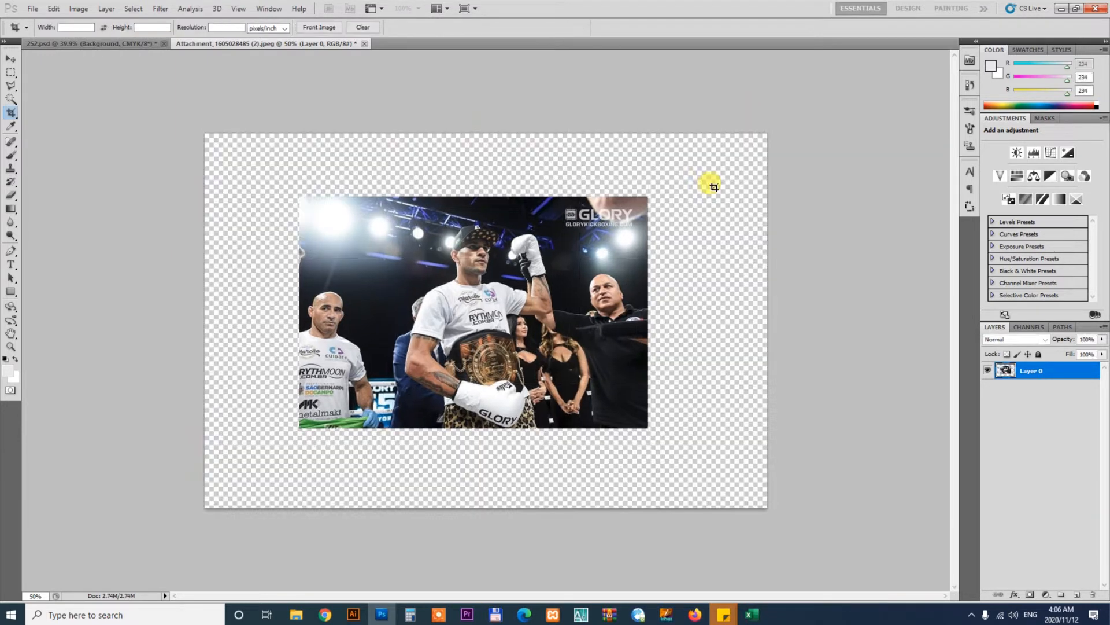
# Rotate the photo layer slightly and scale it up with Free Transform to fill the canvas
pyautogui.press('v')
pyautogui.hotkey('ctrl', 't')
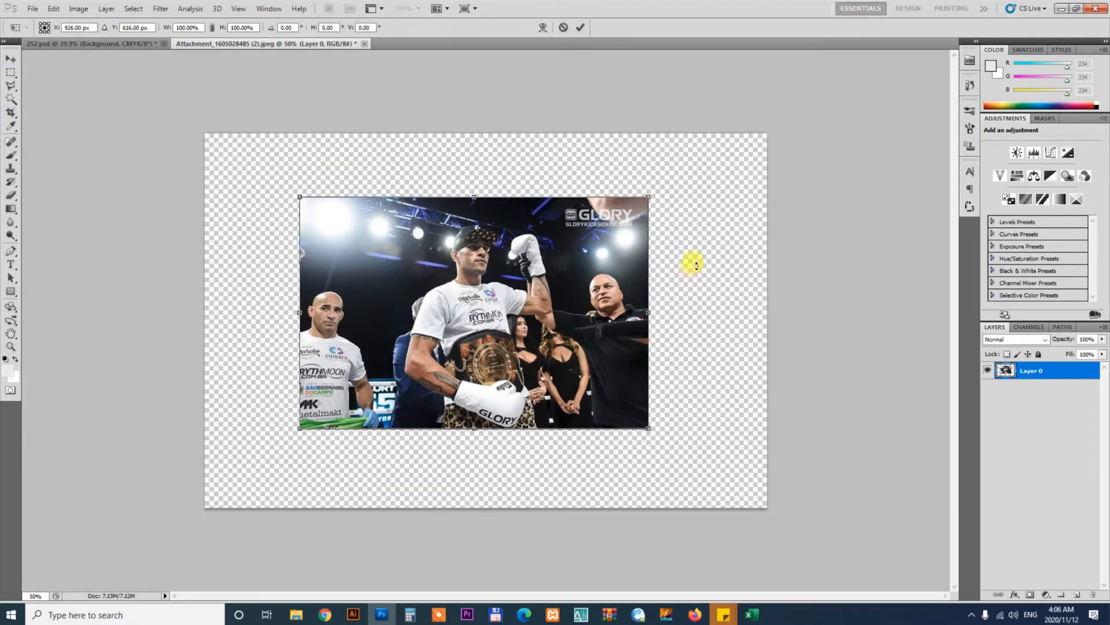
pyautogui.moveTo(694, 264); pyautogui.dragTo(694, 309)
pyautogui.moveTo(666, 233); pyautogui.dragTo(736, 162)
pyautogui.press('Return')
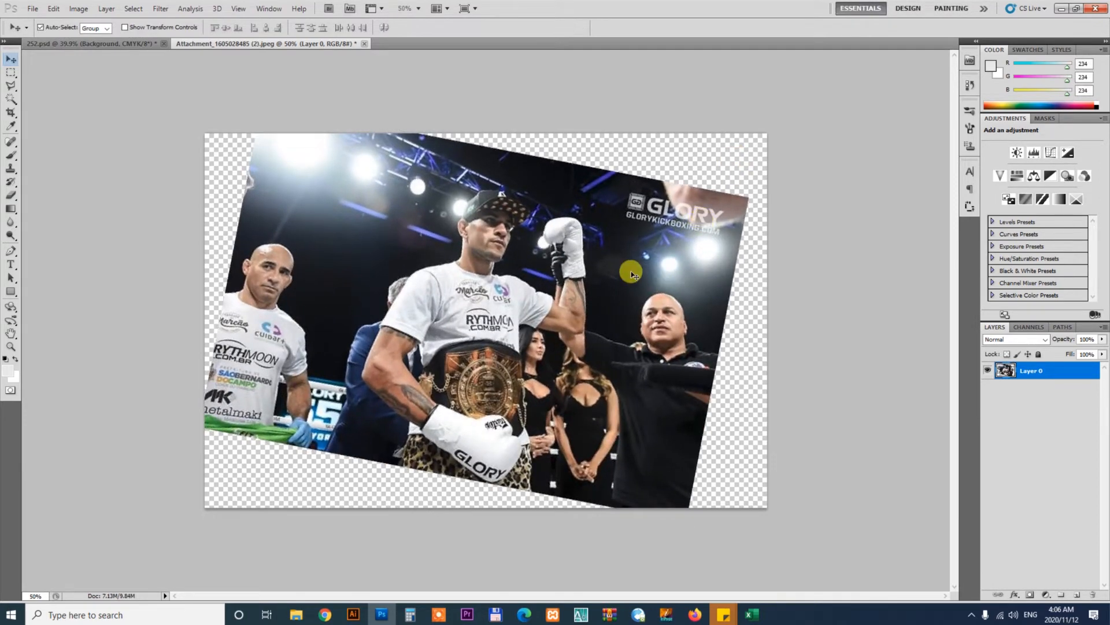
# Zoom in and start a Pen path around the fighter, tracing up from the shorts along his forearm
pyautogui.press('z')
pyautogui.moveTo(411, 453); pyautogui.dragTo(500, 323)
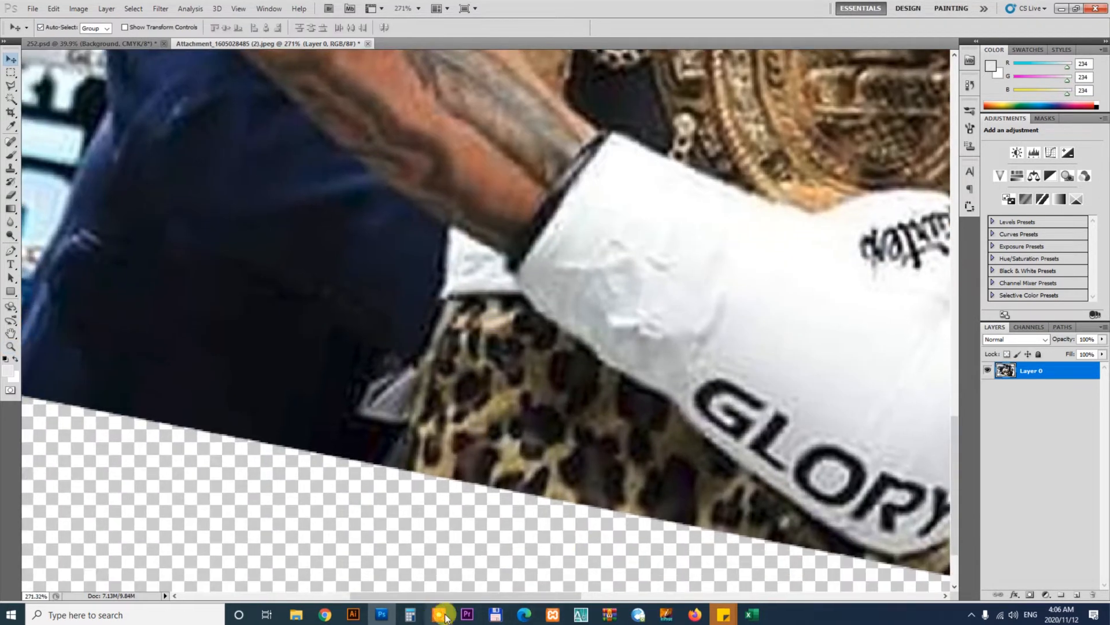
pyautogui.press('p')
pyautogui.click(371, 473)
pyautogui.click(406, 436)
pyautogui.click(423, 380)
pyautogui.click(445, 296)
pyautogui.click(443, 279)
pyautogui.click(443, 223)
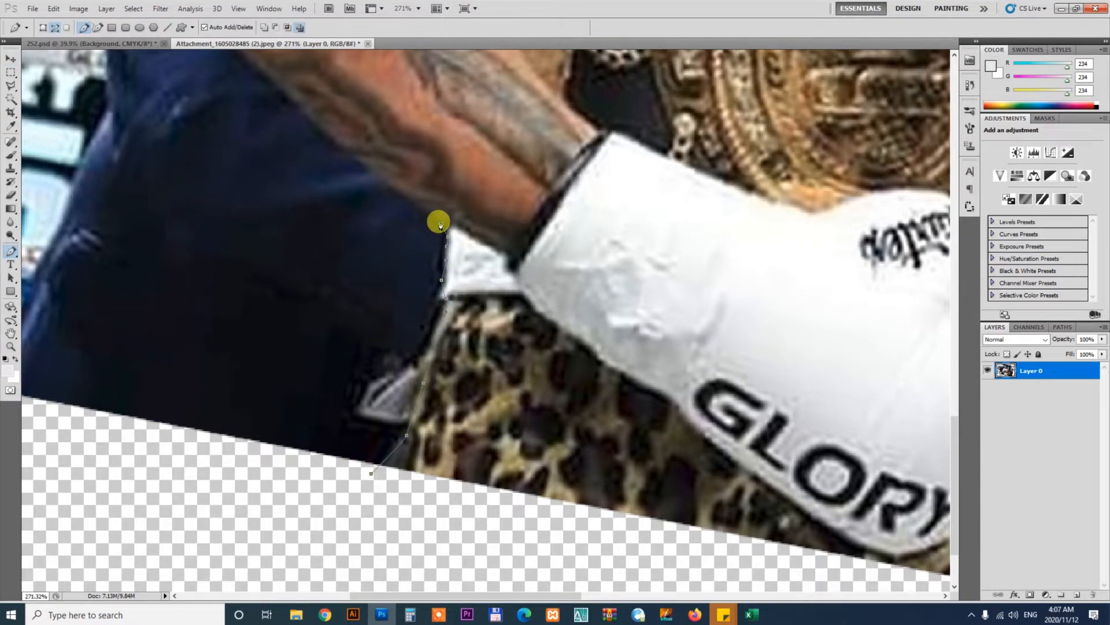
pyautogui.moveTo(443, 222); pyautogui.dragTo(691, 461)
pyautogui.click(636, 420)
pyautogui.click(564, 357)
pyautogui.click(510, 312)
pyautogui.moveTo(508, 327); pyautogui.dragTo(486, 515)
pyautogui.click(460, 473)
pyautogui.click(425, 418)
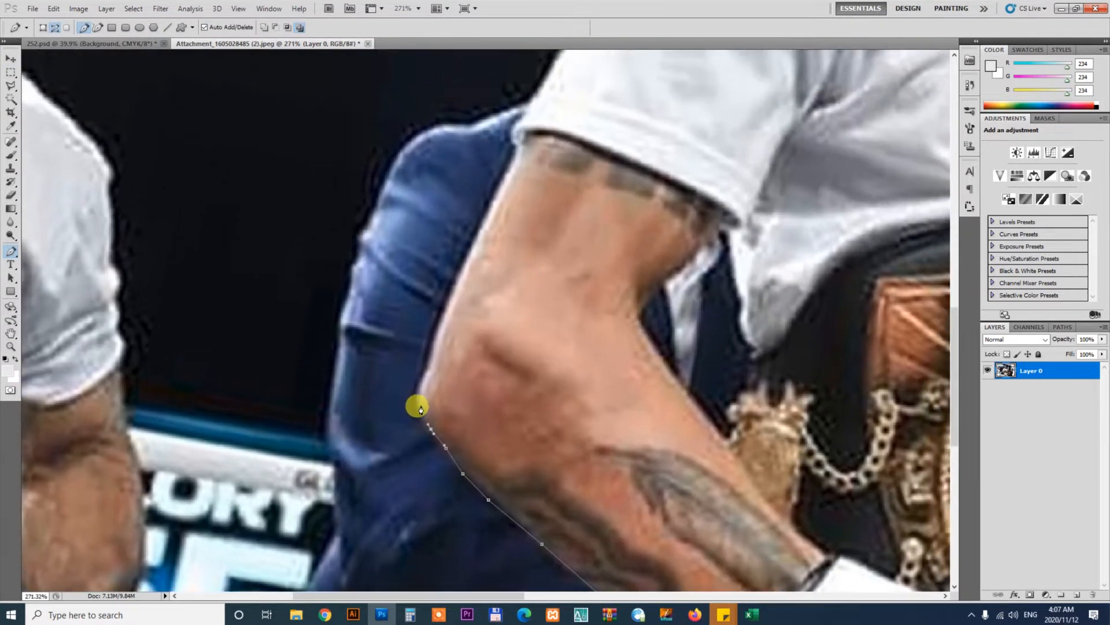
pyautogui.click(421, 393)
pyautogui.click(421, 377)
pyautogui.click(426, 369)
pyautogui.click(438, 332)
pyautogui.moveTo(466, 318); pyautogui.dragTo(224, 485)
# Continue the Pen path up the fighter's upper arm and along his shoulder toward the neck
pyautogui.click(275, 331)
pyautogui.click(277, 318)
pyautogui.click(275, 310)
pyautogui.click(275, 303)
pyautogui.click(284, 295)
pyautogui.click(294, 291)
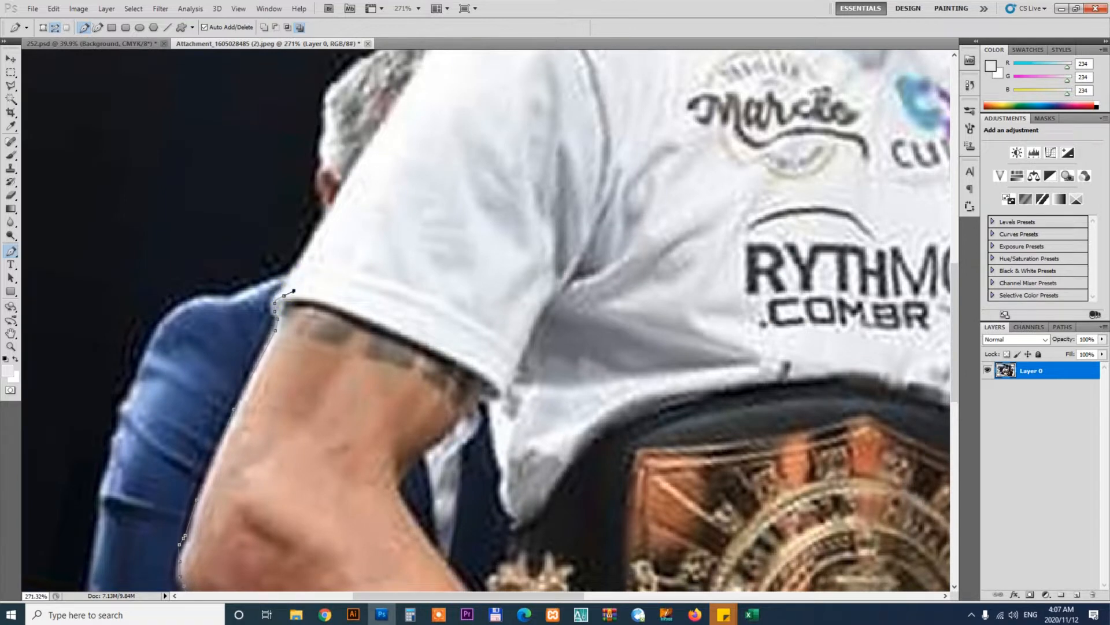
pyautogui.moveTo(284, 292); pyautogui.dragTo(203, 552)
pyautogui.click(242, 476)
pyautogui.click(315, 360)
pyautogui.click(353, 297)
pyautogui.click(379, 275)
pyautogui.click(414, 260)
pyautogui.click(435, 253)
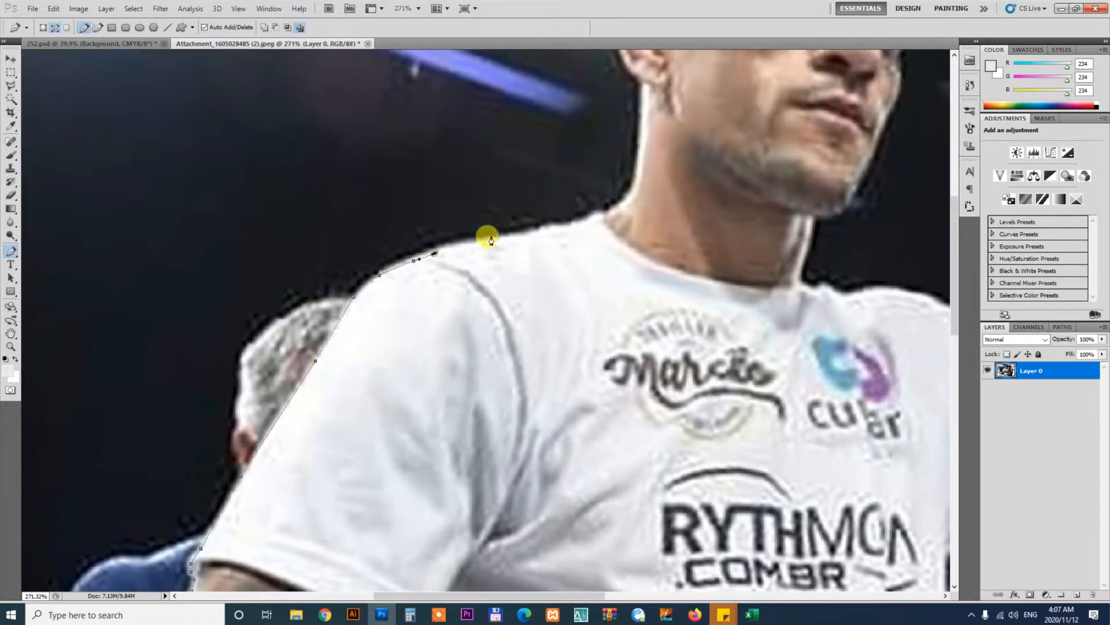
pyautogui.click(481, 237)
pyautogui.click(540, 229)
pyautogui.click(568, 228)
pyautogui.click(589, 219)
pyautogui.click(609, 217)
pyautogui.moveTo(617, 215); pyautogui.dragTo(468, 500)
# Continue the Pen path up the neck and ear and around the top of the cap to its brim
pyautogui.click(475, 491)
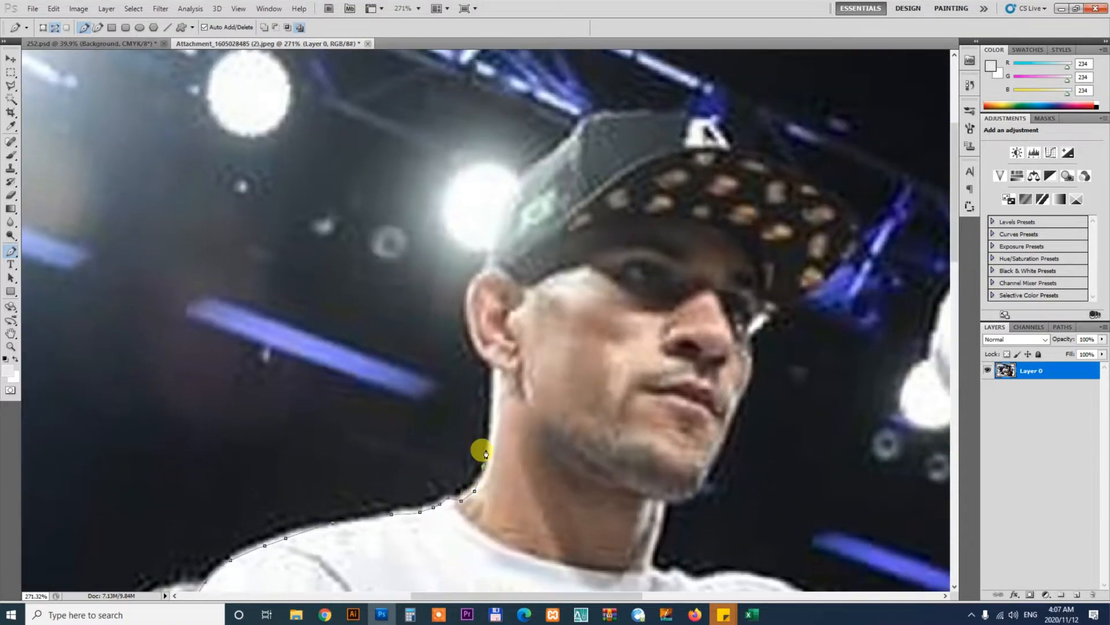
pyautogui.click(487, 436)
pyautogui.click(493, 397)
pyautogui.moveTo(493, 373); pyautogui.dragTo(491, 507)
pyautogui.click(468, 475)
pyautogui.click(463, 447)
pyautogui.click(461, 427)
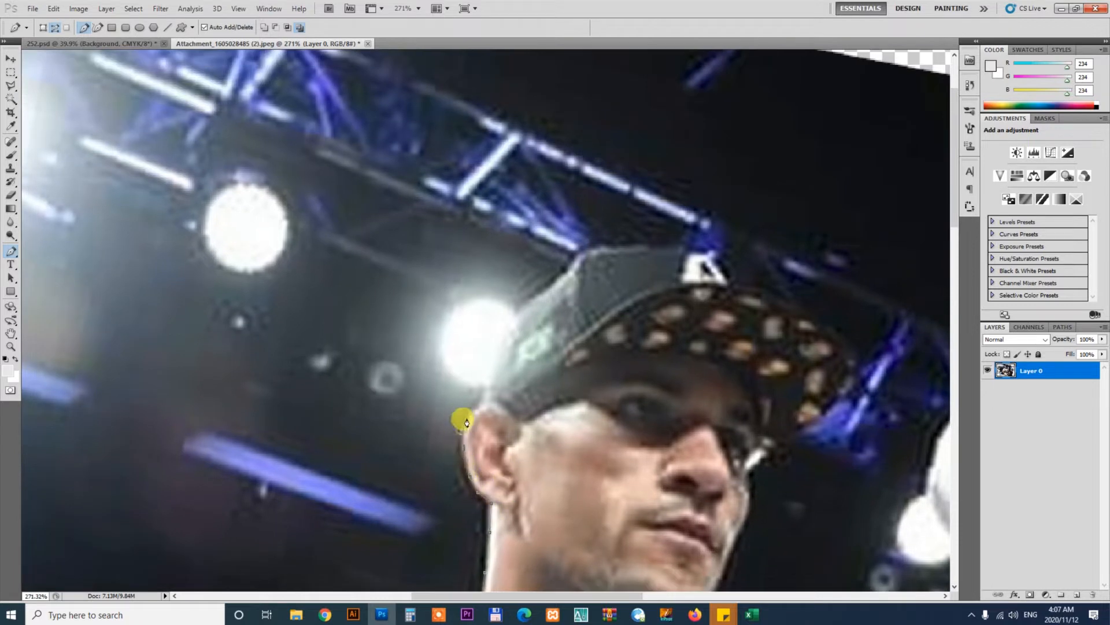
pyautogui.click(466, 415)
pyautogui.click(473, 410)
pyautogui.click(482, 400)
pyautogui.moveTo(506, 371); pyautogui.dragTo(394, 489)
pyautogui.click(381, 465)
pyautogui.click(391, 444)
pyautogui.click(407, 420)
pyautogui.click(422, 412)
pyautogui.click(453, 388)
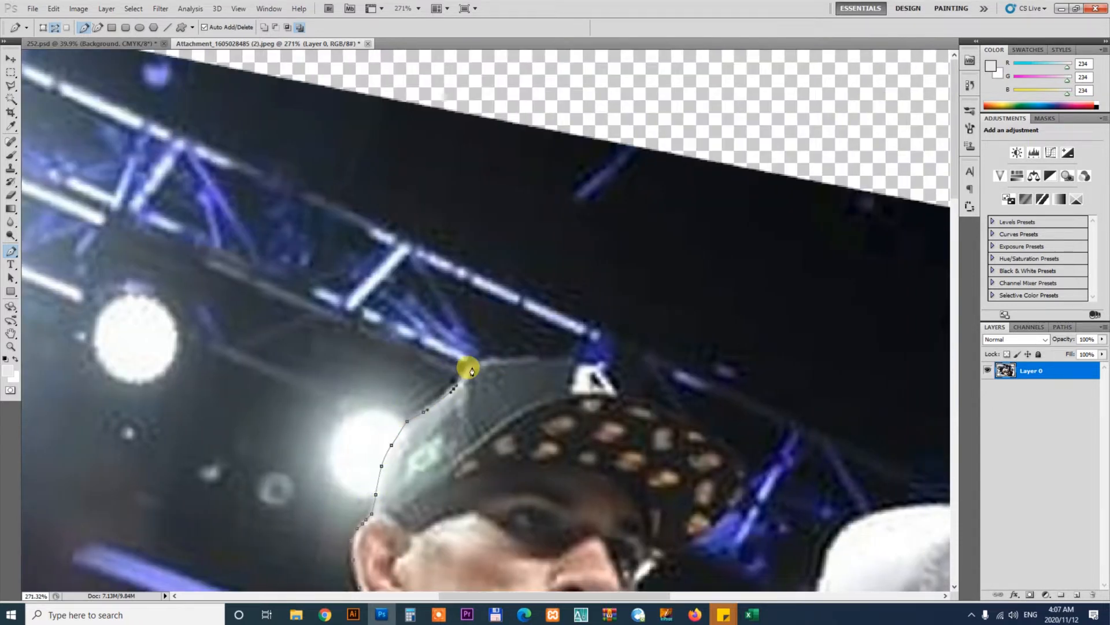
pyautogui.click(522, 356)
pyautogui.click(559, 355)
pyautogui.moveTo(645, 418); pyautogui.dragTo(445, 357)
pyautogui.click(380, 296)
pyautogui.click(425, 317)
pyautogui.click(436, 323)
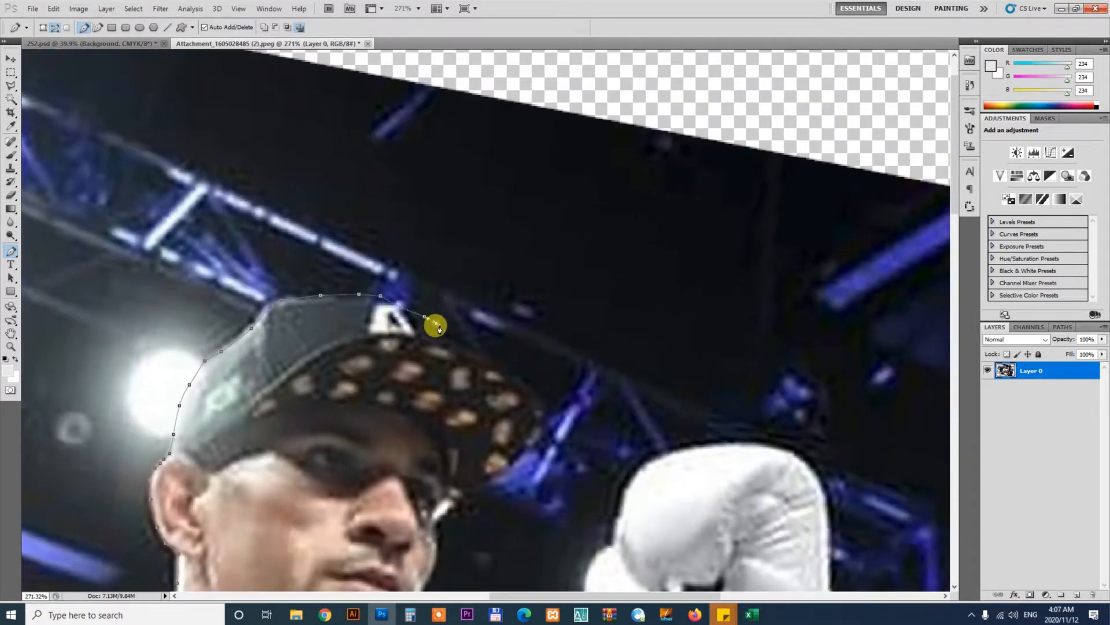
pyautogui.click(444, 328)
pyautogui.click(451, 342)
pyautogui.click(488, 359)
pyautogui.click(521, 380)
pyautogui.click(532, 398)
pyautogui.click(537, 422)
pyautogui.click(535, 433)
pyautogui.click(527, 443)
pyautogui.click(520, 451)
pyautogui.moveTo(447, 416); pyautogui.dragTo(435, 216)
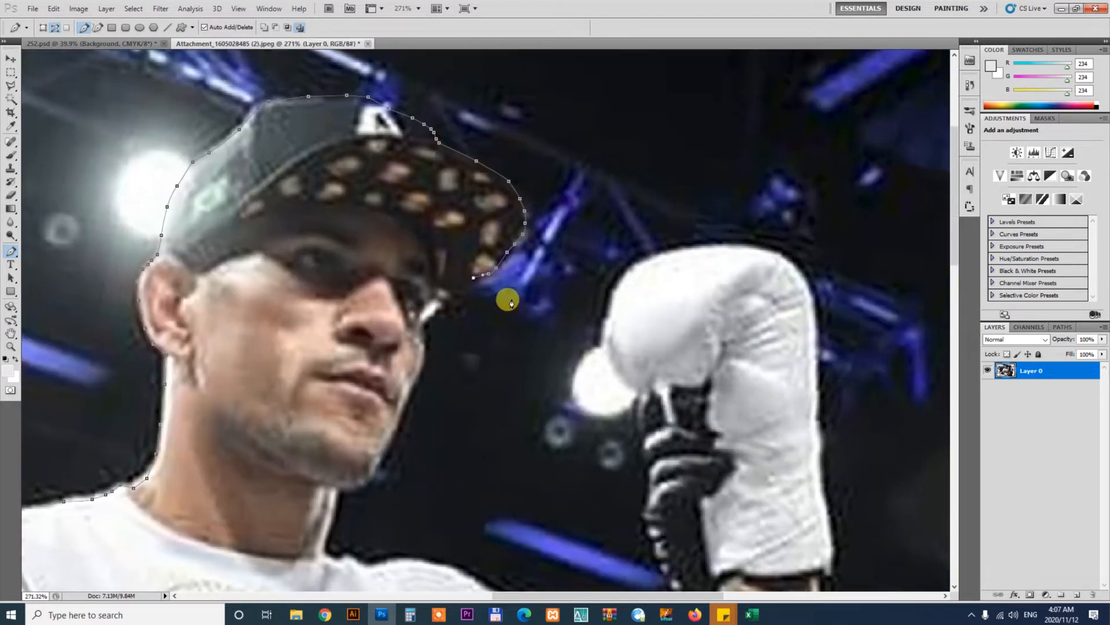
# Continue the Pen path down from the cap brim along the fighter's cheek toward his jaw
pyautogui.click(492, 270)
pyautogui.click(468, 282)
pyautogui.click(447, 291)
pyautogui.click(431, 298)
pyautogui.click(420, 316)
pyautogui.click(423, 327)
pyautogui.click(425, 336)
pyautogui.click(425, 345)
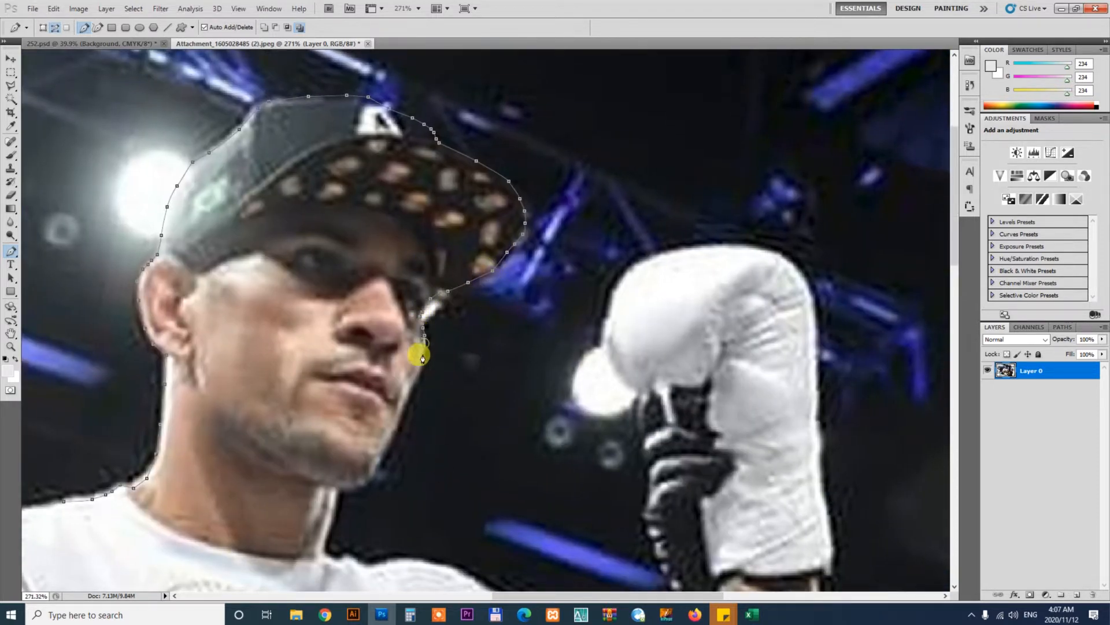
pyautogui.click(422, 358)
pyautogui.click(419, 373)
# Continue the Pen path along the jawline and down the neck to the shirt collar
pyautogui.moveTo(414, 387); pyautogui.dragTo(431, 197)
pyautogui.click(422, 207)
pyautogui.click(415, 227)
pyautogui.click(406, 253)
pyautogui.click(392, 271)
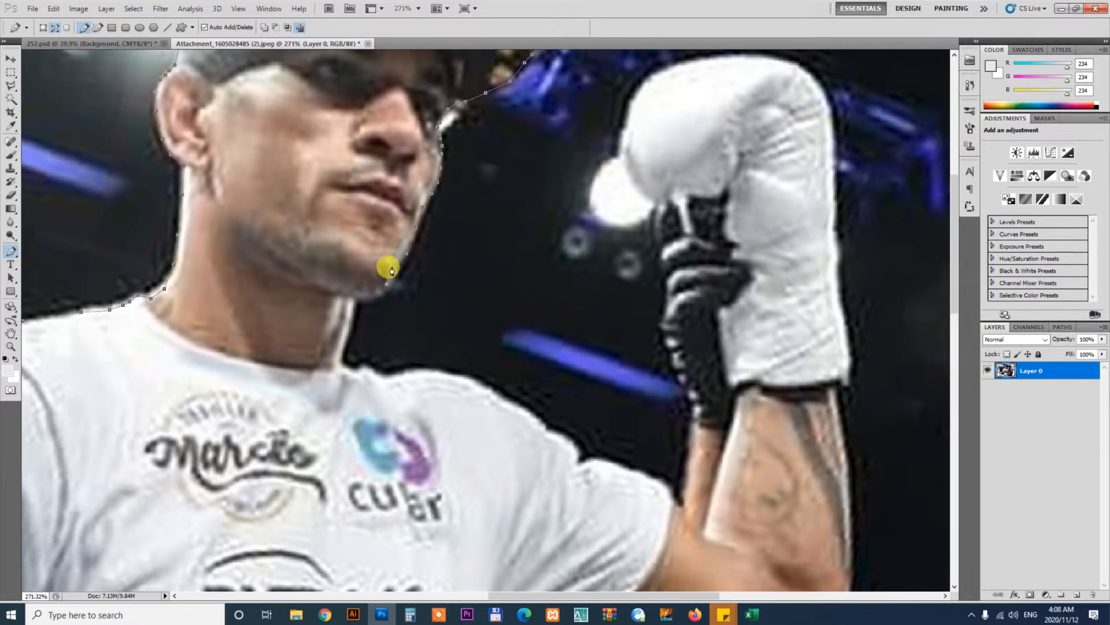
pyautogui.click(385, 288)
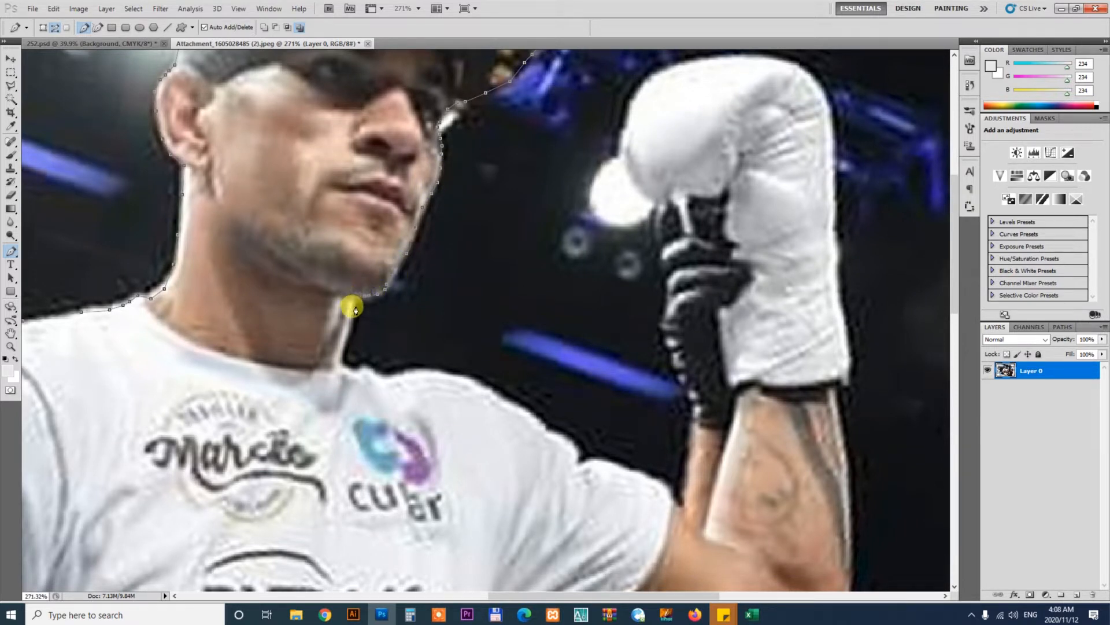
pyautogui.click(346, 365)
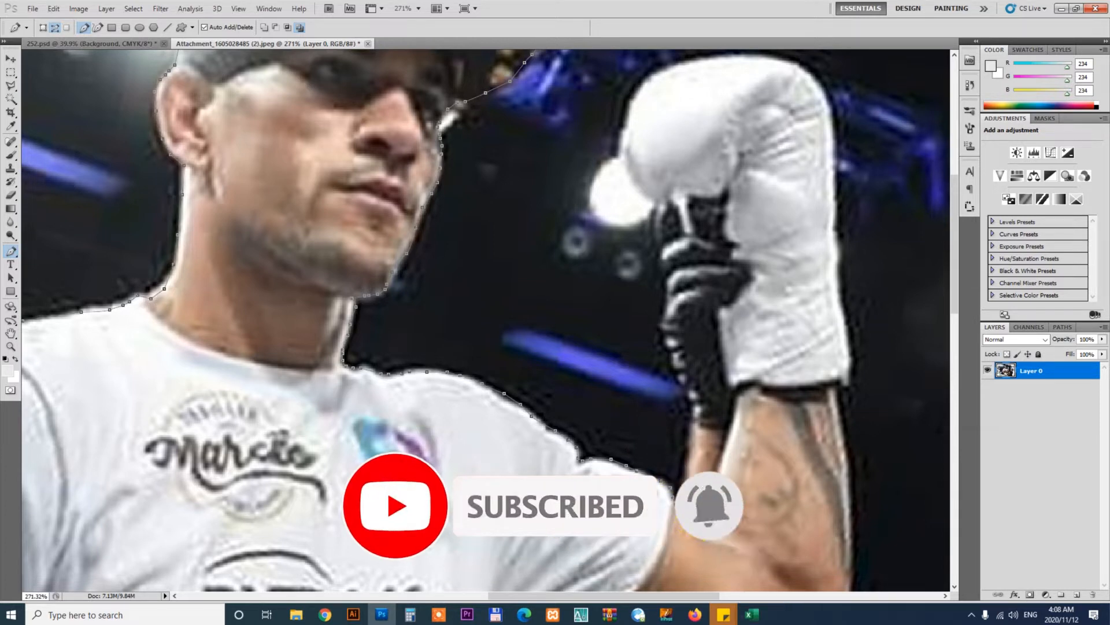
# Continue the Pen path from the shirt's shoulder up the raised forearm to the glove's wrist
pyautogui.click(740, 393)
pyautogui.moveTo(727, 302); pyautogui.dragTo(733, 473)
pyautogui.click(728, 472)
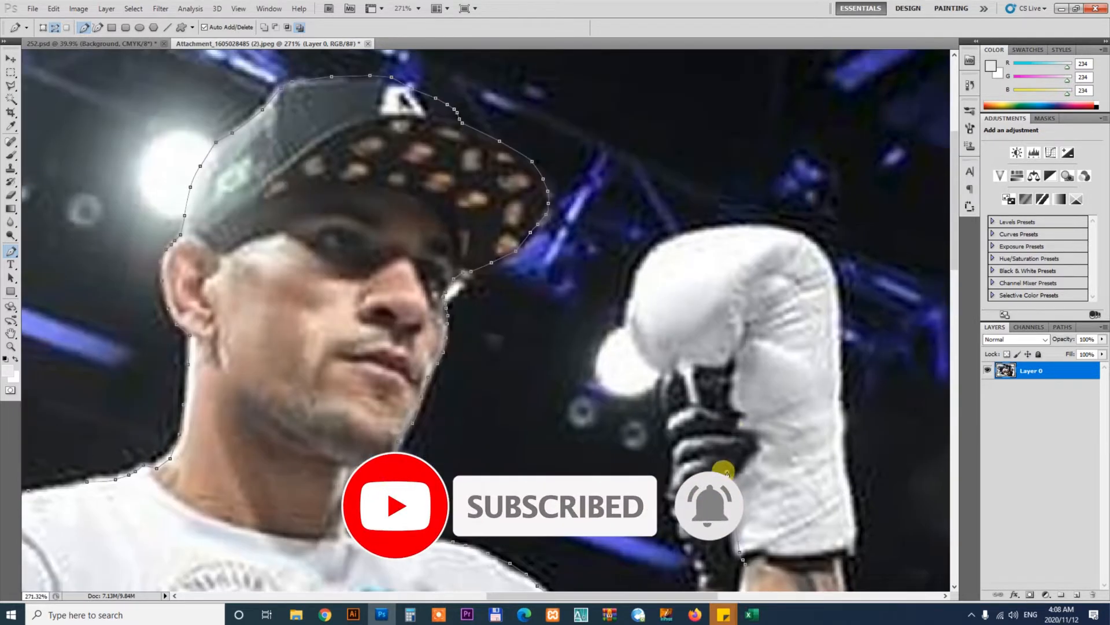
pyautogui.click(726, 433)
pyautogui.click(721, 418)
pyautogui.click(717, 403)
pyautogui.click(704, 393)
pyautogui.click(687, 383)
# Trace the Pen path around the left side of the raised glove to its top
pyautogui.click(652, 370)
pyautogui.click(642, 357)
pyautogui.click(632, 315)
pyautogui.click(636, 277)
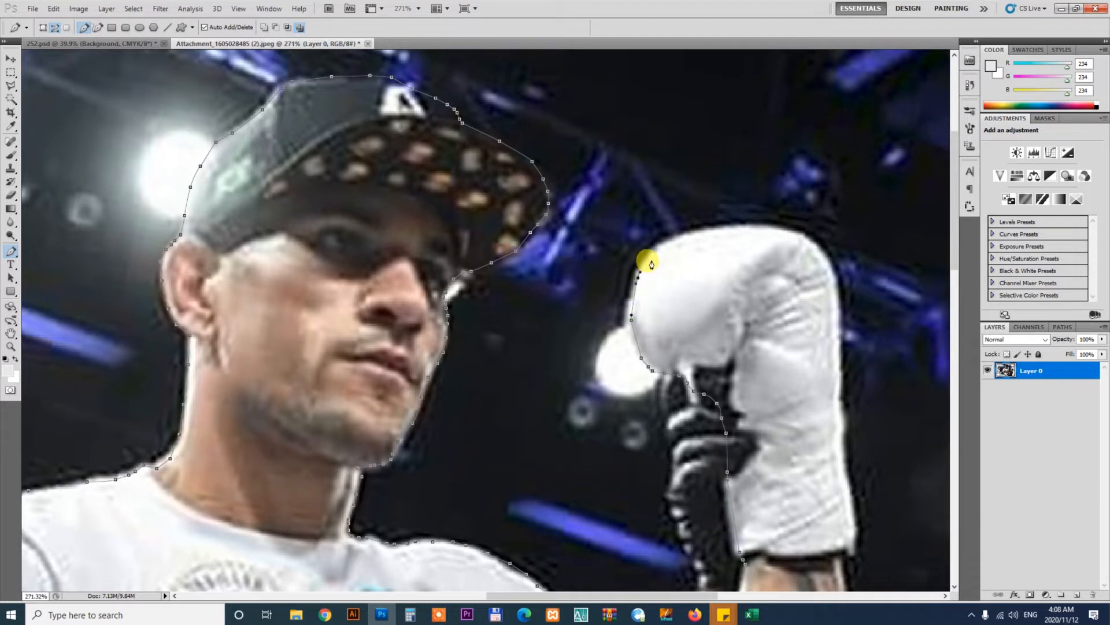
pyautogui.click(649, 255)
pyautogui.click(665, 246)
pyautogui.click(688, 236)
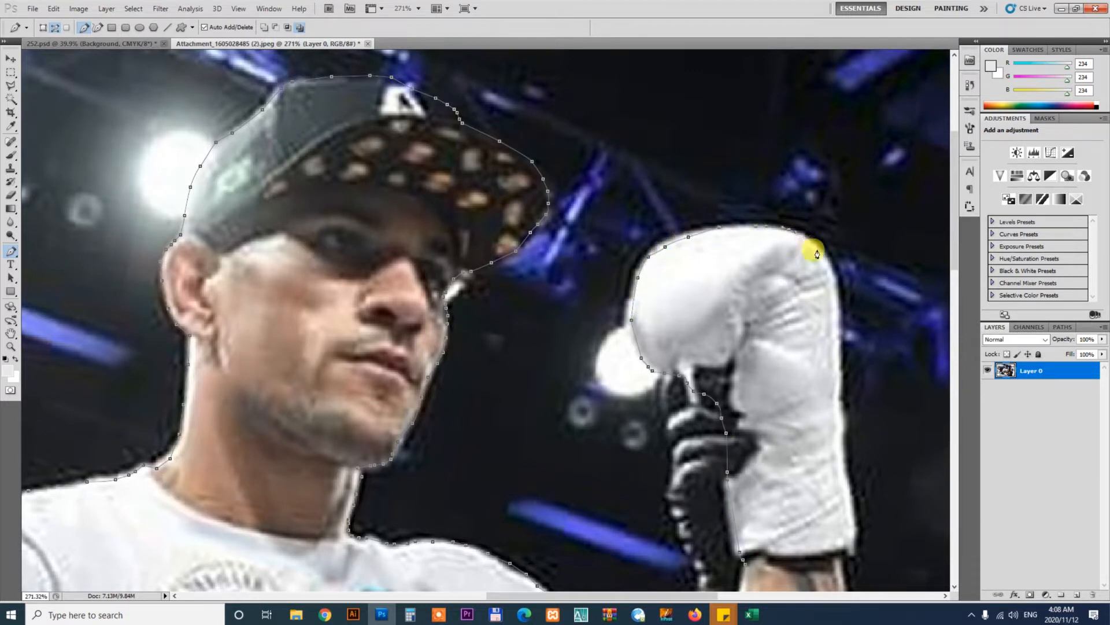
# Trace the Pen path down the right side of the glove to its cuff
pyautogui.click(843, 468)
pyautogui.click(852, 510)
pyautogui.click(856, 528)
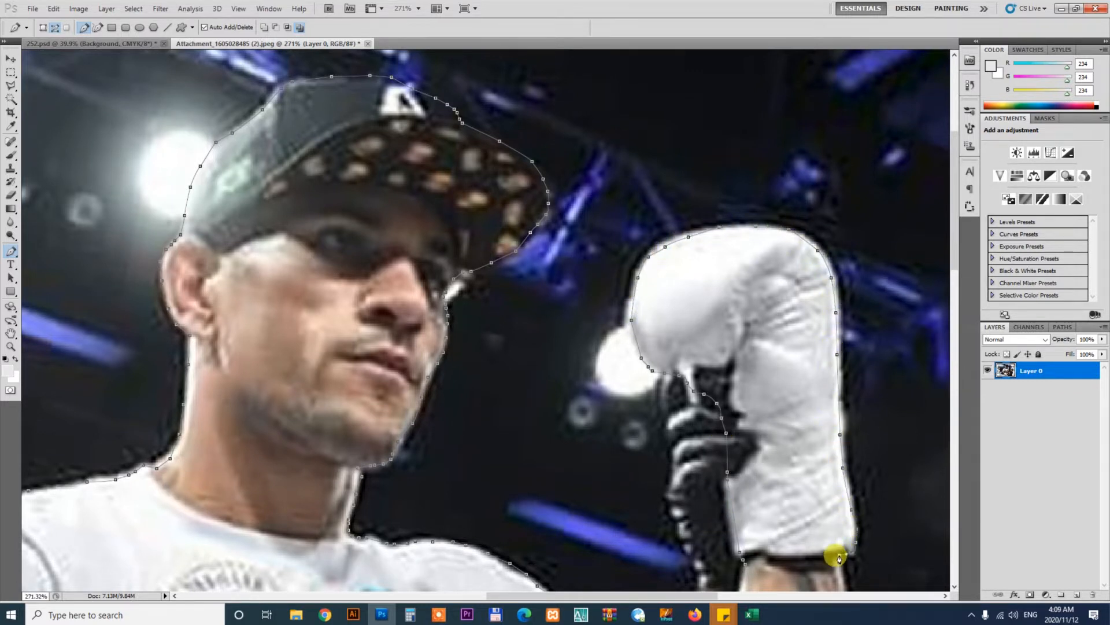
pyautogui.click(15, 331)
pyautogui.moveTo(657, 496); pyautogui.dragTo(452, 162)
pyautogui.press('p')
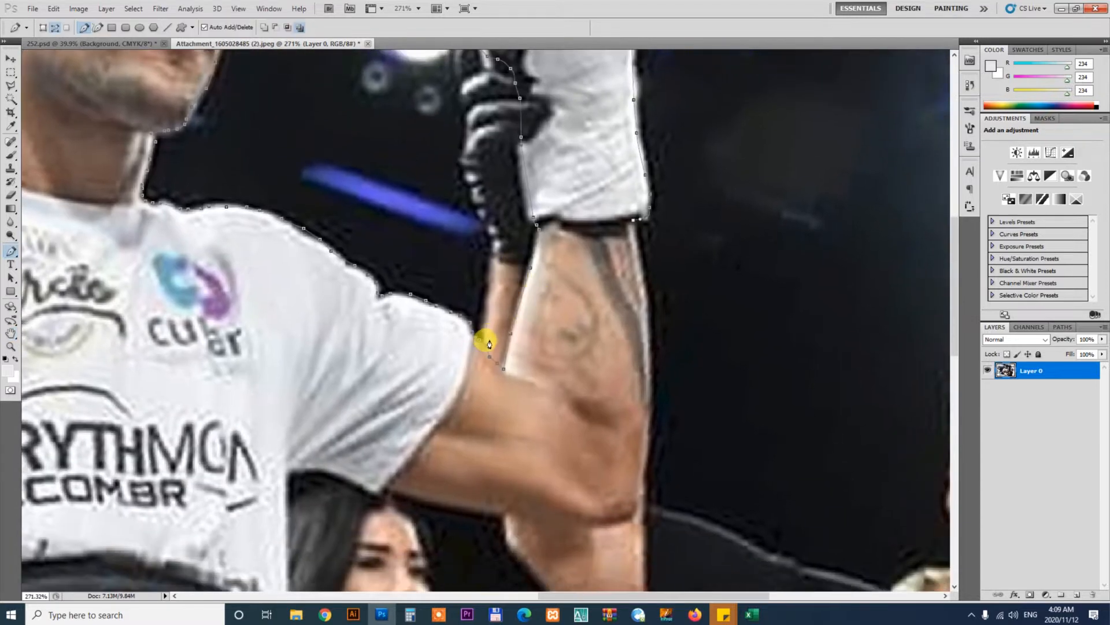
# Trace the Pen path down the raised arm's outer edge, around the elbow and under the arm to the shirt
pyautogui.click(642, 271)
pyautogui.click(647, 325)
pyautogui.click(650, 392)
pyautogui.click(646, 457)
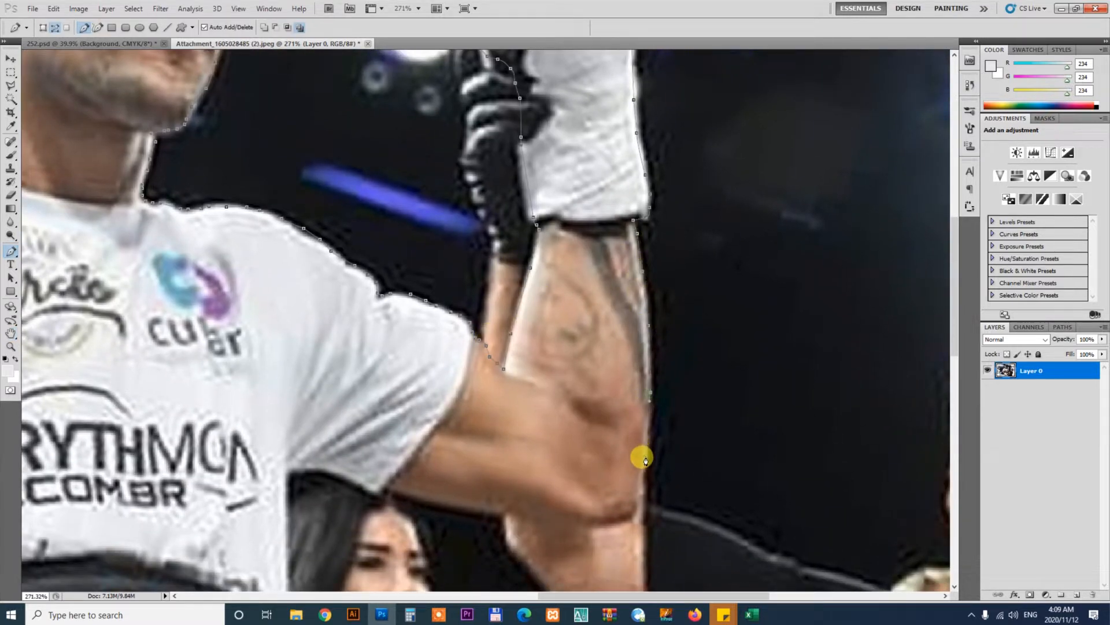
pyautogui.click(640, 491)
pyautogui.click(636, 506)
pyautogui.click(628, 515)
pyautogui.click(611, 522)
pyautogui.click(564, 527)
pyautogui.click(529, 526)
pyautogui.click(498, 518)
pyautogui.click(435, 502)
pyautogui.click(381, 492)
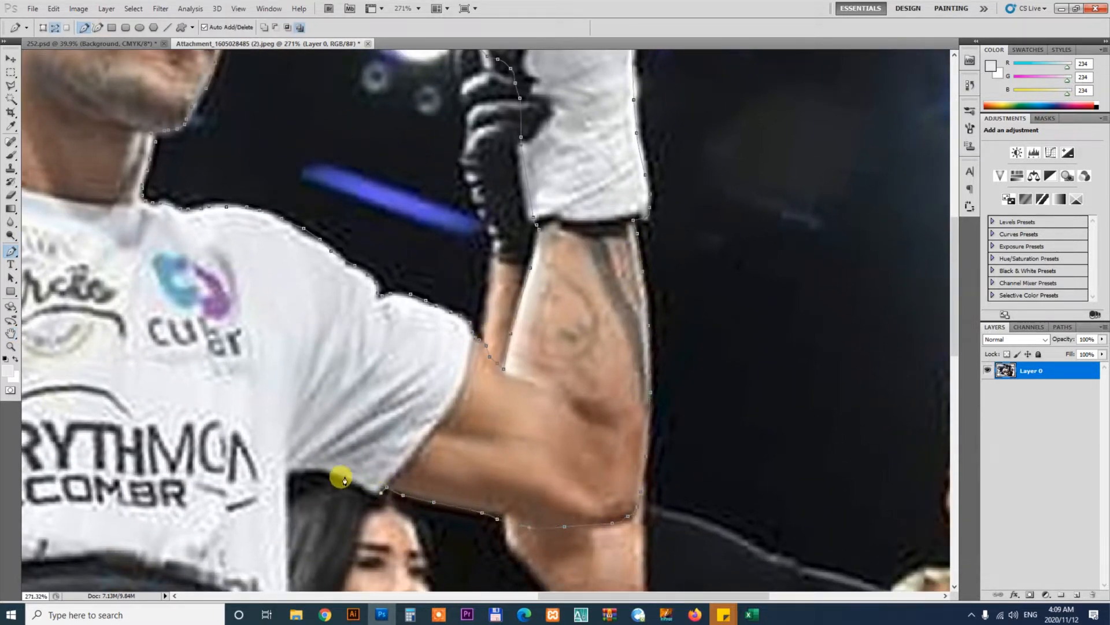
# Continue the Pen path down the side of the shirt toward the championship belt
pyautogui.click(295, 466)
pyautogui.press('space')
pyautogui.moveTo(174, 487); pyautogui.dragTo(226, 200)
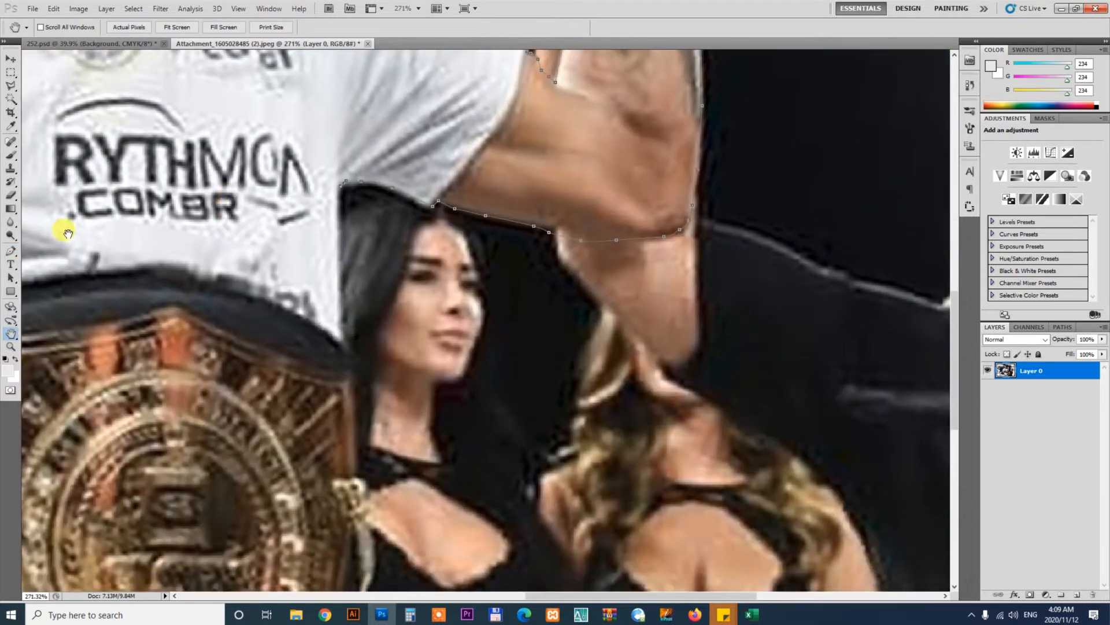
pyautogui.click(342, 325)
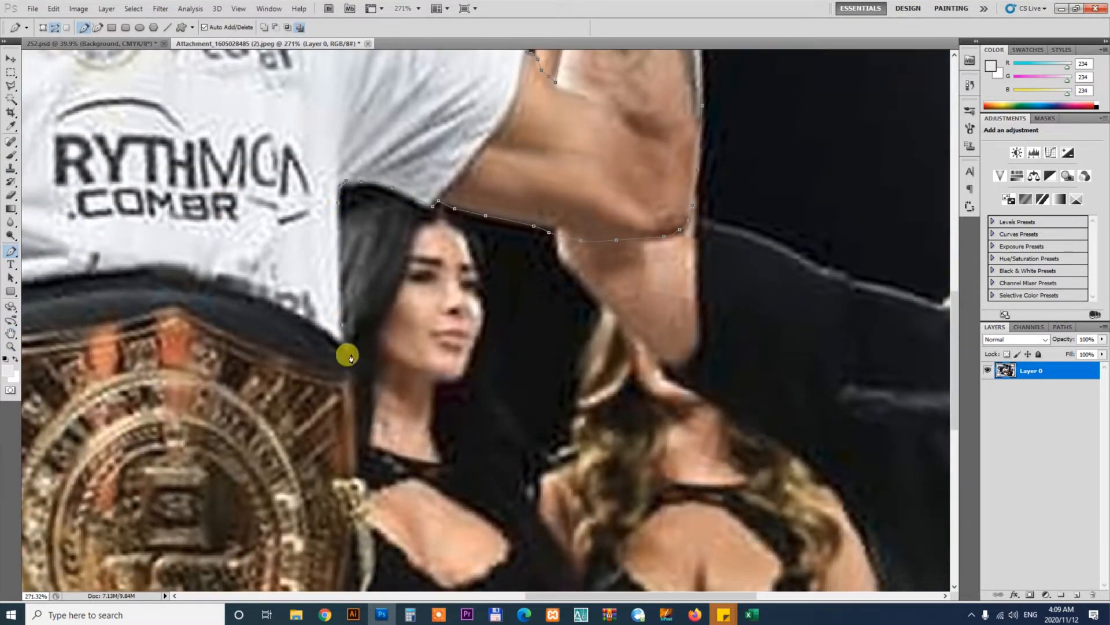
# Finish the path down the belt and shorts, close it along the bottom, and convert it to a selection
pyautogui.hotkey('ctrl', '1')
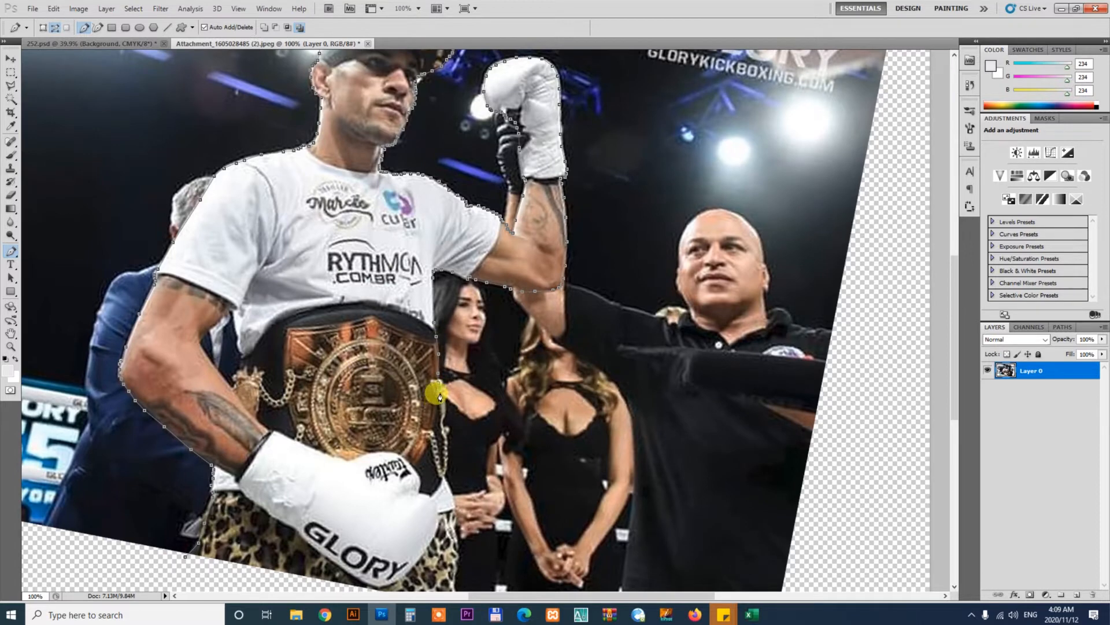
pyautogui.click(438, 417)
pyautogui.click(443, 428)
pyautogui.click(446, 442)
pyautogui.click(446, 451)
pyautogui.click(447, 463)
pyautogui.moveTo(455, 534); pyautogui.dragTo(472, 315)
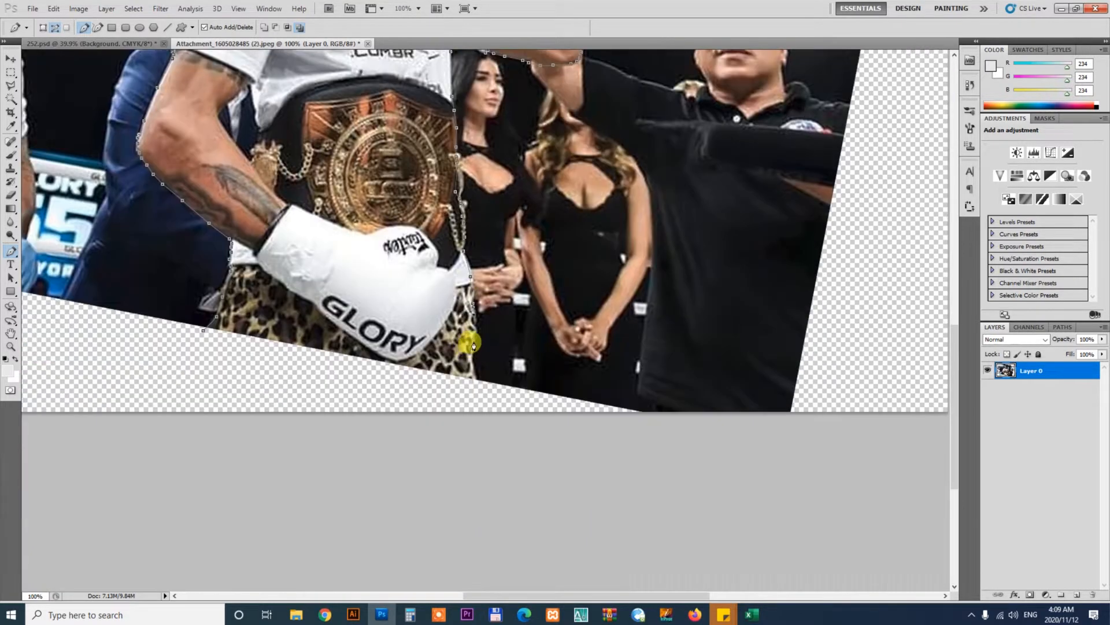
pyautogui.click(471, 344)
pyautogui.click(471, 391)
pyautogui.click(204, 344)
pyautogui.click(203, 332)
pyautogui.hotkey('ctrl', 'Return')
# Copy the selected fighter onto a new layer and drag it into the boxing flyer document
pyautogui.hotkey('ctrl', '0')
pyautogui.hotkey('ctrl', 'j')
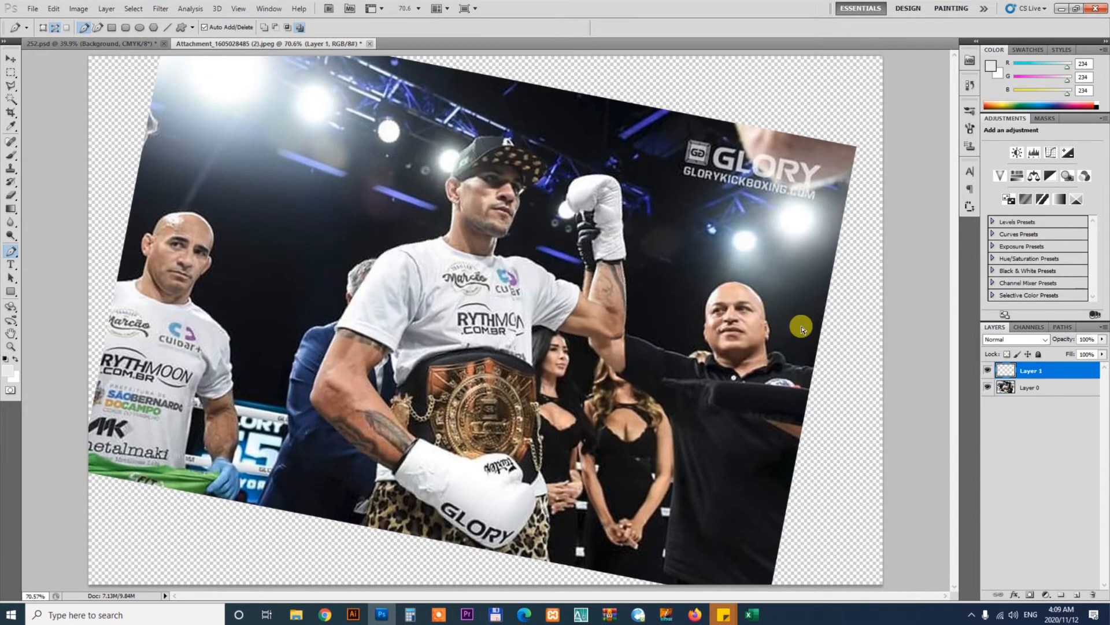
pyautogui.press('v')
pyautogui.moveTo(406, 255); pyautogui.dragTo(534, 231)
# Scale the fighter up slightly with Free Transform and position him above the BOXING title
pyautogui.hotkey('ctrl', 't')
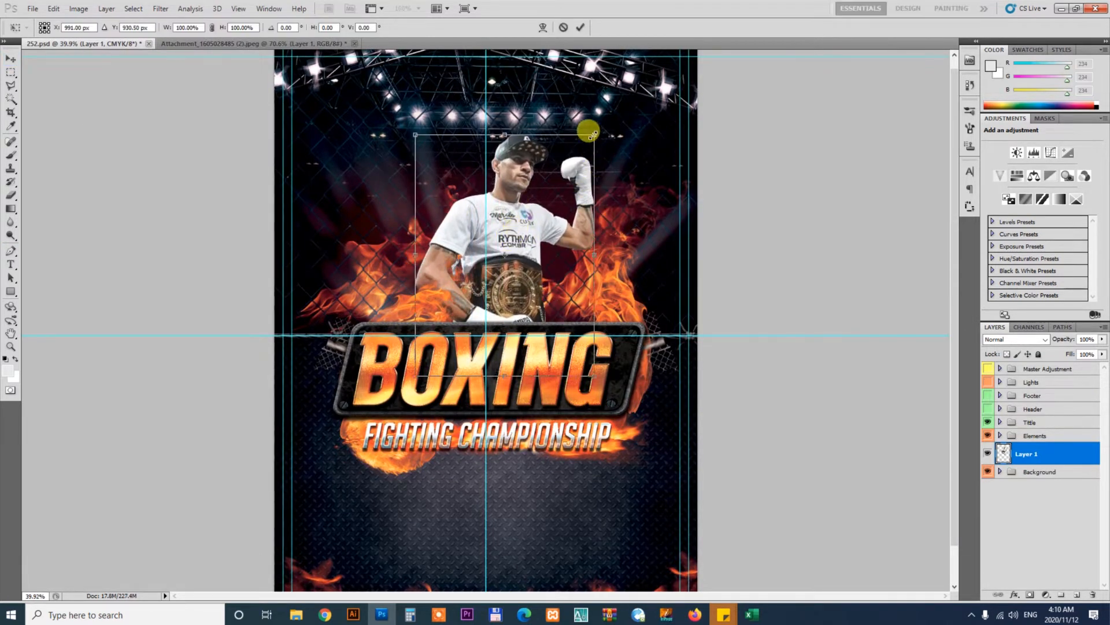
pyautogui.moveTo(588, 132); pyautogui.dragTo(607, 103)
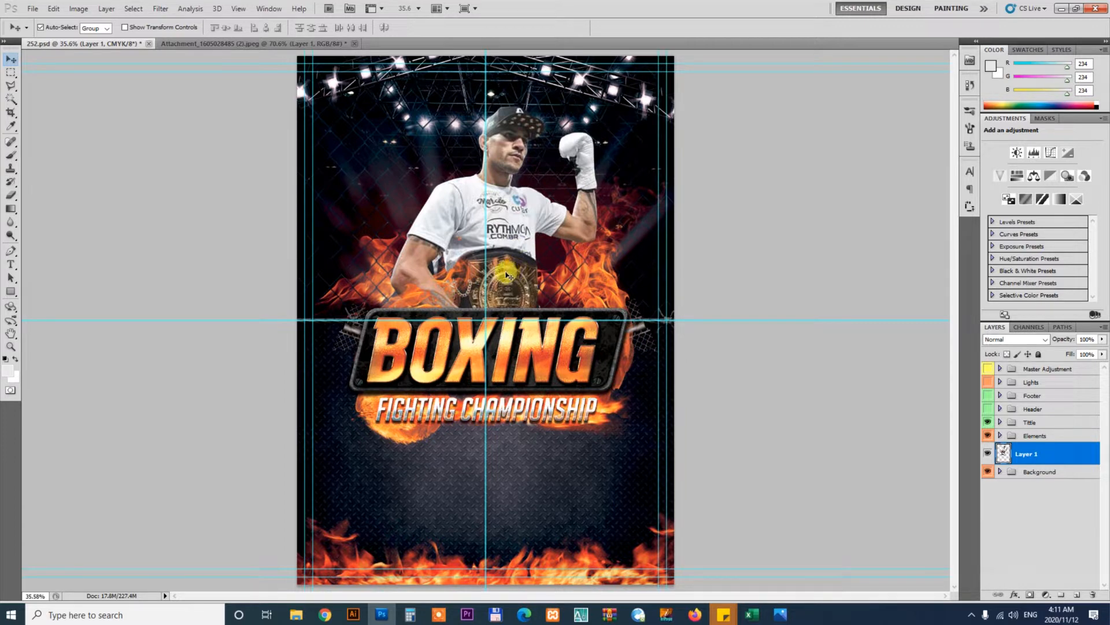
pyautogui.press('z')
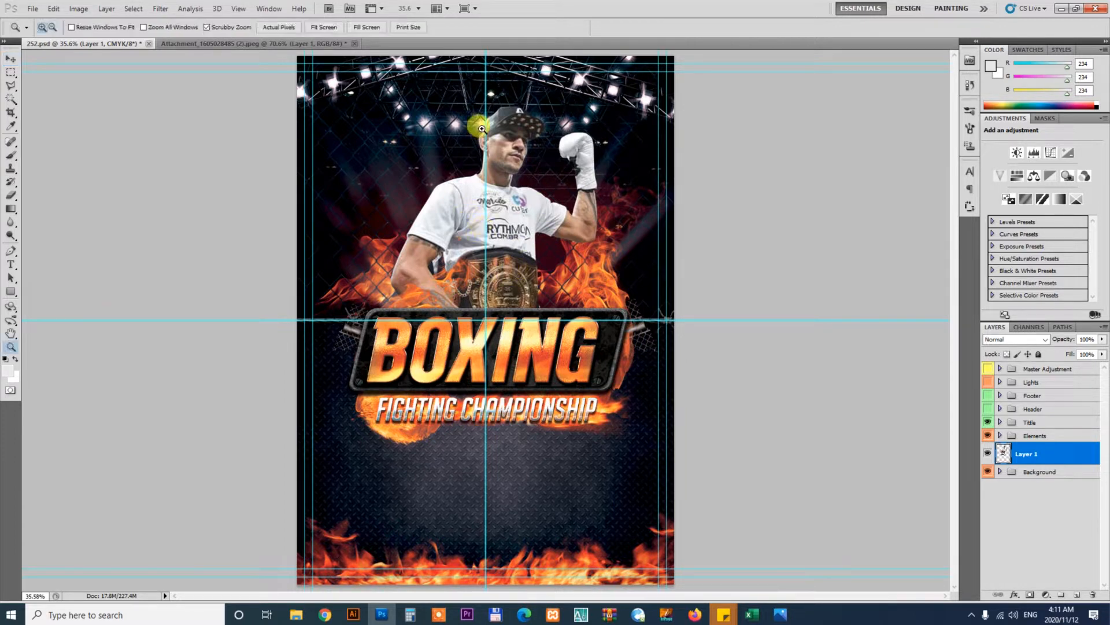
pyautogui.moveTo(515, 115); pyautogui.dragTo(528, 175)
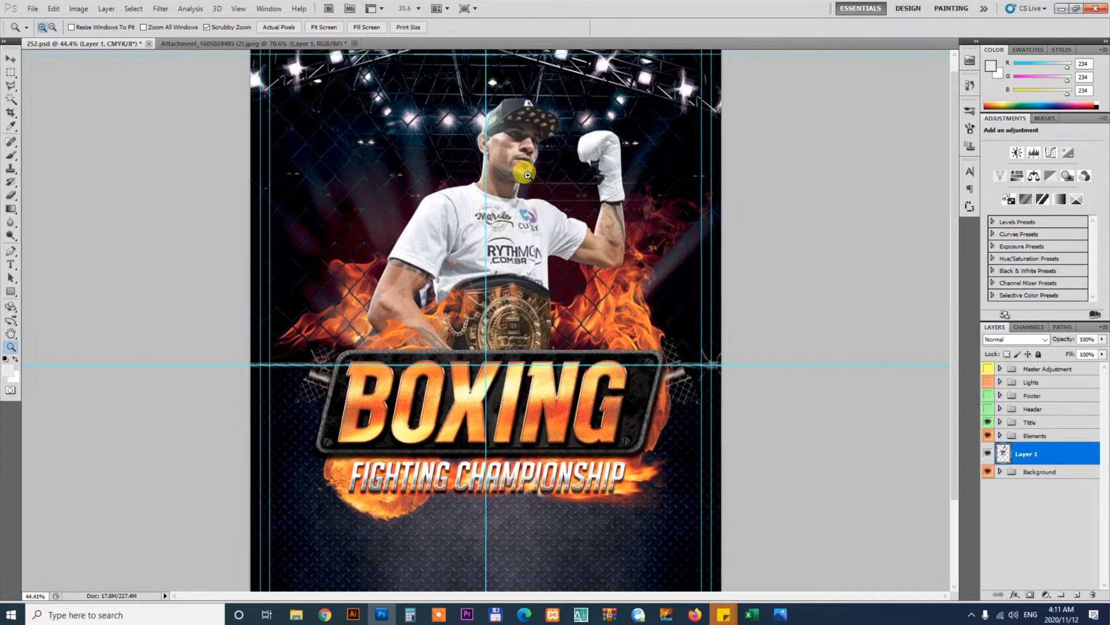
pyautogui.press('v')
pyautogui.moveTo(506, 274); pyautogui.dragTo(511, 156)
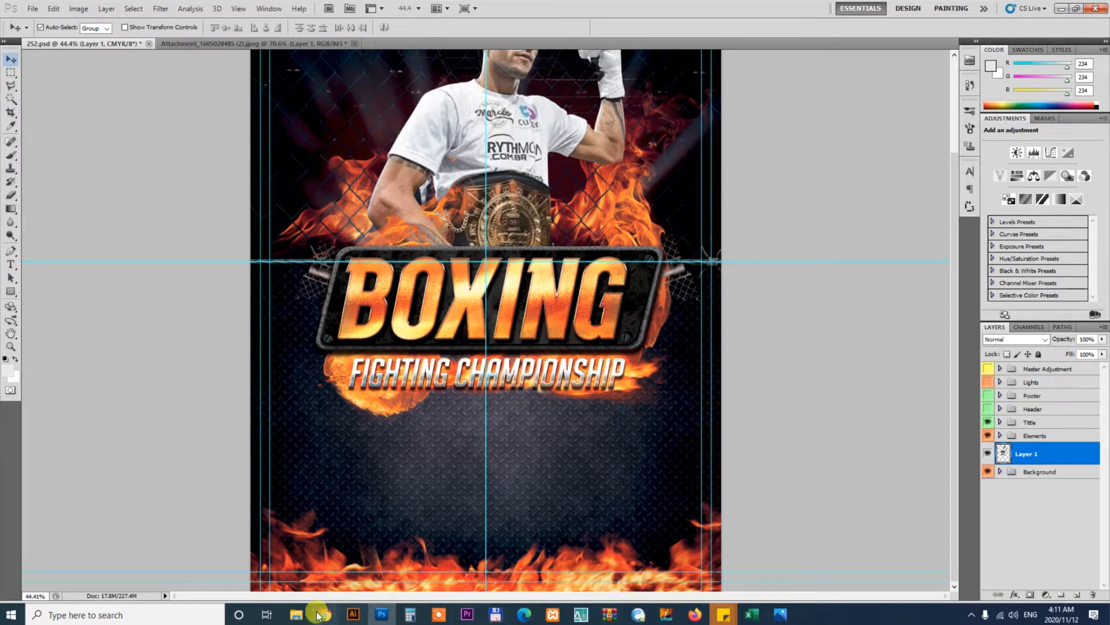
# Open the License premium.txt file from the project folder and maximize it
pyautogui.moveTo(296, 614)
pyautogui.click(307, 567)
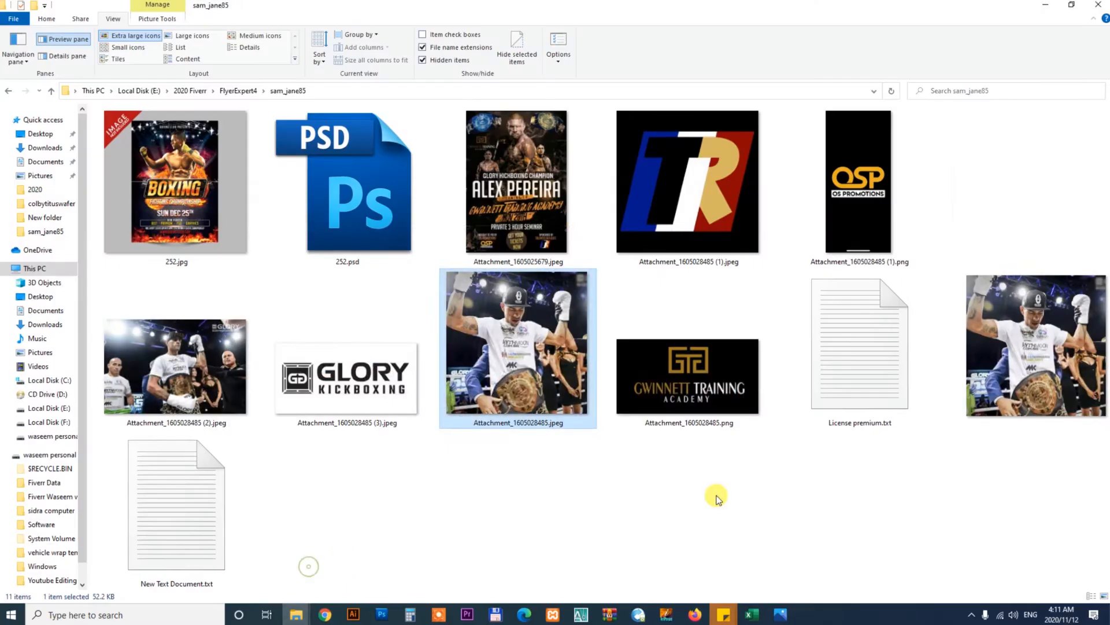
pyautogui.click(877, 391)
pyautogui.doubleClick(876, 391)
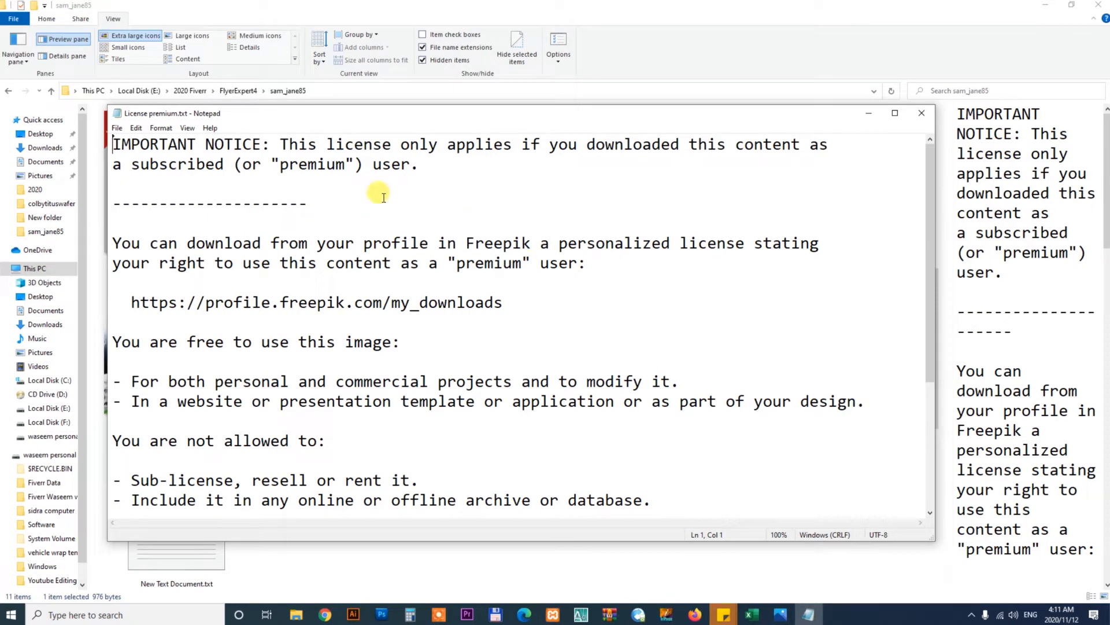
pyautogui.click(895, 113)
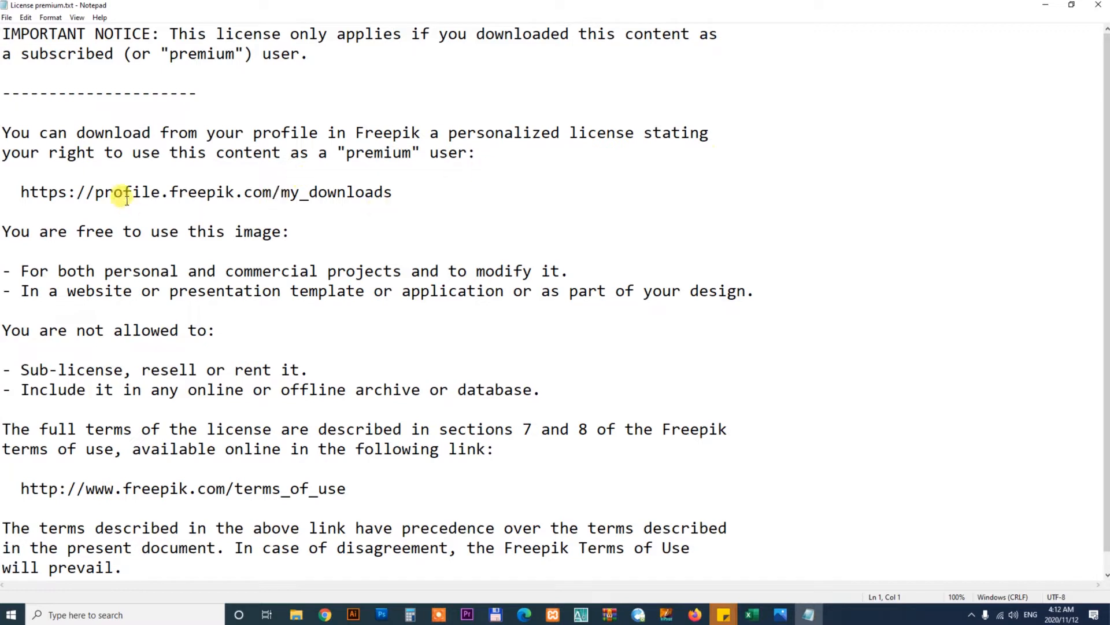
# Copy the Freepik my_downloads URL from the licence file and open it in a new browser tab
pyautogui.click(398, 193)
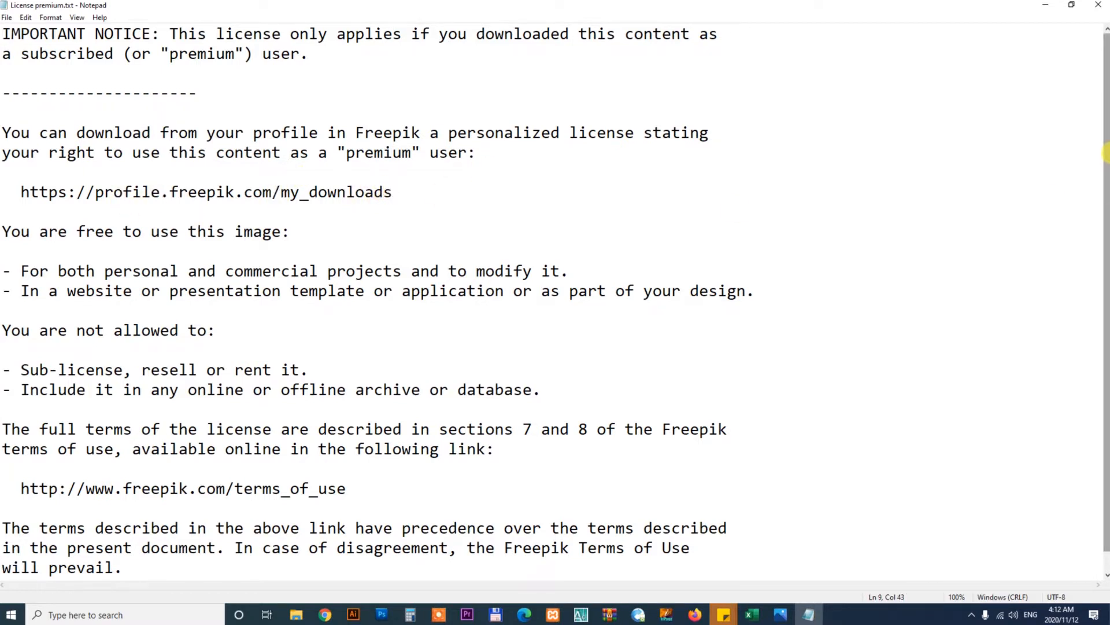
pyautogui.moveTo(1105, 153); pyautogui.dragTo(1105, 157)
pyautogui.moveTo(399, 173); pyautogui.dragTo(12, 174)
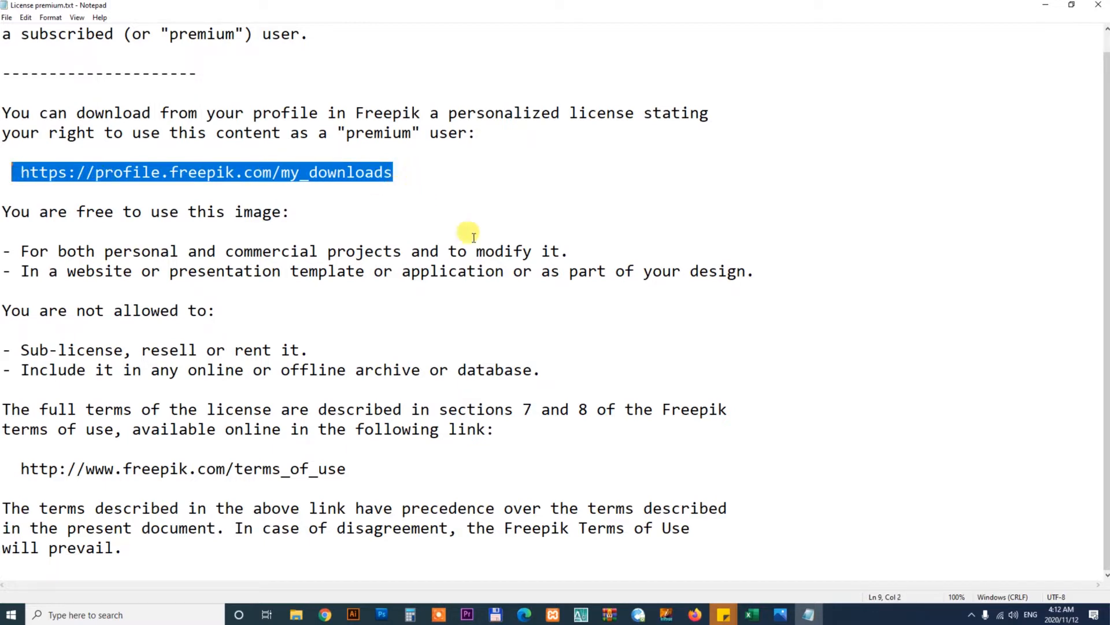
pyautogui.click(325, 614)
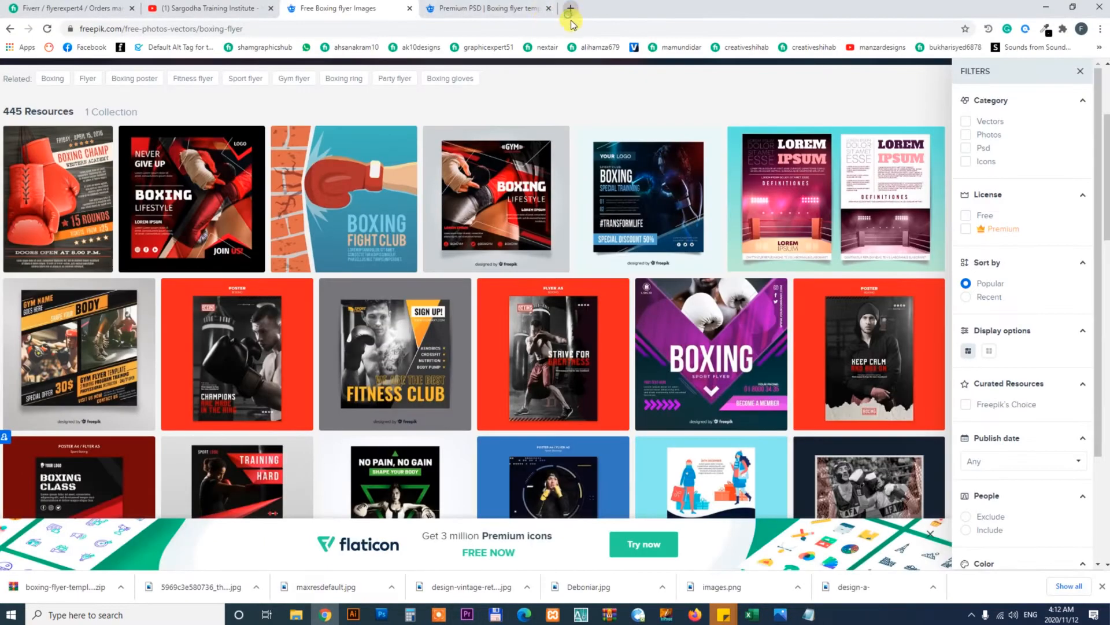
pyautogui.click(570, 10)
pyautogui.hotkey('ctrl', 'v')
pyautogui.press('Return')
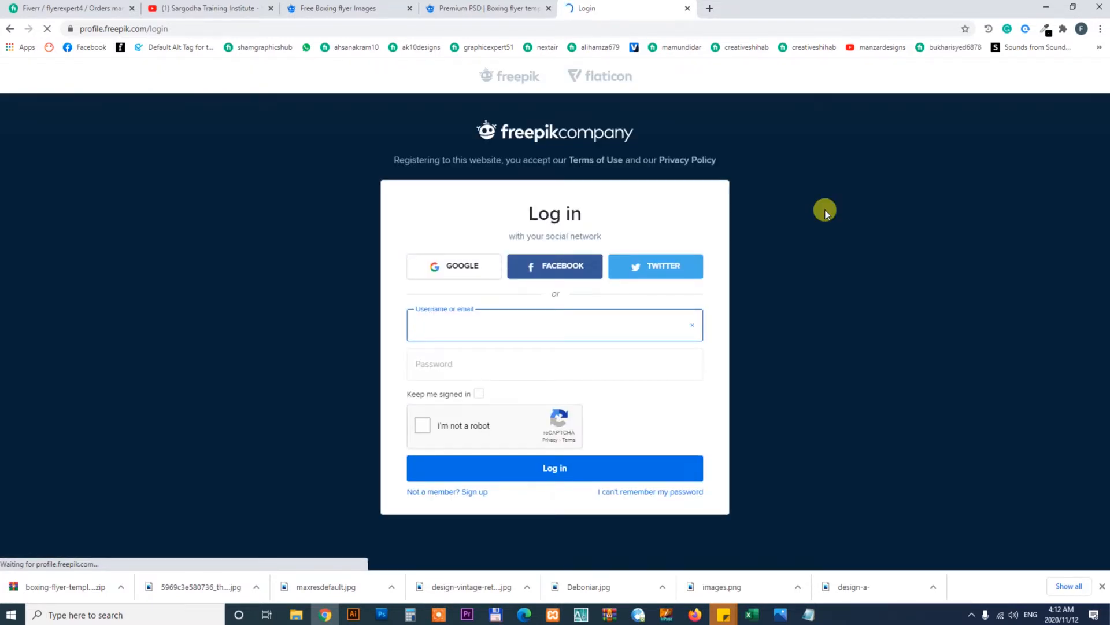
# Close the licence file, open New Text Document.txt with the client's brief, and highlight 'Kickboxing' in the headline
pyautogui.click(1046, 7)
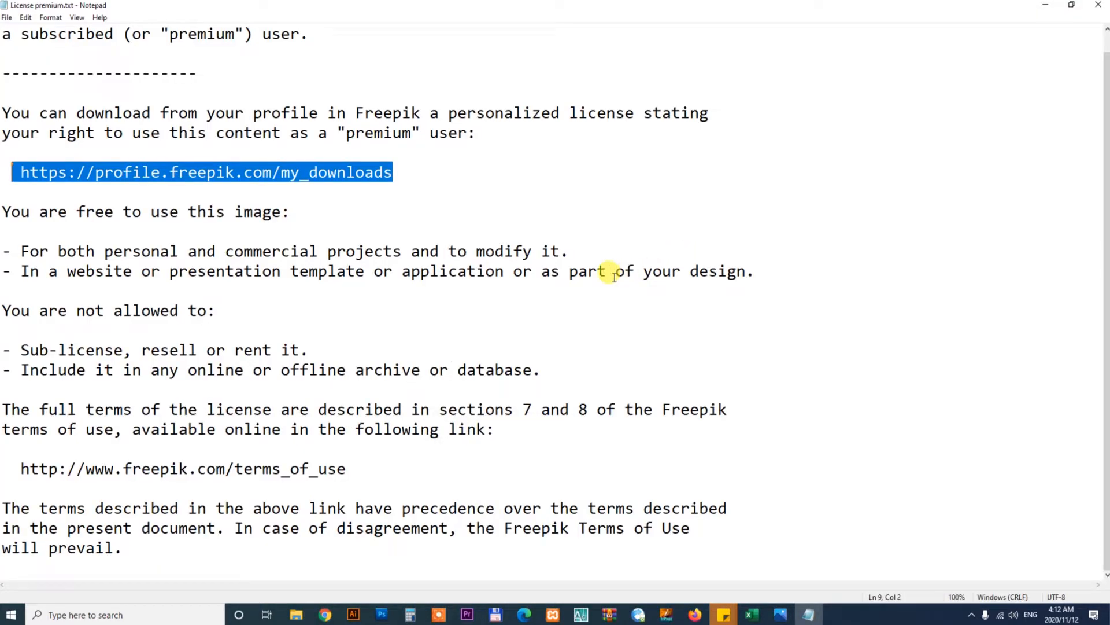
pyautogui.click(422, 183)
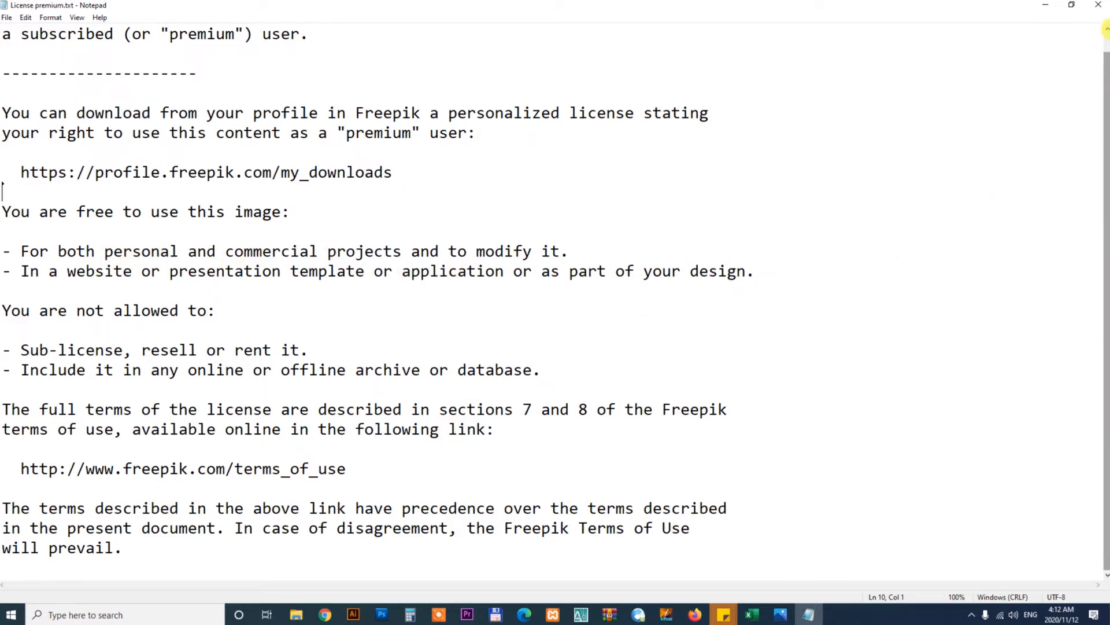
pyautogui.click(1098, 5)
pyautogui.doubleClick(171, 498)
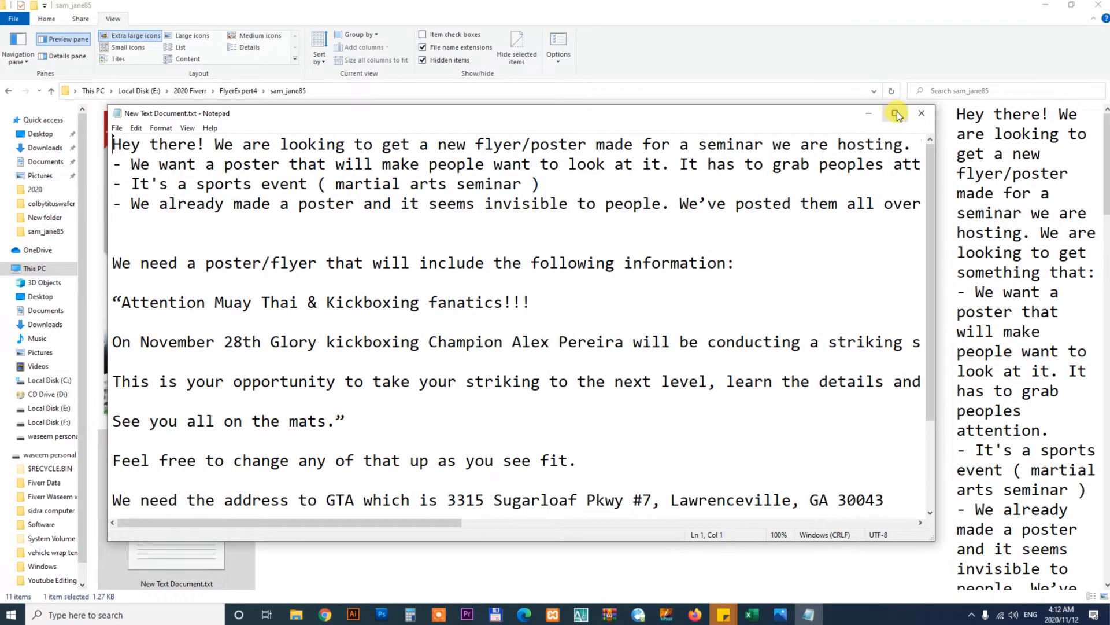
pyautogui.click(896, 114)
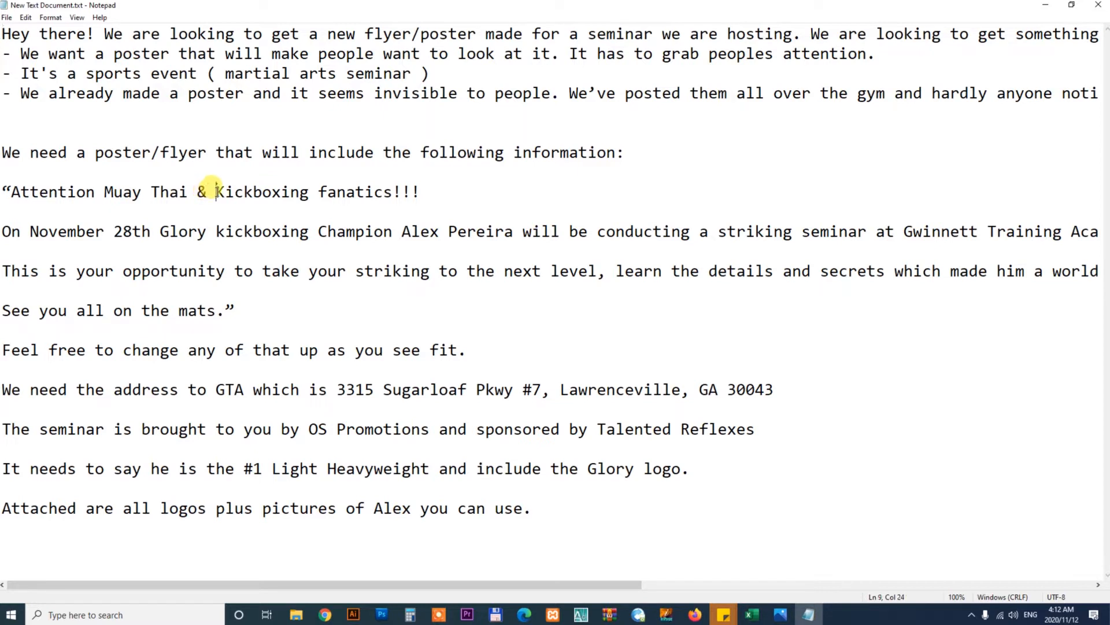
pyautogui.moveTo(216, 191); pyautogui.dragTo(312, 191)
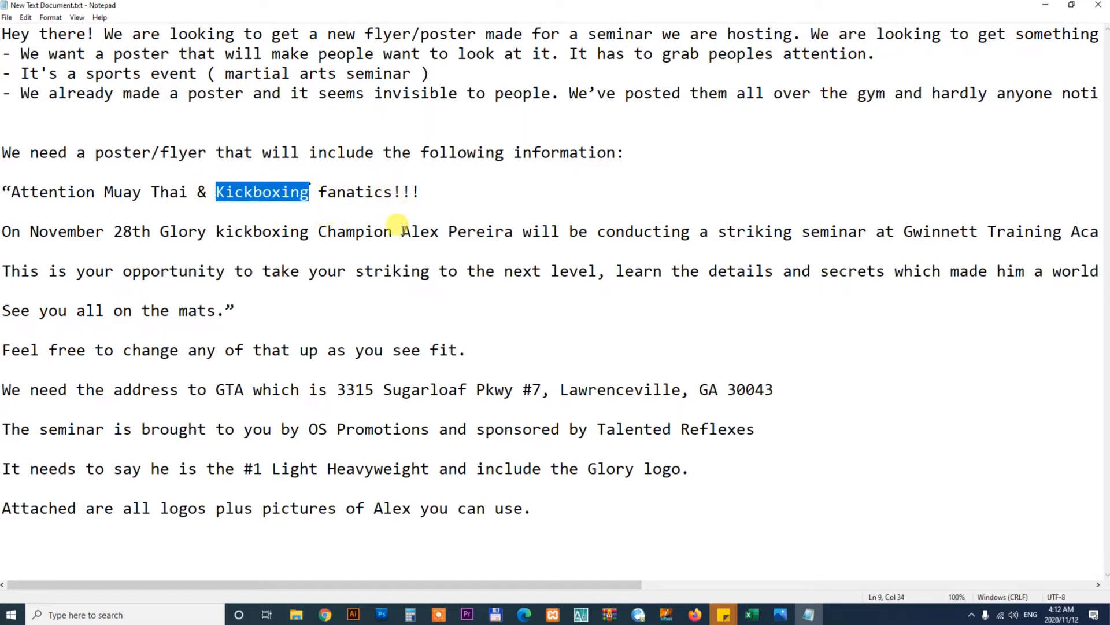
# Try to delete the BOXING title group
pyautogui.click(381, 614)
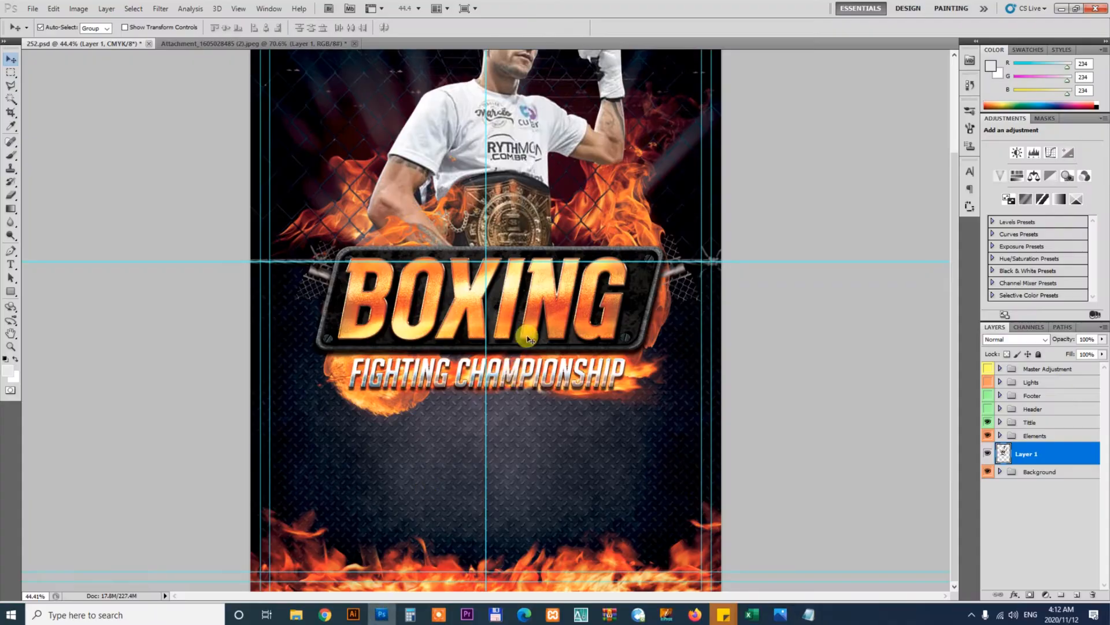
pyautogui.press('z')
pyautogui.click(526, 281)
pyautogui.press('v')
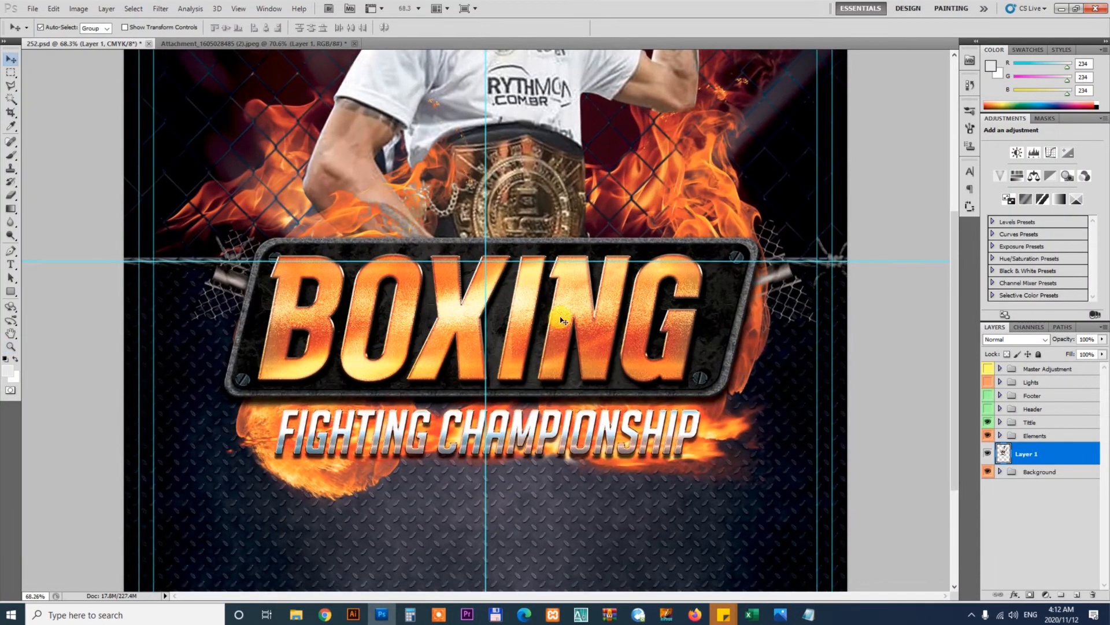
pyautogui.click(604, 325)
pyautogui.rightClick(1036, 424)
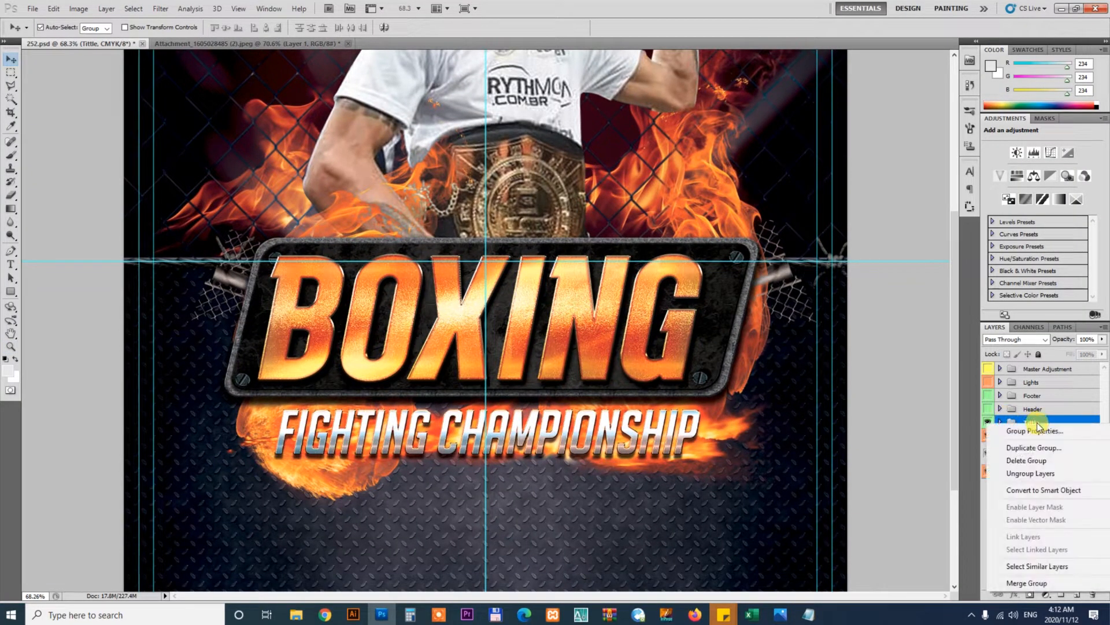
pyautogui.click(1036, 458)
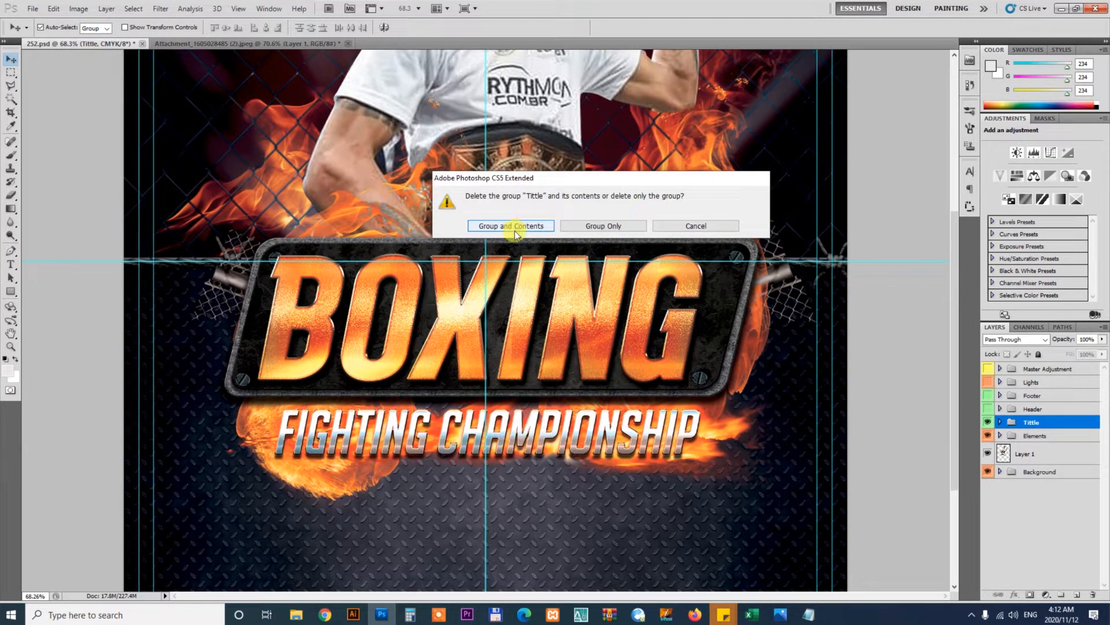
pyautogui.press('Escape')
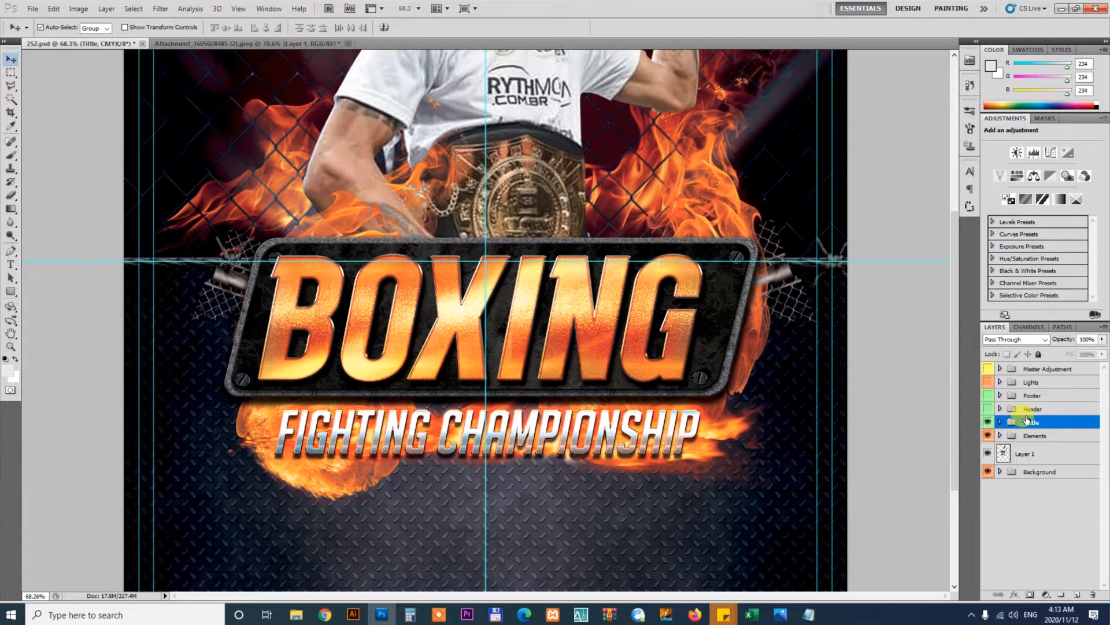
# Ungroup the title group's layers
pyautogui.rightClick(1045, 424)
pyautogui.click(1032, 471)
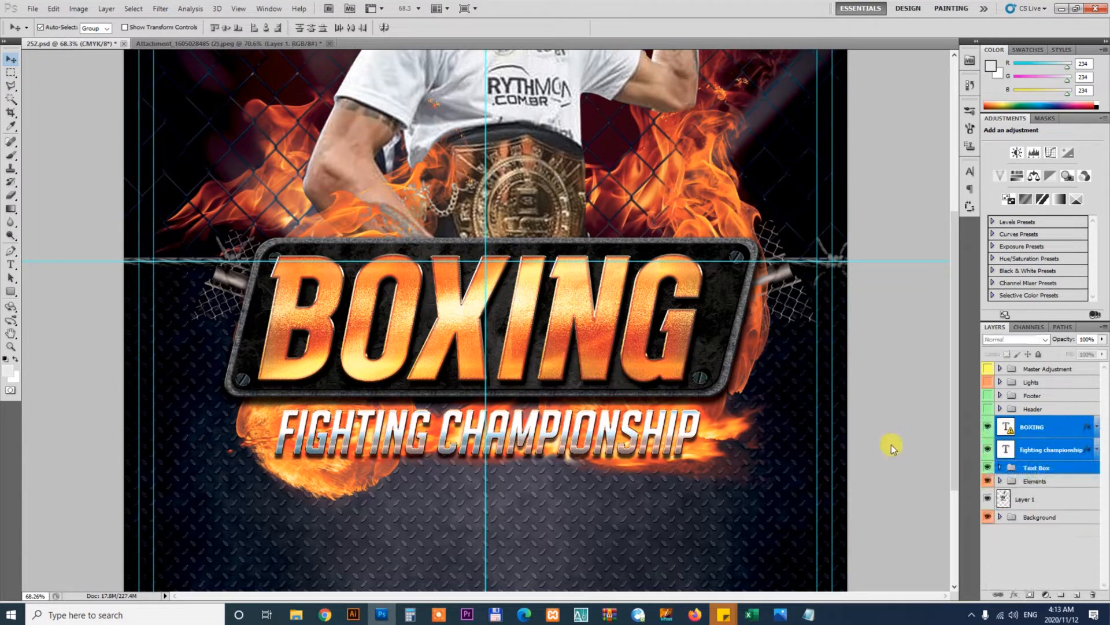
# Select the BOXING text layer and try to edit it with the Type tool
pyautogui.click(608, 384)
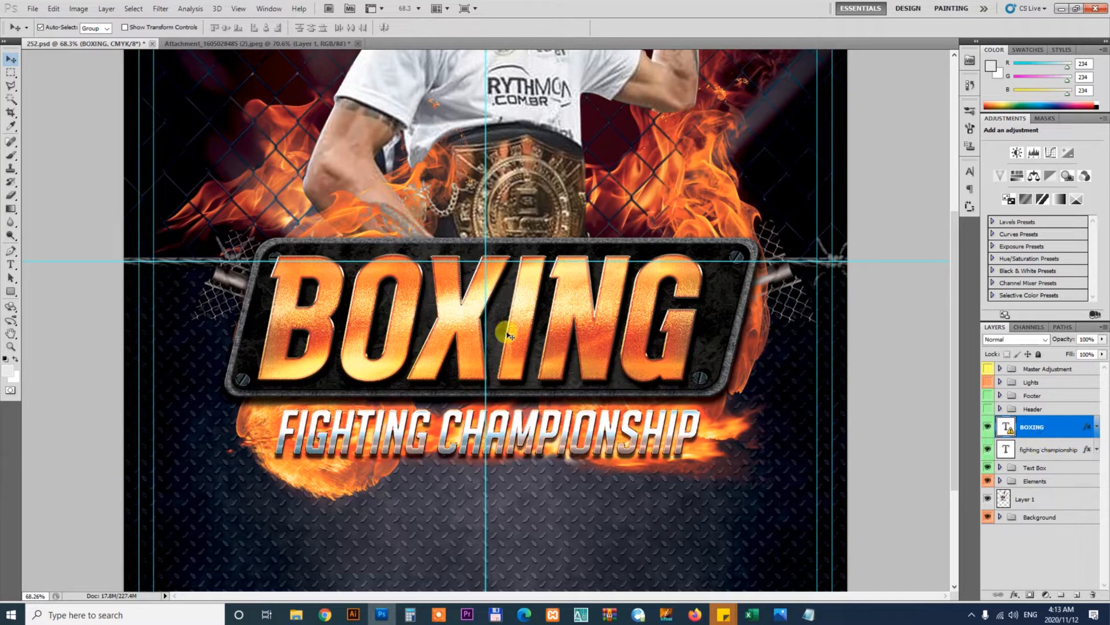
pyautogui.press('t')
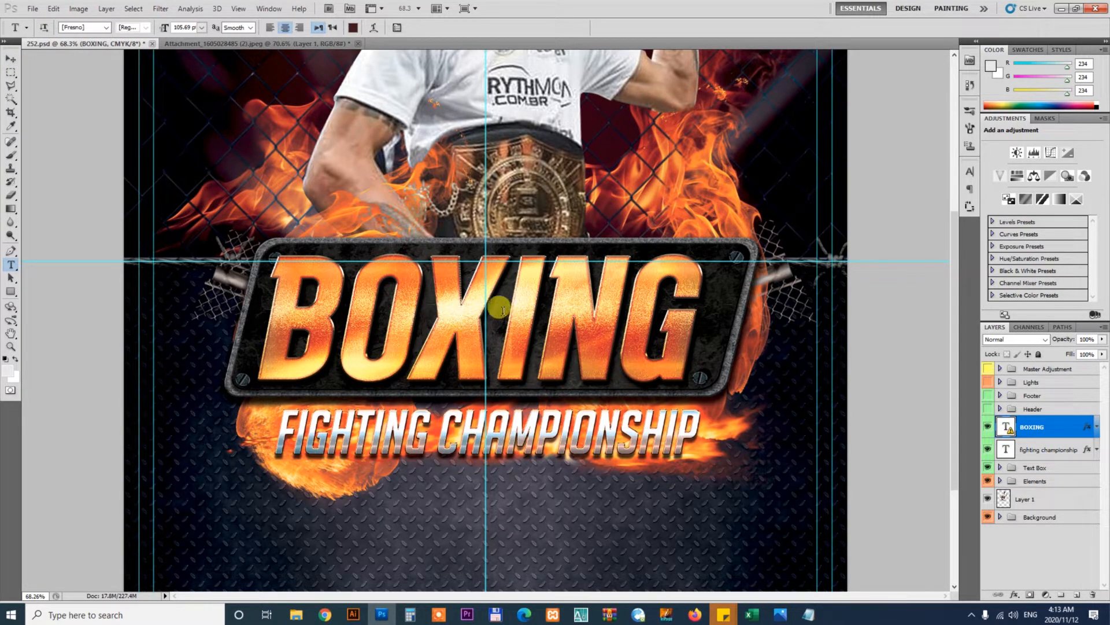
pyautogui.click(503, 310)
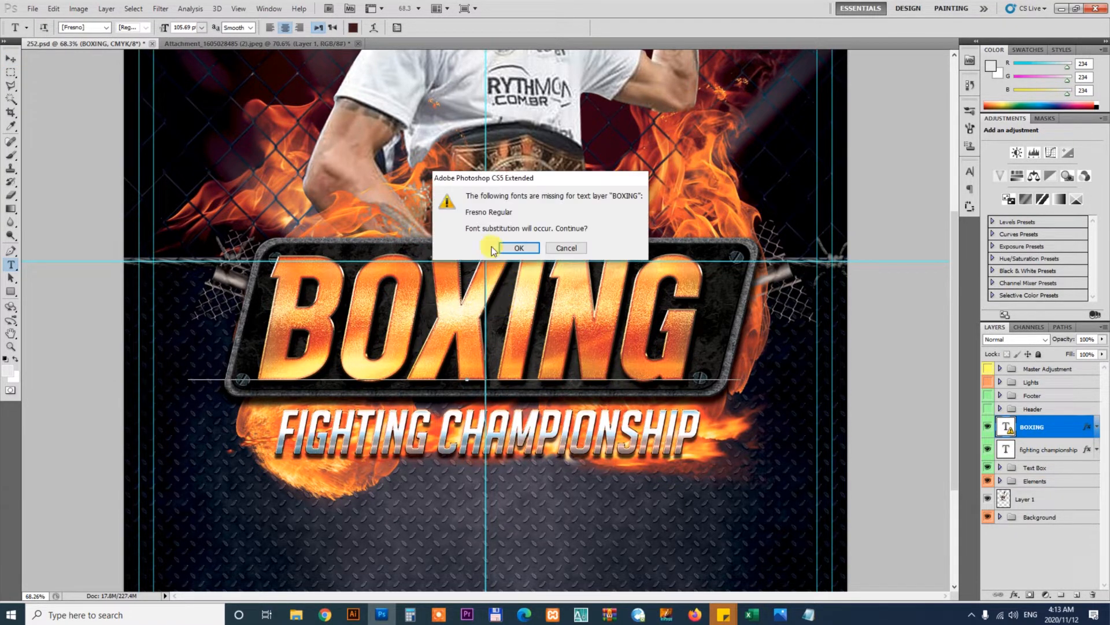
pyautogui.click(572, 249)
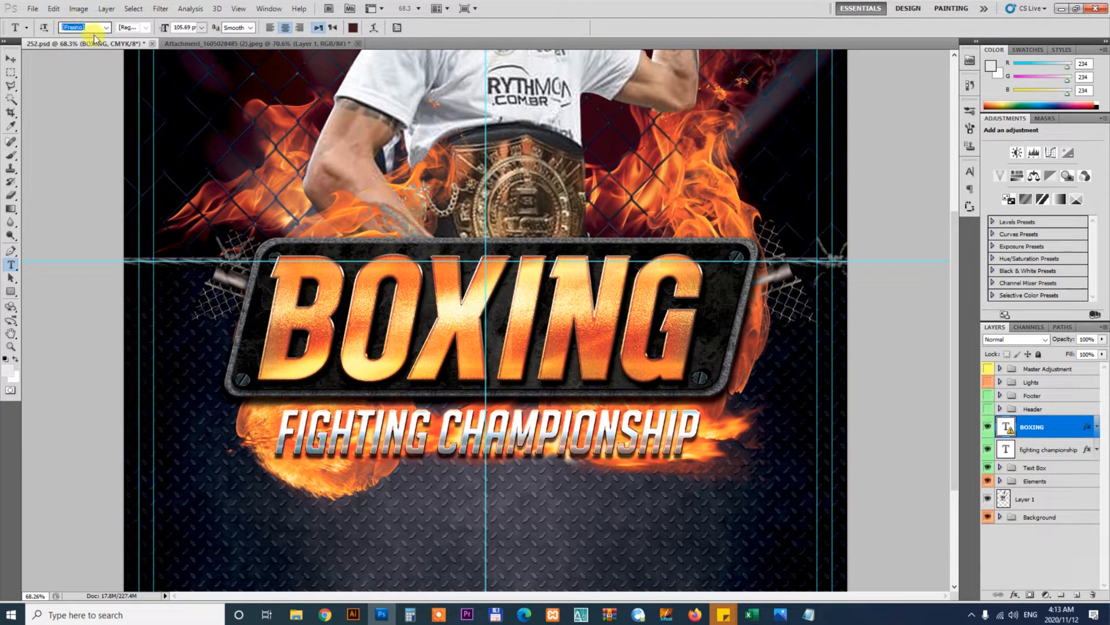
# Search the web for the missing Fresno font in a new browser search
pyautogui.click(328, 617)
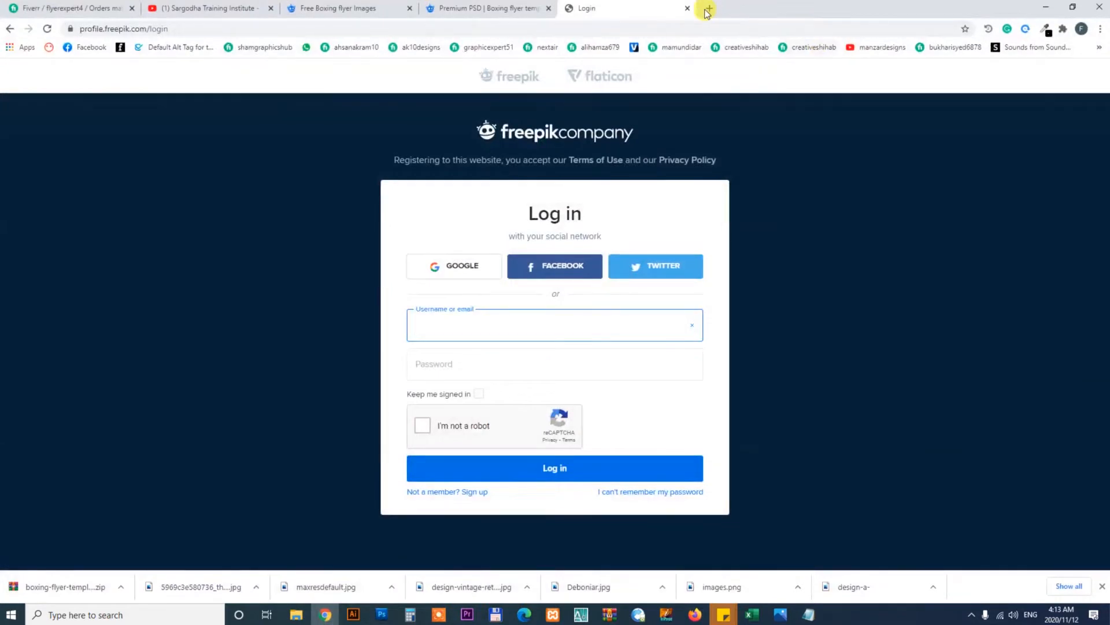
pyautogui.click(705, 31)
pyautogui.write('[Fresno]')
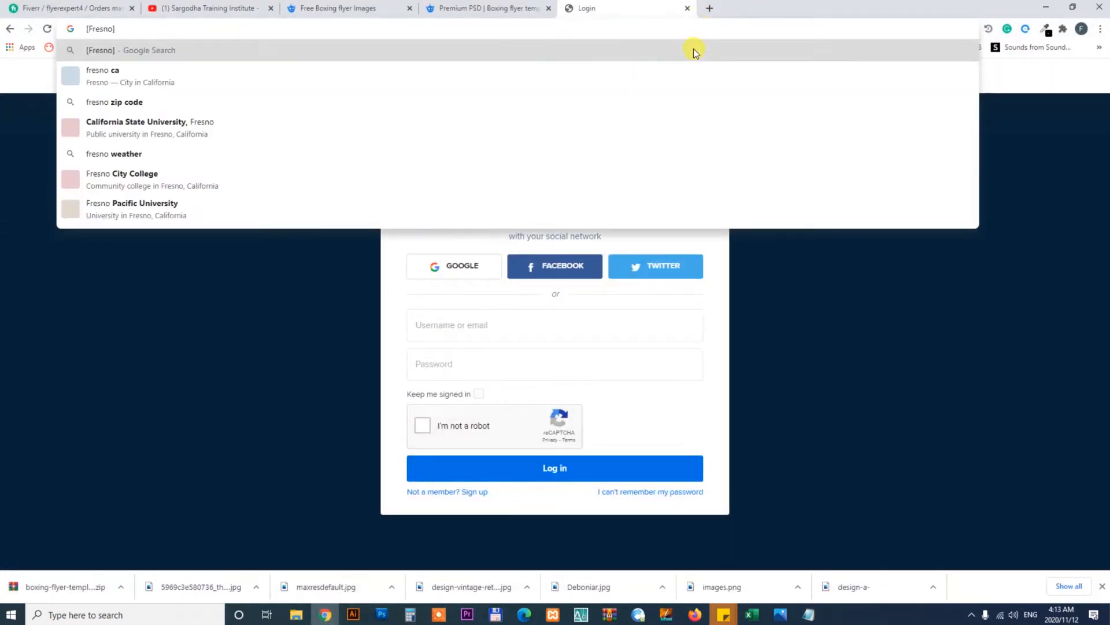
pyautogui.write('fpm')
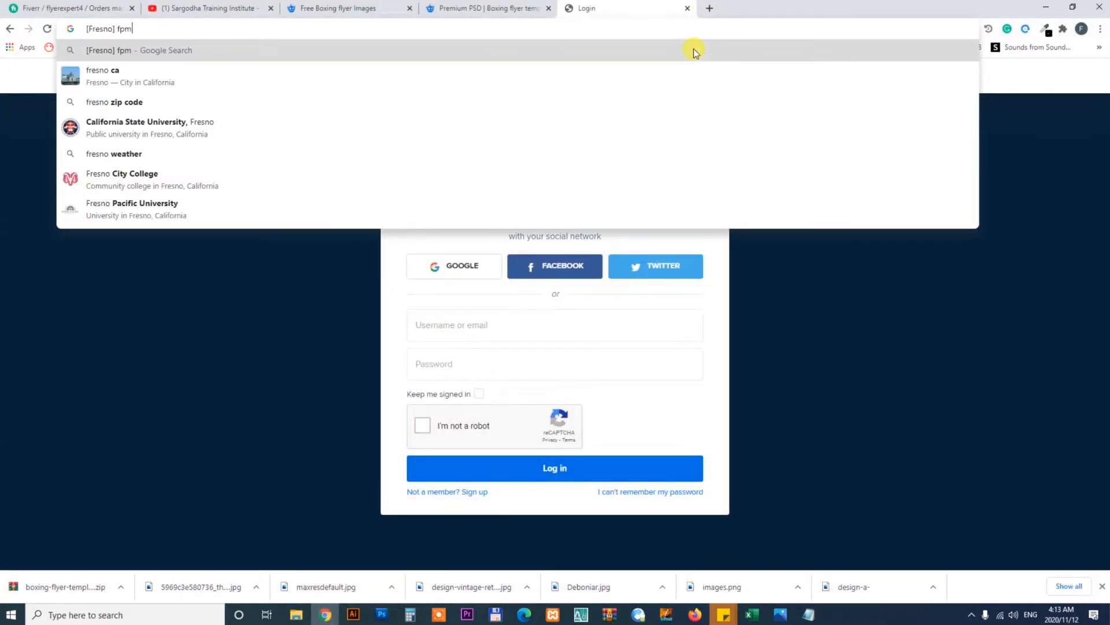
pyautogui.write('t')
pyautogui.press('BackSpace')
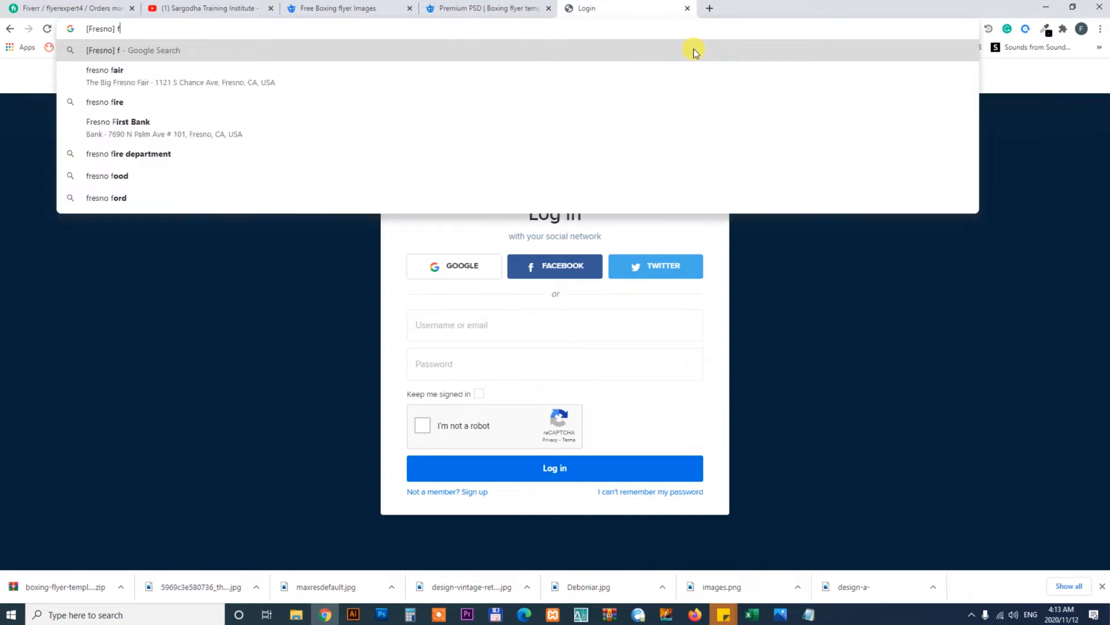
pyautogui.write('ont')
pyautogui.press('Return')
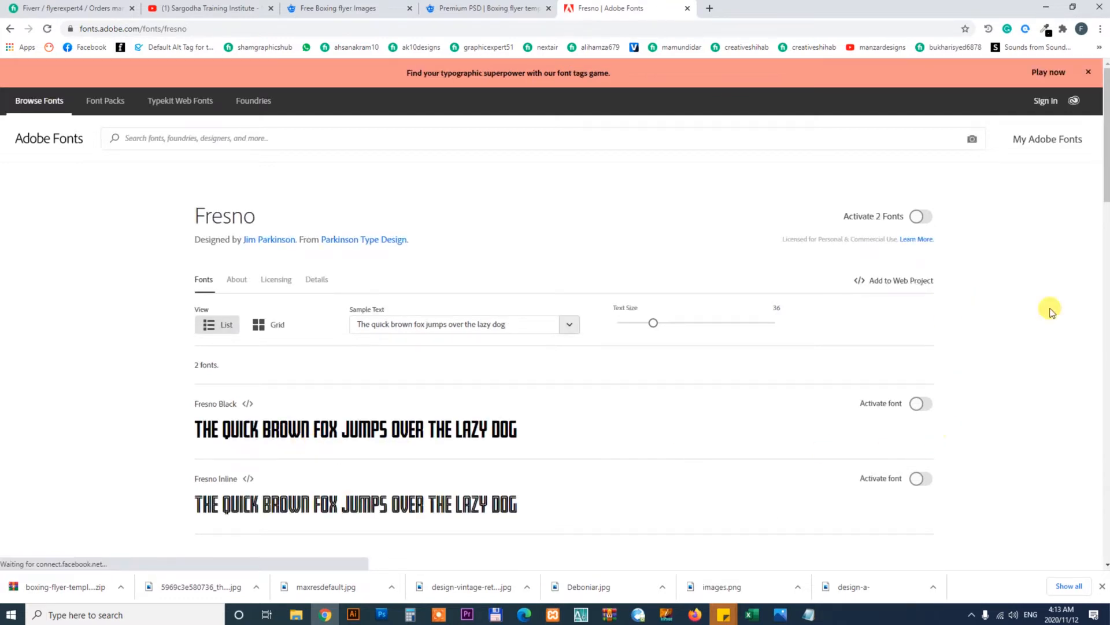
# Examine the Adobe Fonts, Fonts.com and Linotype result pages for the Fresno font
pyautogui.moveTo(1106, 136)
pyautogui.mouseDown()
pyautogui.moveTo(1106, 454)
pyautogui.moveTo(1109, 152)
pyautogui.mouseUp()
pyautogui.click(8, 32)
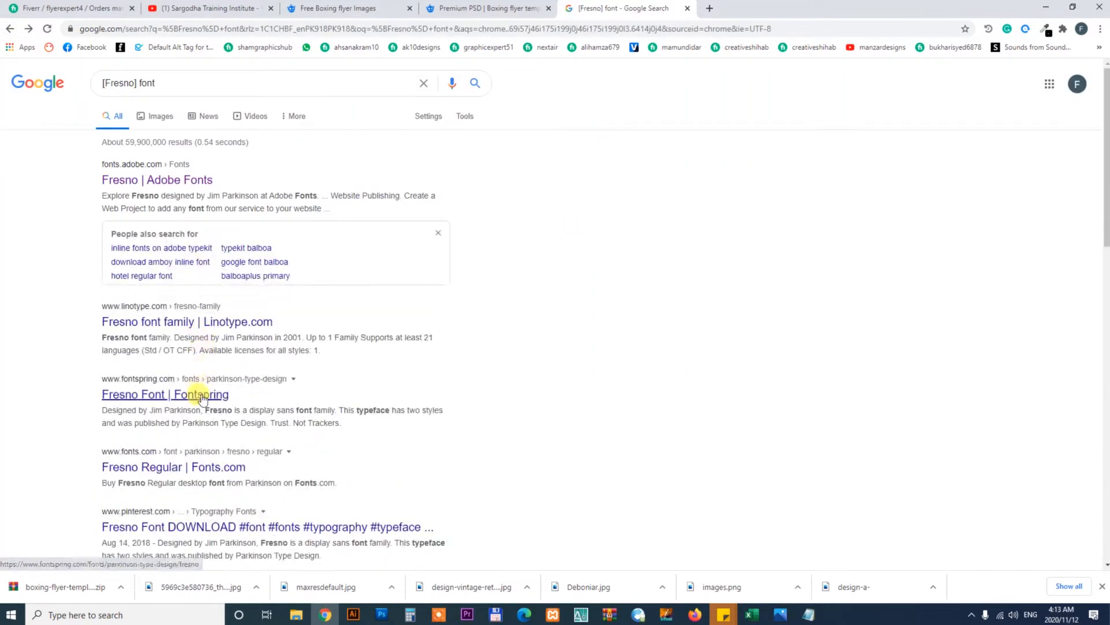
pyautogui.click(217, 466)
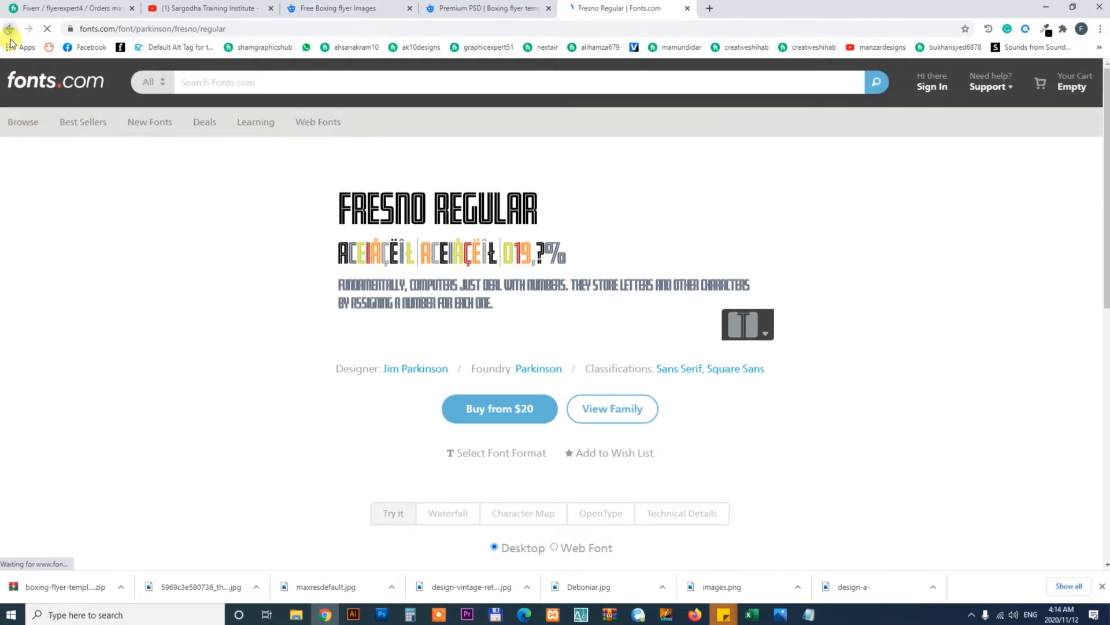
pyautogui.click(9, 29)
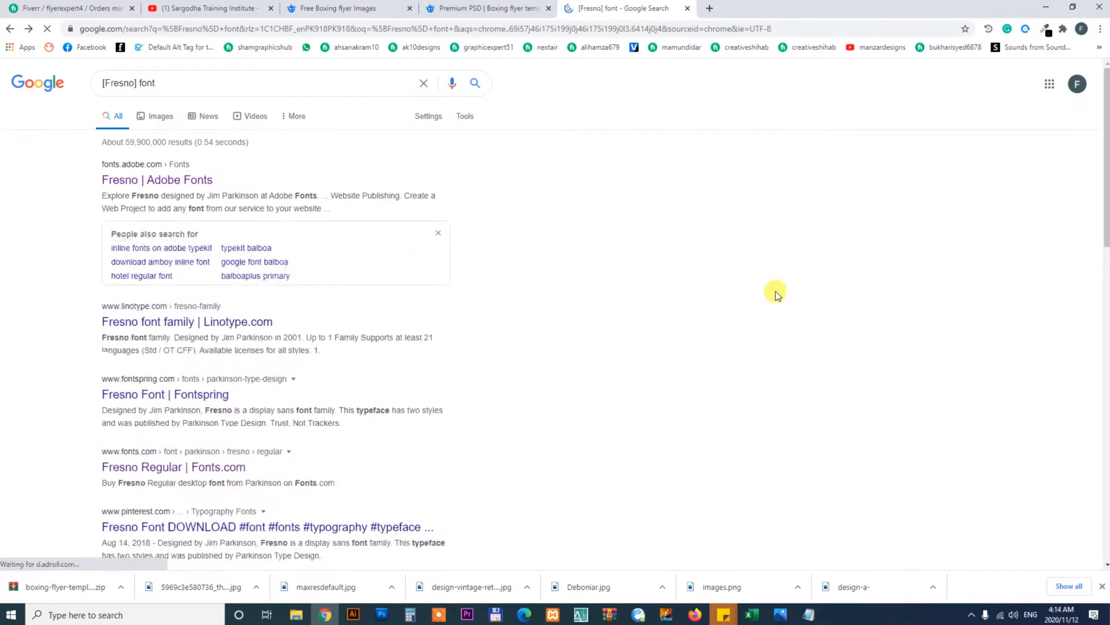
pyautogui.click(258, 323)
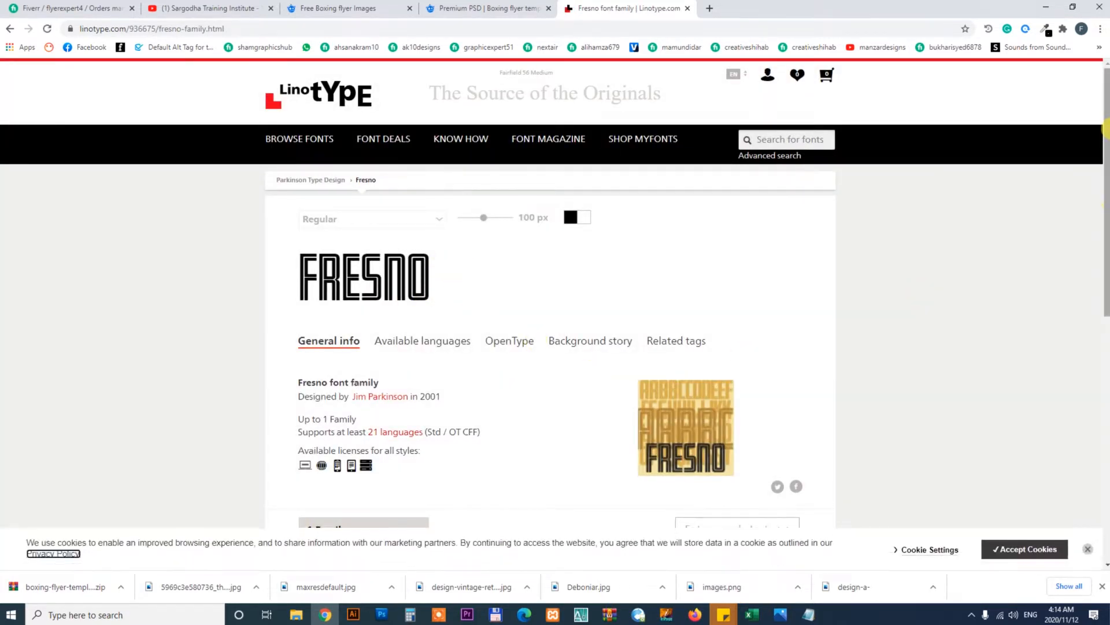
pyautogui.moveTo(1106, 130)
pyautogui.mouseDown()
pyautogui.moveTo(1106, 361)
pyautogui.moveTo(1106, 131)
pyautogui.mouseUp()
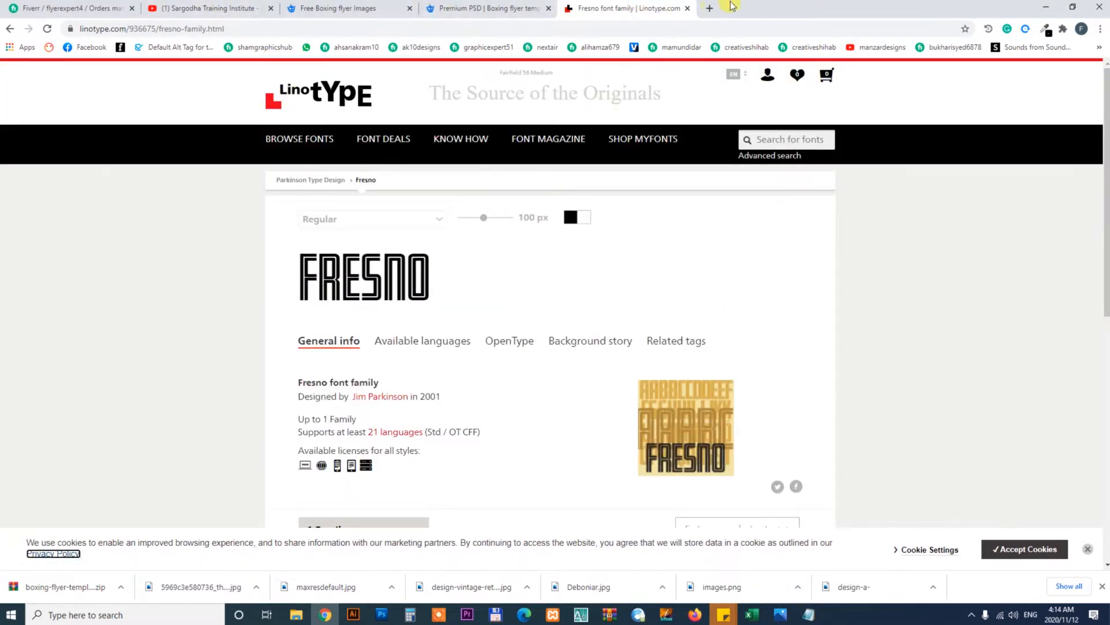
# Open dafont.com and browse the Basic > Sans serif font category pages
pyautogui.click(711, 8)
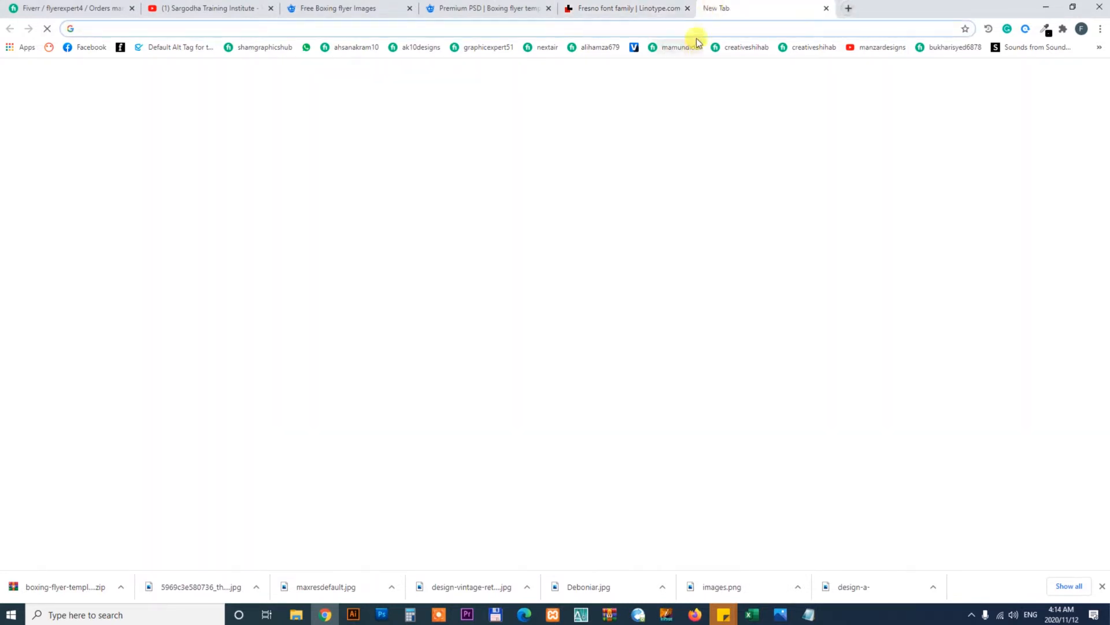
pyautogui.write('dafont.com')
pyautogui.press('Return')
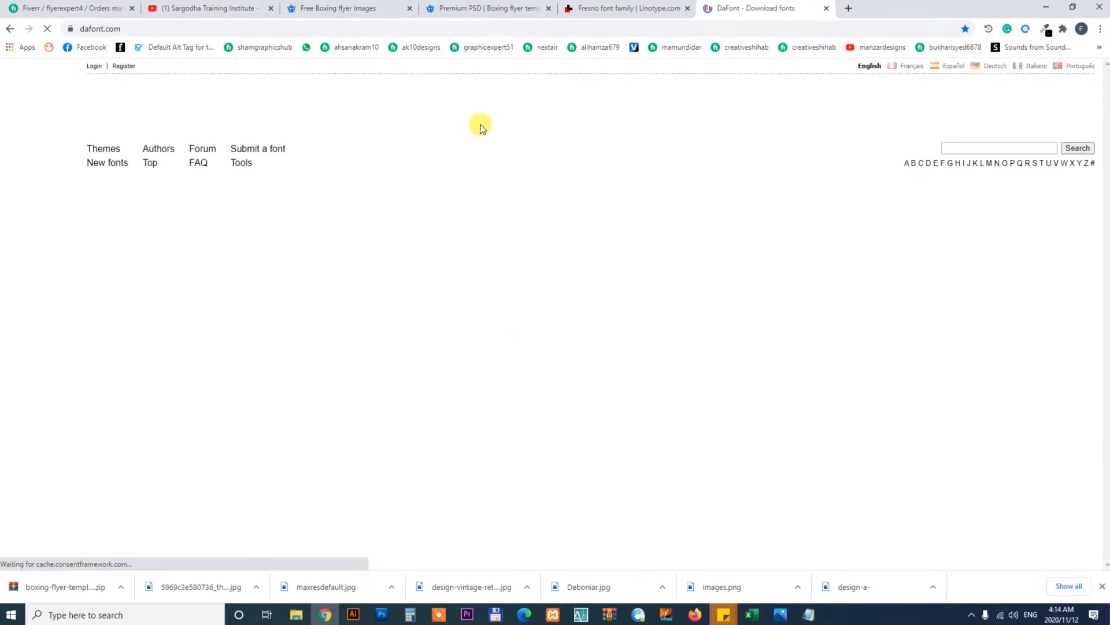
pyautogui.moveTo(1107, 160); pyautogui.dragTo(1106, 331)
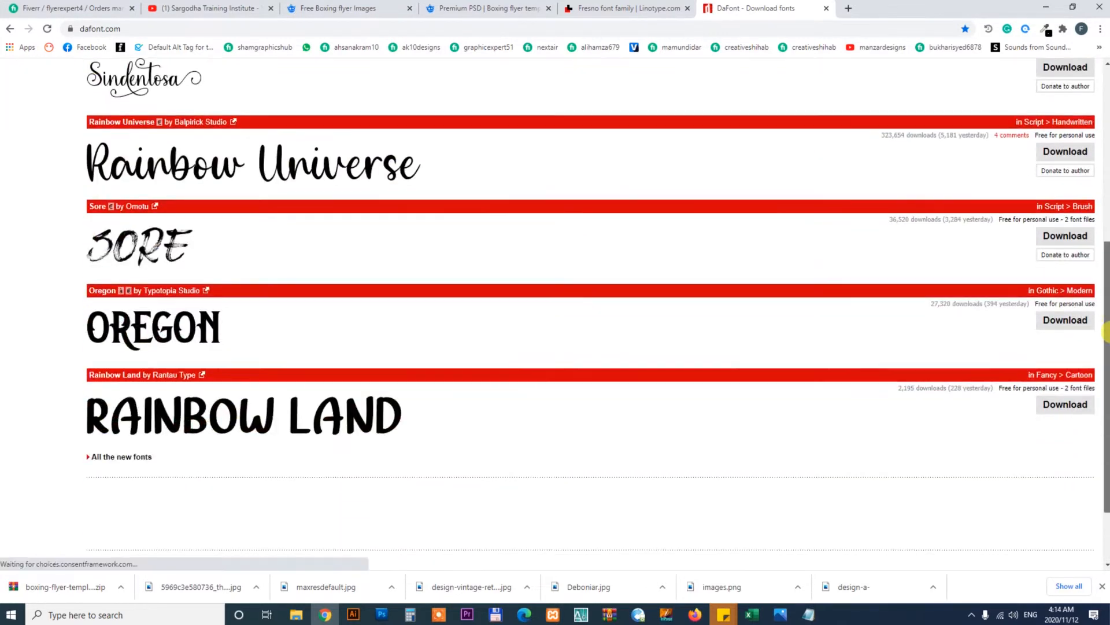
pyautogui.scroll(6, 1099, 334)
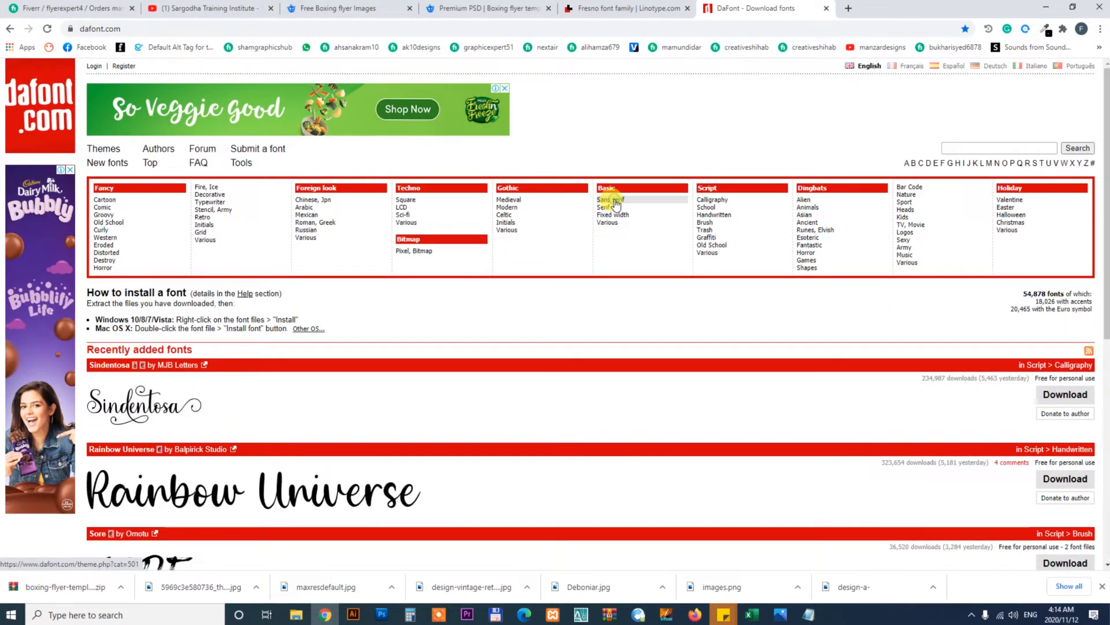
pyautogui.click(615, 199)
pyautogui.moveTo(1105, 149); pyautogui.dragTo(1107, 496)
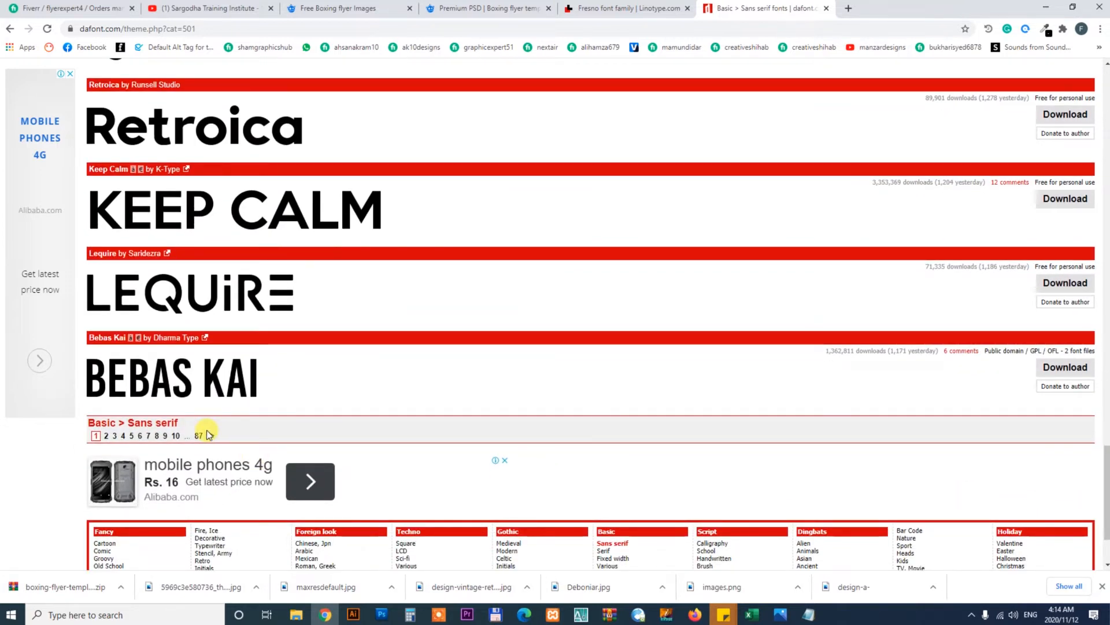
pyautogui.click(106, 436)
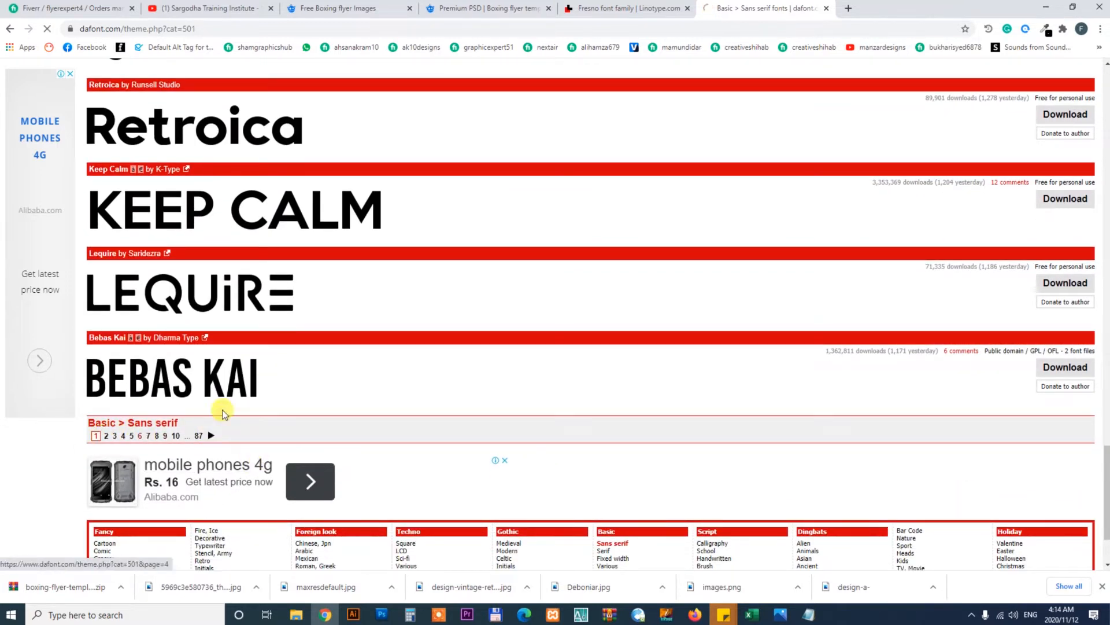
# Download the Stencilia font from dafont's Fancy > Stencil, Army category
pyautogui.moveTo(1106, 112); pyautogui.dragTo(1082, 75)
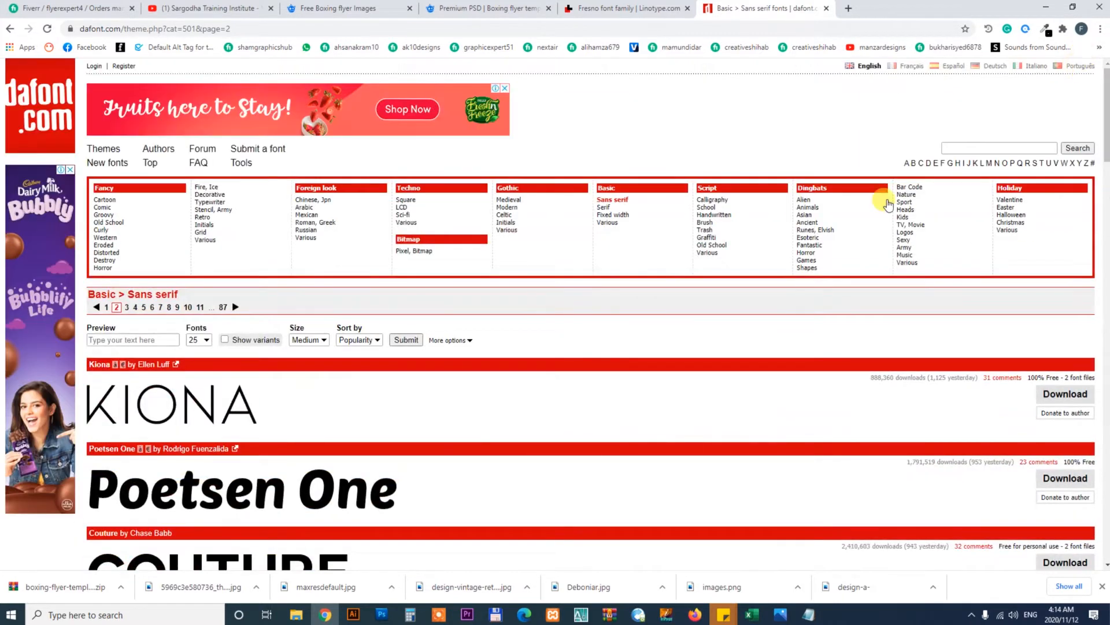
pyautogui.click(213, 209)
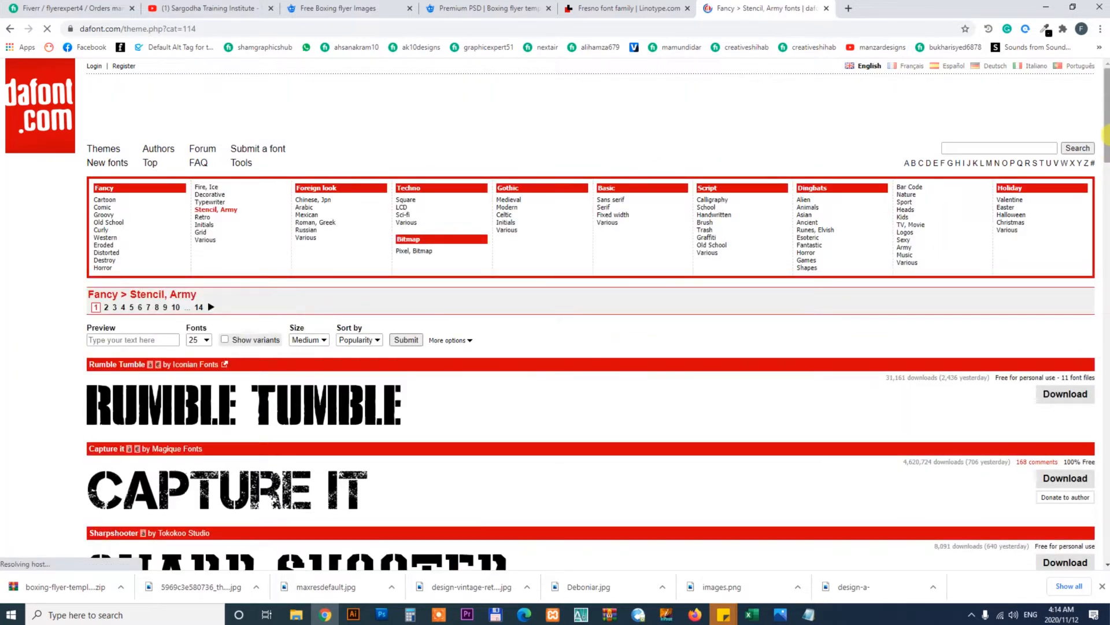
pyautogui.moveTo(1106, 135); pyautogui.dragTo(1107, 250)
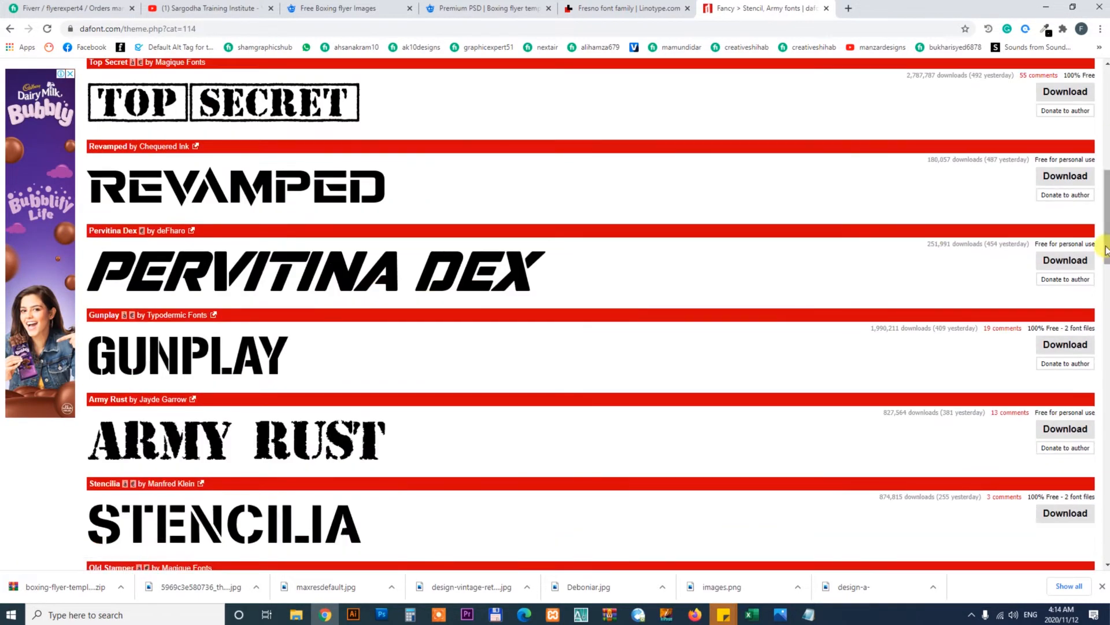
pyautogui.moveTo(1107, 209); pyautogui.dragTo(1046, 272)
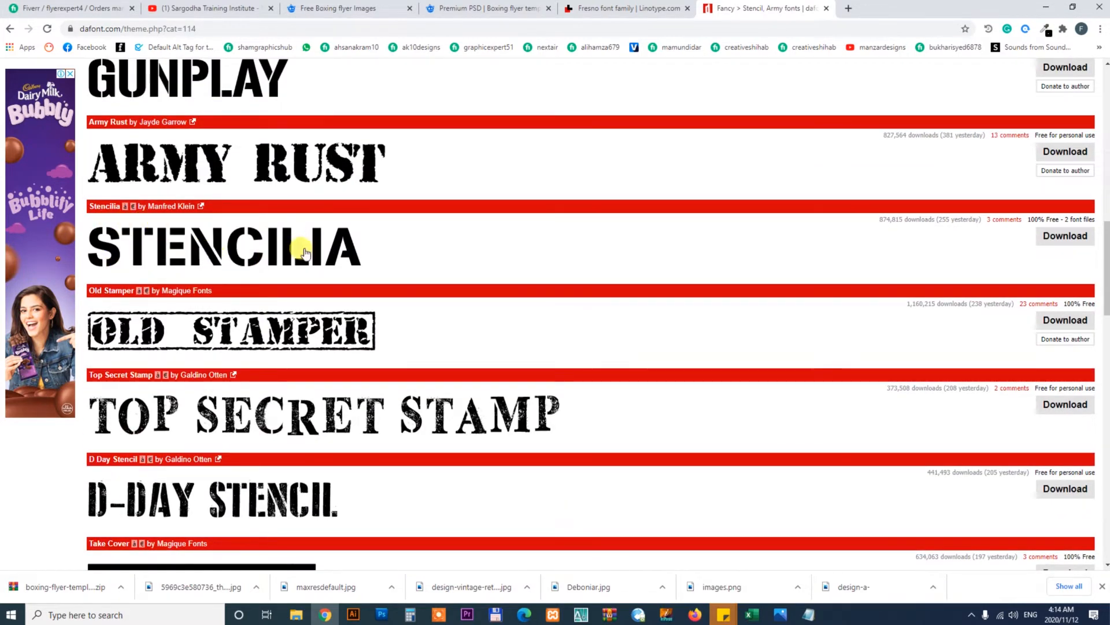
pyautogui.click(1070, 237)
# Try again to edit the BOXING text with the Type tool
pyautogui.click(378, 613)
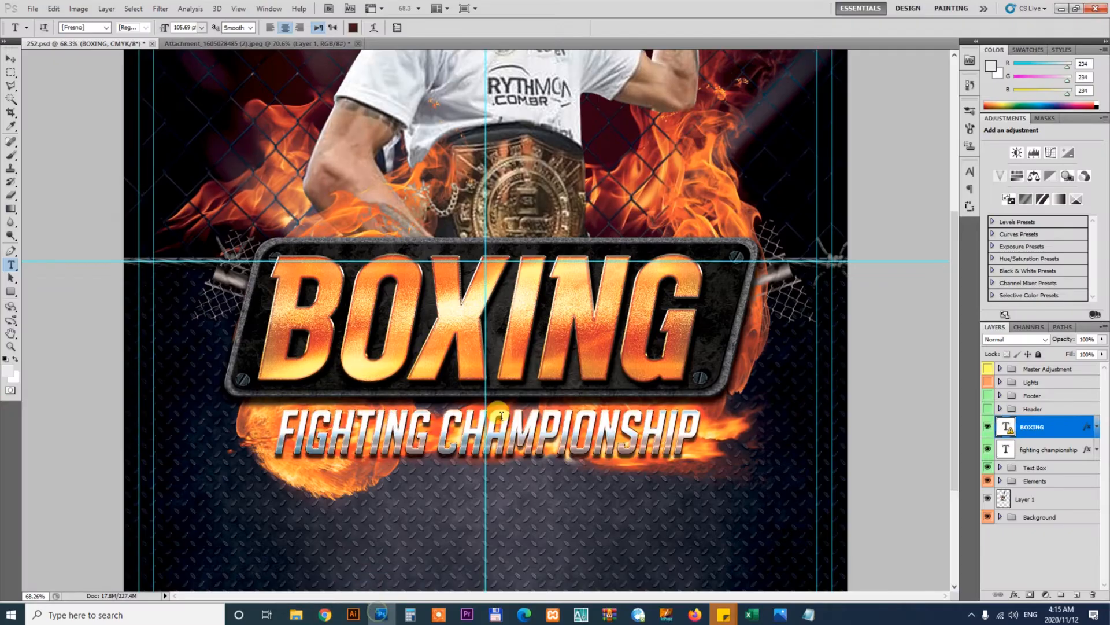
pyautogui.click(506, 313)
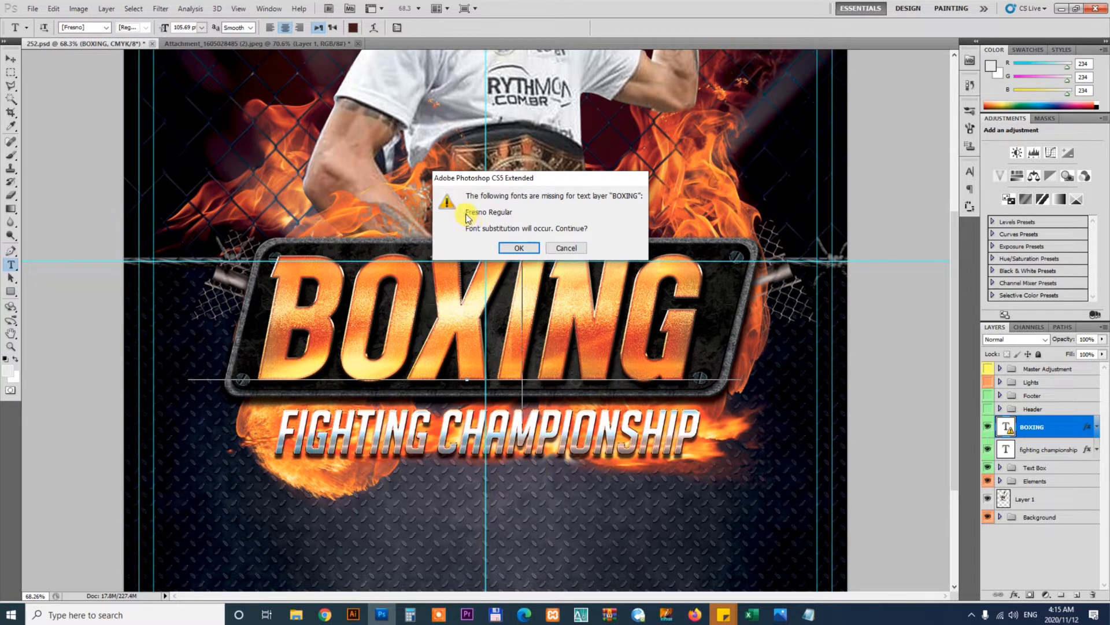
pyautogui.click(566, 248)
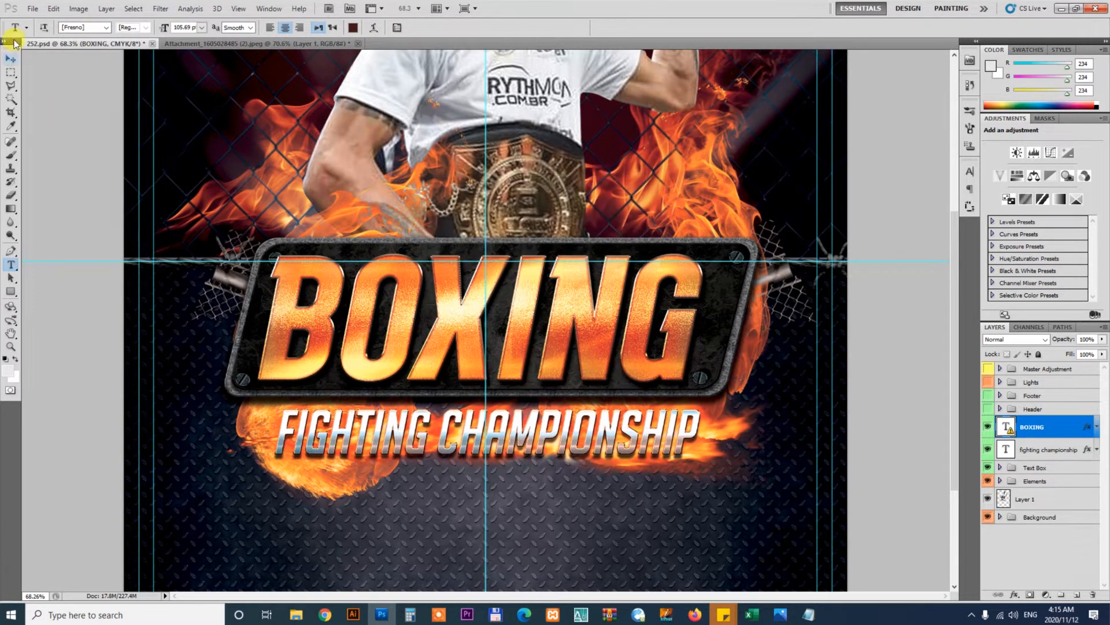
# Search Google for Fresno regular font in a new browser tab
pyautogui.click(325, 614)
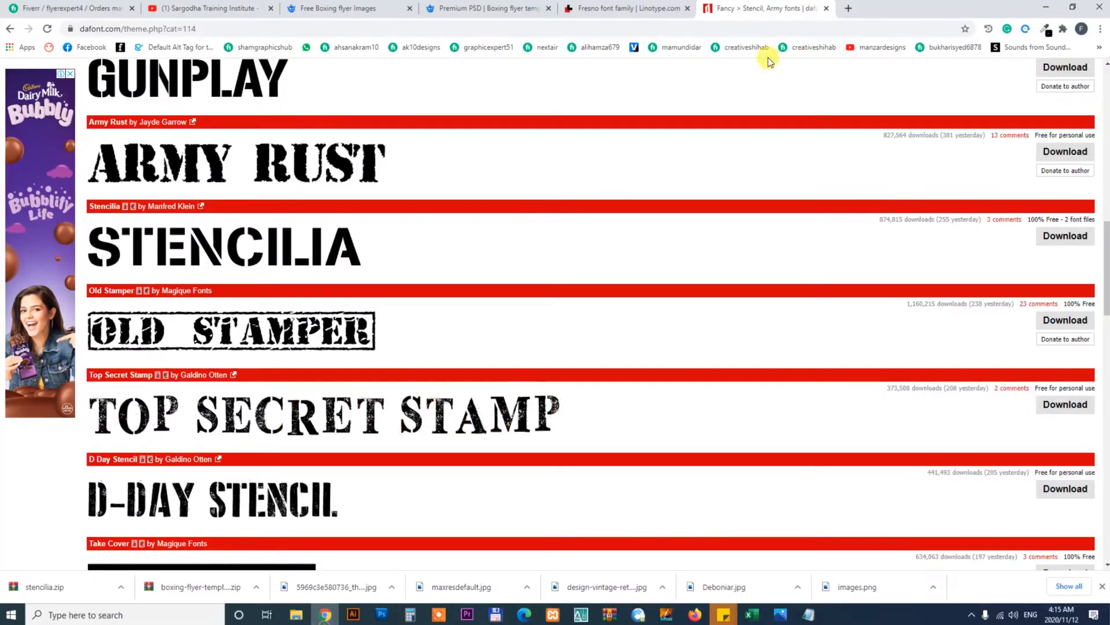
pyautogui.click(848, 9)
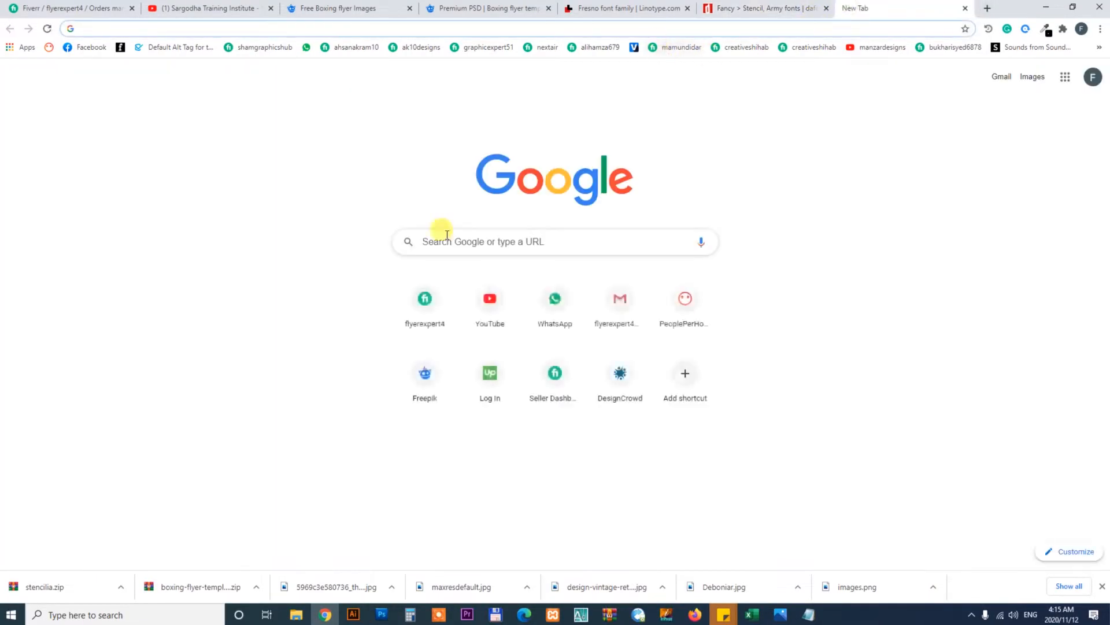
pyautogui.click(493, 233)
pyautogui.write('[Fresno]')
pyautogui.press('BackSpace')
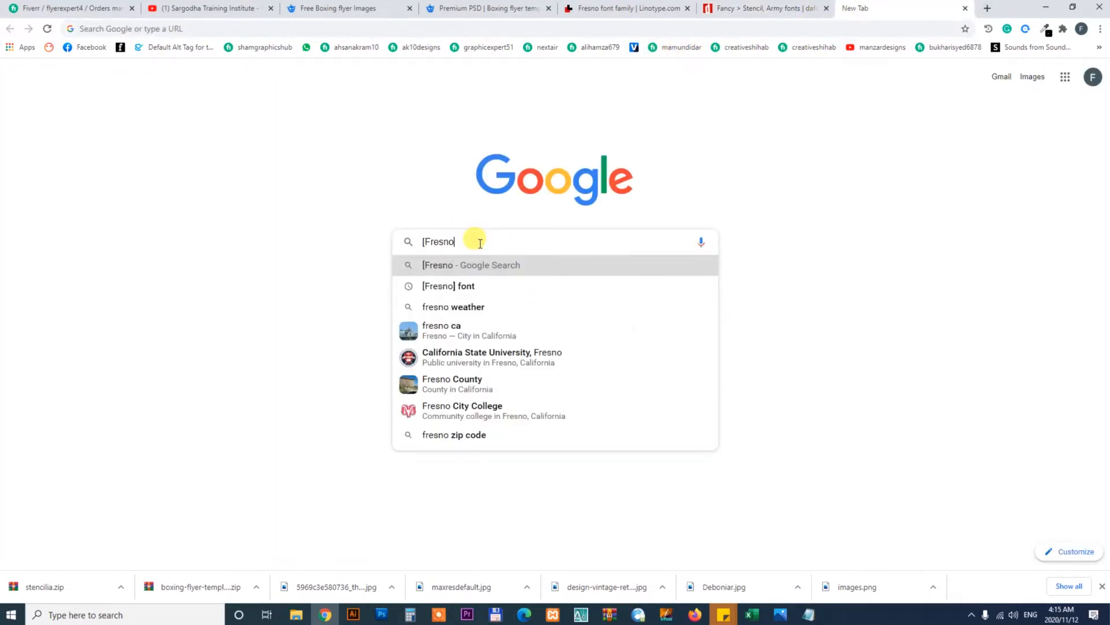
pyautogui.press('Delete')
pyautogui.press('End')
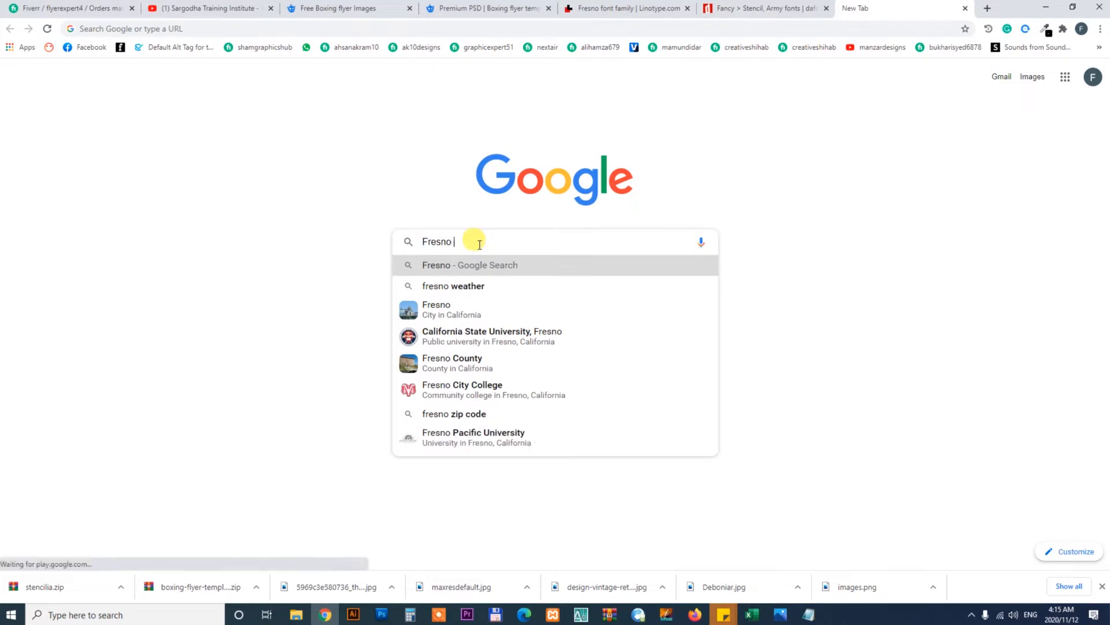
pyautogui.write('regular font')
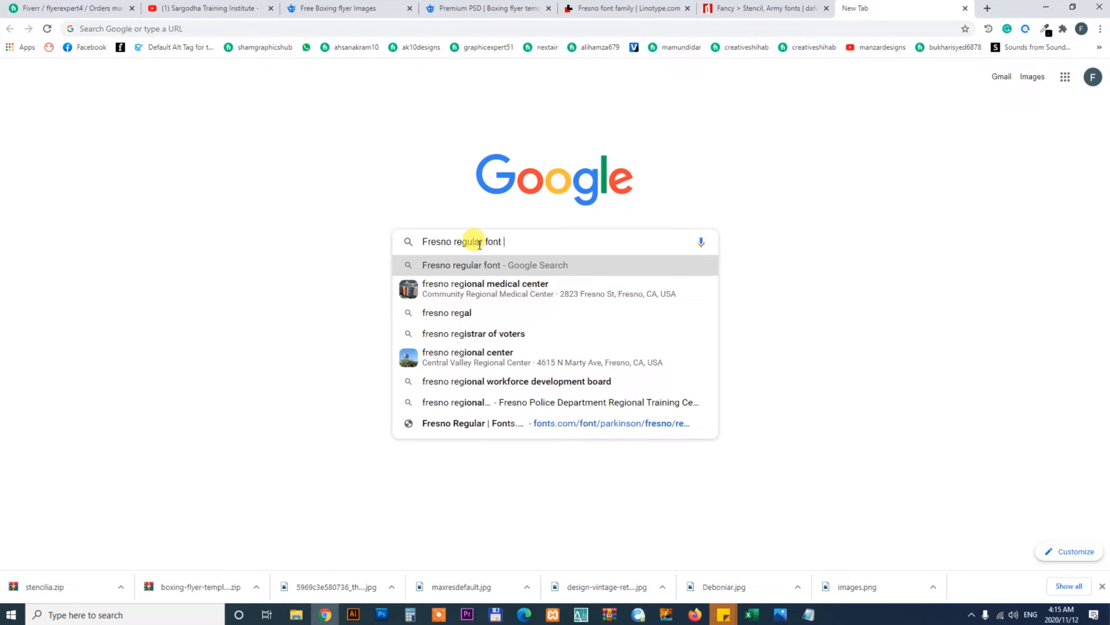
pyautogui.press('Return')
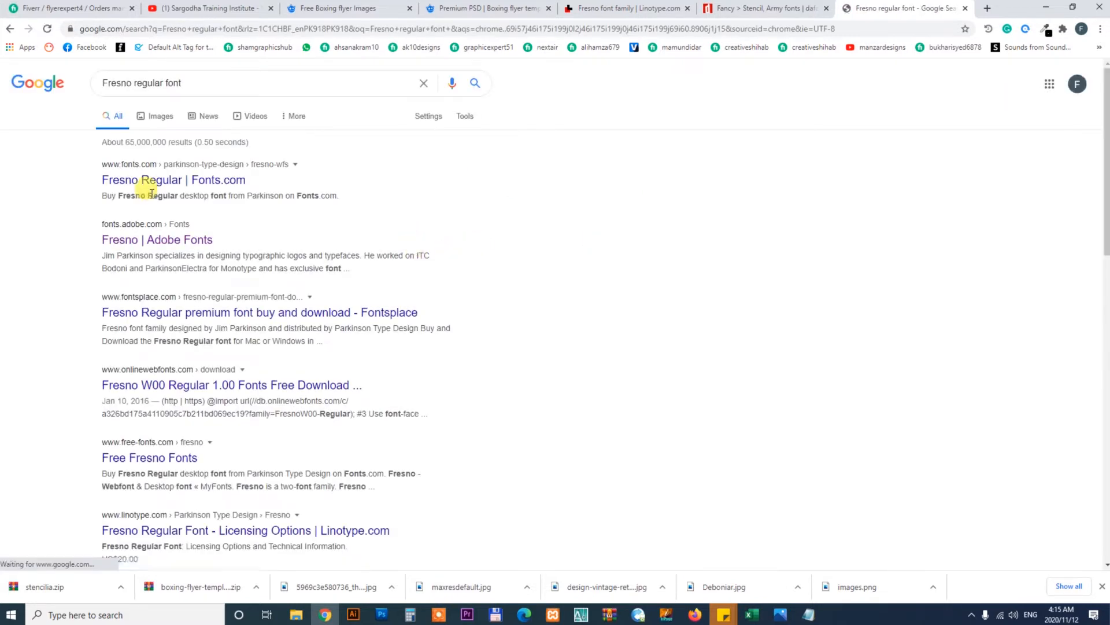
# Open and examine the Fonts.com and WhatFontIs result pages for Fresno Regular
pyautogui.rightClick(166, 181)
pyautogui.click(191, 190)
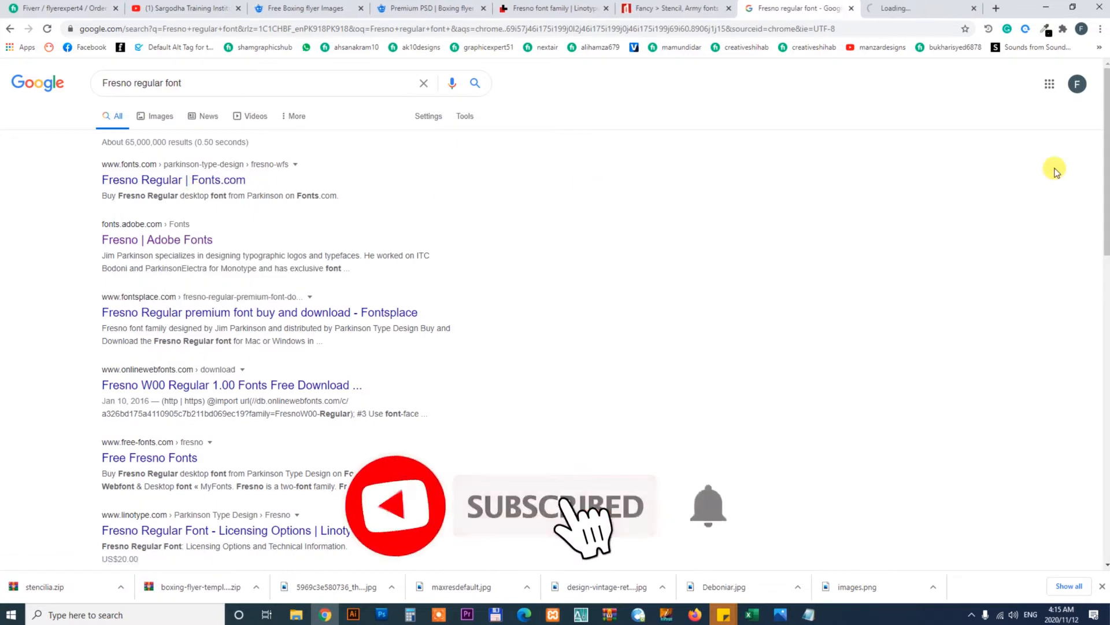
pyautogui.scroll(-5, 1106, 233)
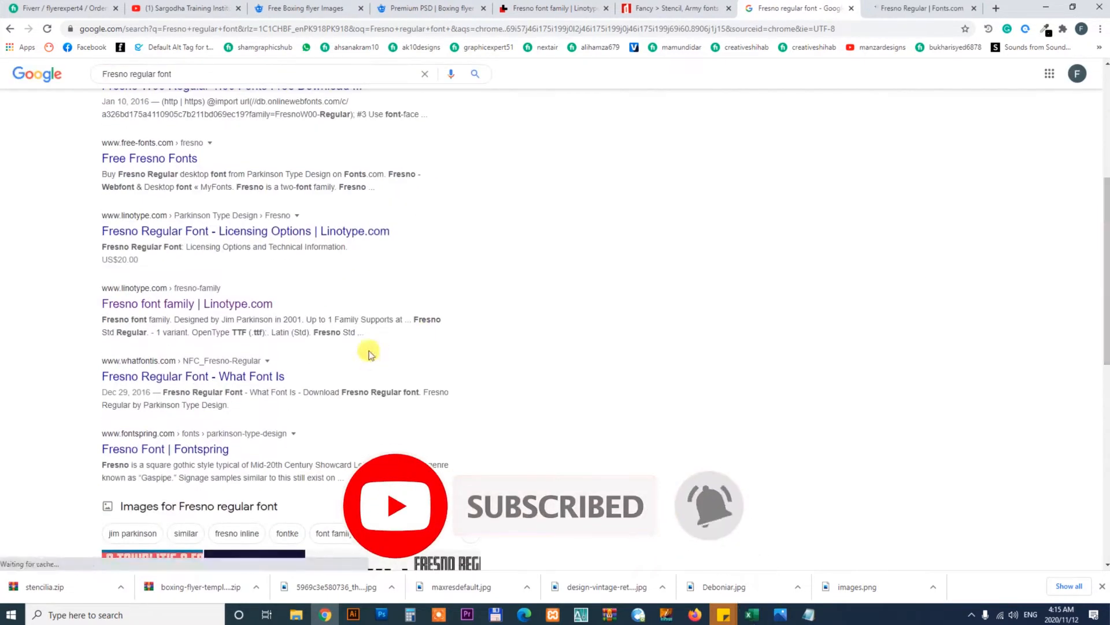
pyautogui.click(196, 377)
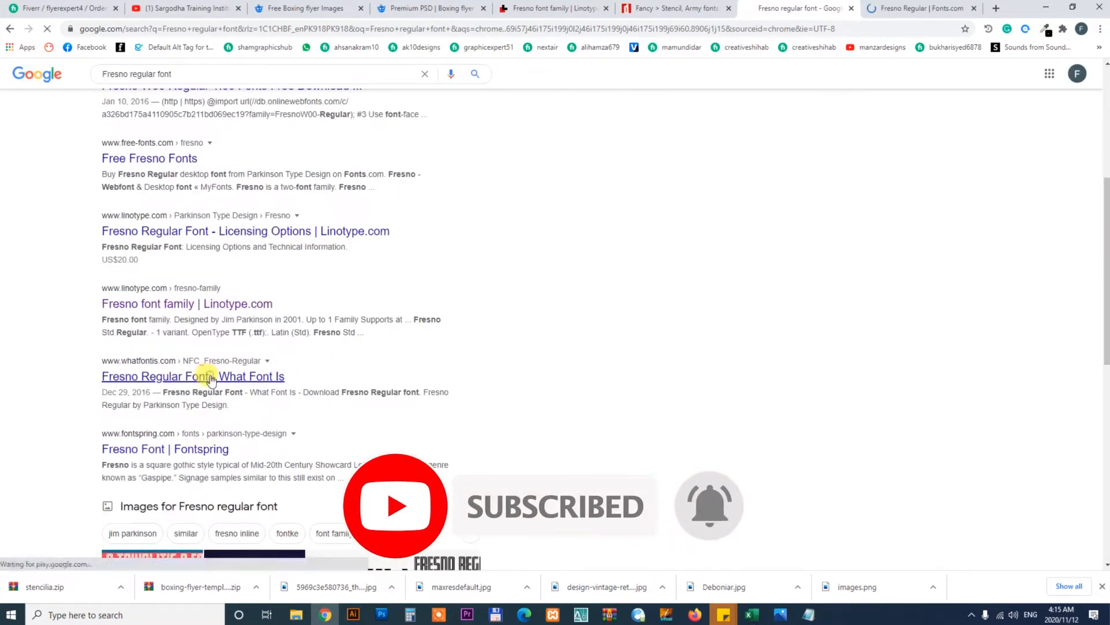
pyautogui.click(908, 8)
pyautogui.click(790, 8)
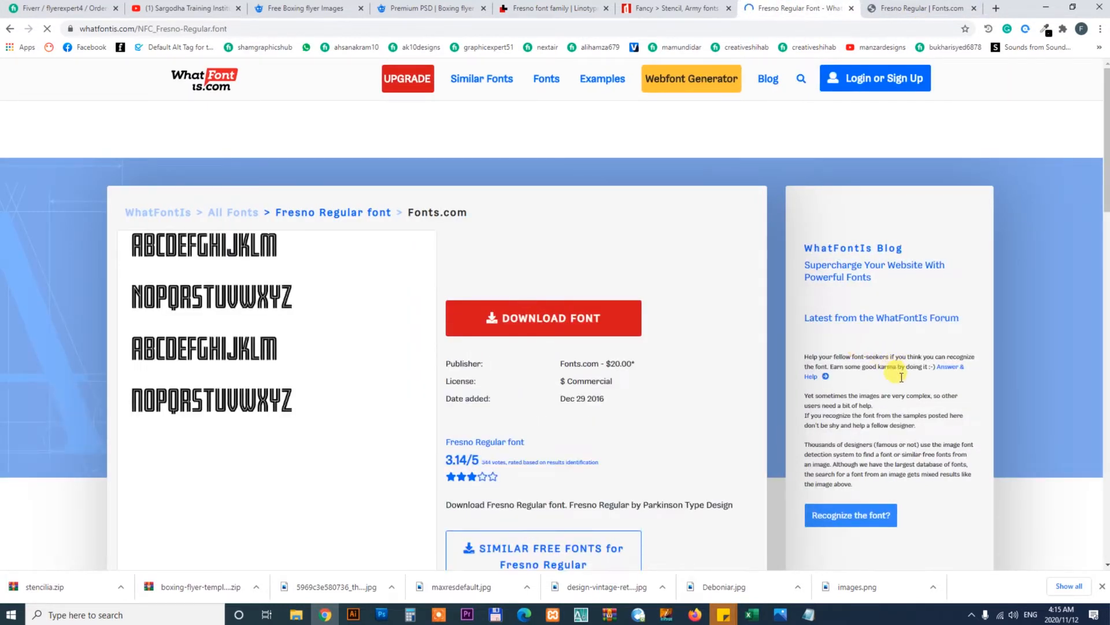
pyautogui.moveTo(1106, 170)
pyautogui.mouseDown()
pyautogui.moveTo(1107, 286)
pyautogui.moveTo(1095, 171)
pyautogui.mouseUp()
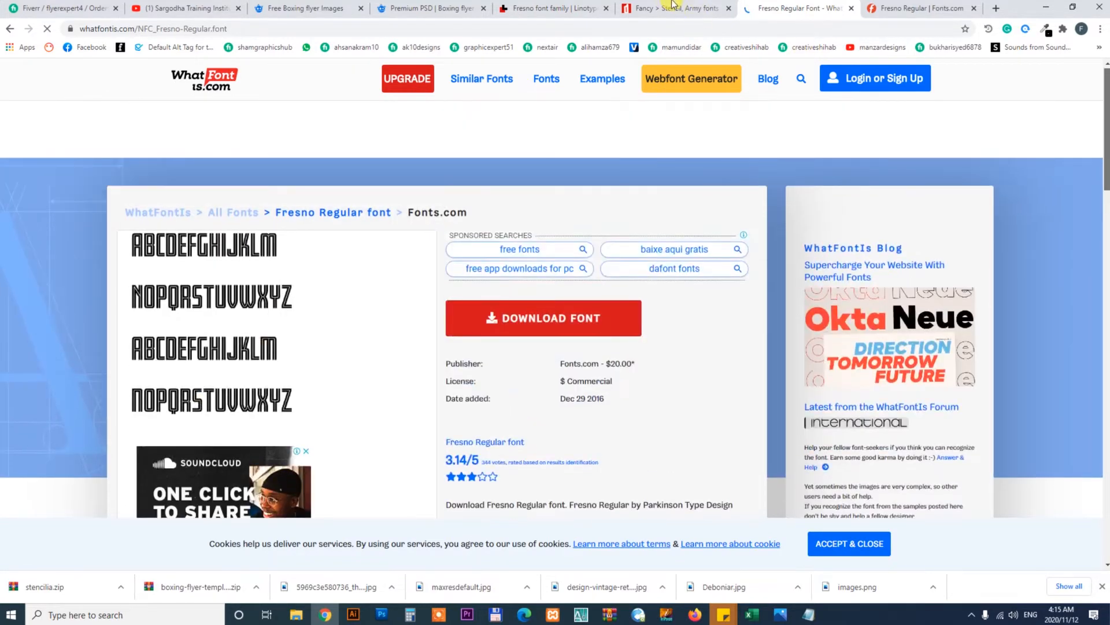
pyautogui.click(672, 5)
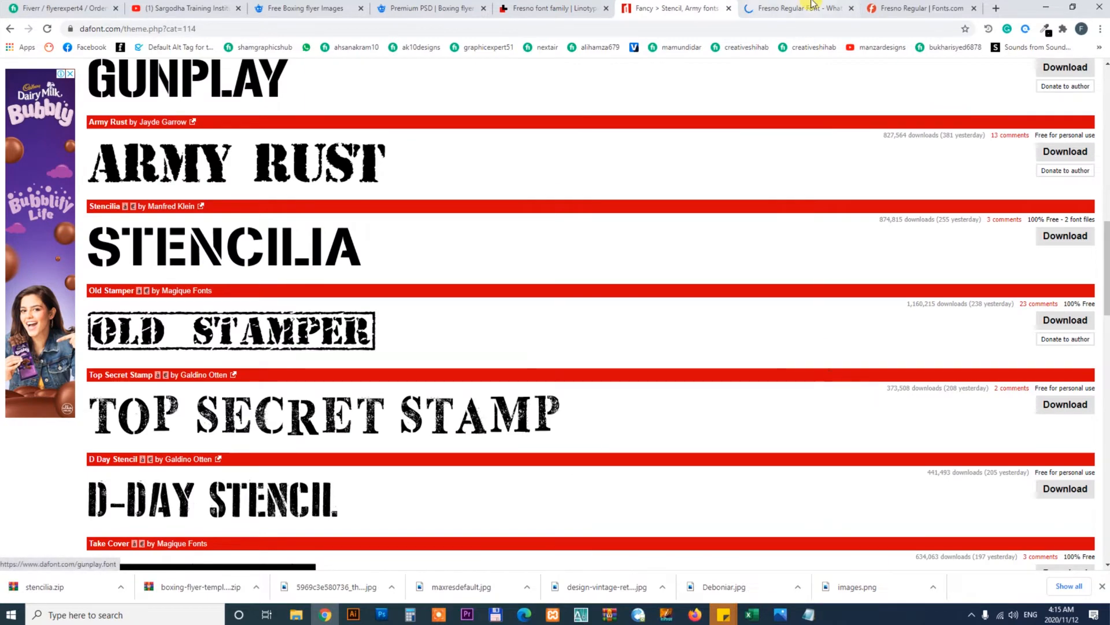
pyautogui.click(810, 5)
pyautogui.click(680, 8)
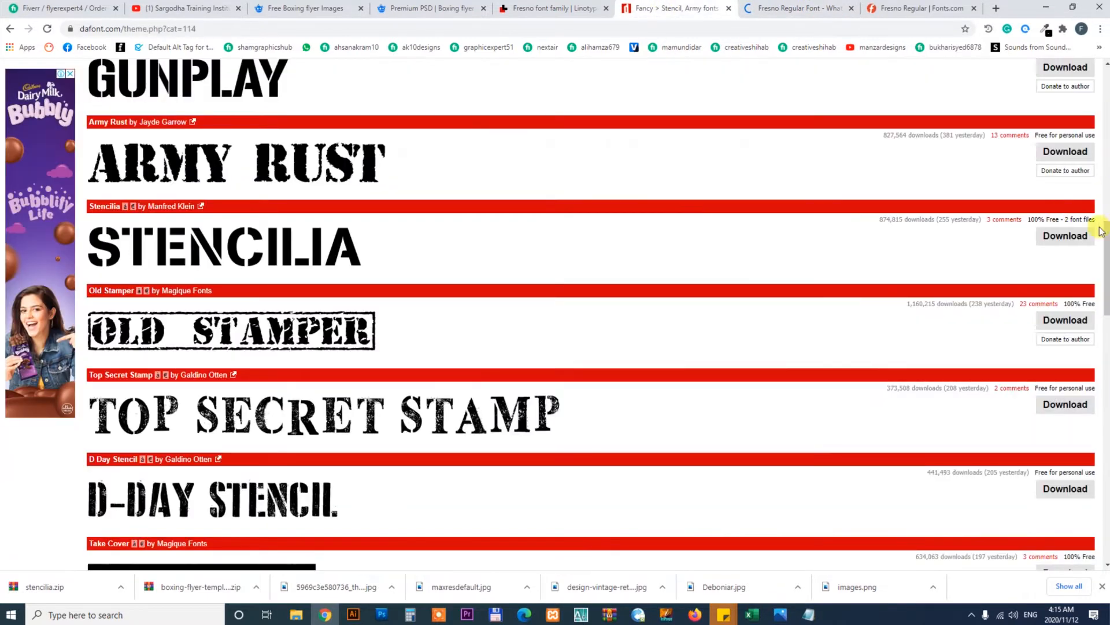
# Download the Gunplay font from the dafont stencil list and show the zip in the Downloads folder
pyautogui.moveTo(1106, 245); pyautogui.dragTo(1105, 192)
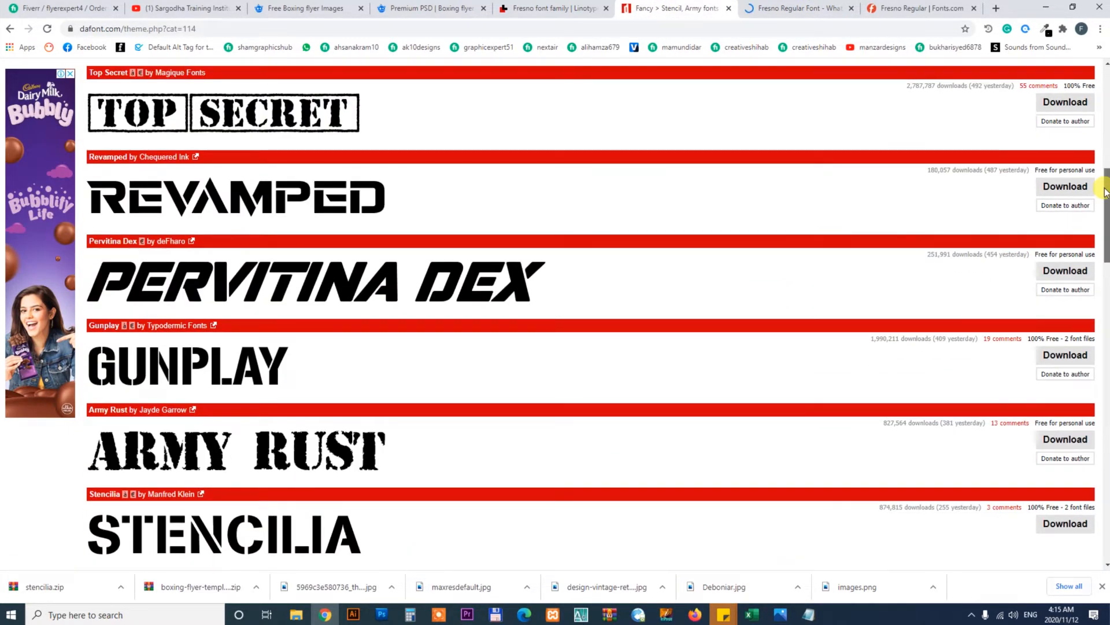
pyautogui.click(1044, 355)
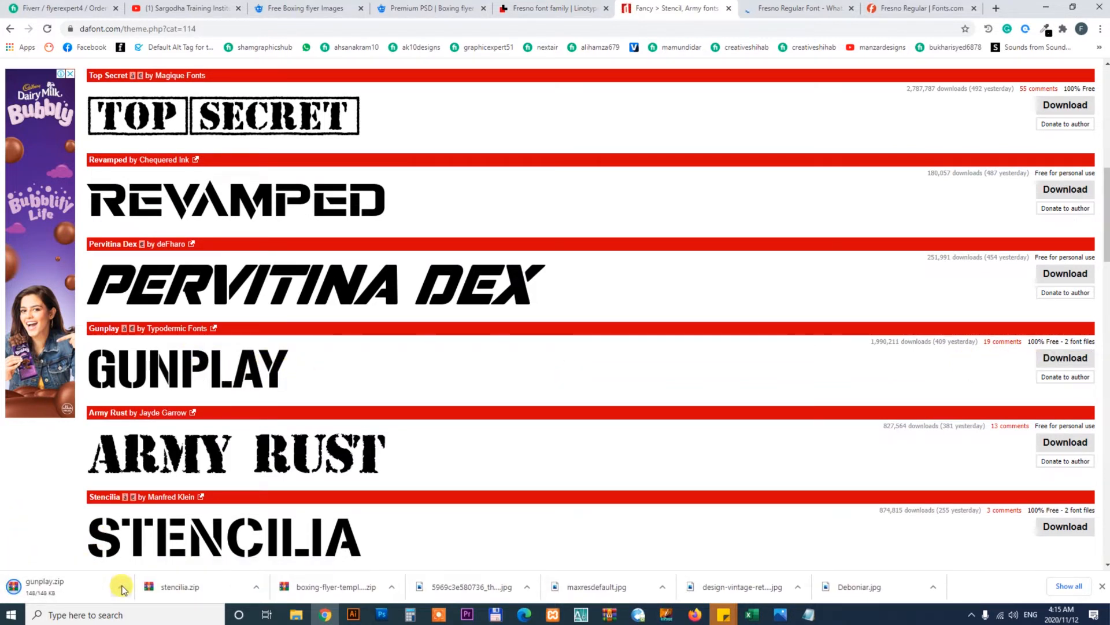
pyautogui.click(122, 588)
pyautogui.click(152, 548)
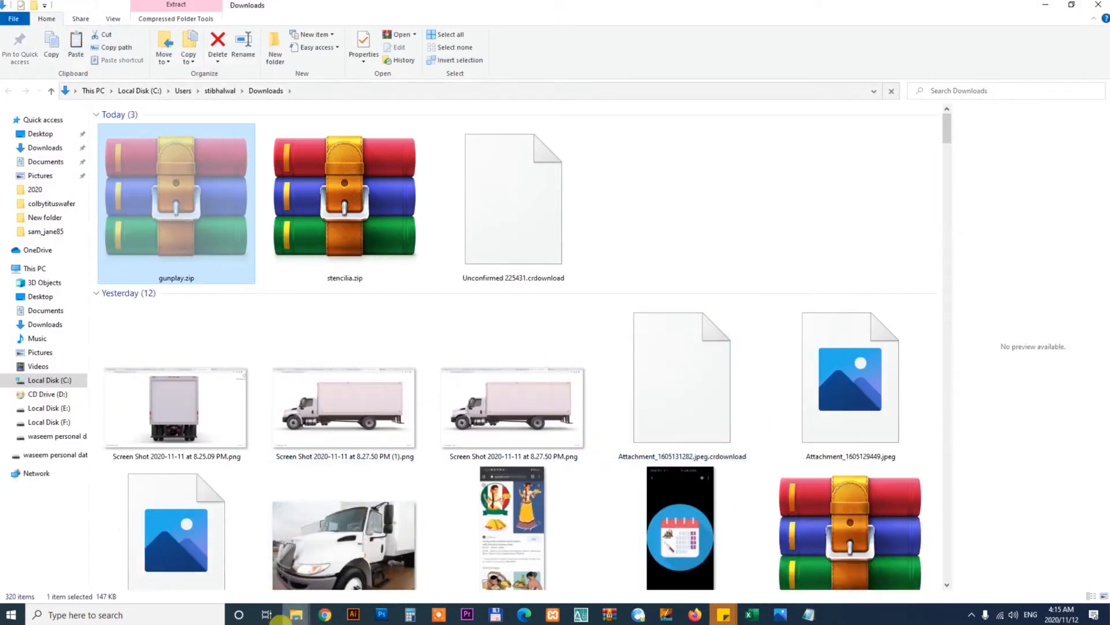
pyautogui.click(296, 615)
pyautogui.click(326, 568)
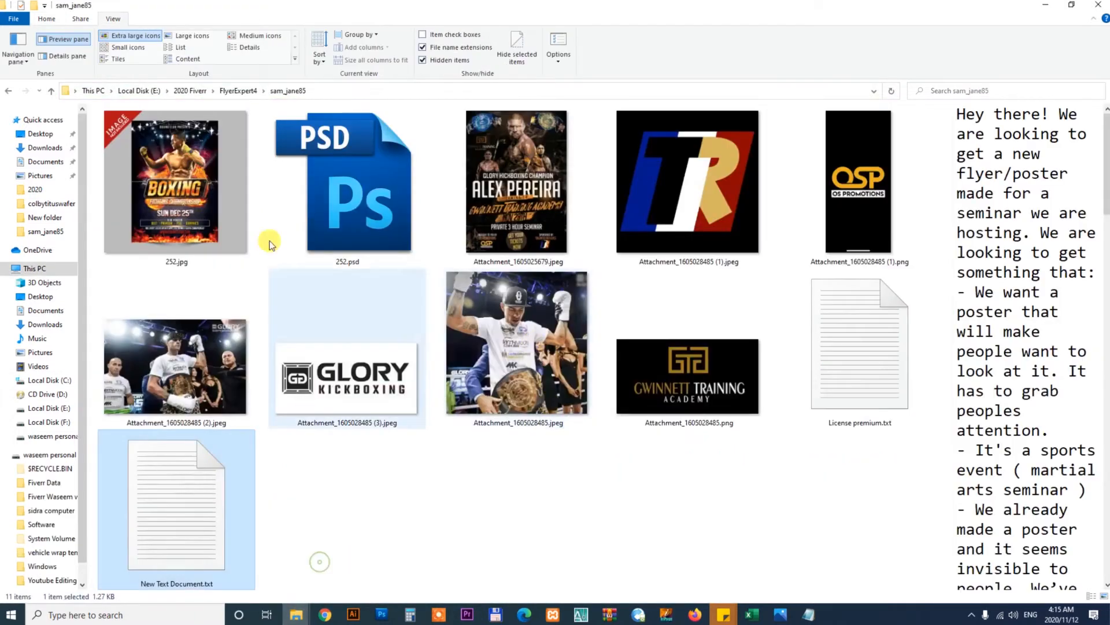
pyautogui.click(275, 47)
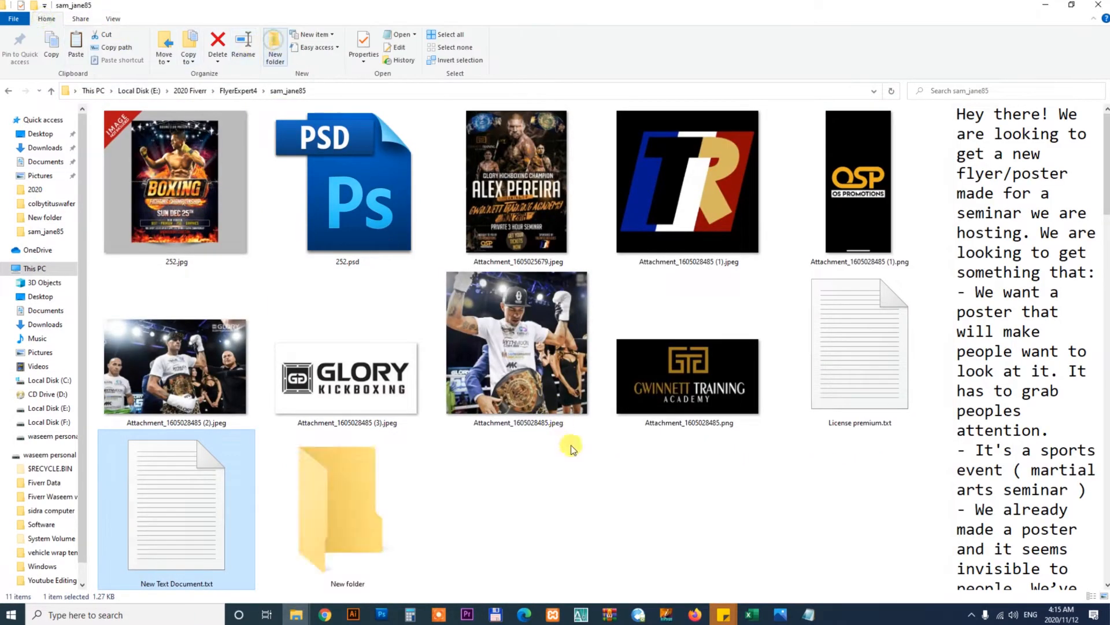
pyautogui.write('font')
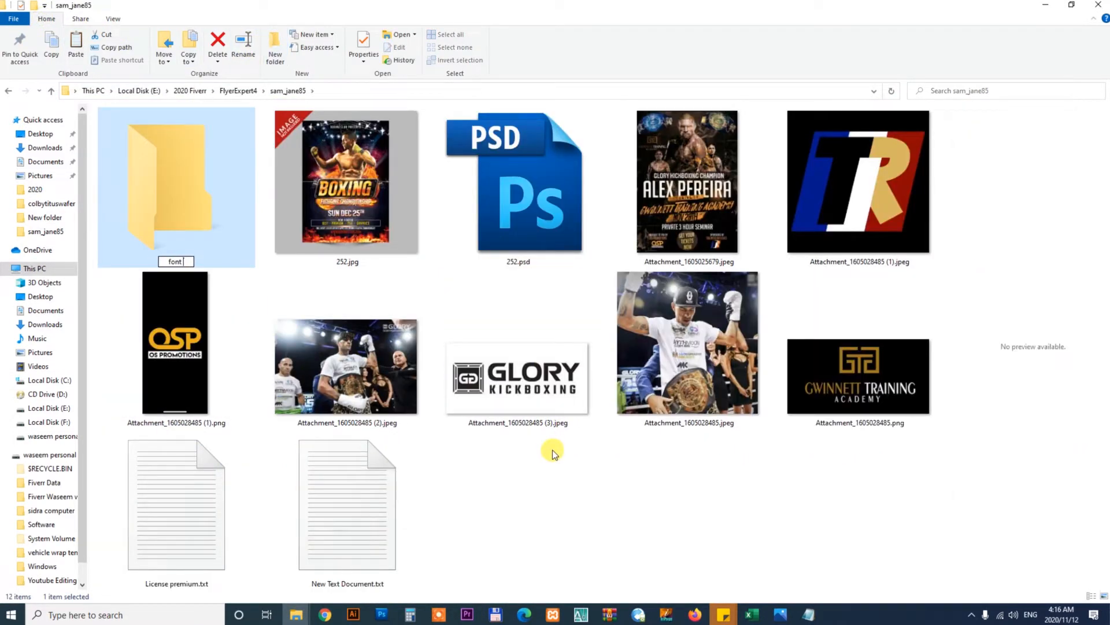
pyautogui.press('Return')
pyautogui.press('Return')
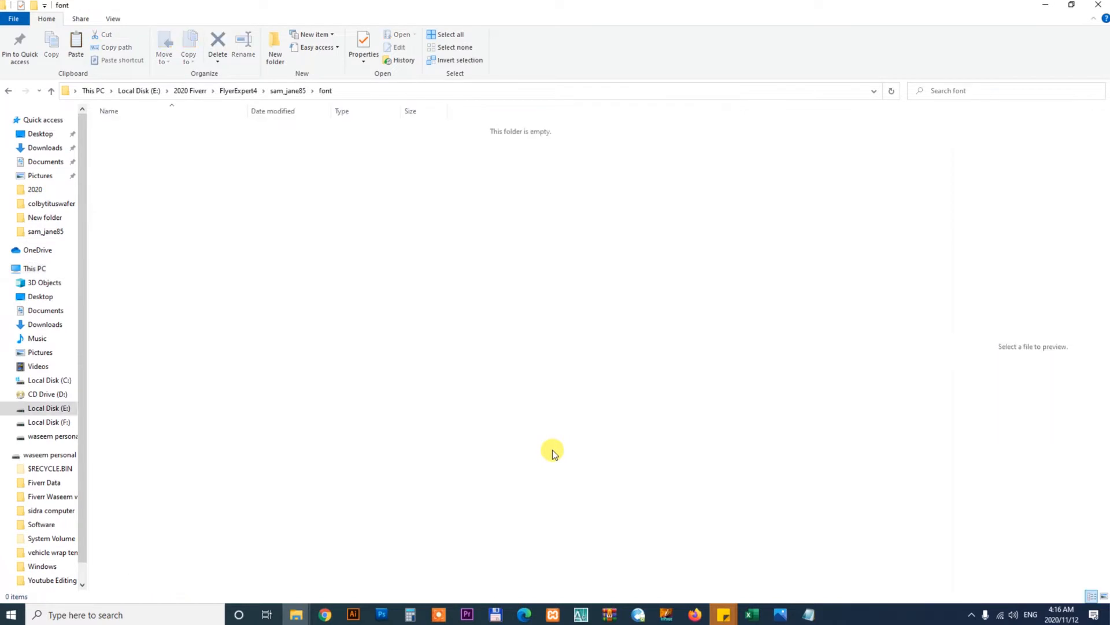
pyautogui.rightClick(433, 196)
pyautogui.click(459, 279)
# Extract gunplay.zip in the font folder and delete the zip archive
pyautogui.rightClick(140, 131)
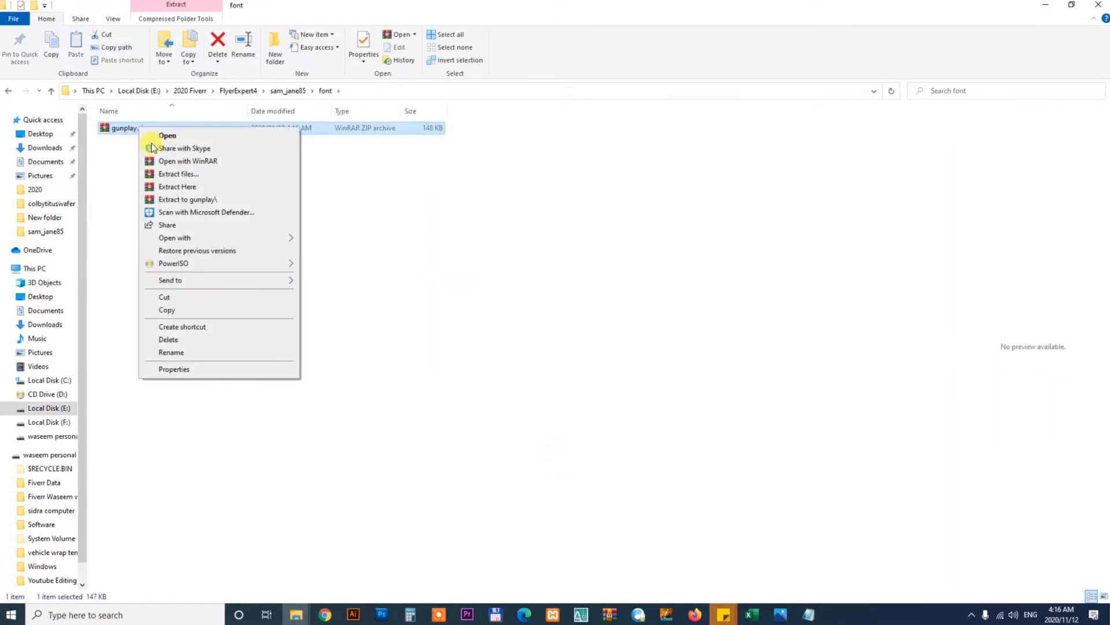
pyautogui.click(178, 180)
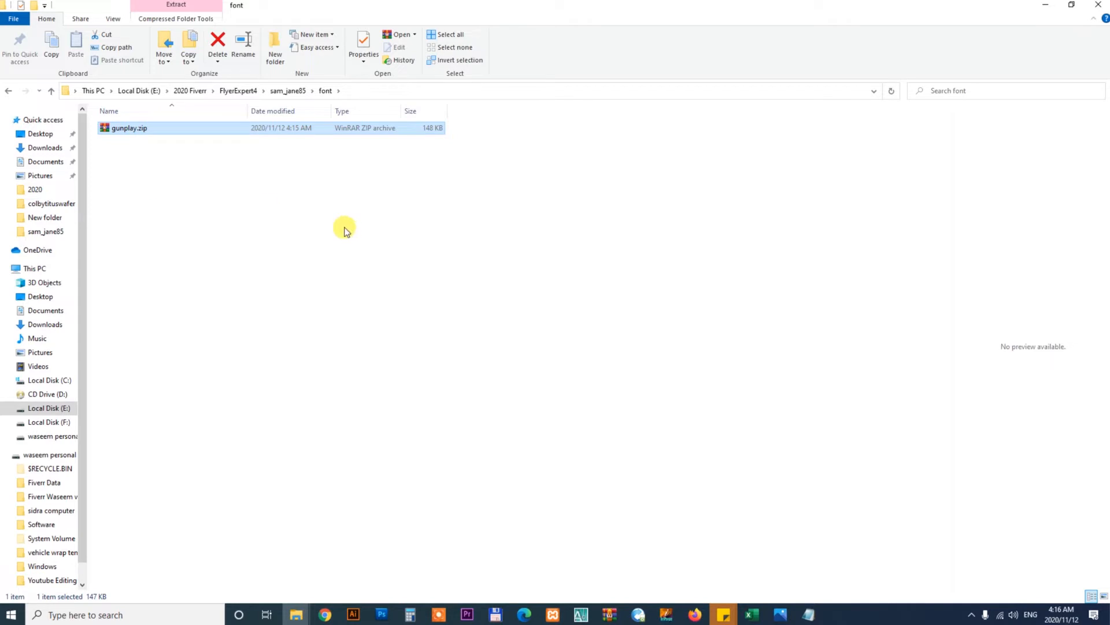
pyautogui.click(261, 266)
pyautogui.moveTo(126, 207); pyautogui.dragTo(130, 156)
pyautogui.press('Delete')
# Install the gunplay 3d and gunplay rg font files
pyautogui.rightClick(130, 142)
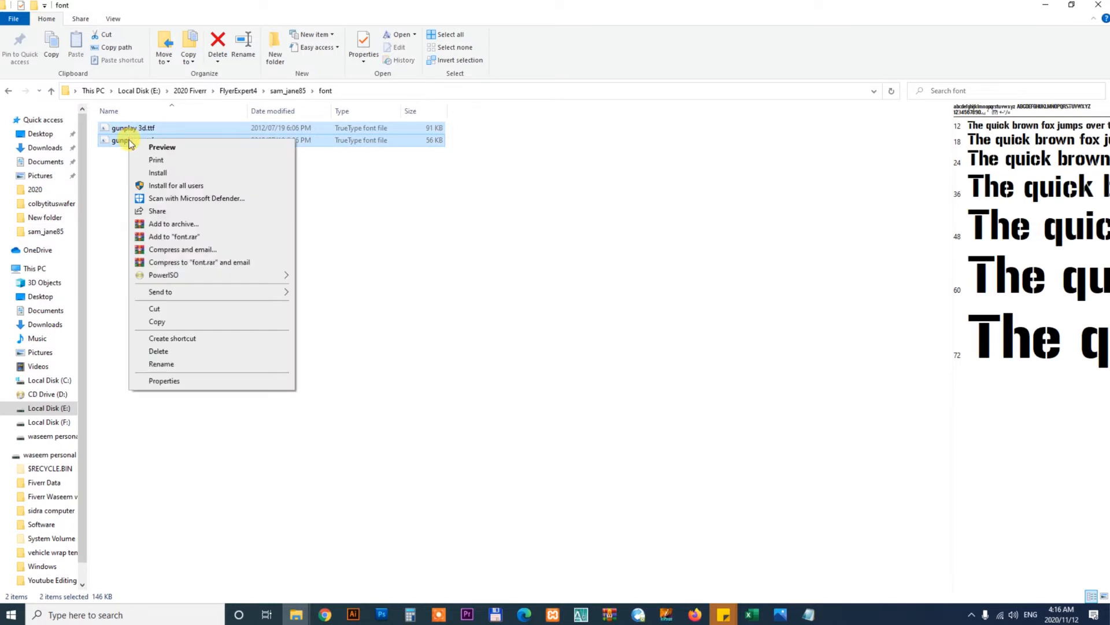
pyautogui.click(145, 164)
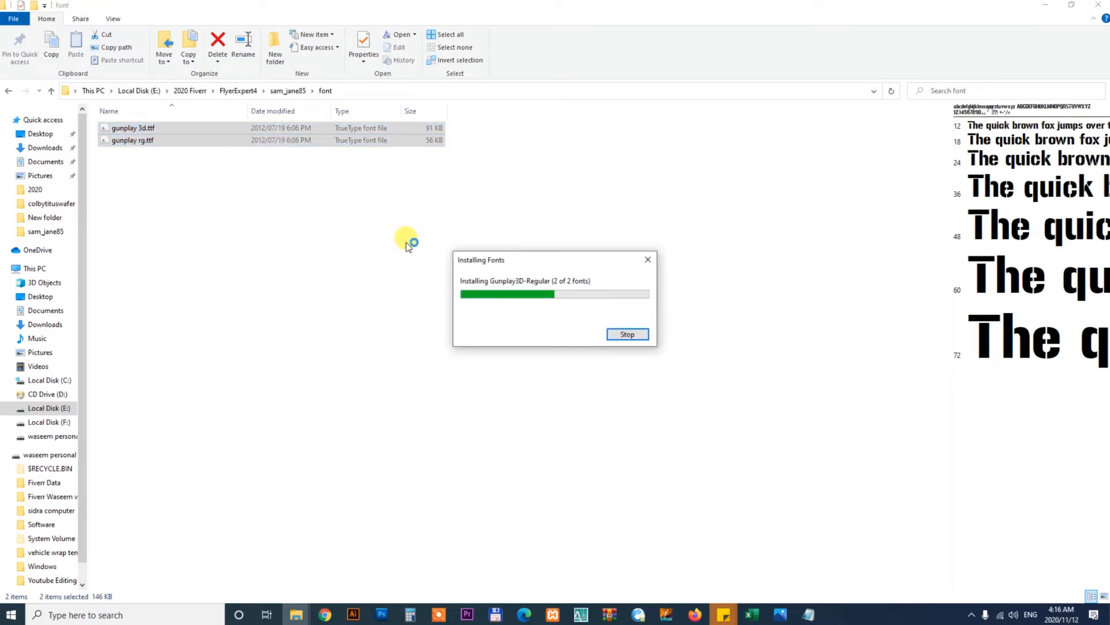
# Open the BOXING text layer for editing, accepting the missing-font substitution
pyautogui.click(383, 614)
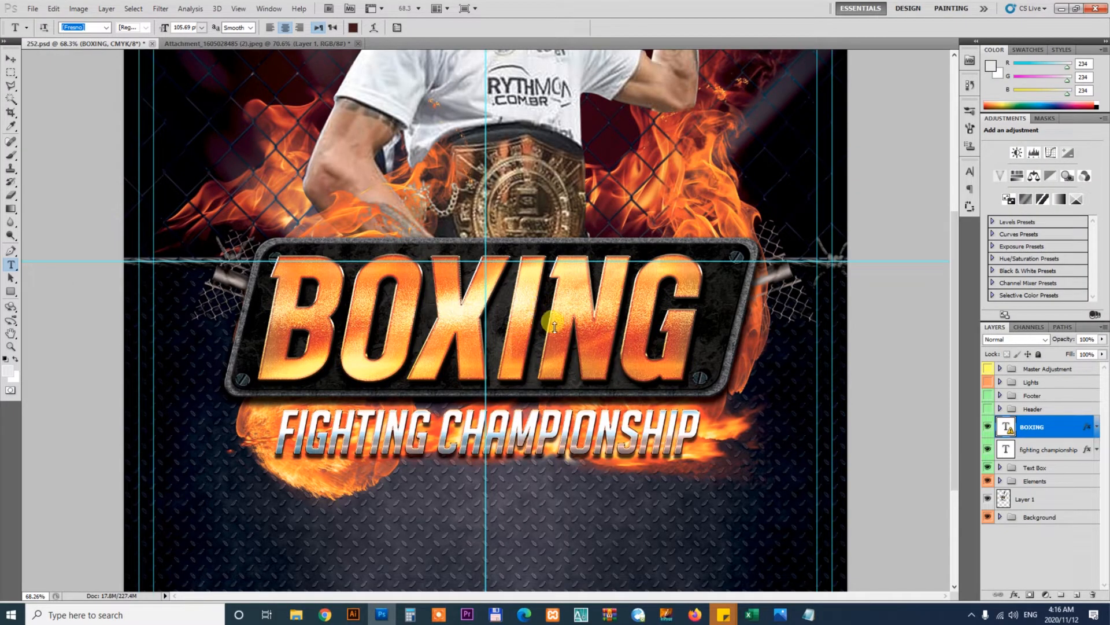
pyautogui.click(554, 322)
pyautogui.click(567, 249)
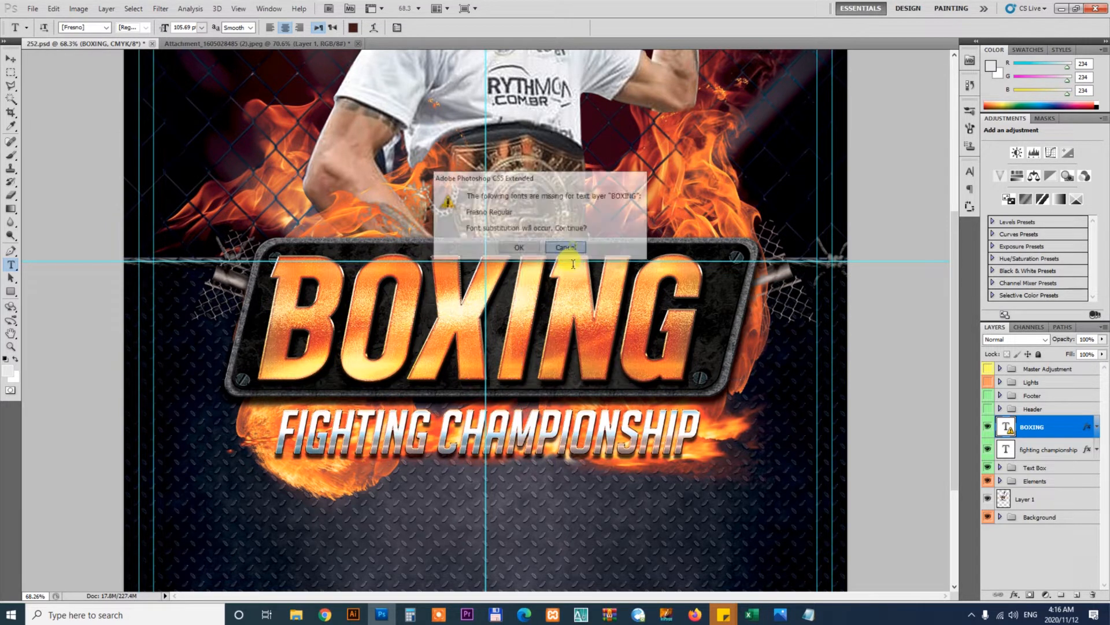
pyautogui.click(542, 304)
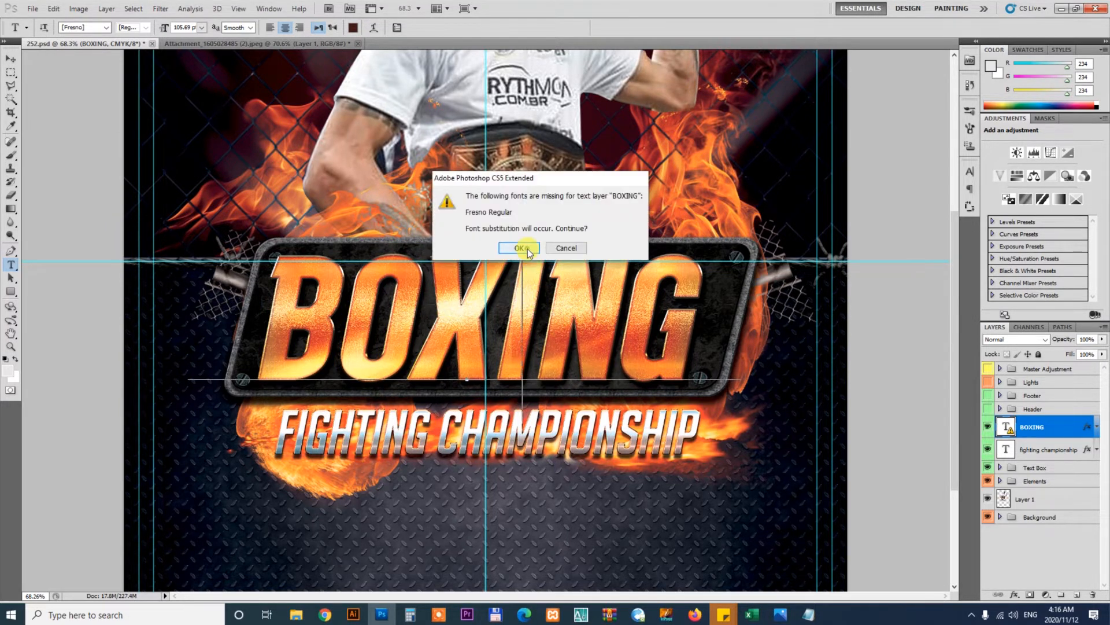
pyautogui.click(510, 245)
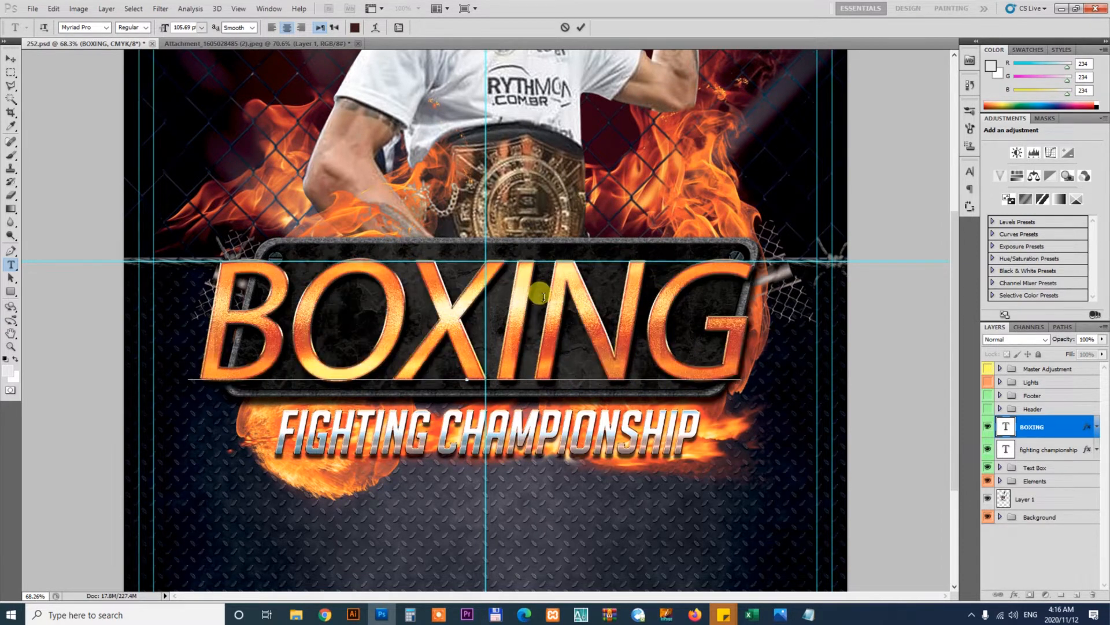
# Set the BOXING text's font to Gunplay and commit the edit
pyautogui.hotkey('ctrl', 'a')
pyautogui.click(80, 27)
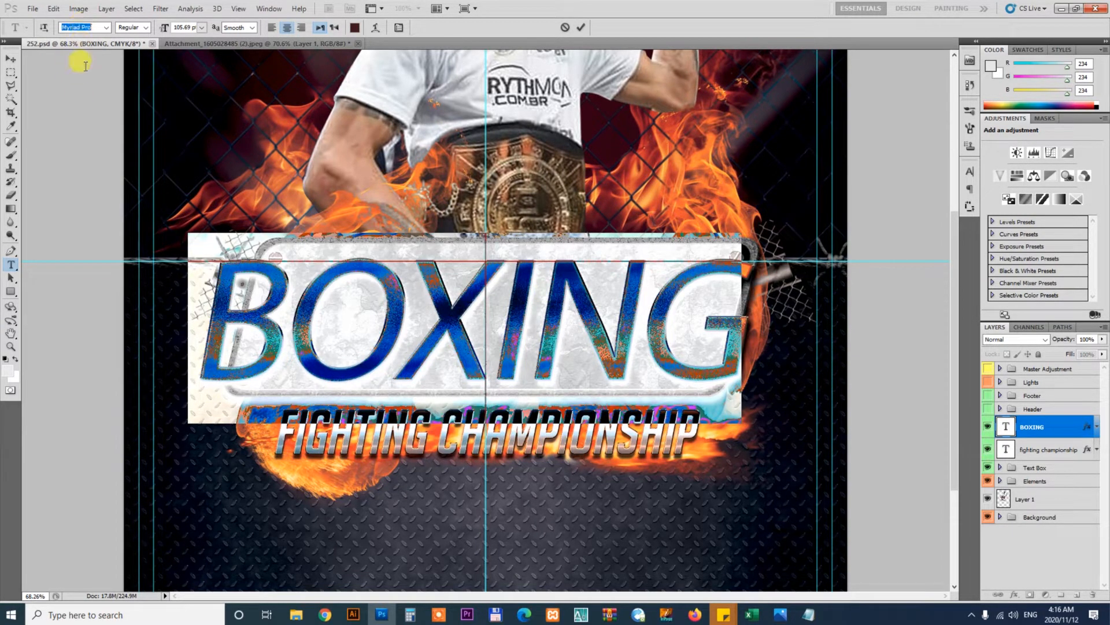
pyautogui.write('Gunplay')
pyautogui.press('Return')
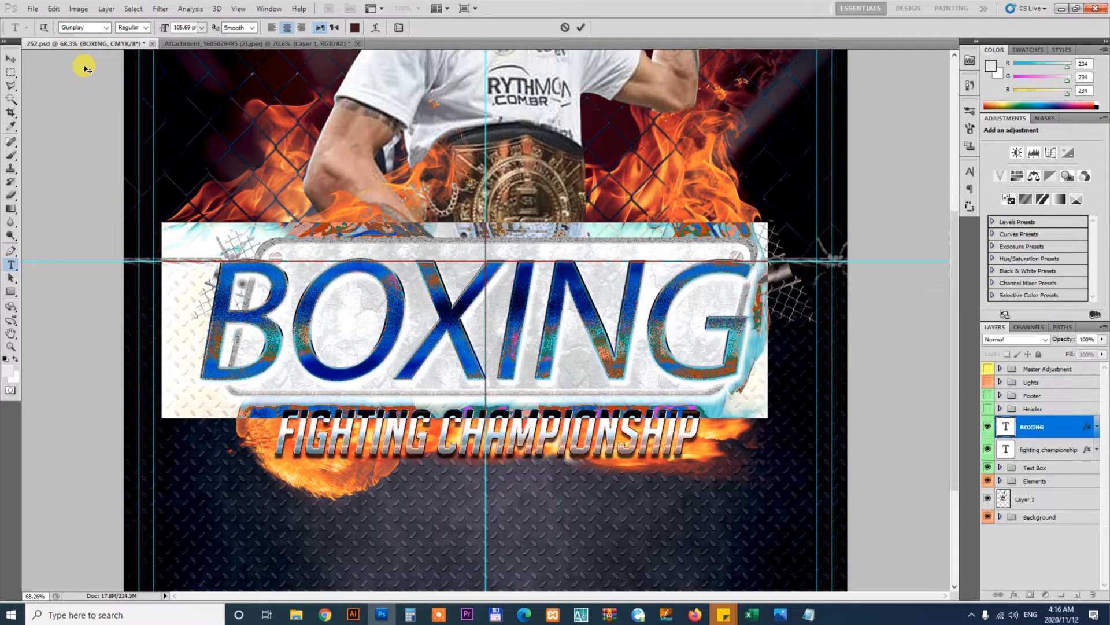
pyautogui.click(10, 59)
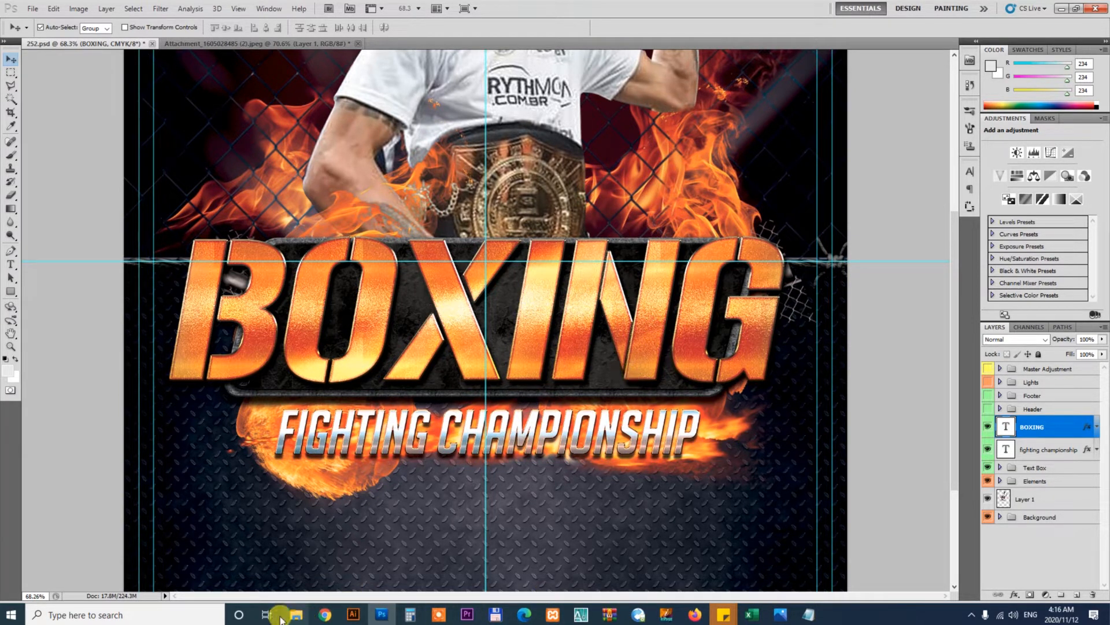
# Copy the word Kickboxing from the client's brief and paste it over the BOXING text
pyautogui.click(809, 614)
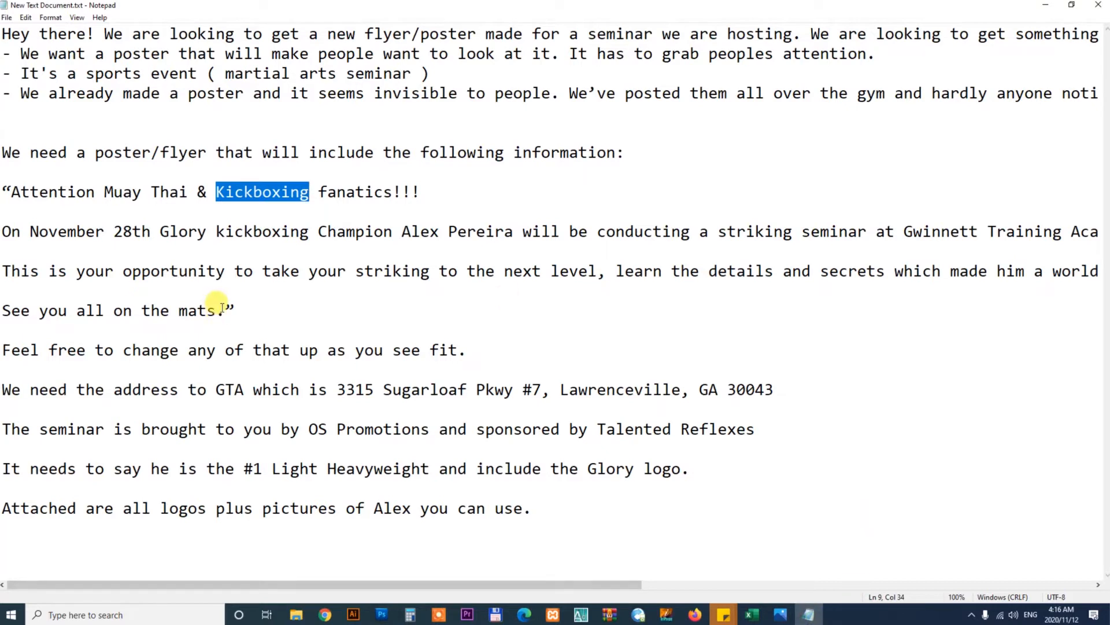
pyautogui.click(281, 214)
pyautogui.moveTo(215, 190); pyautogui.dragTo(307, 189)
pyautogui.hotkey('ctrl', 'c')
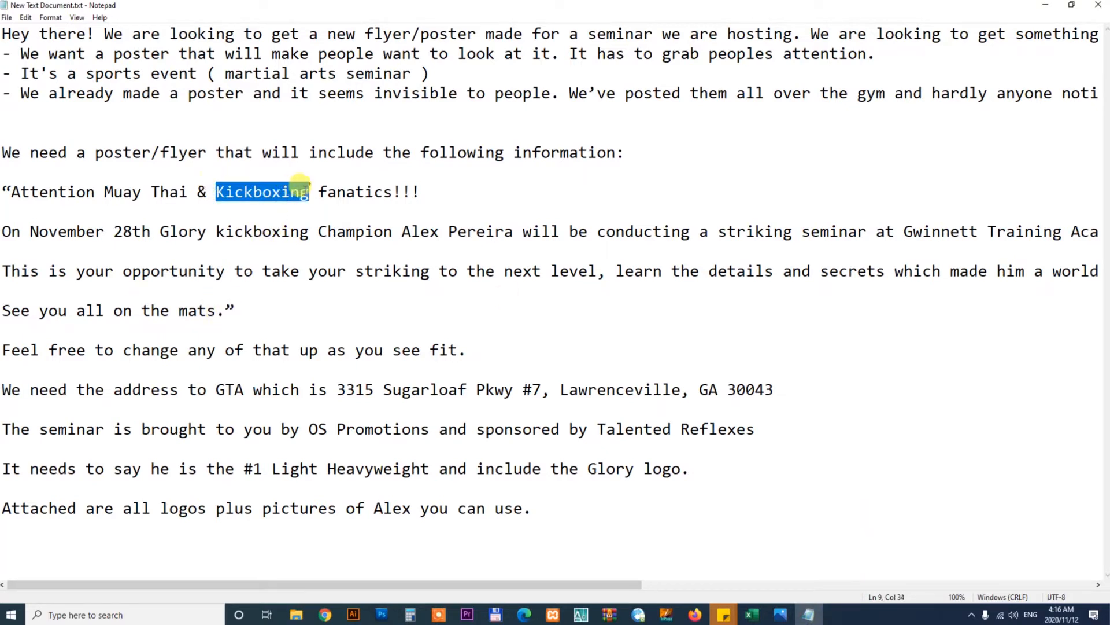
pyautogui.click(1047, 4)
pyautogui.click(507, 309)
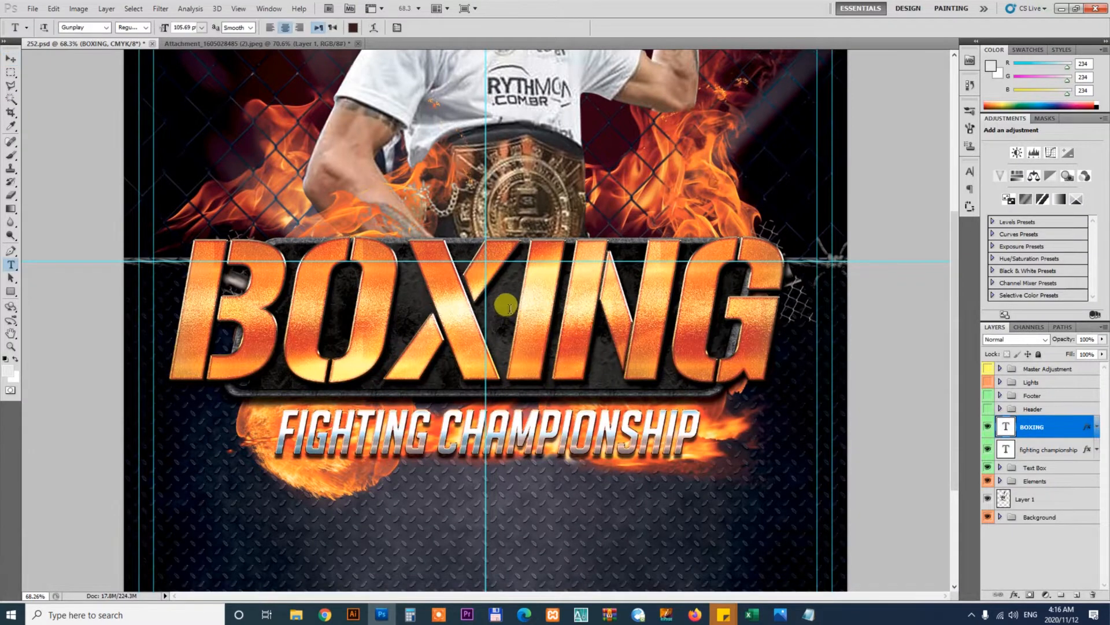
pyautogui.hotkey('ctrl', 'a')
pyautogui.hotkey('ctrl', 'v')
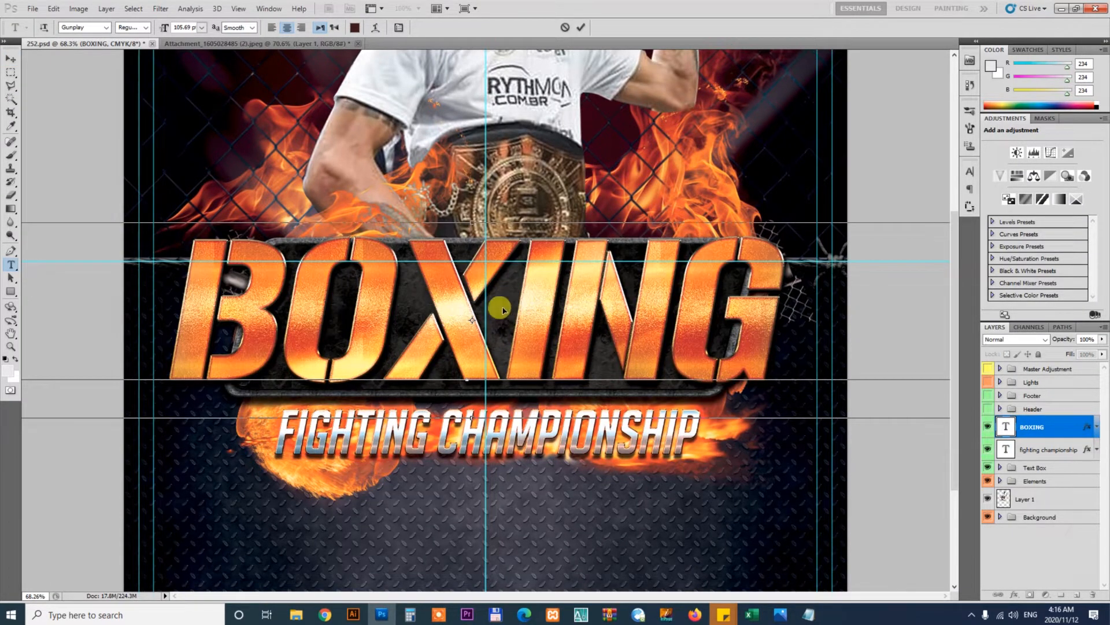
# Try scaling the Kickboxing text down to about 45% to fit the plate
pyautogui.click(11, 59)
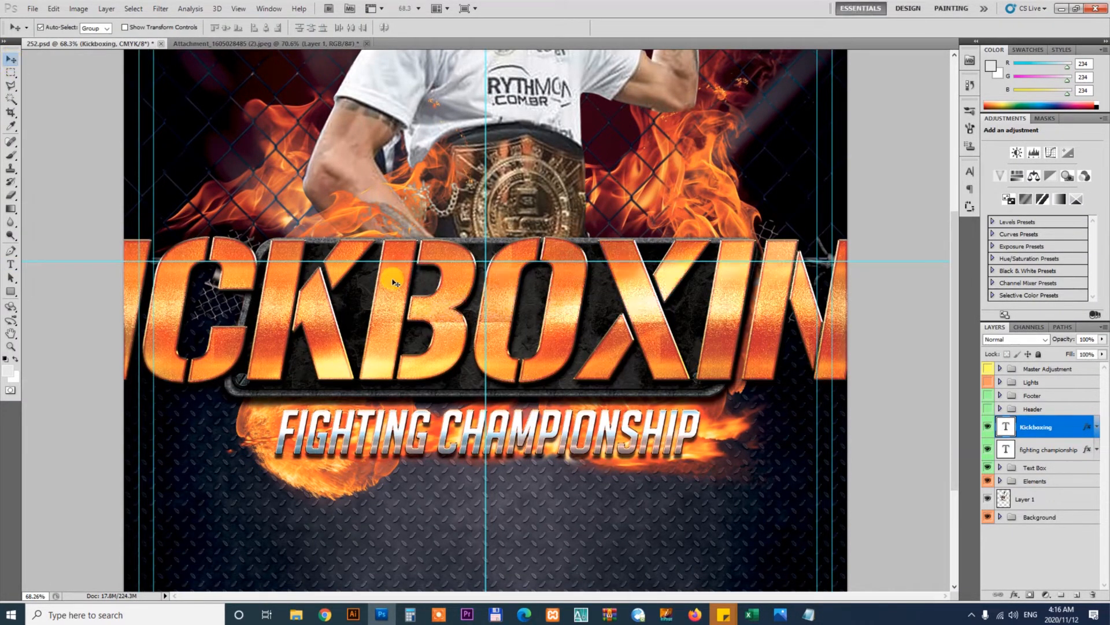
pyautogui.hotkey('ctrl', 't')
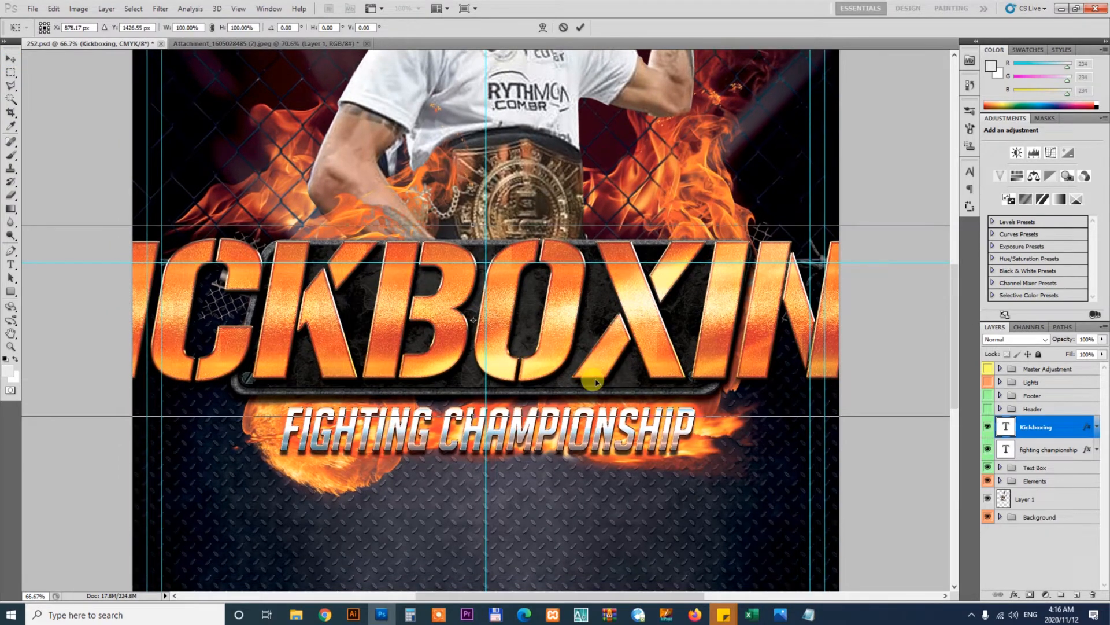
pyautogui.hotkey('ctrl', '0')
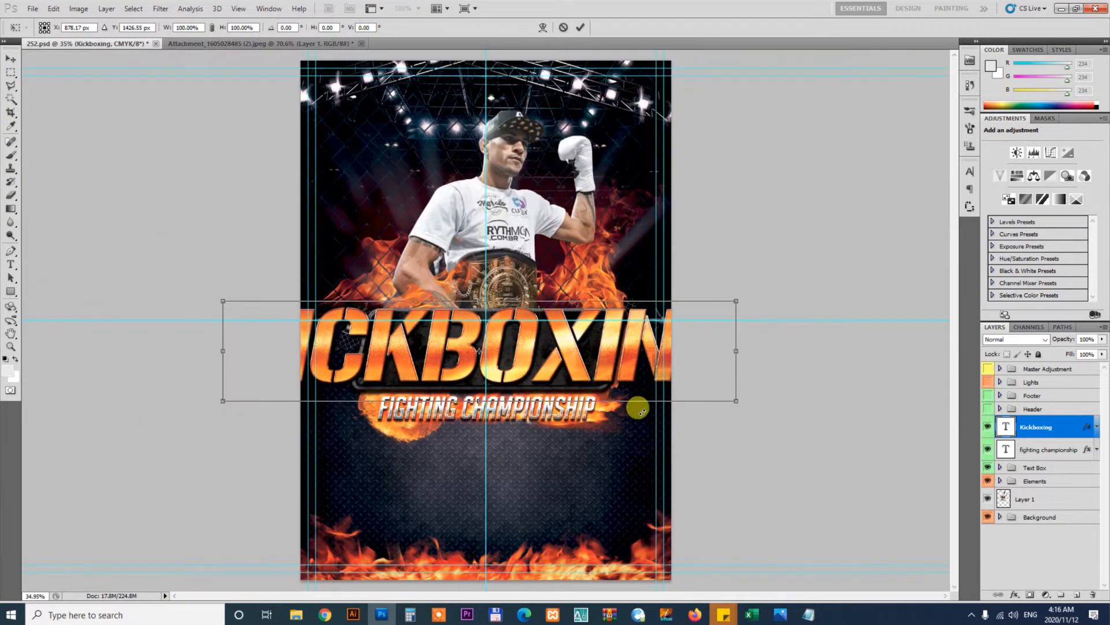
pyautogui.moveTo(736, 401); pyautogui.dragTo(591, 386)
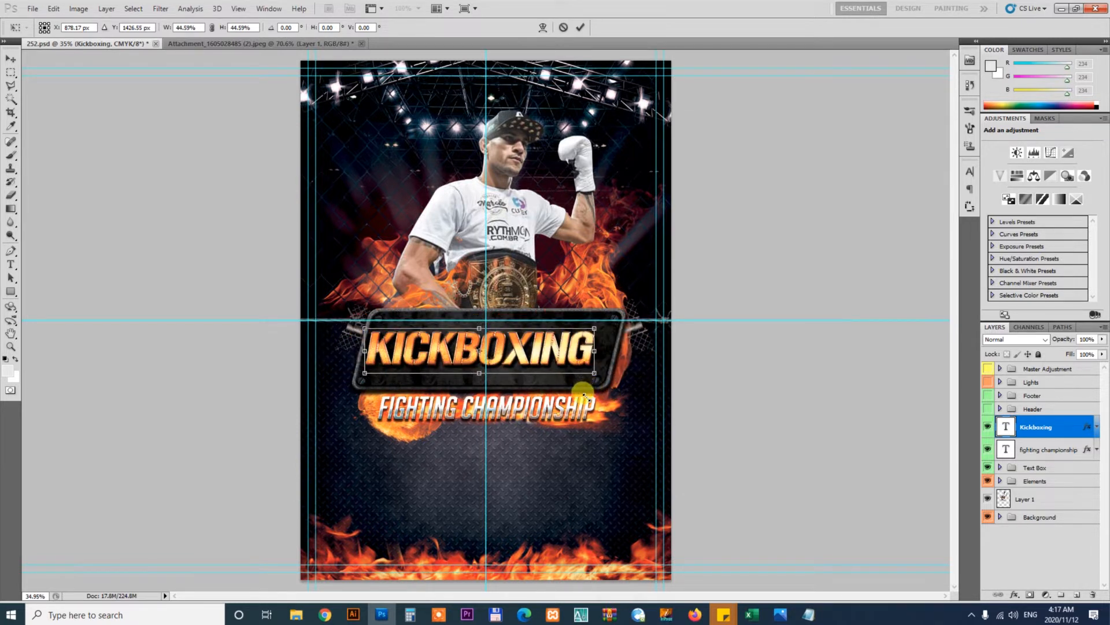
pyautogui.press('Return')
pyautogui.hotkey('ctrl', 'z')
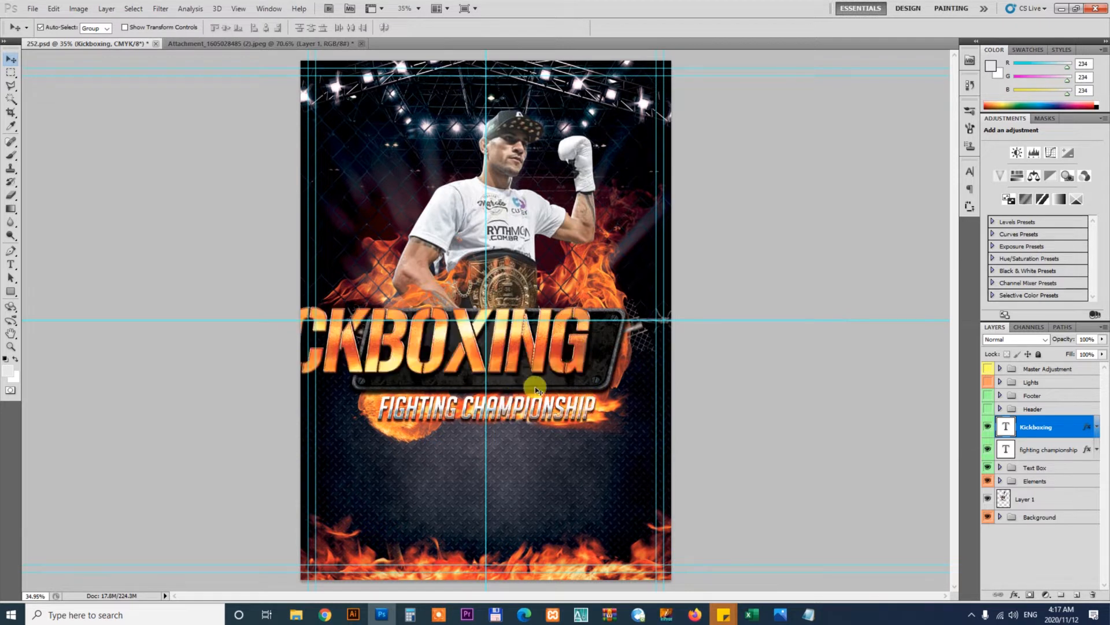
# Scale the Kickboxing text down from its corner so it fits inside the metal plate
pyautogui.hotkey('ctrl', 't')
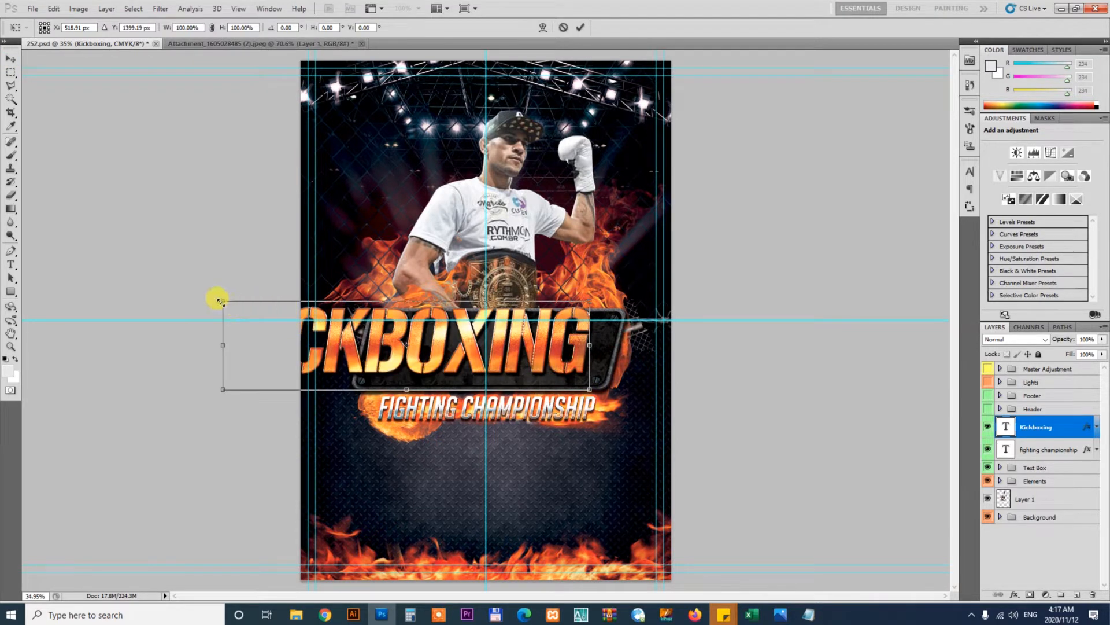
pyautogui.moveTo(222, 300); pyautogui.dragTo(383, 324)
pyautogui.press('Return')
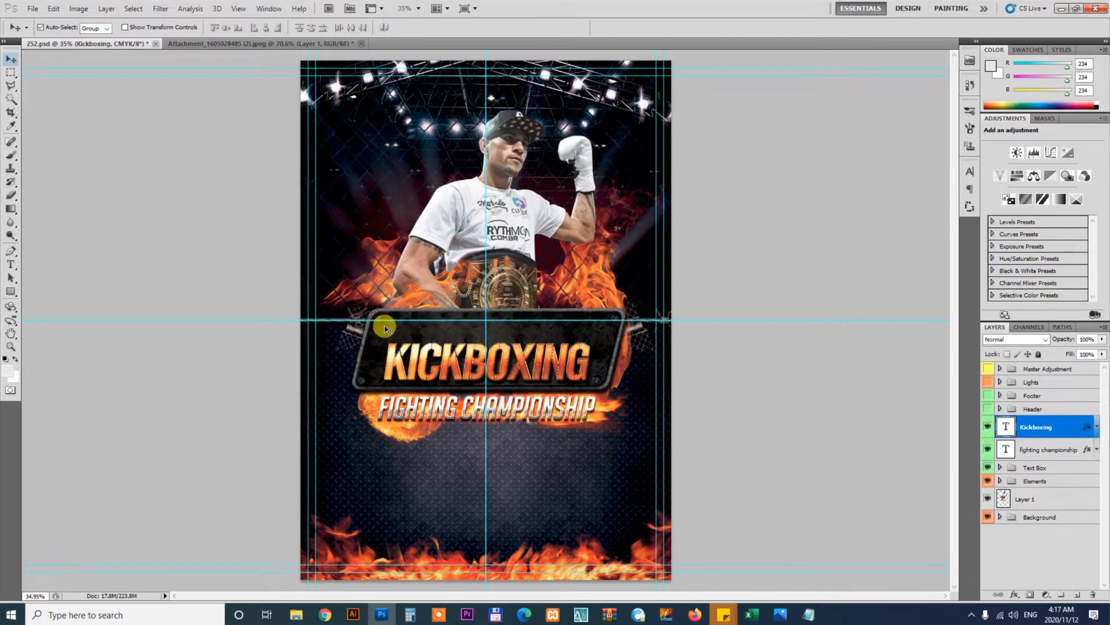
# Move the Kickboxing text up within the plate and enlarge it to fill the plate's width
pyautogui.hotkey('ctrl', '0')
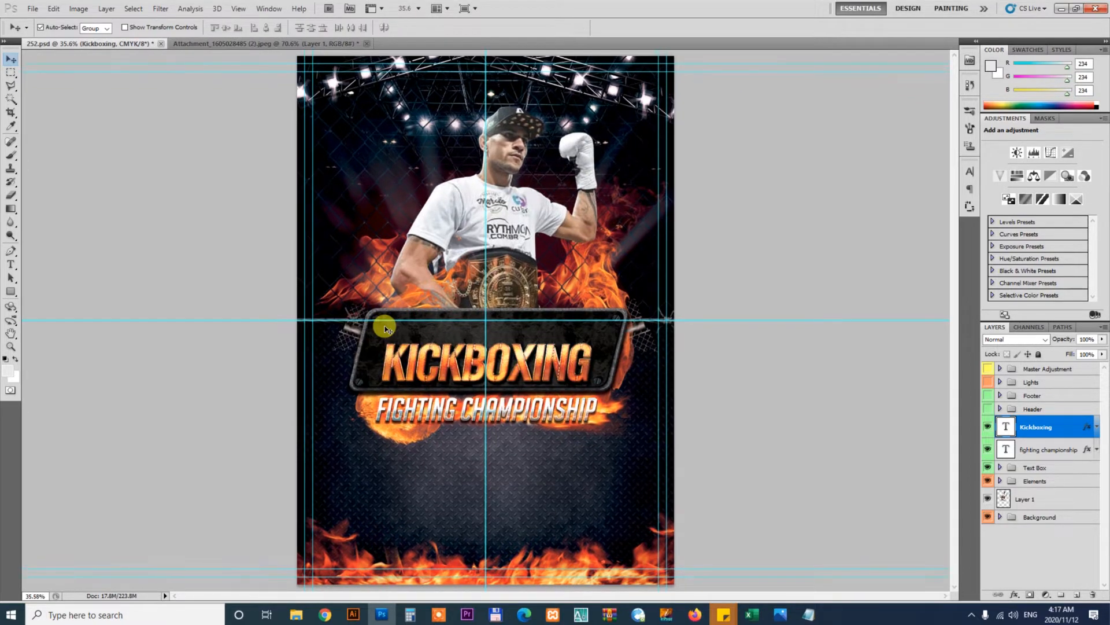
pyautogui.hotkey('ctrl', '+')
pyautogui.hotkey('ctrl', '+')
pyautogui.hotkey('ctrl', '+')
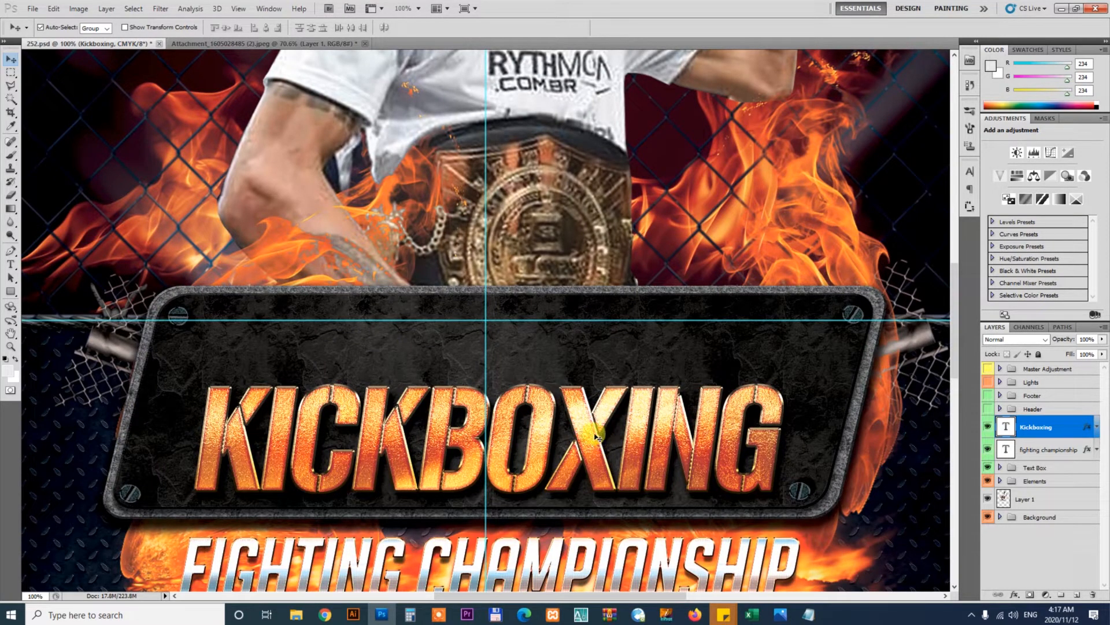
pyautogui.moveTo(596, 436); pyautogui.dragTo(543, 394)
pyautogui.hotkey('ctrl', 't')
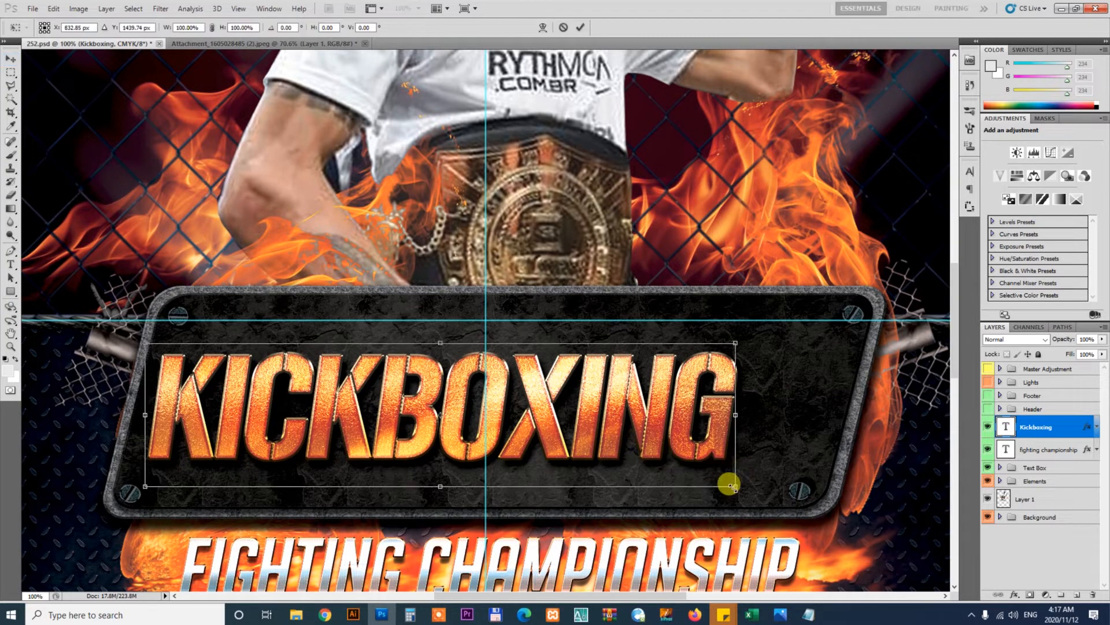
pyautogui.moveTo(732, 485); pyautogui.dragTo(838, 507)
pyautogui.press('Return')
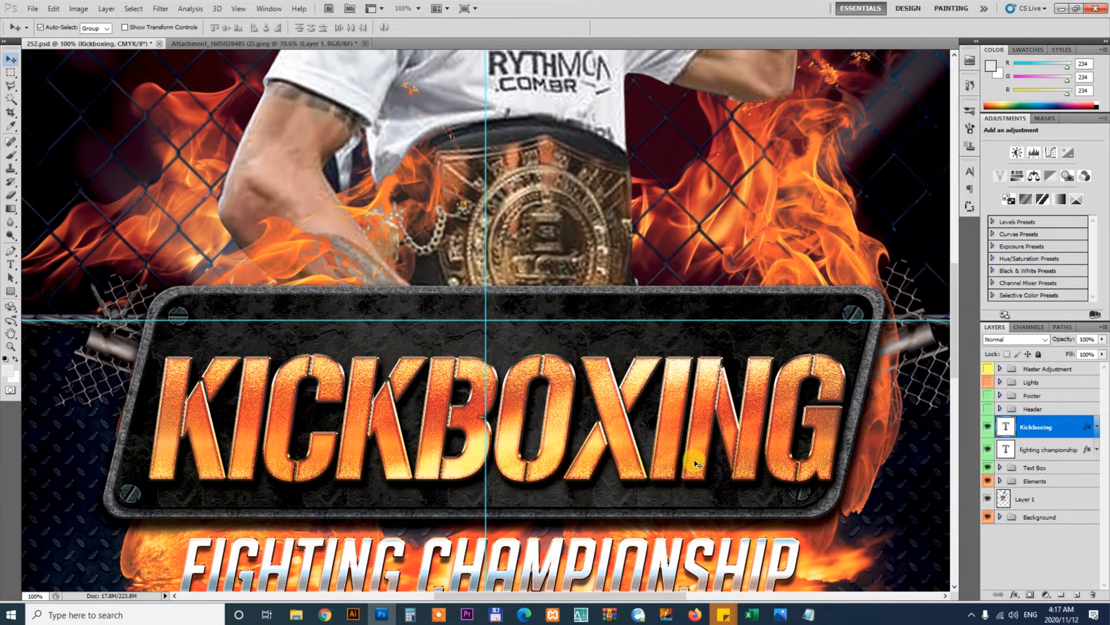
# Nudge the Kickboxing text upward and slightly left to center it in the plate
pyautogui.hotkey('shift', 'Up')
pyautogui.hotkey('shift', 'Up')
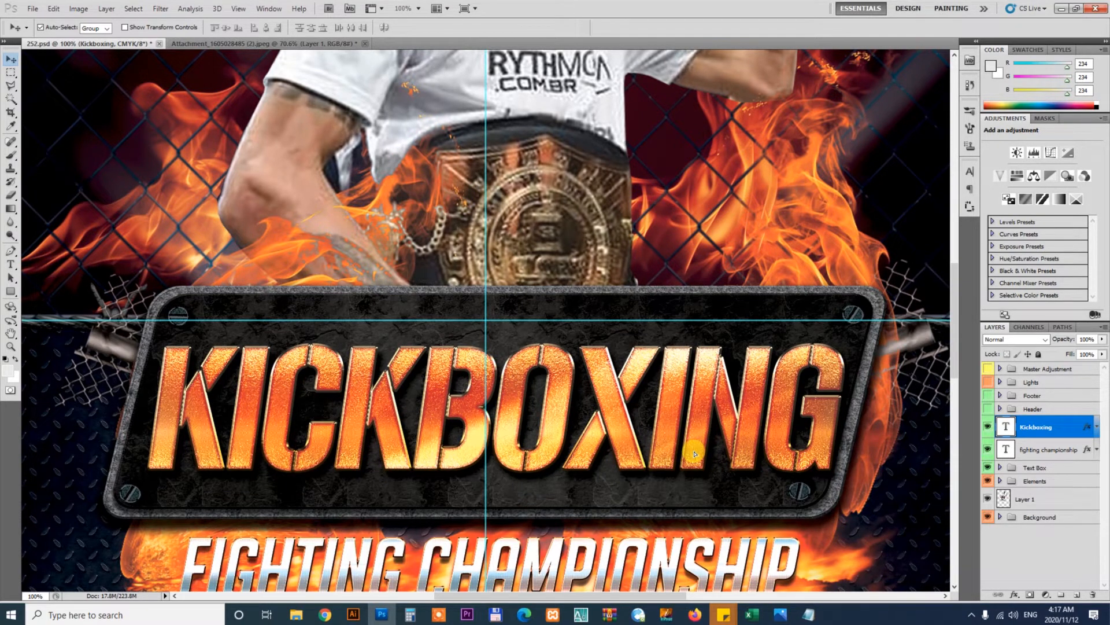
pyautogui.press('Left')
pyautogui.press('Left')
pyautogui.press('Left')
pyautogui.press('Left')
pyautogui.press('Left')
pyautogui.press('Left')
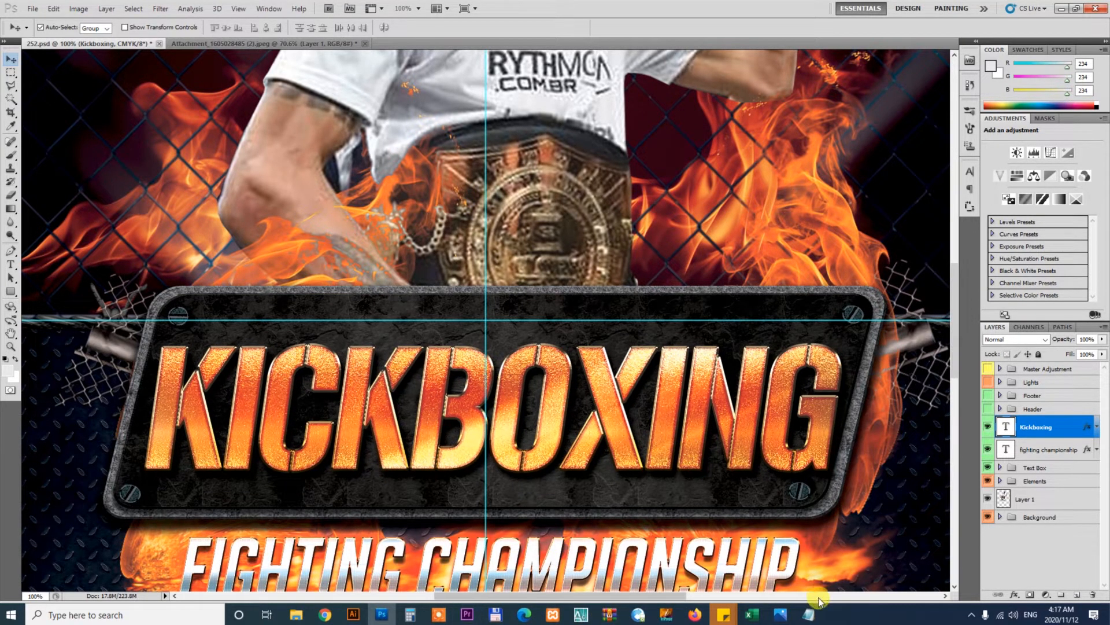
# Copy the phrase "Attention Muay Thai &" from the client's brief
pyautogui.click(812, 616)
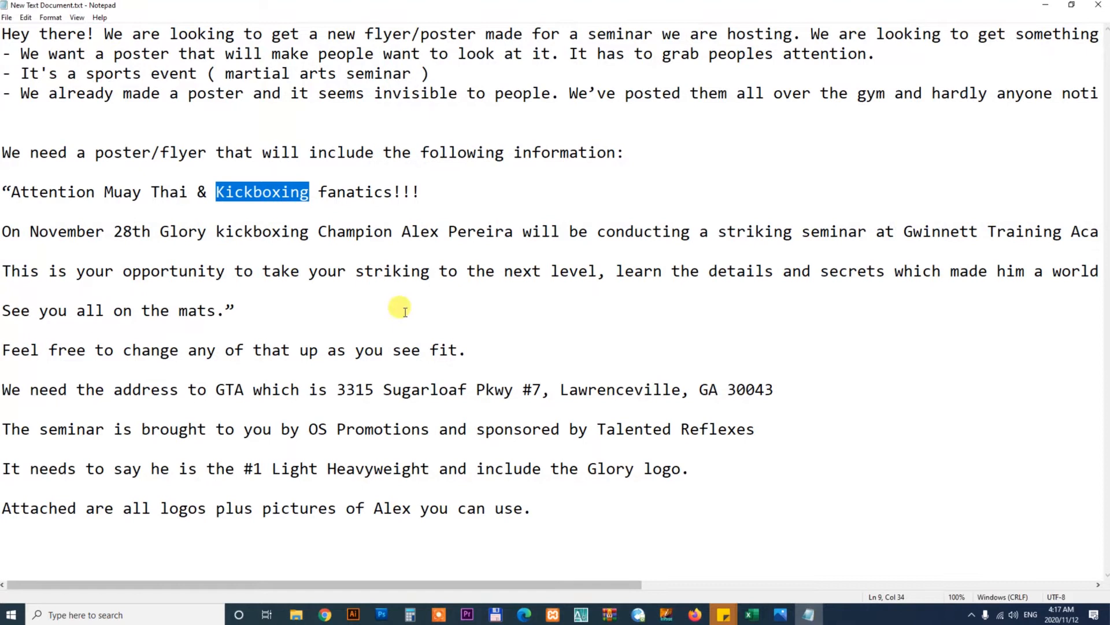
pyautogui.click(198, 213)
pyautogui.moveTo(202, 191); pyautogui.dragTo(16, 191)
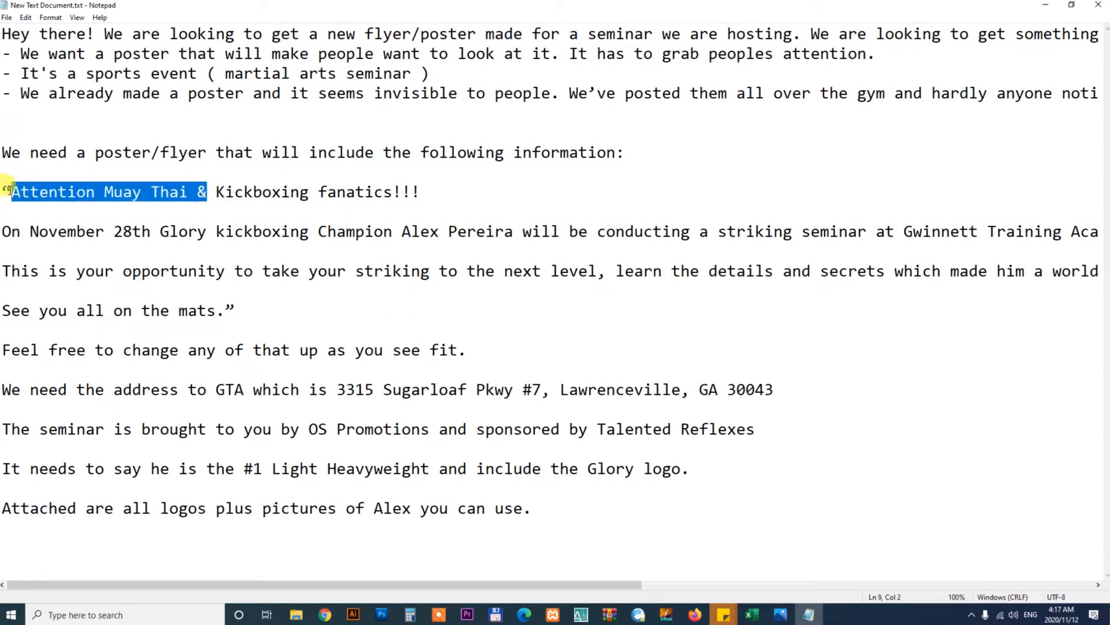
pyautogui.click(1045, 5)
# Duplicate the FIGHTING CHAMPIONSHIP text above the plate and replace its text with Attention Muay Thai &
pyautogui.click(666, 559)
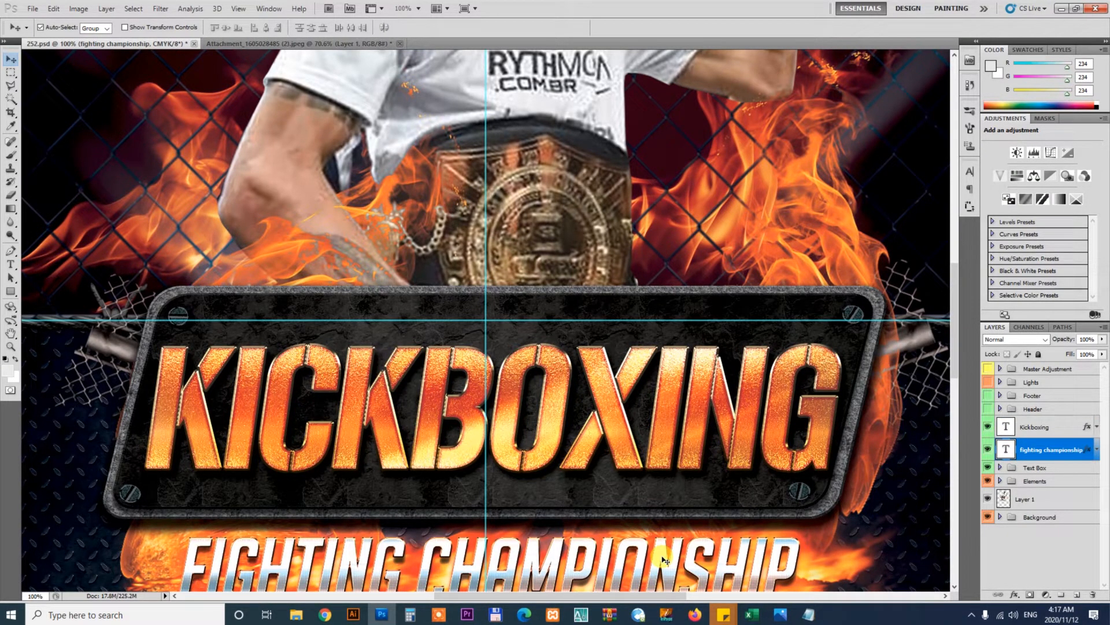
pyautogui.moveTo(659, 554); pyautogui.dragTo(687, 288)
pyautogui.press('t')
pyautogui.click(620, 295)
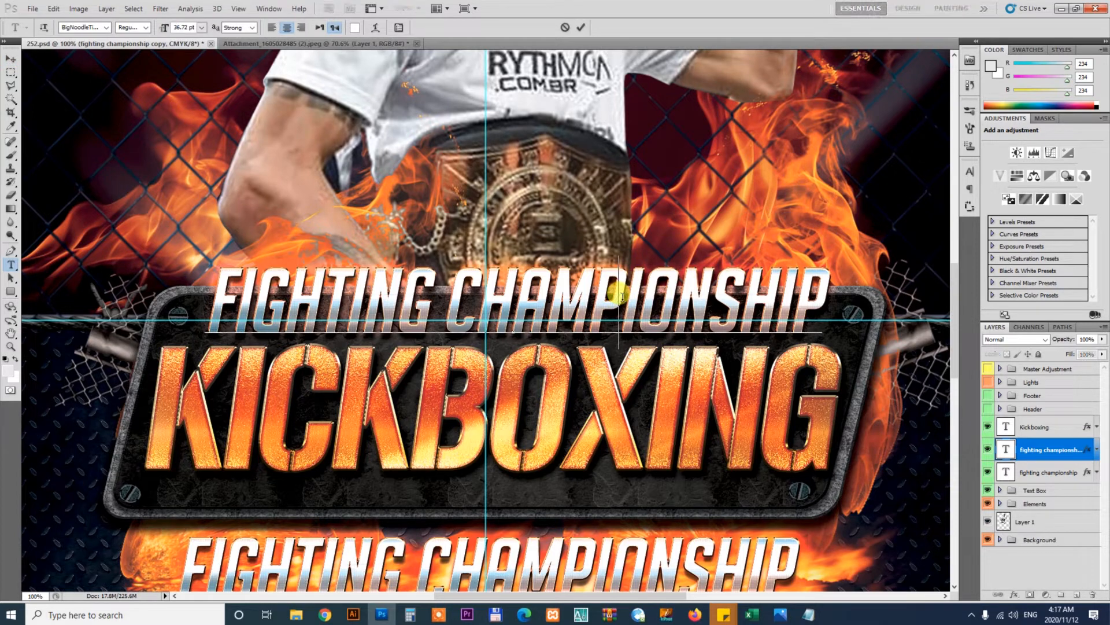
pyautogui.hotkey('ctrl', 'a')
pyautogui.press('Right')
pyautogui.hotkey('ctrl', 'a')
pyautogui.write('ATTENTION MUAY THAI &')
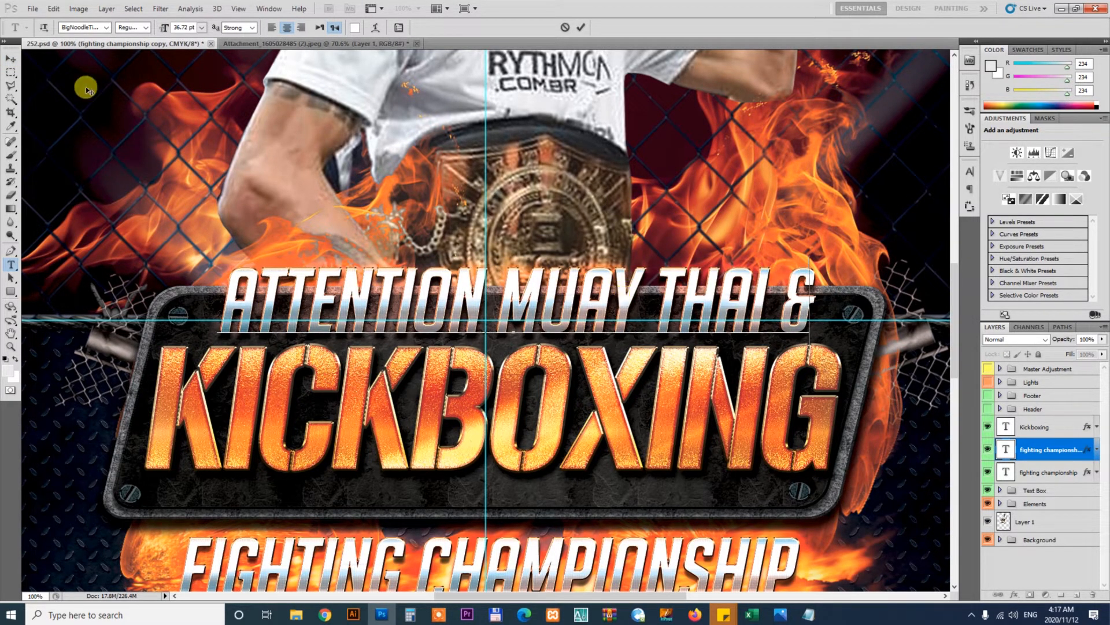
pyautogui.click(11, 59)
# Examine the fire, fence and barbed wire layers inside the Elements group
pyautogui.scroll(-2, 689, 466)
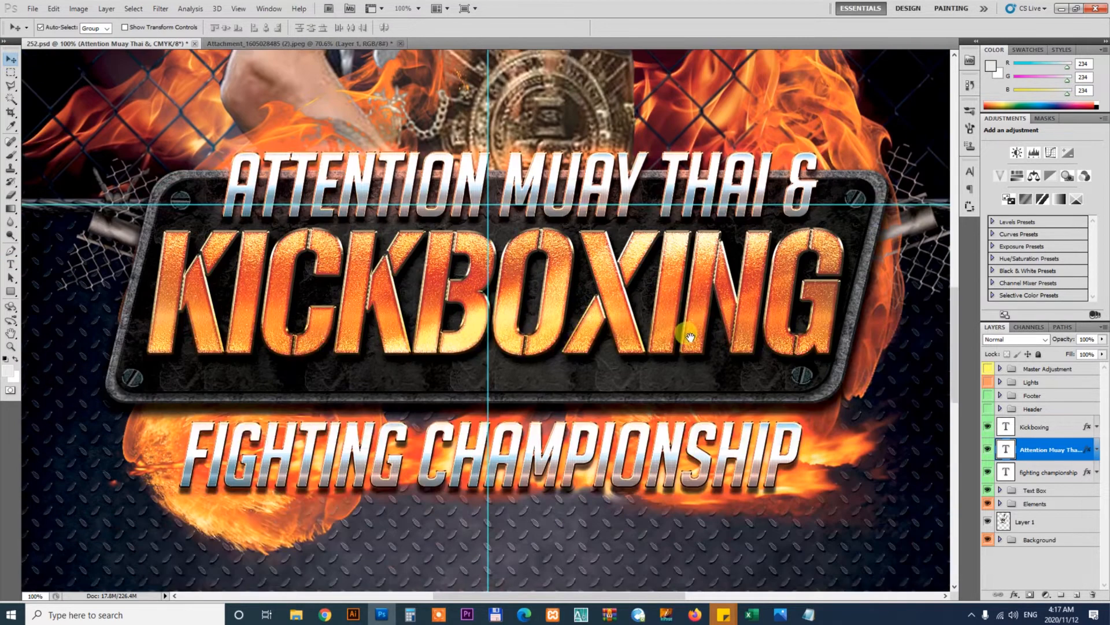
pyautogui.click(827, 457)
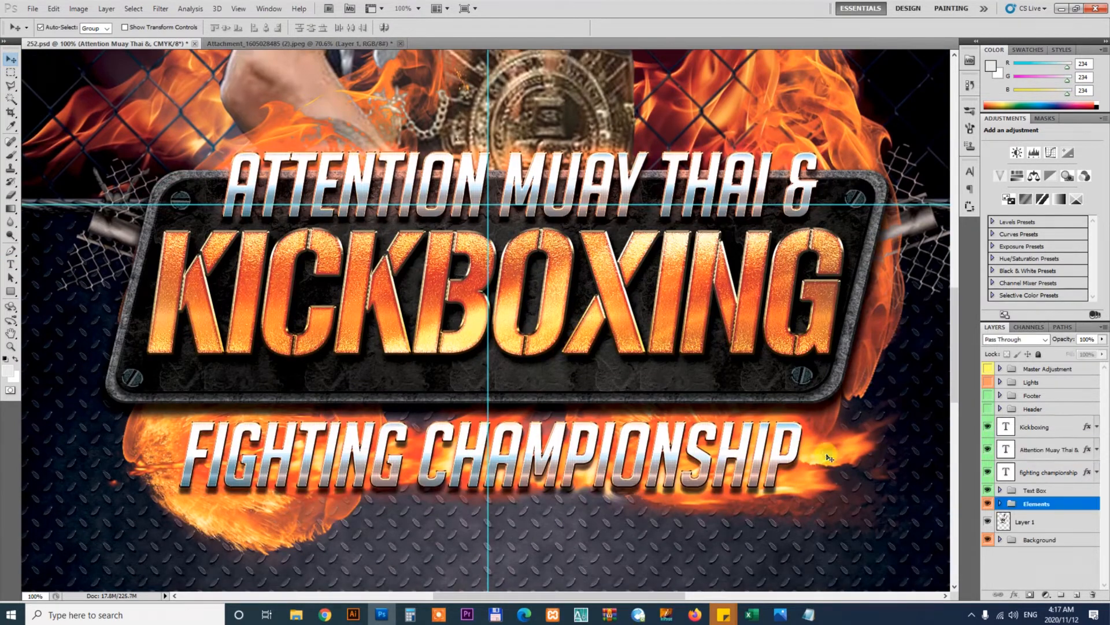
pyautogui.rightClick(1041, 506)
pyautogui.click(1036, 385)
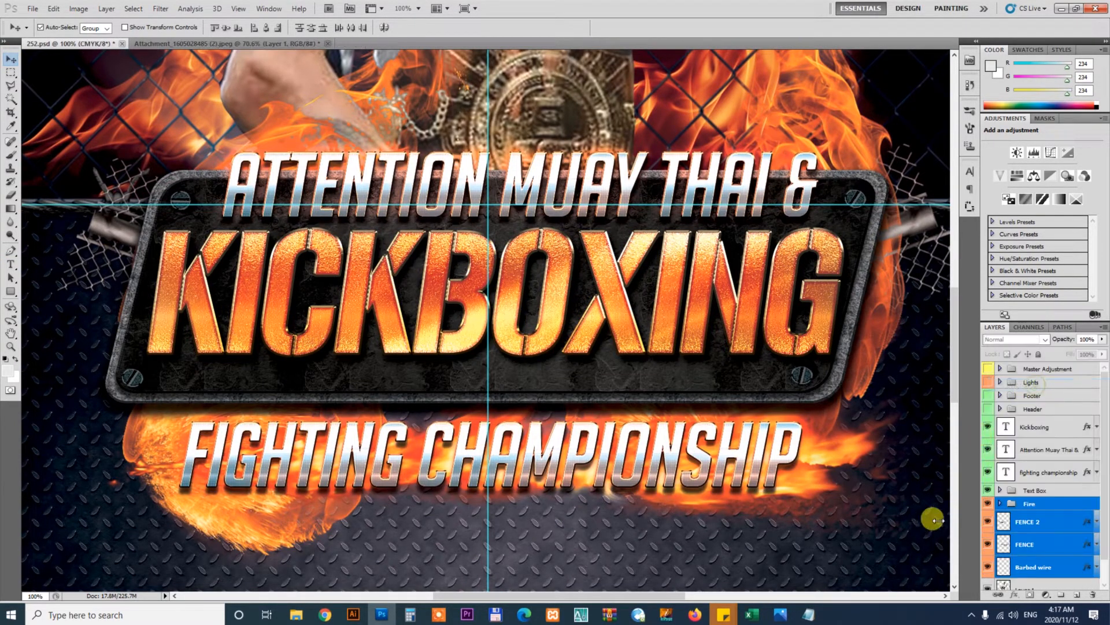
pyautogui.click(861, 562)
pyautogui.click(844, 447)
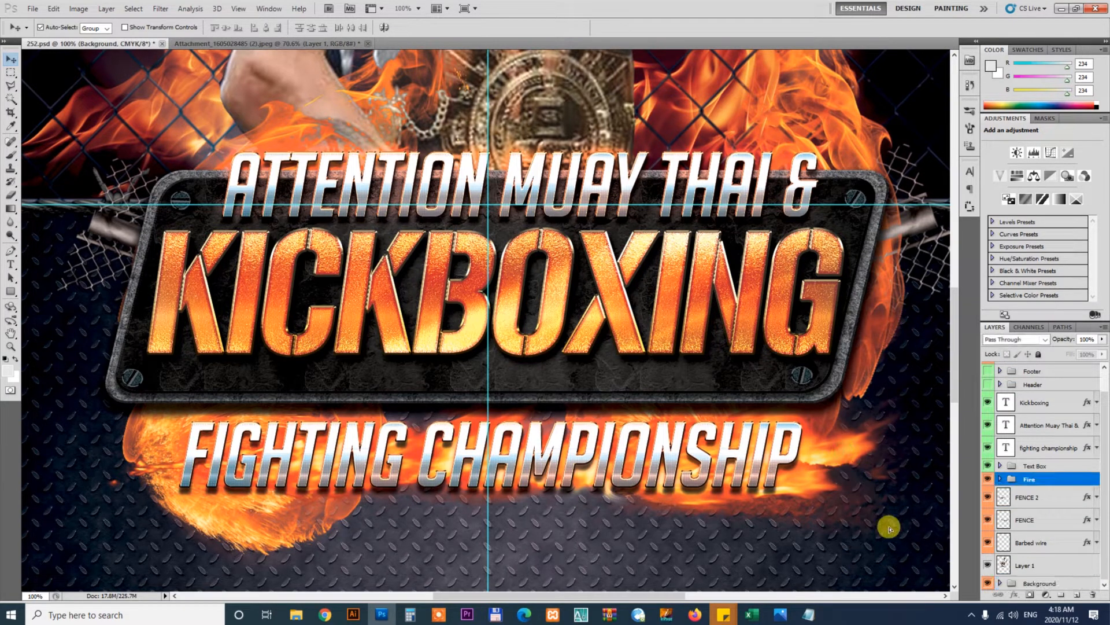
pyautogui.moveTo(905, 534); pyautogui.dragTo(906, 539)
pyautogui.hotkey('ctrl', '-')
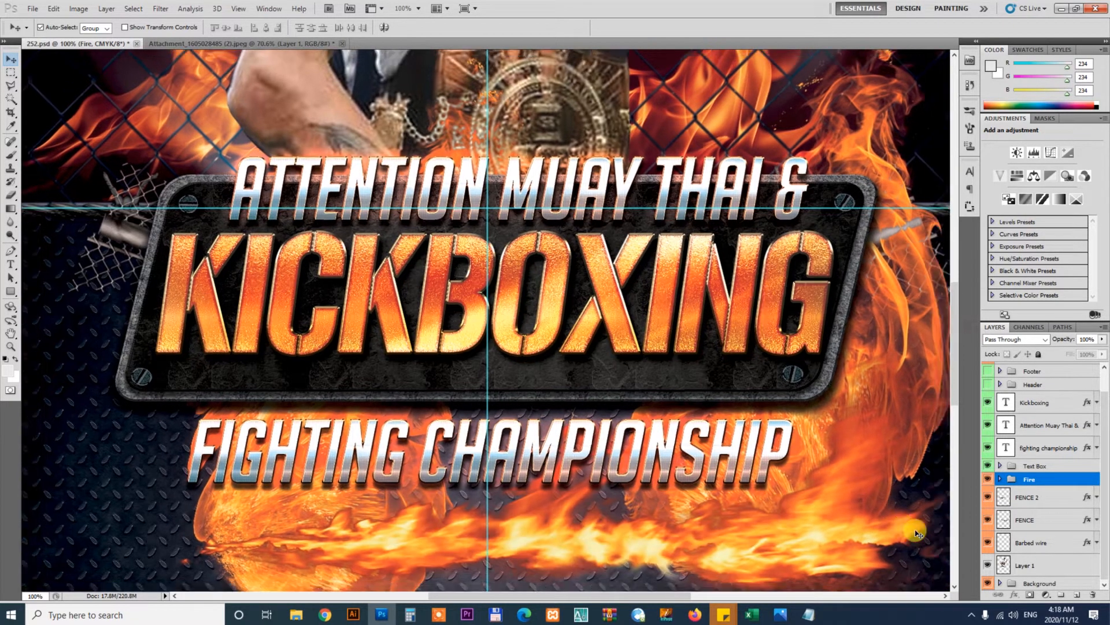
pyautogui.click(914, 483)
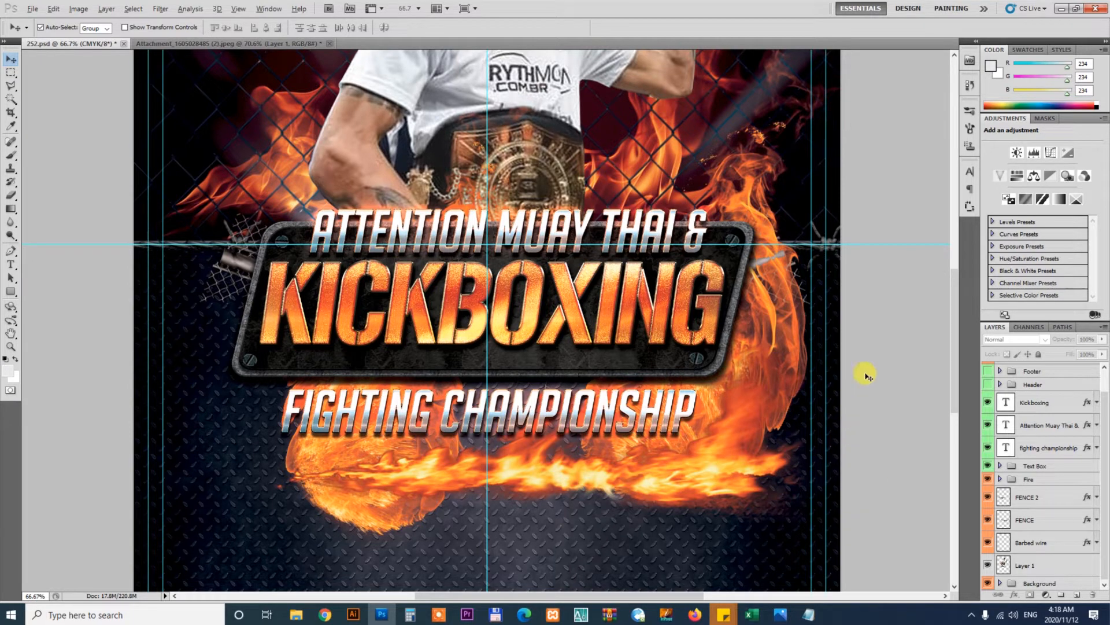
pyautogui.hotkey('ctrl', '+')
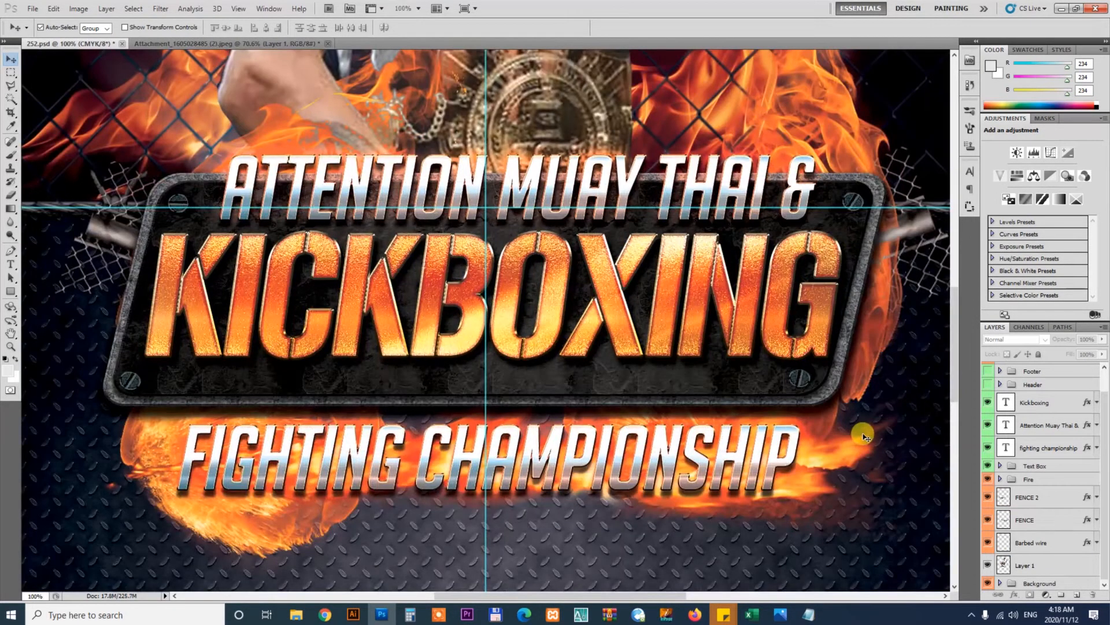
pyautogui.click(835, 448)
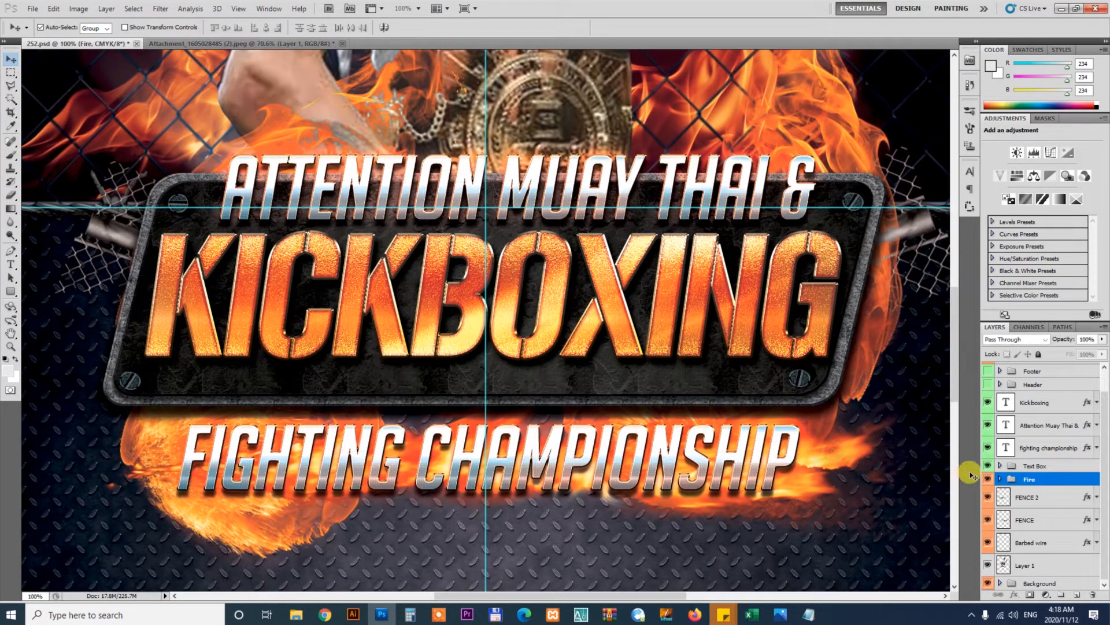
# Try moving the Mid Fire layer lower on the flyer
pyautogui.rightClick(1033, 481)
pyautogui.click(1038, 364)
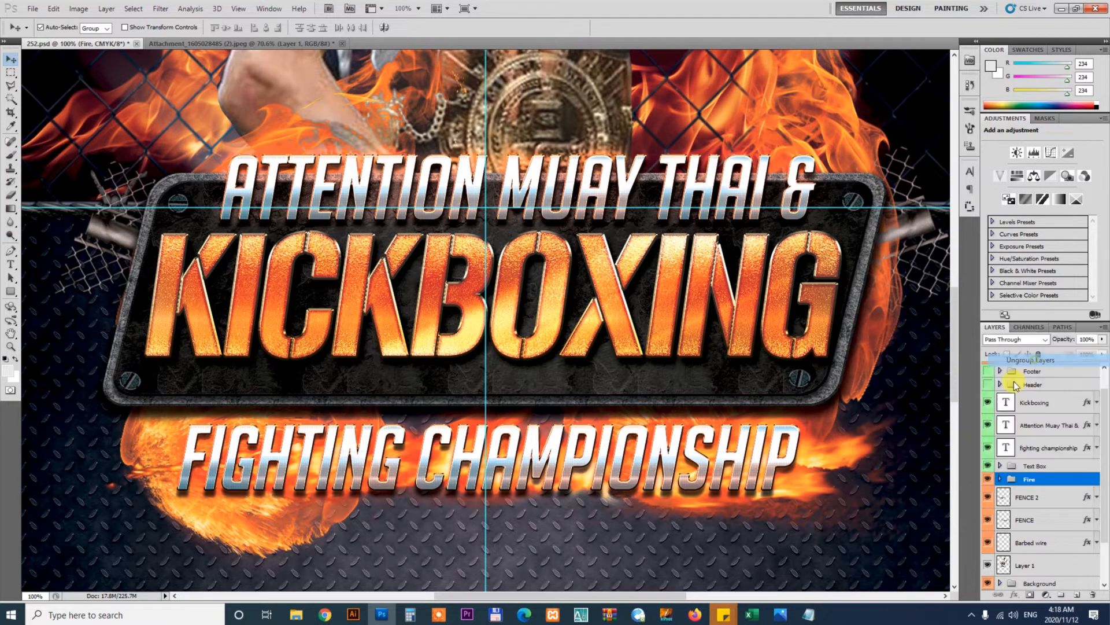
pyautogui.click(904, 547)
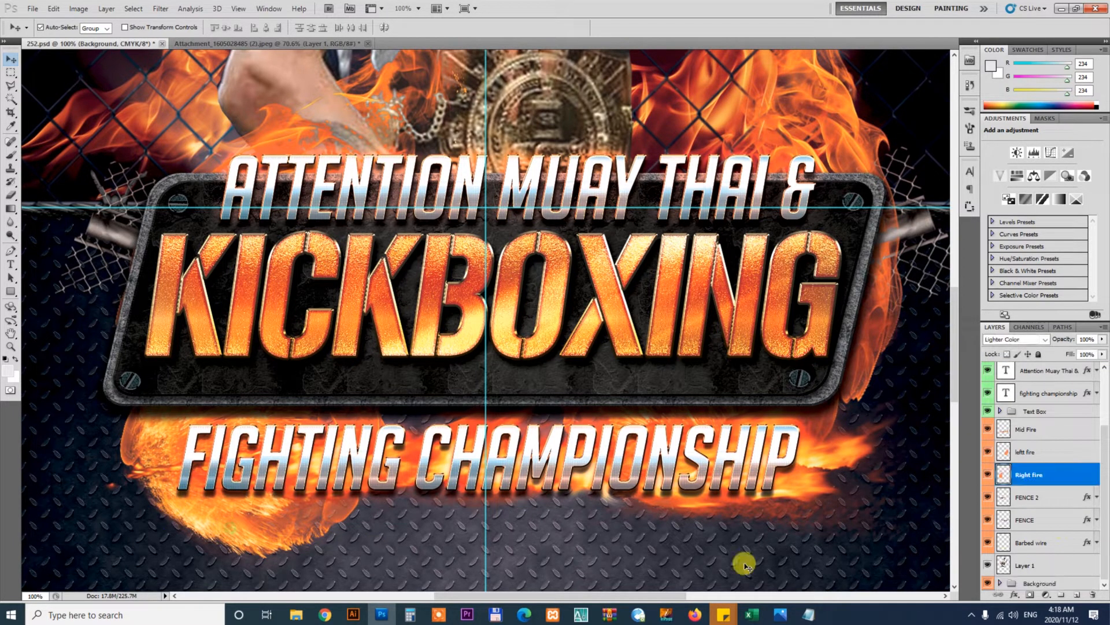
pyautogui.click(847, 454)
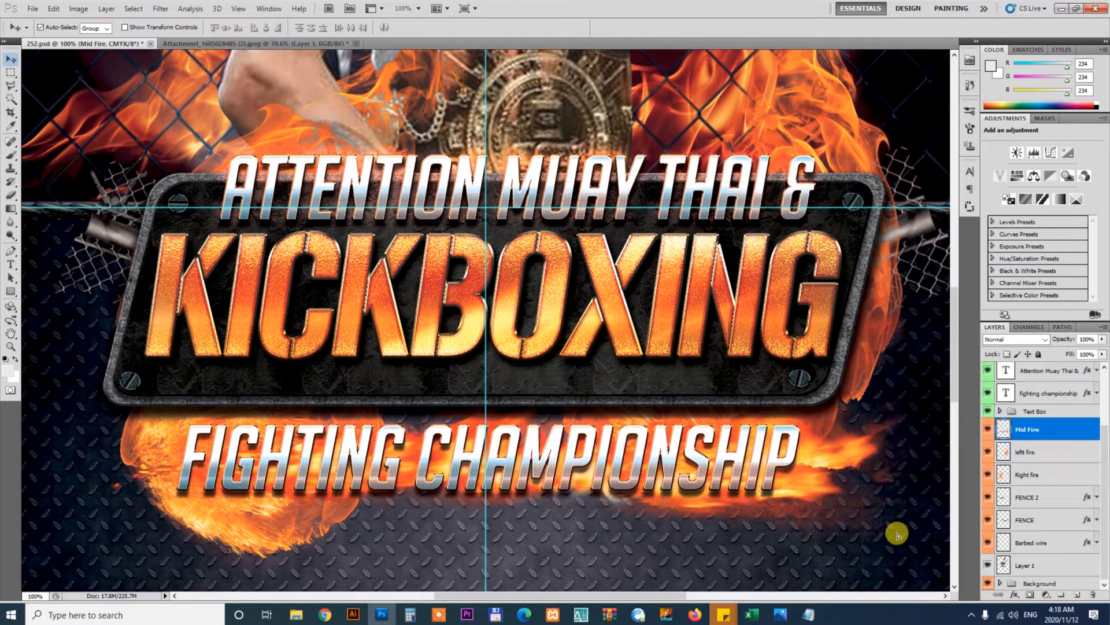
pyautogui.moveTo(898, 535); pyautogui.dragTo(872, 526)
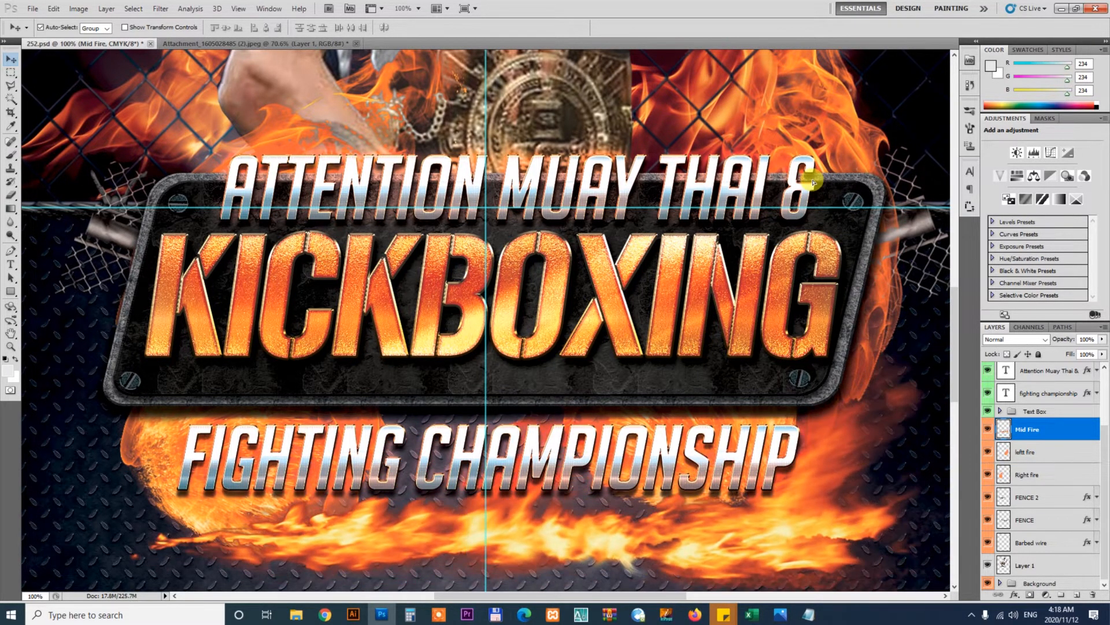
pyautogui.hotkey('ctrl', 'z')
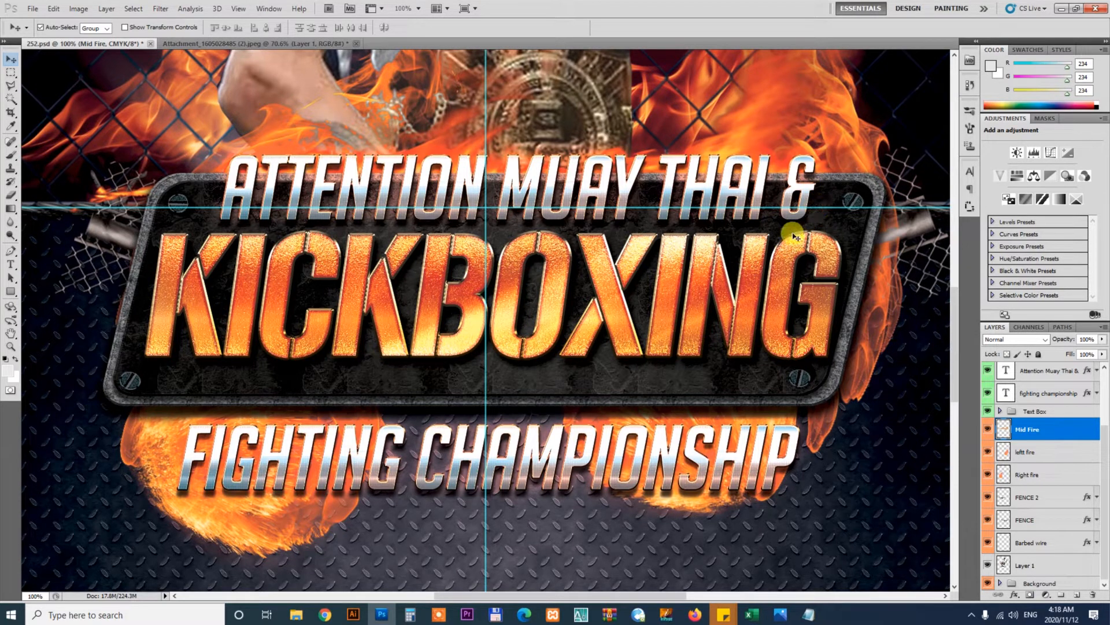
# Try bringing the Mid Fire layer to the front and moving it down under the text
pyautogui.hotkey('ctrl', 'shift', ']')
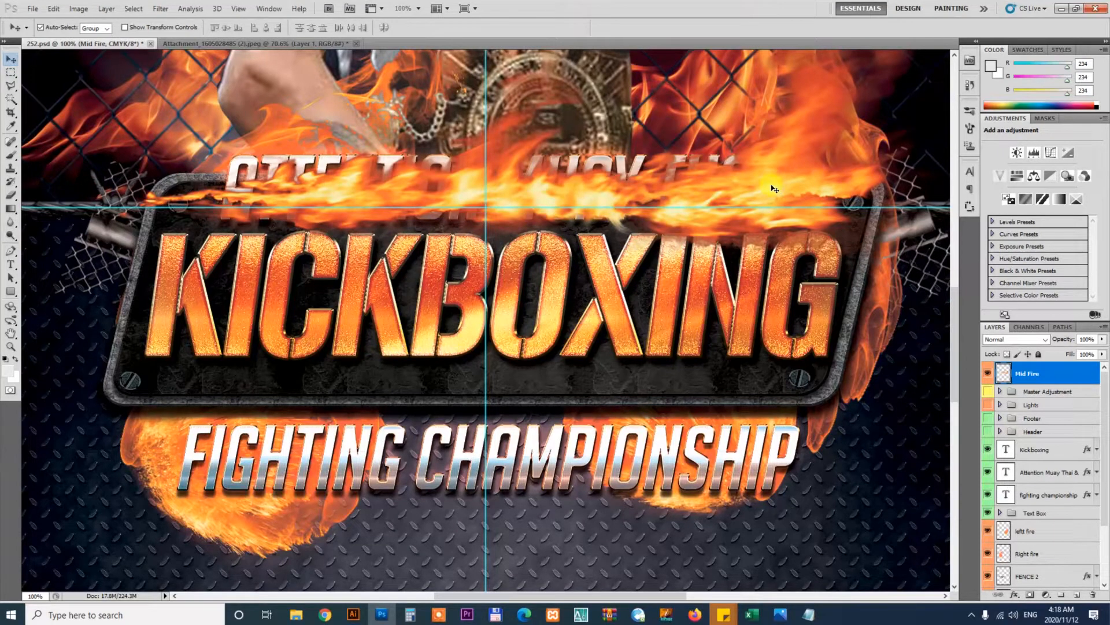
pyautogui.moveTo(774, 188); pyautogui.dragTo(790, 493)
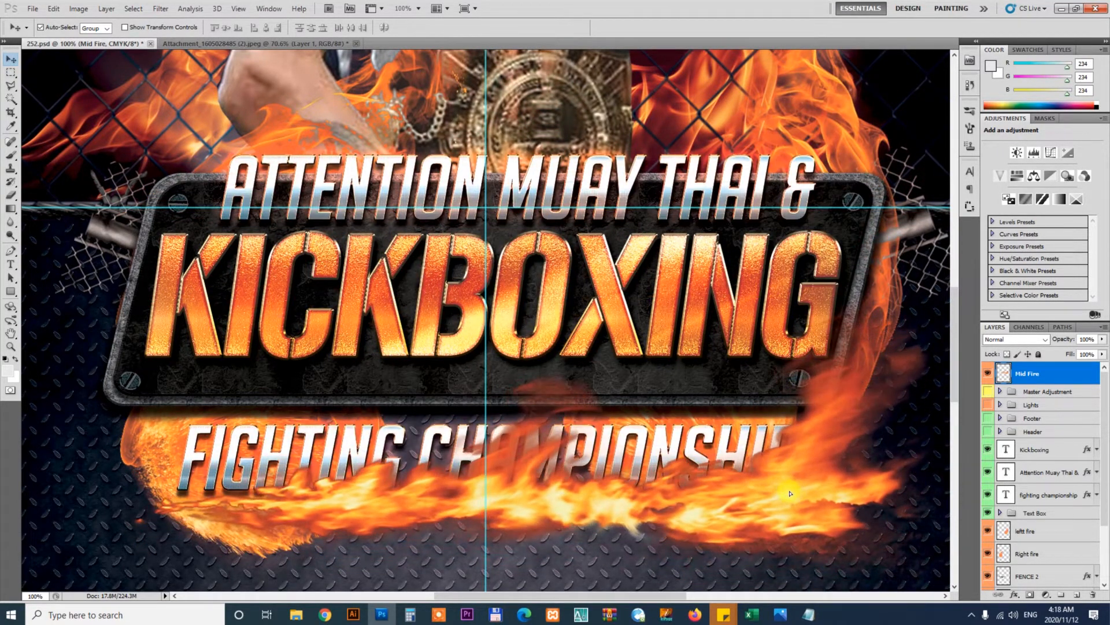
pyautogui.hotkey('ctrl', 'z')
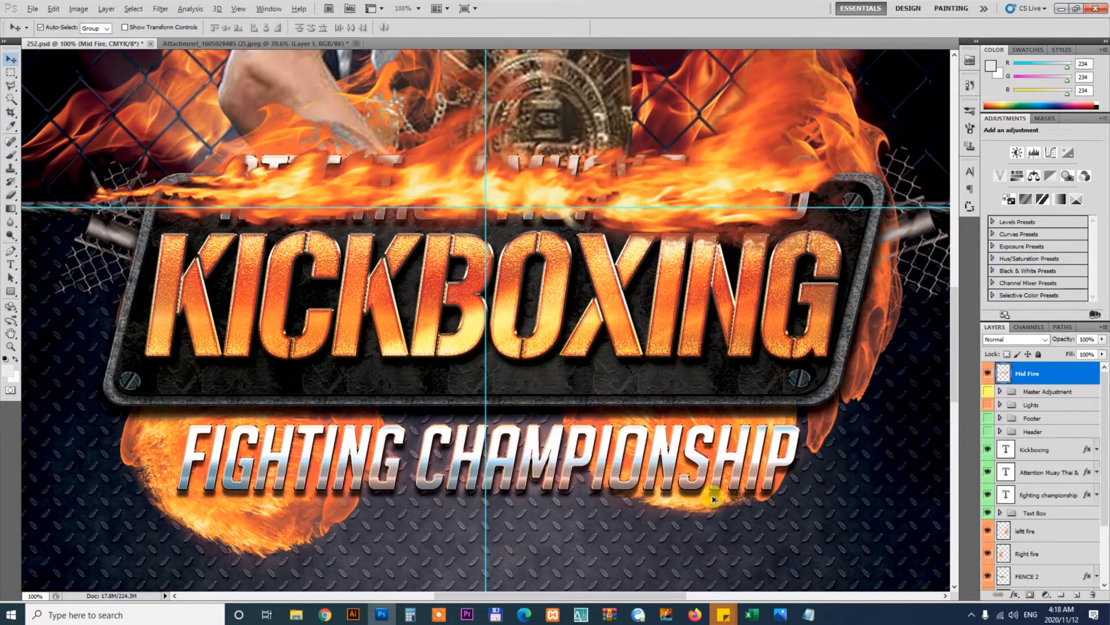
pyautogui.hotkey('ctrl', 'alt', 'z')
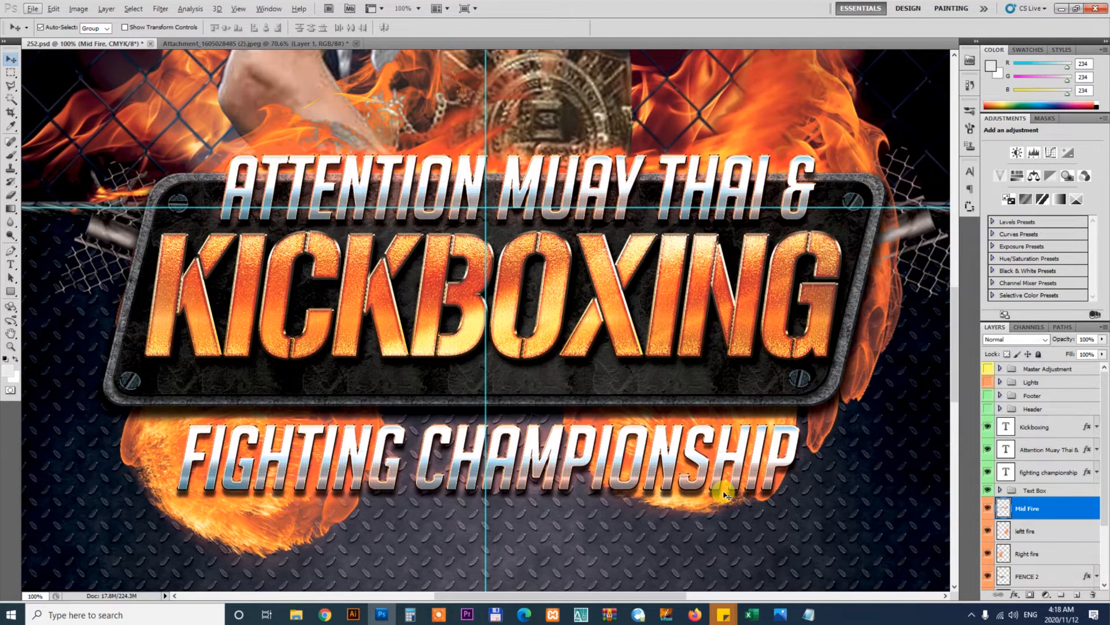
# Ungroup the Text Box layer group
pyautogui.click(825, 504)
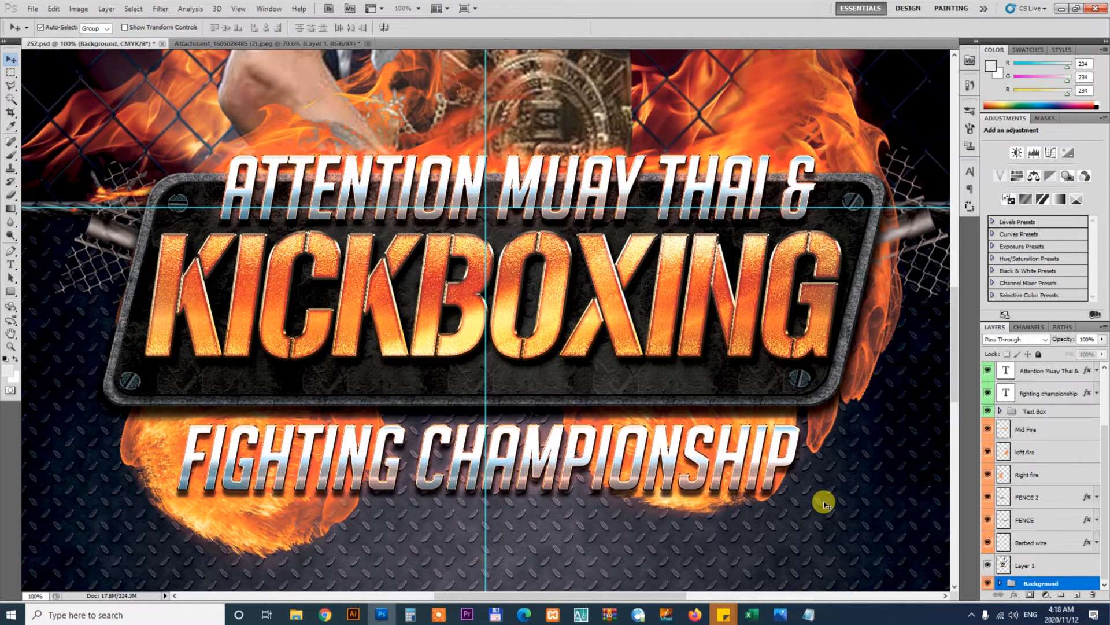
pyautogui.hotkey('ctrl', '-')
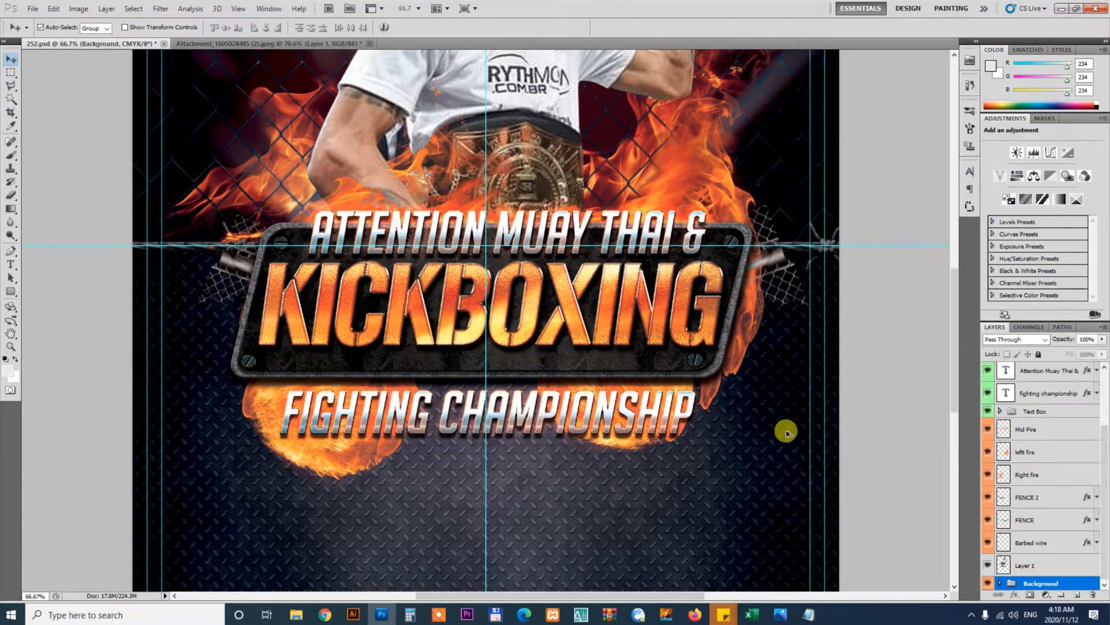
pyautogui.hotkey('ctrl', 'alt', 'z')
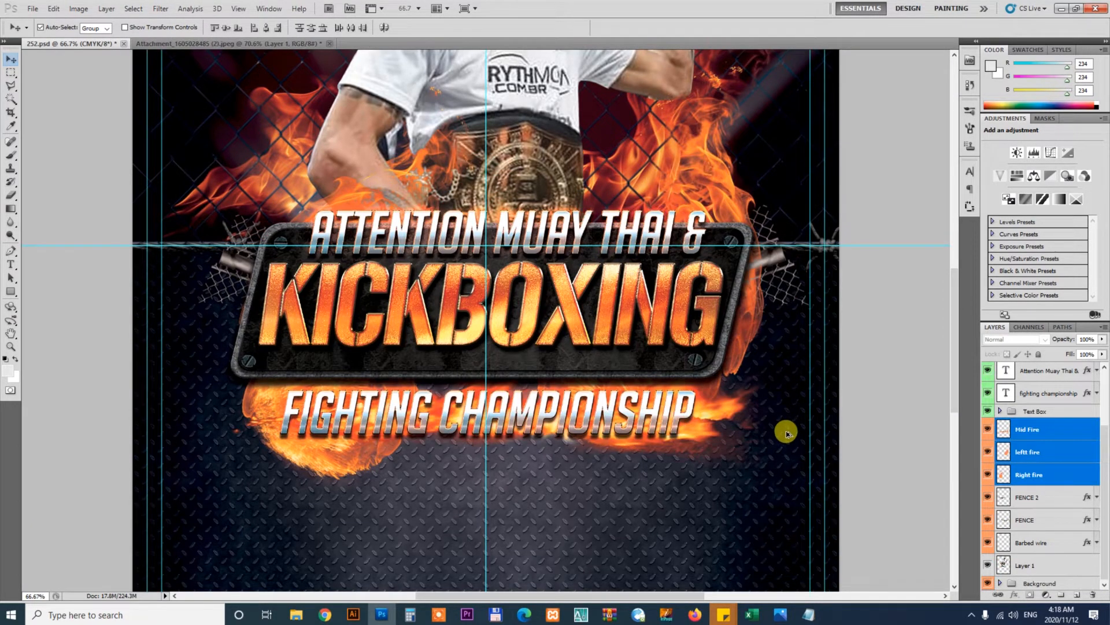
pyautogui.click(765, 473)
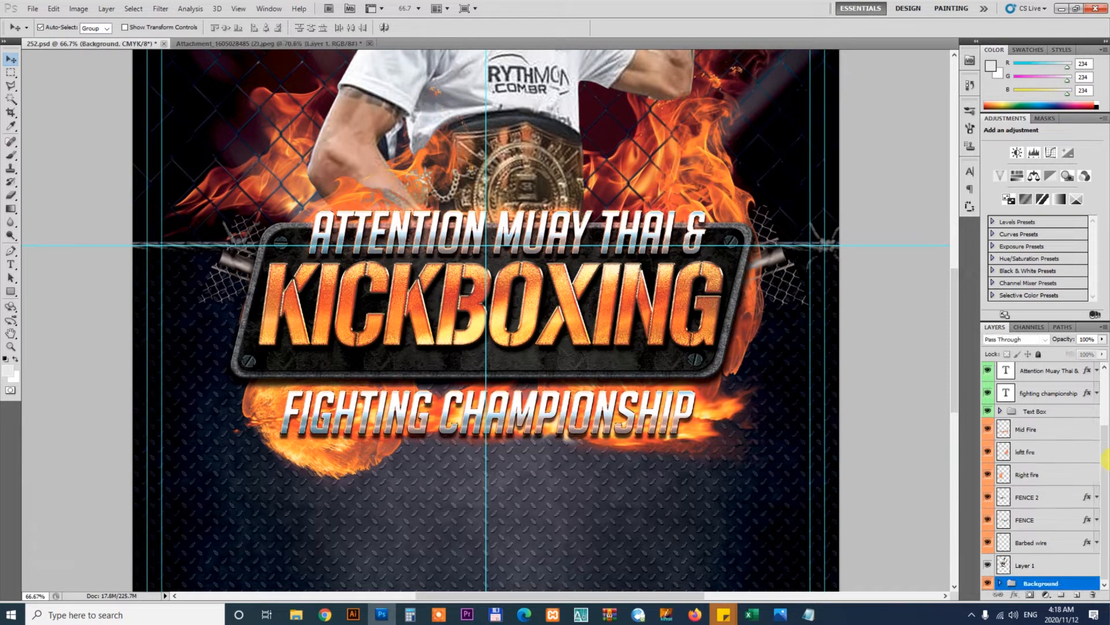
pyautogui.click(1047, 411)
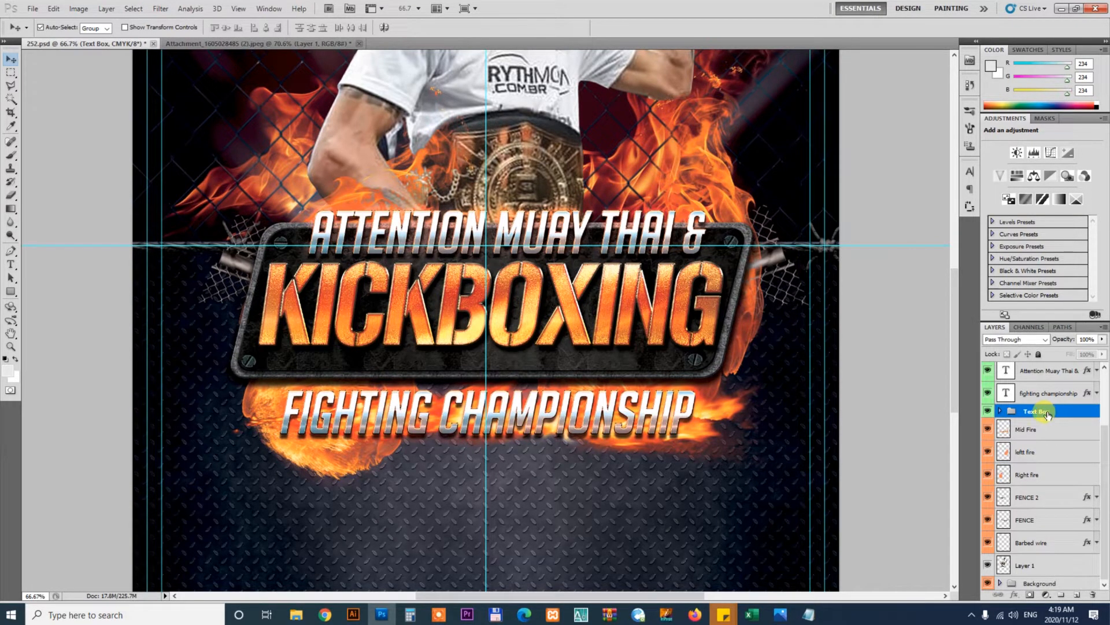
pyautogui.rightClick(1048, 411)
pyautogui.click(1040, 462)
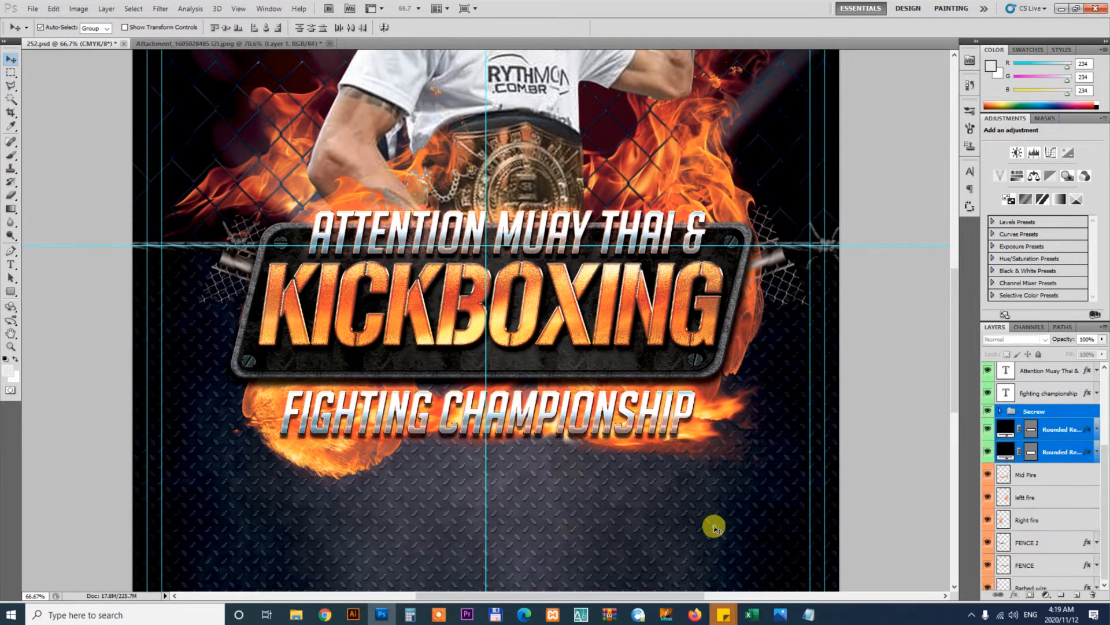
# Try dragging and duplicating the Mid Fire flames below the plate, then remove the copy
pyautogui.click(712, 524)
pyautogui.click(733, 437)
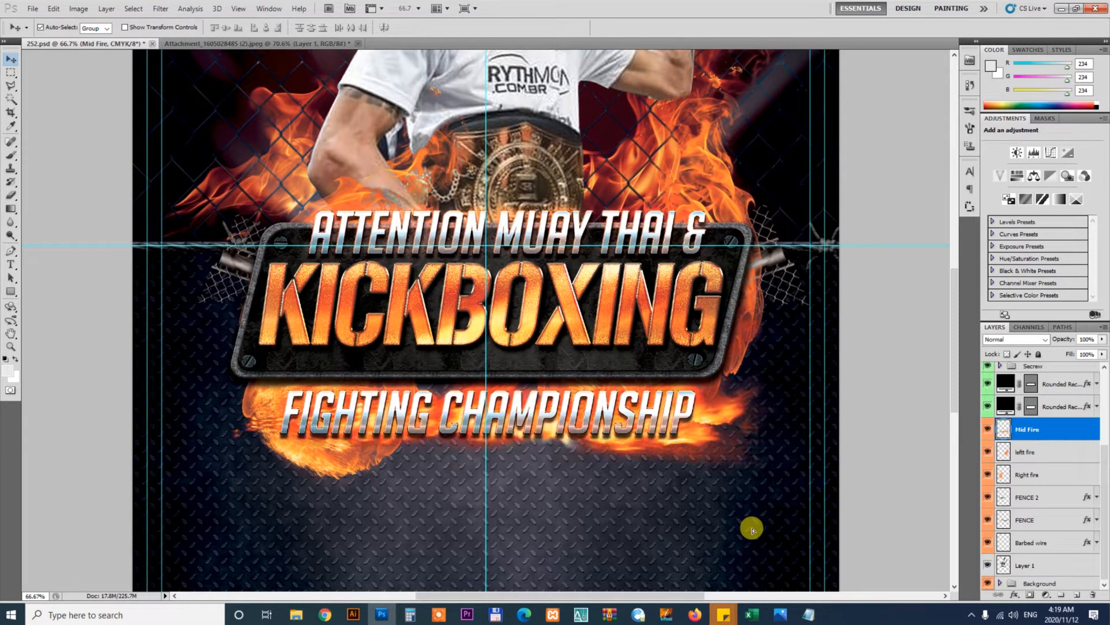
pyautogui.moveTo(752, 529); pyautogui.dragTo(754, 530)
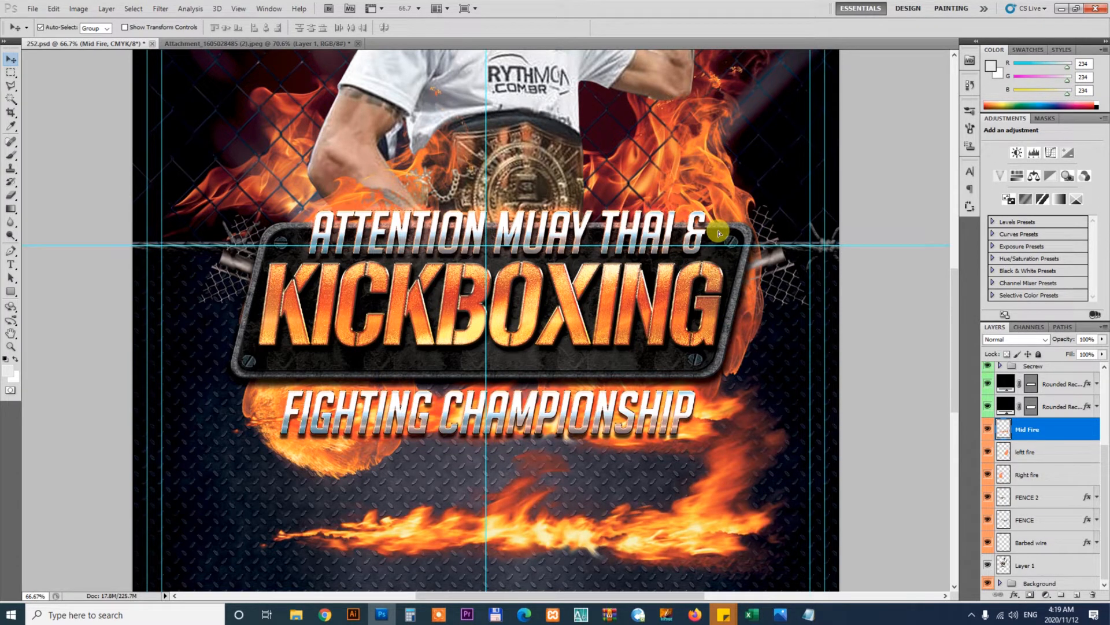
pyautogui.hotkey('ctrl', 'z')
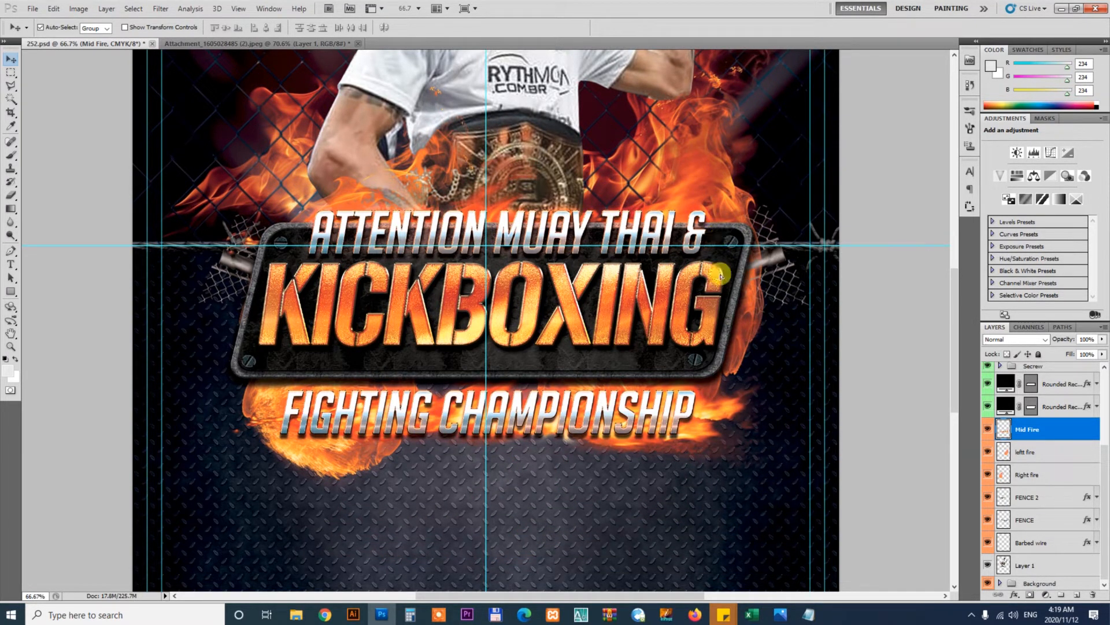
pyautogui.hotkey('ctrl', 'z')
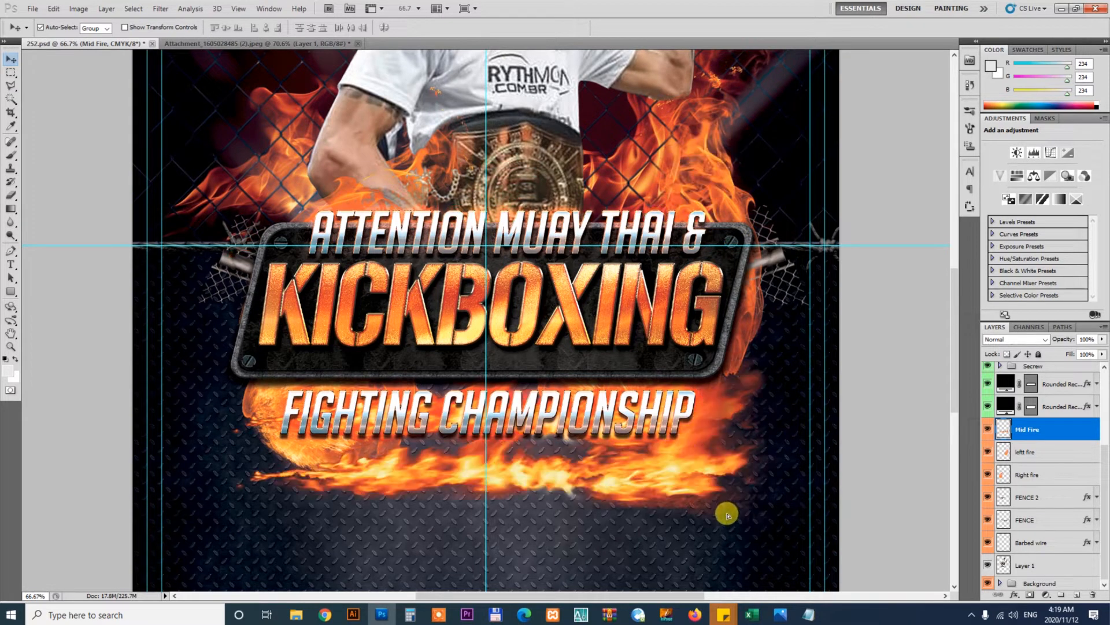
pyautogui.moveTo(728, 515); pyautogui.dragTo(729, 518)
pyautogui.hotkey('ctrl', 'j')
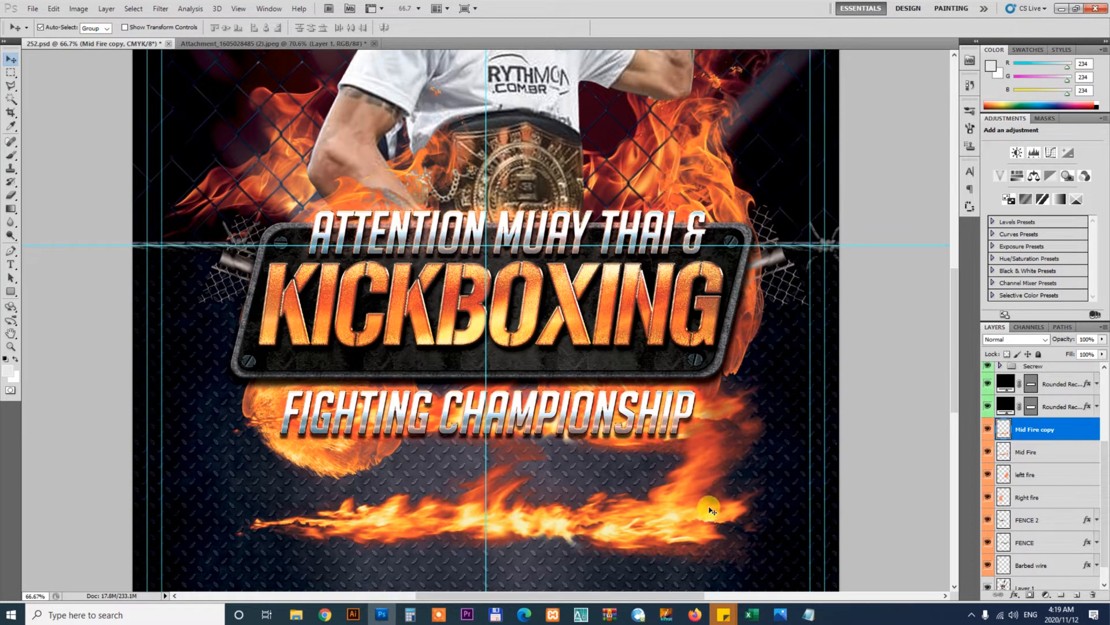
pyautogui.press('Delete')
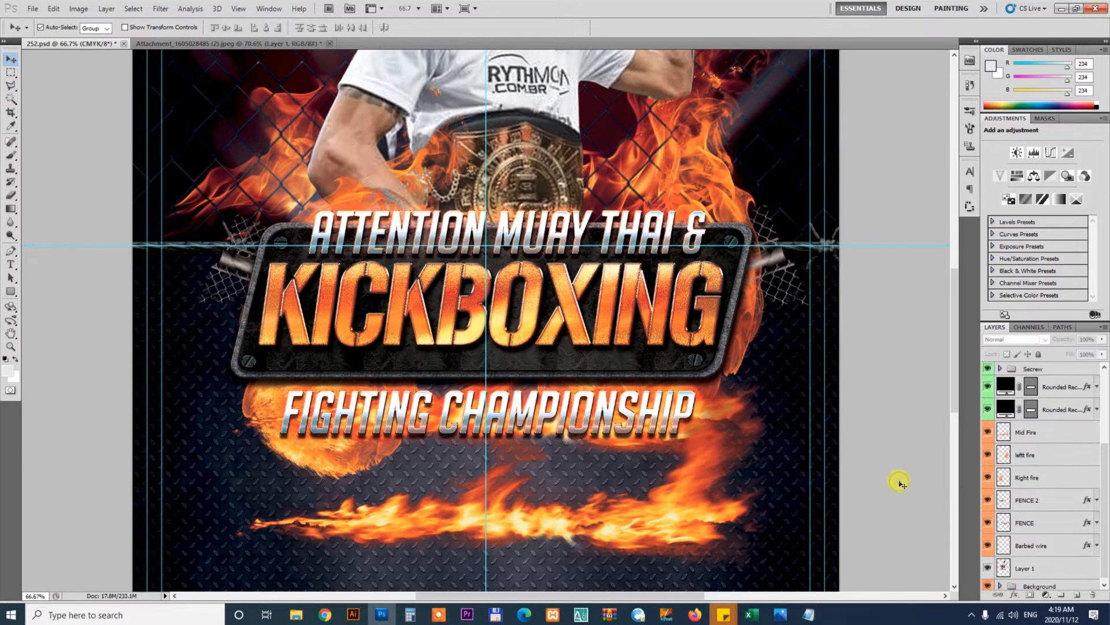
# Duplicate the Mid Fire layer and move the copy up onto the top edge of the title plate
pyautogui.click(725, 414)
pyautogui.hotkey('ctrl', 'j')
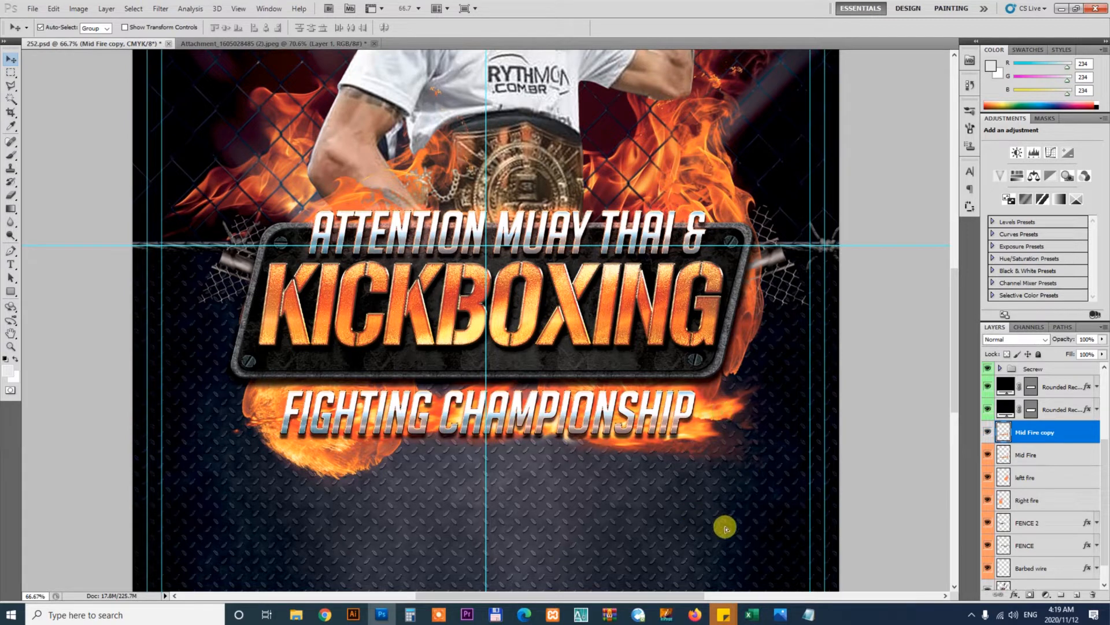
pyautogui.hotkey('shift', 'Right')
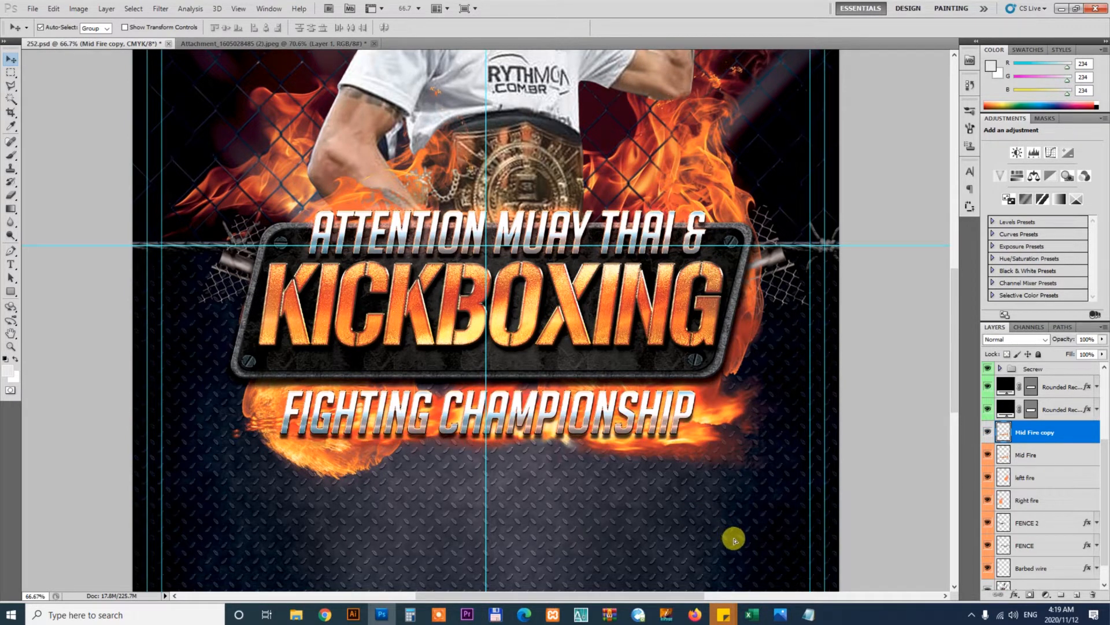
pyautogui.moveTo(734, 540); pyautogui.dragTo(722, 228)
# Restack the Mid Fire copy layer directly below the Attention Muay Thai & text layer
pyautogui.hotkey('ctrl', 'shift', ']')
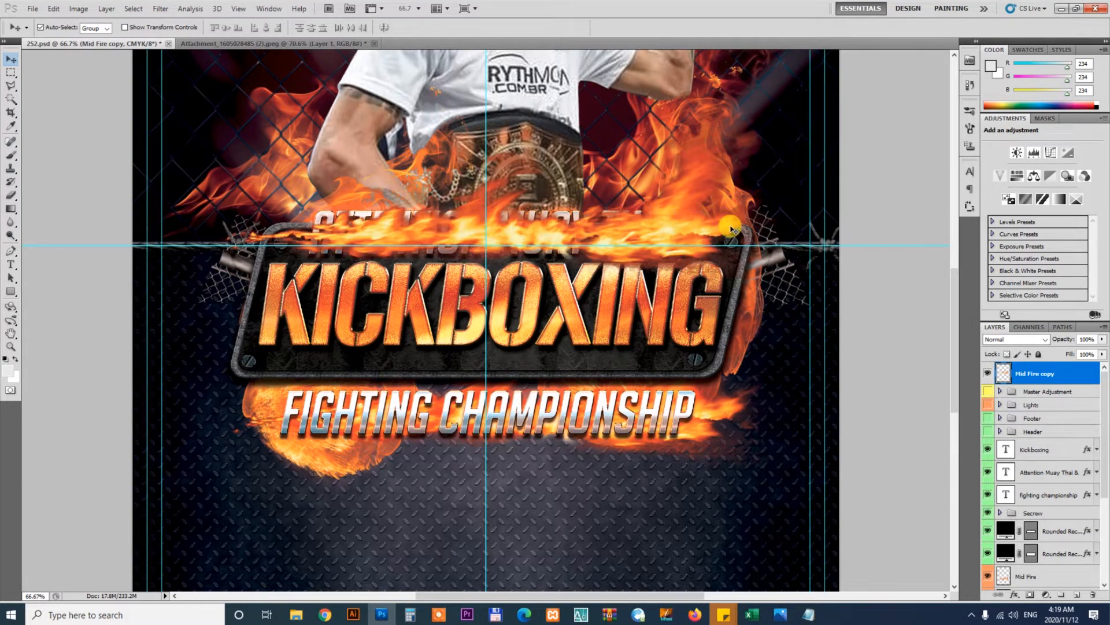
pyautogui.hotkey('ctrl', '[')
pyautogui.hotkey('ctrl', '[')
pyautogui.hotkey('ctrl', '[')
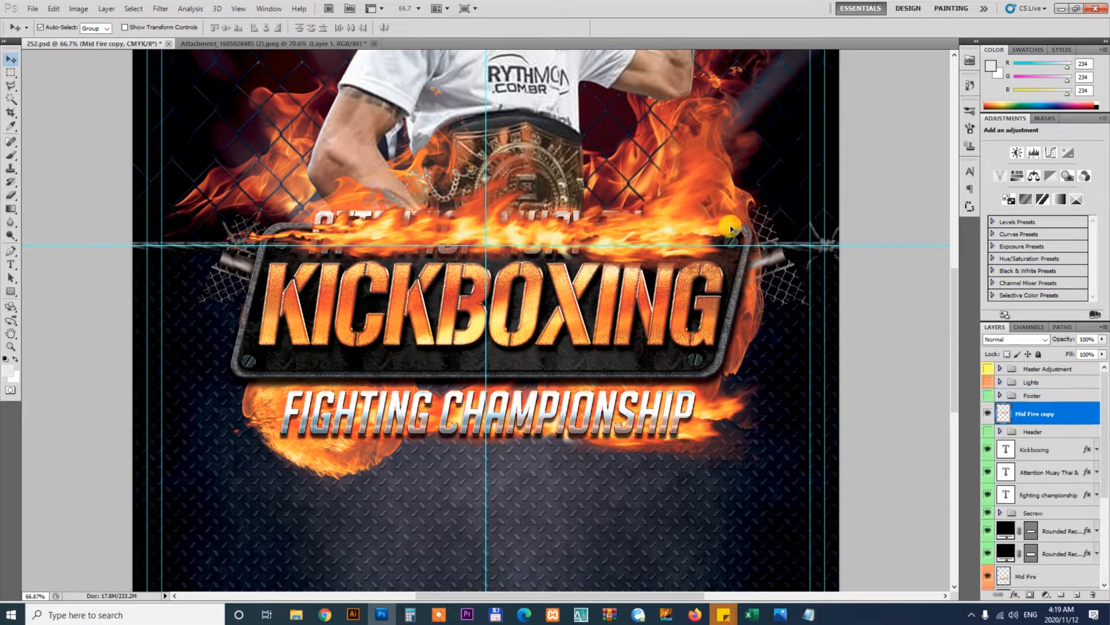
pyautogui.hotkey('ctrl', '[')
pyautogui.hotkey('ctrl', '[')
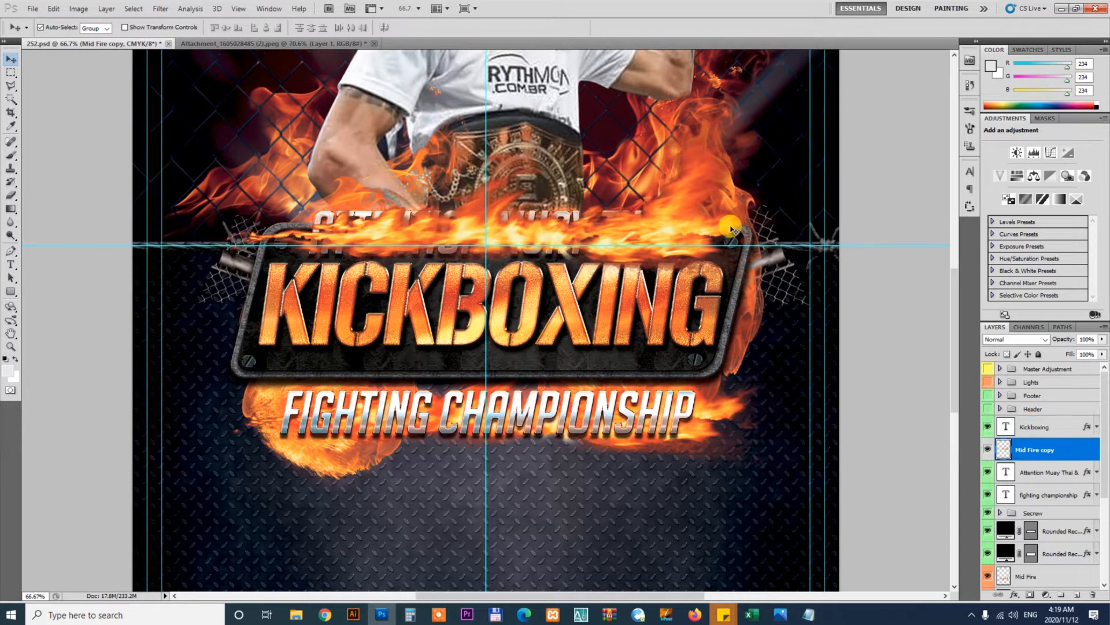
pyautogui.hotkey('ctrl', '[')
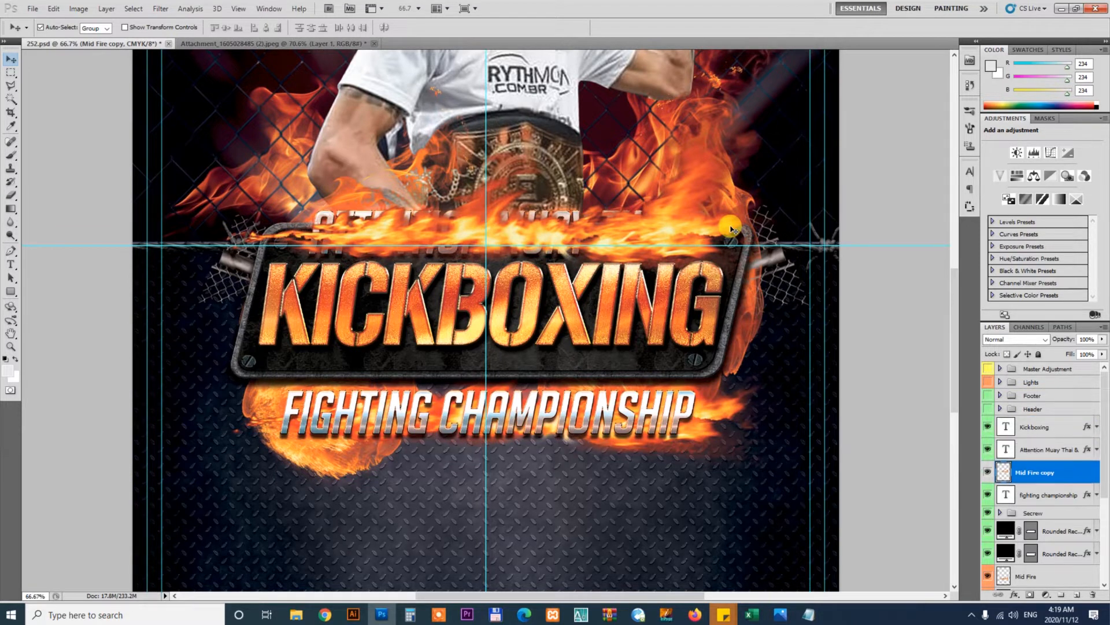
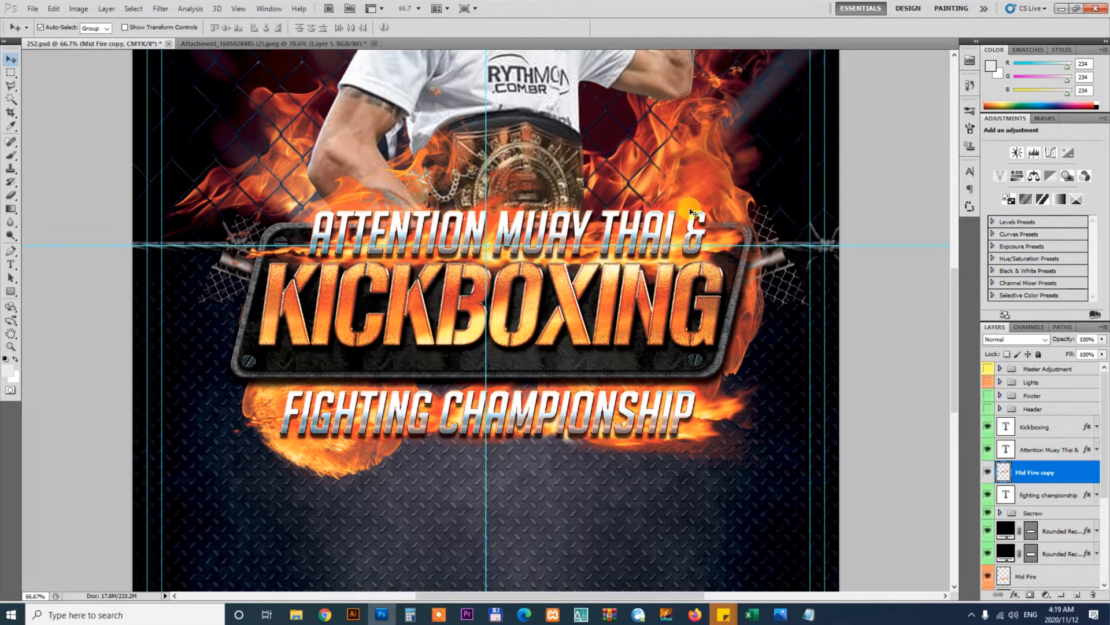
# Zoom in on the title plate and nudge the KICKBOXING text slightly into place
pyautogui.press('z')
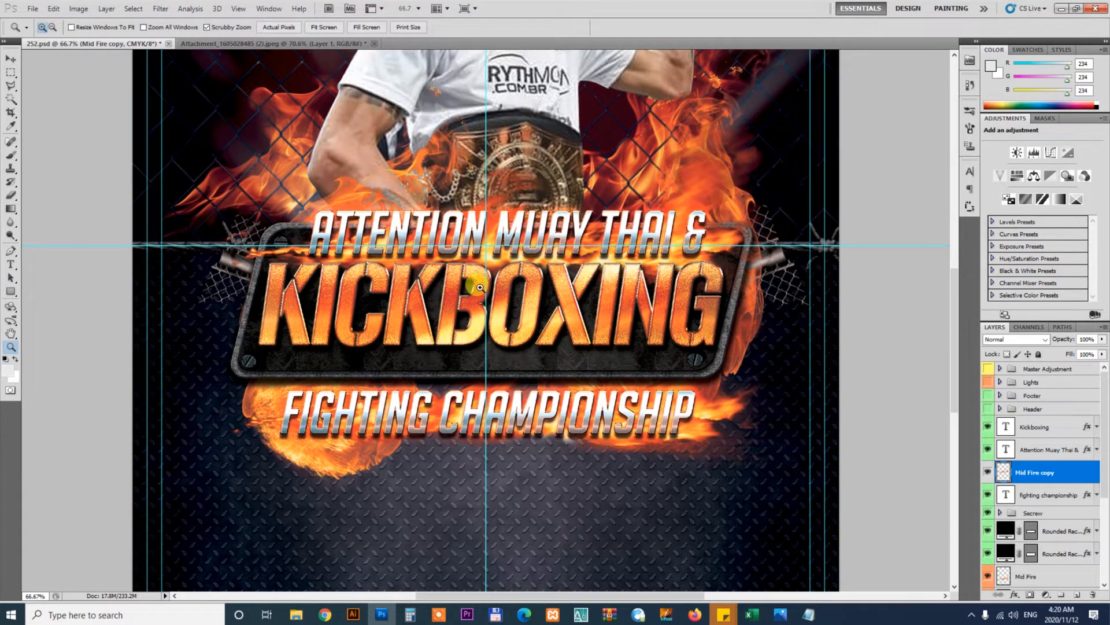
pyautogui.moveTo(505, 296)
pyautogui.mouseDown()
pyautogui.moveTo(525, 320)
pyautogui.moveTo(518, 313)
pyautogui.mouseUp()
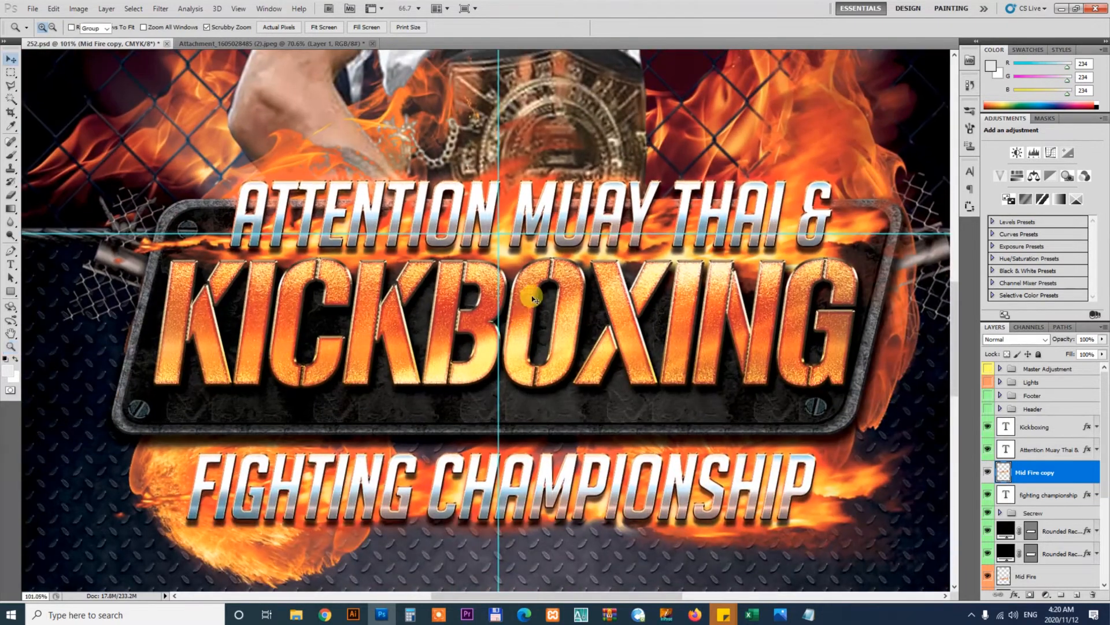
pyautogui.press('v')
pyautogui.click(585, 481)
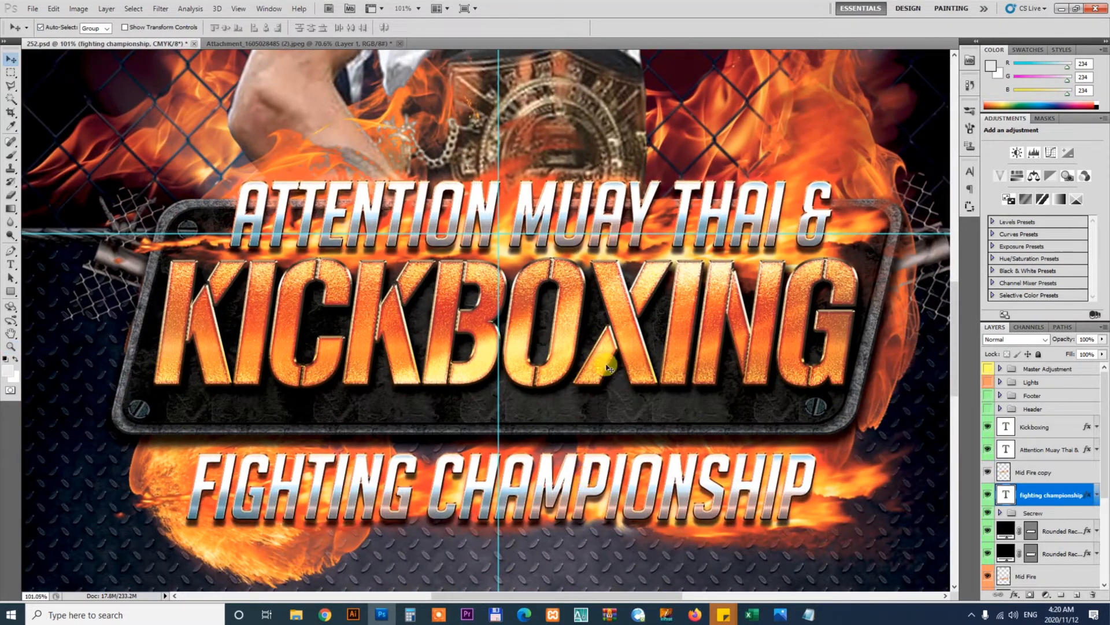
pyautogui.click(620, 321)
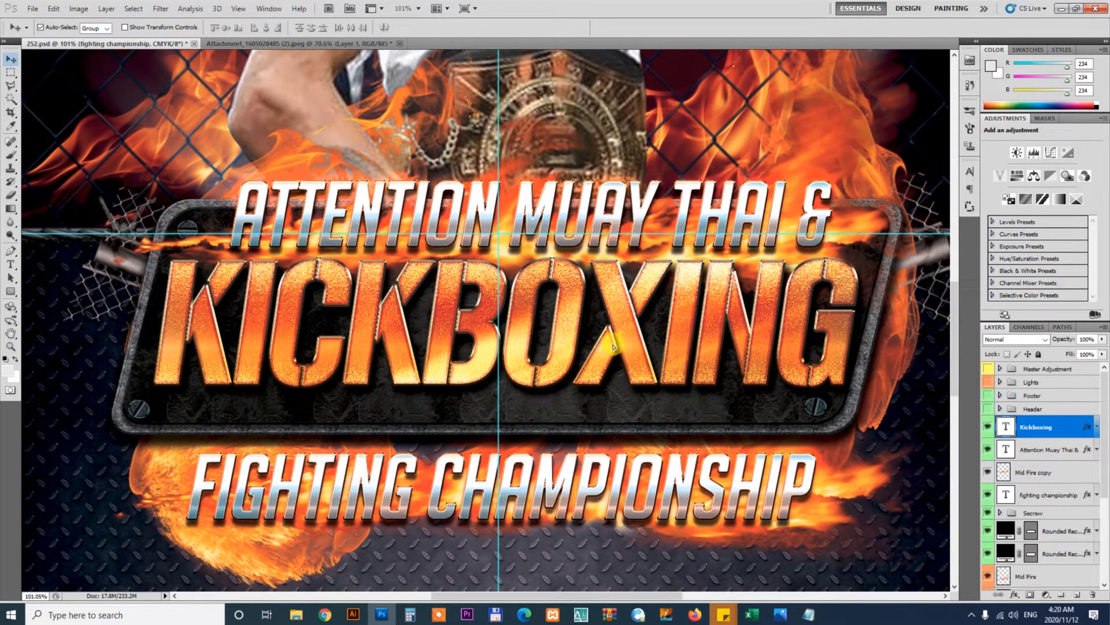
pyautogui.moveTo(613, 346); pyautogui.dragTo(614, 345)
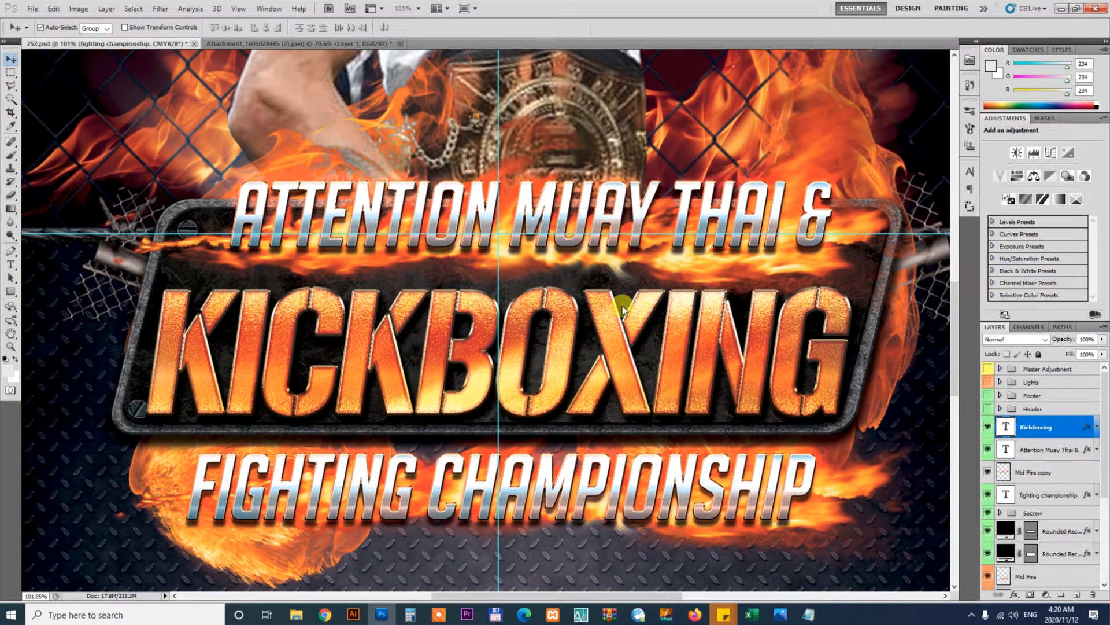
# Move the Attention Muay Thai & text down in three large nudges
pyautogui.click(586, 211)
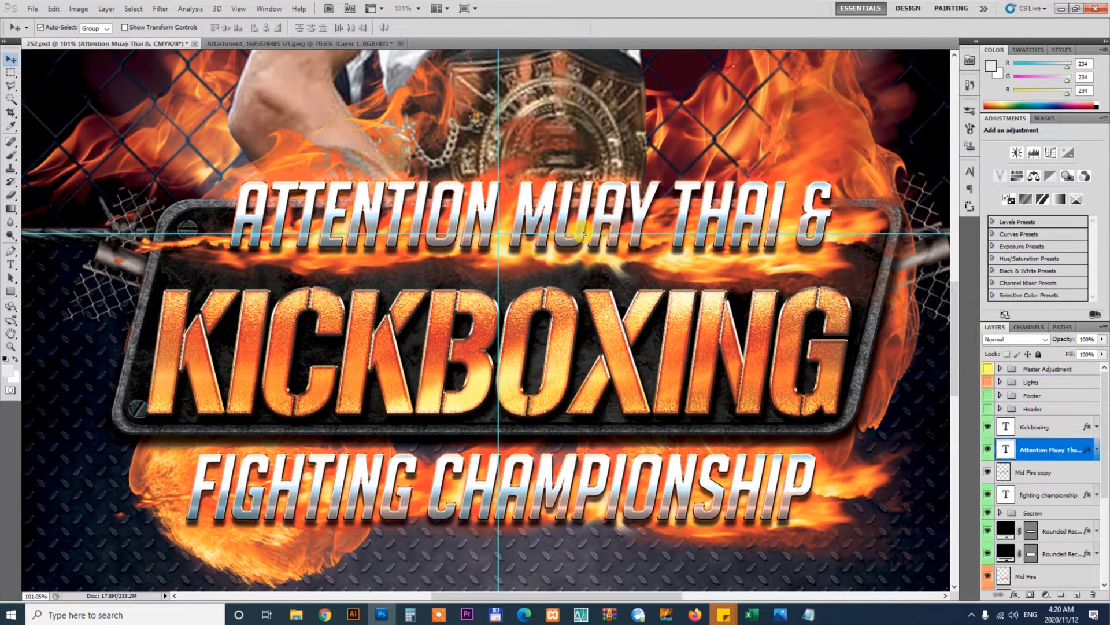
pyautogui.hotkey('shift', 'Down')
pyautogui.hotkey('shift', 'Down')
pyautogui.hotkey('shift', 'Down')
pyautogui.hotkey('shift', 'Down')
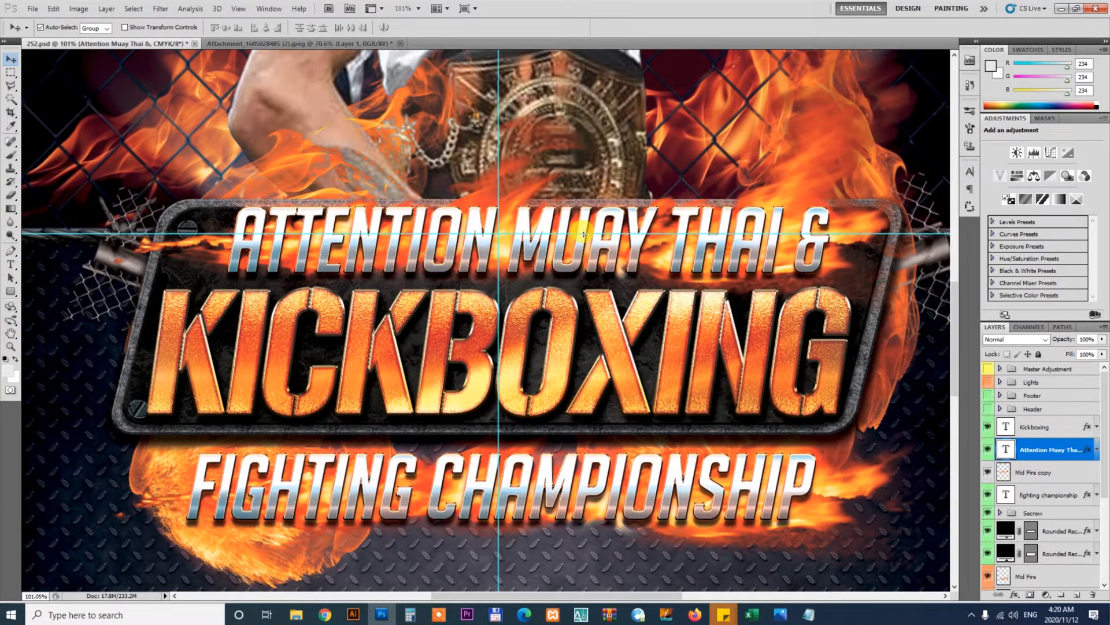
# Select the fighting championship text layer and copy "fanatics!!!" from the client's brief in Notepad
pyautogui.click(602, 484)
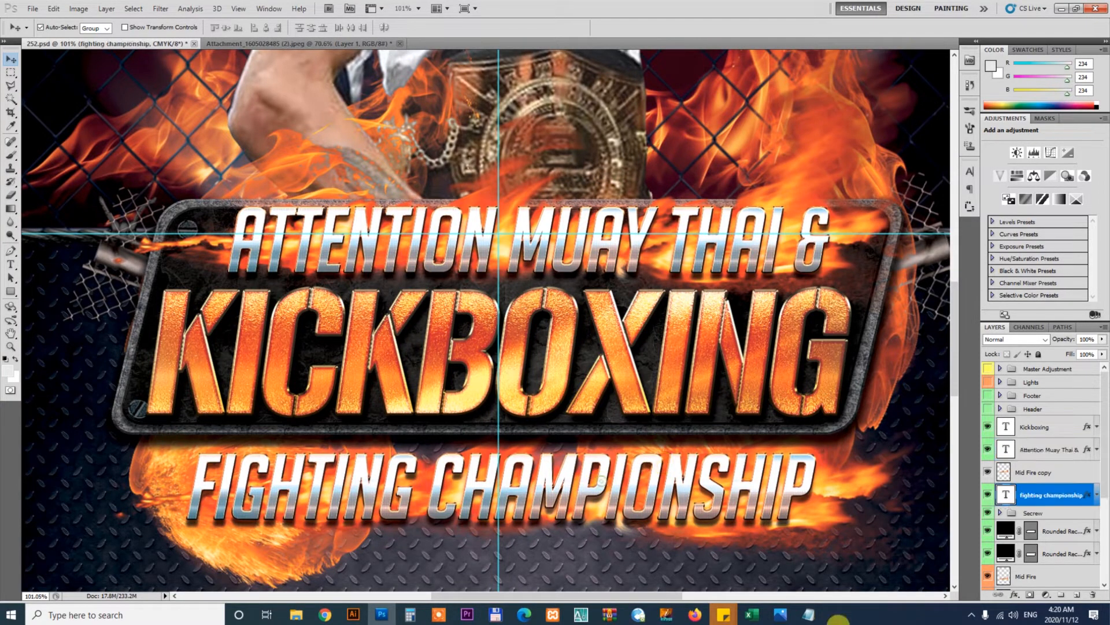
pyautogui.click(808, 615)
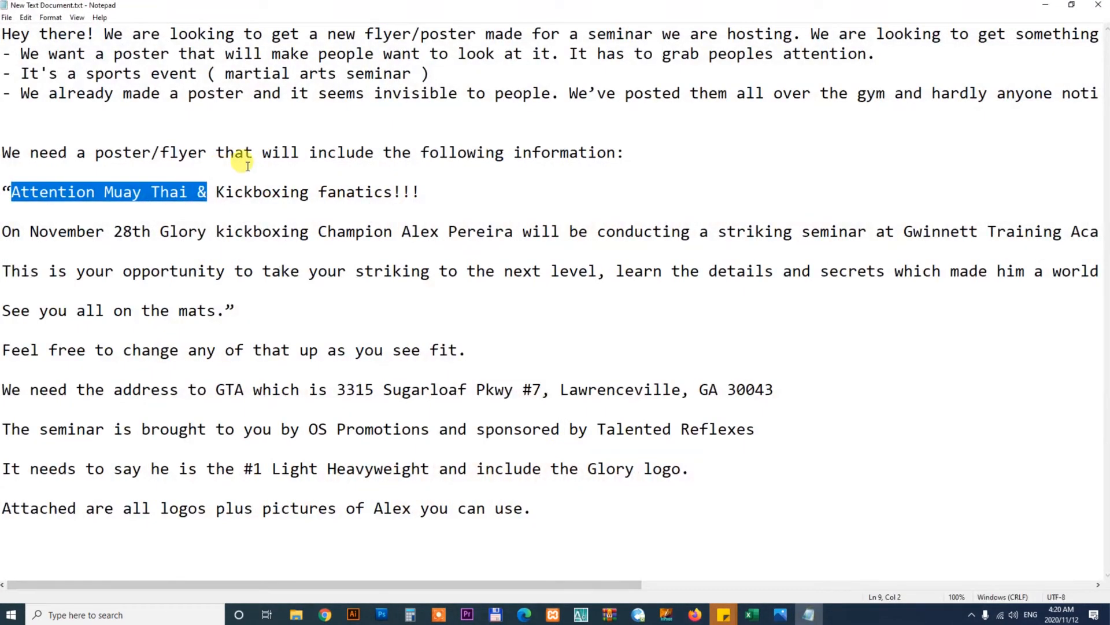
pyautogui.click(272, 206)
pyautogui.moveTo(319, 191); pyautogui.dragTo(426, 193)
pyautogui.hotkey('ctrl', 'c')
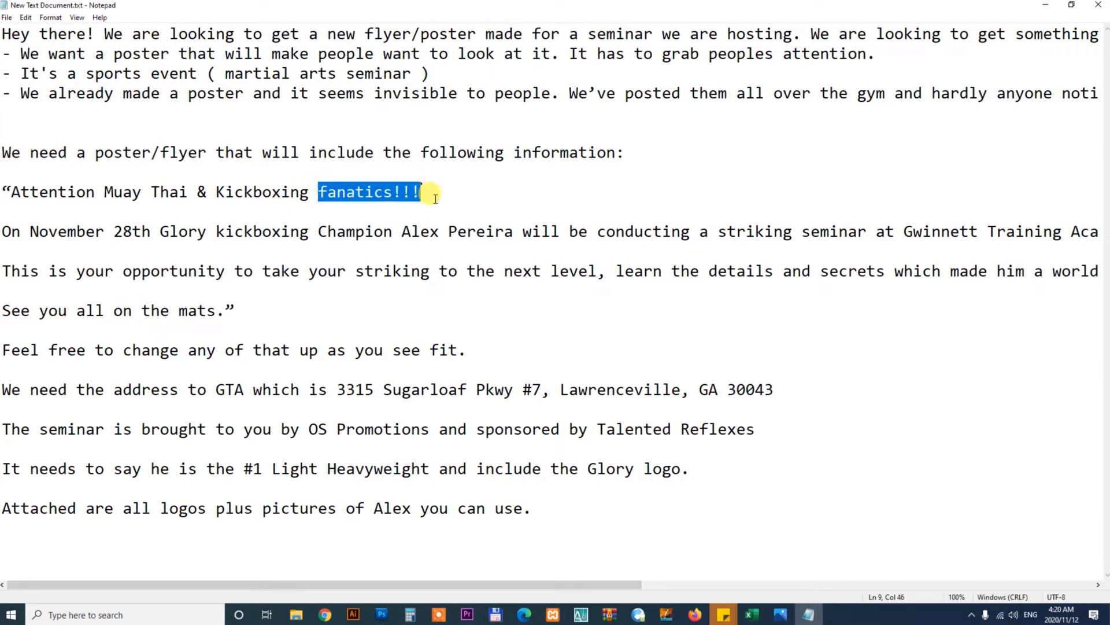
# Replace the fighting championship text with the copied "fanatics!!!" and commit the edit
pyautogui.click(382, 614)
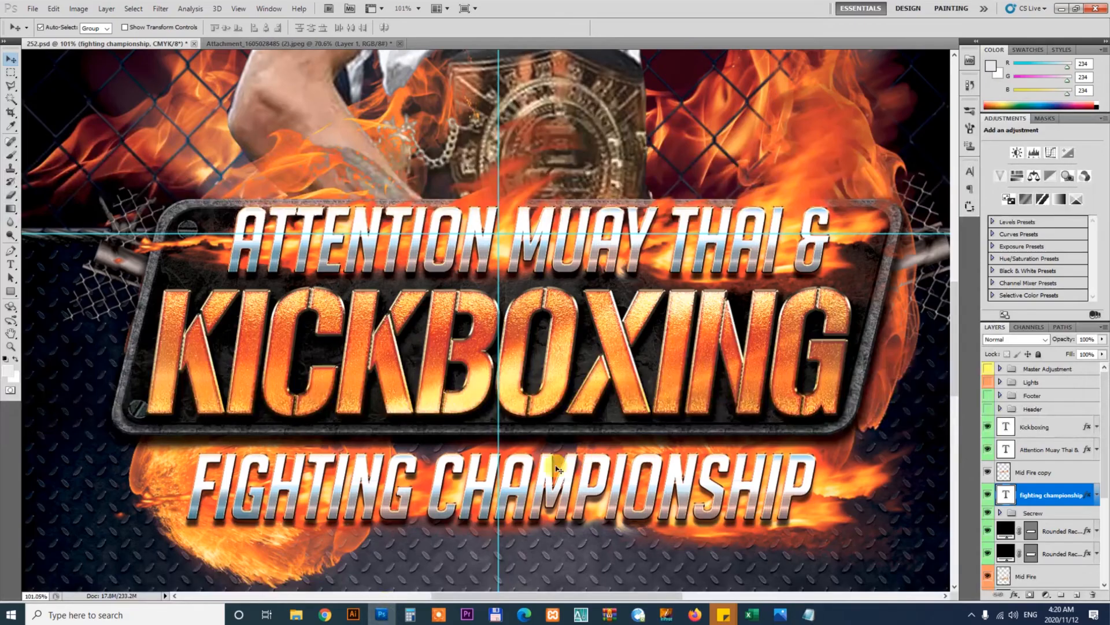
pyautogui.click(536, 483)
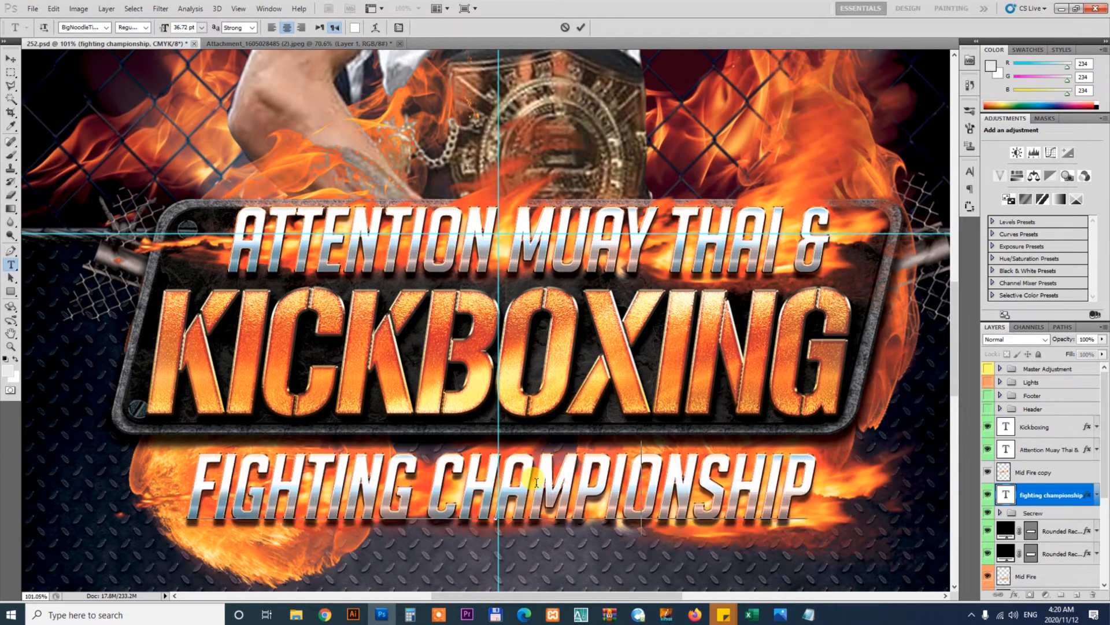
pyautogui.hotkey('ctrl', 'a')
pyautogui.hotkey('ctrl', 'v')
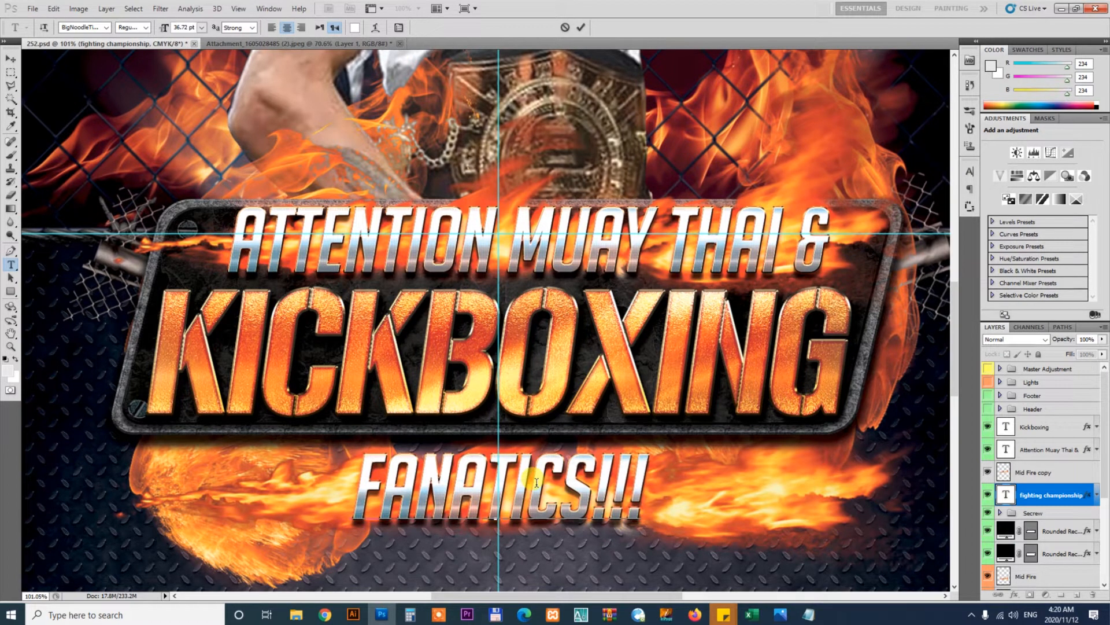
pyautogui.click(11, 59)
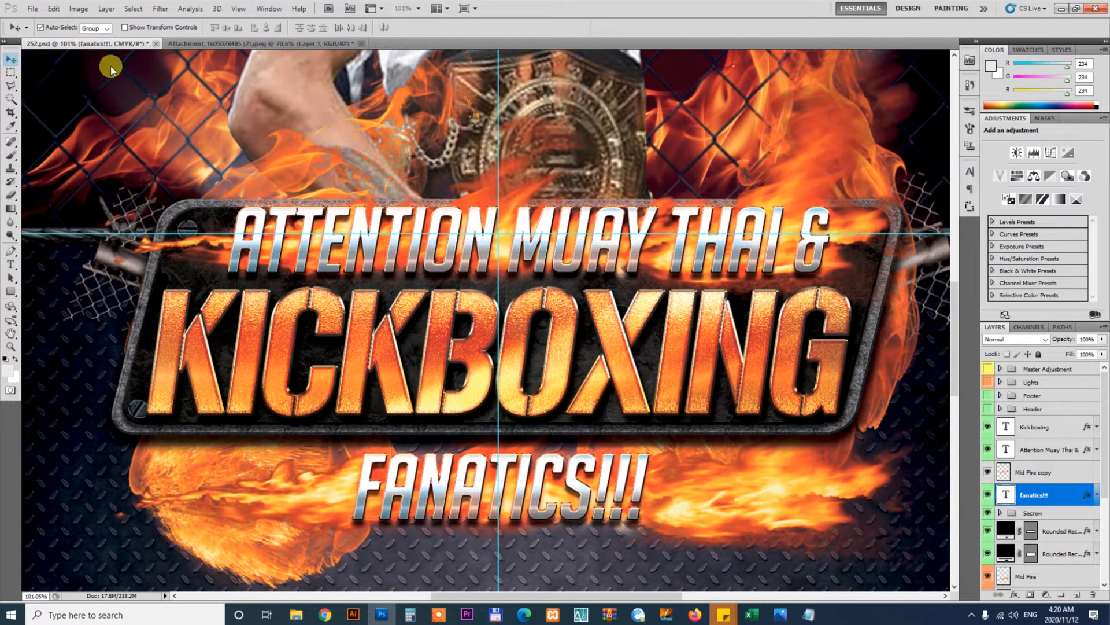
# Scale up the FANATICS!!! text with Free Transform and review the whole flyer
pyautogui.hotkey('ctrl', 'alt', '0')
pyautogui.hotkey('ctrl', '-')
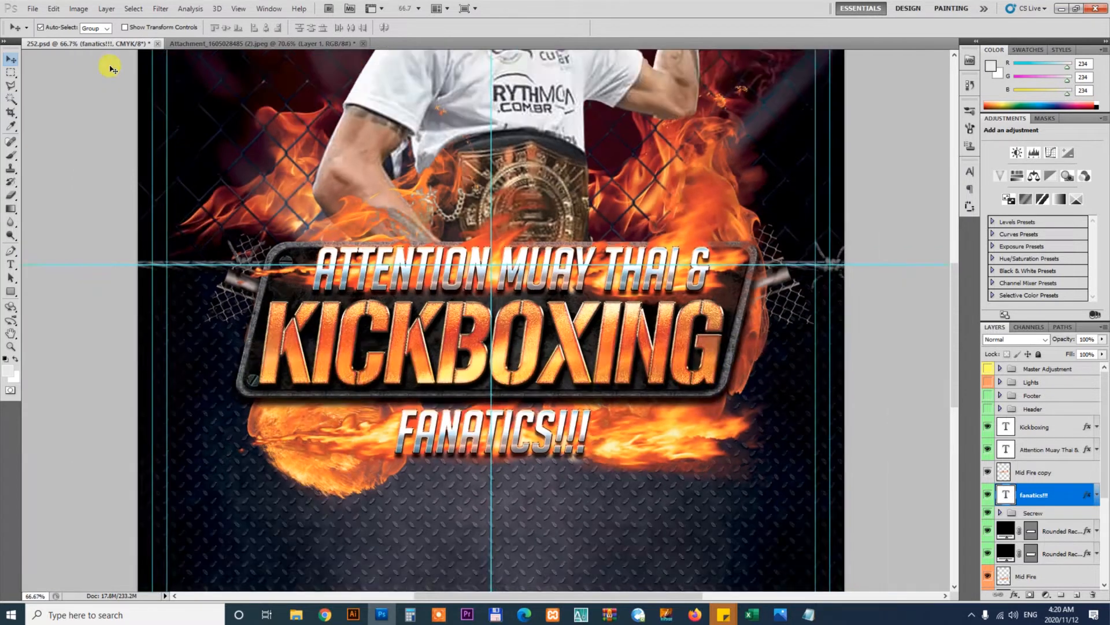
pyautogui.hotkey('ctrl', 't')
pyautogui.moveTo(590, 463); pyautogui.dragTo(617, 470)
pyautogui.press('Return')
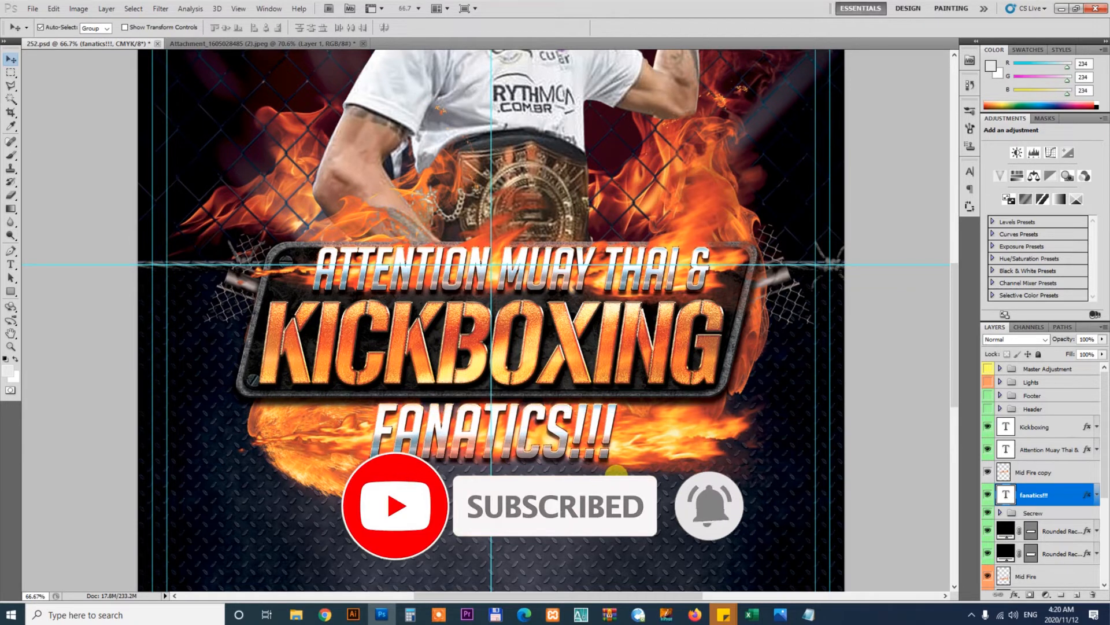
pyautogui.hotkey('ctrl', '0')
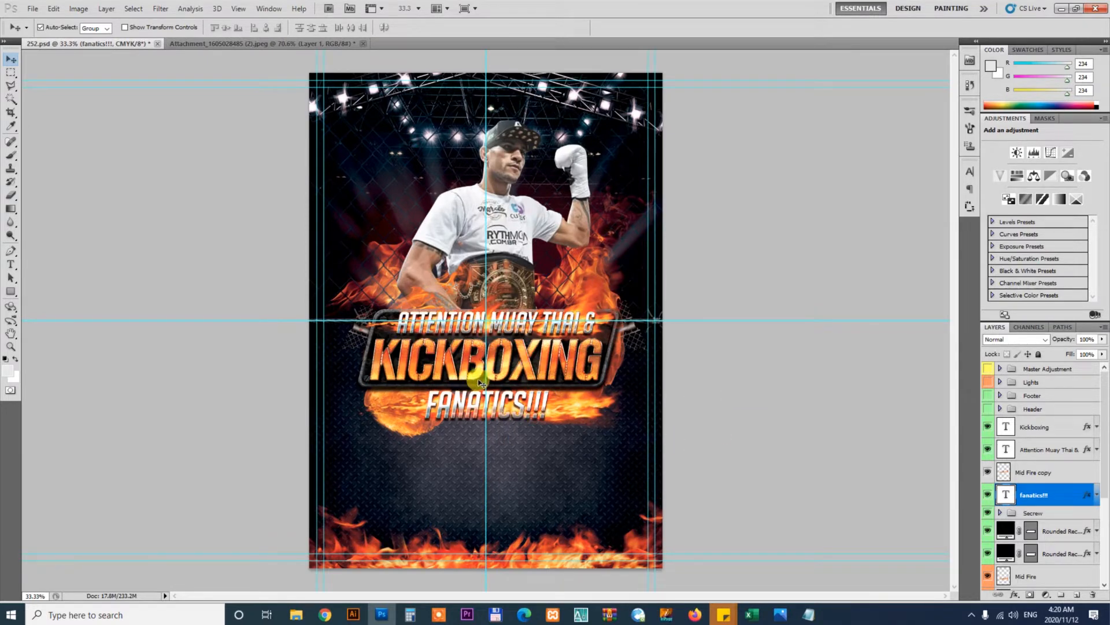
pyautogui.moveTo(437, 325); pyautogui.dragTo(498, 370)
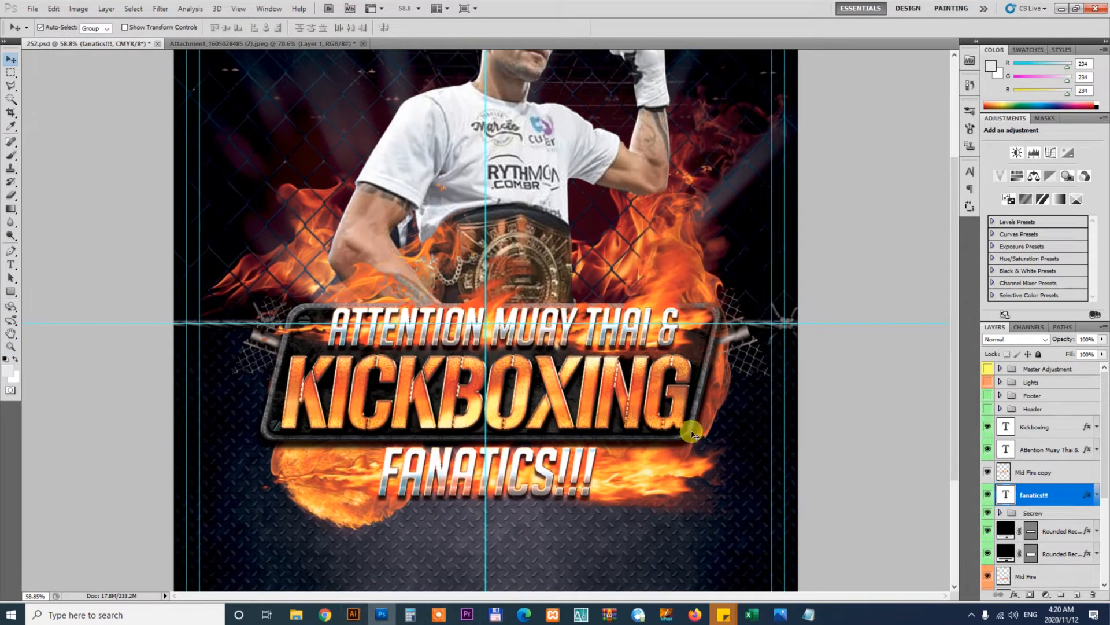
# Split the seminar sentence in the brief onto separate lines before "November", "Alex Pereira" and "at Gwinnett"
pyautogui.click(810, 614)
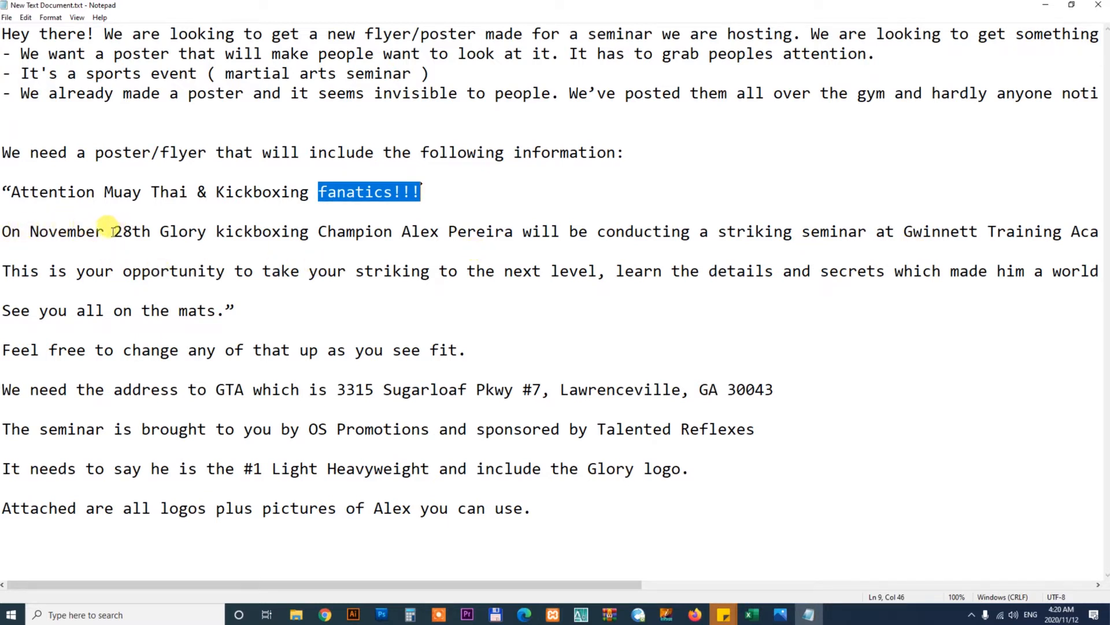
pyautogui.click(30, 231)
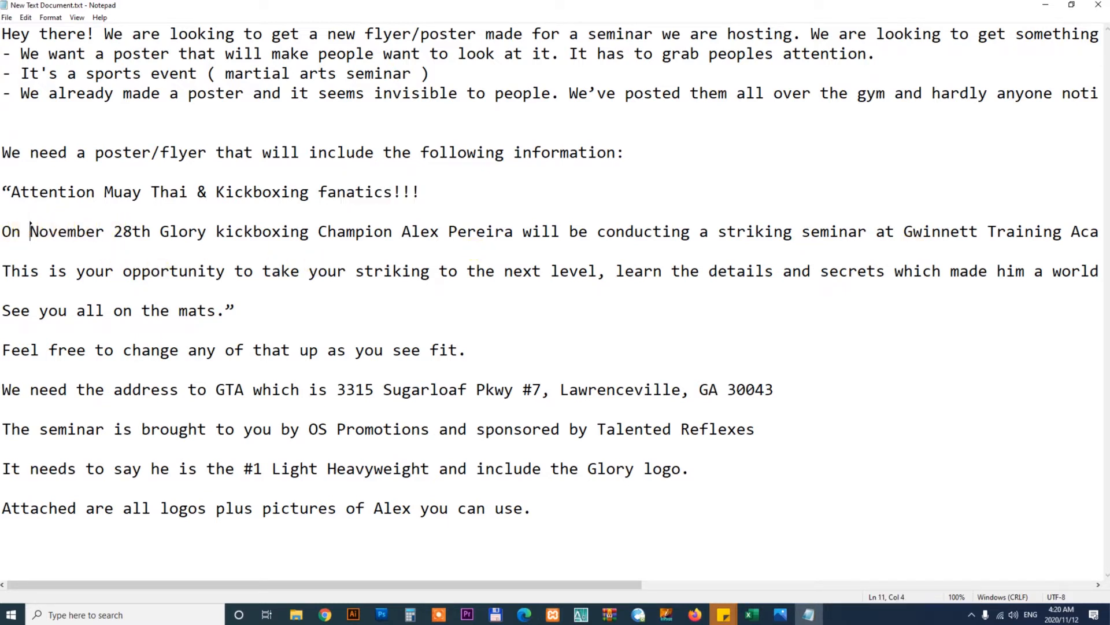
pyautogui.press('Return')
pyautogui.press('Return')
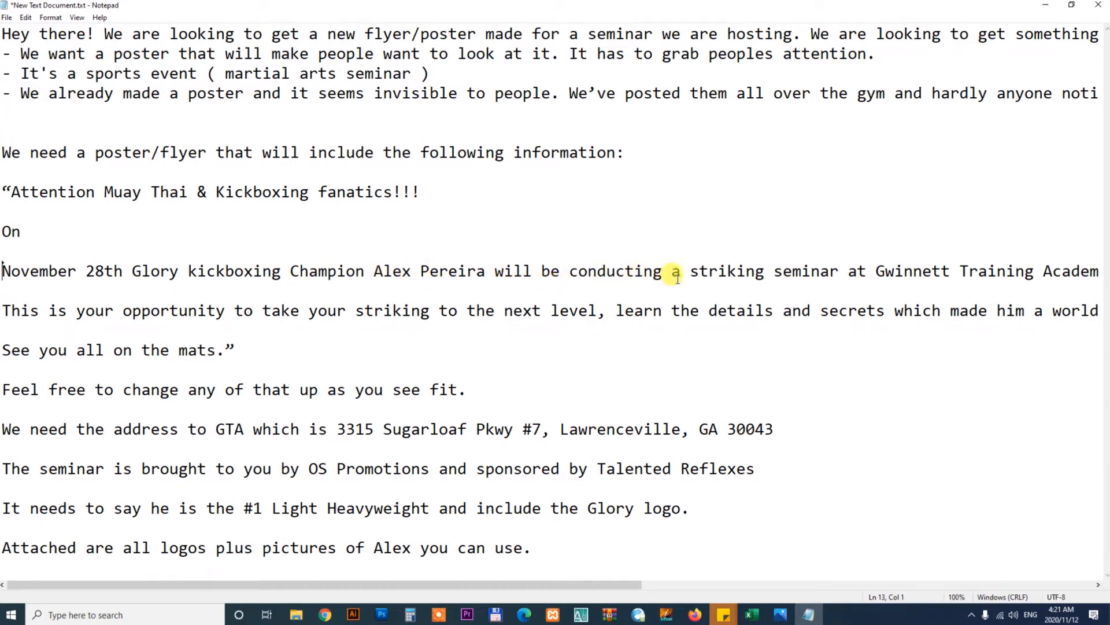
pyautogui.click(368, 270)
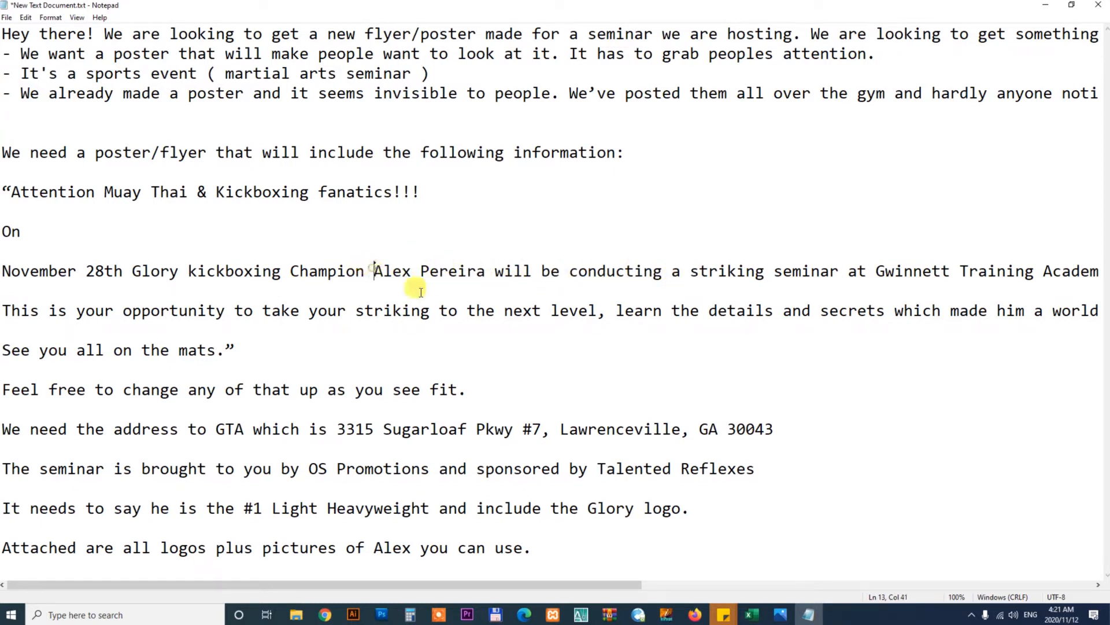
pyautogui.press('Return')
pyautogui.press('Return')
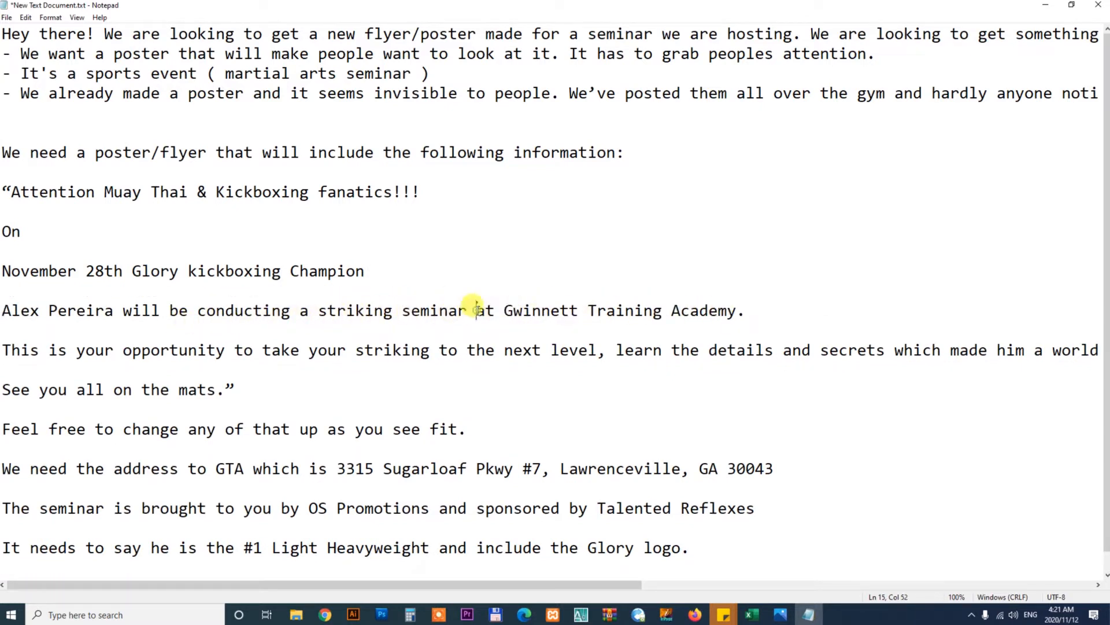
pyautogui.press('Return')
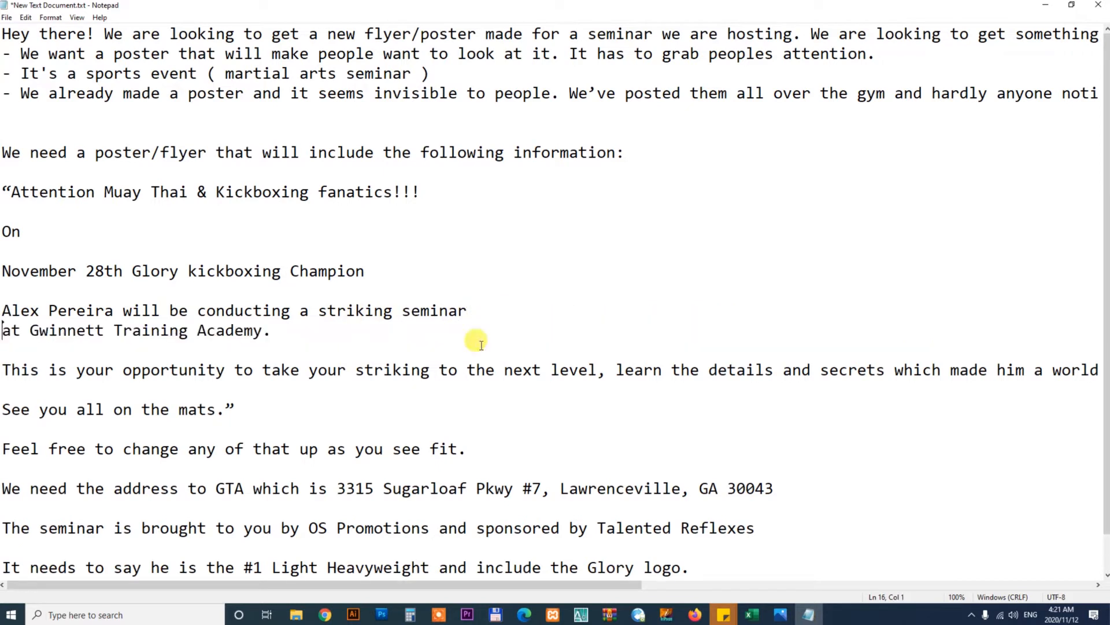
# Add line breaks after "Alex Pereira" and "striking seminar" in the brief
pyautogui.click(120, 311)
pyautogui.press('Return')
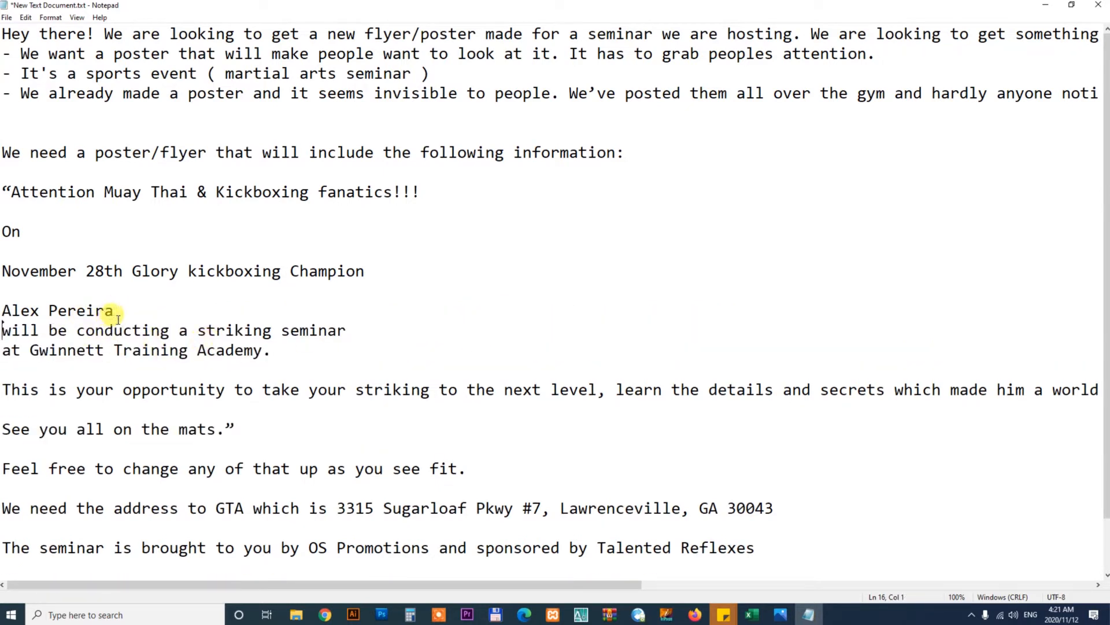
pyautogui.click(350, 335)
pyautogui.press('Return')
pyautogui.click(144, 313)
pyautogui.press('Return')
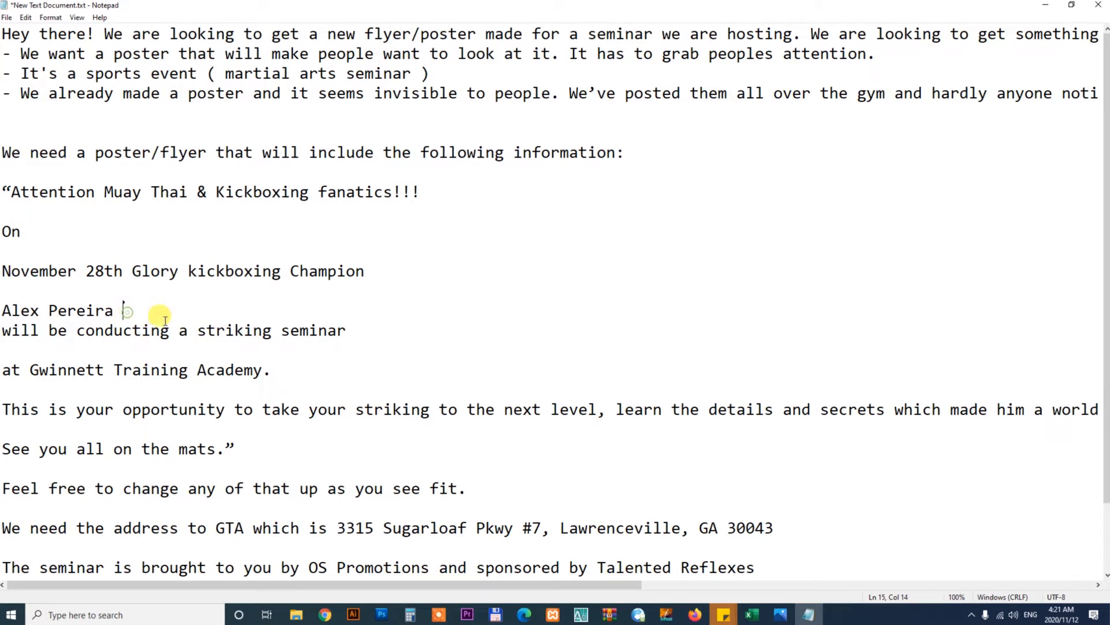
# Put "November 28th" on its own line in the brief and select it
pyautogui.moveTo(272, 391); pyautogui.dragTo(3, 270)
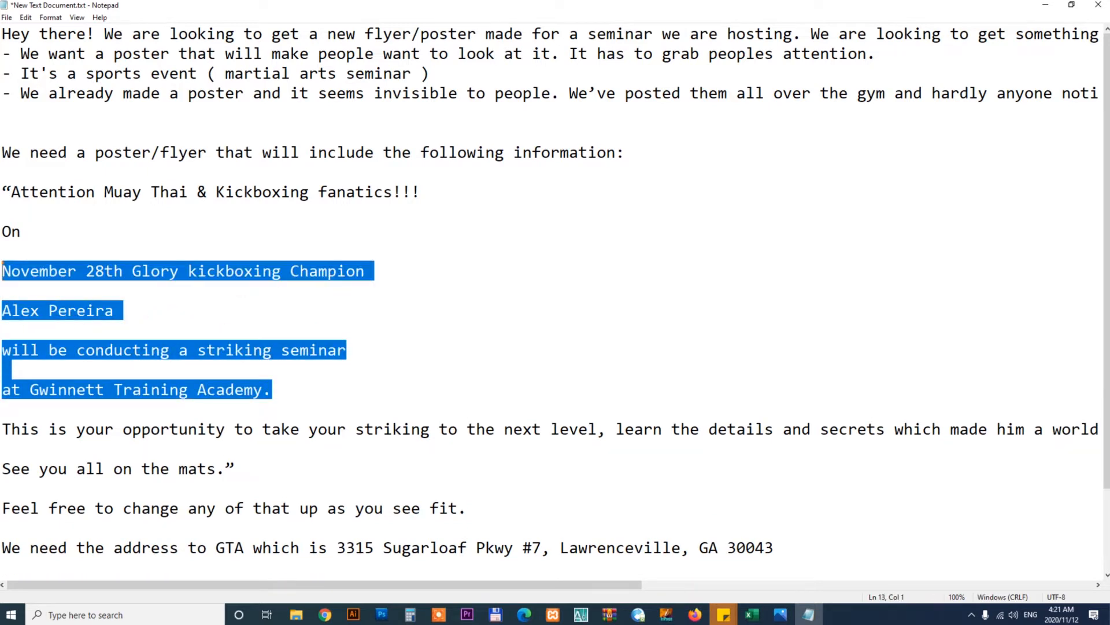
pyautogui.click(428, 318)
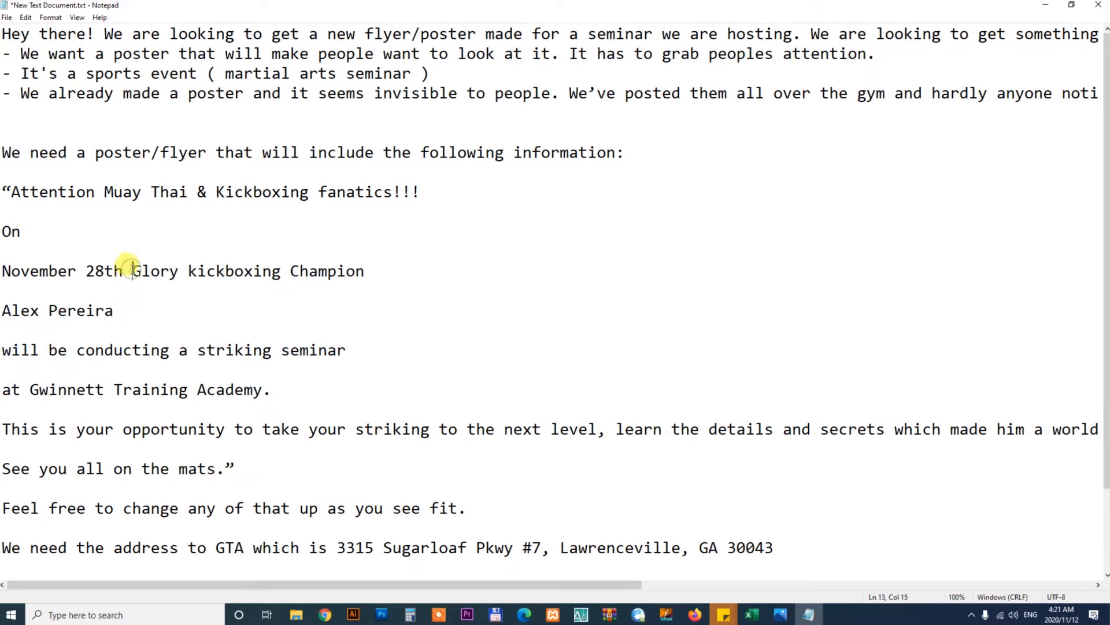
pyautogui.press('Return')
pyautogui.press('Return')
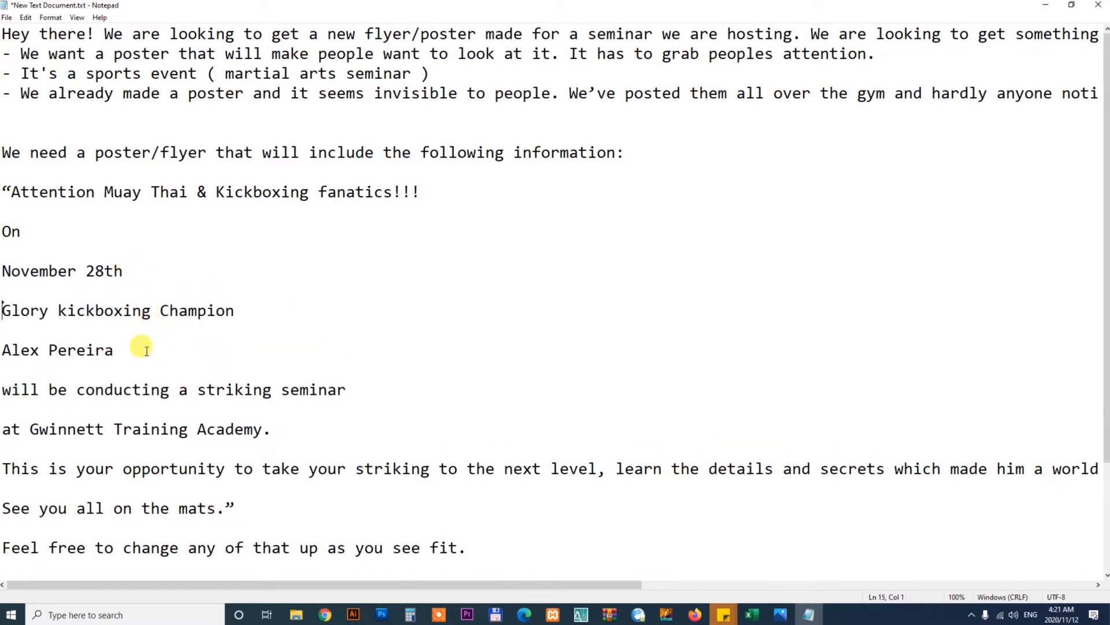
pyautogui.moveTo(123, 271); pyautogui.dragTo(1, 271)
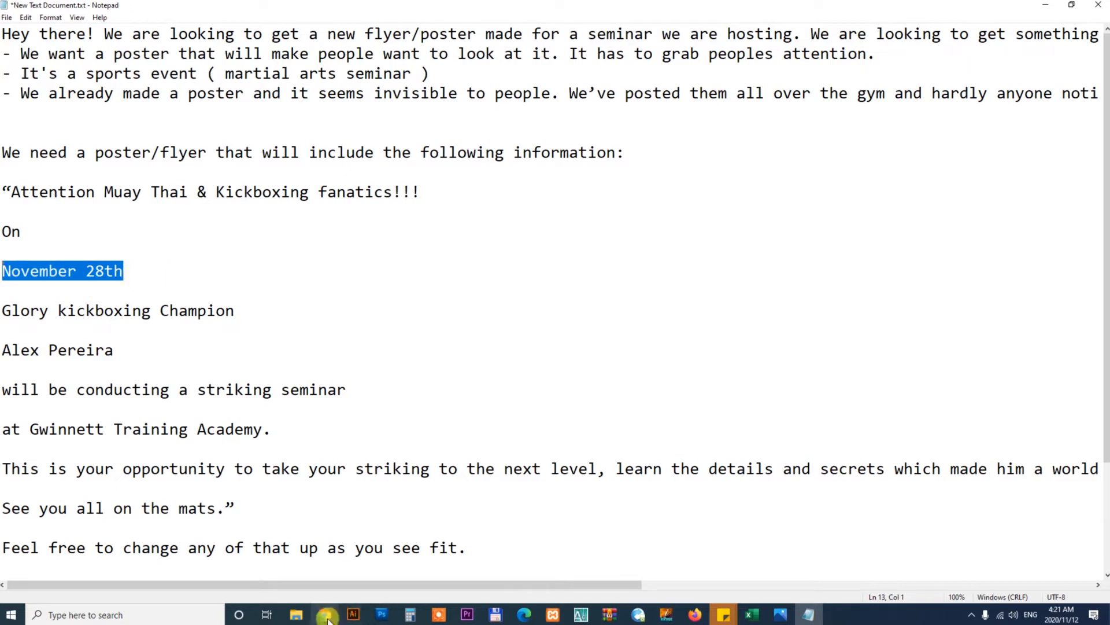
# Turn on the Header layer group's visibility in the flyer and zoom out to view it
pyautogui.click(381, 614)
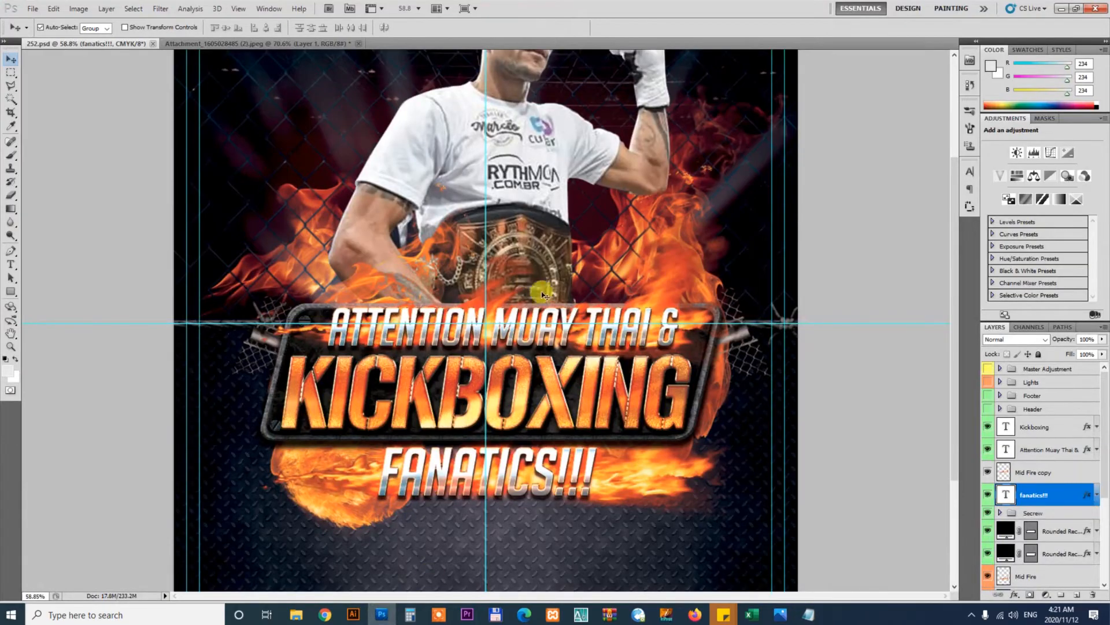
pyautogui.scroll(-2, 567, 286)
pyautogui.scroll(5, 567, 287)
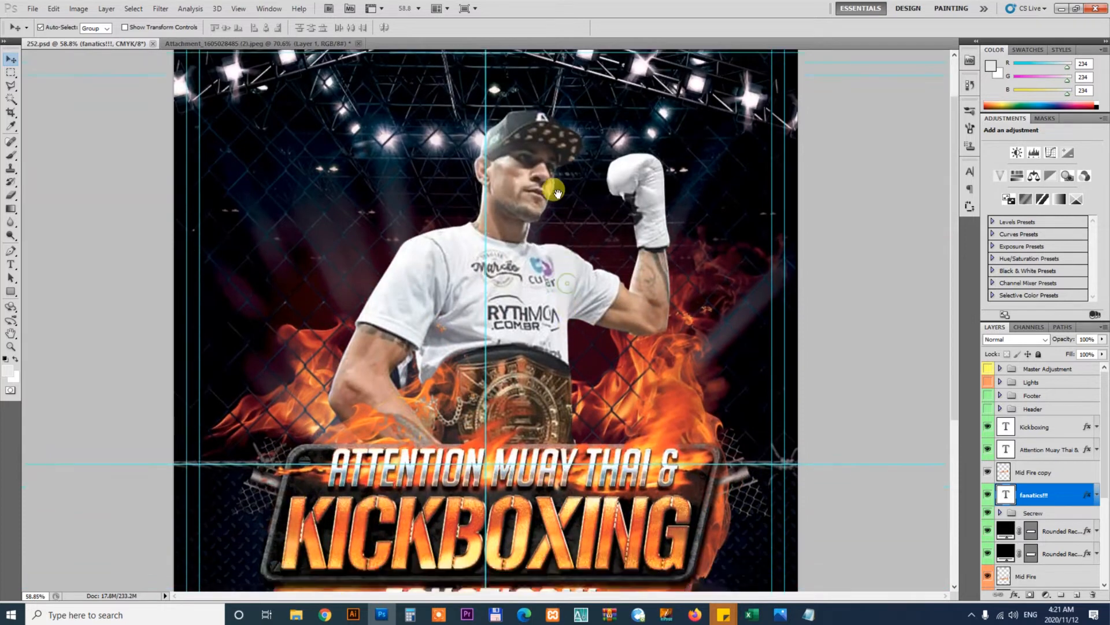
pyautogui.scroll(-5, 567, 289)
pyautogui.scroll(-1, 567, 292)
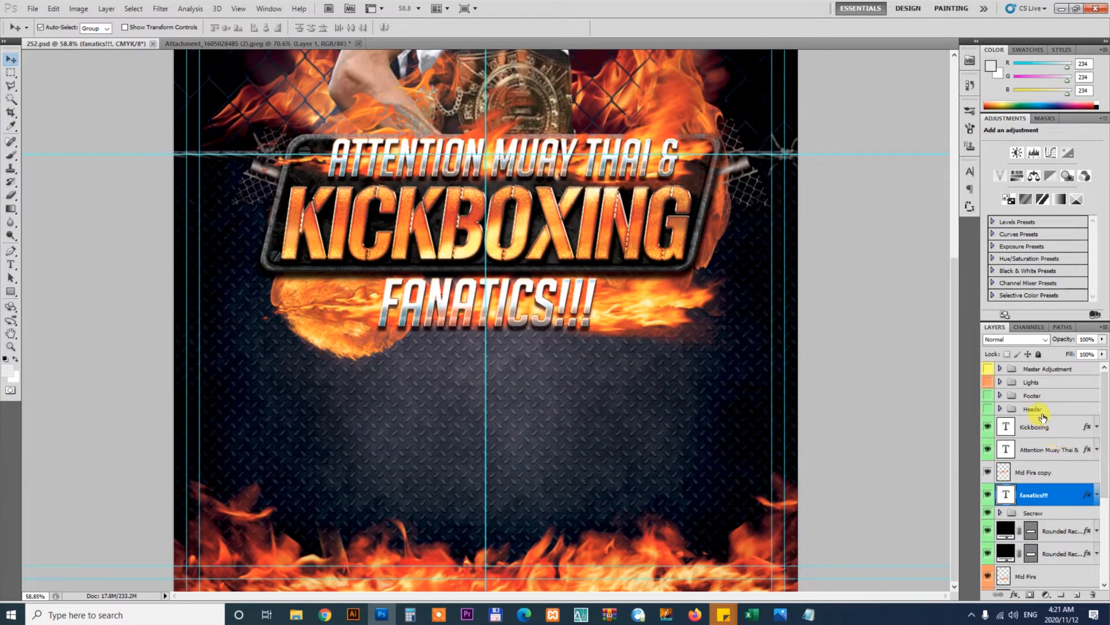
pyautogui.click(987, 410)
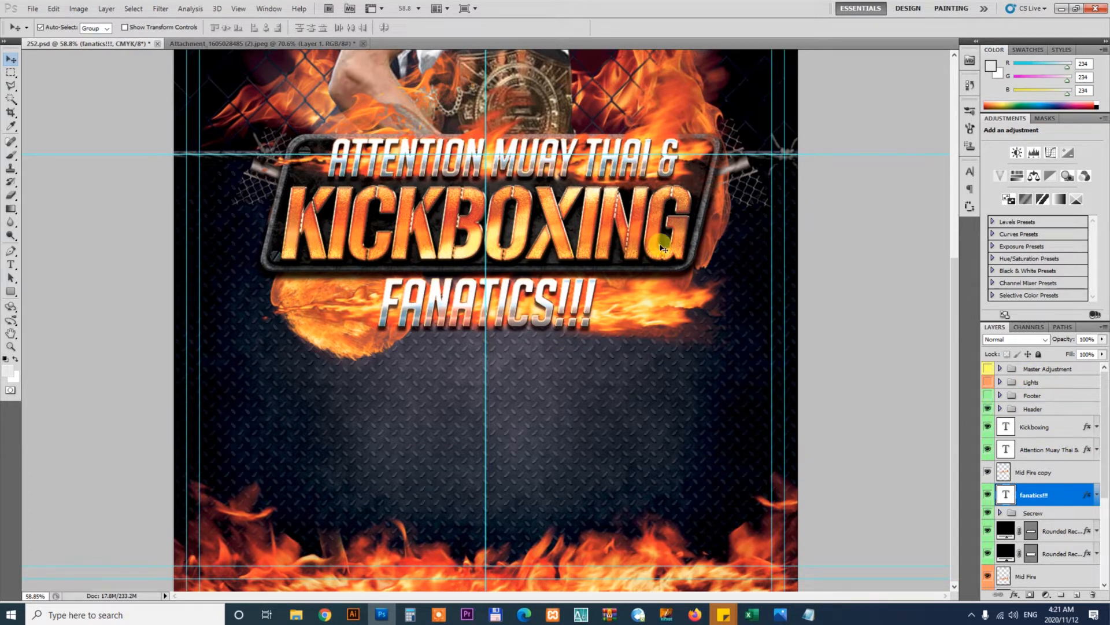
pyautogui.hotkey('ctrl', '-')
pyautogui.hotkey('ctrl', '-')
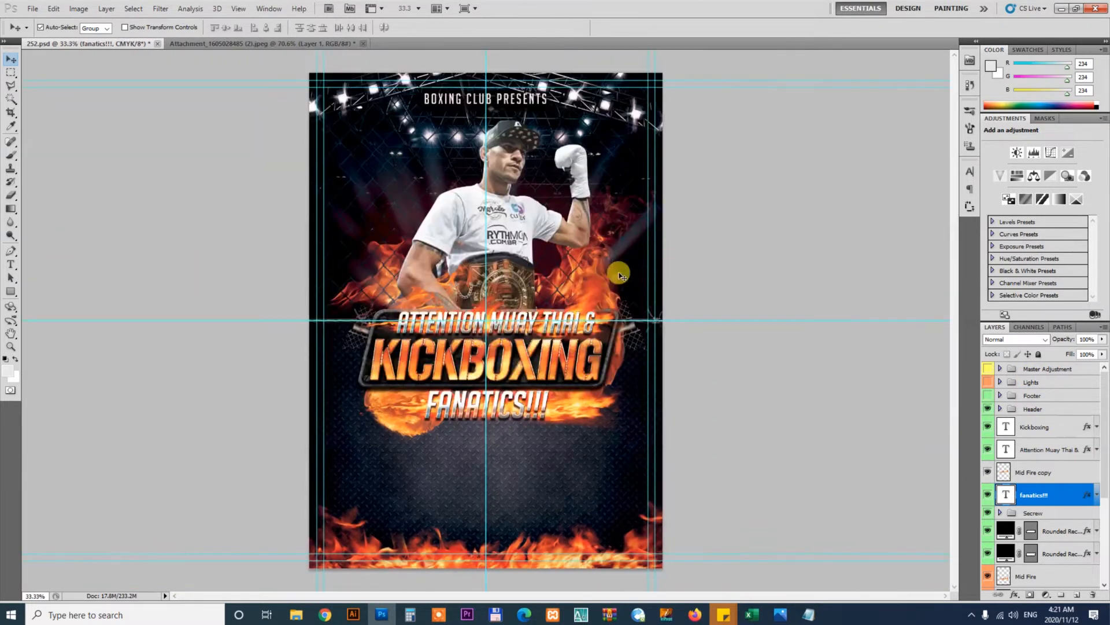
# Replace the header text "BOXING CLUB PRESENTS" with "November 28th" copied from the brief
pyautogui.press('z')
pyautogui.moveTo(456, 99); pyautogui.dragTo(590, 218)
pyautogui.press('v')
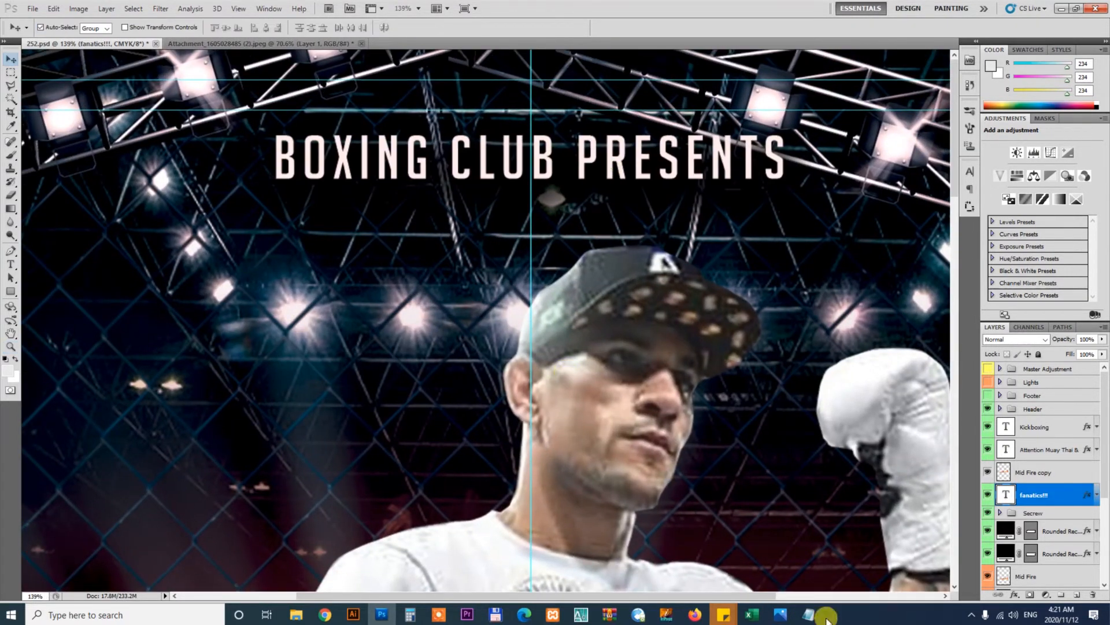
pyautogui.click(821, 616)
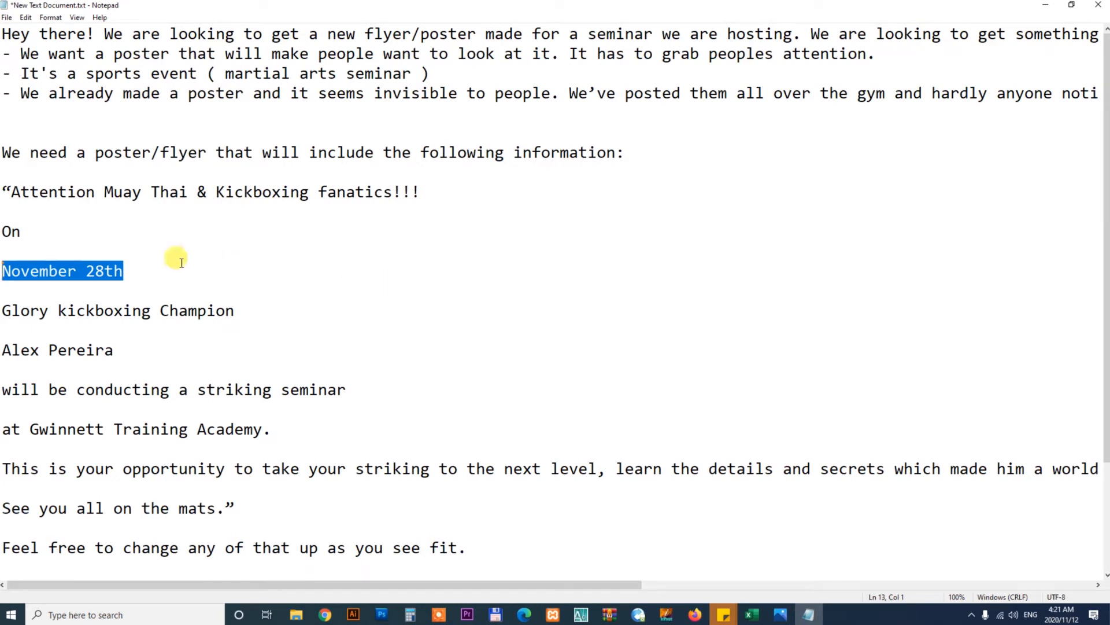
pyautogui.click(132, 272)
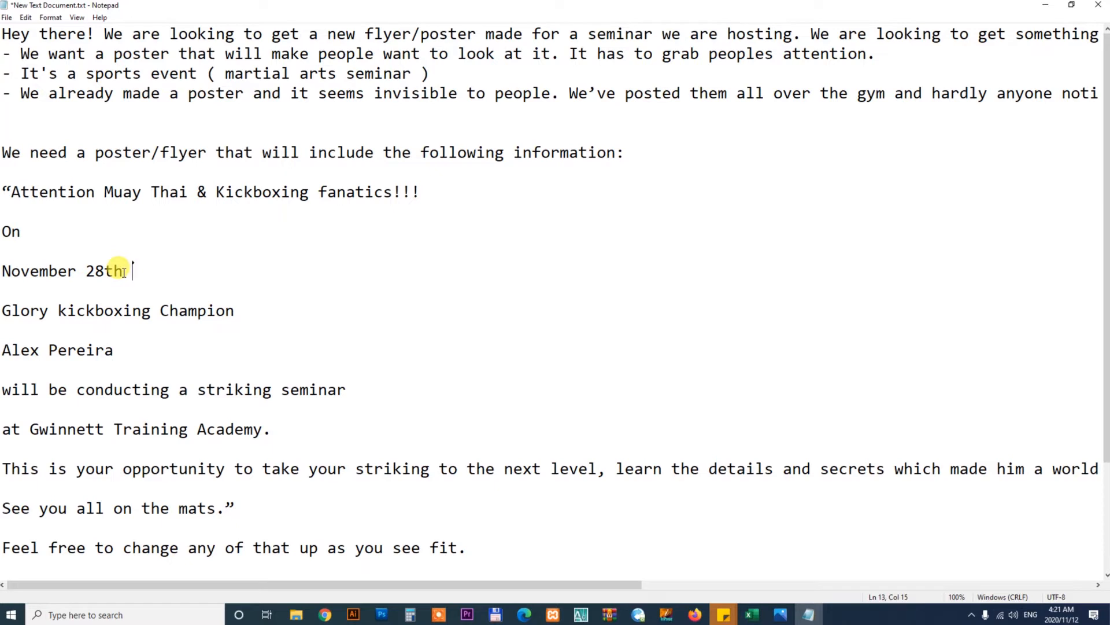
pyautogui.moveTo(123, 272); pyautogui.dragTo(3, 271)
pyautogui.hotkey('ctrl', 'c')
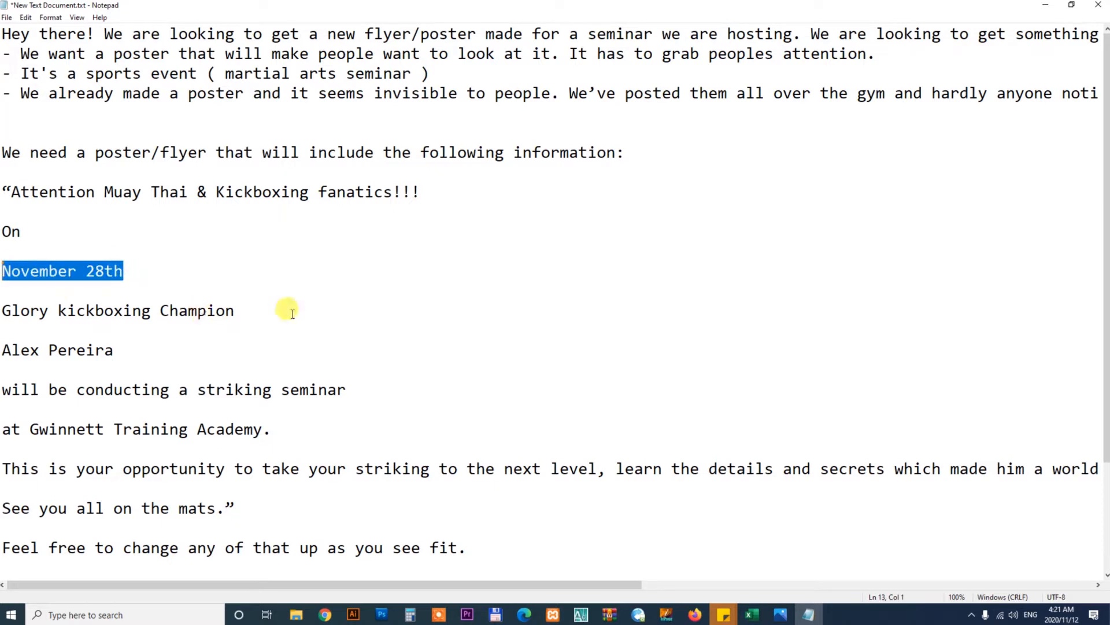
pyautogui.click(381, 614)
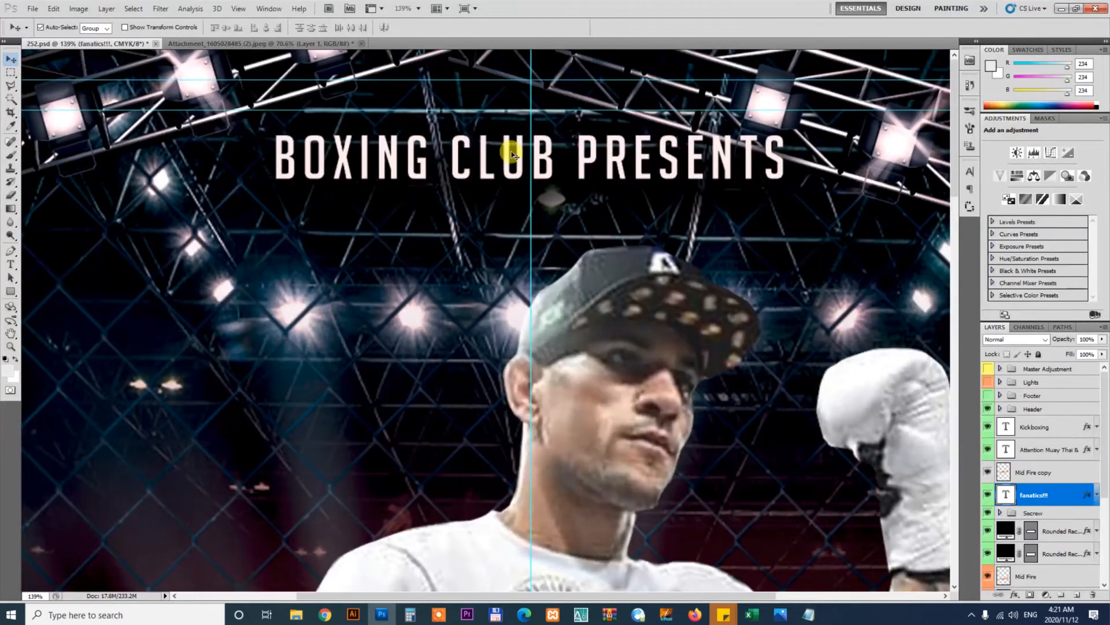
pyautogui.doubleClick(571, 160)
pyautogui.hotkey('ctrl', 'a')
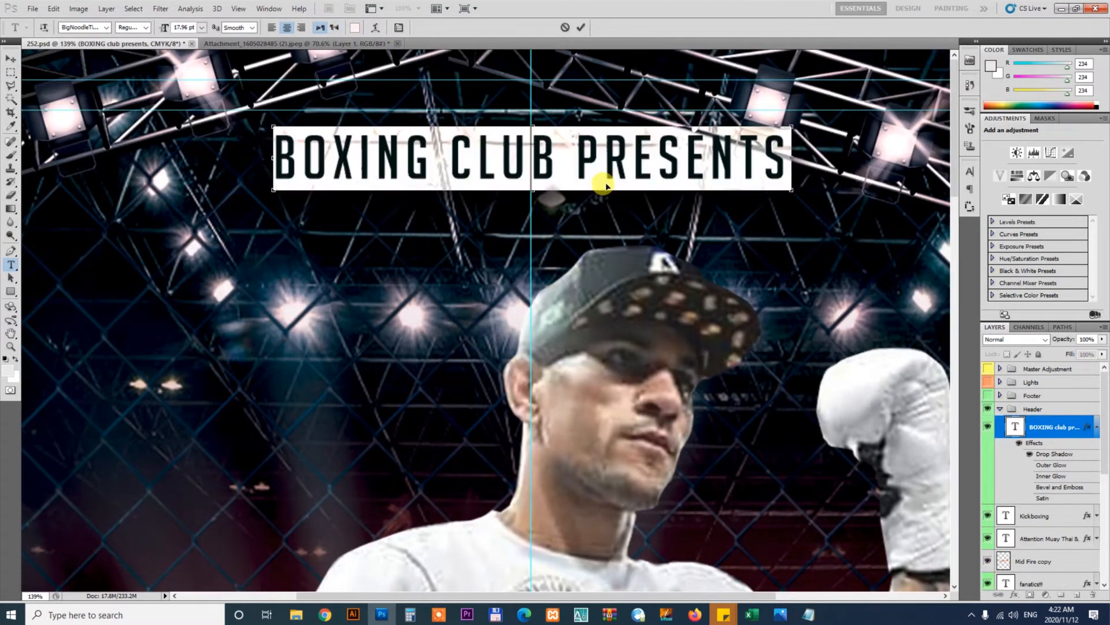
pyautogui.hotkey('ctrl', 'v')
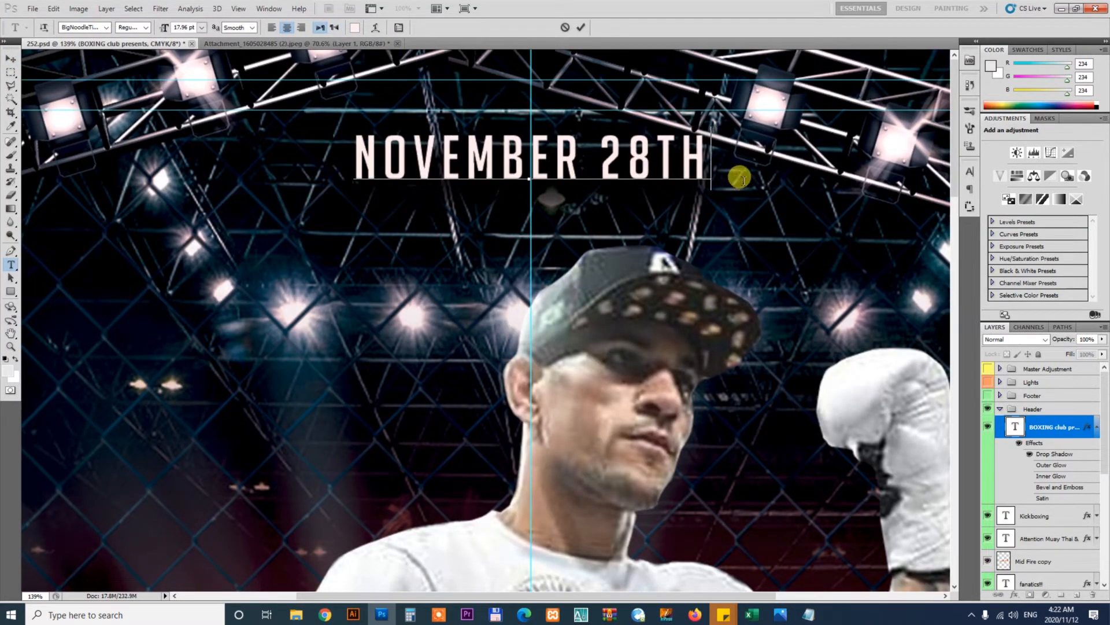
# Enlarge the November 28th header text to about 142% with Free Transform
pyautogui.hotkey('ctrl', 'a')
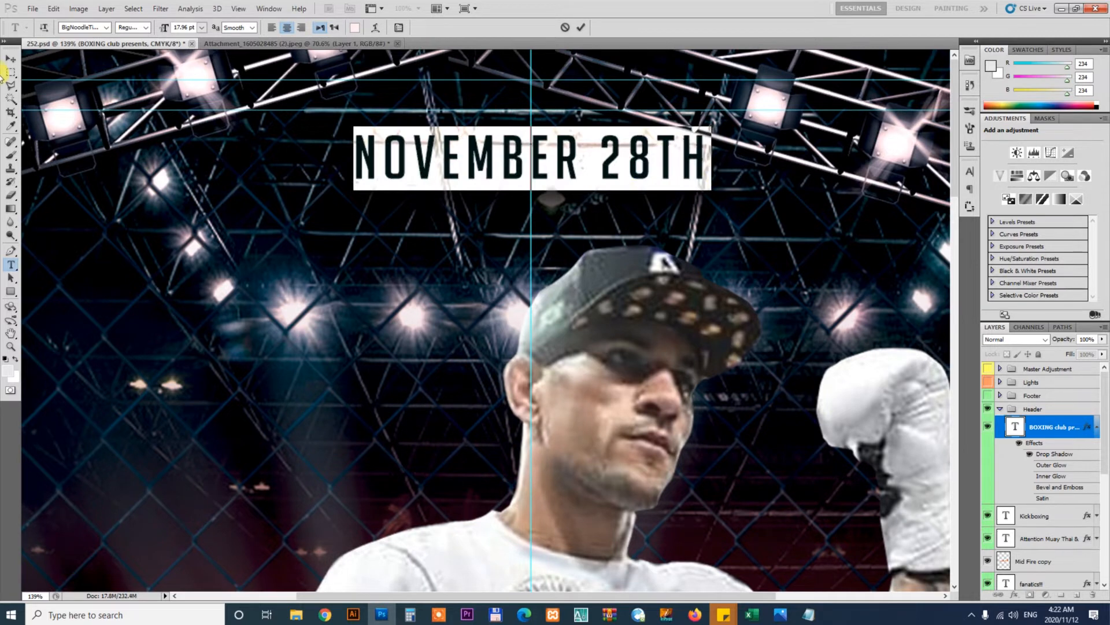
pyautogui.click(106, 28)
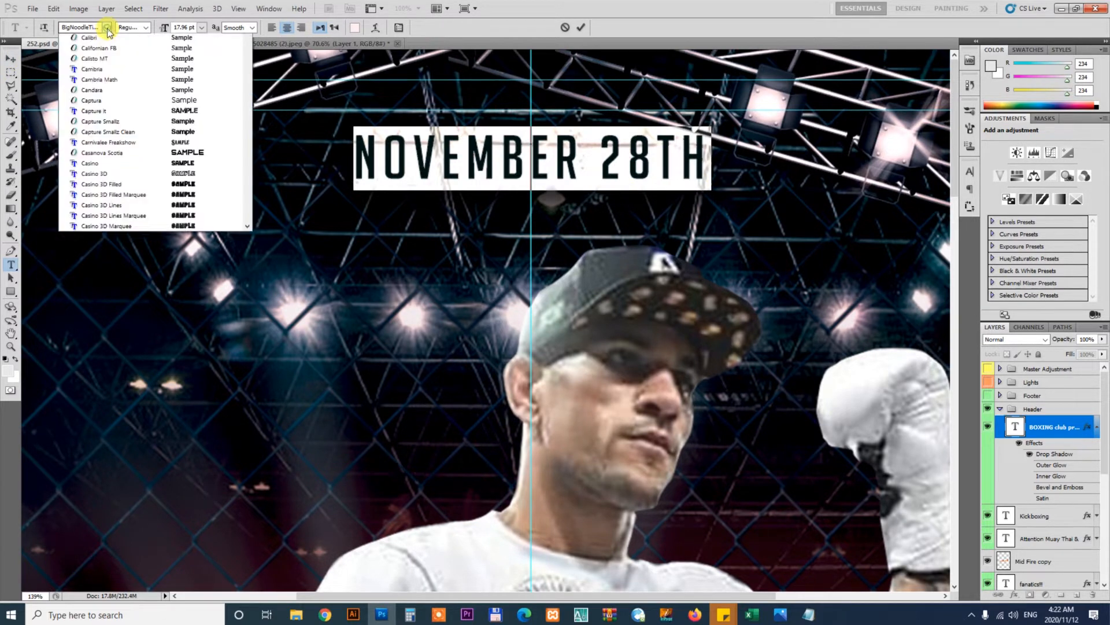
pyautogui.click(107, 28)
pyautogui.click(11, 58)
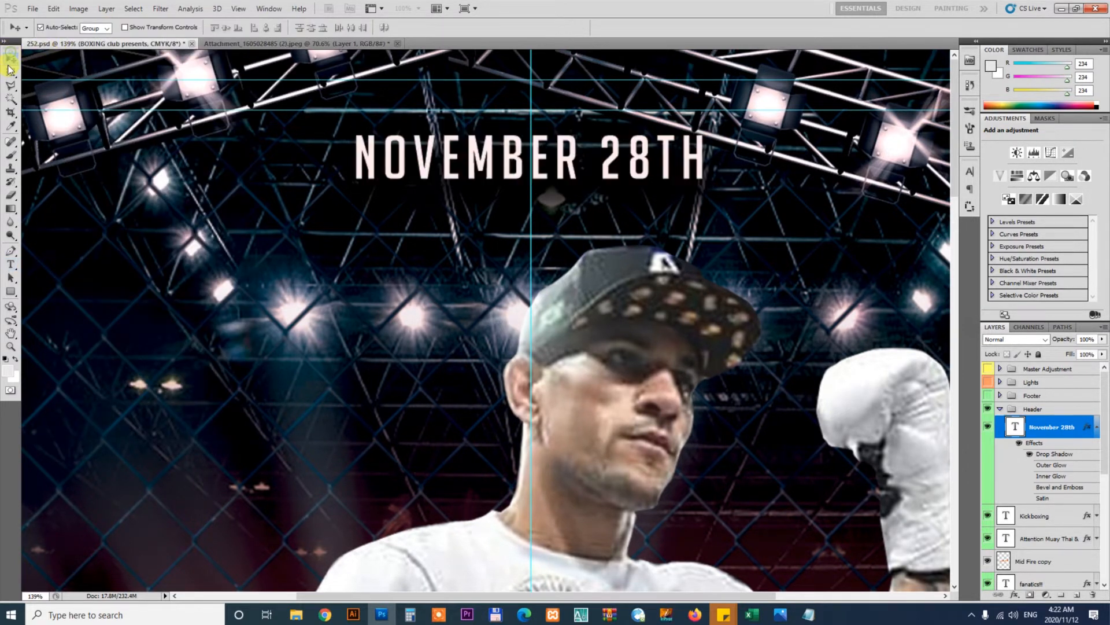
pyautogui.hotkey('ctrl', 't')
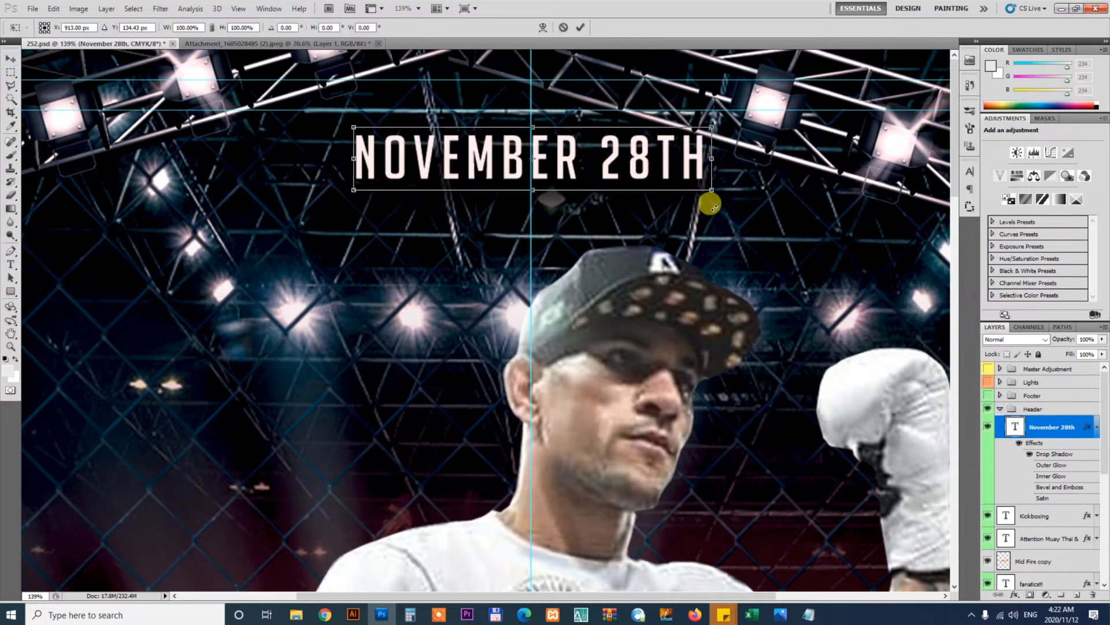
pyautogui.moveTo(747, 202); pyautogui.dragTo(783, 218)
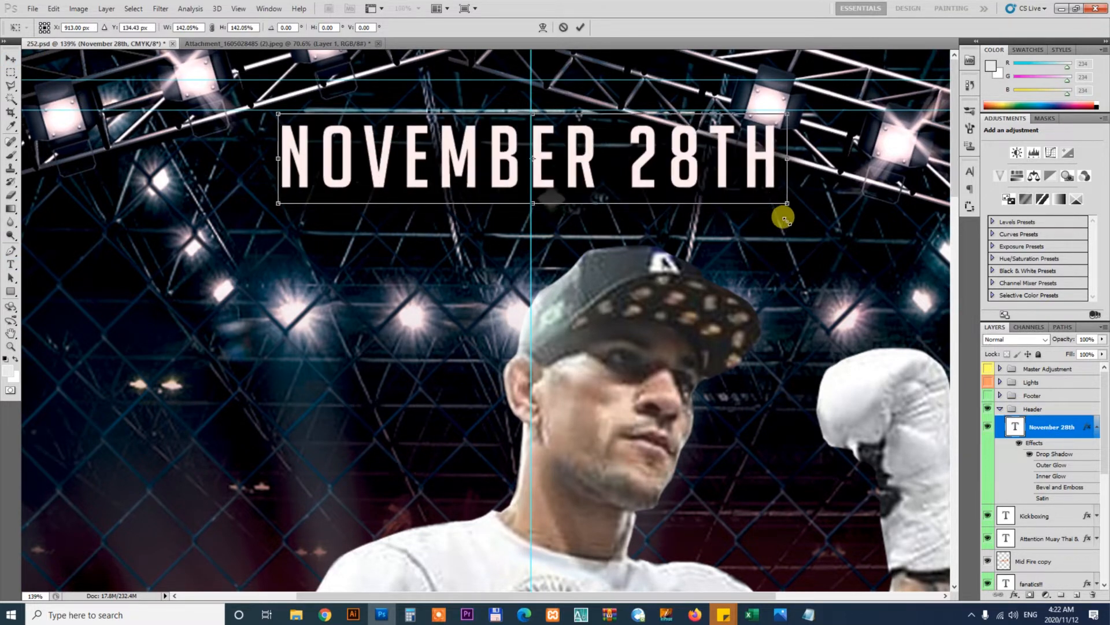
pyautogui.press('Return')
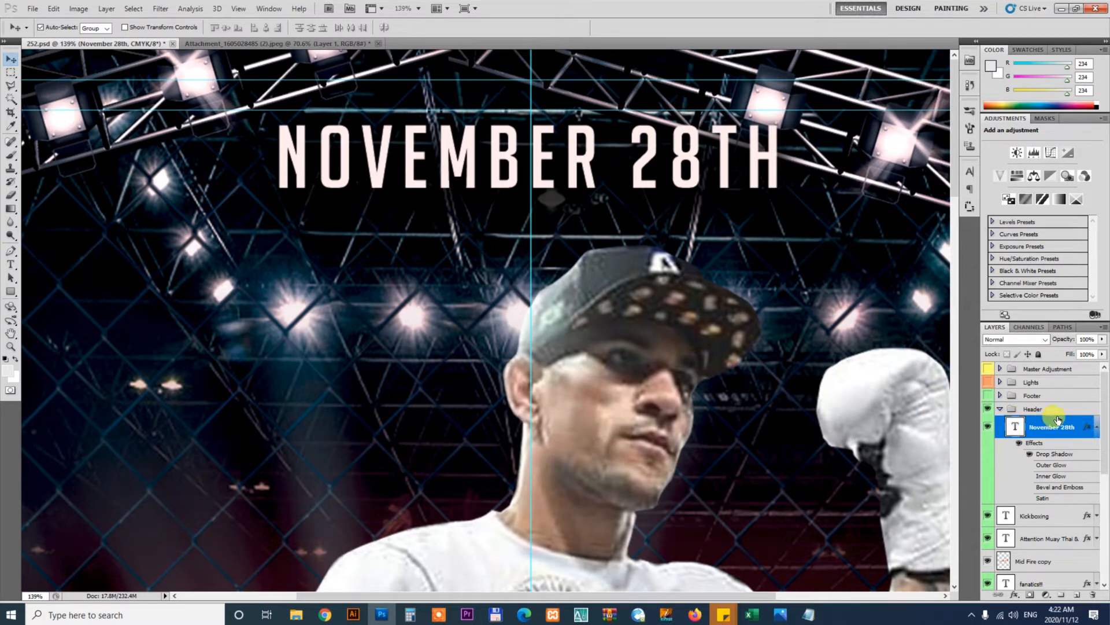
# Add a white Color Overlay layer style to the November 28th text layer
pyautogui.doubleClick(1087, 427)
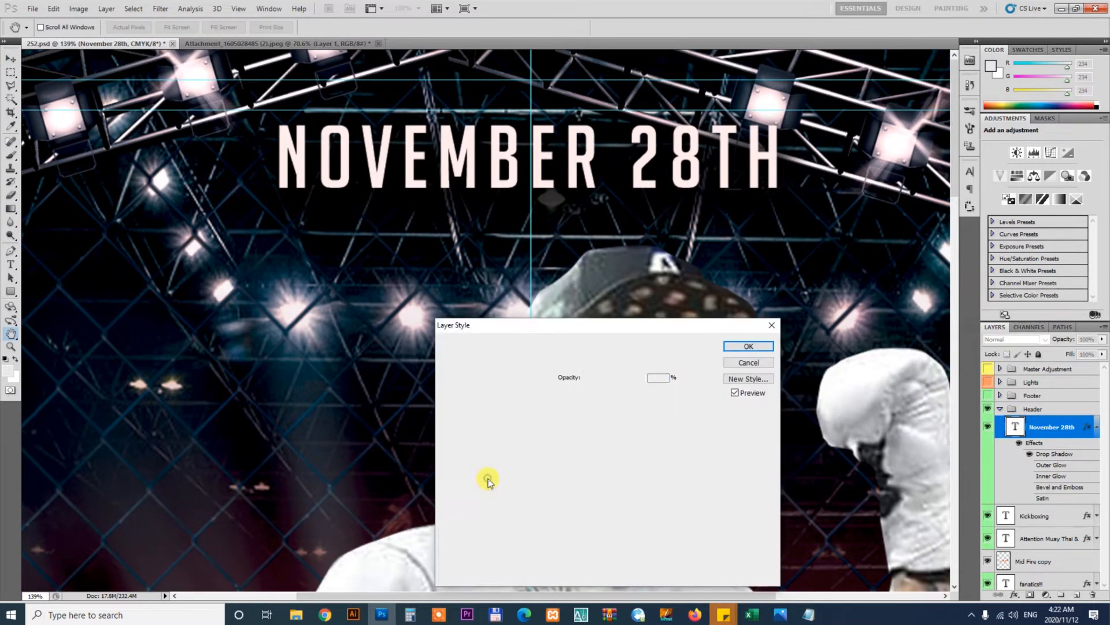
pyautogui.click(491, 477)
pyautogui.click(663, 368)
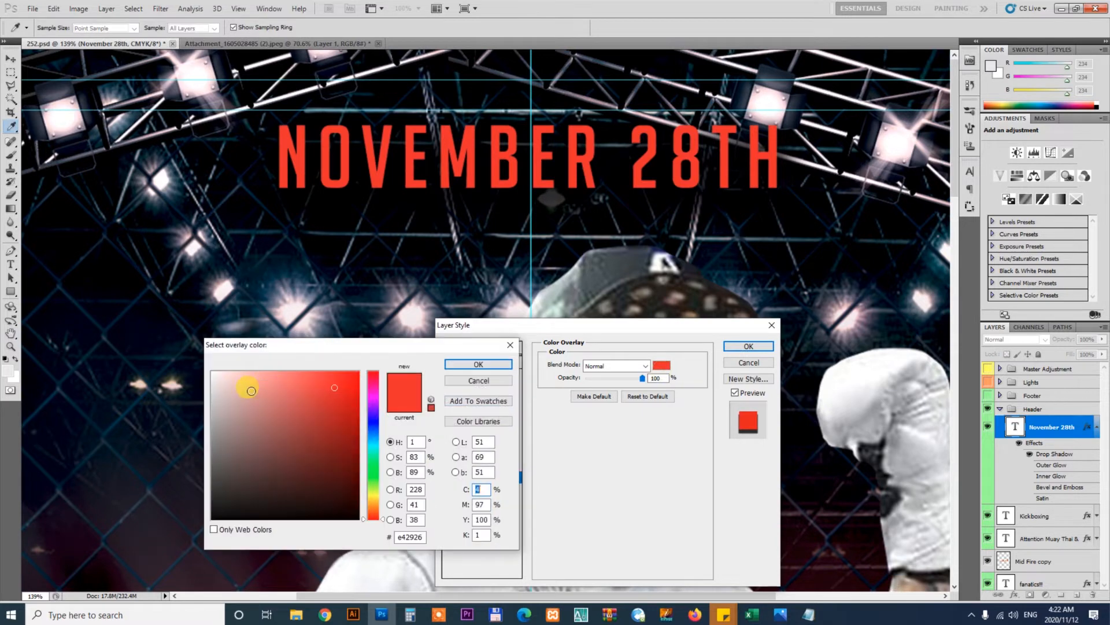
pyautogui.moveTo(247, 388); pyautogui.dragTo(111, 335)
pyautogui.click(472, 365)
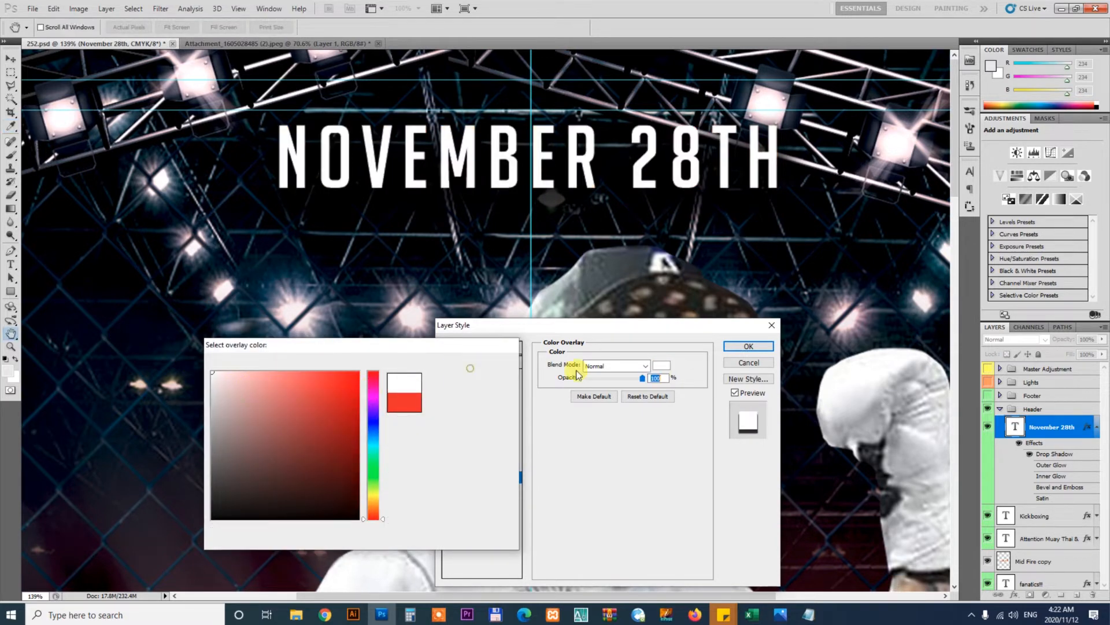
pyautogui.click(765, 346)
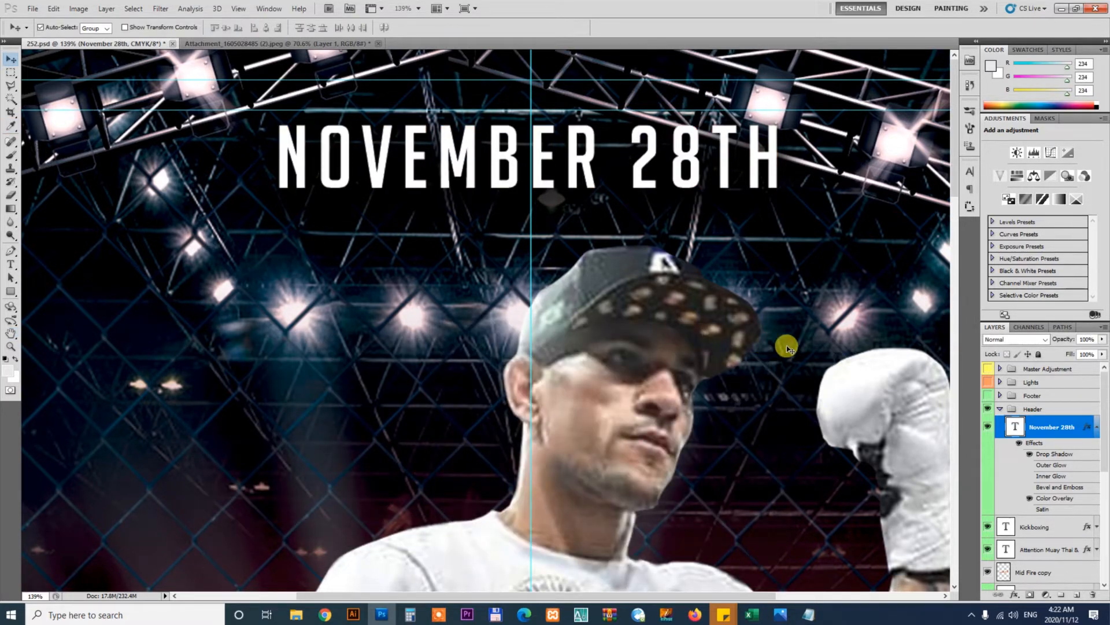
# Fit the flyer on screen and select the "Glory kickboxing Champion" line in the brief
pyautogui.scroll(-4, 788, 346)
pyautogui.hotkey('ctrl', '0')
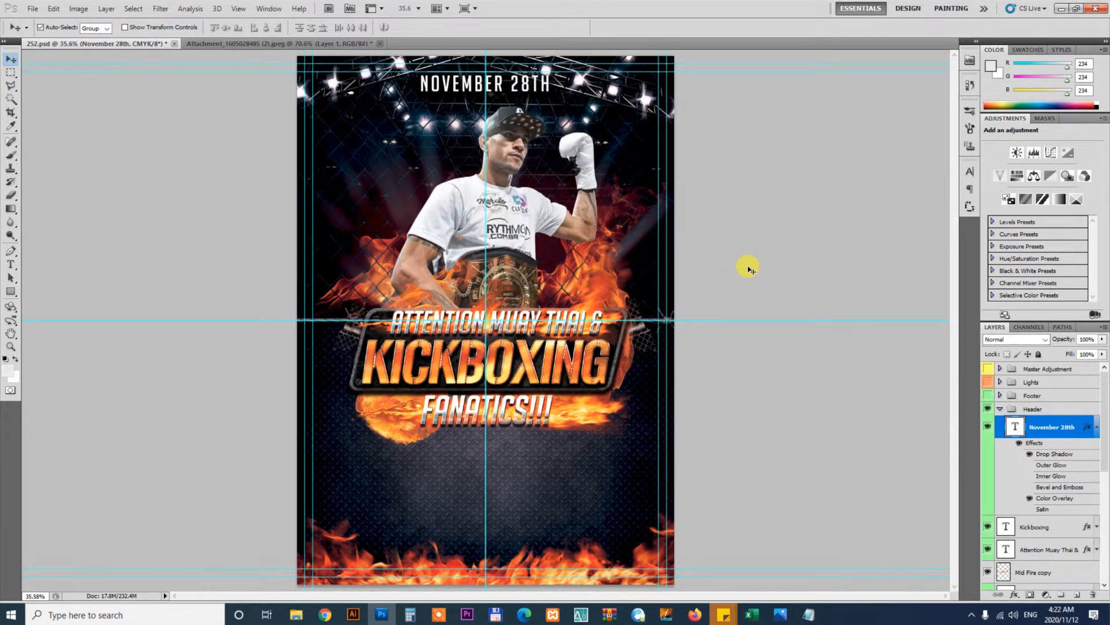
pyautogui.click(805, 617)
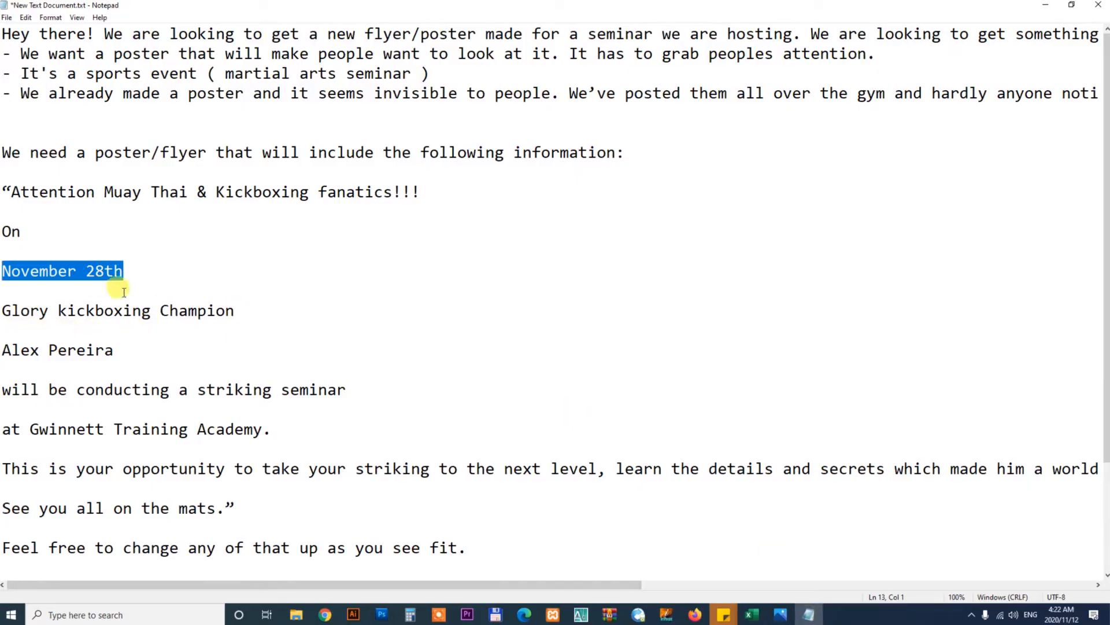
pyautogui.moveTo(234, 311); pyautogui.dragTo(30, 310)
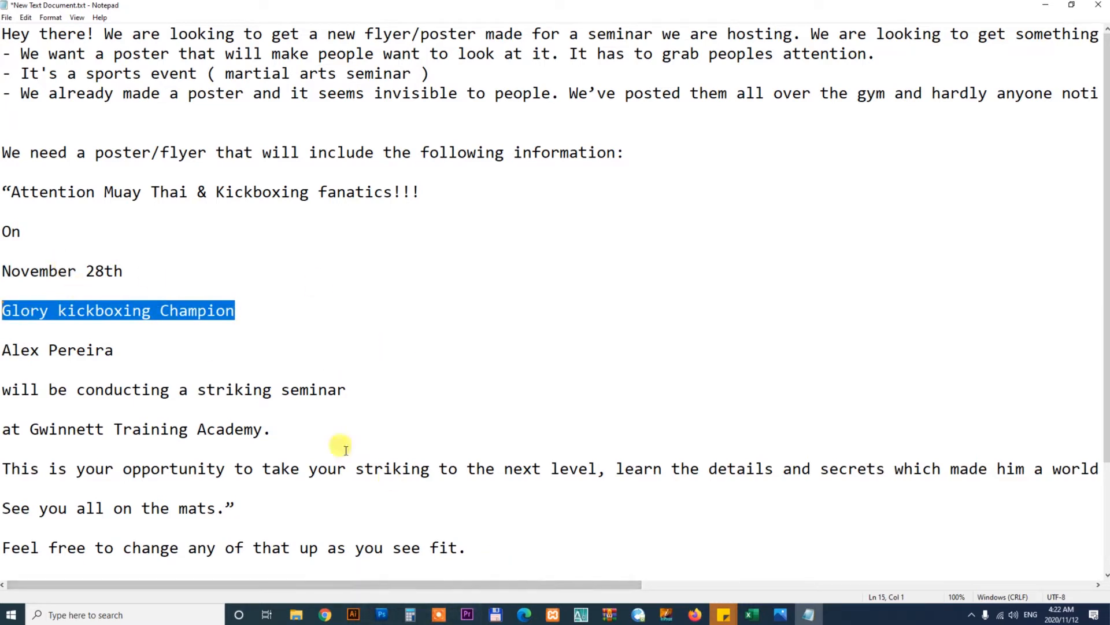
# Browse the order's project folder in extra large icons to find the Glory Kickboxing logo image
pyautogui.click(296, 614)
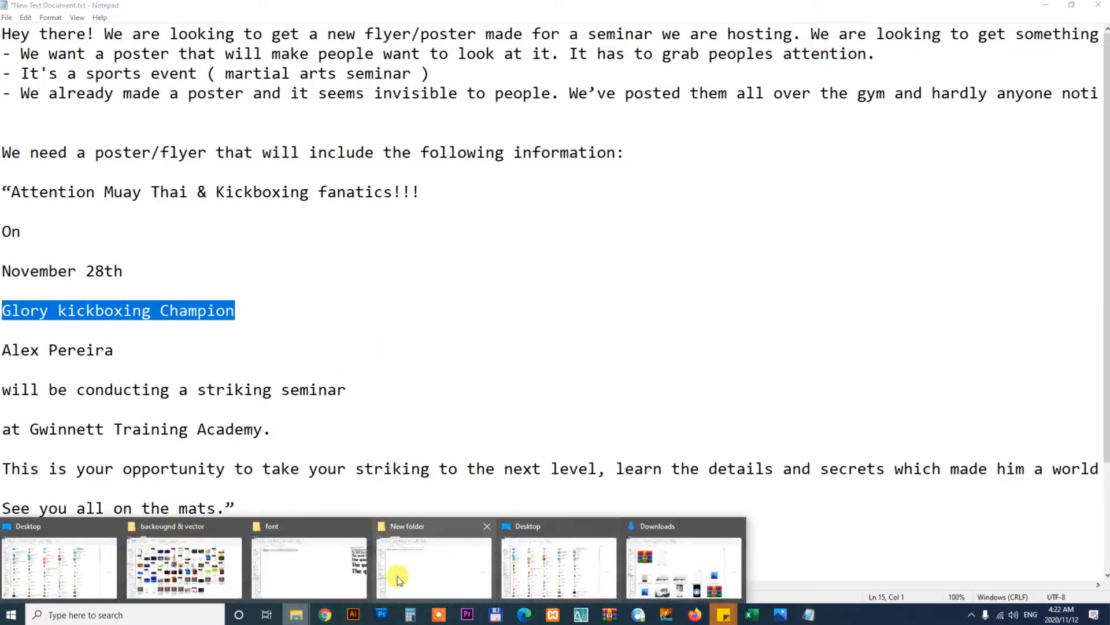
pyautogui.click(329, 573)
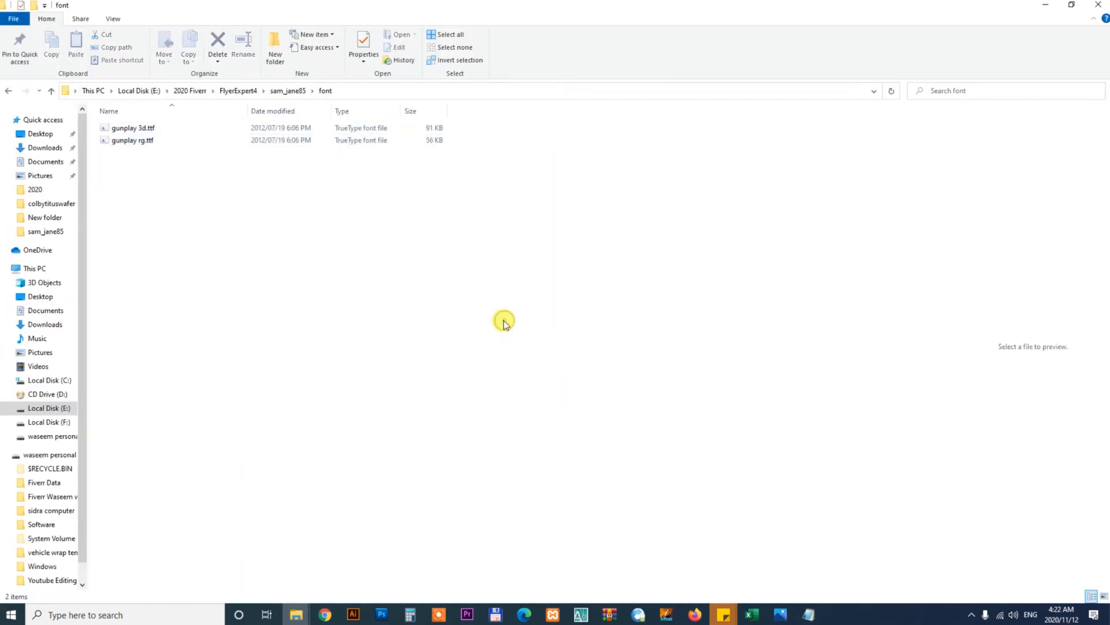
pyautogui.press('BackSpace')
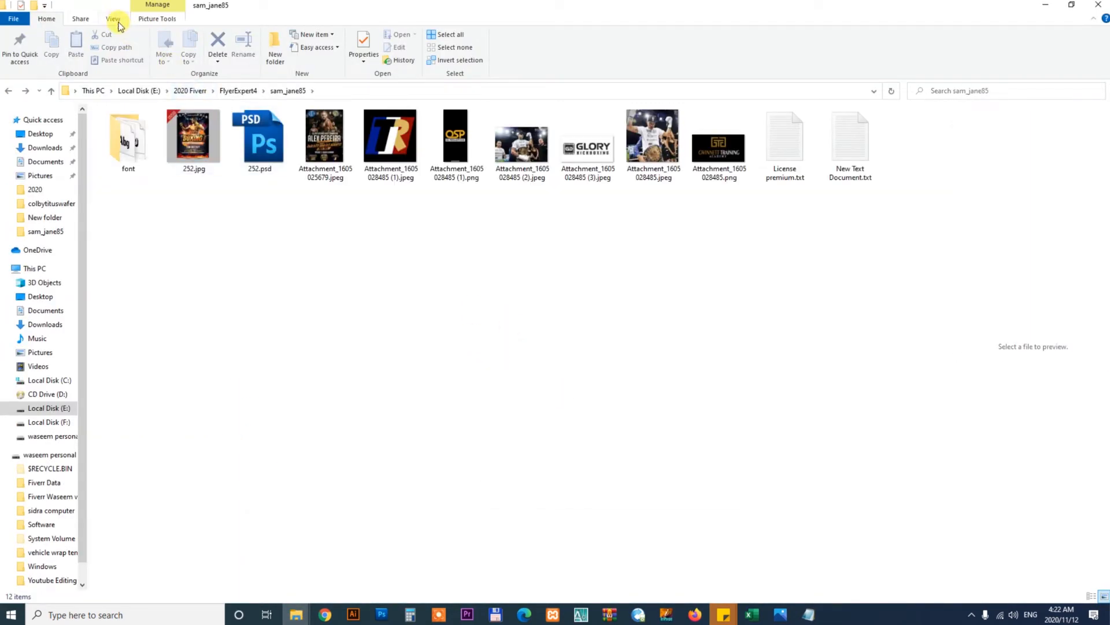
pyautogui.click(113, 18)
pyautogui.click(133, 35)
pyautogui.click(531, 375)
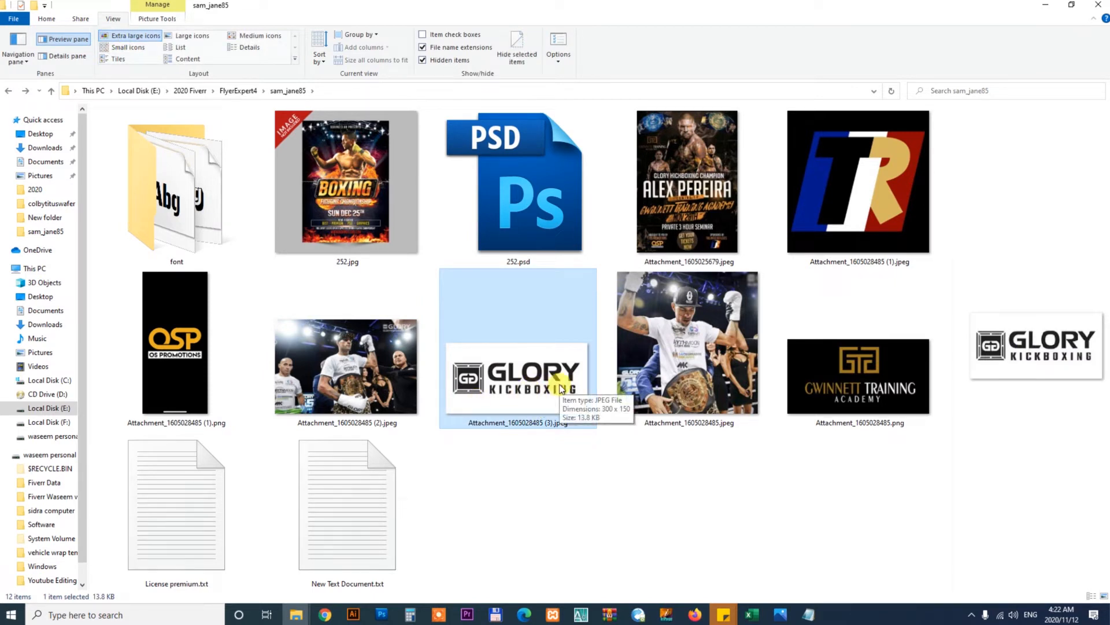
# Place the Glory Kickboxing logo into the flyer, scale it down and try moving it
pyautogui.moveTo(533, 403); pyautogui.dragTo(511, 471)
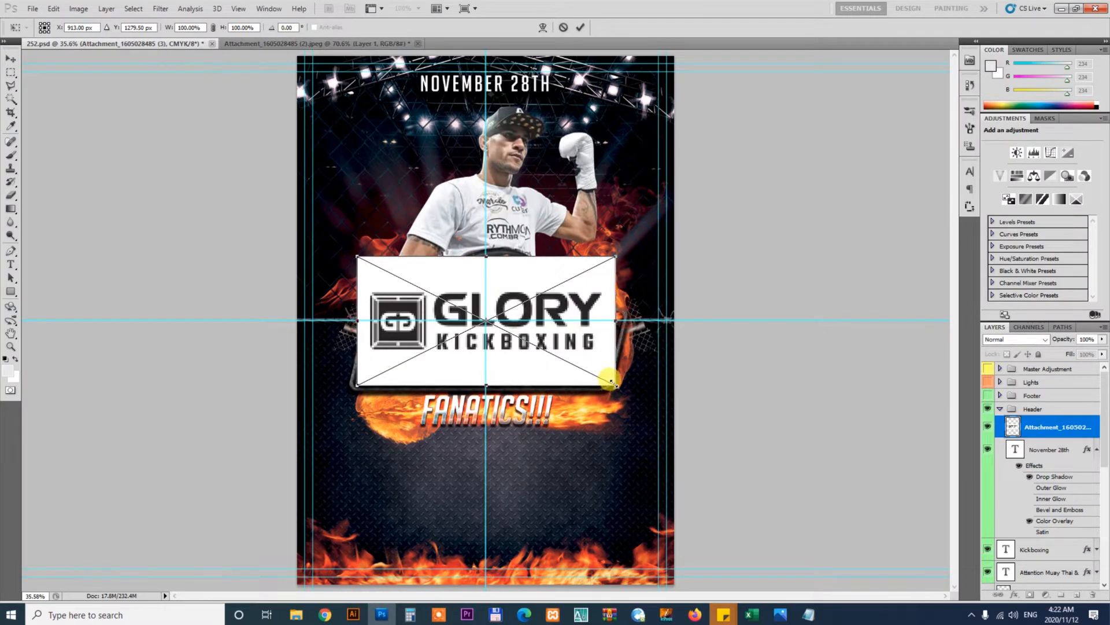
pyautogui.moveTo(611, 381); pyautogui.dragTo(539, 347)
pyautogui.press('Return')
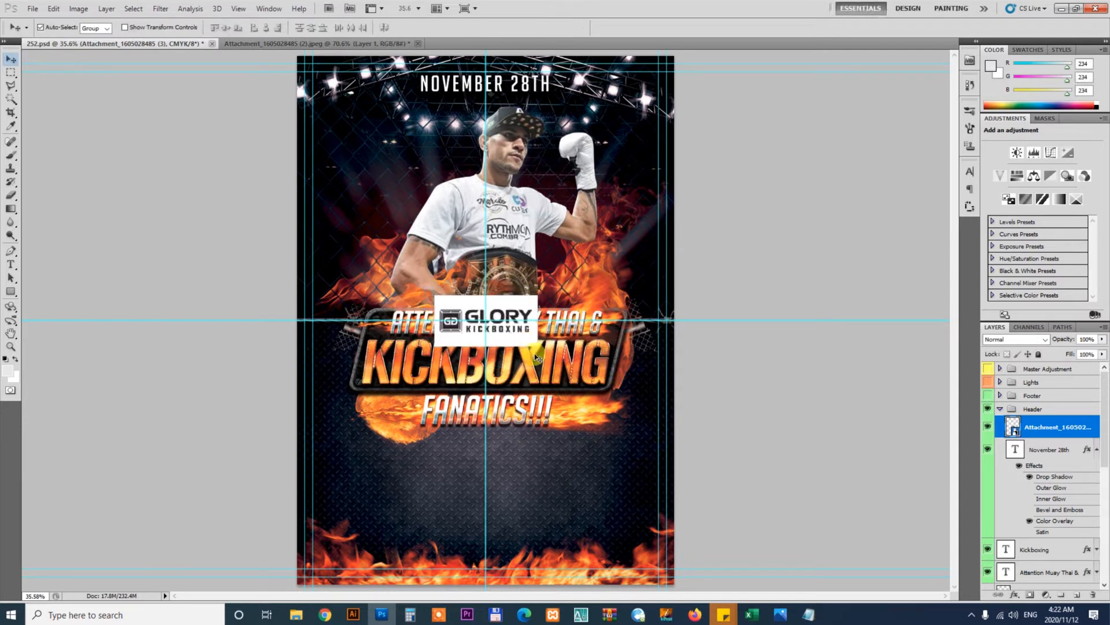
pyautogui.press('z')
pyautogui.moveTo(444, 489); pyautogui.dragTo(538, 524)
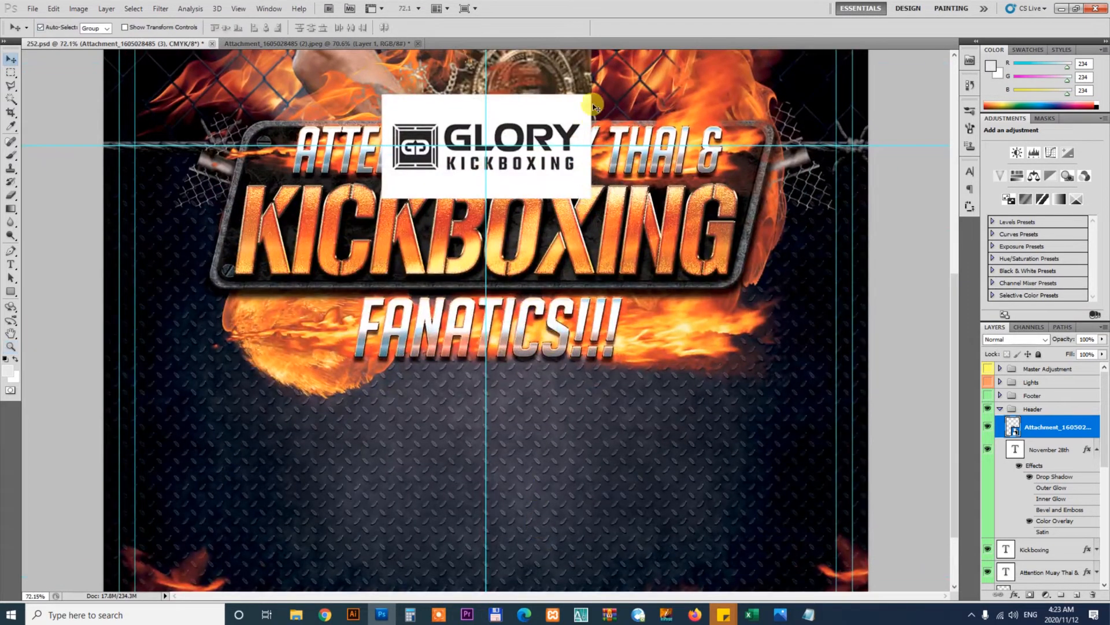
pyautogui.moveTo(569, 110); pyautogui.dragTo(783, 511)
pyautogui.hotkey('ctrl', 'z')
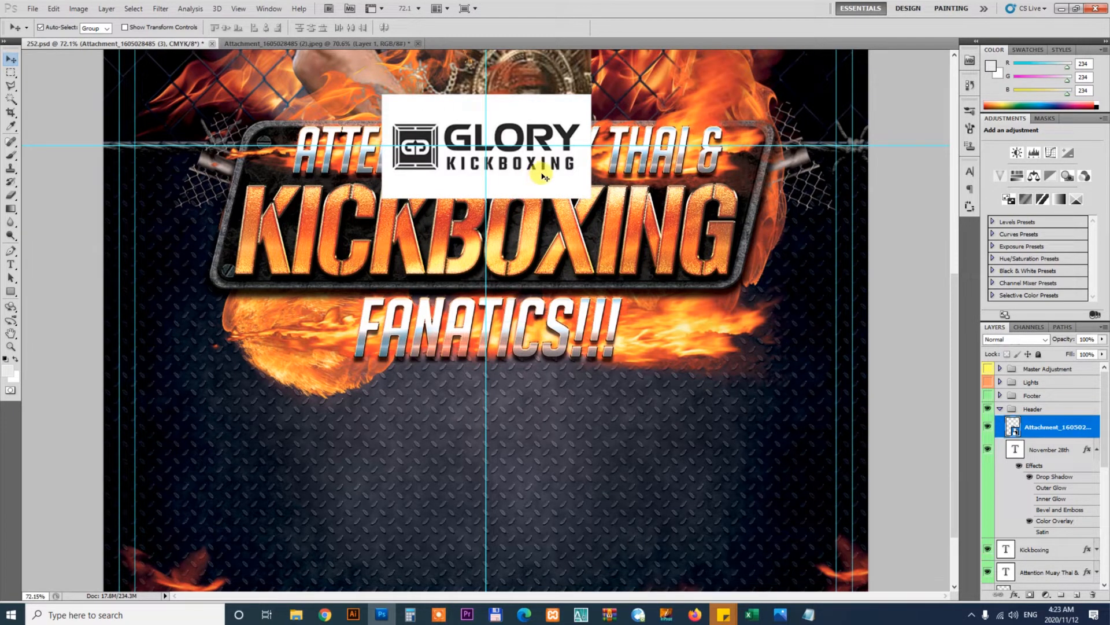
# Ungroup the Header layer group and delete the placed Glory logo layer
pyautogui.rightClick(1028, 419)
pyautogui.click(1032, 460)
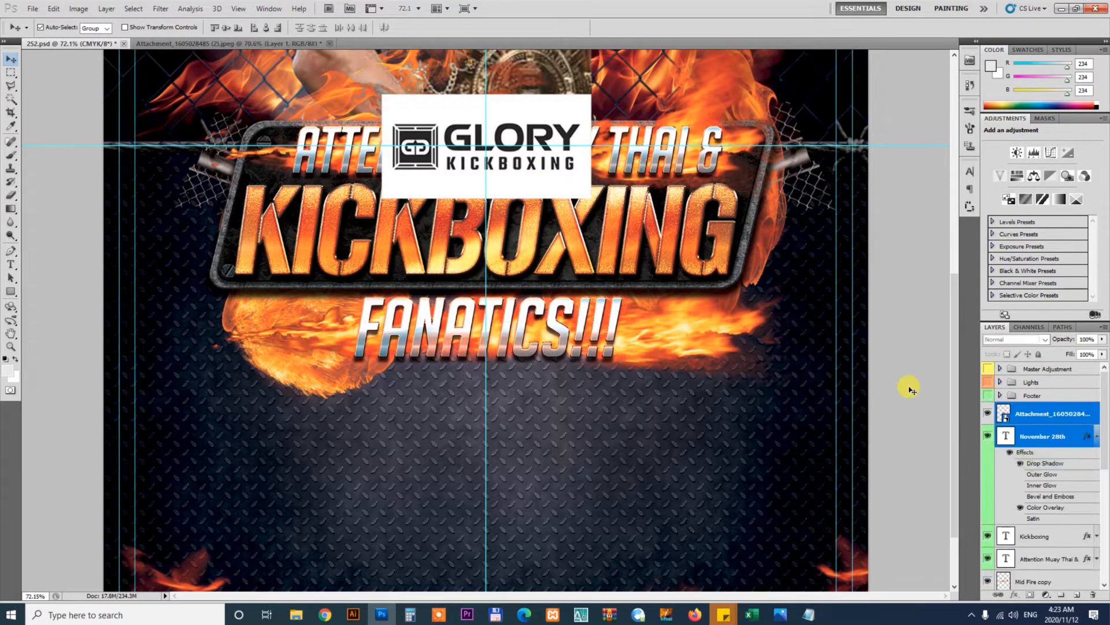
pyautogui.click(529, 177)
pyautogui.press('Delete')
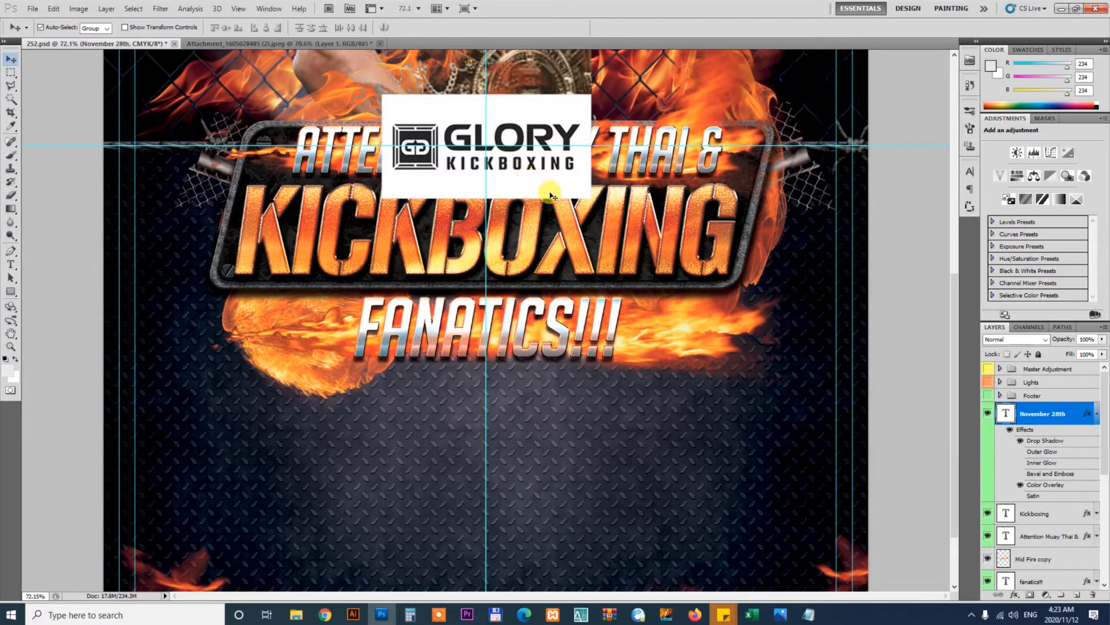
# Turn on the Footer group's visibility and ungroup it
pyautogui.hotkey('ctrl', '-')
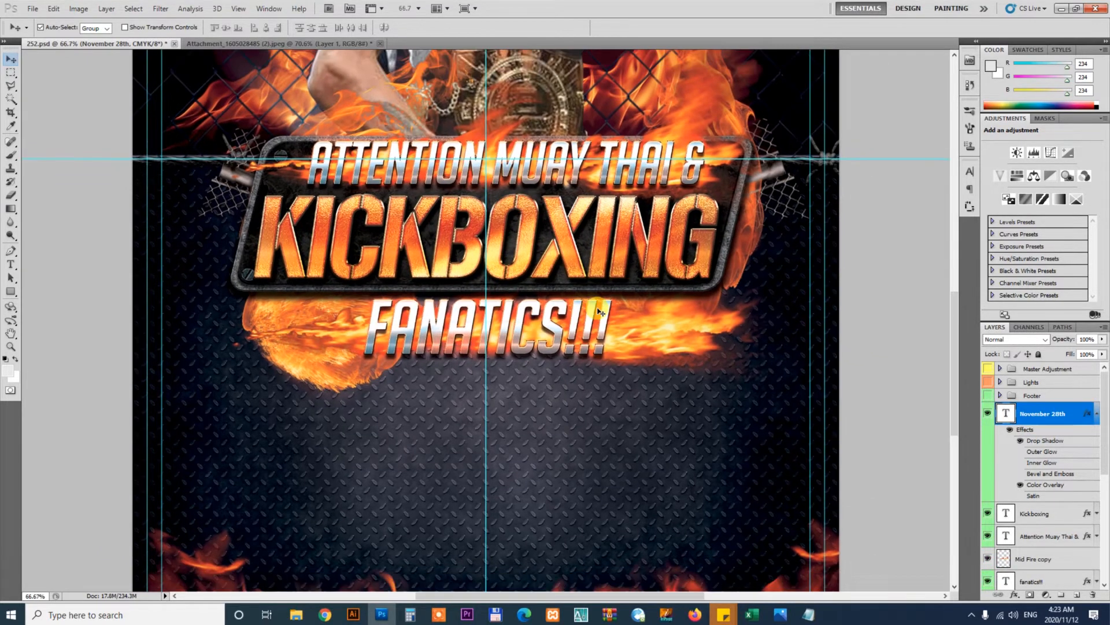
pyautogui.click(625, 170)
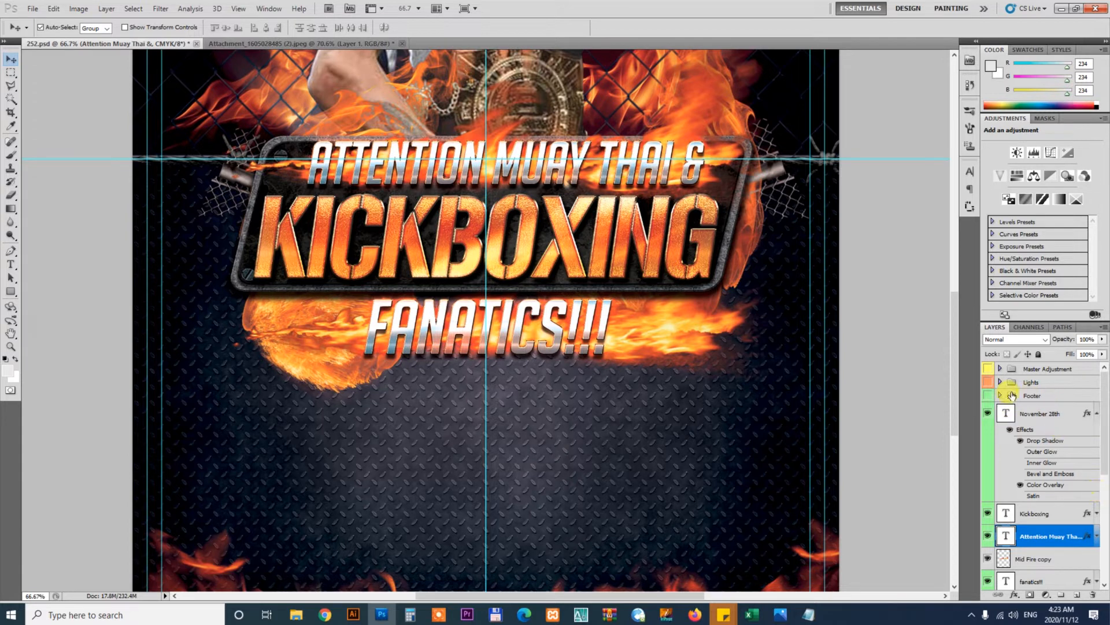
pyautogui.click(989, 396)
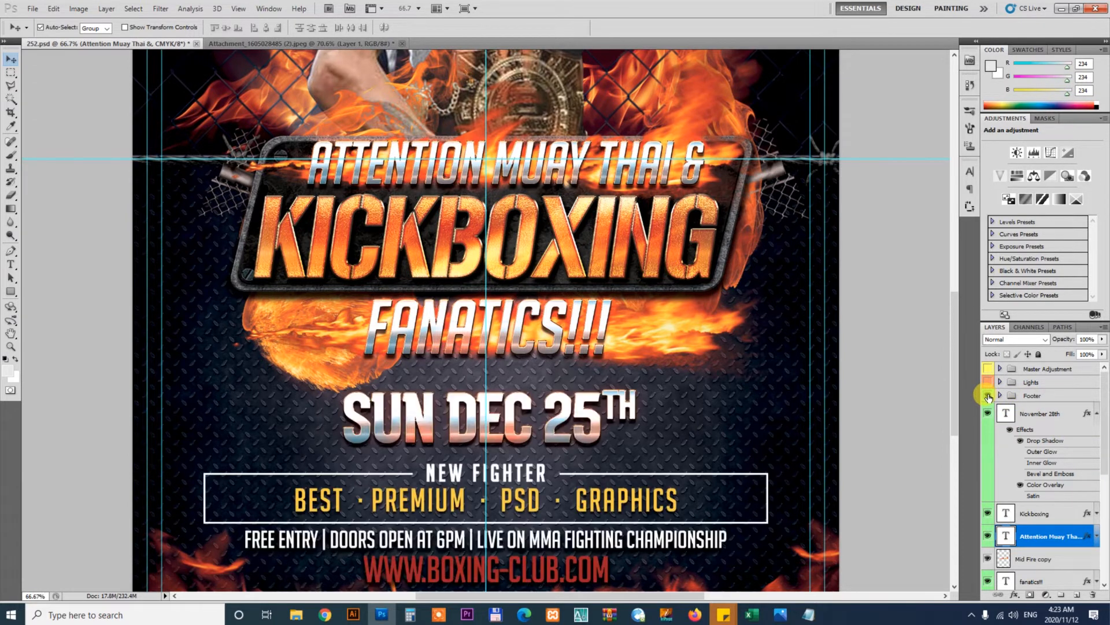
pyautogui.click(891, 434)
pyautogui.click(558, 420)
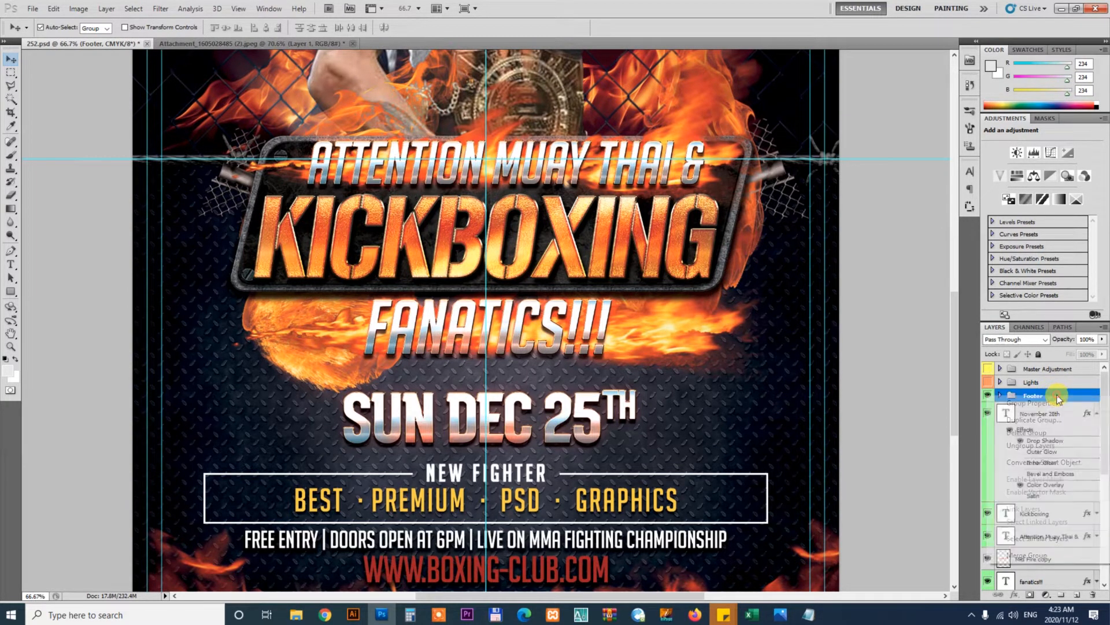
pyautogui.rightClick(1055, 398)
pyautogui.click(1049, 446)
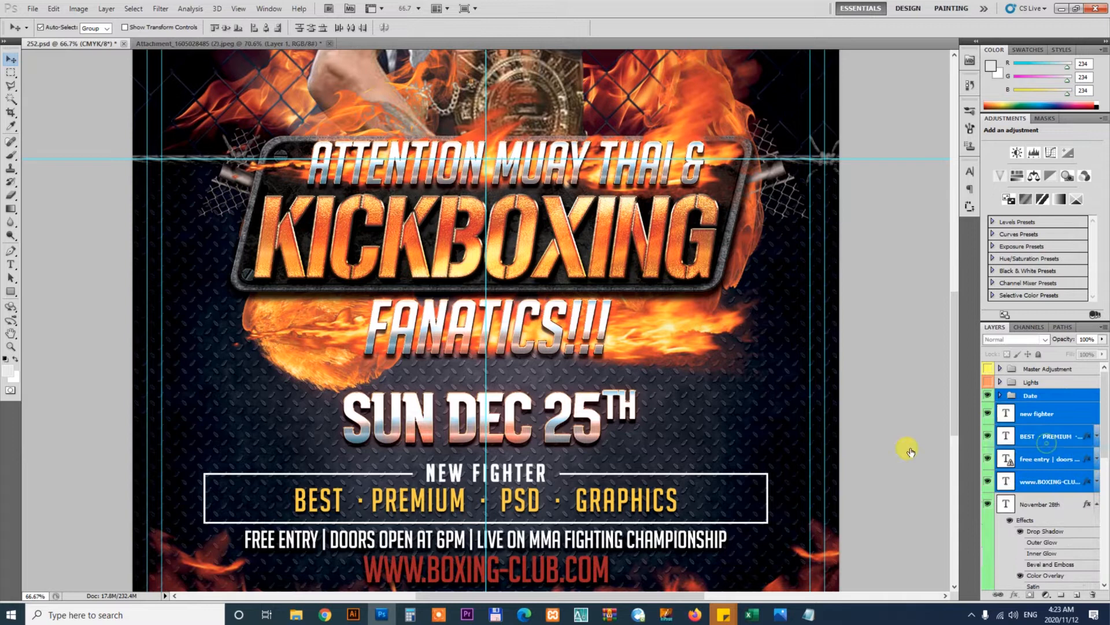
# Ungroup the Date layer group
pyautogui.click(866, 445)
pyautogui.click(552, 439)
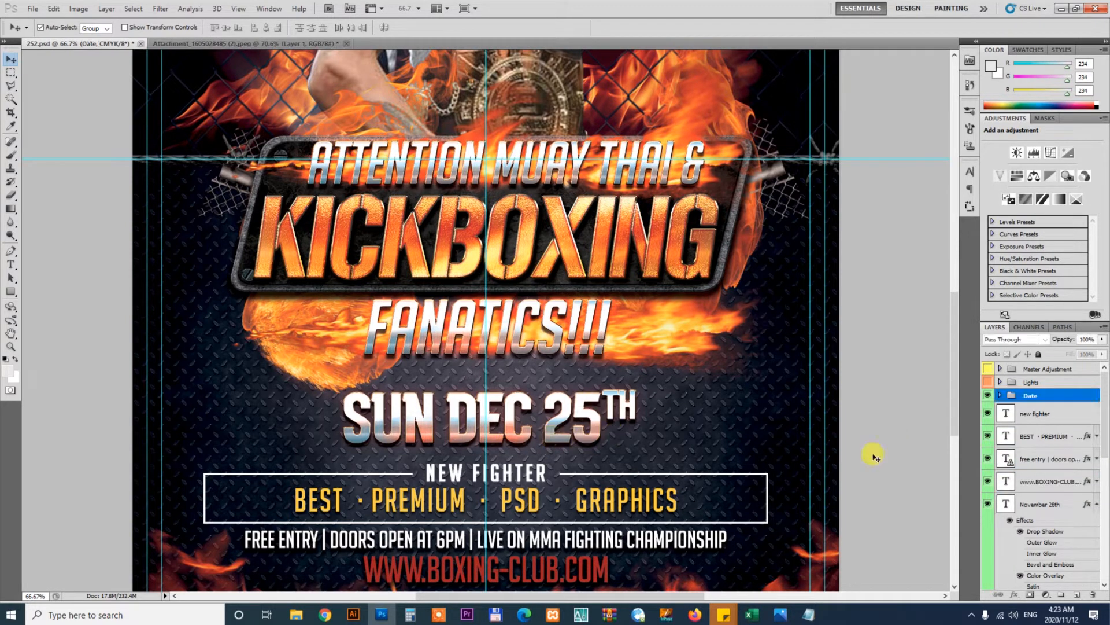
pyautogui.rightClick(1050, 398)
pyautogui.click(1044, 444)
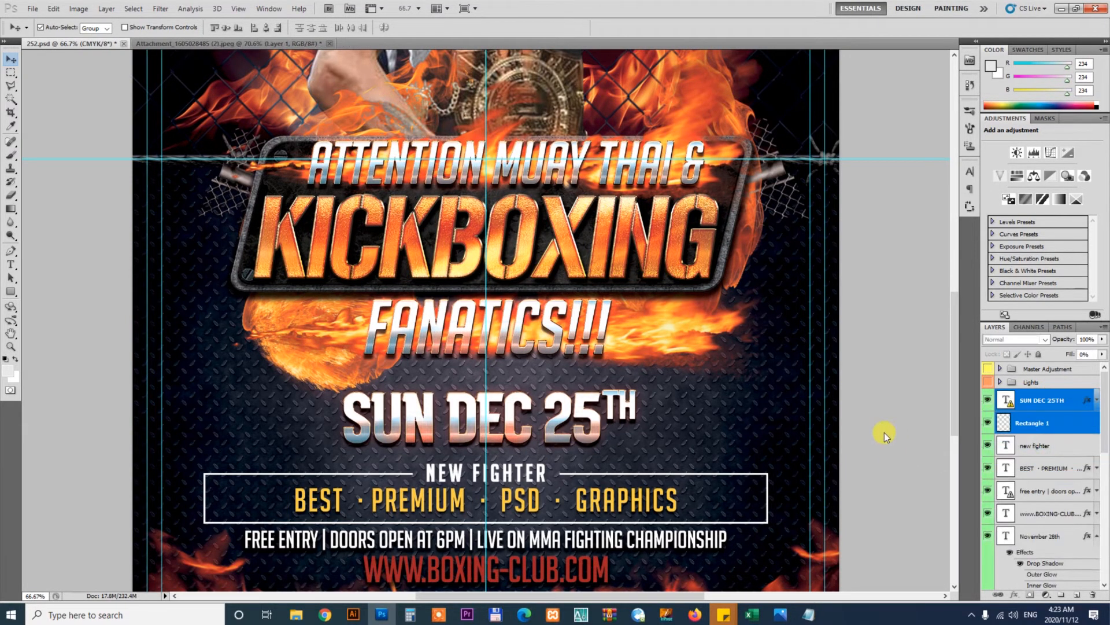
# Move the SUN DEC 25TH date text slightly upward
pyautogui.click(889, 433)
pyautogui.click(560, 434)
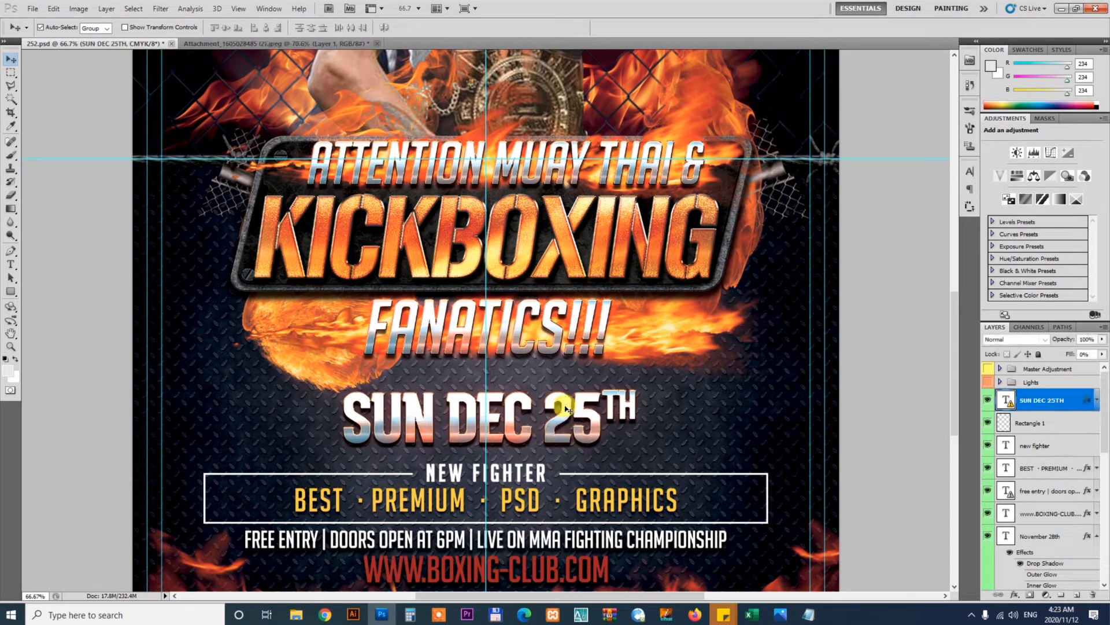
pyautogui.moveTo(567, 399); pyautogui.dragTo(569, 387)
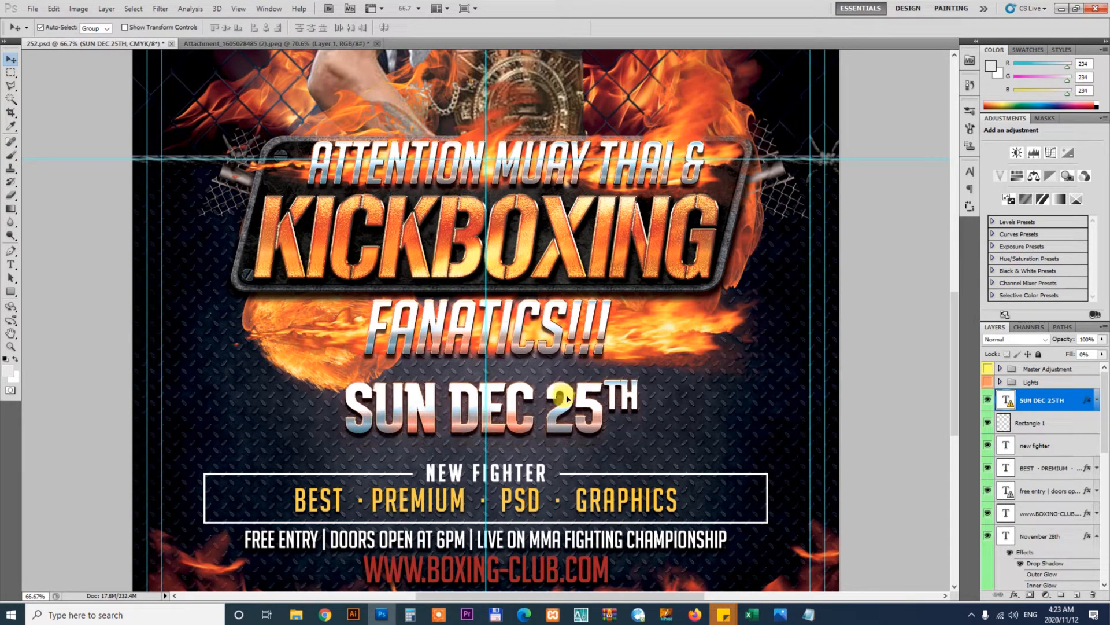
# Select all of the date text, check the order's font folder for the font name, and set the date's font to Gunplay
pyautogui.press('t')
pyautogui.click(536, 408)
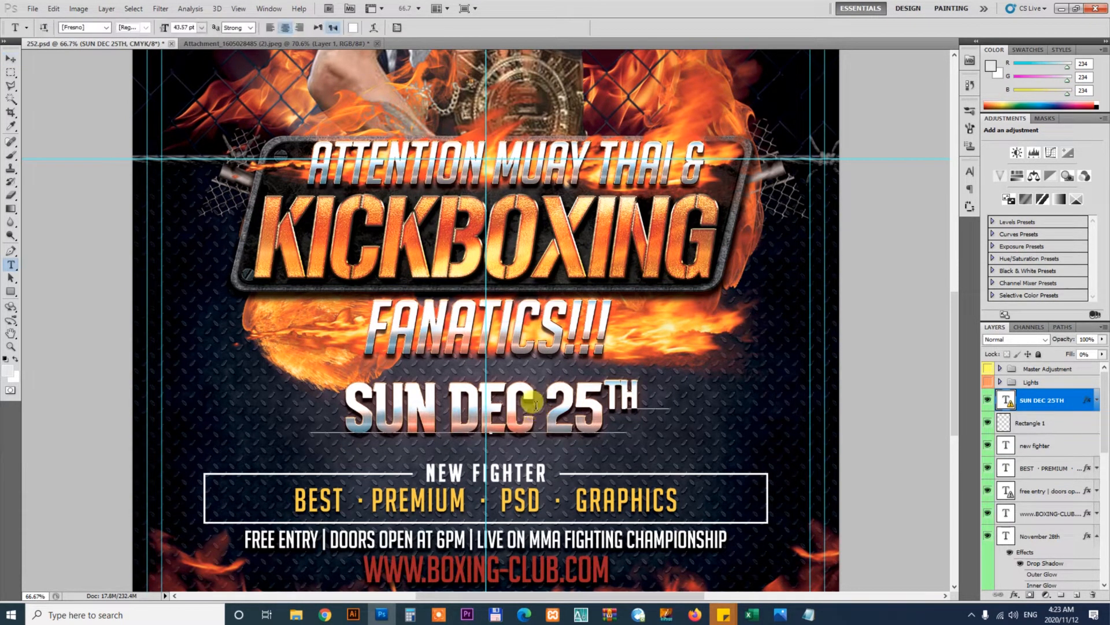
pyautogui.click(532, 248)
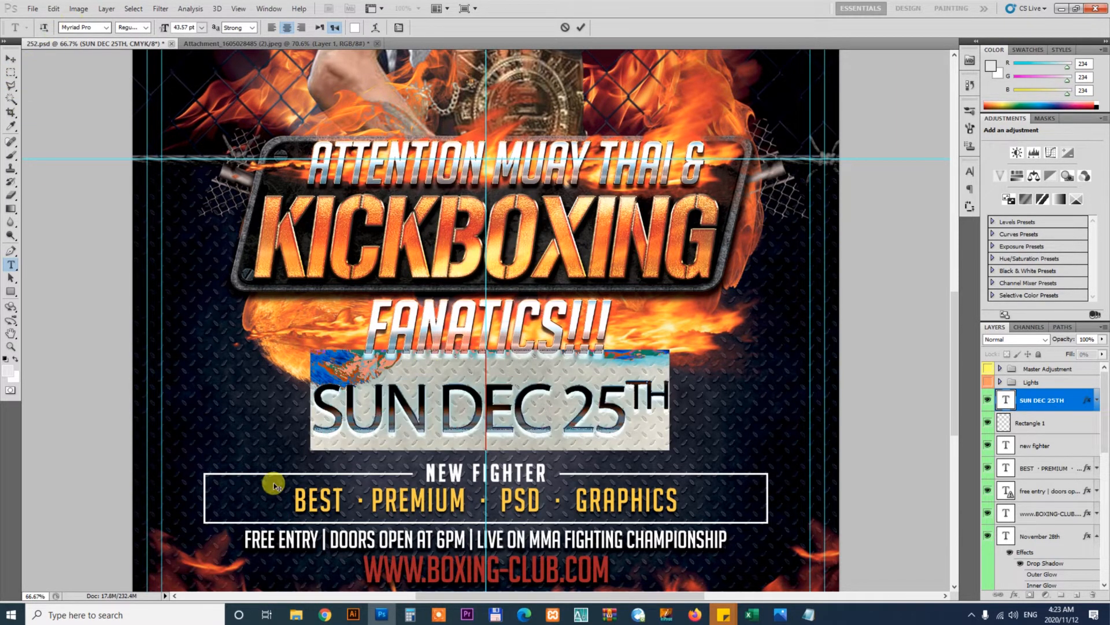
pyautogui.moveTo(295, 618)
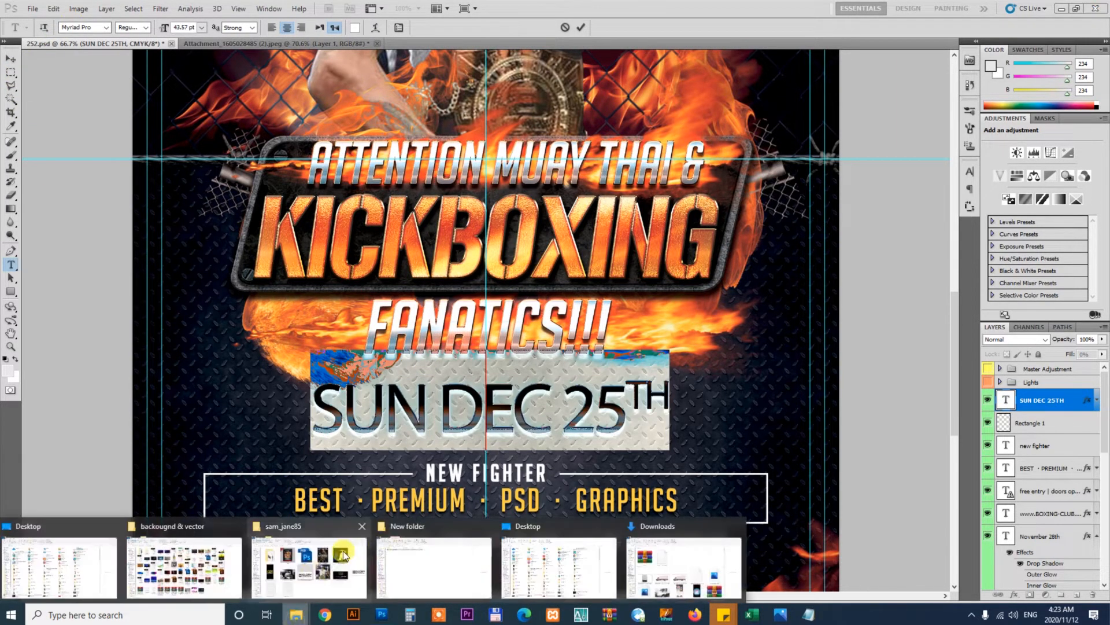
pyautogui.click(309, 558)
pyautogui.doubleClick(176, 174)
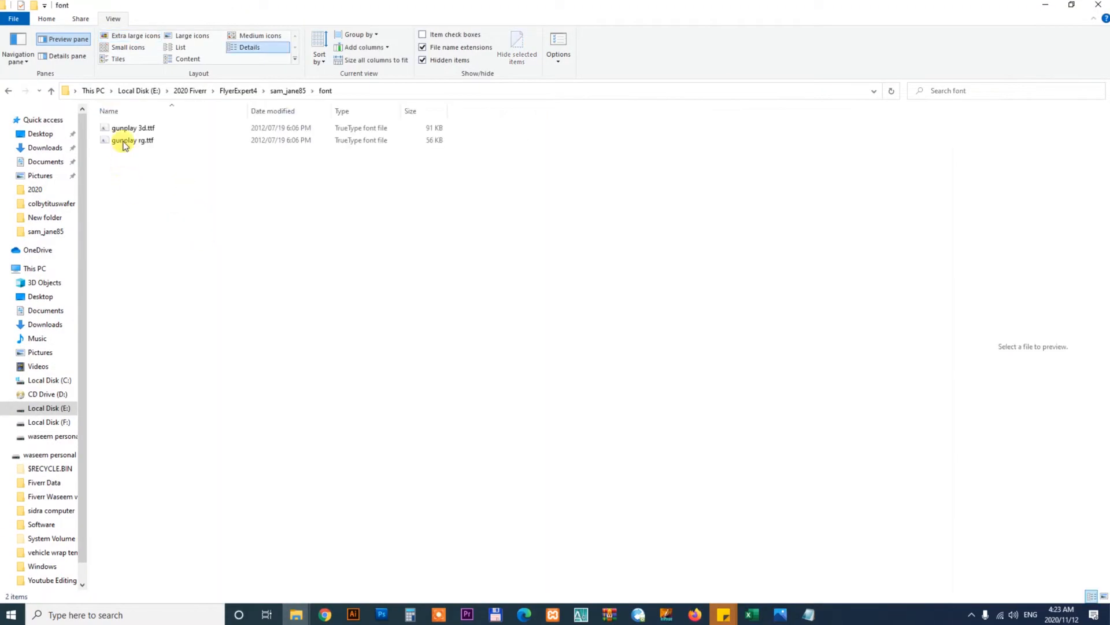
pyautogui.click(382, 614)
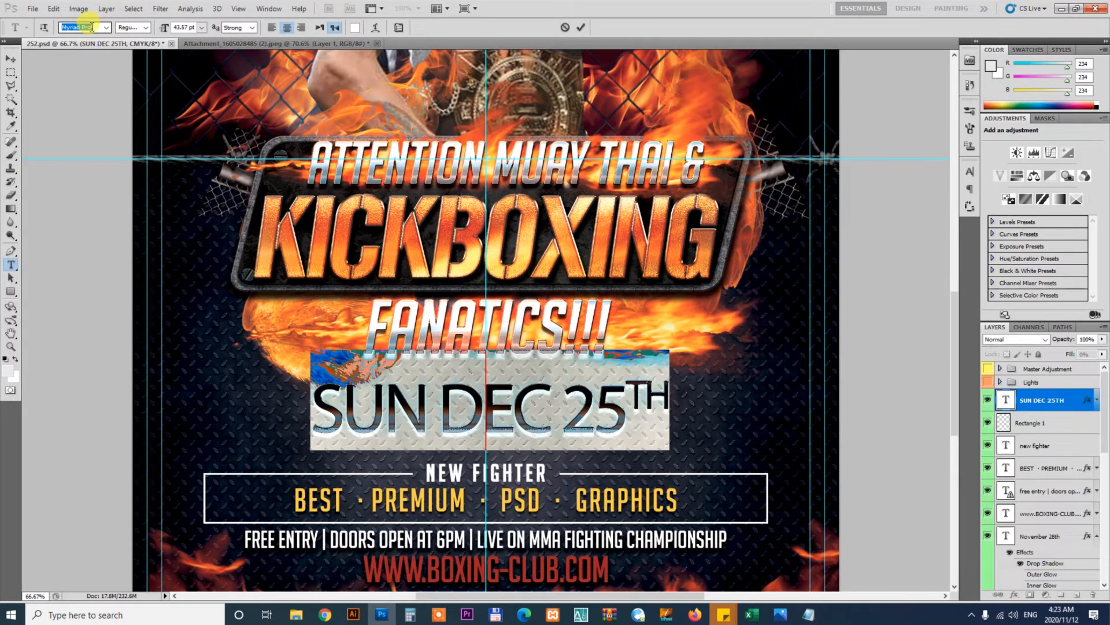
pyautogui.write('Gunplay')
pyautogui.press('Return')
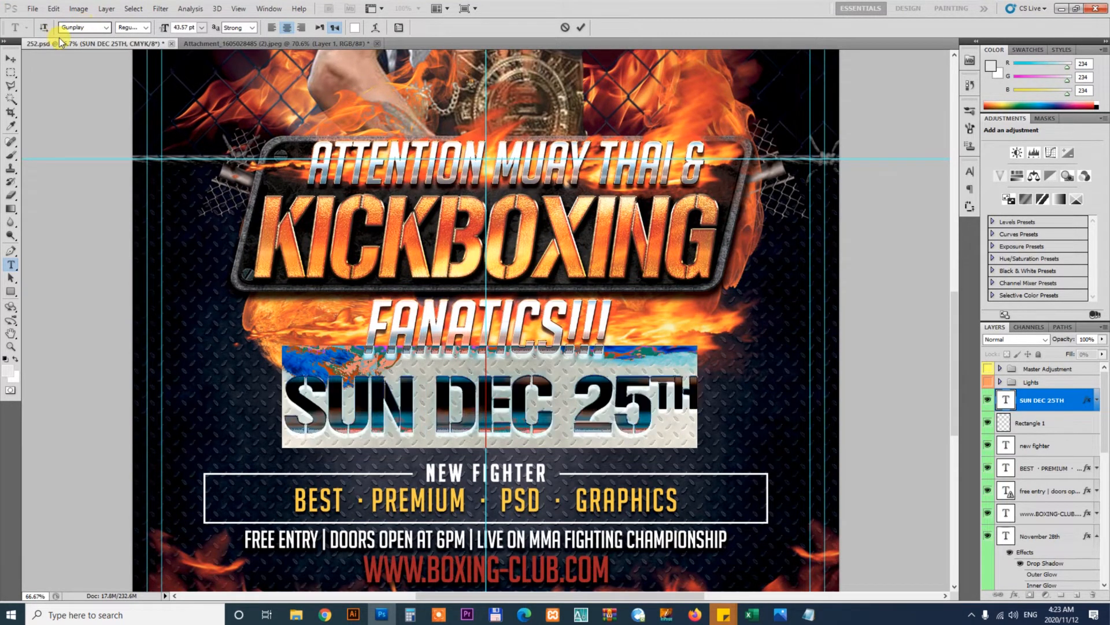
# Change the day in the date line from 25 to 28
pyautogui.click(9, 62)
pyautogui.press('z')
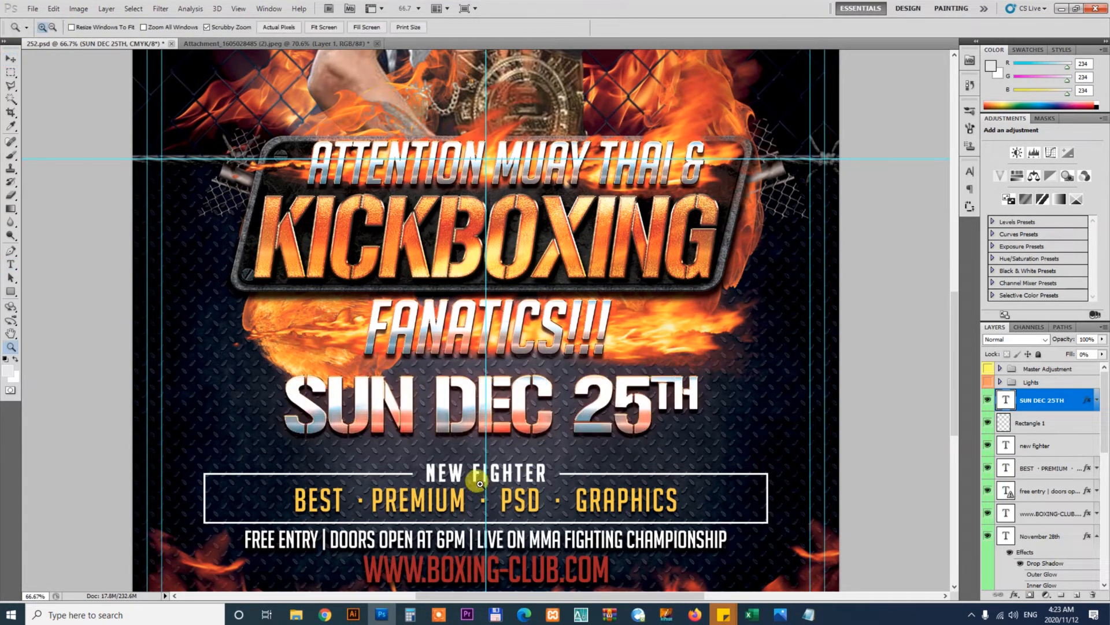
pyautogui.moveTo(521, 490); pyautogui.dragTo(497, 455)
pyautogui.press('v')
pyautogui.moveTo(603, 333); pyautogui.dragTo(621, 435)
pyautogui.press('t')
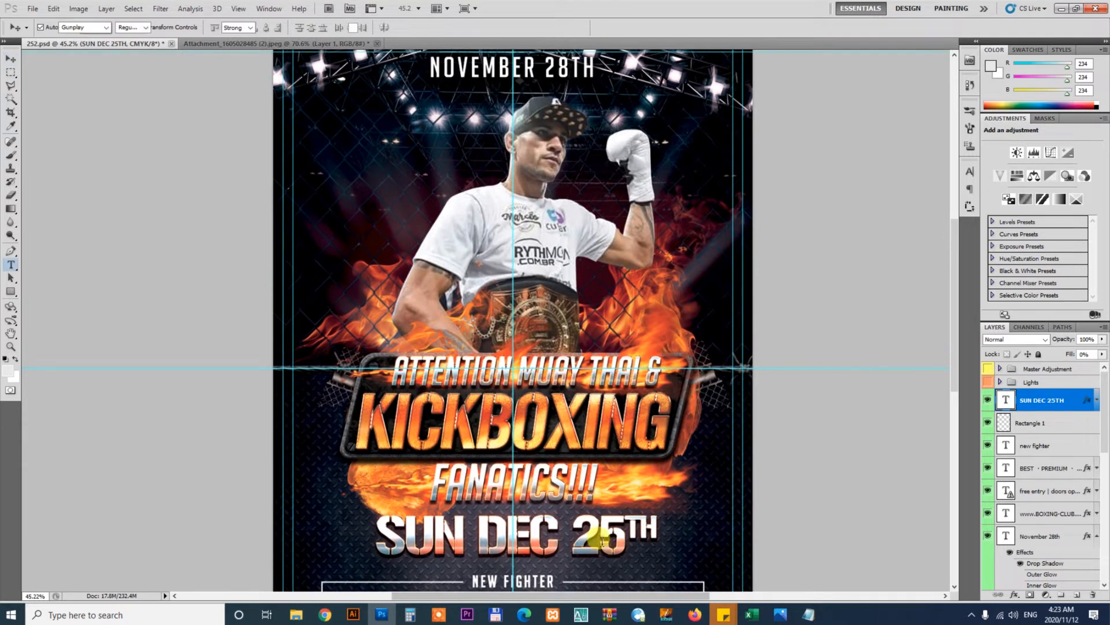
pyautogui.moveTo(601, 542); pyautogui.dragTo(612, 538)
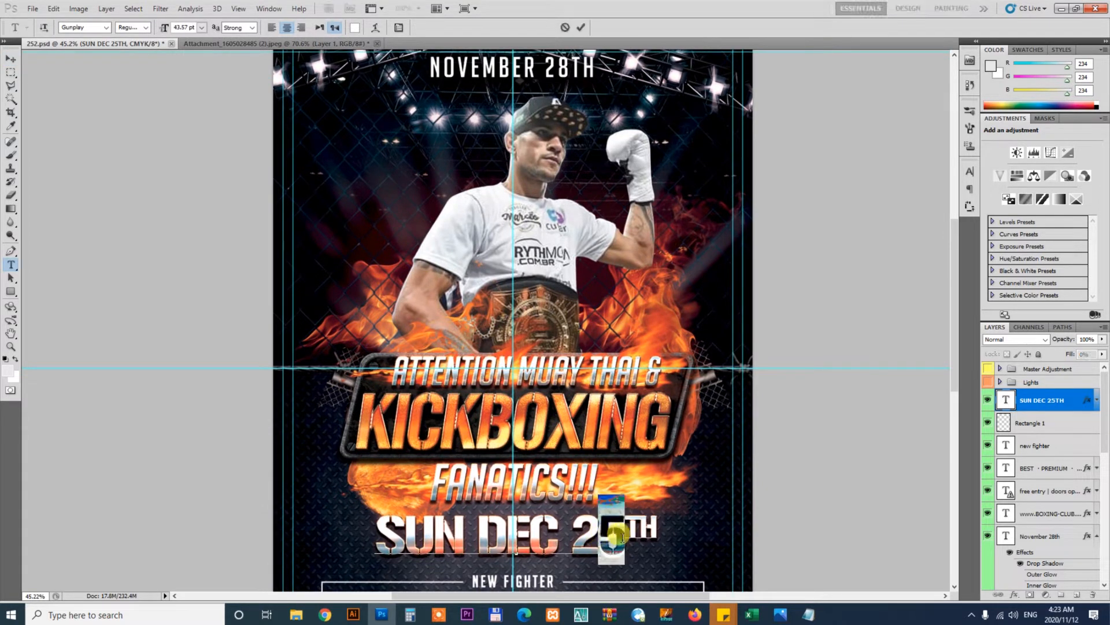
pyautogui.write('8')
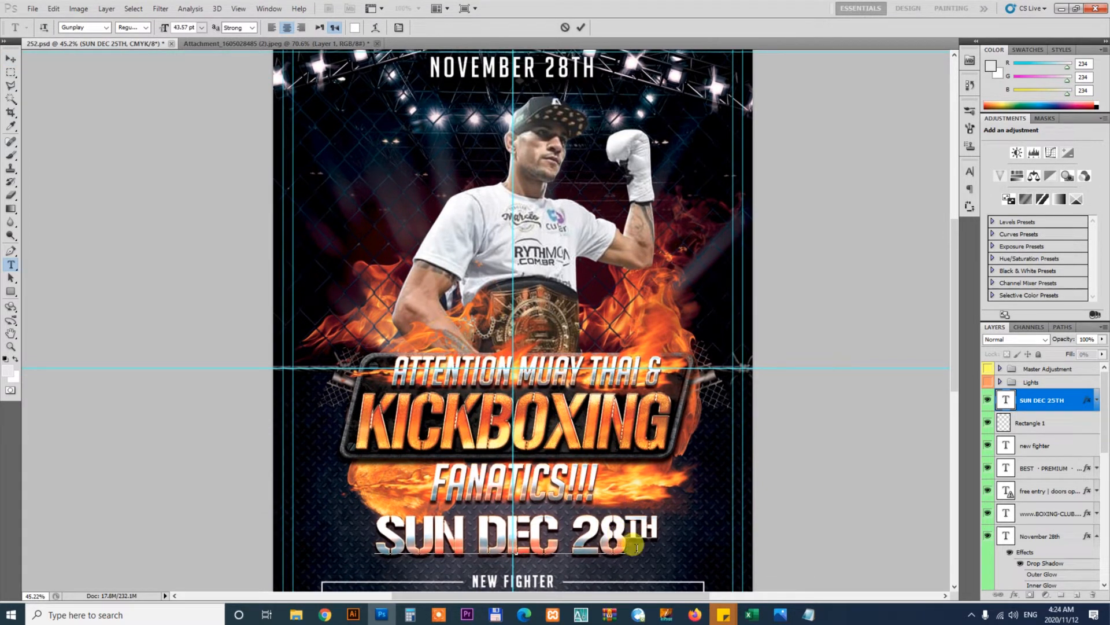
# Replace SUN DEC with november in the date line
pyautogui.moveTo(553, 532); pyautogui.dragTo(334, 527)
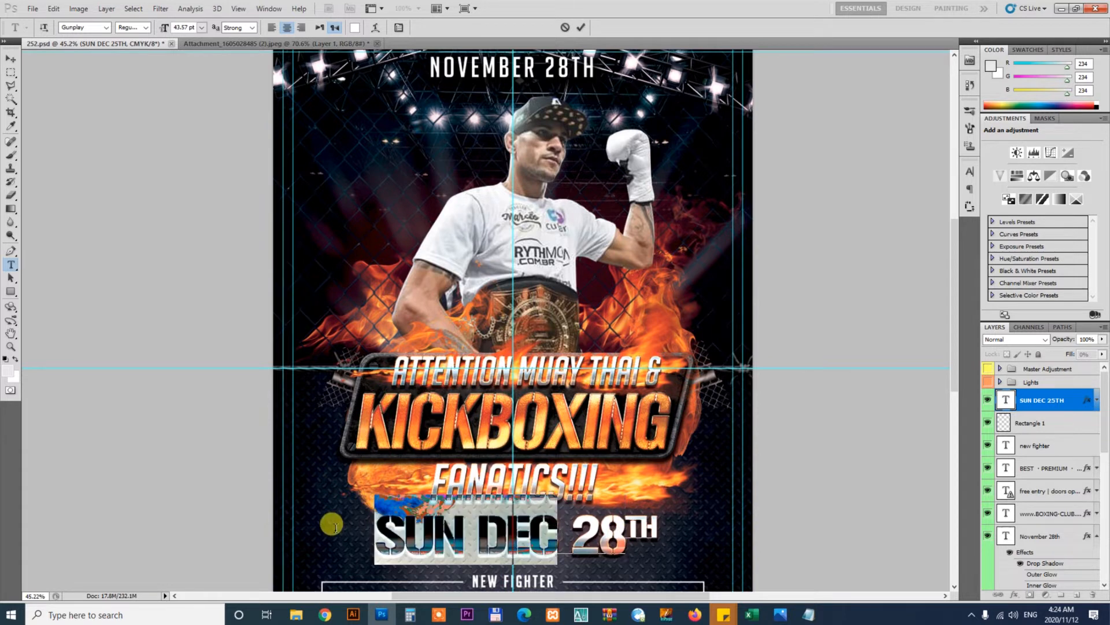
pyautogui.hotkey('ctrl', 'Right')
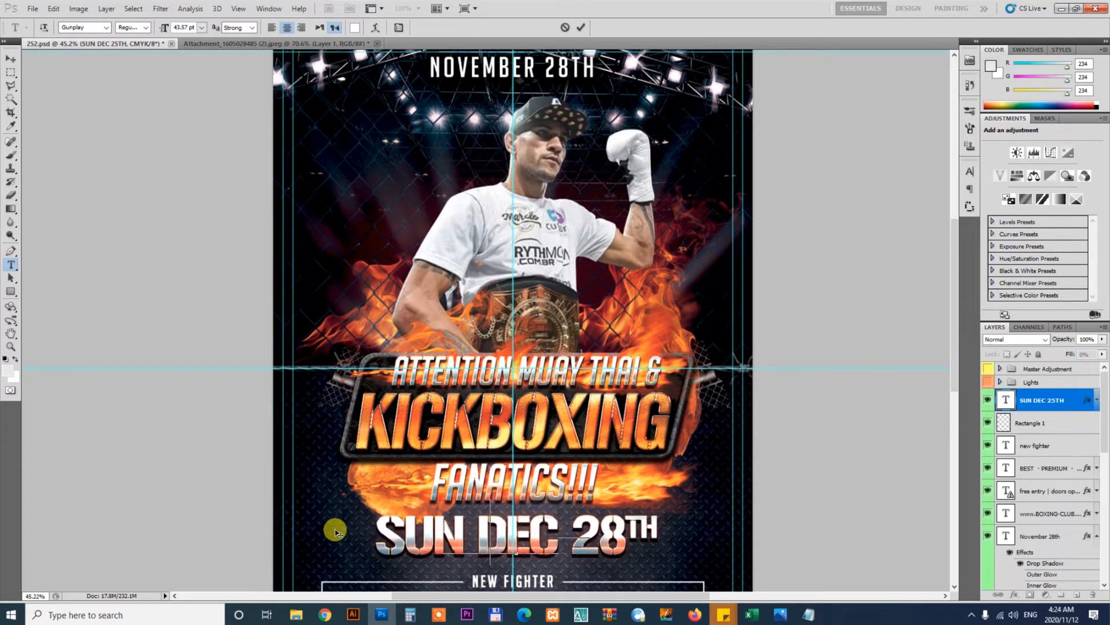
pyautogui.write('november')
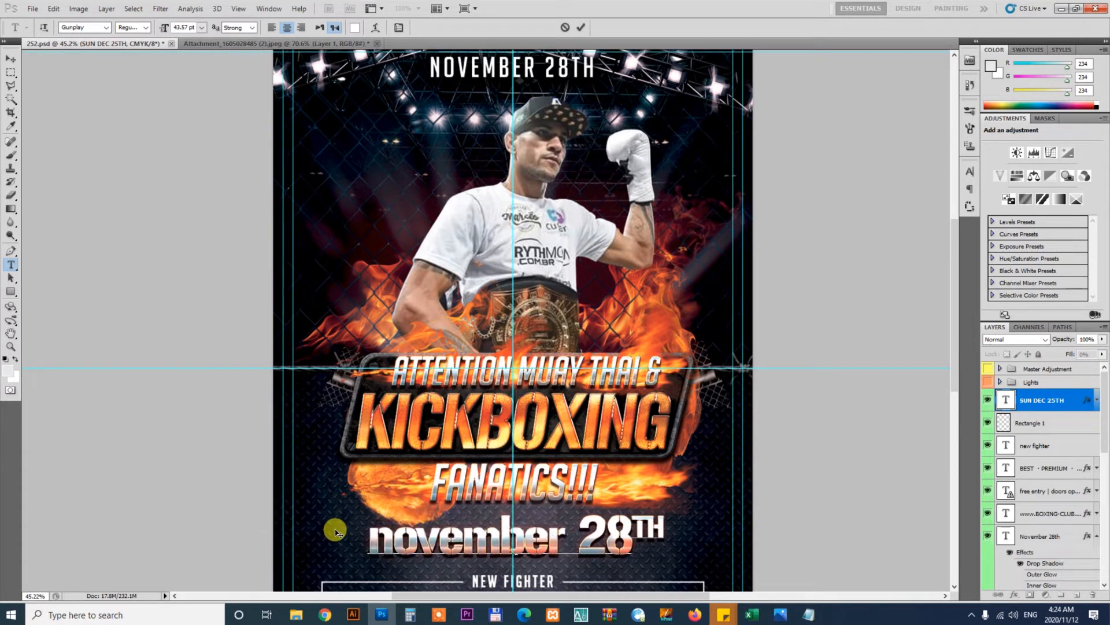
# Apply All Caps to the word november and commit the text edit
pyautogui.doubleClick(460, 566)
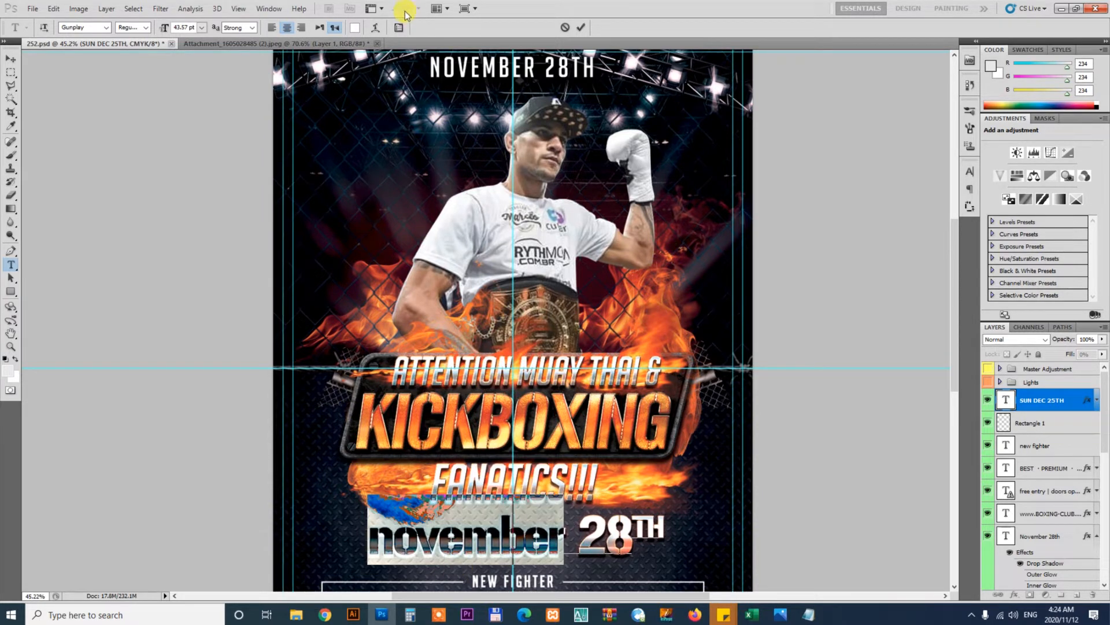
pyautogui.click(402, 30)
pyautogui.click(870, 257)
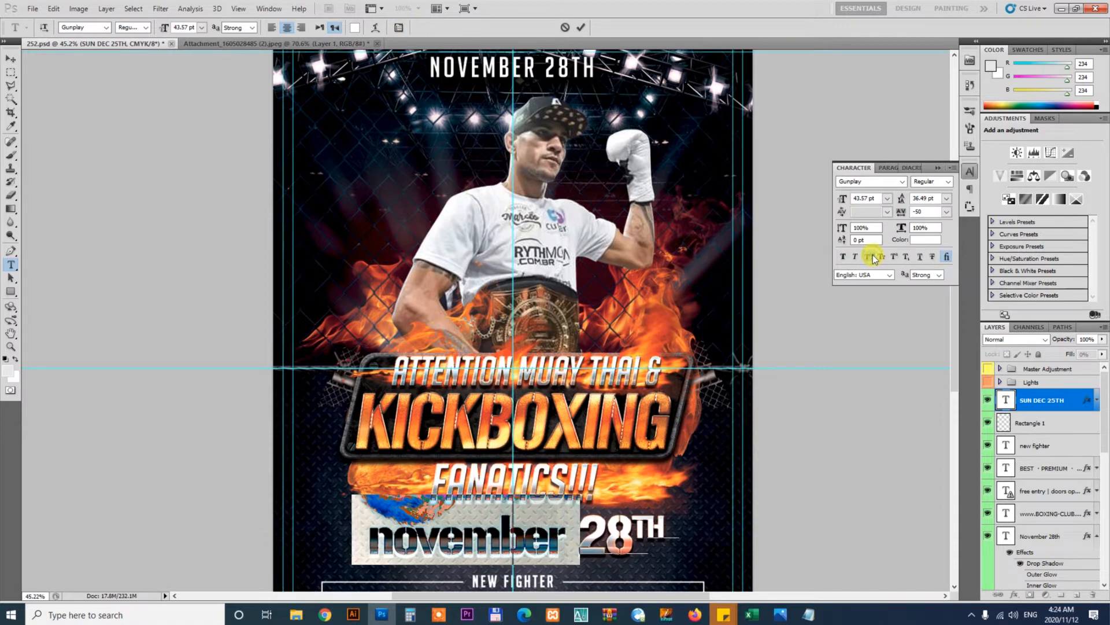
pyautogui.click(10, 61)
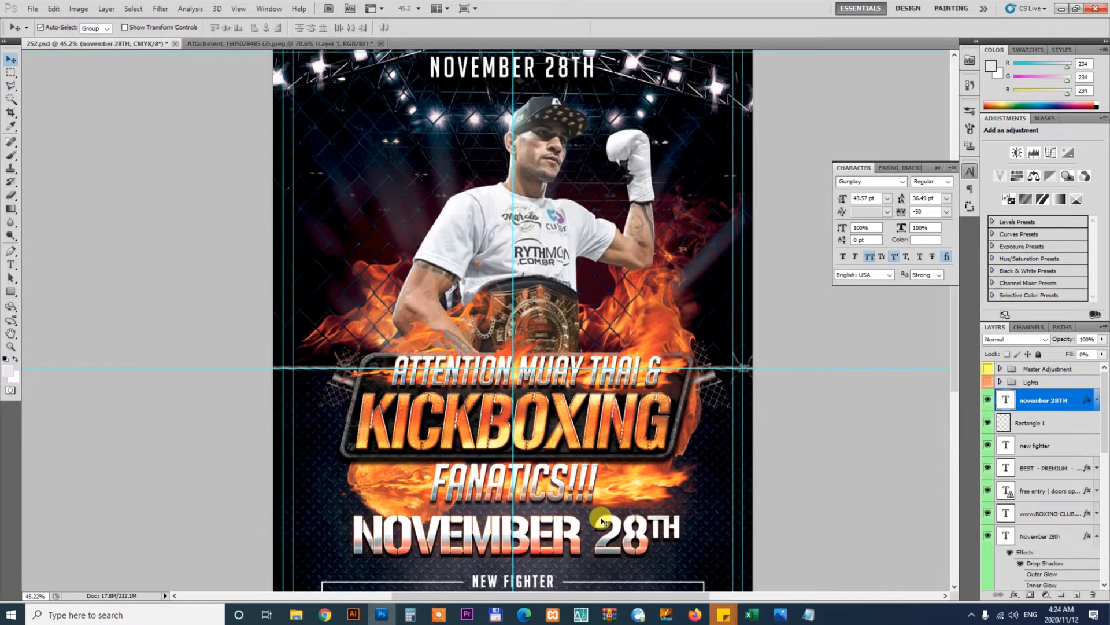
# Nudge the NOVEMBER 28TH text up and scale it down slightly with Free Transform
pyautogui.press('z')
pyautogui.moveTo(479, 544); pyautogui.dragTo(559, 550)
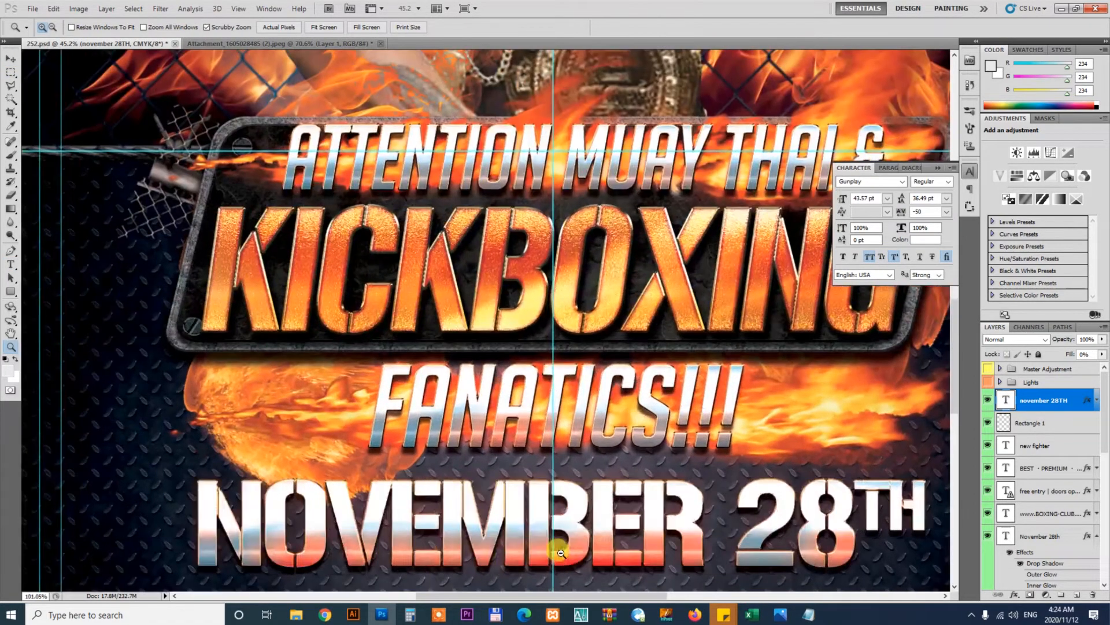
pyautogui.moveTo(584, 290); pyautogui.dragTo(676, 370)
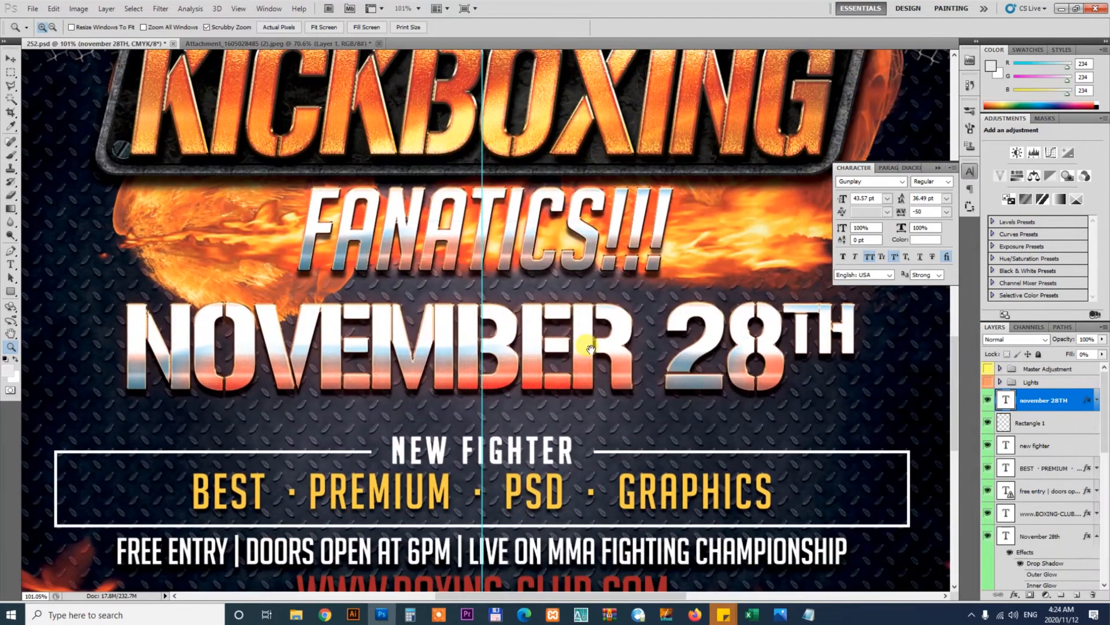
pyautogui.press('v')
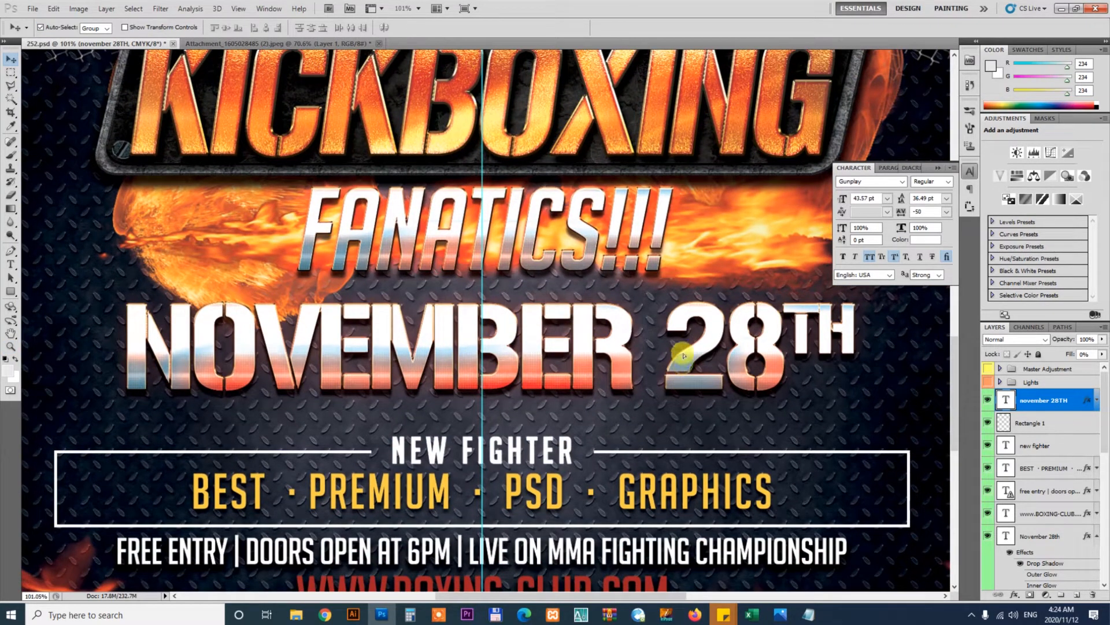
pyautogui.hotkey('shift', 'Up')
pyautogui.hotkey('ctrl', 't')
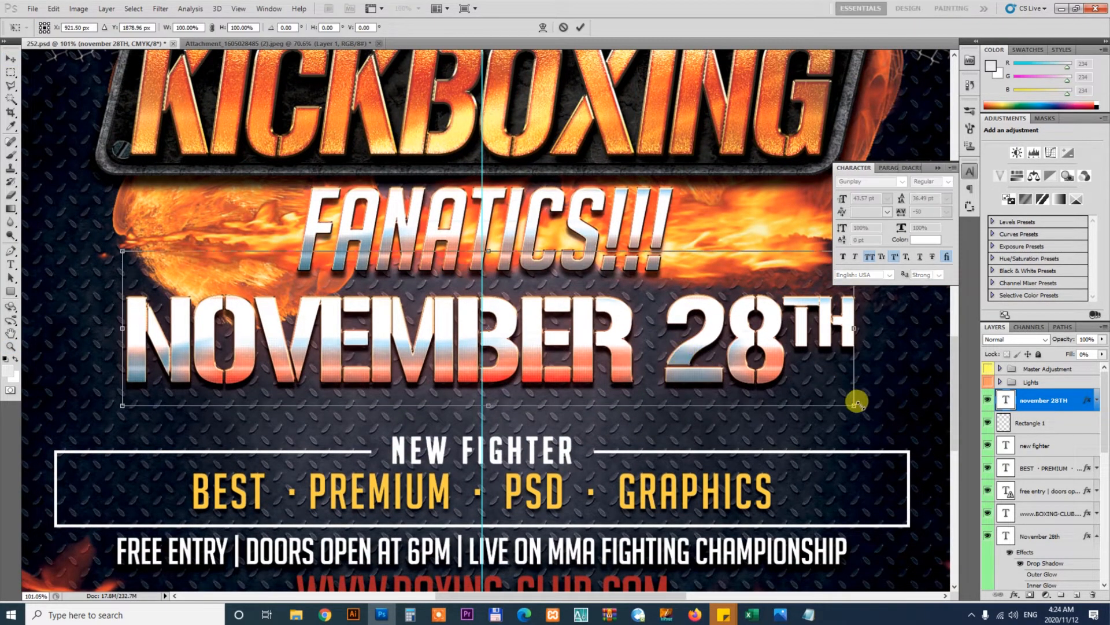
pyautogui.moveTo(853, 402); pyautogui.dragTo(806, 396)
pyautogui.press('Return')
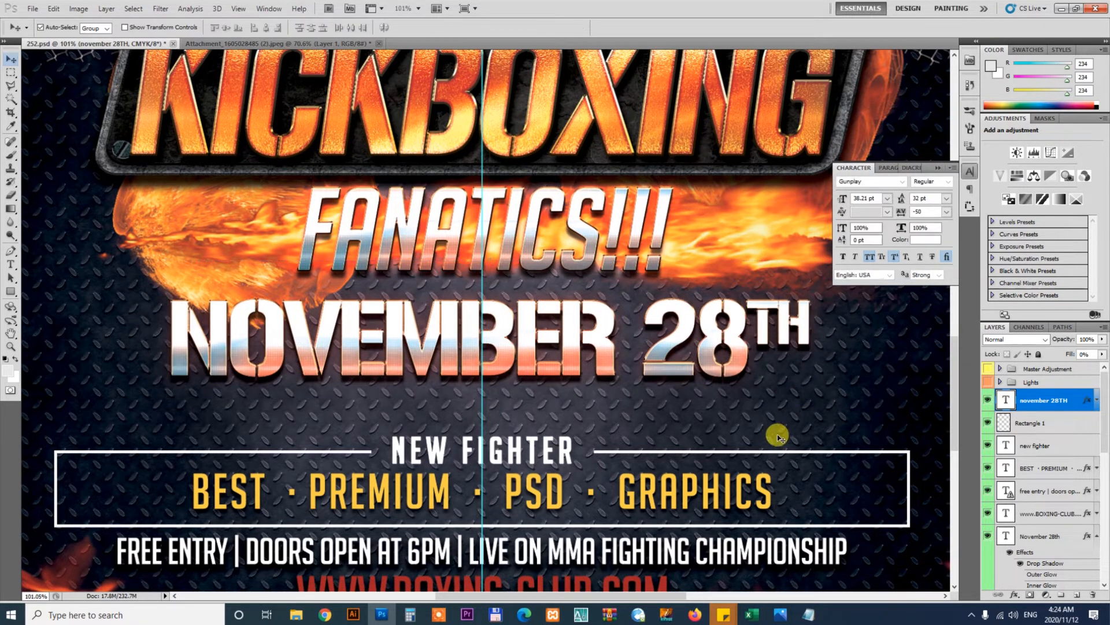
# Delete the rectangle frame around the tagline
pyautogui.moveTo(586, 387); pyautogui.dragTo(605, 279)
pyautogui.click(575, 312)
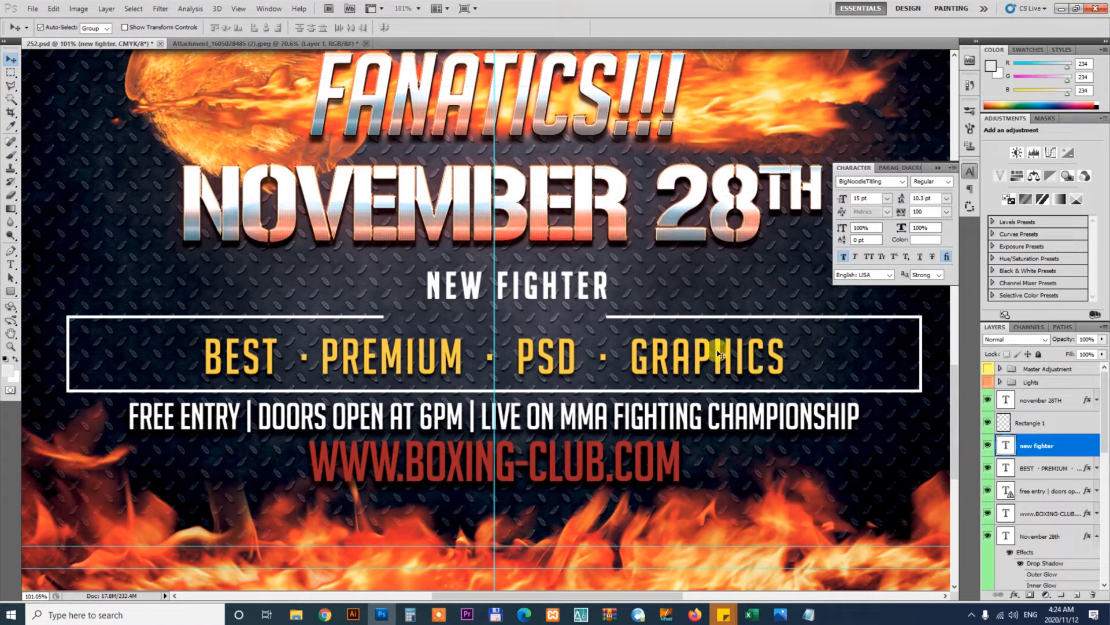
pyautogui.click(690, 318)
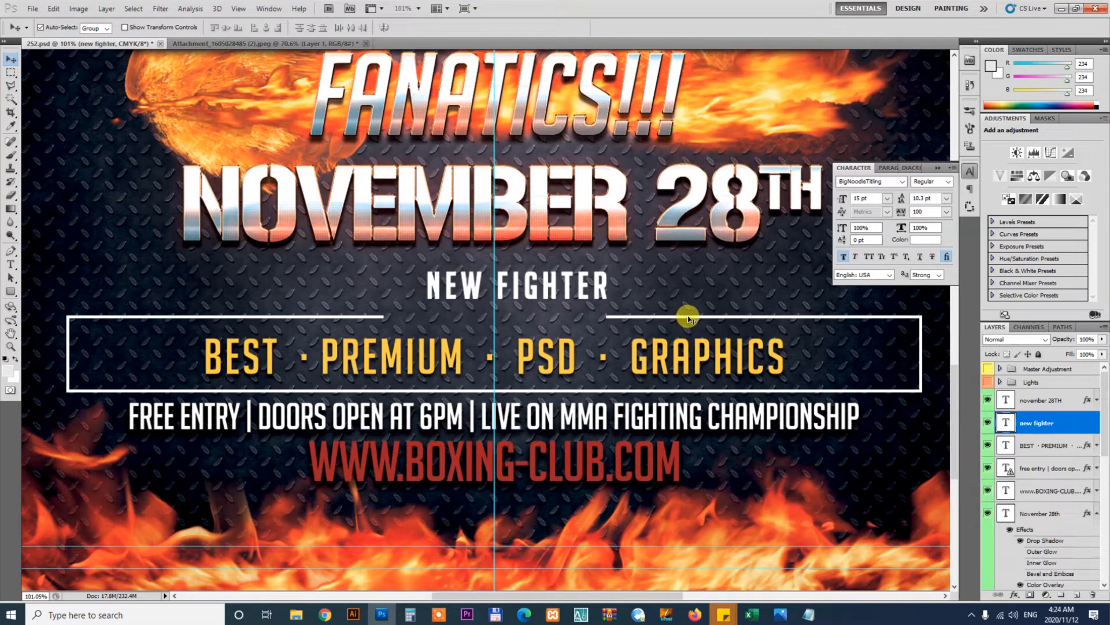
# Delete the NEW FIGHTER text and move the BEST · PREMIUM · PSD · GRAPHICS line up into its place
pyautogui.click(728, 419)
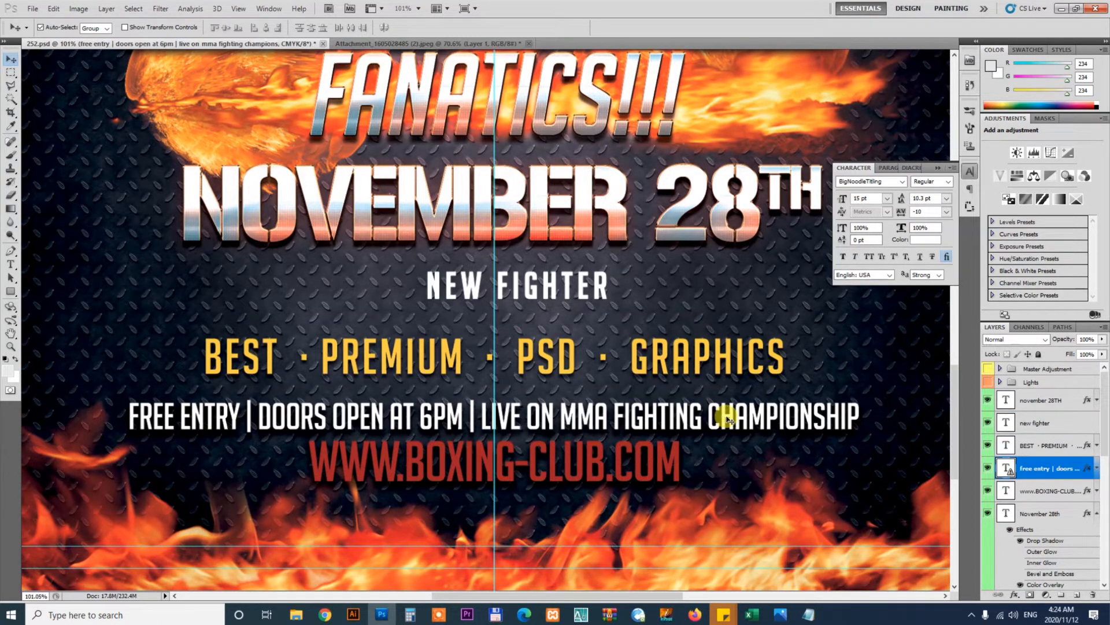
pyautogui.click(603, 293)
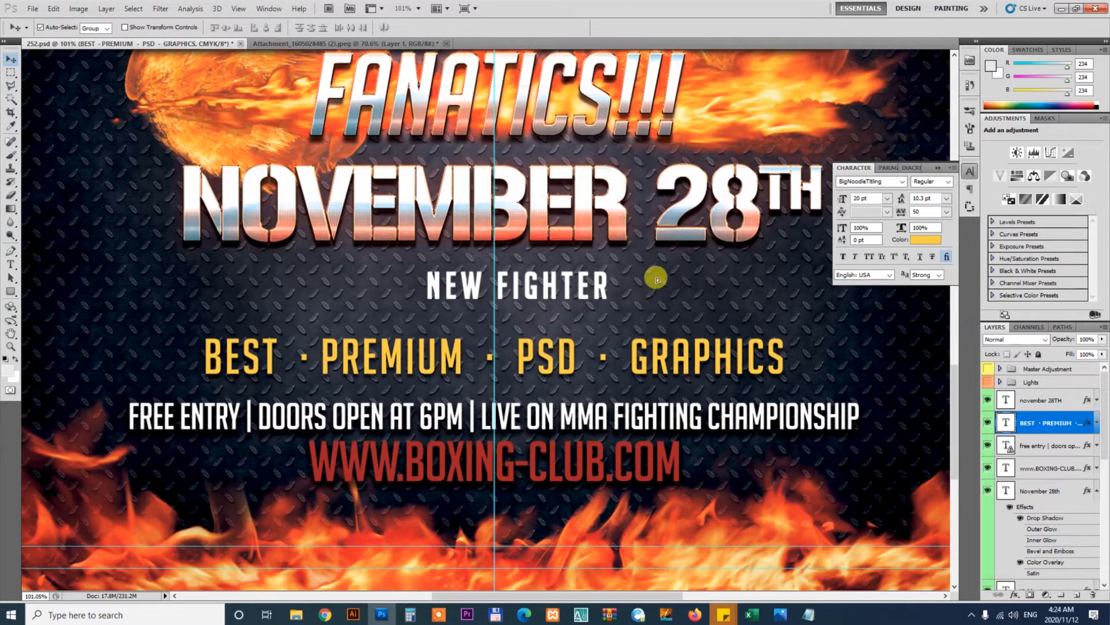
pyautogui.moveTo(657, 342); pyautogui.dragTo(656, 279)
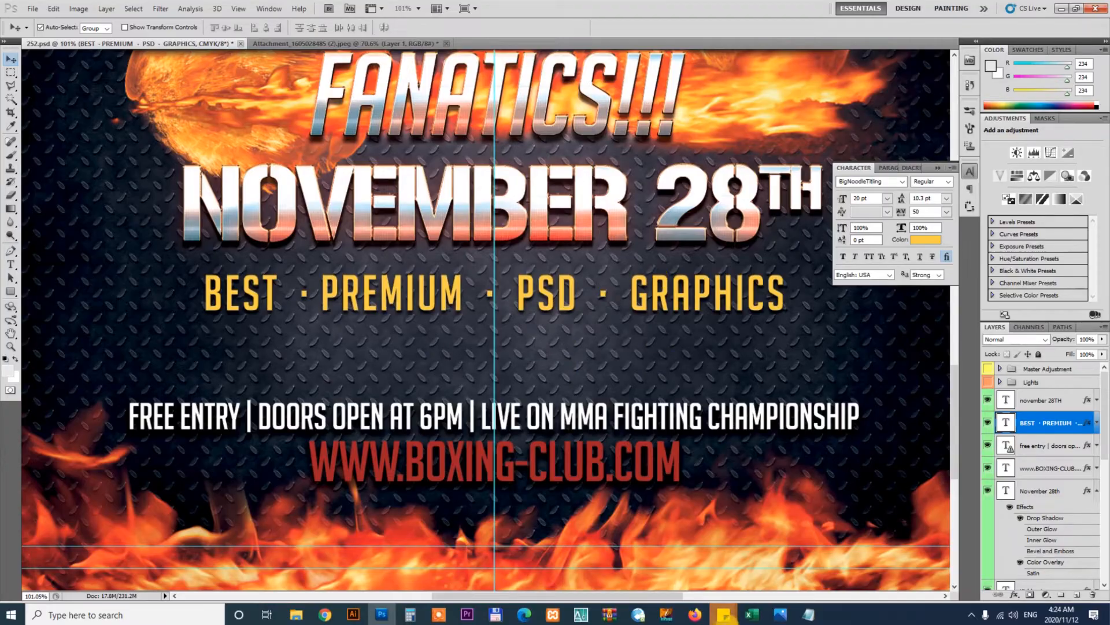
# In the client's brief, join the Glory kickboxing Champion and Alex Pereira lines and select the combined line
pyautogui.click(816, 617)
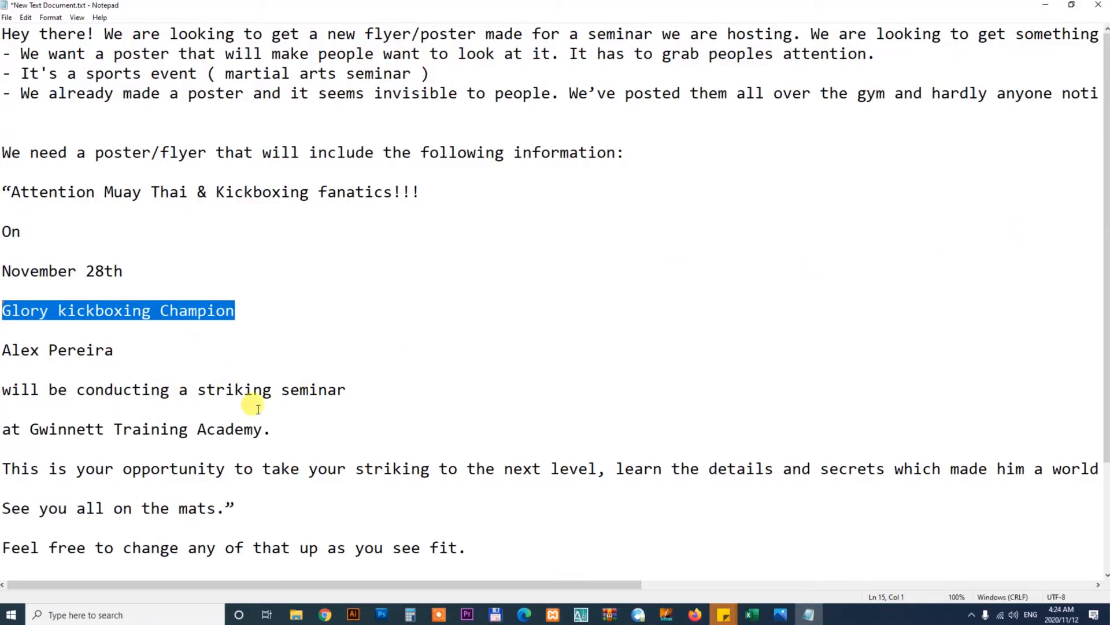
pyautogui.click(122, 352)
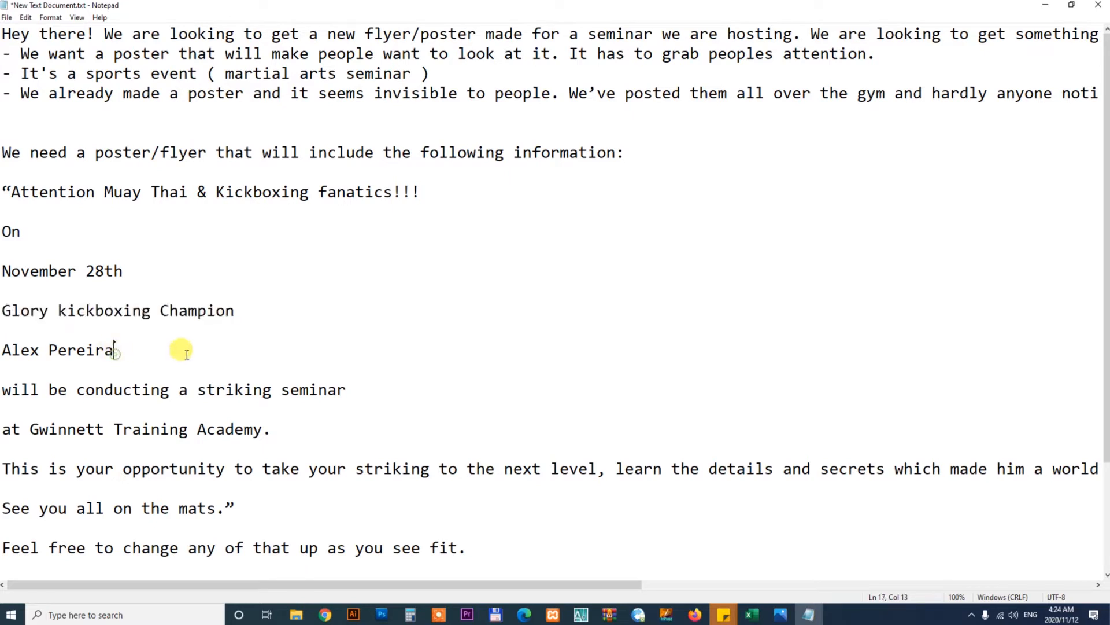
pyautogui.press('BackSpace')
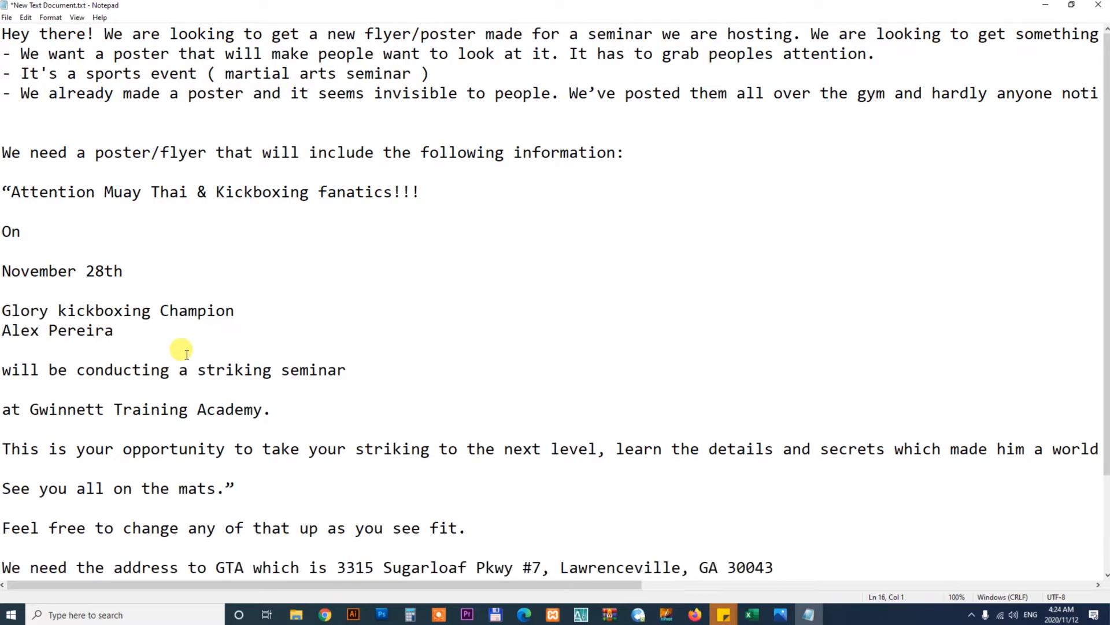
pyautogui.press('BackSpace')
pyautogui.hotkey('shift', 'Home')
pyautogui.hotkey('ctrl', 'c')
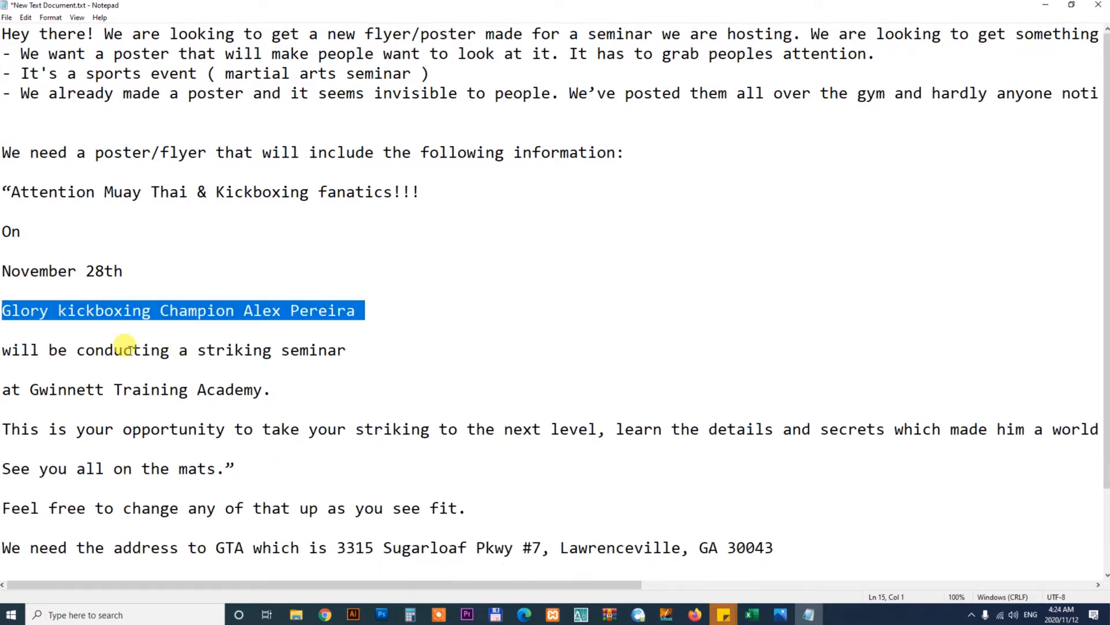
pyautogui.click(381, 614)
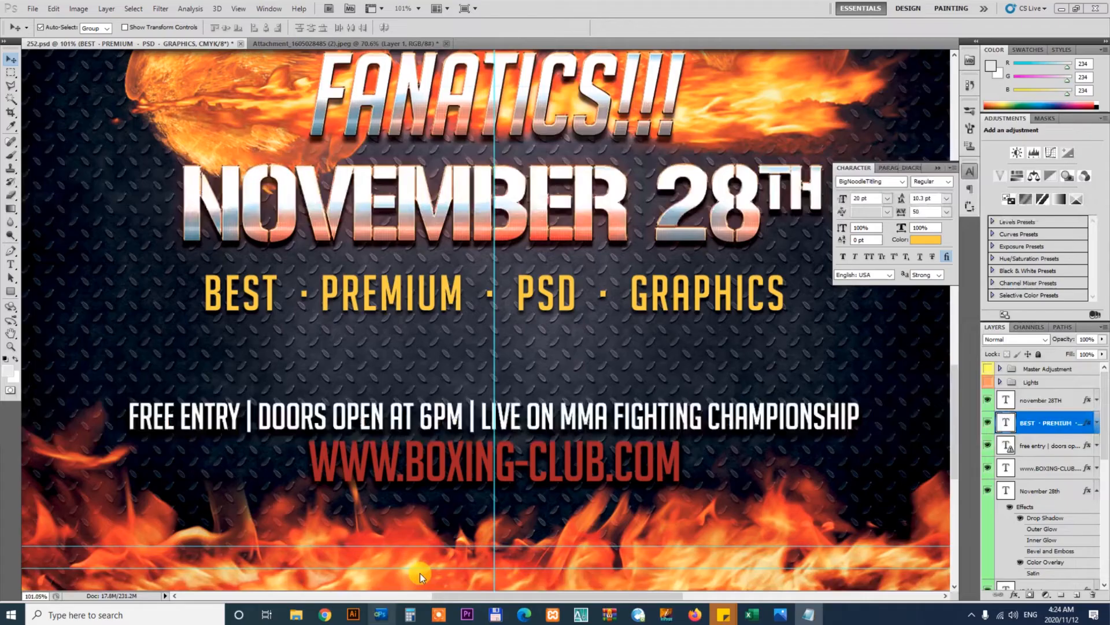
# Replace the BEST · PREMIUM · PSD · GRAPHICS line with the pasted Glory kickboxing Champion Alex Pereira text
pyautogui.press('t')
pyautogui.click(551, 295)
pyautogui.hotkey('ctrl', 'a')
pyautogui.hotkey('ctrl', 'v')
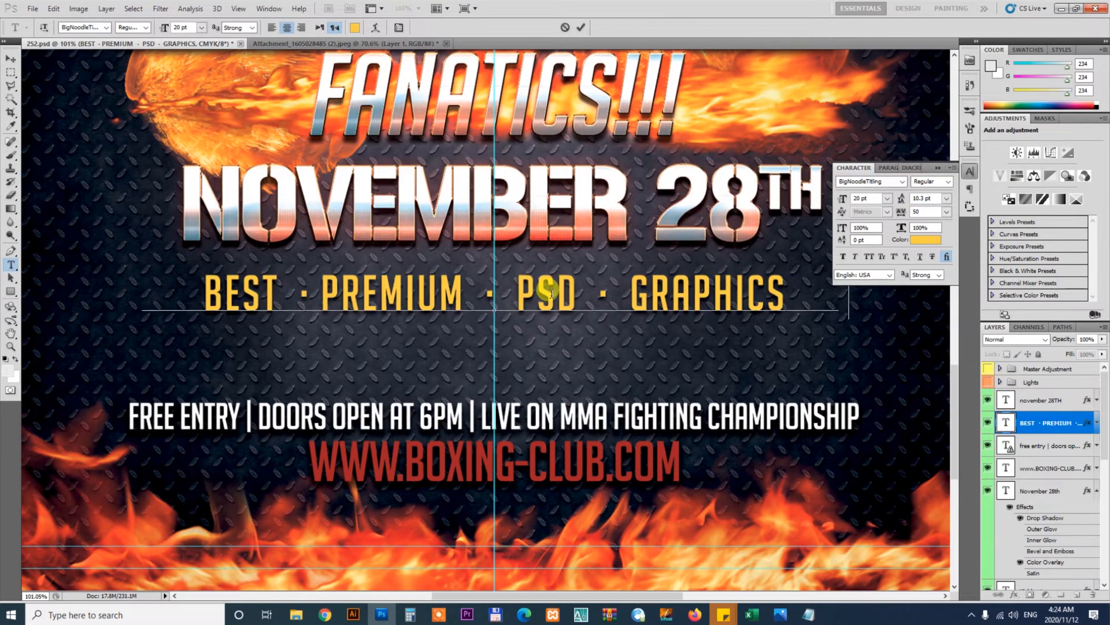
pyautogui.click(12, 71)
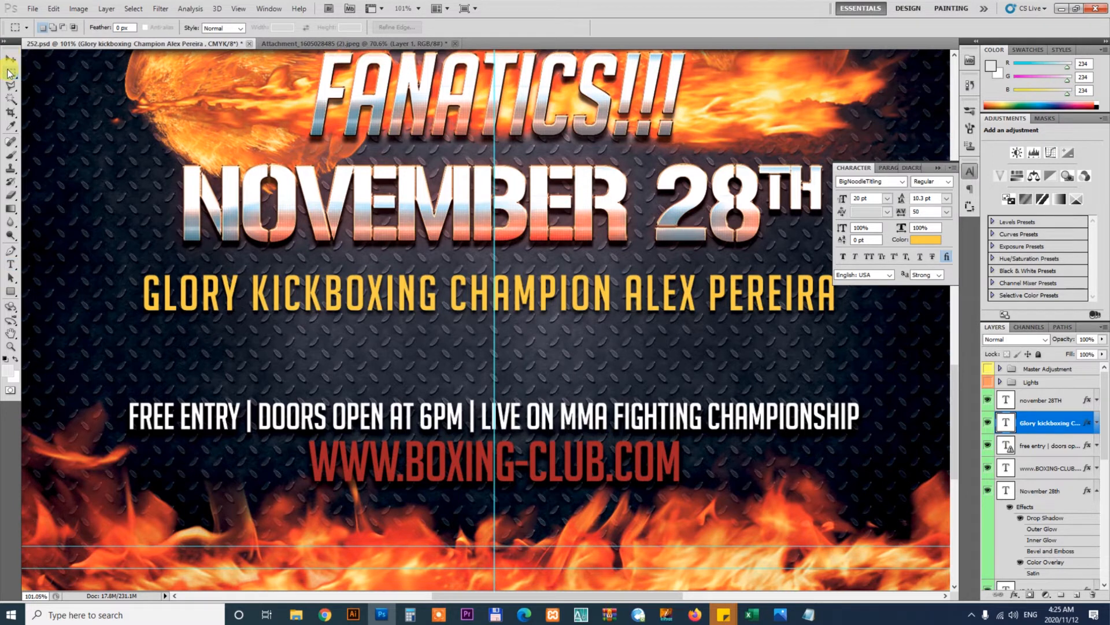
# Select the words ALEX PEREIRA in the new line and give them a light text colour
pyautogui.press('t')
pyautogui.click(624, 292)
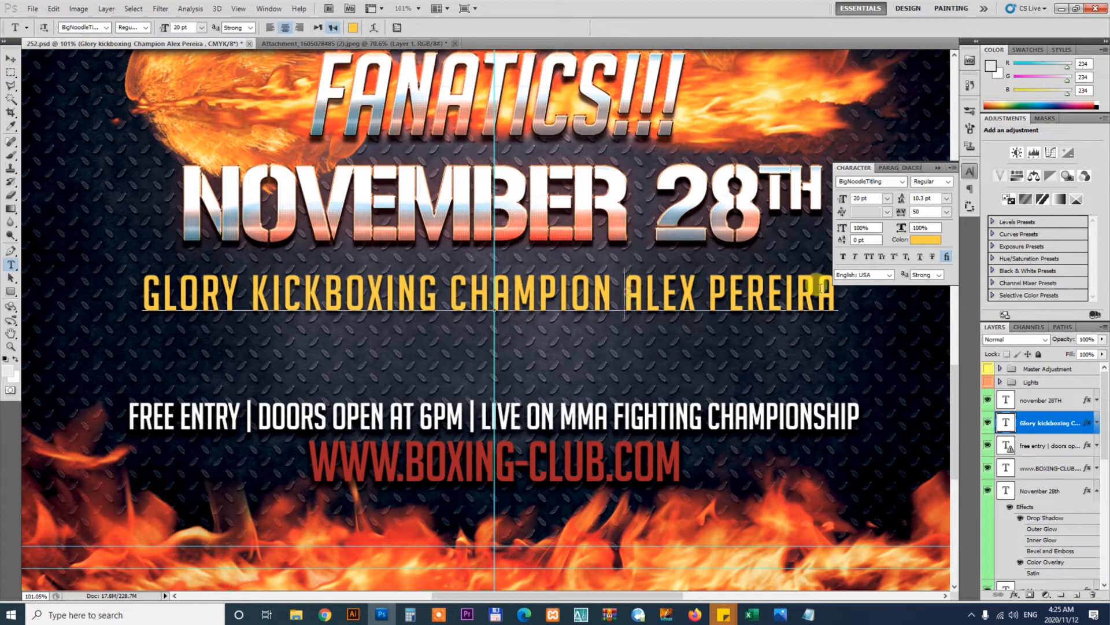
pyautogui.keyDown('shift'); pyautogui.click(833, 291); pyautogui.keyUp('shift')
pyautogui.click(925, 239)
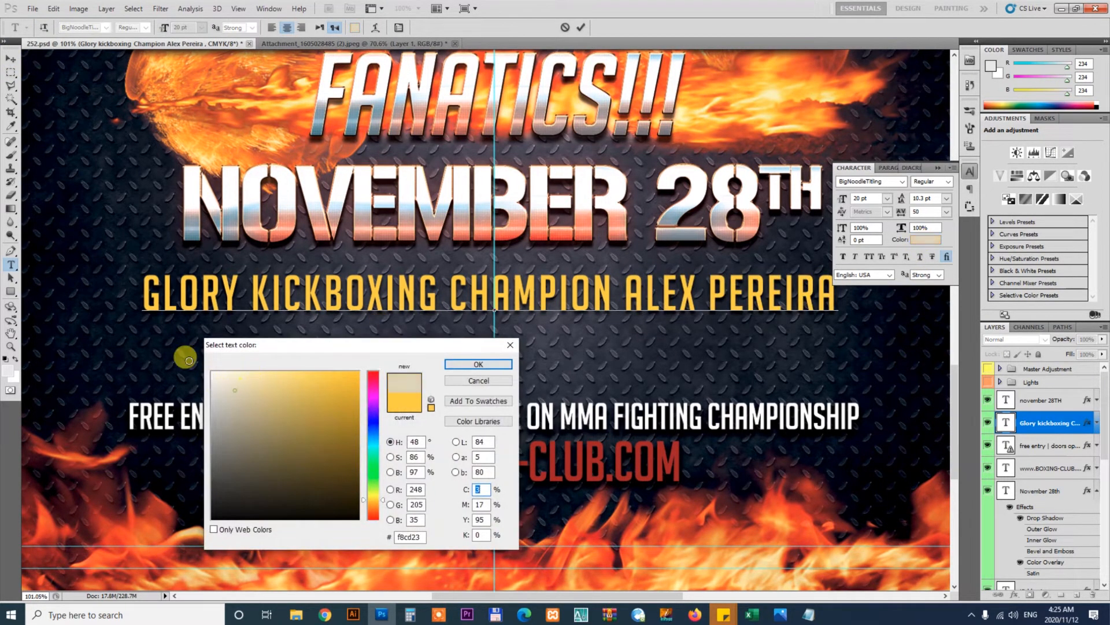
pyautogui.click(479, 364)
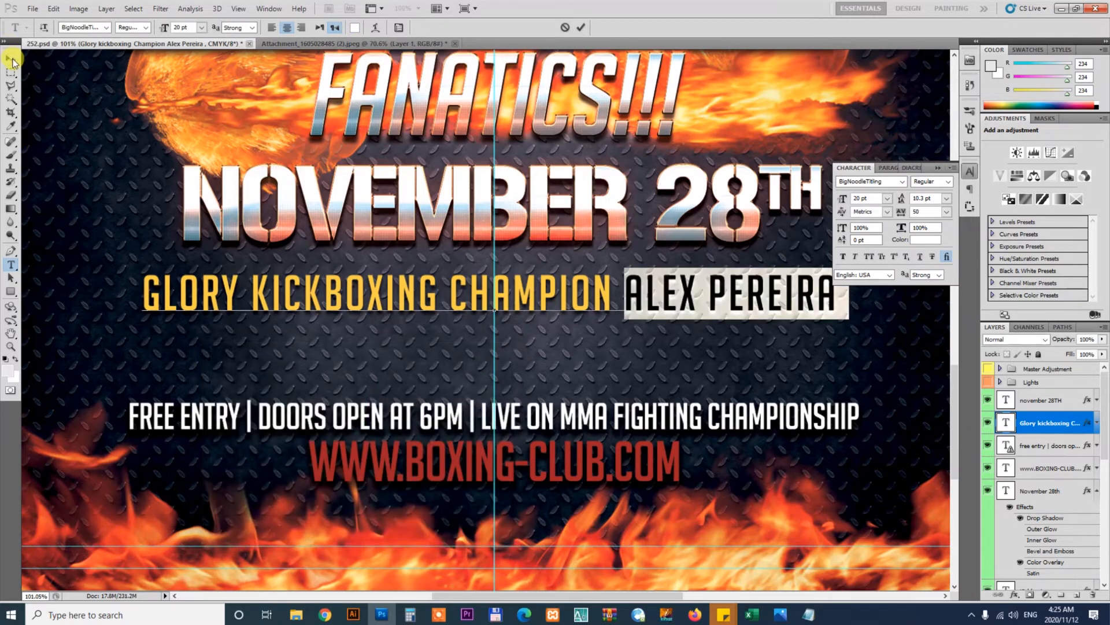
pyautogui.click(12, 59)
# In the client's brief, select the will be conducting a striking seminar and at Gwinnett Training Academy. lines
pyautogui.click(808, 614)
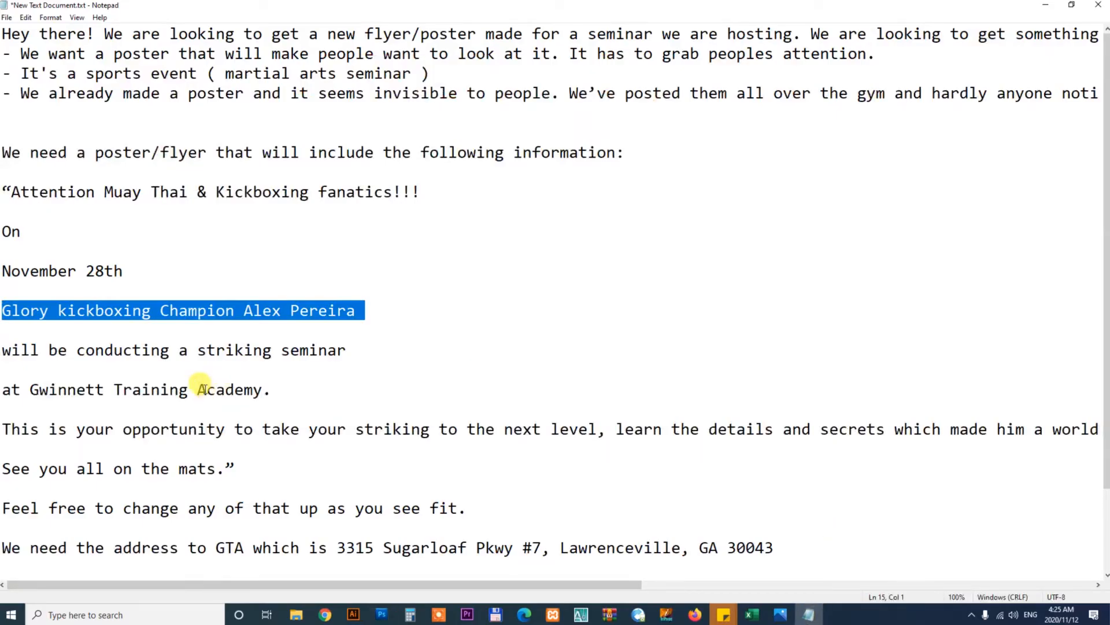
pyautogui.click(5, 350)
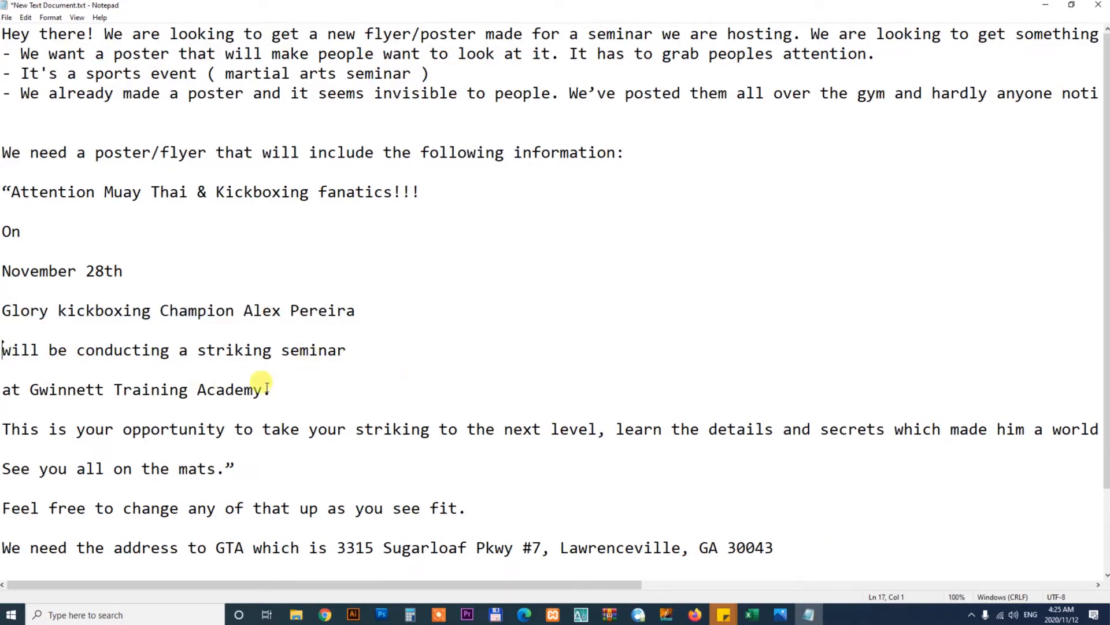
pyautogui.moveTo(273, 390); pyautogui.dragTo(2, 349)
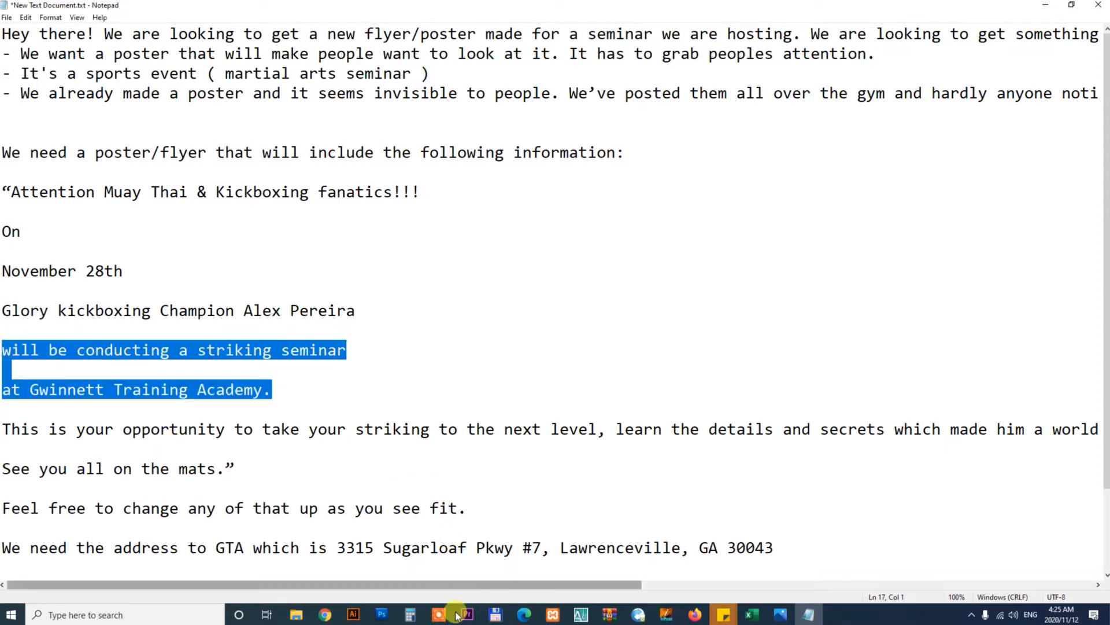
# Duplicate the Glory kickboxing line below itself and replace the copy's text with the pasted seminar and academy lines
pyautogui.click(382, 614)
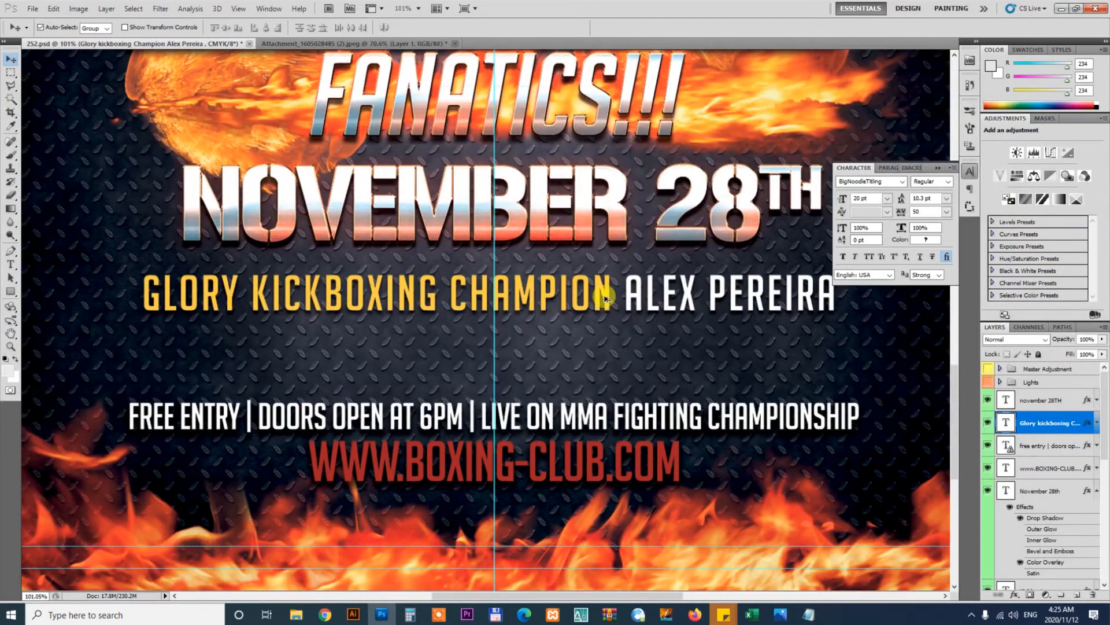
pyautogui.moveTo(606, 298); pyautogui.dragTo(609, 359)
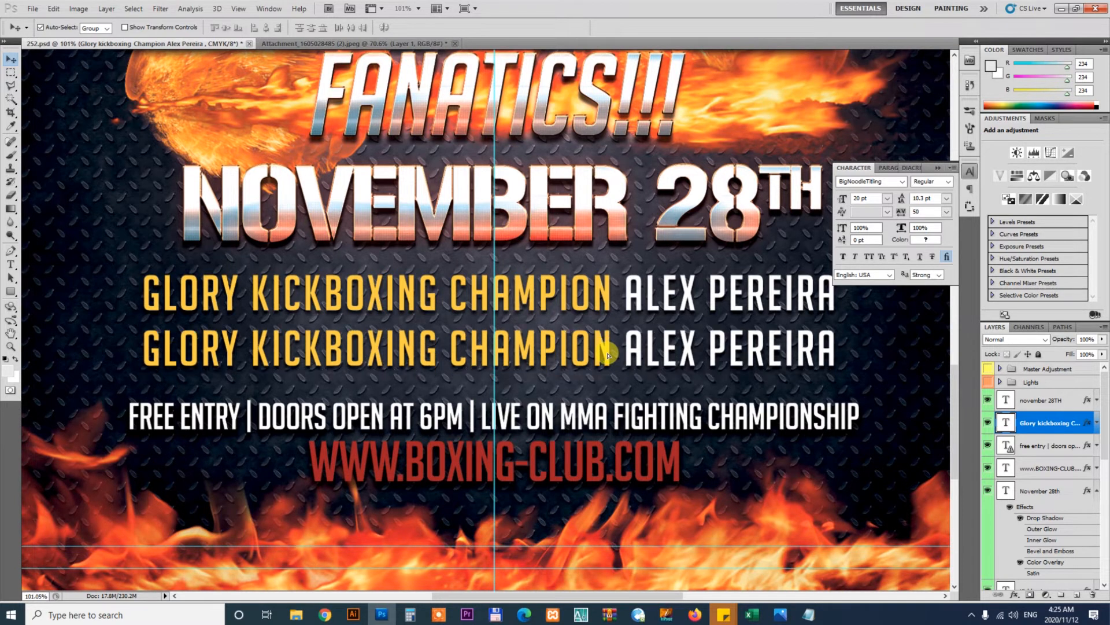
pyautogui.press('t')
pyautogui.click(621, 345)
pyautogui.hotkey('ctrl', 'a')
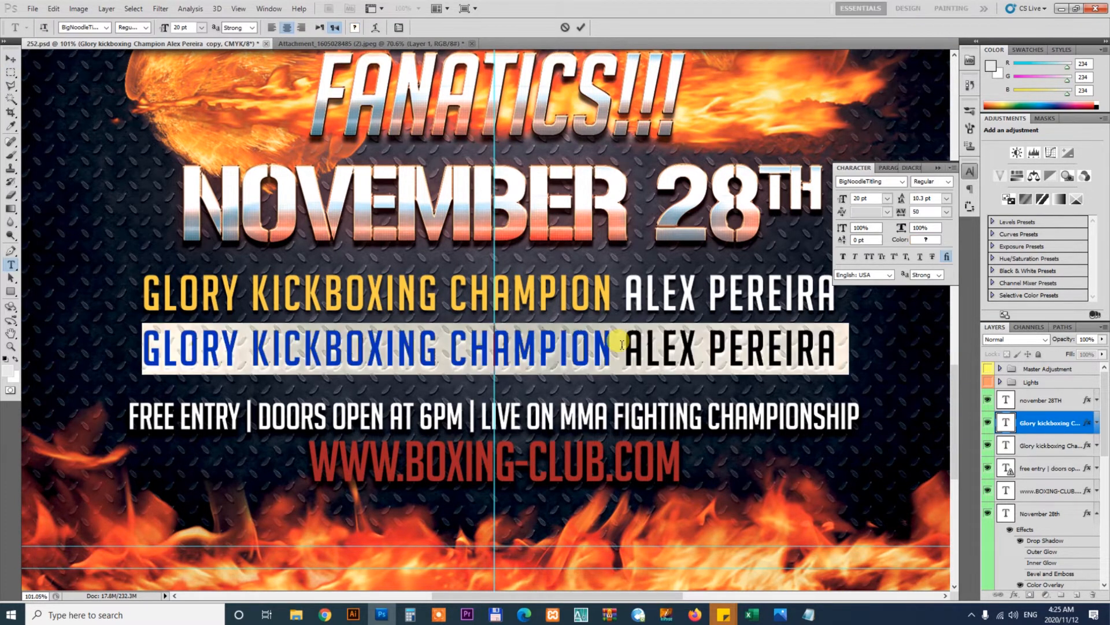
pyautogui.hotkey('ctrl', 'h')
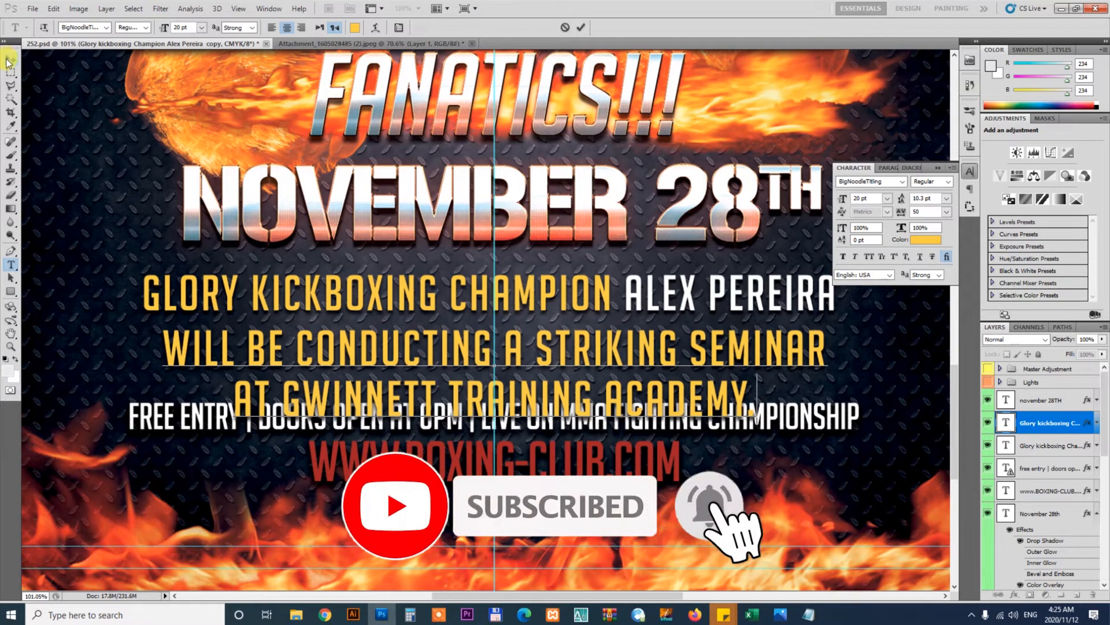
pyautogui.click(8, 60)
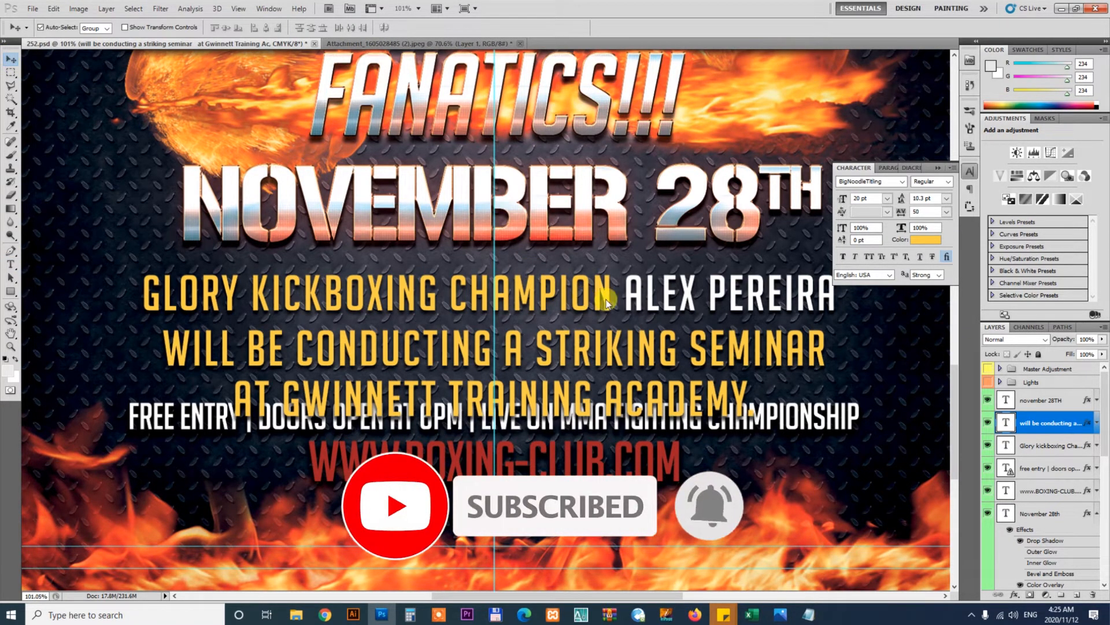
# Sample the white from ALEX PEREIRA and fill the whole Glory Kickboxing Champion Alex Pereira line with it
pyautogui.press('i')
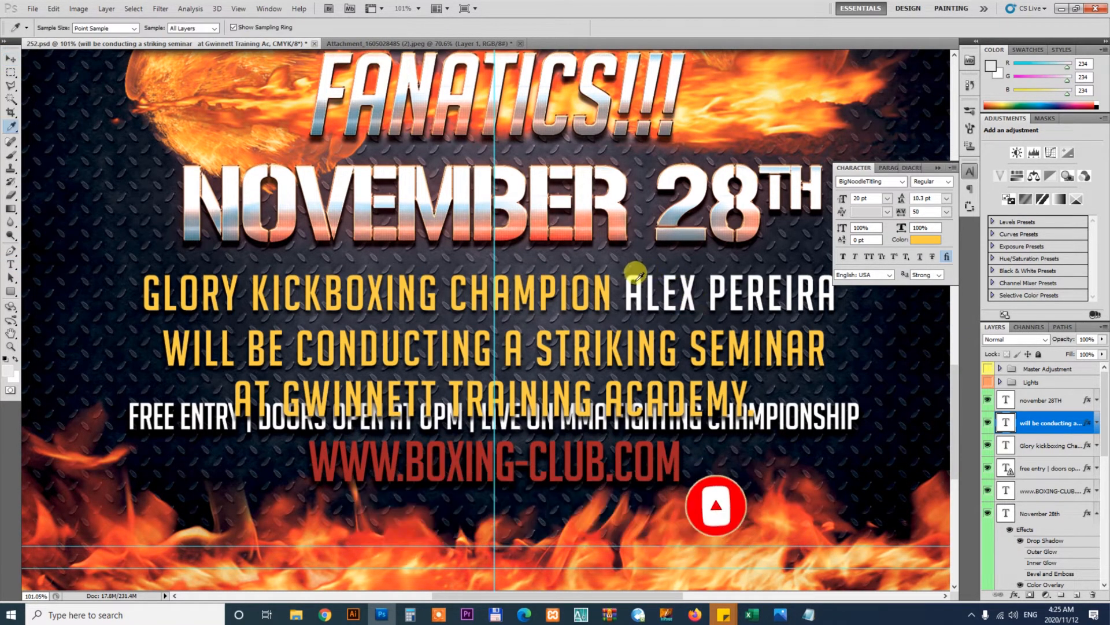
pyautogui.click(635, 276)
pyautogui.press('v')
pyautogui.click(640, 281)
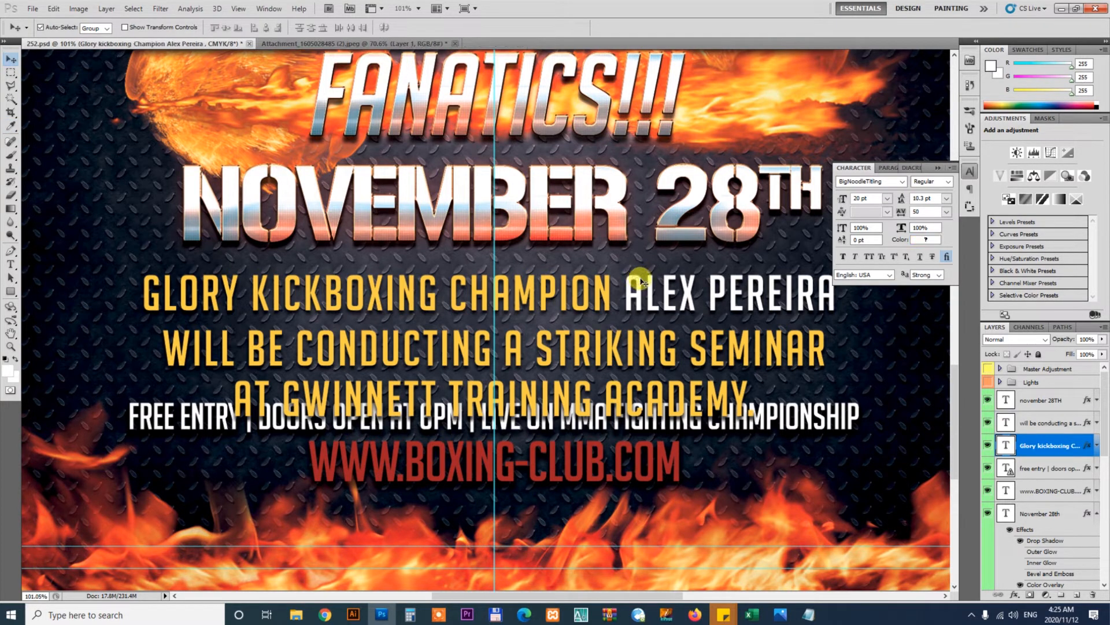
pyautogui.hotkey('alt', 'BackSpace')
pyautogui.hotkey('ctrl', 'alt', '0')
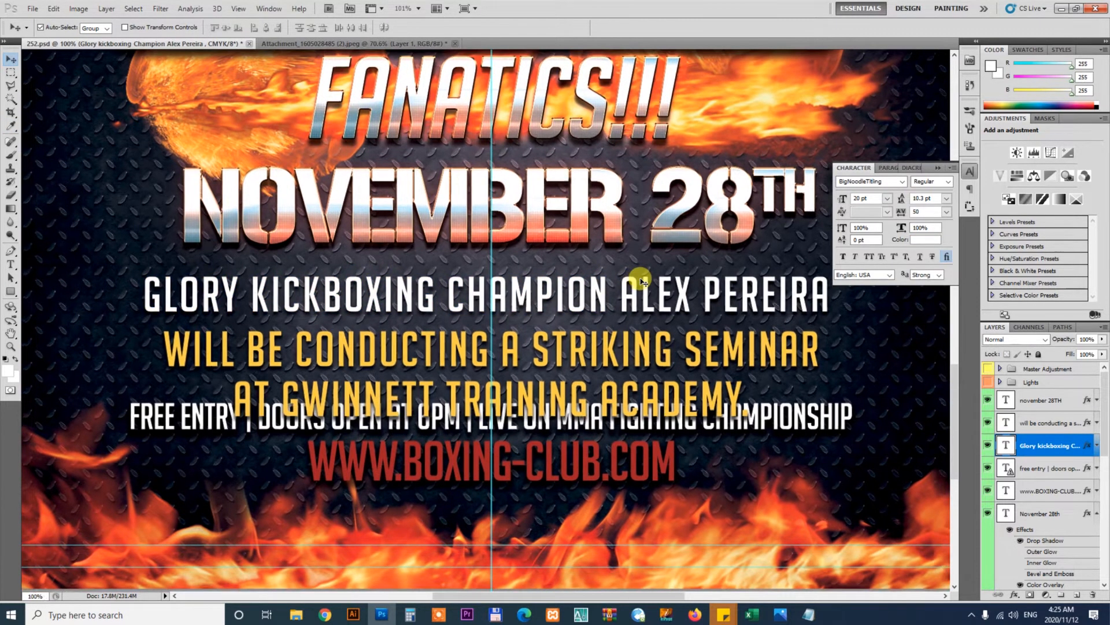
pyautogui.click(813, 422)
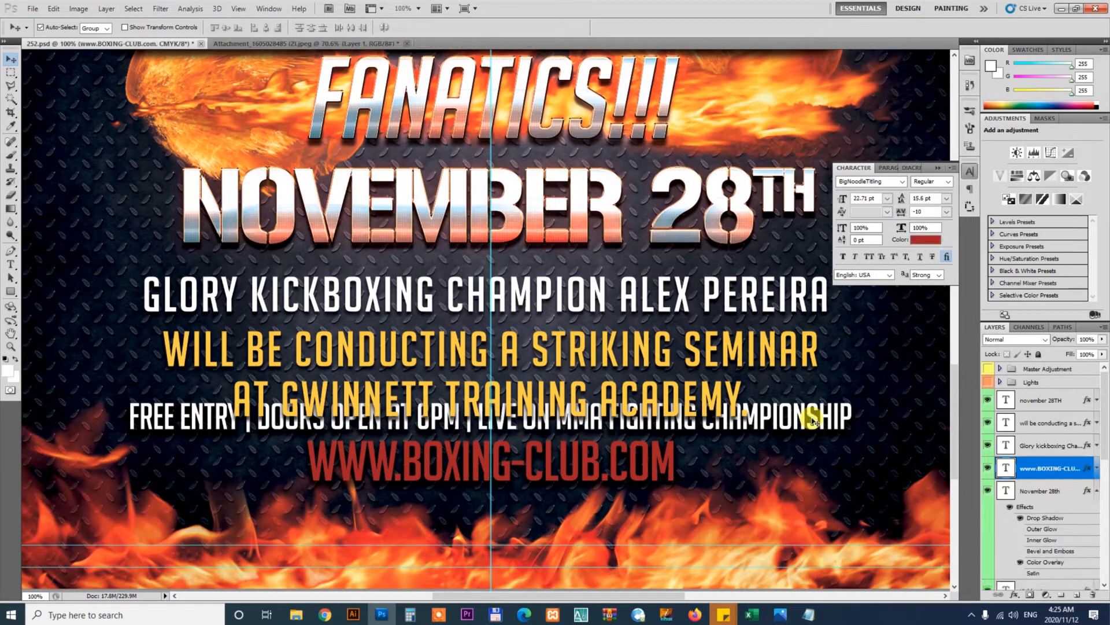
pyautogui.press('Delete')
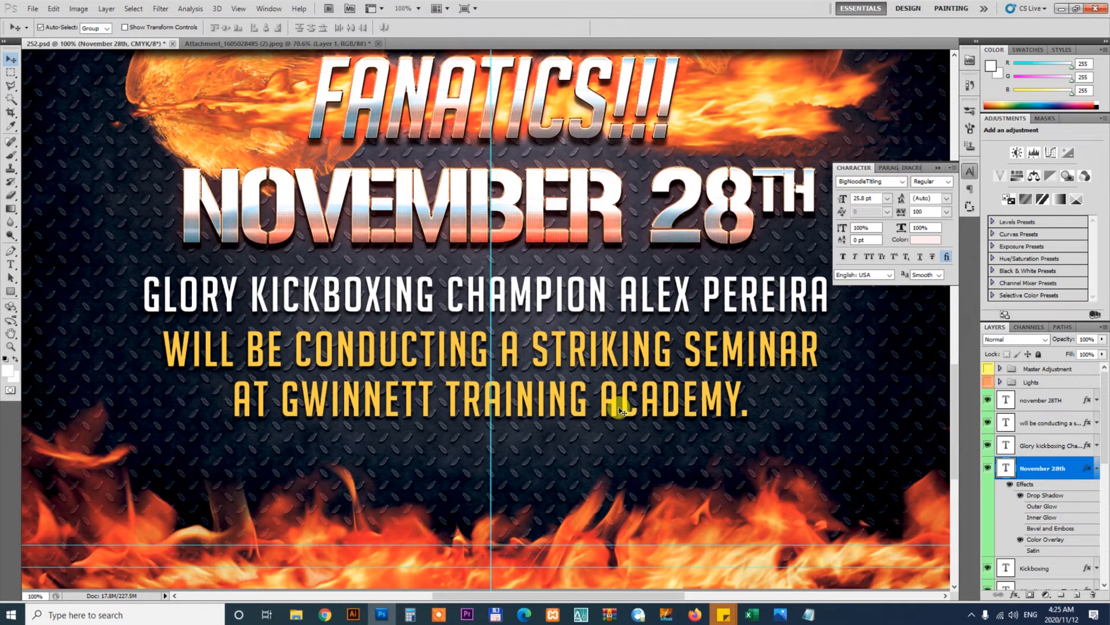
pyautogui.moveTo(684, 354)
pyautogui.mouseDown()
pyautogui.moveTo(815, 369)
pyautogui.moveTo(684, 365)
pyautogui.mouseUp()
pyautogui.hotkey('ctrl', '0')
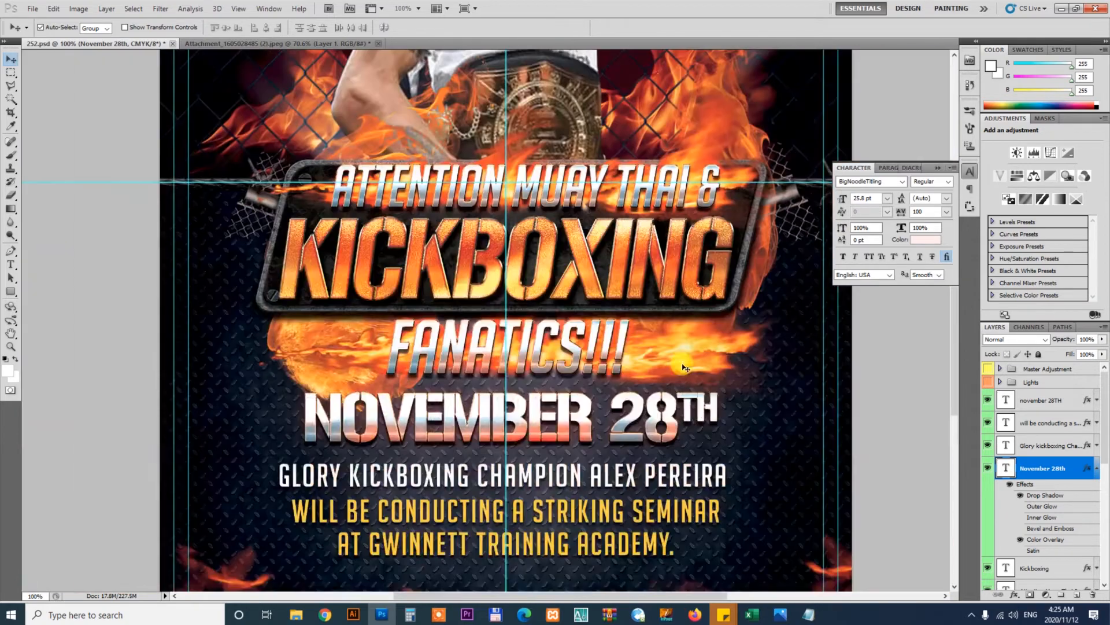
pyautogui.hotkey('ctrl', '0')
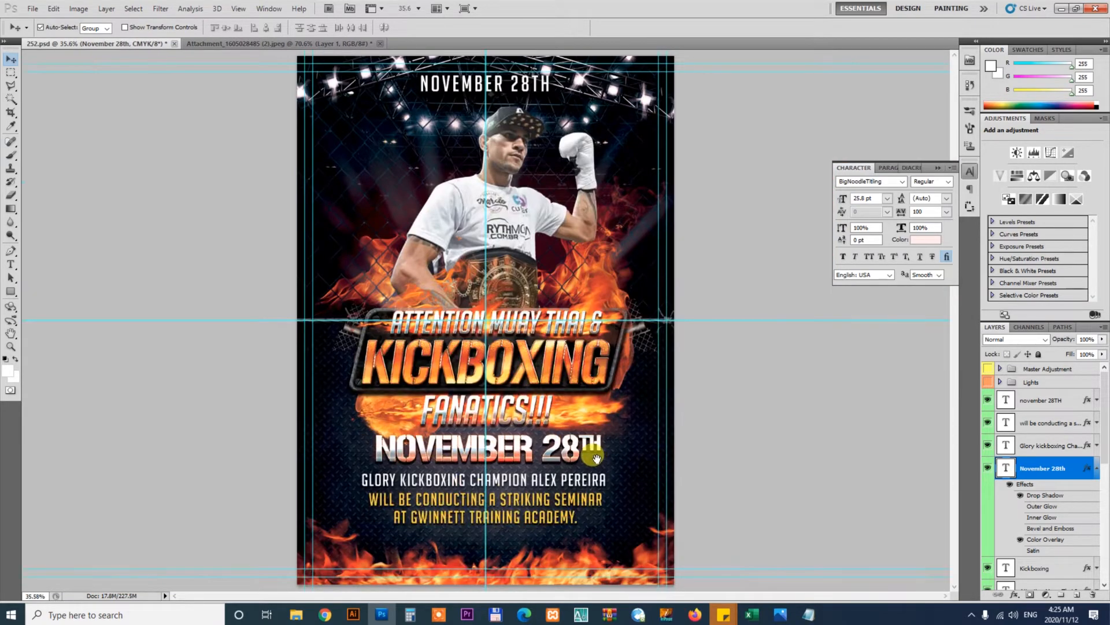
pyautogui.press('z')
pyautogui.moveTo(421, 526); pyautogui.dragTo(470, 535)
pyautogui.moveTo(553, 512); pyautogui.dragTo(565, 359)
# In the client's brief, break the opportunity paragraph after next level, and select both resulting lines
pyautogui.click(809, 614)
pyautogui.click(295, 393)
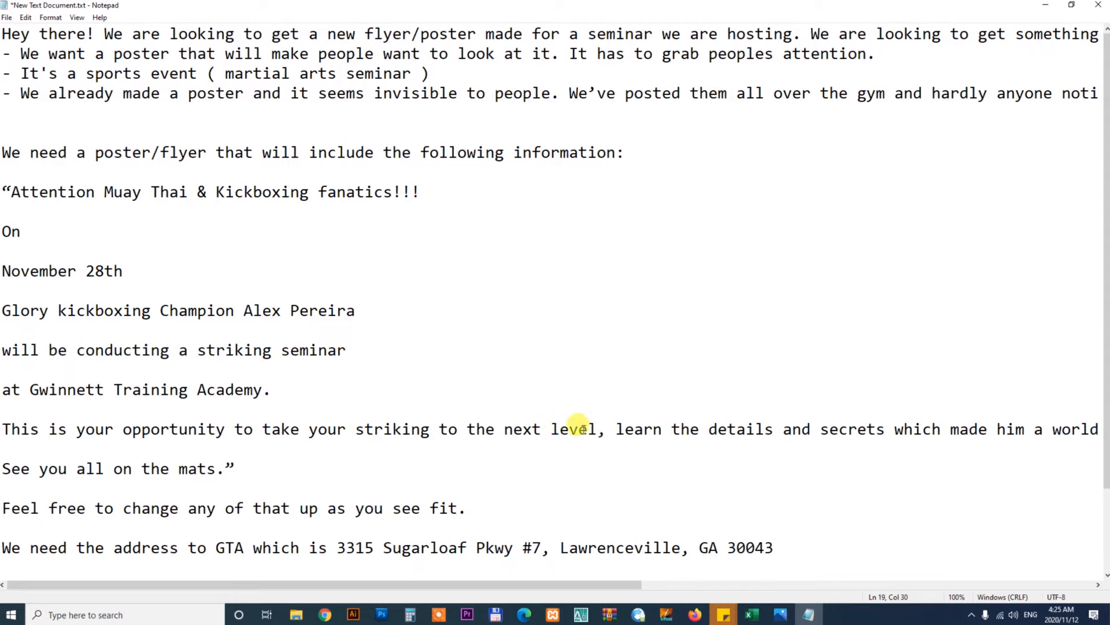
pyautogui.press('Return')
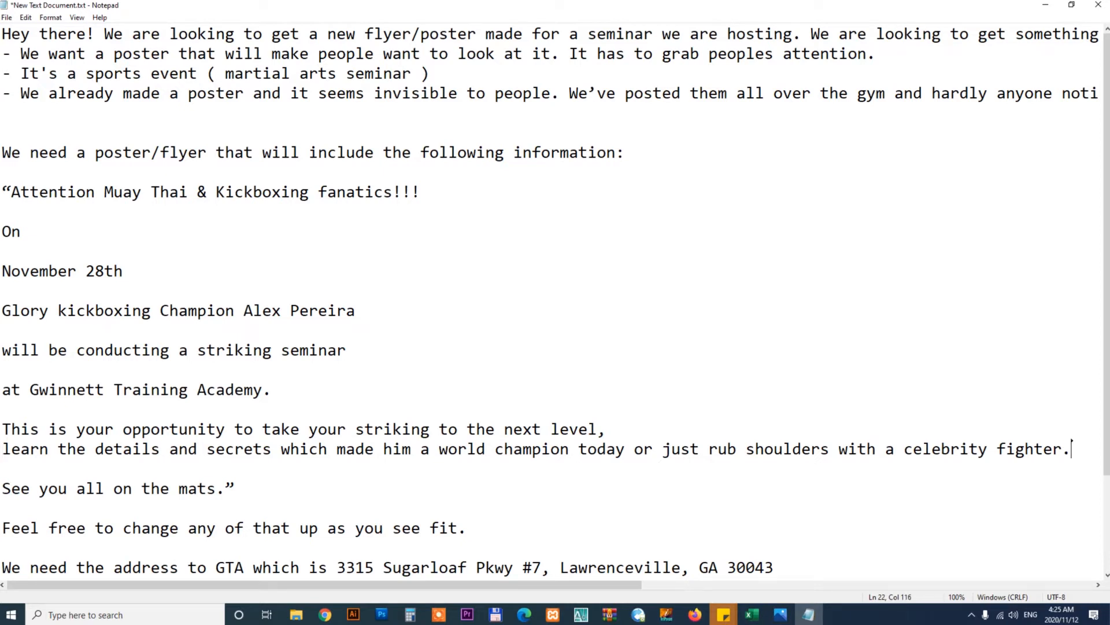
pyautogui.hotkey('shift', 'Home')
pyautogui.hotkey('shift', 'Up')
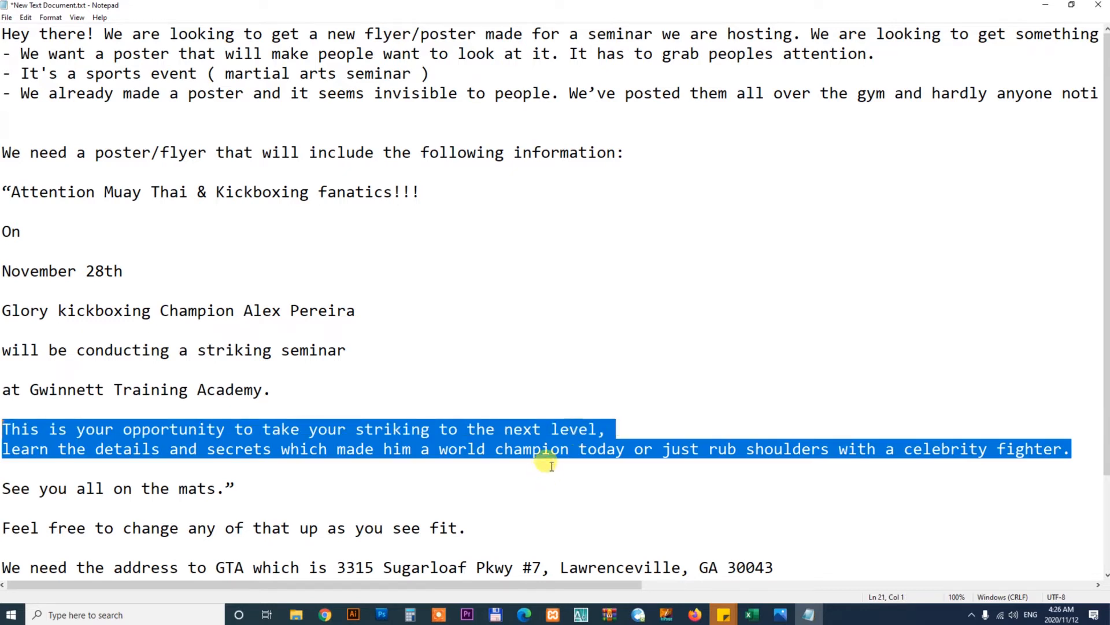
# Scroll through the flyer to review the photo, headline and date areas
pyautogui.hotkey('alt', 'Tab')
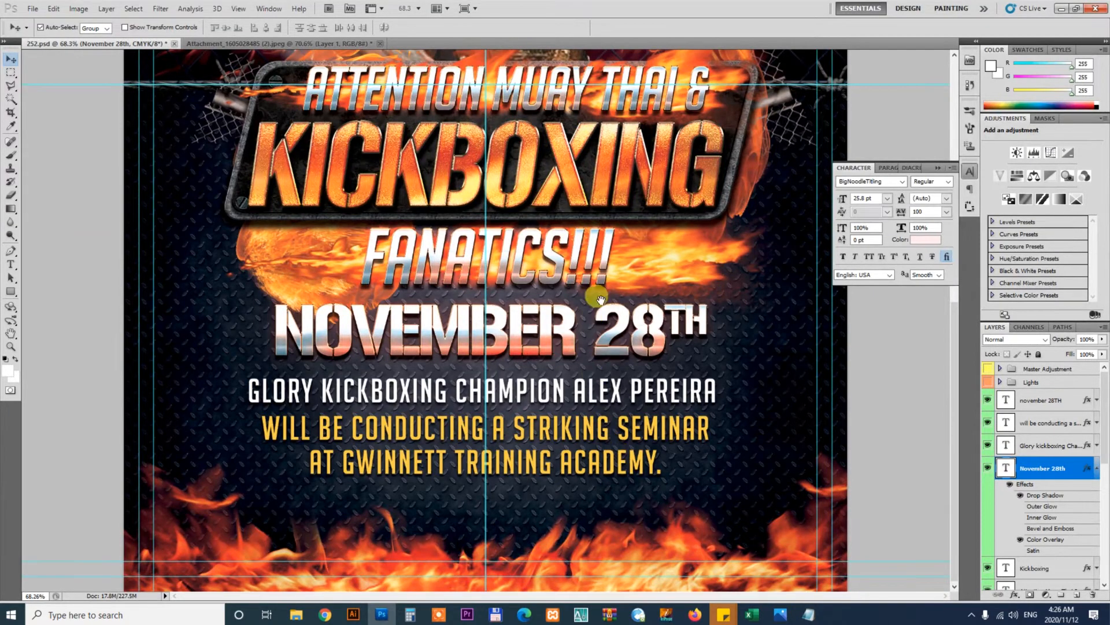
pyautogui.scroll(8, 600, 299)
pyautogui.scroll(-8, 587, 289)
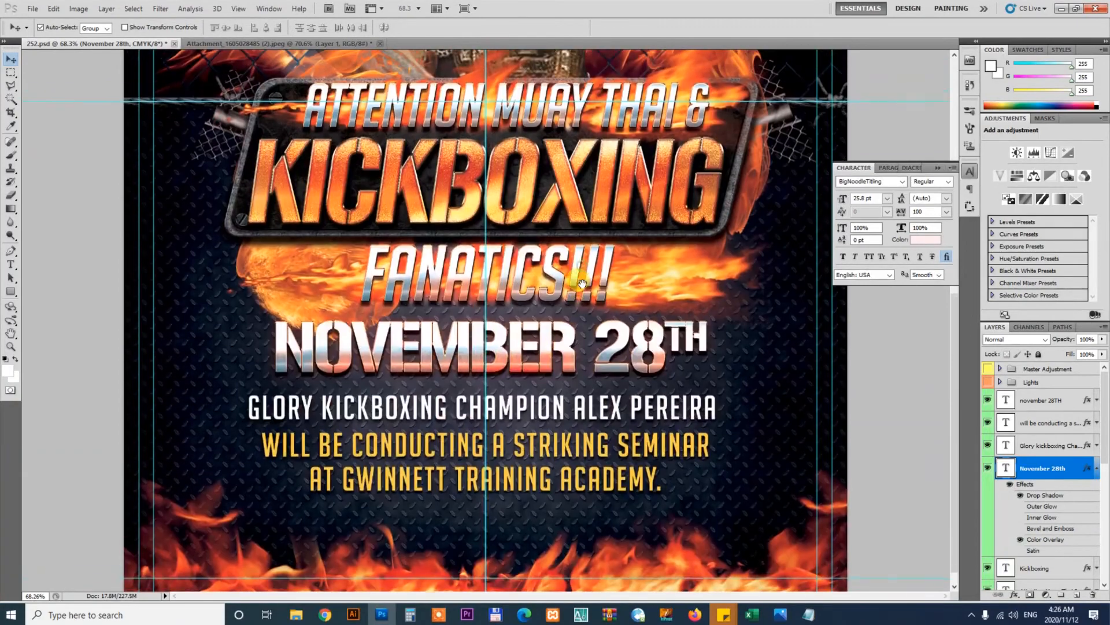
pyautogui.scroll(-1, 622, 223)
pyautogui.scroll(8, 637, 312)
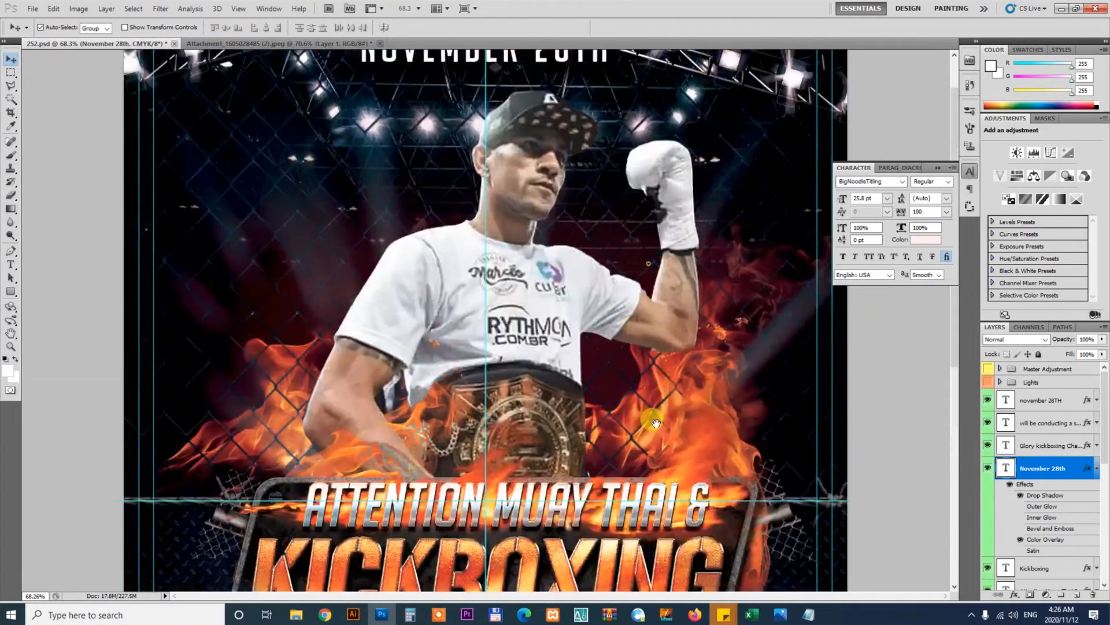
pyautogui.scroll(-8, 634, 310)
pyautogui.scroll(3, 629, 309)
pyautogui.scroll(3, 628, 308)
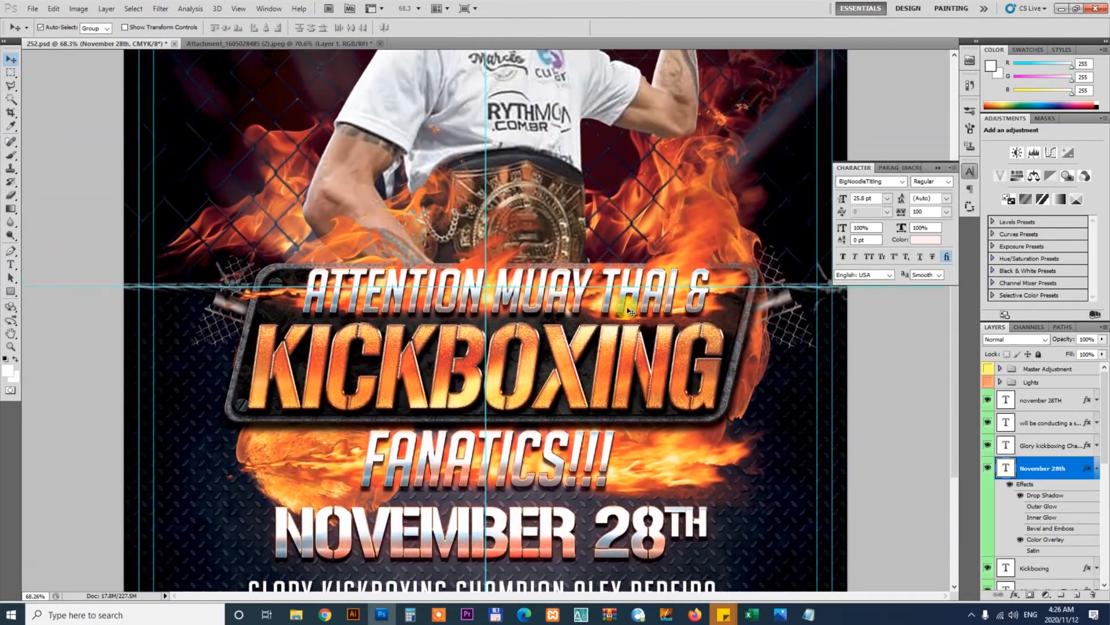
pyautogui.hotkey('ctrl', '0')
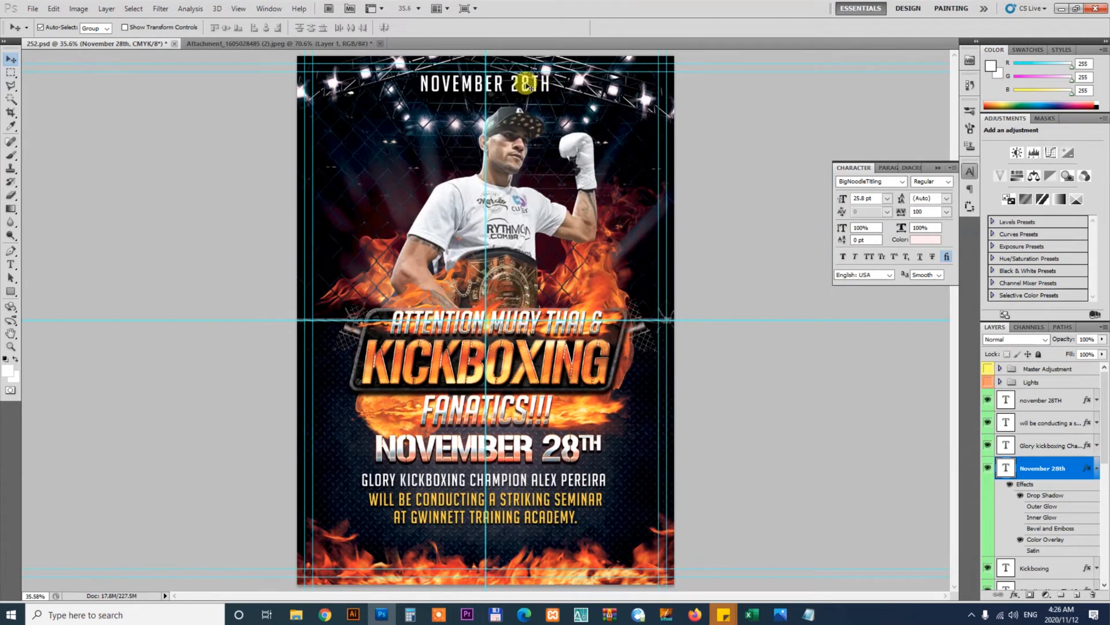
# Replace the small date at the top with a copy of the chrome NOVEMBER 28TH title, scaled down
pyautogui.press('Delete')
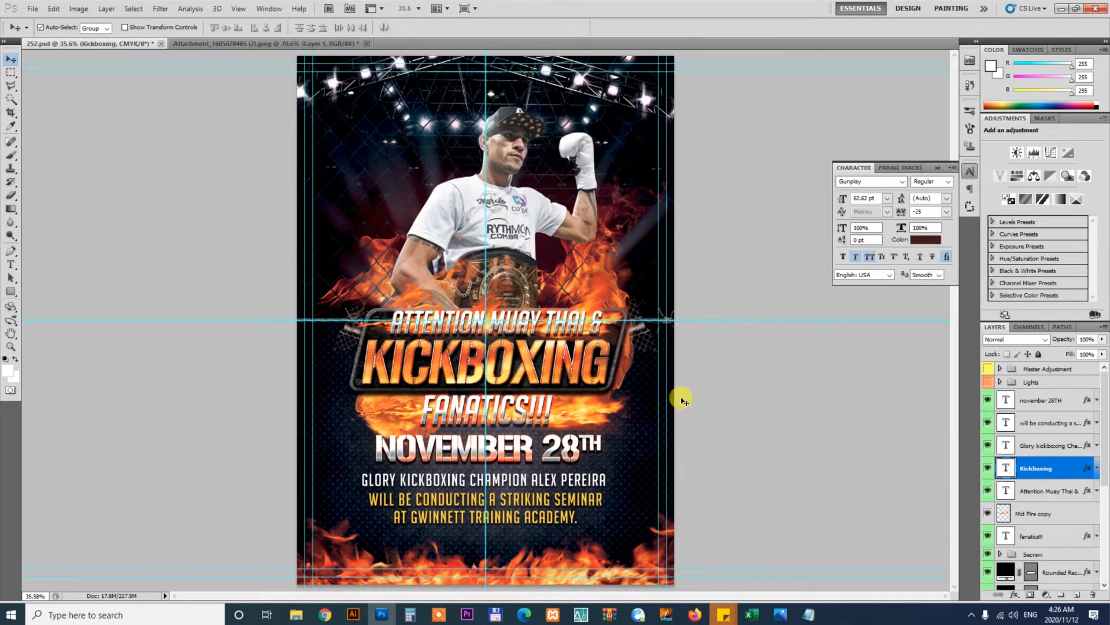
pyautogui.click(575, 450)
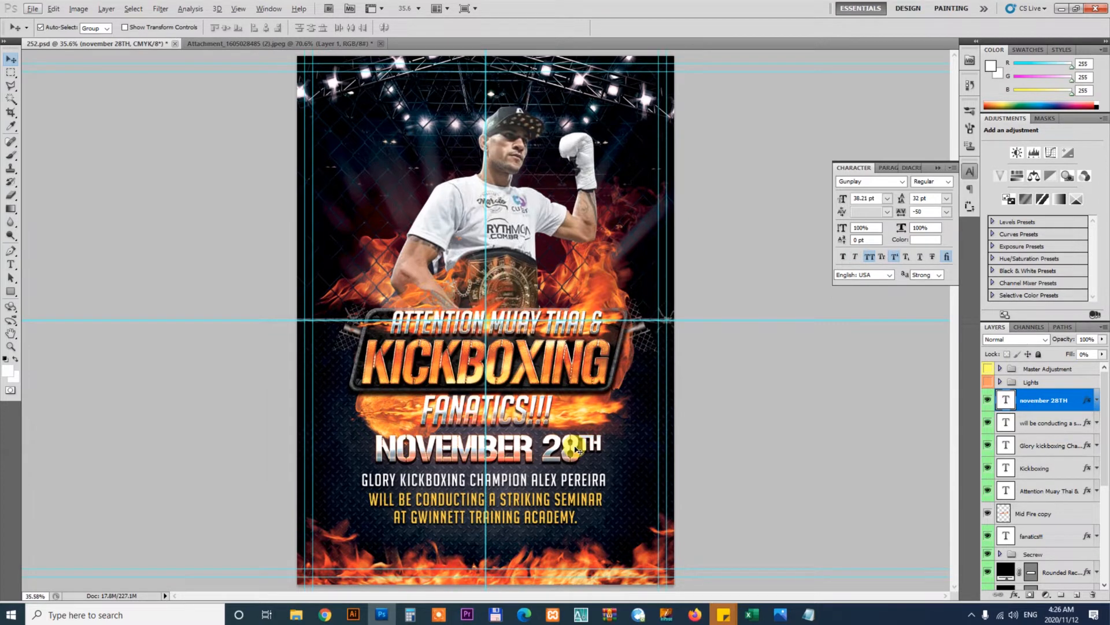
pyautogui.moveTo(576, 450); pyautogui.dragTo(573, 104)
pyautogui.hotkey('ctrl', 't')
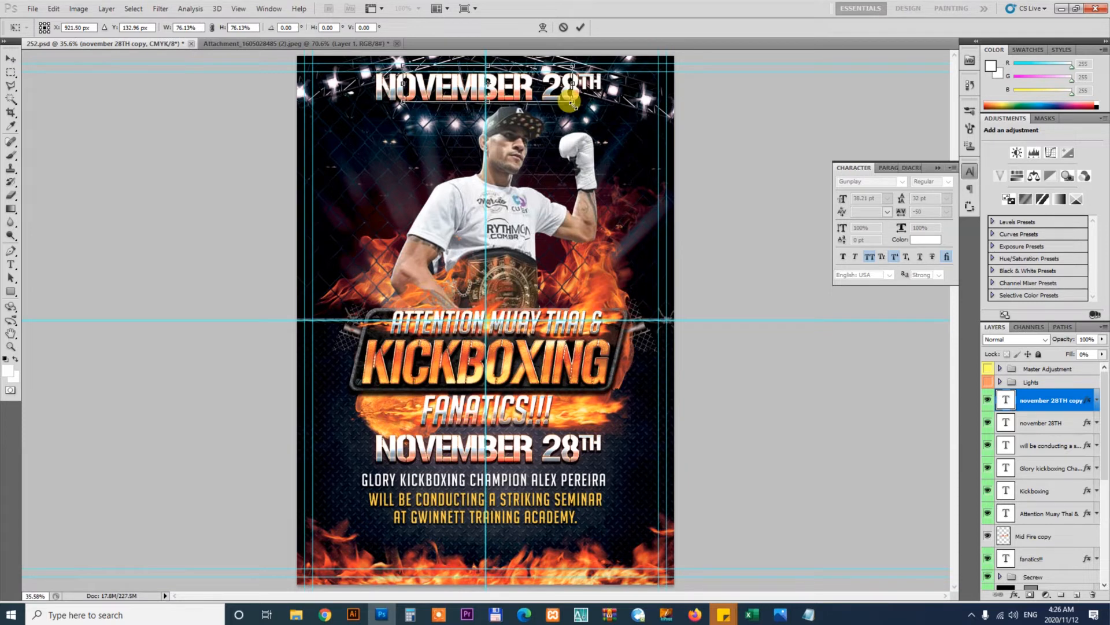
pyautogui.press('Return')
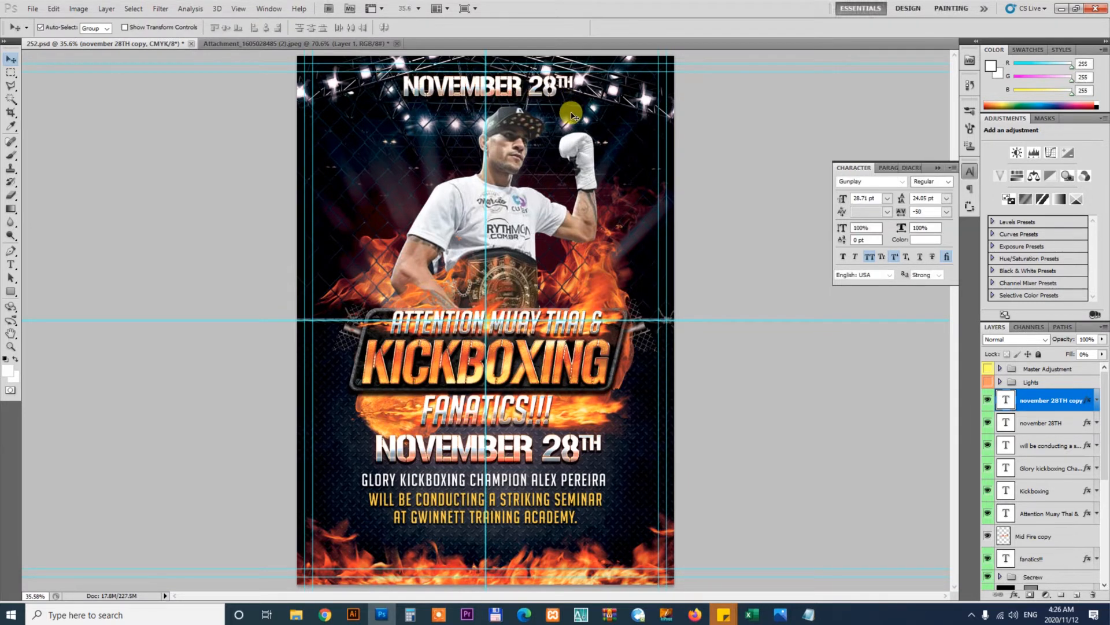
# Delete the chrome NOVEMBER 28TH title from the middle of the flyer
pyautogui.click(568, 449)
pyautogui.press('Delete')
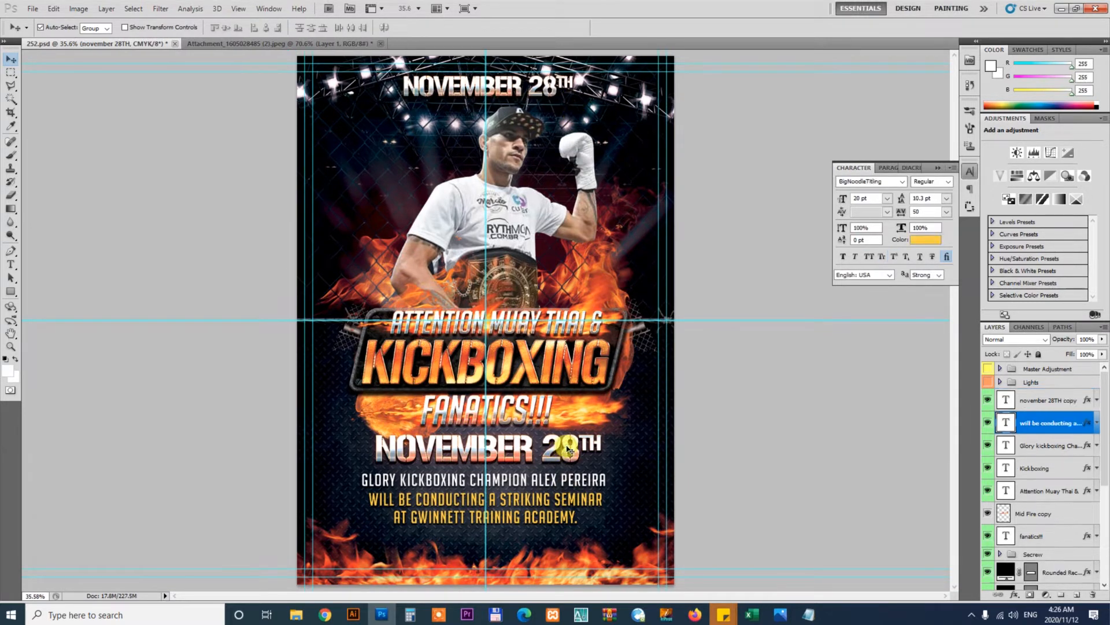
pyautogui.press('z')
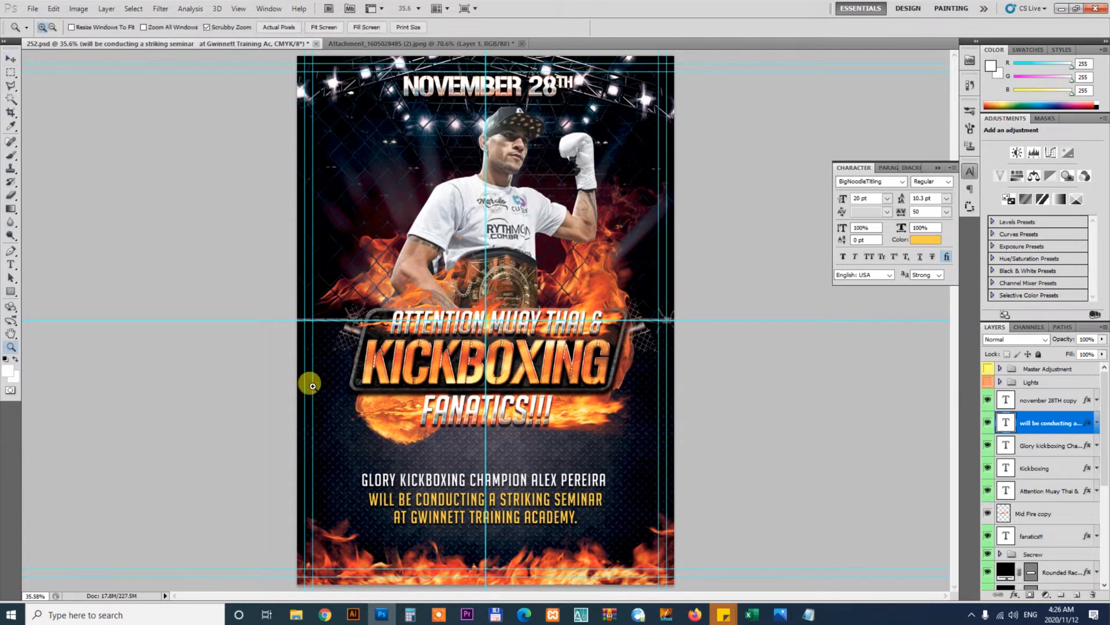
pyautogui.moveTo(681, 549); pyautogui.dragTo(454, 362)
pyautogui.scroll(-5, 453, 362)
pyautogui.press('v')
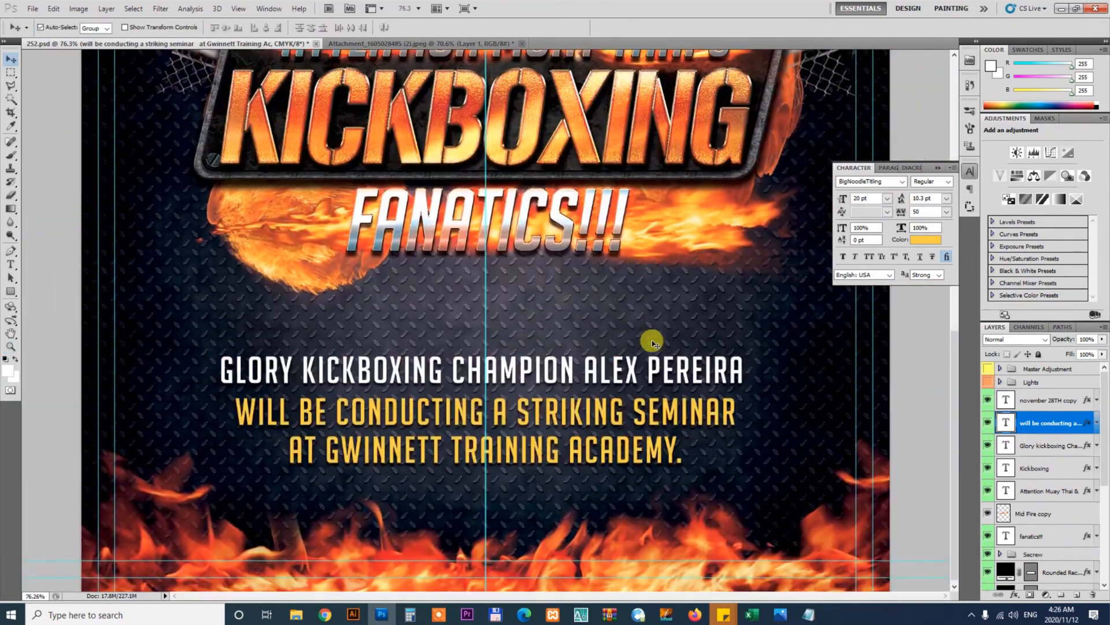
# Move the champion name line and the two seminar lines up directly beneath the FANATICS!!! title
pyautogui.click(630, 369)
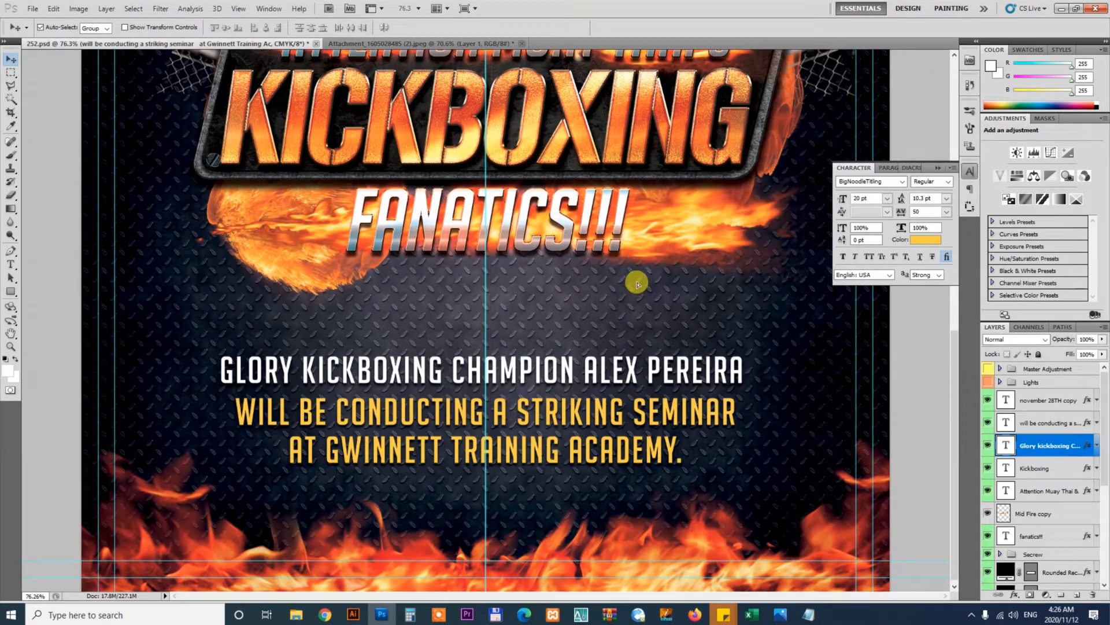
pyautogui.moveTo(636, 284); pyautogui.dragTo(637, 282)
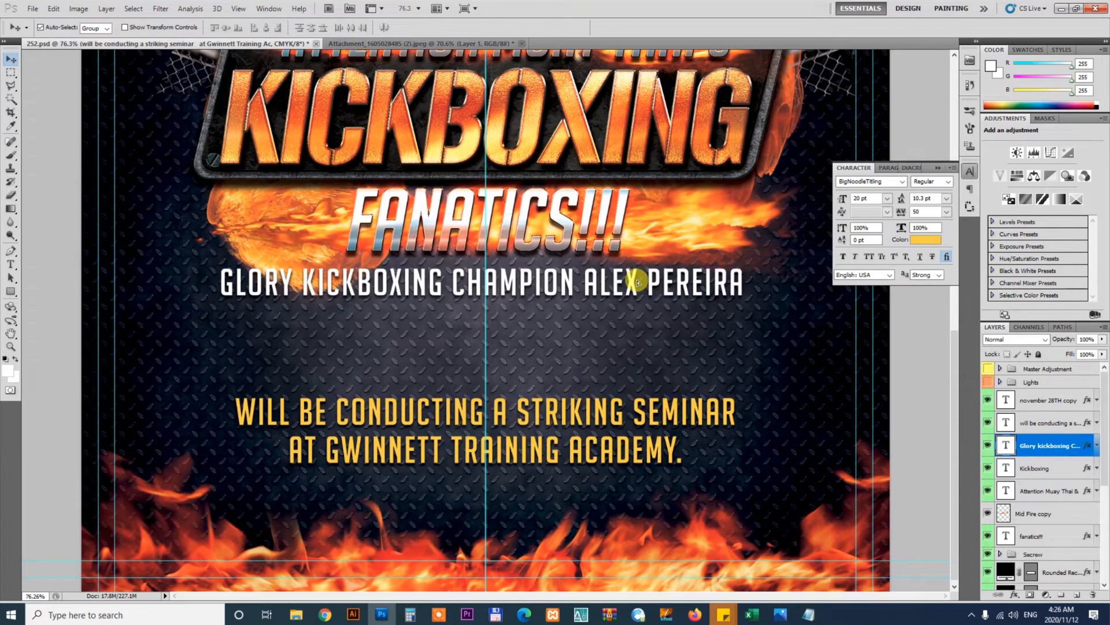
pyautogui.click(617, 414)
pyautogui.moveTo(618, 332); pyautogui.dragTo(618, 330)
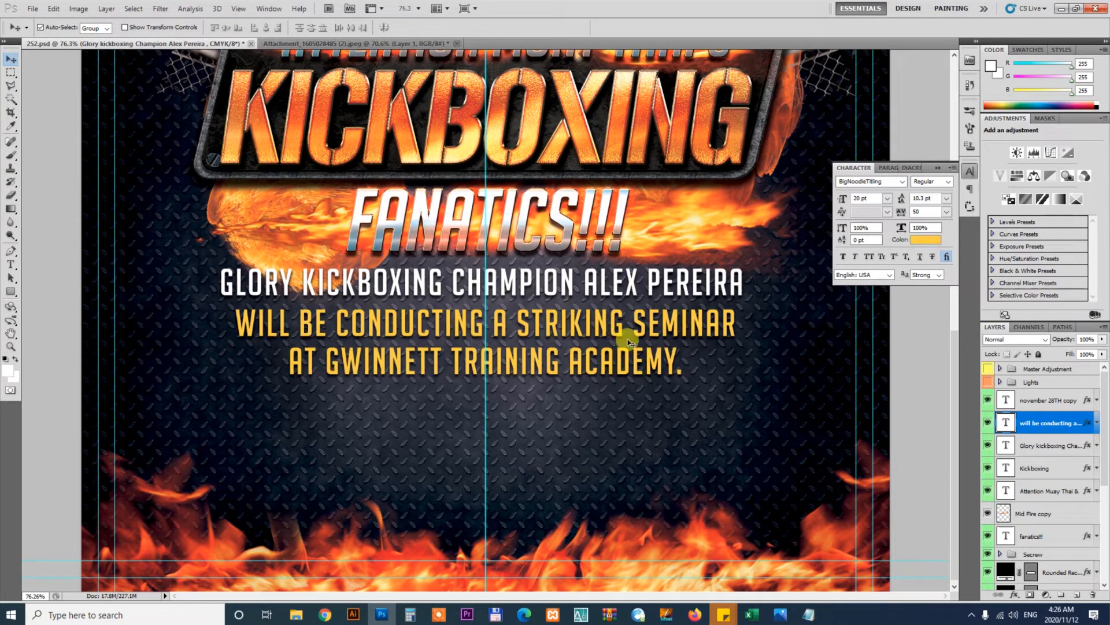
pyautogui.press('Up')
pyautogui.press('Up')
pyautogui.press('Up')
pyautogui.press('Up')
pyautogui.press('Up')
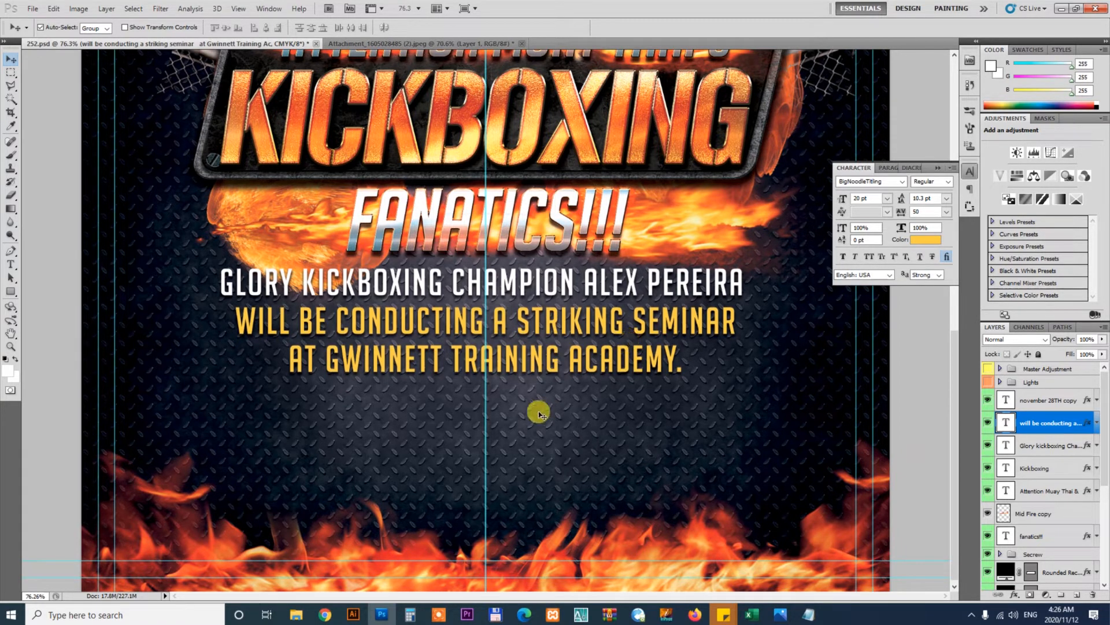
# Create a paragraph text box below the seminar lines, paste the opportunity paragraph into it, and set its font to Gotham
pyautogui.press('t')
pyautogui.moveTo(156, 397); pyautogui.dragTo(816, 456)
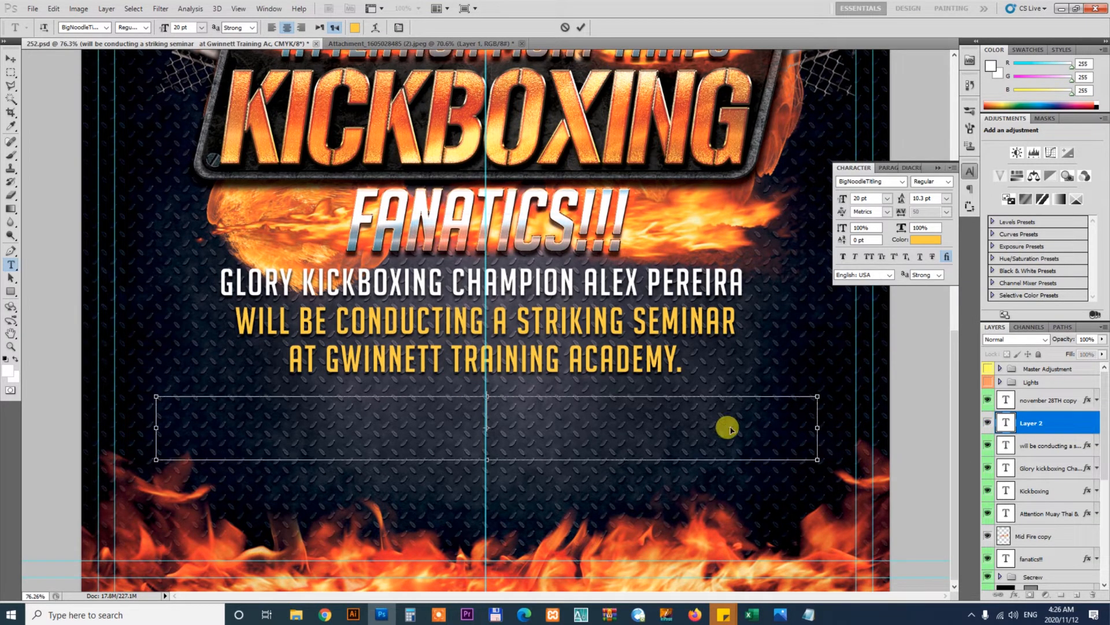
pyautogui.write('THIS IS YOUR OPPORTUNITY TO TAKE YOUR STRIKING TO THE NEXT LEVEL,')
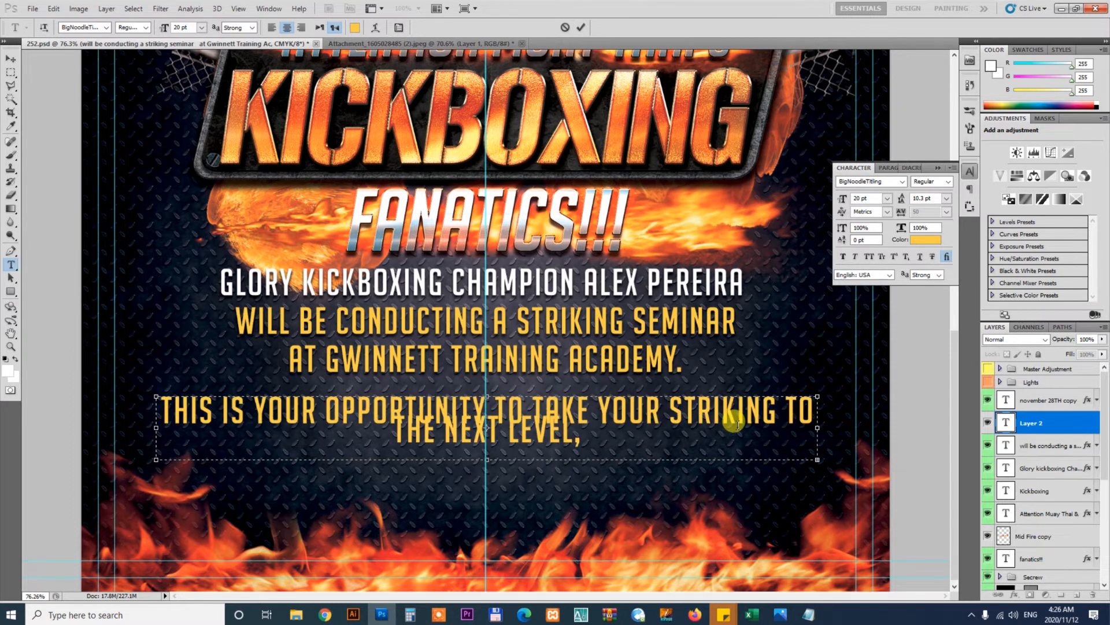
pyautogui.hotkey('ctrl', 'a')
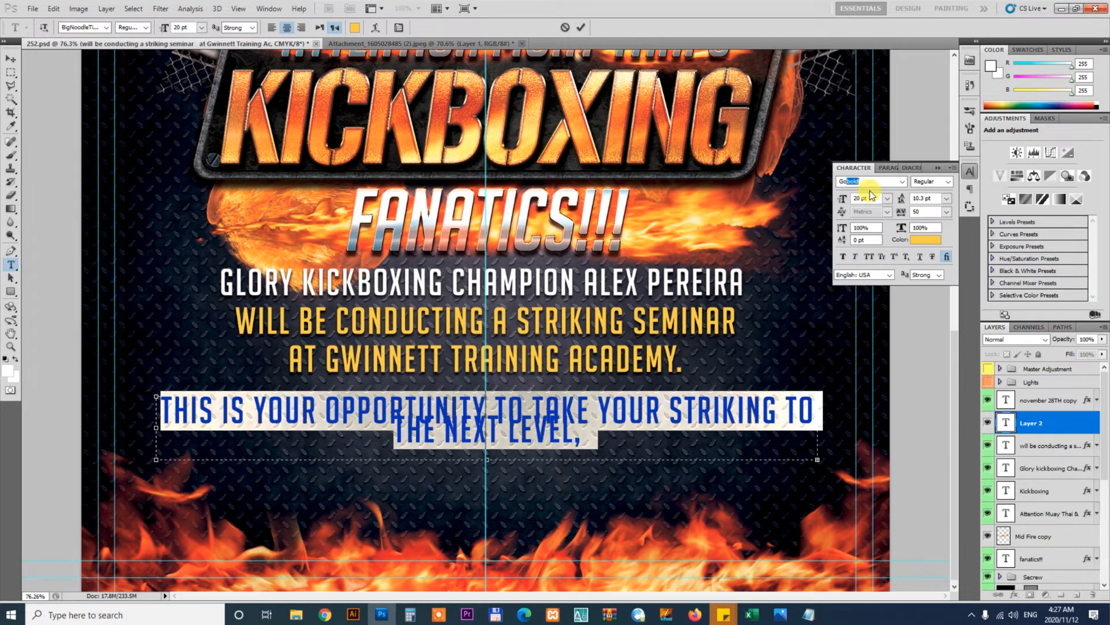
pyautogui.press('Return')
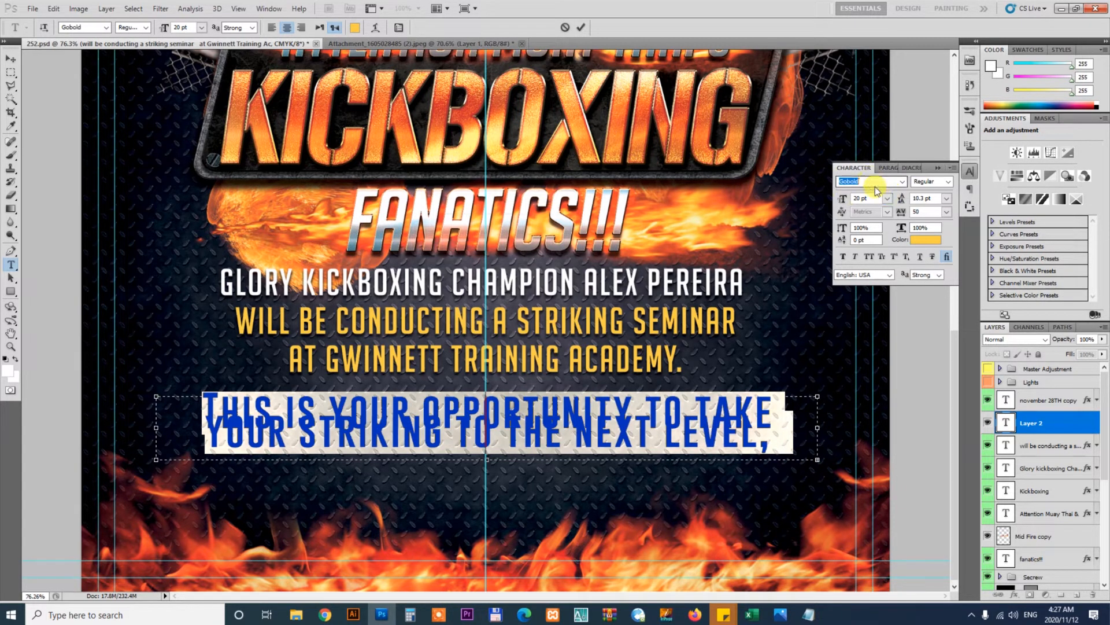
pyautogui.write('Gotham')
pyautogui.press('Return')
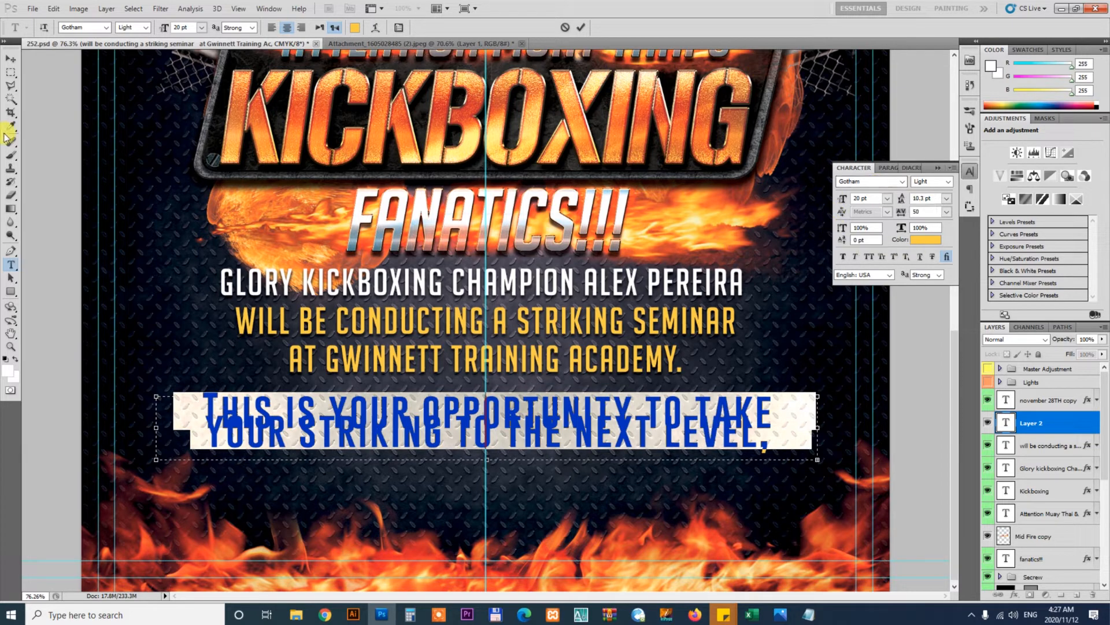
pyautogui.click(12, 59)
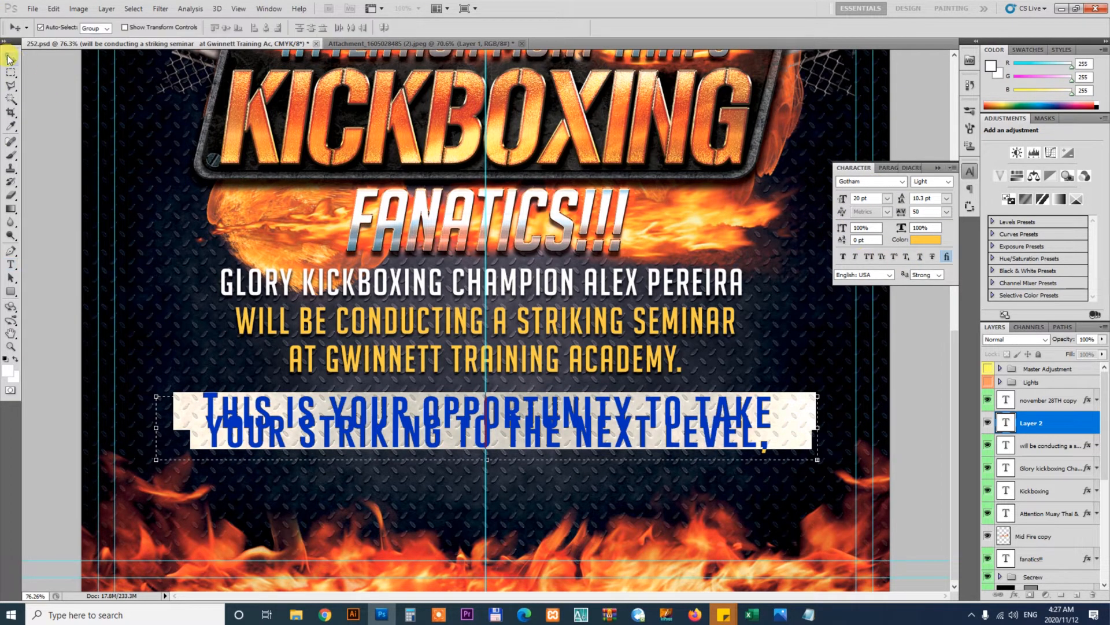
# Set the opportunity paragraph to Gotham Bold Italic, 10 pt, with tracking of -20
pyautogui.click(630, 412)
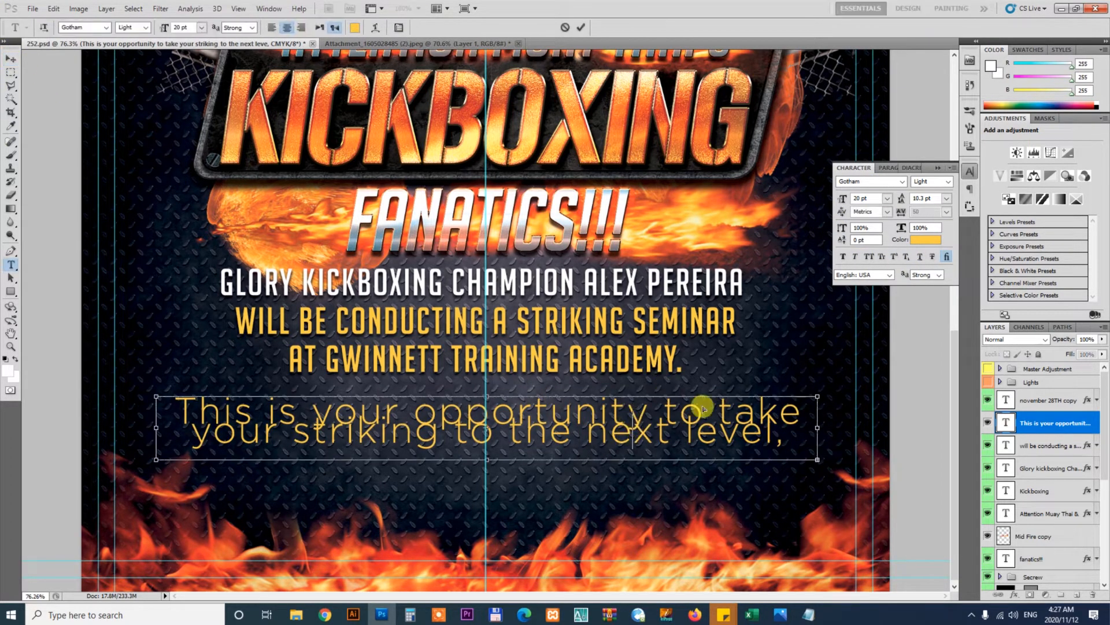
pyautogui.hotkey('ctrl', 'a')
pyautogui.click(948, 181)
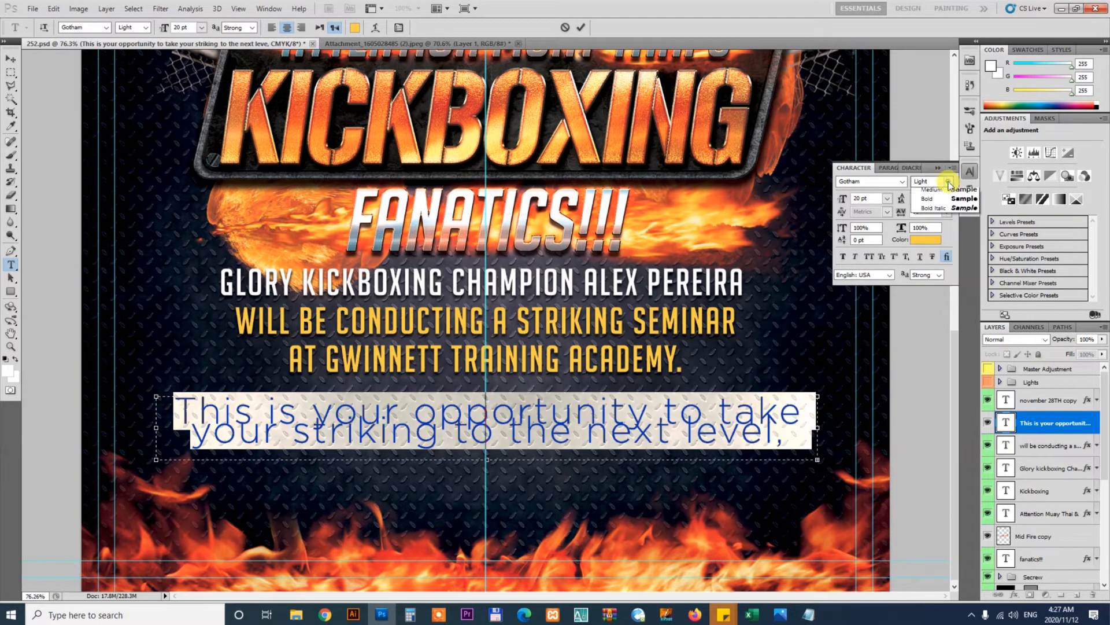
pyautogui.click(959, 248)
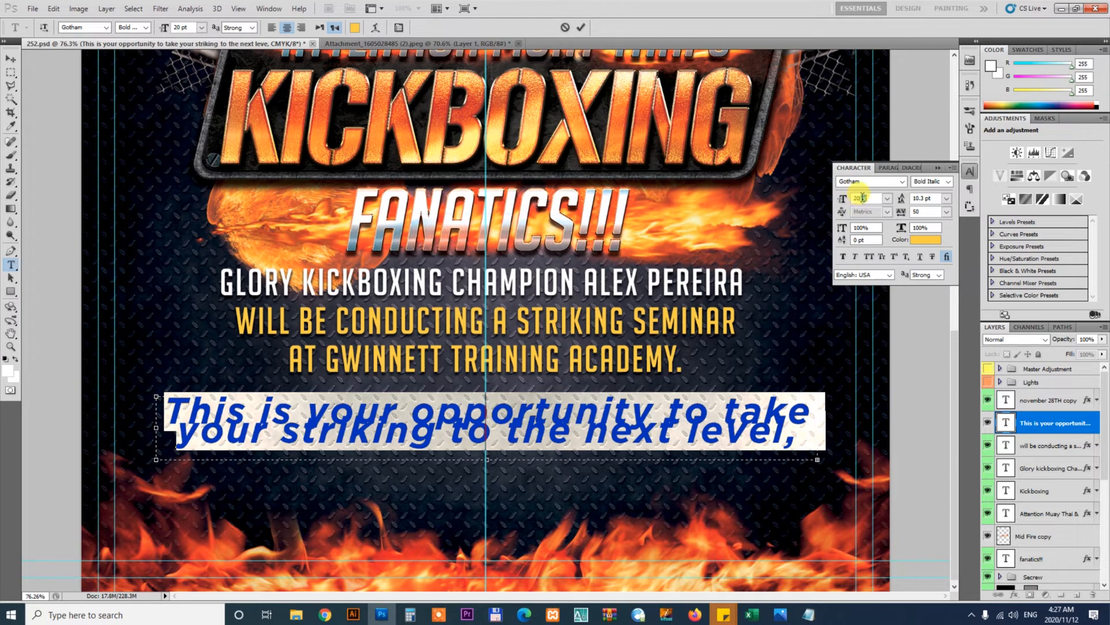
pyautogui.write('10')
pyautogui.press('Return')
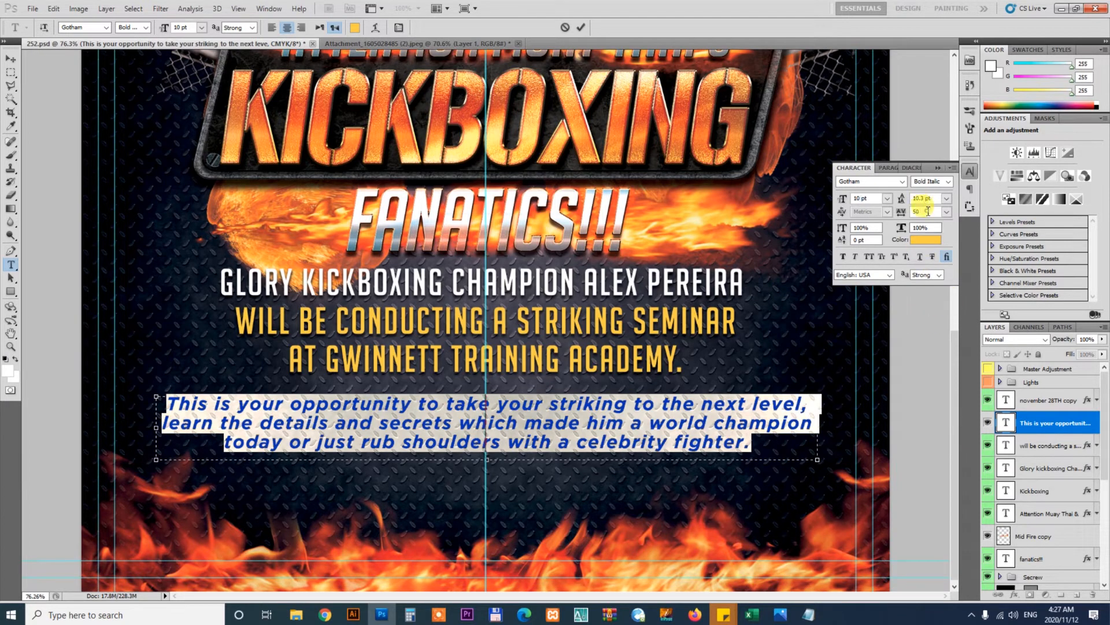
pyautogui.write('-30')
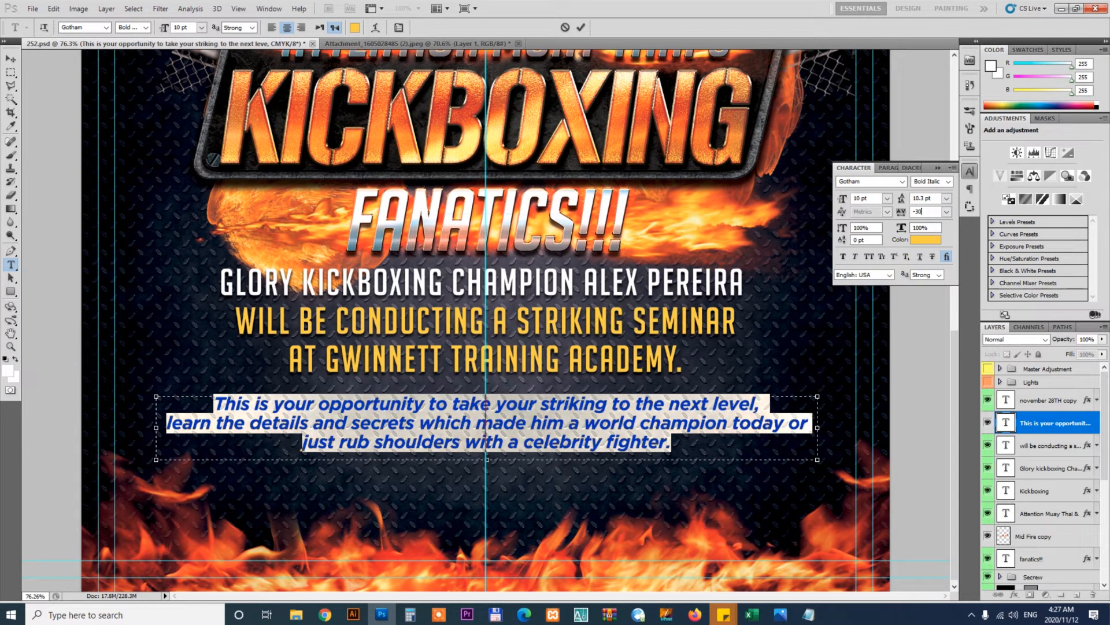
pyautogui.write('20')
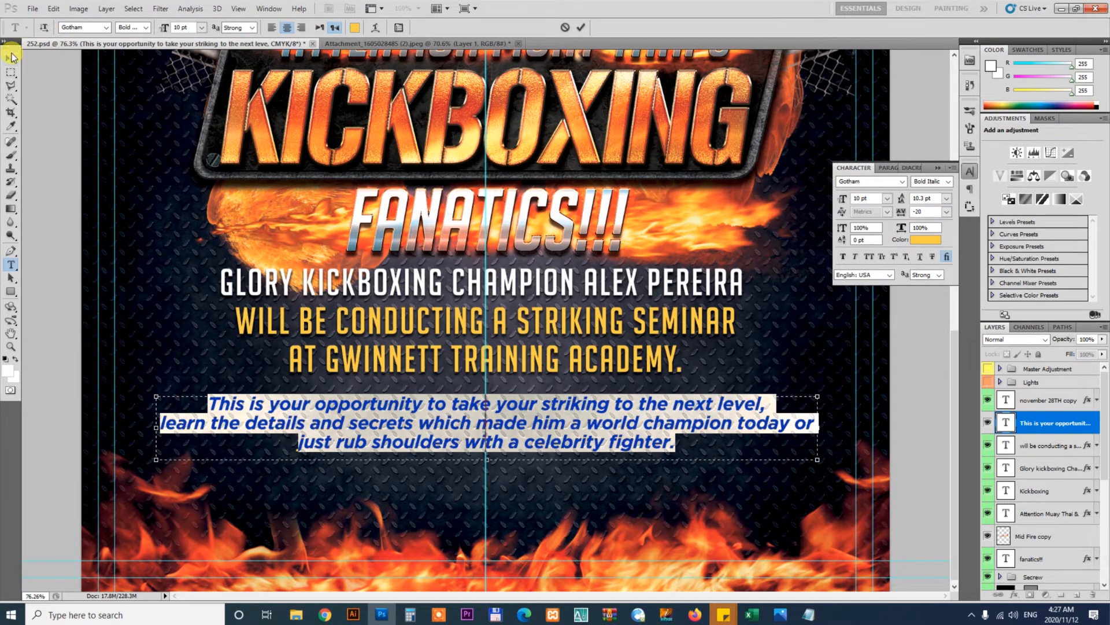
# Break the paragraph's second line after today and increase its leading to 11.3 pt
pyautogui.click(793, 425)
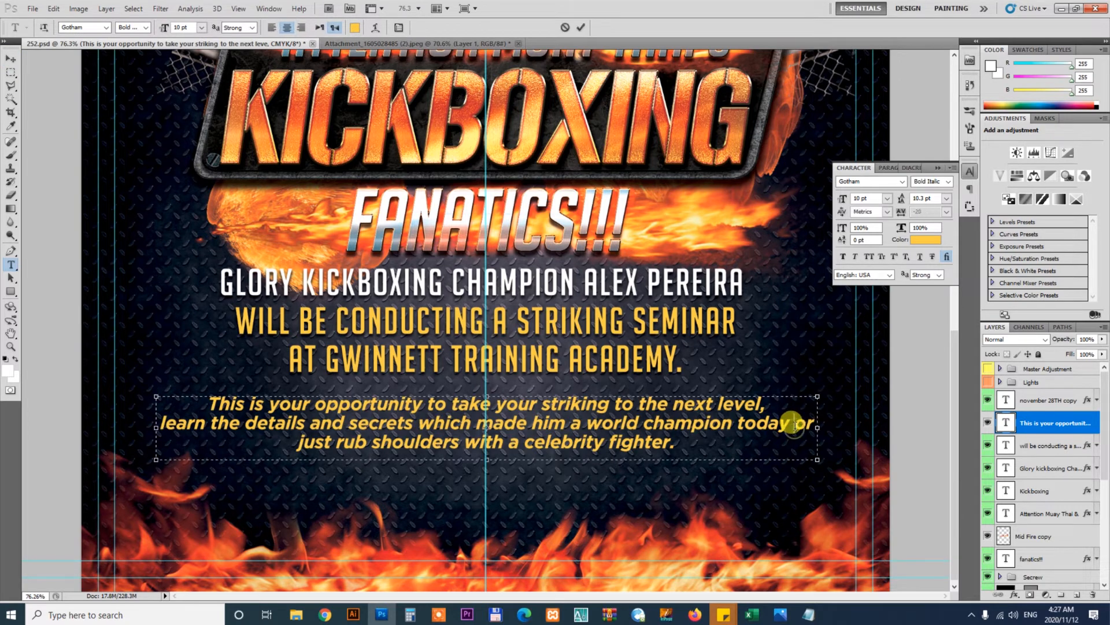
pyautogui.press('Return')
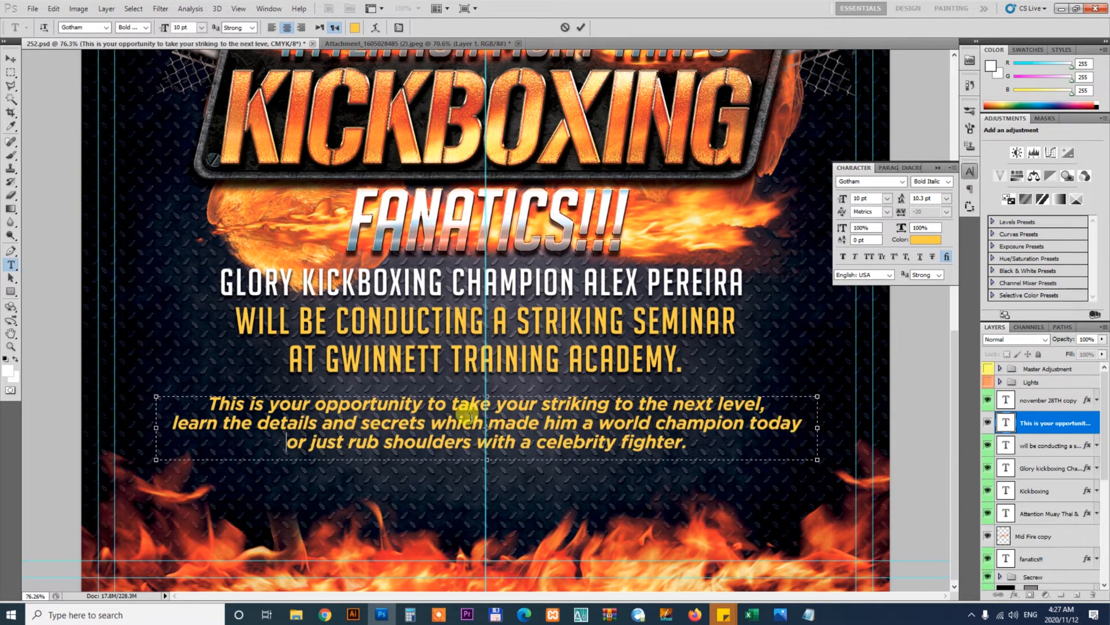
pyautogui.hotkey('ctrl', 'a')
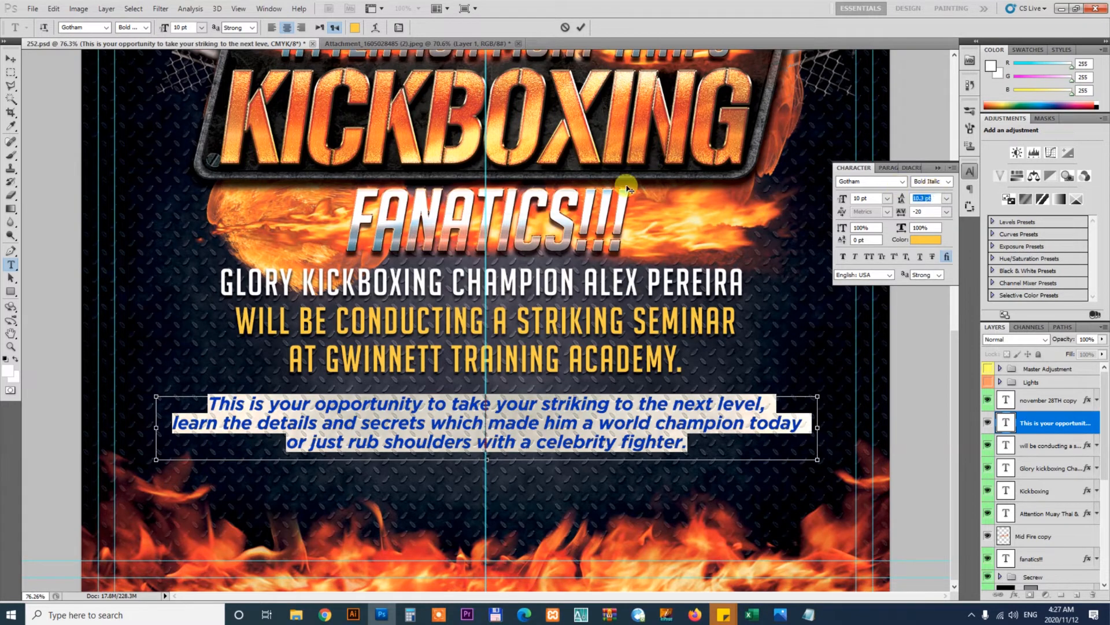
pyautogui.press('Up')
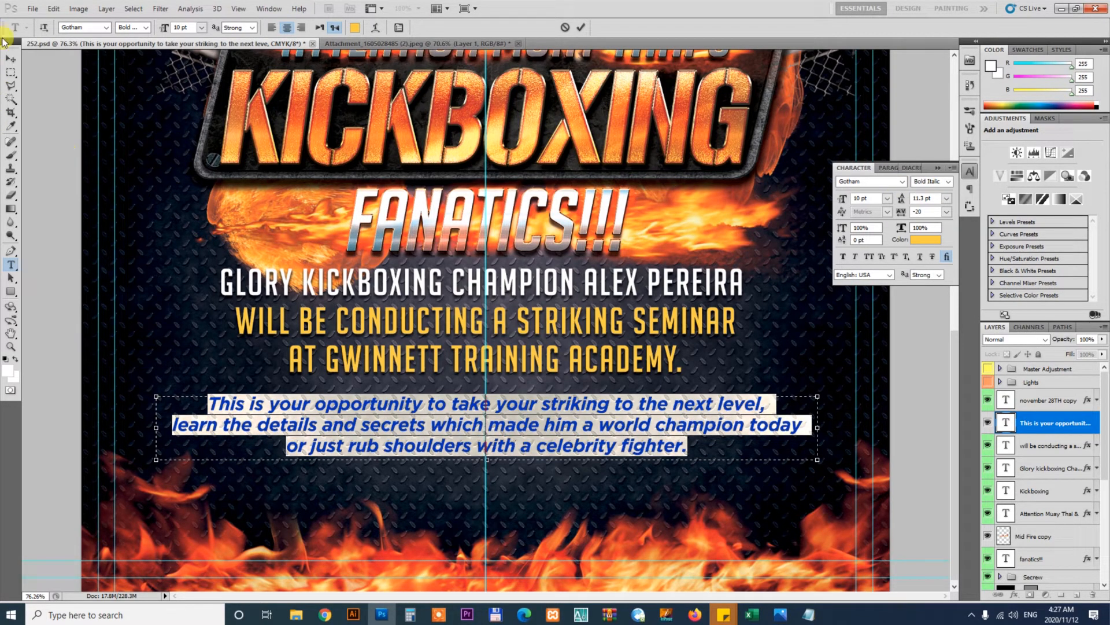
pyautogui.click(11, 57)
# Resize the opportunity paragraph with Free Transform and move it up just beneath the academy line
pyautogui.hotkey('ctrl', 't')
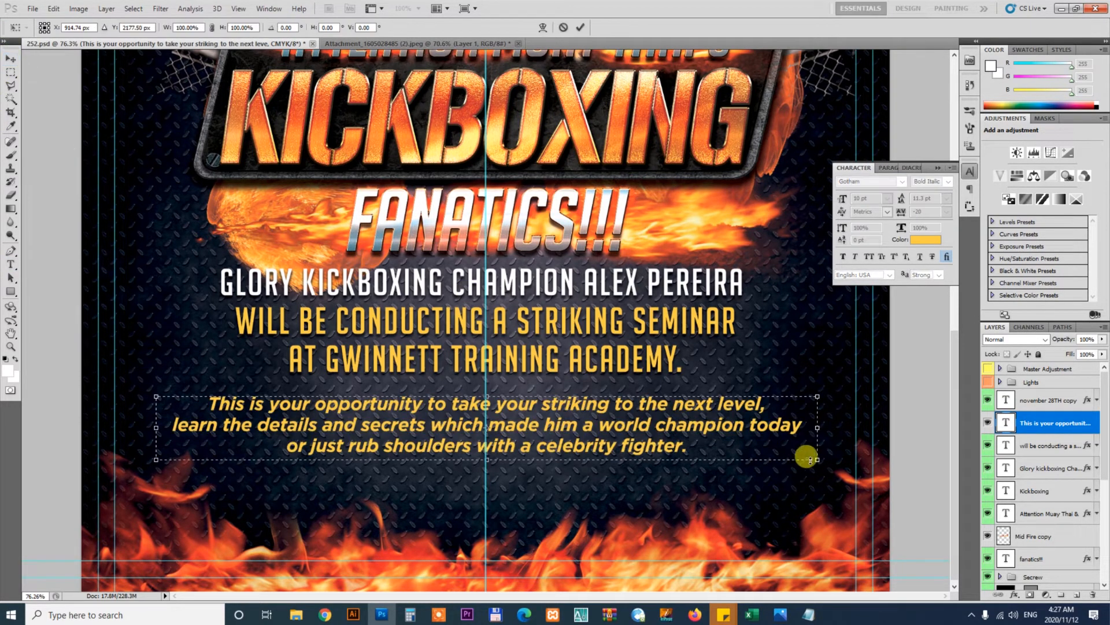
pyautogui.moveTo(816, 458); pyautogui.dragTo(841, 463)
pyautogui.press('Return')
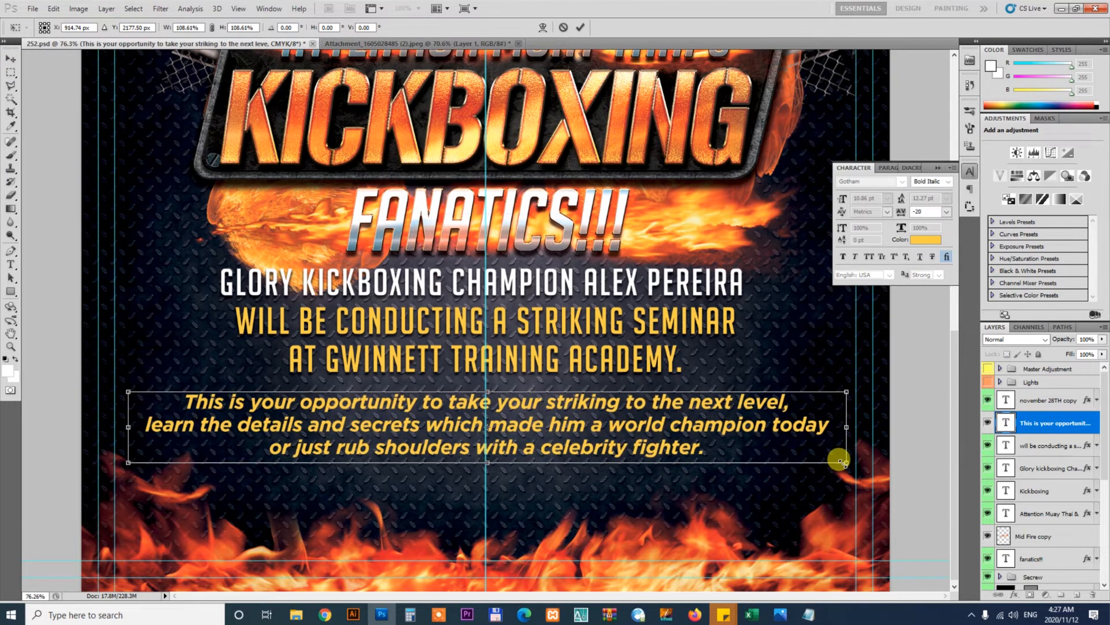
pyautogui.moveTo(771, 408); pyautogui.dragTo(770, 399)
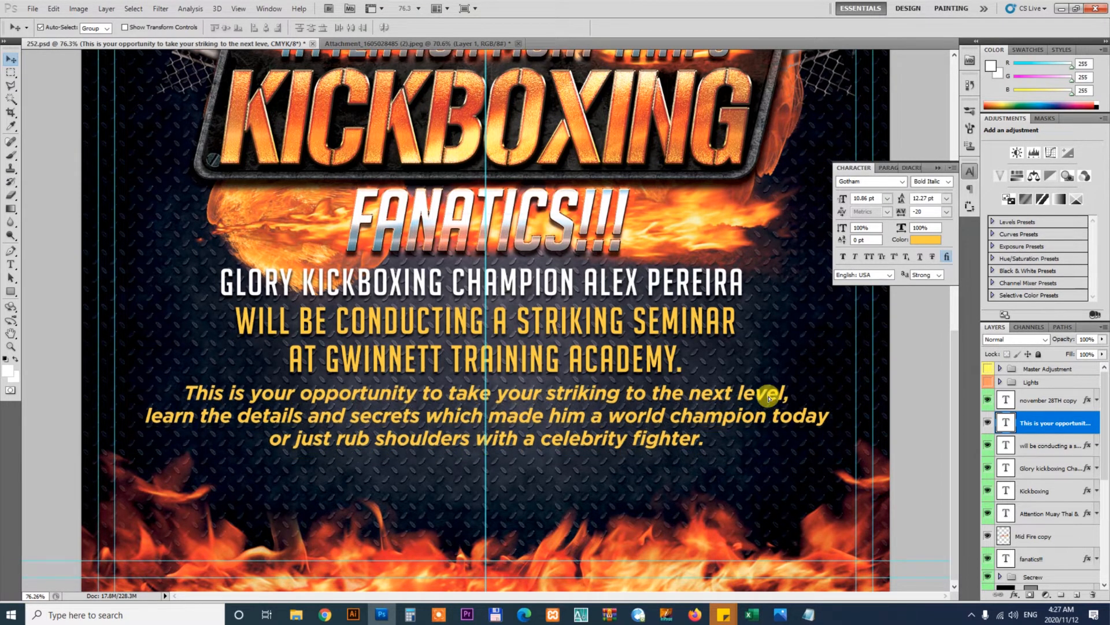
pyautogui.hotkey('ctrl', 't')
pyautogui.moveTo(845, 451); pyautogui.dragTo(808, 447)
pyautogui.press('Return')
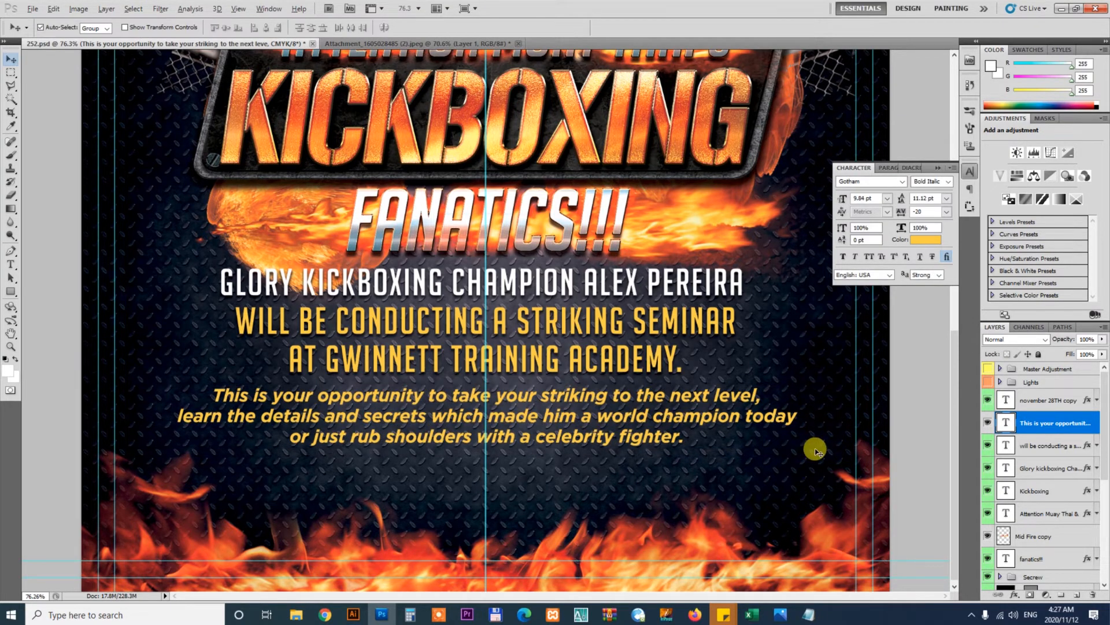
# Fill the opportunity paragraph with white and nudge it up slightly
pyautogui.hotkey('alt', 'BackSpace')
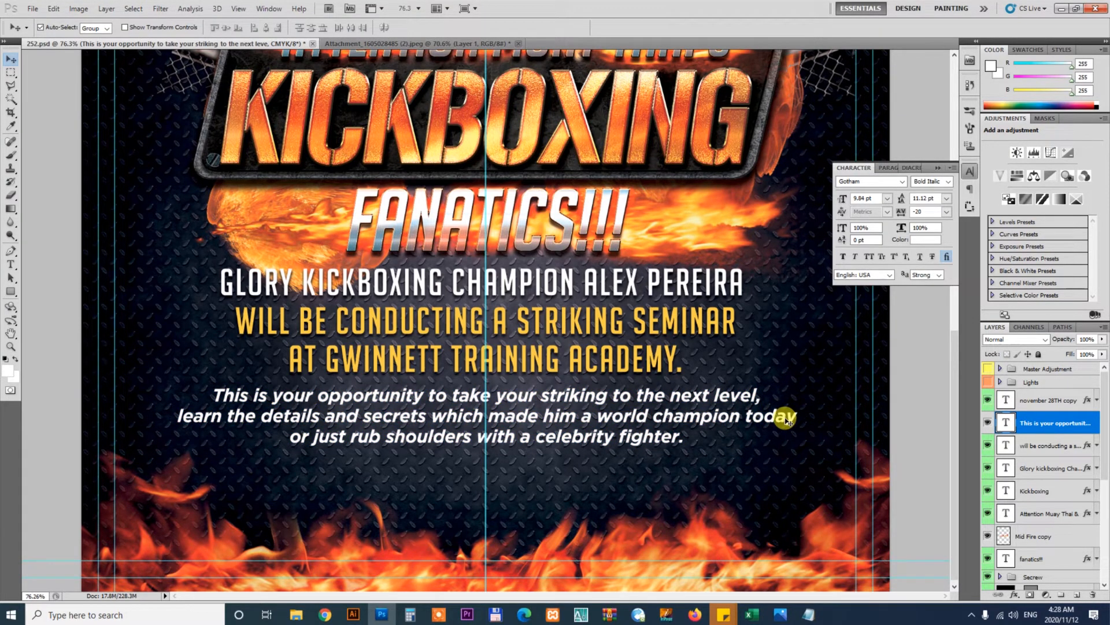
pyautogui.press('Up')
pyautogui.press('Up')
pyautogui.press('Up')
pyautogui.press('Up')
pyautogui.press('Up')
pyautogui.press('Up')
pyautogui.press('Up')
pyautogui.press('Up')
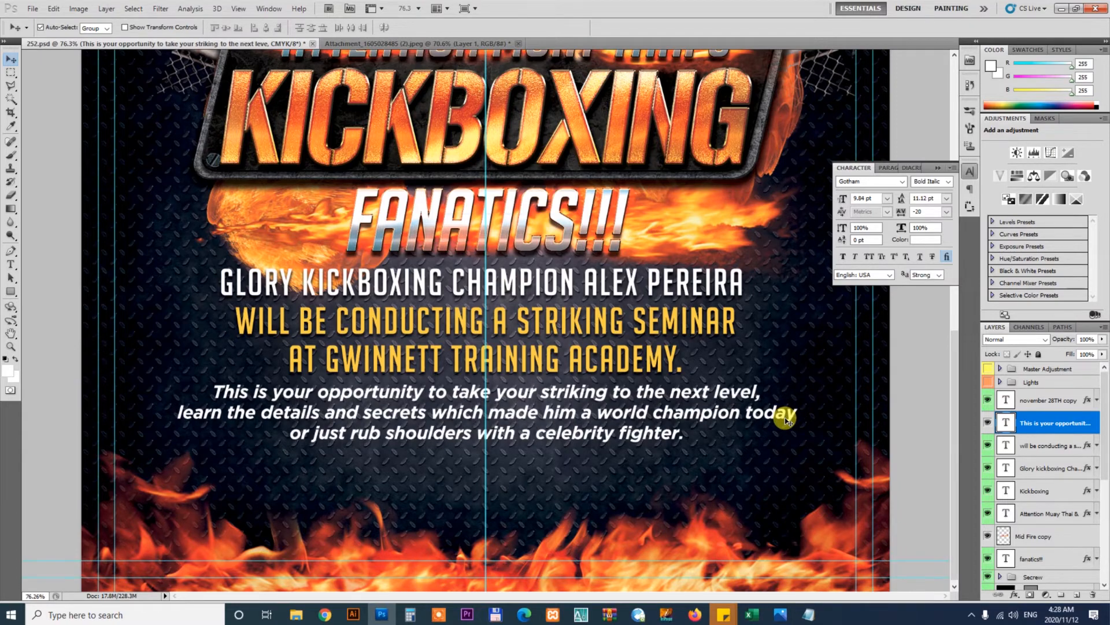
# Switch to the client's brief in Notepad and select the academy's address text
pyautogui.click(808, 614)
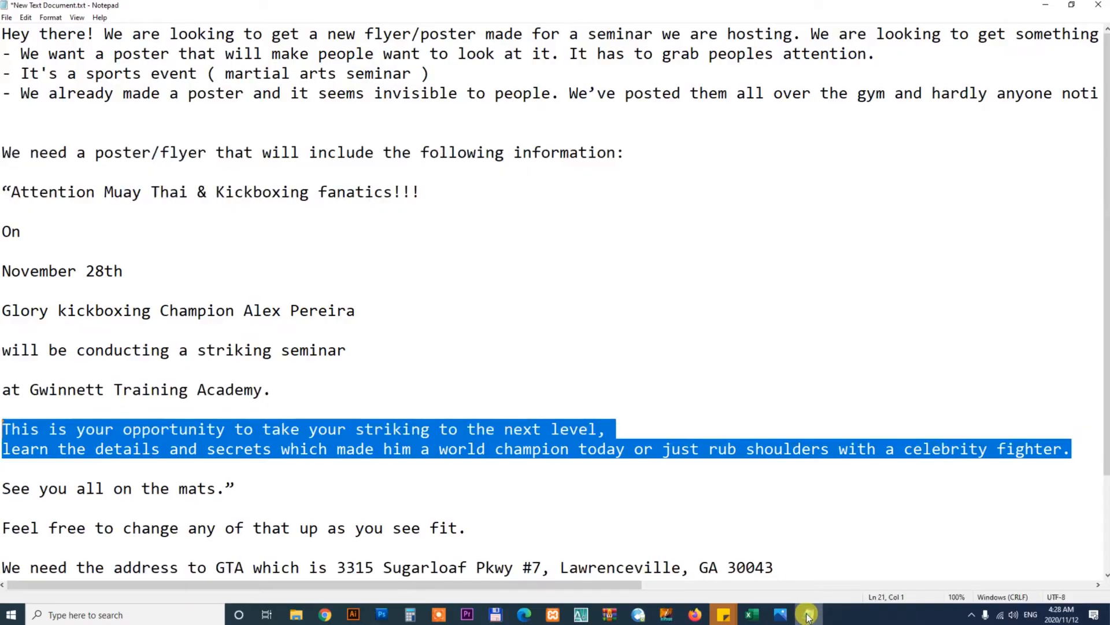
pyautogui.click(351, 503)
pyautogui.moveTo(1104, 310); pyautogui.dragTo(1104, 402)
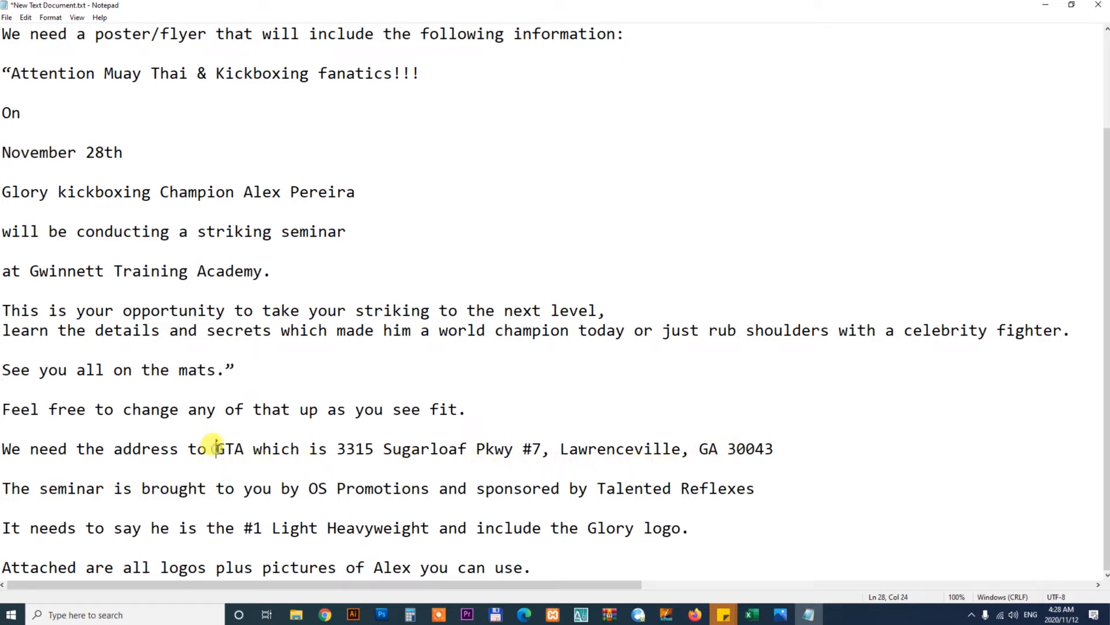
pyautogui.moveTo(216, 448); pyautogui.dragTo(821, 456)
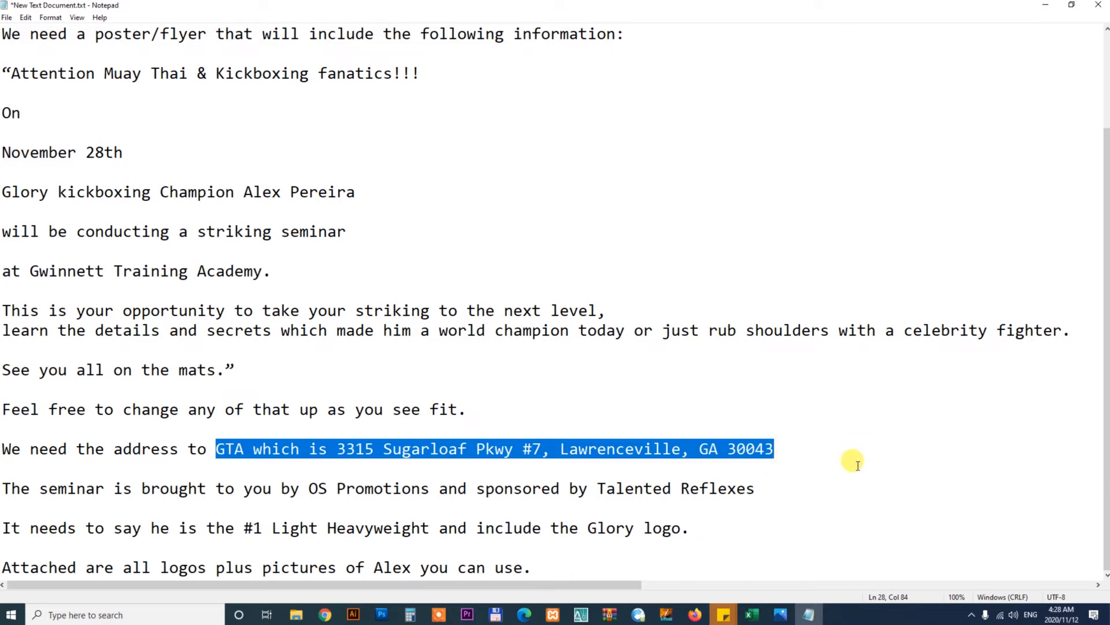
# Duplicate the opportunity paragraph near the bottom of the flyer and replace its text with the pasted address
pyautogui.click(383, 613)
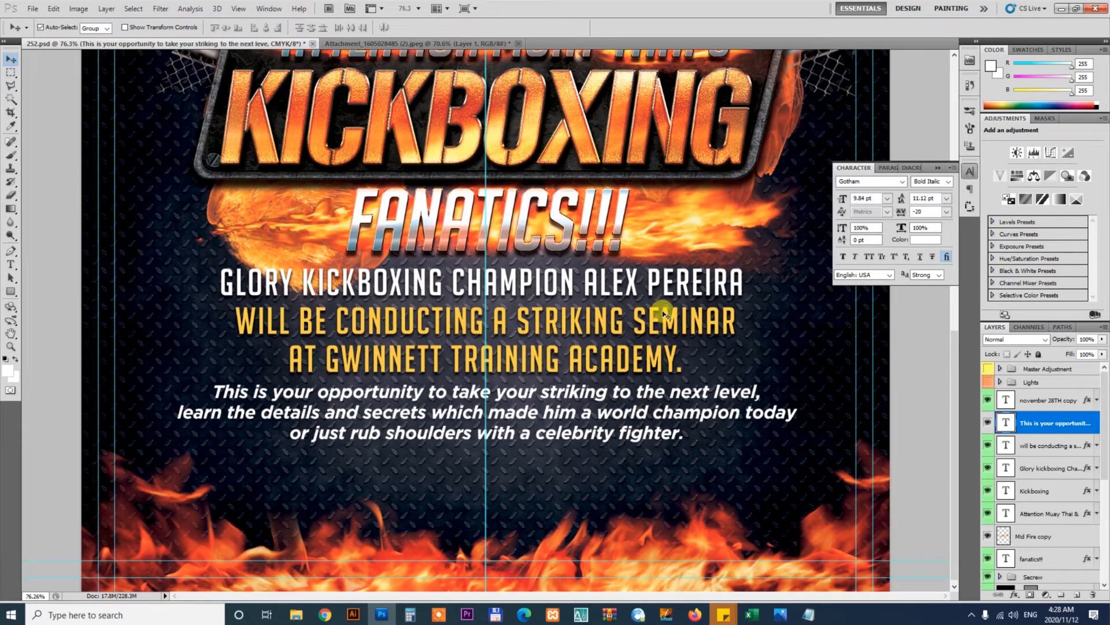
pyautogui.moveTo(653, 439); pyautogui.dragTo(649, 548)
pyautogui.press('t')
pyautogui.click(591, 545)
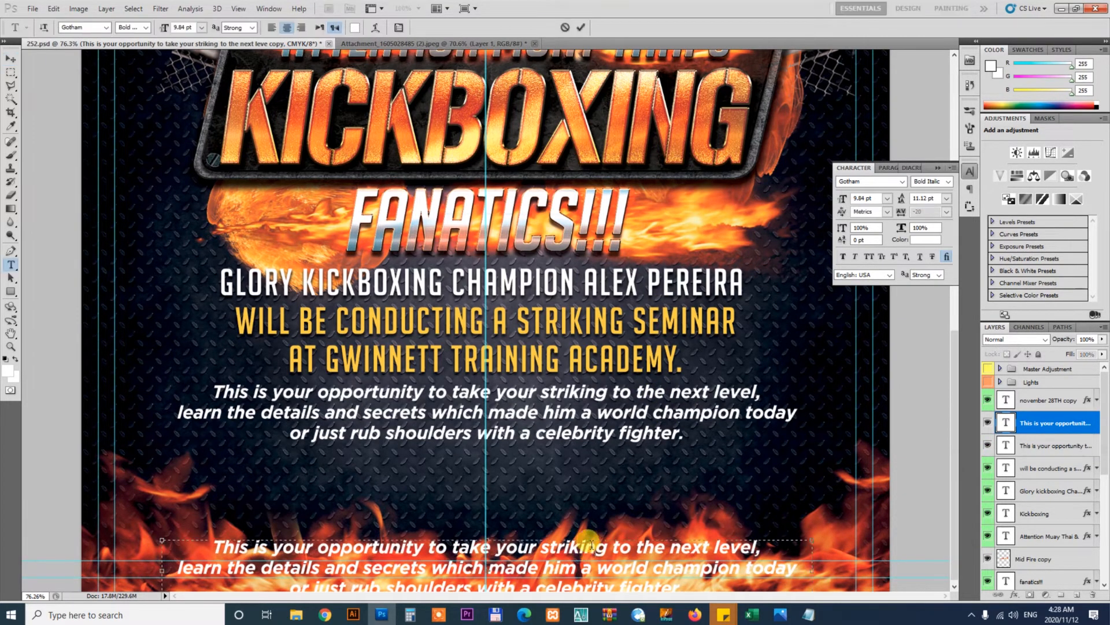
pyautogui.hotkey('ctrl', 'a')
pyautogui.hotkey('ctrl', 'v')
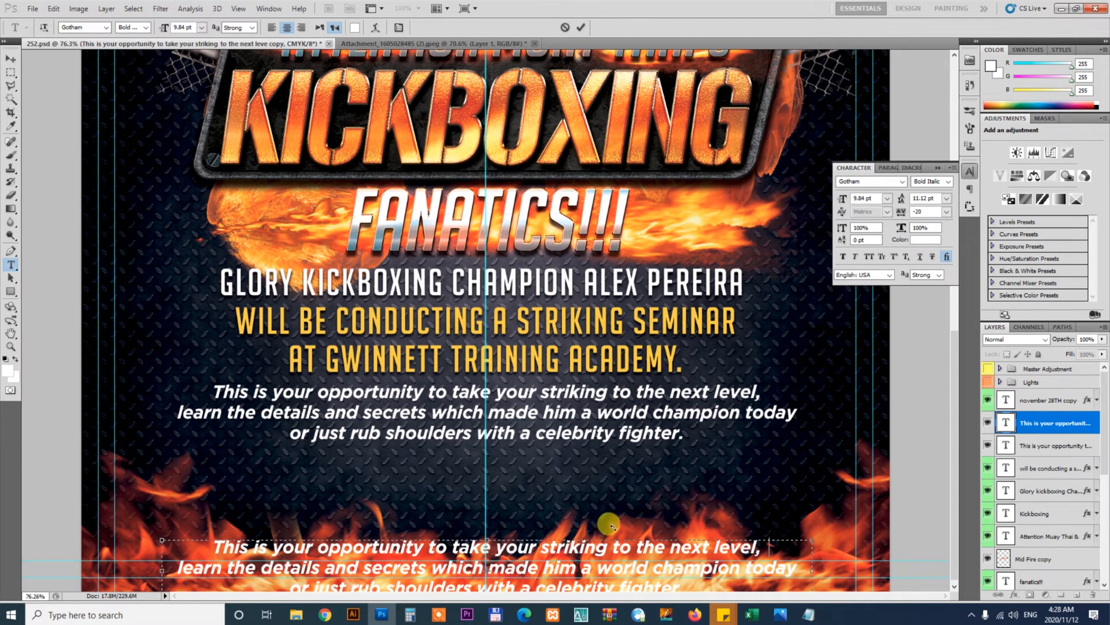
pyautogui.click(11, 59)
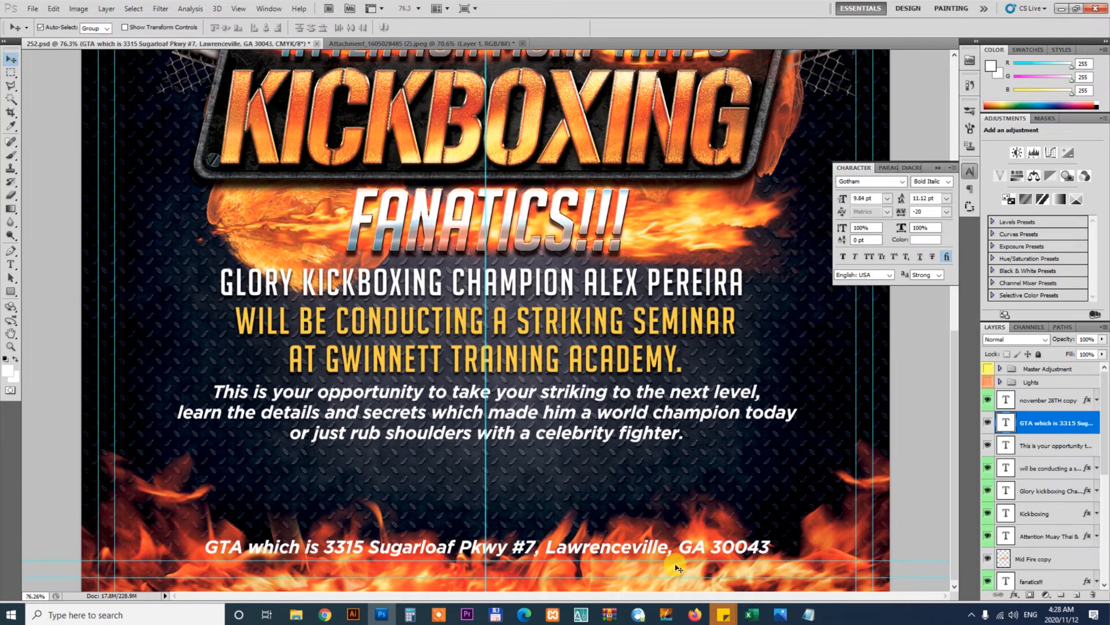
pyautogui.moveTo(665, 552); pyautogui.dragTo(665, 557)
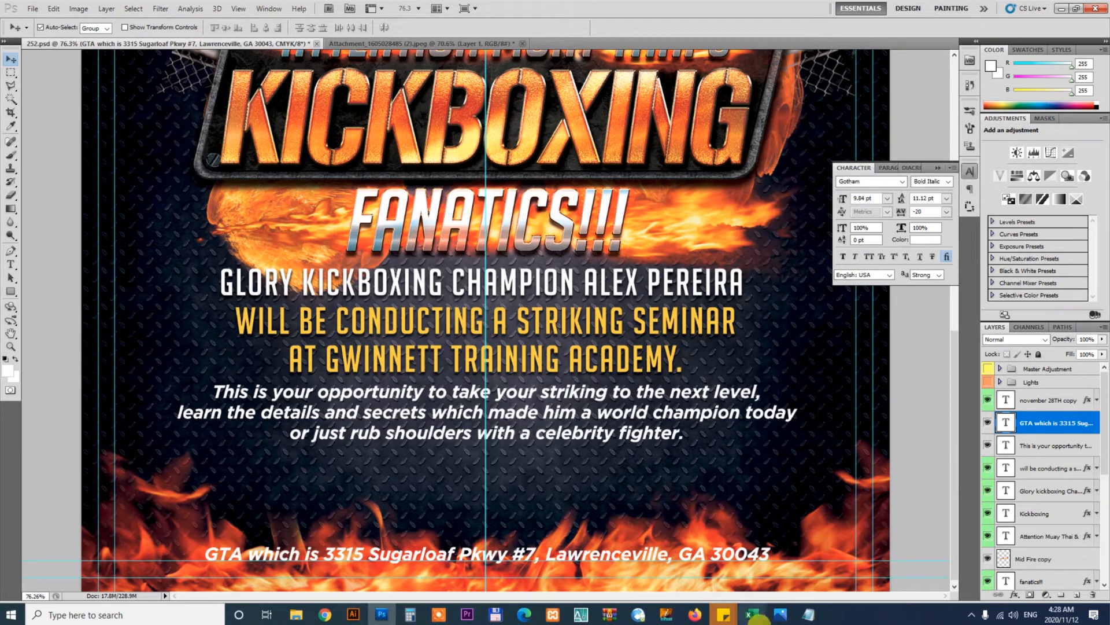
# Review the sponsor line in the client's brief and preview the logo attachments in the project folder
pyautogui.click(808, 614)
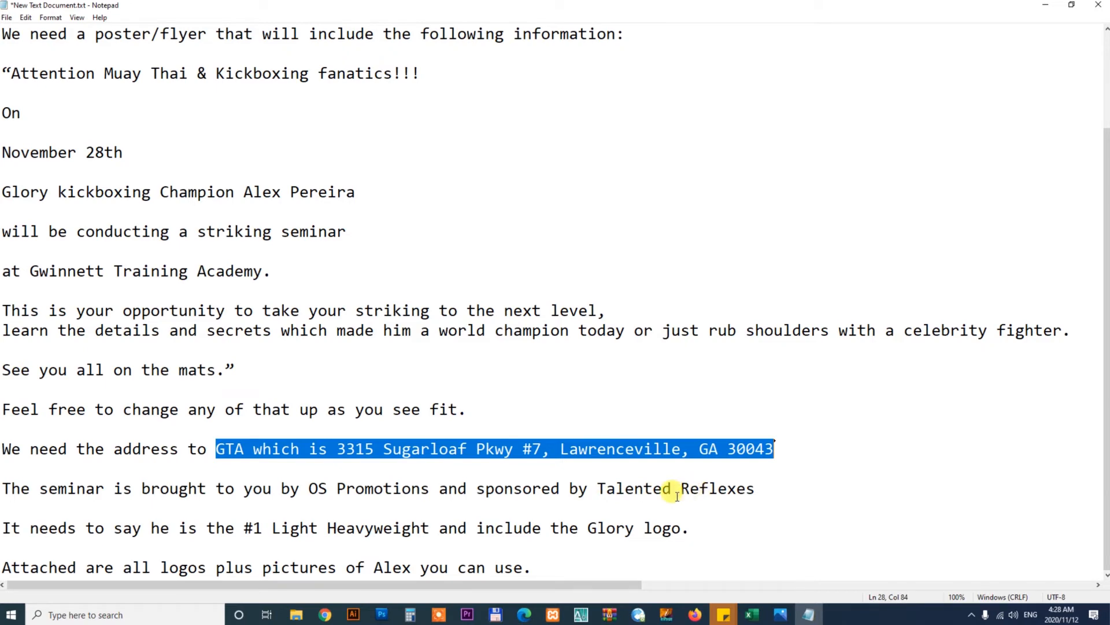
pyautogui.moveTo(598, 490); pyautogui.dragTo(755, 491)
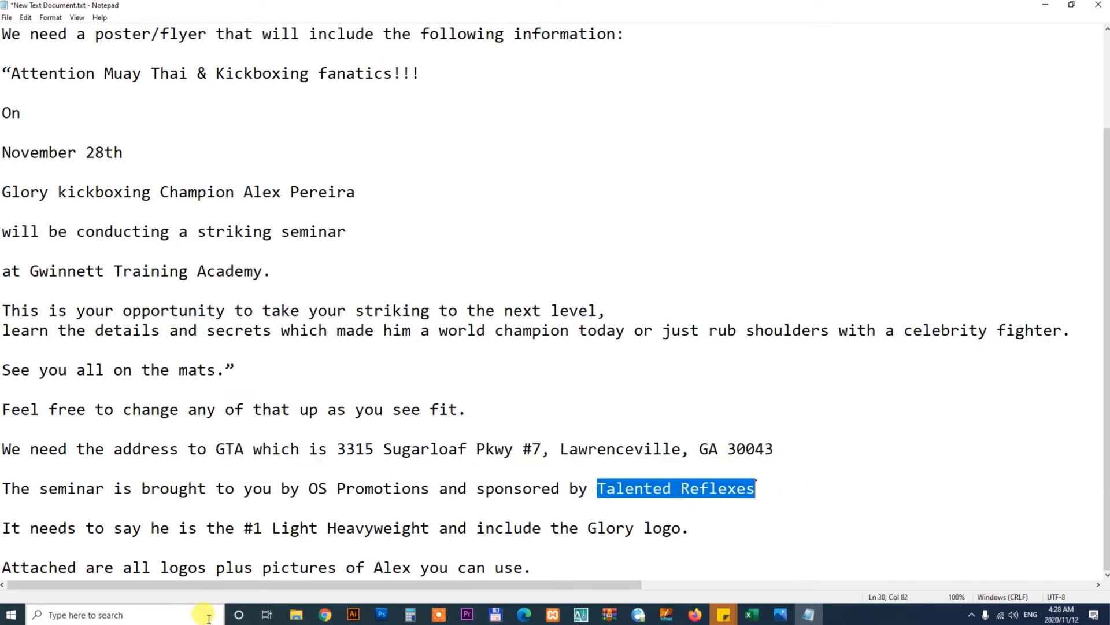
pyautogui.click(305, 618)
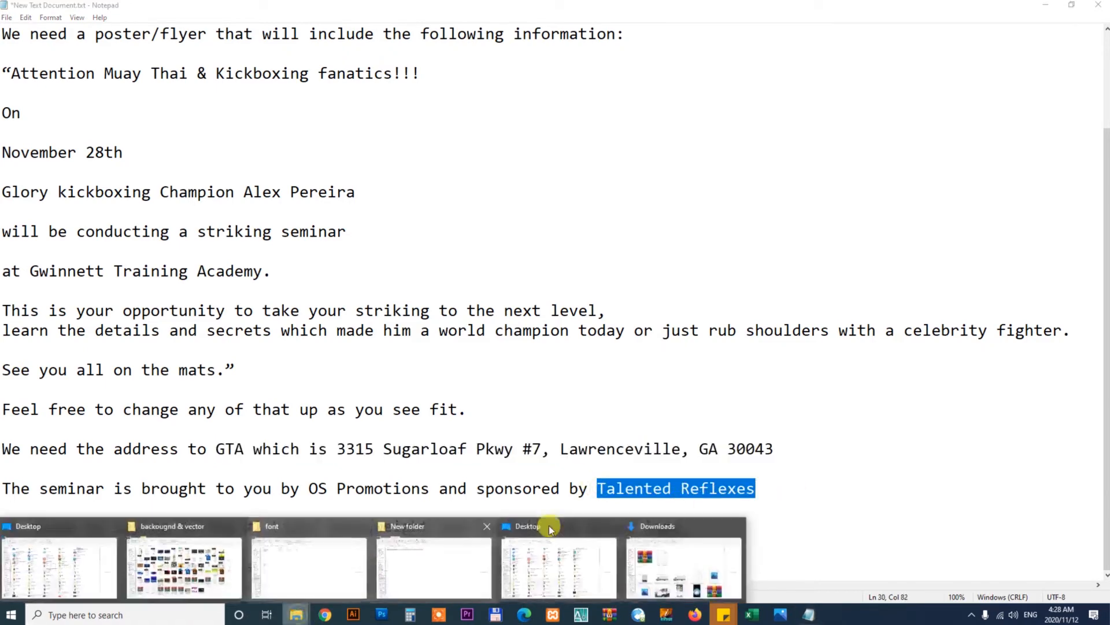
pyautogui.click(287, 559)
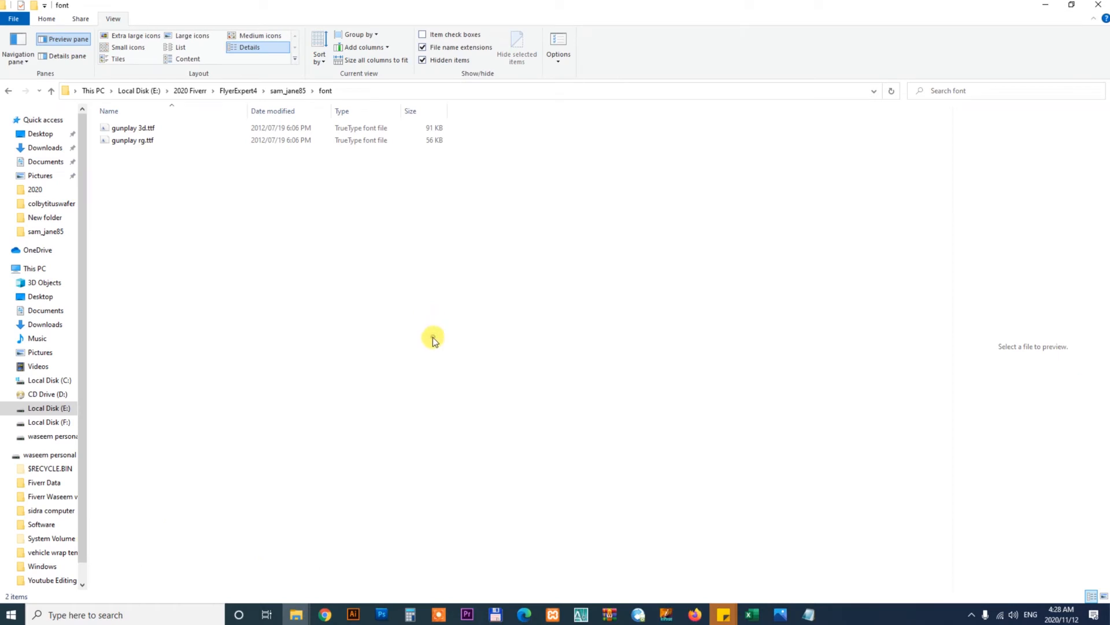
pyautogui.press('BackSpace')
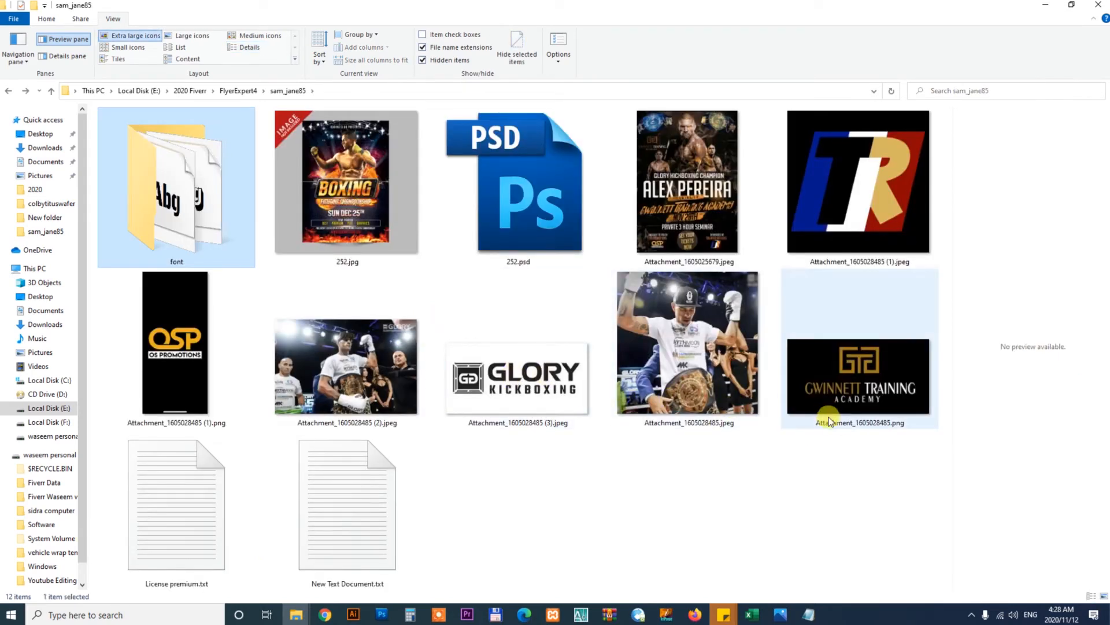
pyautogui.click(862, 381)
pyautogui.click(512, 410)
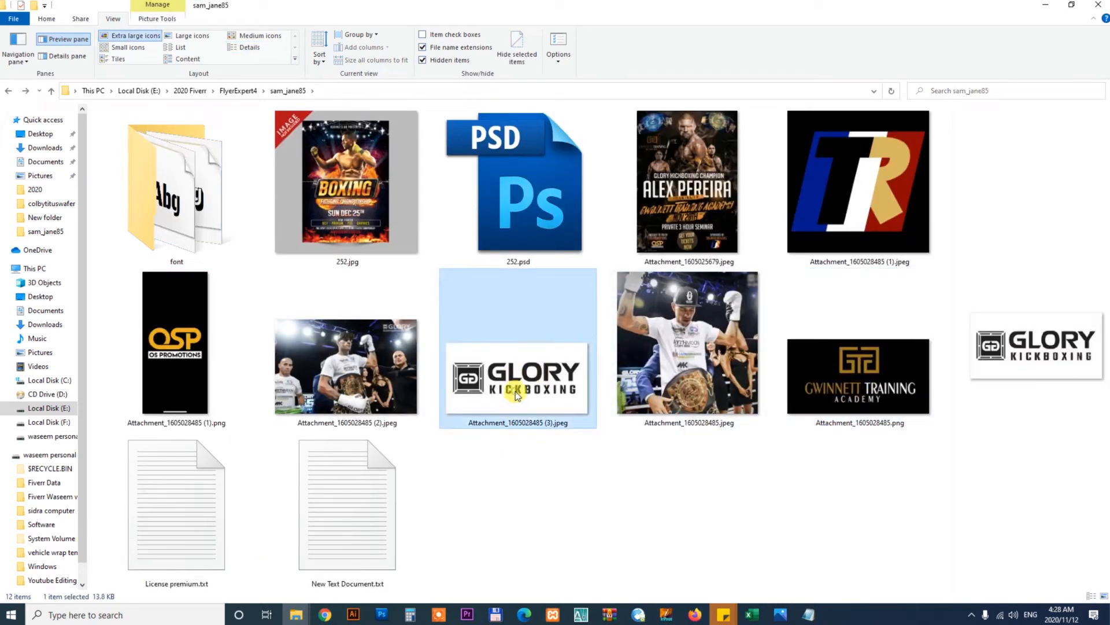
pyautogui.click(172, 367)
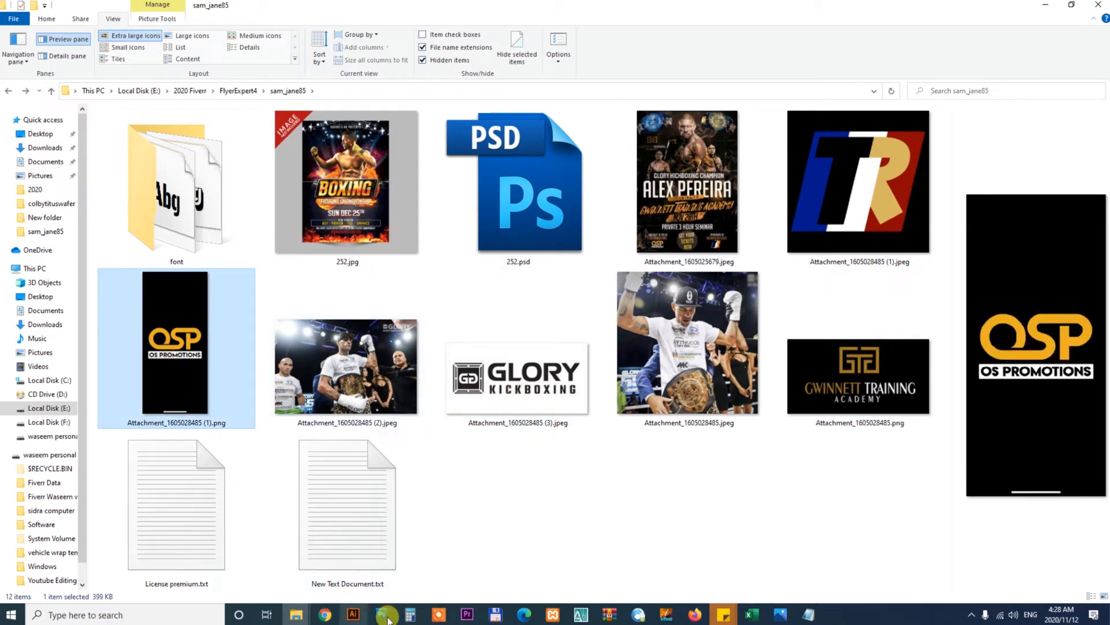
pyautogui.click(808, 613)
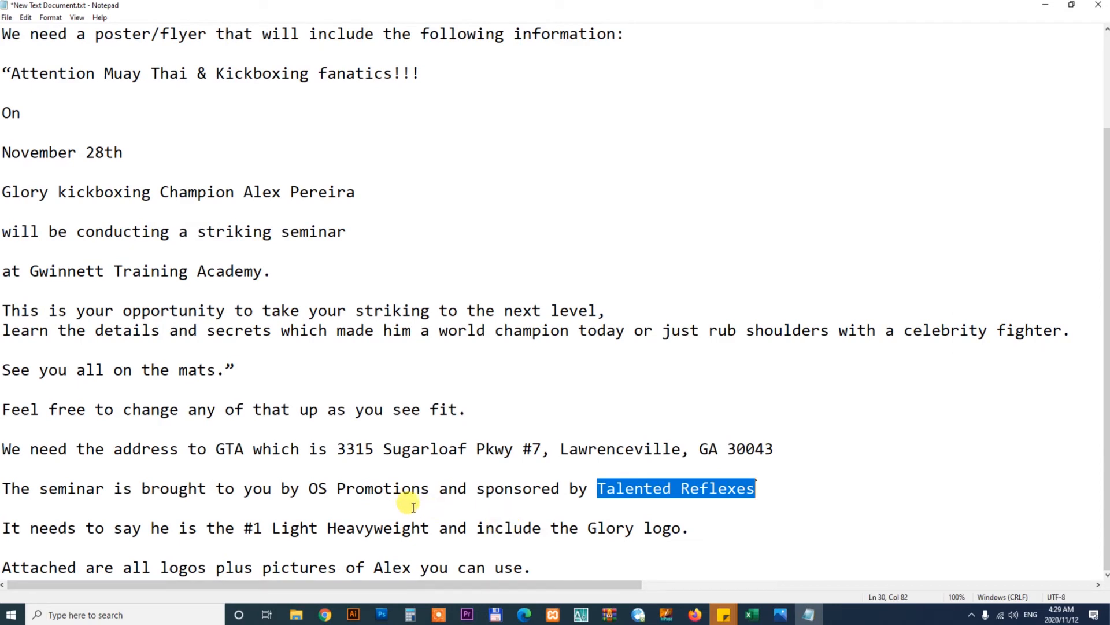
pyautogui.moveTo(308, 489); pyautogui.dragTo(765, 497)
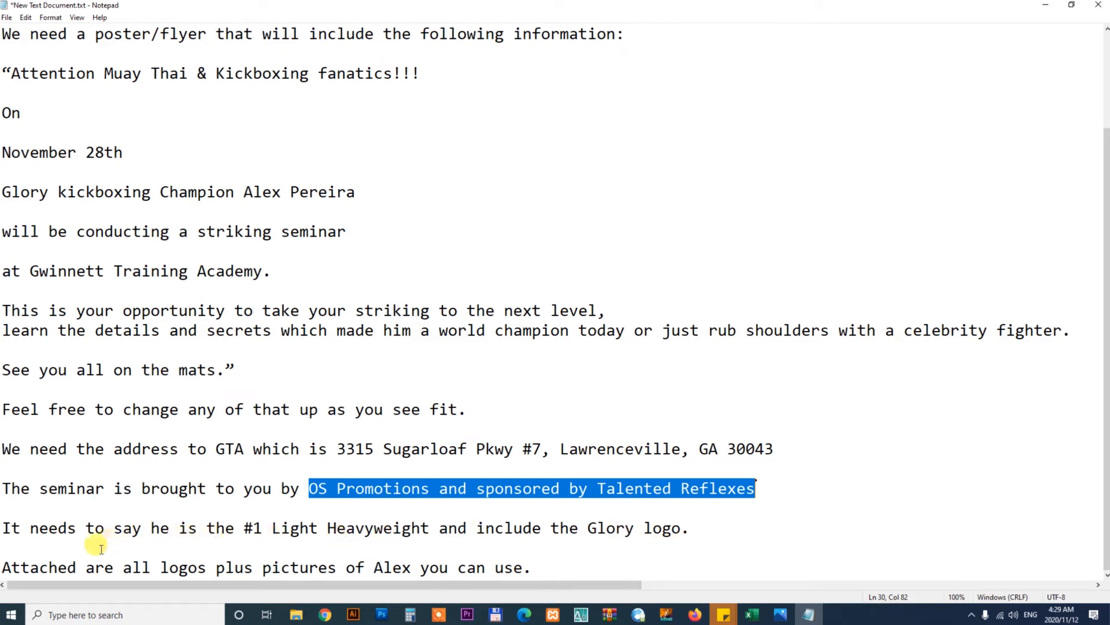
pyautogui.click(382, 616)
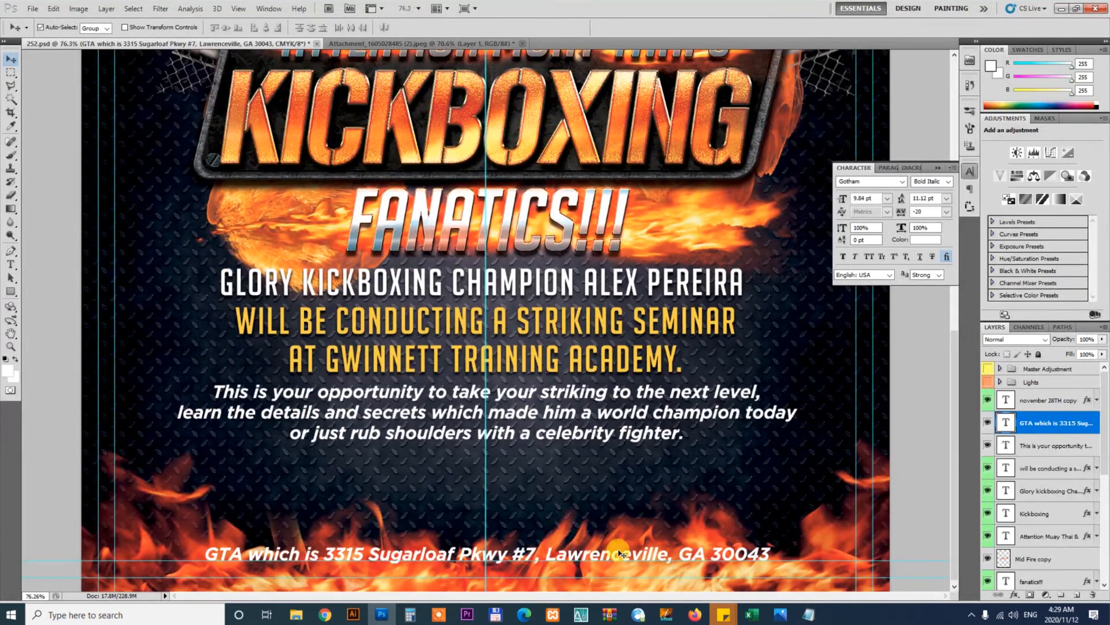
# Place the Glory Kickboxing logo file into the flyer and scale it down
pyautogui.click(296, 615)
pyautogui.click(310, 567)
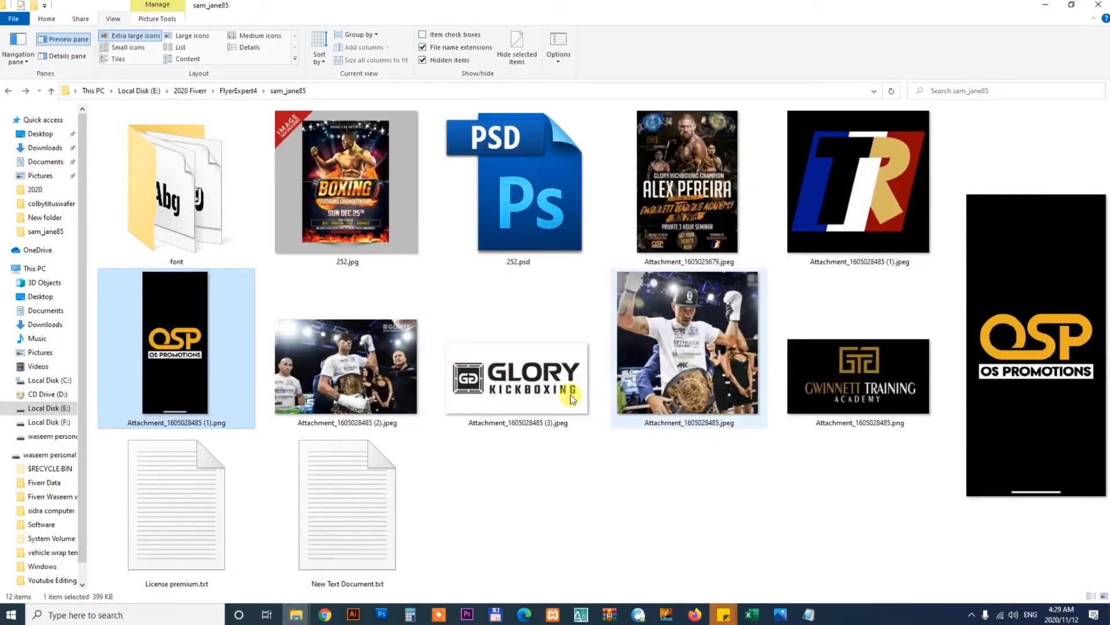
pyautogui.click(543, 393)
pyautogui.moveTo(544, 393); pyautogui.dragTo(541, 510)
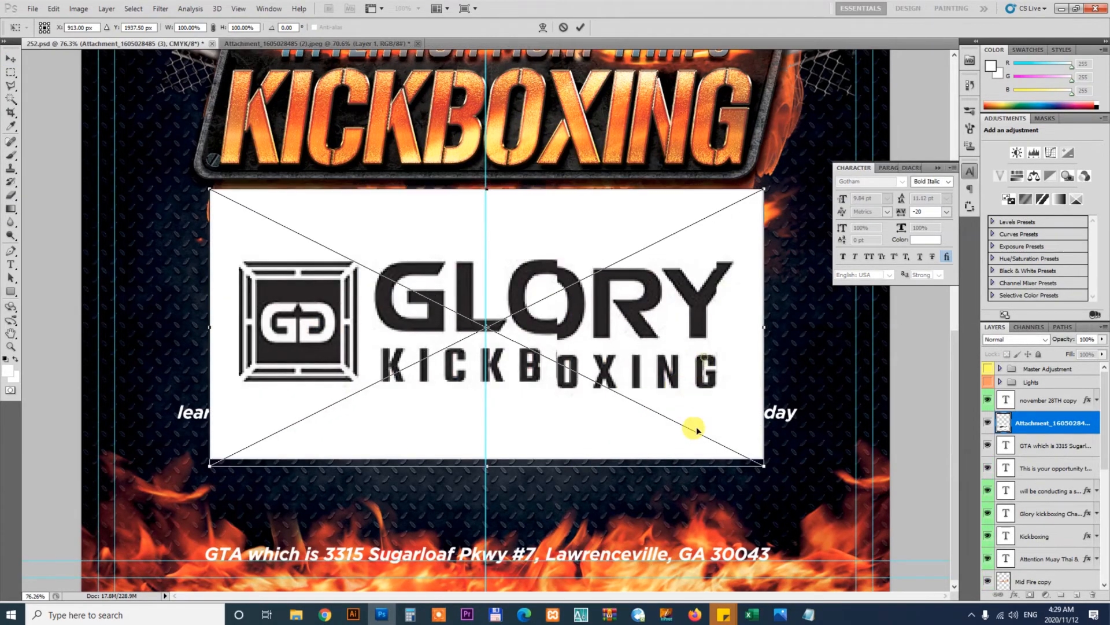
pyautogui.moveTo(754, 299); pyautogui.dragTo(597, 368)
pyautogui.press('Return')
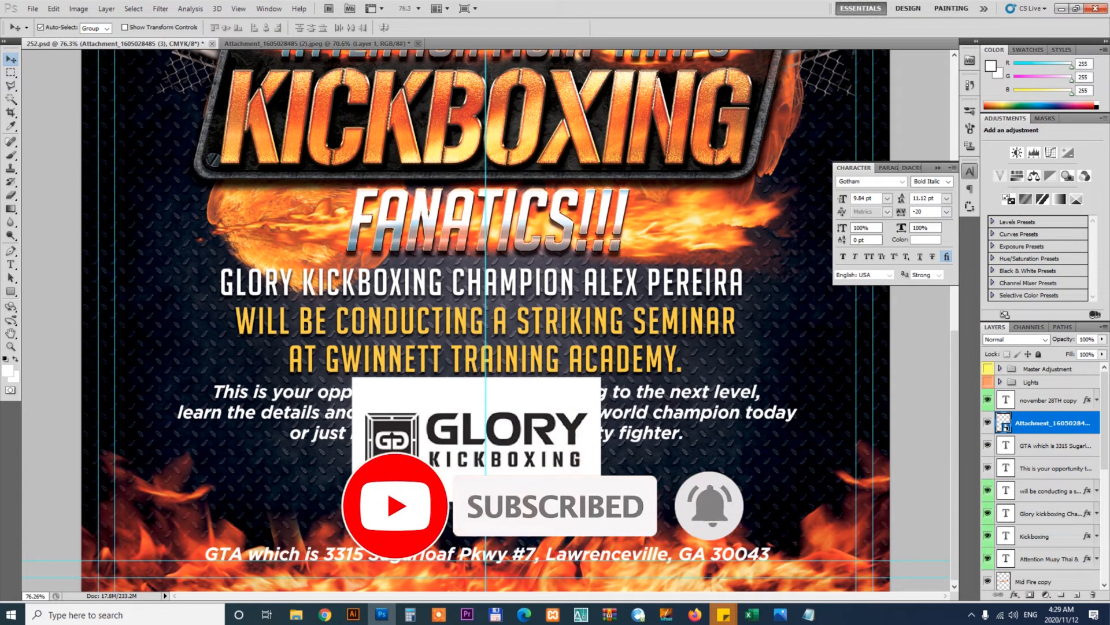
# Move the Glory logo below the opportunity paragraph and rasterize its layer
pyautogui.moveTo(572, 421); pyautogui.dragTo(573, 469)
pyautogui.moveTo(571, 483); pyautogui.dragTo(572, 494)
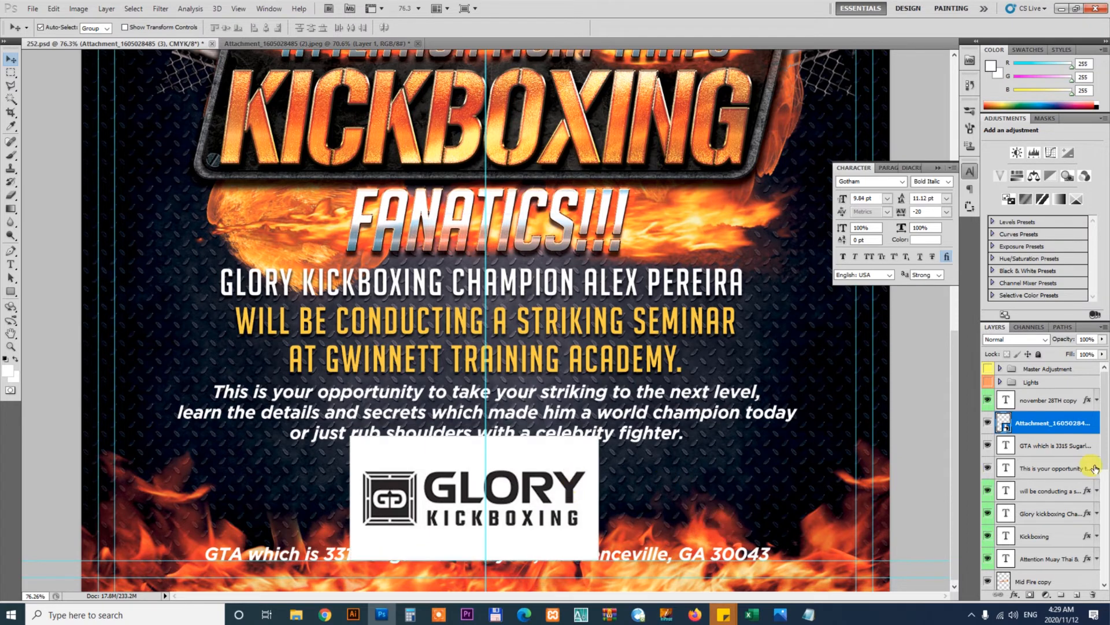
pyautogui.rightClick(1055, 431)
pyautogui.click(1070, 240)
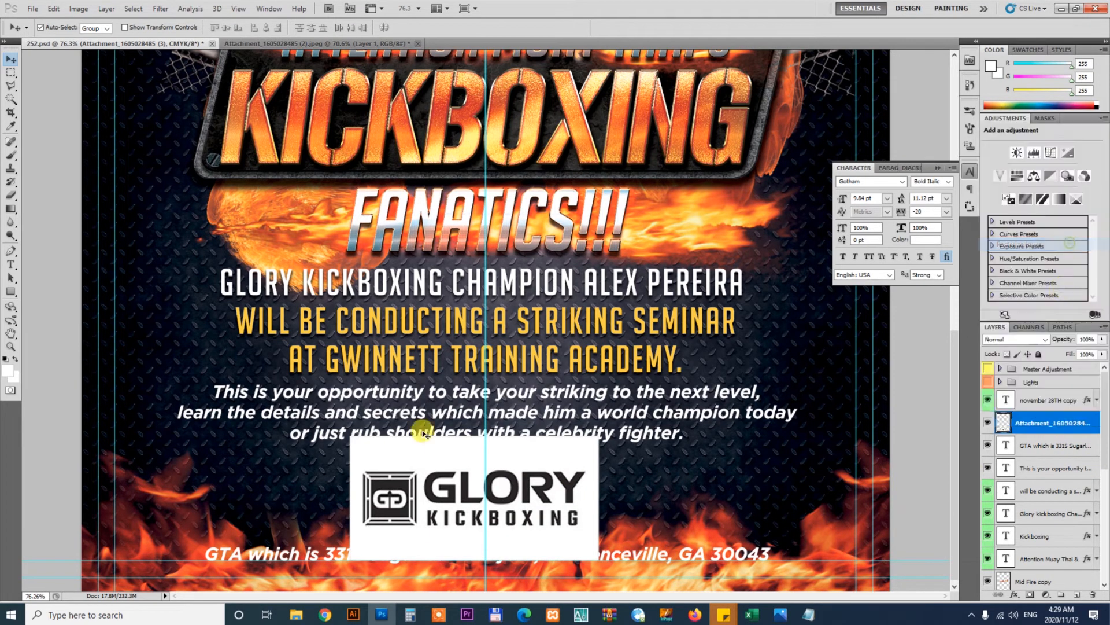
# Trim away the excess white area above and below the Glory logo with marquee selections
pyautogui.press('m')
pyautogui.moveTo(251, 373); pyautogui.dragTo(708, 461)
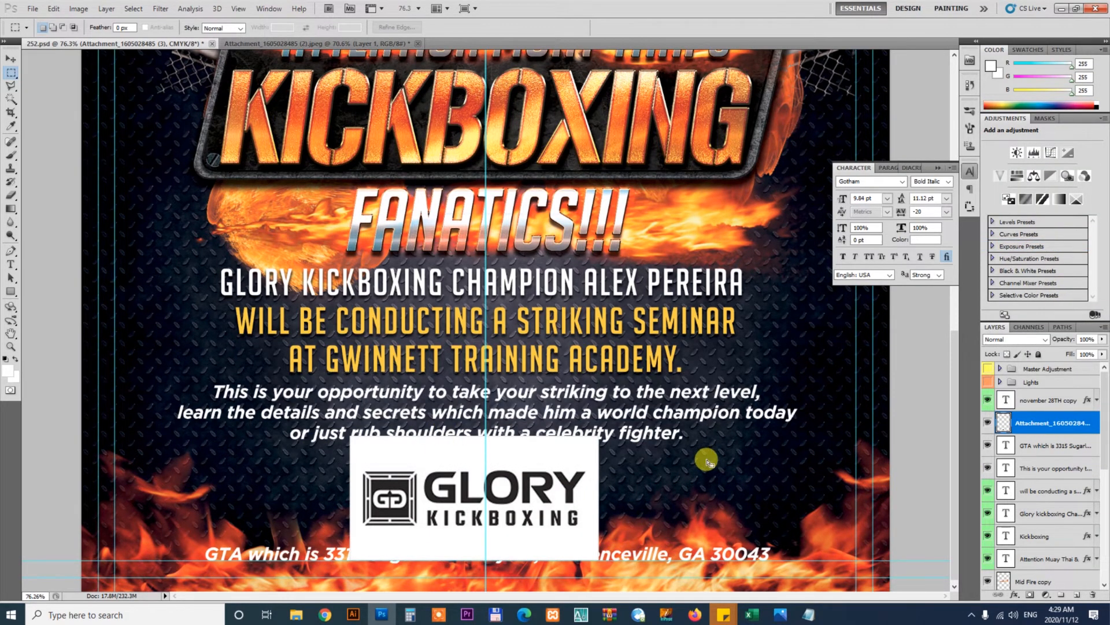
pyautogui.press('Delete')
pyautogui.hotkey('ctrl', 'd')
pyautogui.moveTo(306, 576); pyautogui.dragTo(702, 547)
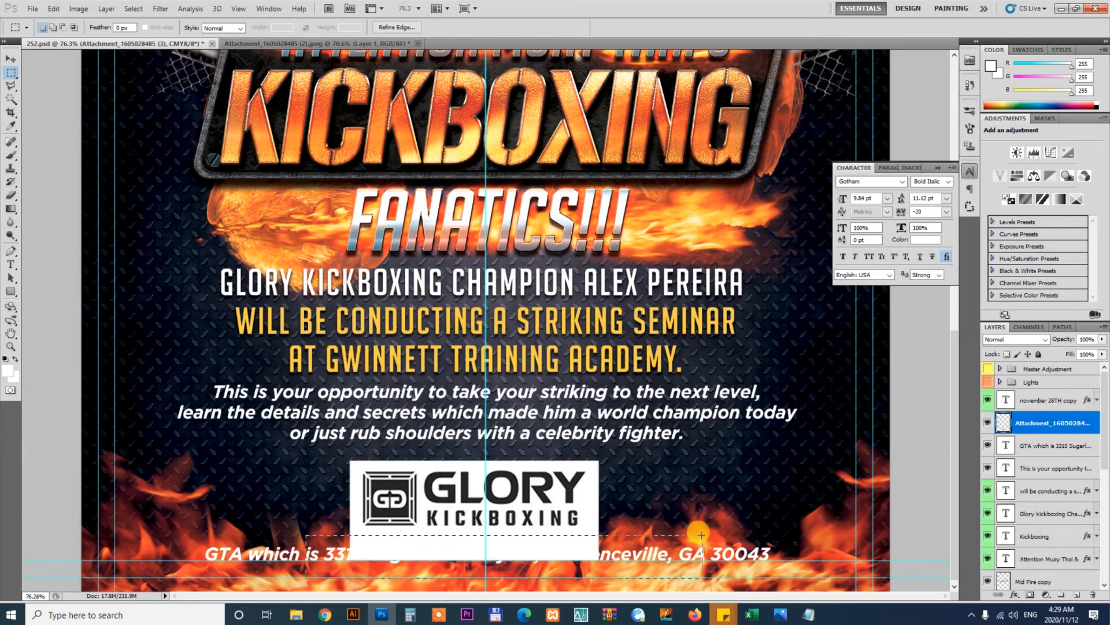
pyautogui.press('Delete')
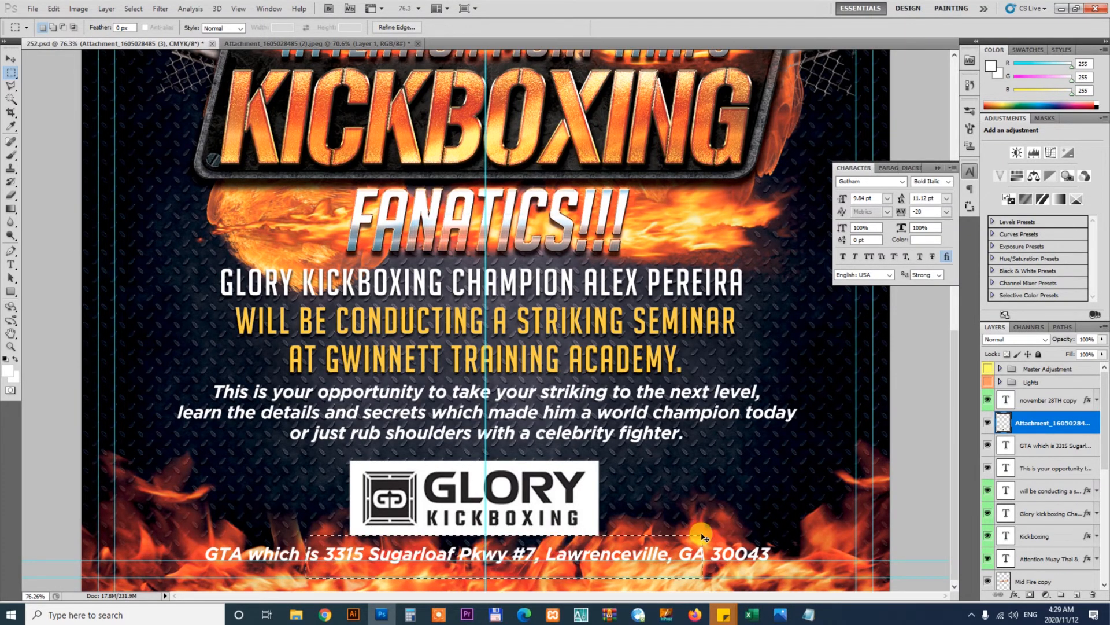
pyautogui.hotkey('ctrl', 'd')
# Nudge the Glory logo up slightly
pyautogui.press('v')
pyautogui.press('Up')
pyautogui.press('Up')
pyautogui.press('Up')
pyautogui.press('Up')
pyautogui.press('Up')
pyautogui.press('Up')
pyautogui.press('Up')
pyautogui.press('Up')
pyautogui.press('Up')
pyautogui.press('Up')
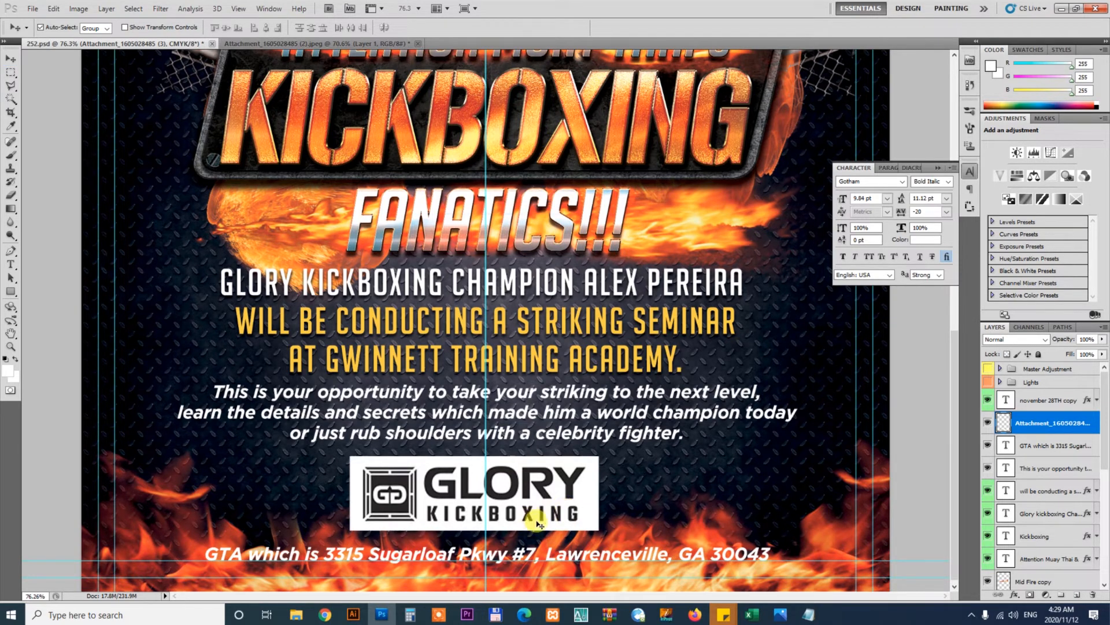
pyautogui.hotkey('ctrl', 'alt', 'z')
pyautogui.hotkey('ctrl', 'alt', 'z')
pyautogui.hotkey('ctrl', 'alt', 'z')
pyautogui.hotkey('ctrl', 't')
pyautogui.press('Escape')
pyautogui.hotkey('ctrl', 'shift', 'z')
pyautogui.hotkey('ctrl', 'shift', 'z')
pyautogui.hotkey('ctrl', 'shift', 'z')
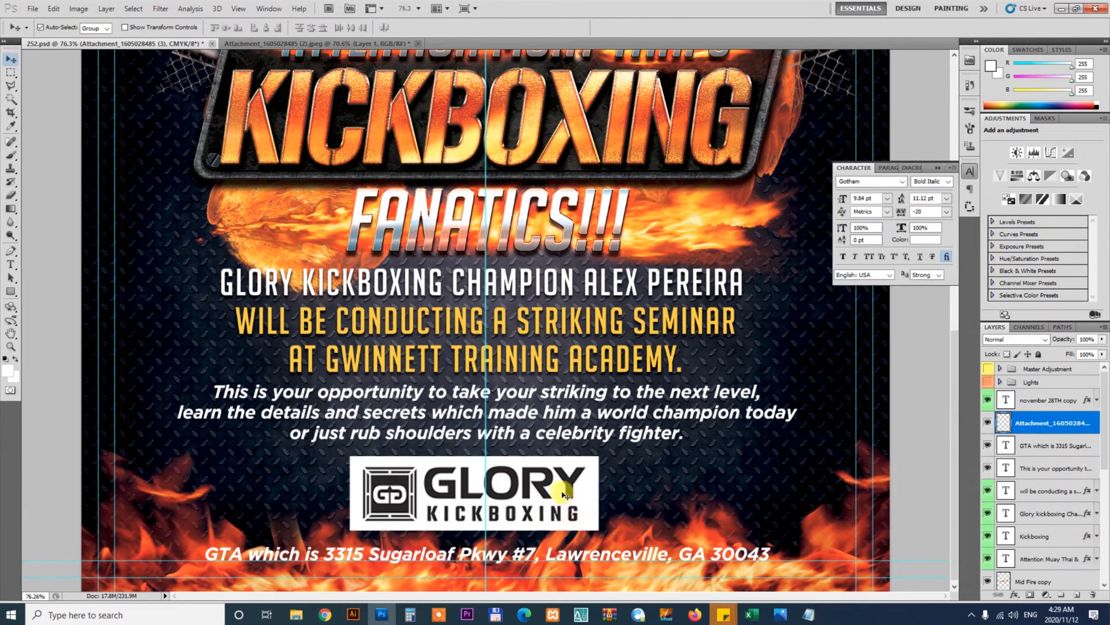
# Convert the Glory logo layer to a Smart Object and scale it down slightly
pyautogui.rightClick(1054, 426)
pyautogui.click(1075, 222)
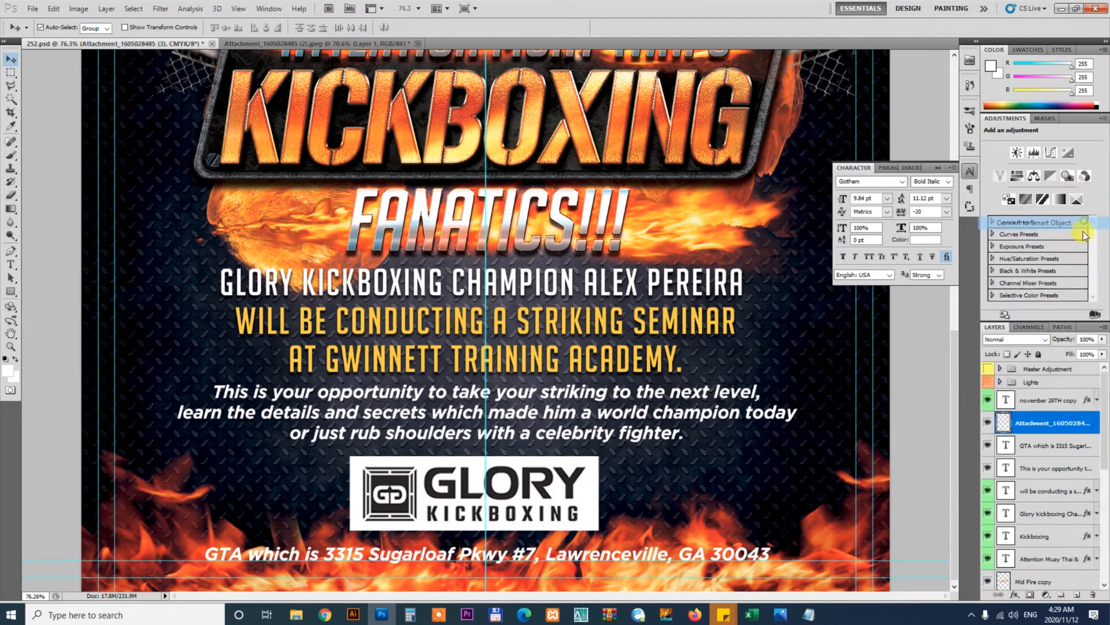
pyautogui.hotkey('ctrl', 't')
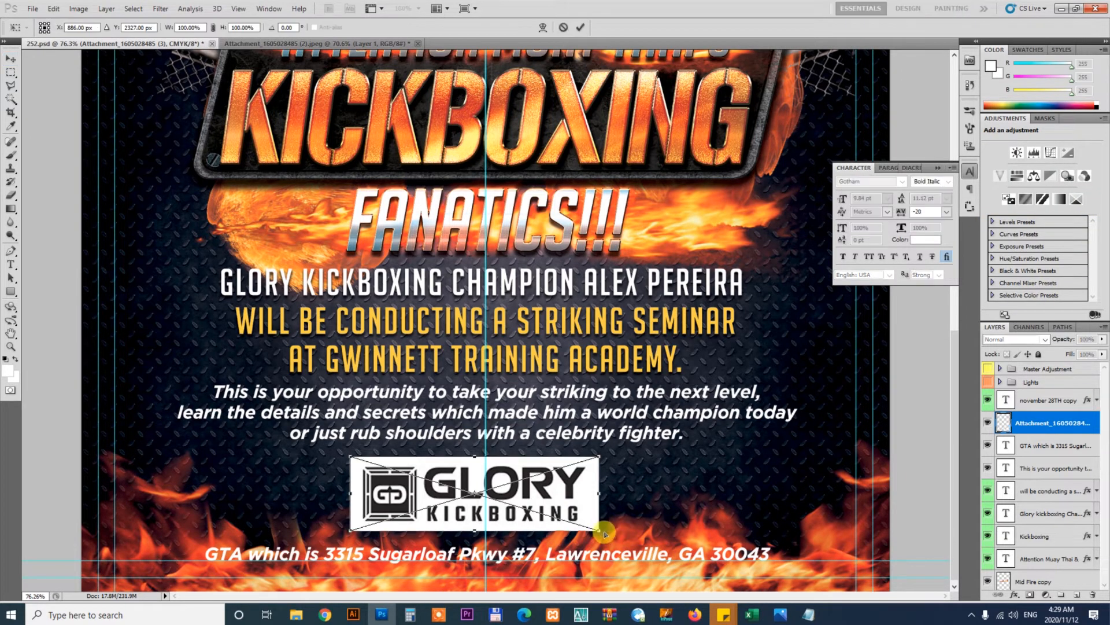
pyautogui.moveTo(598, 528); pyautogui.dragTo(563, 503)
pyautogui.press('Return')
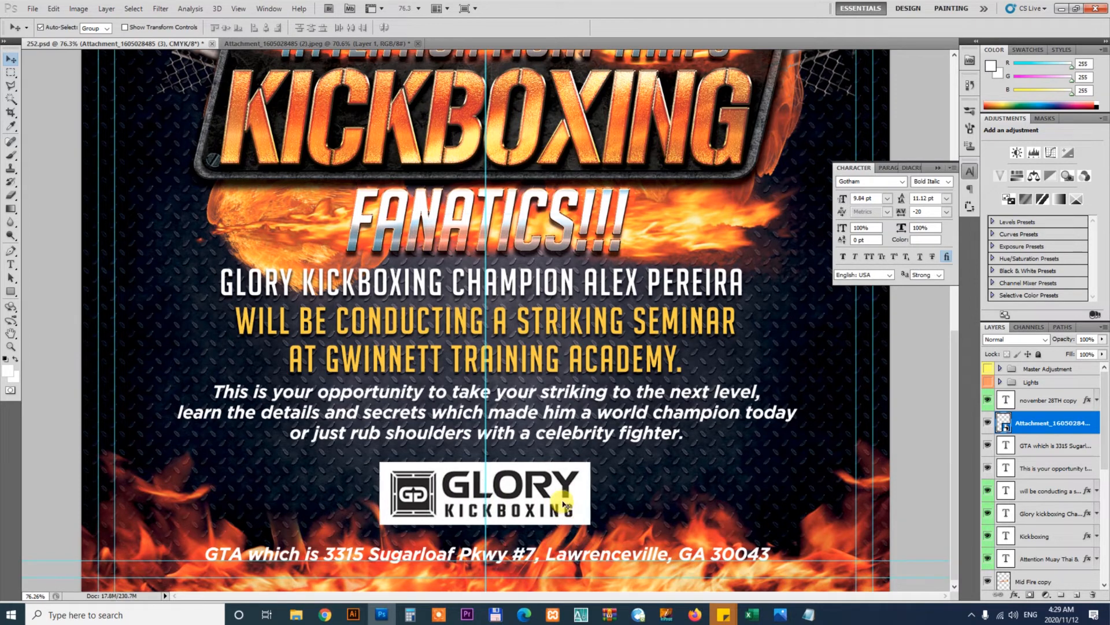
# Try to place the Gwinnett Training Academy PNG logo into the flyer
pyautogui.moveTo(296, 614)
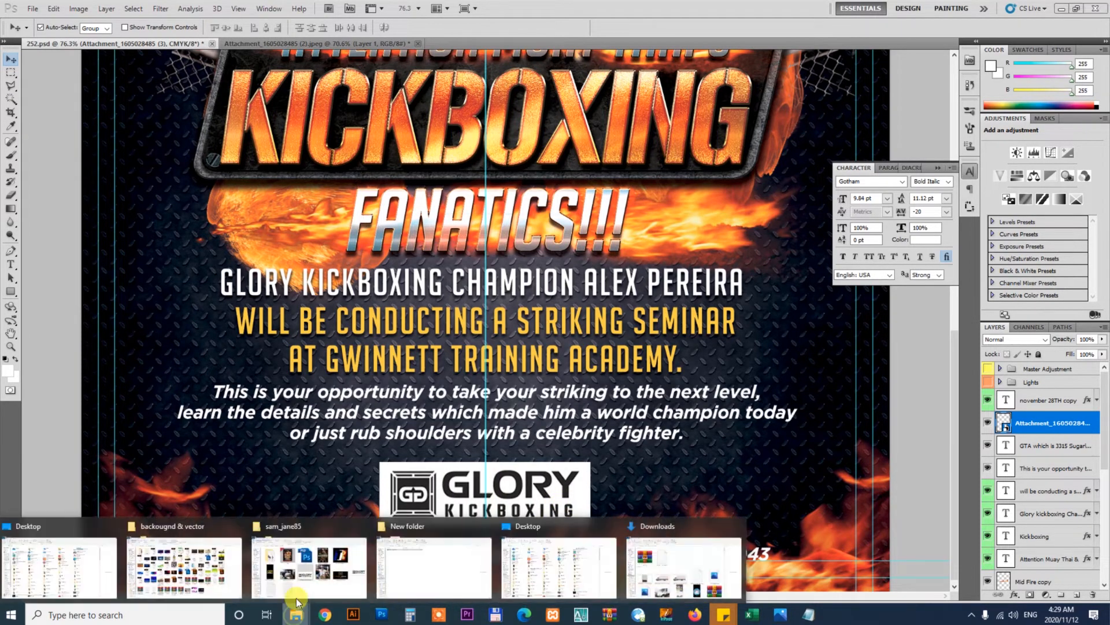
pyautogui.click(316, 569)
pyautogui.click(869, 399)
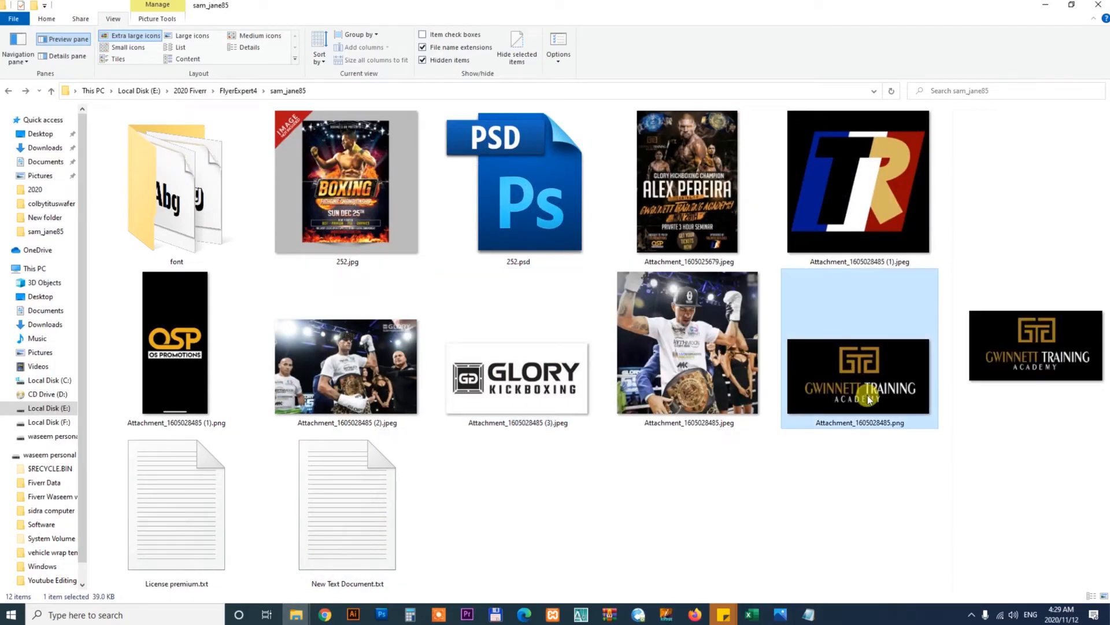
pyautogui.moveTo(865, 407); pyautogui.dragTo(771, 497)
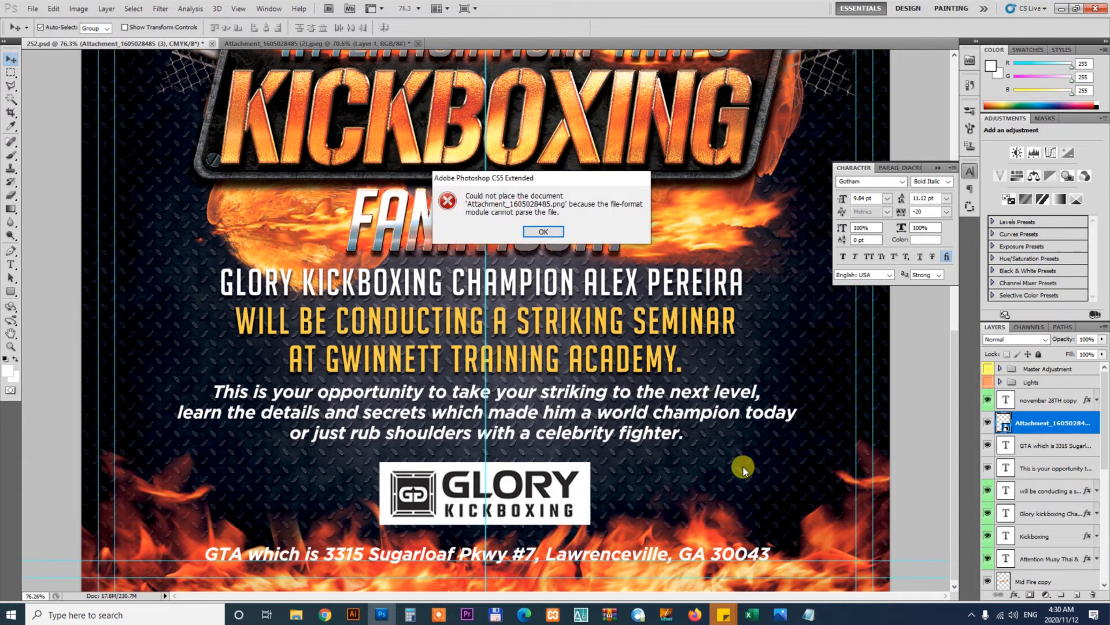
pyautogui.click(544, 232)
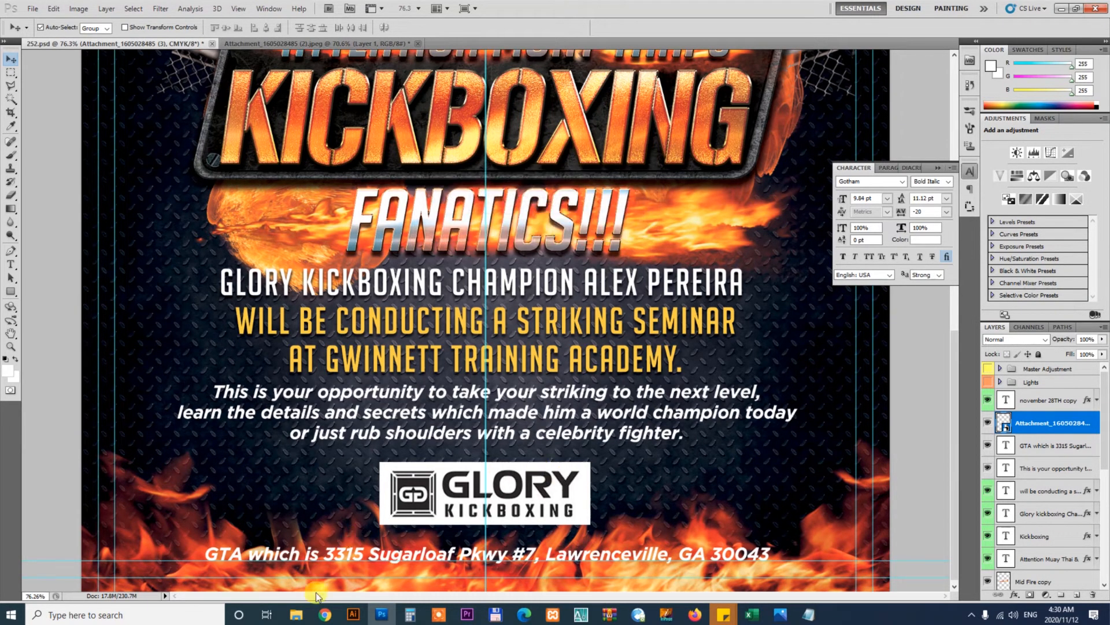
# Open the Gwinnett Training Academy logo in the photo viewer and paste a screen capture of it as the top layer
pyautogui.moveTo(296, 614)
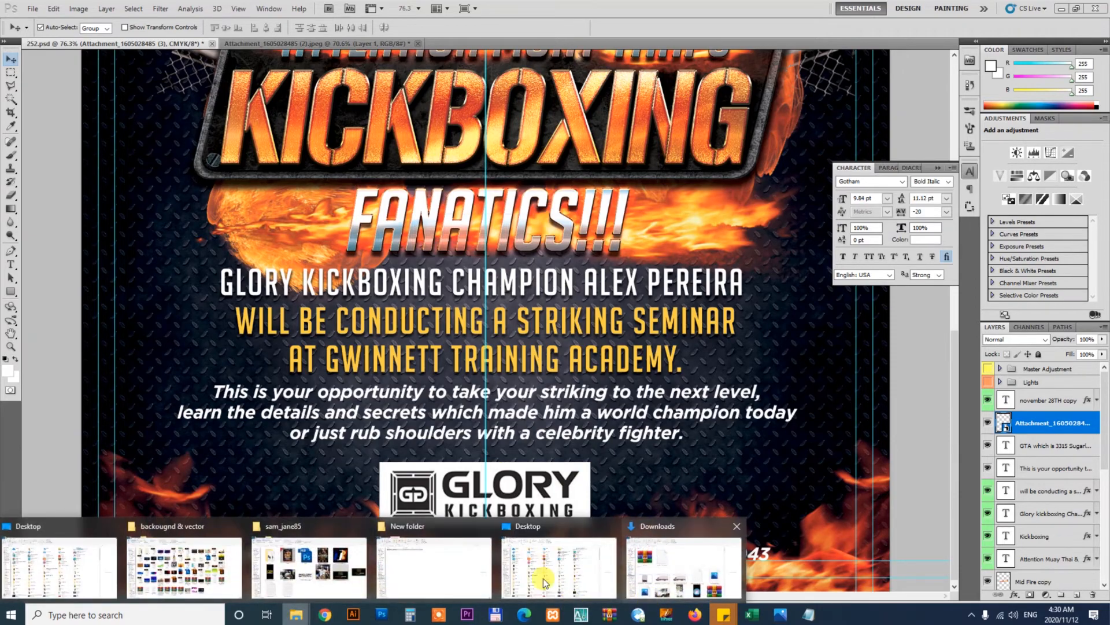
pyautogui.click(308, 568)
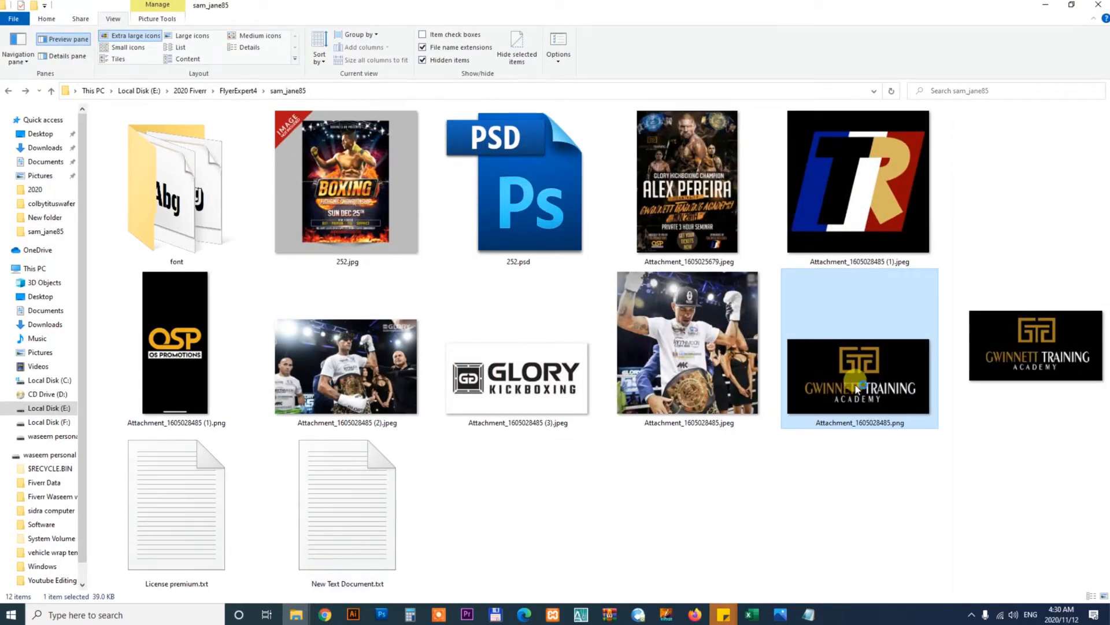
pyautogui.doubleClick(830, 424)
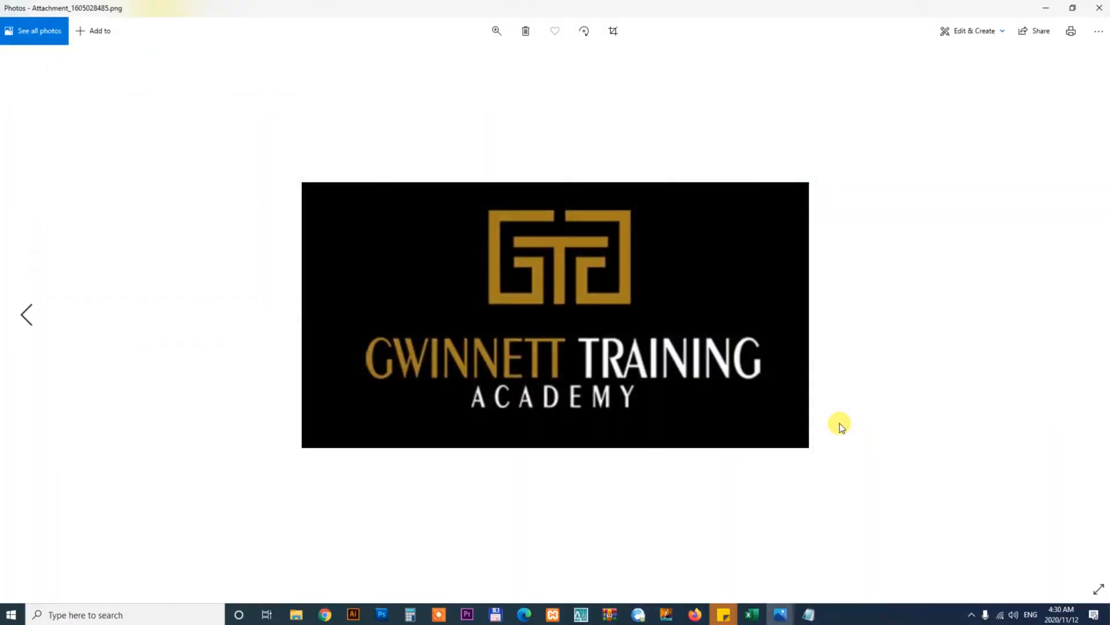
pyautogui.click(382, 614)
pyautogui.hotkey('ctrl', 'v')
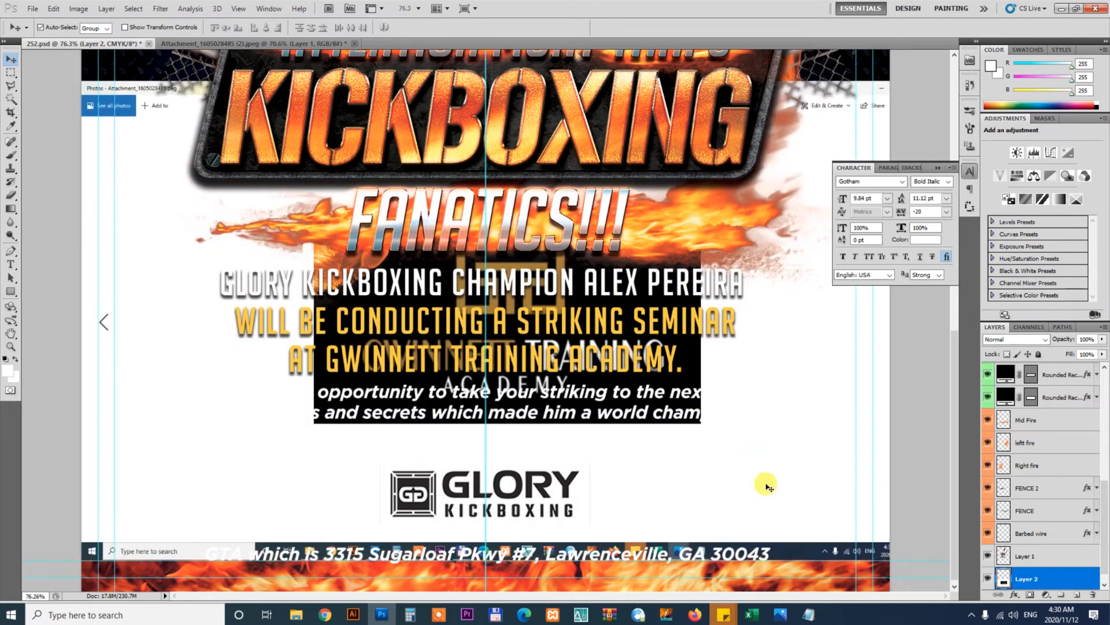
pyautogui.hotkey('ctrl', 'shift', ']')
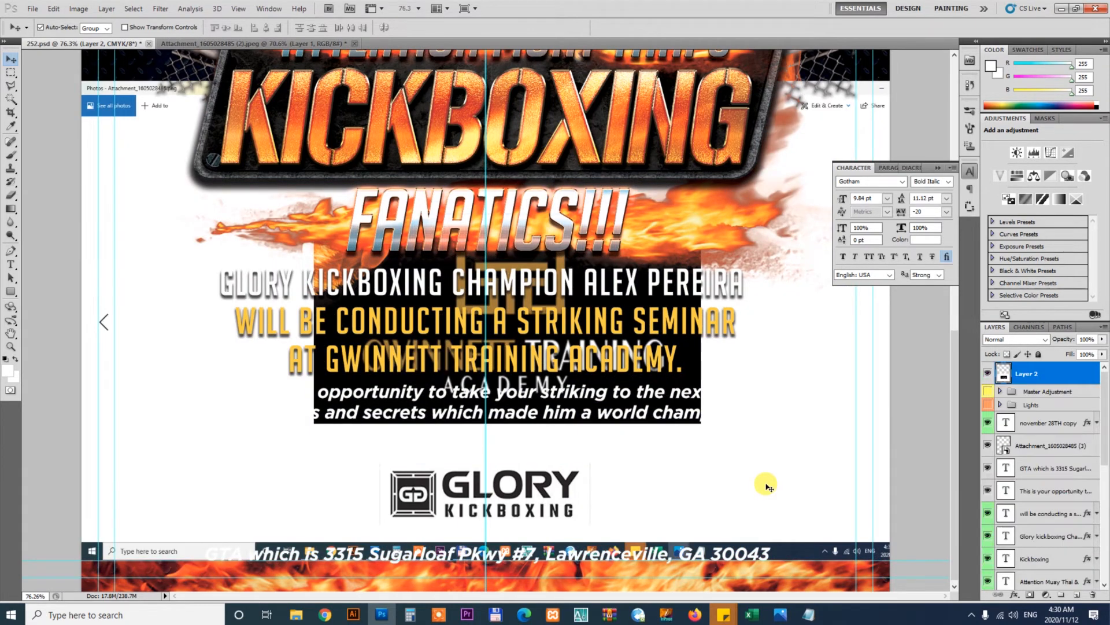
# Copy the logo area of the capture onto its own layer and delete the rest of the capture
pyautogui.press('m')
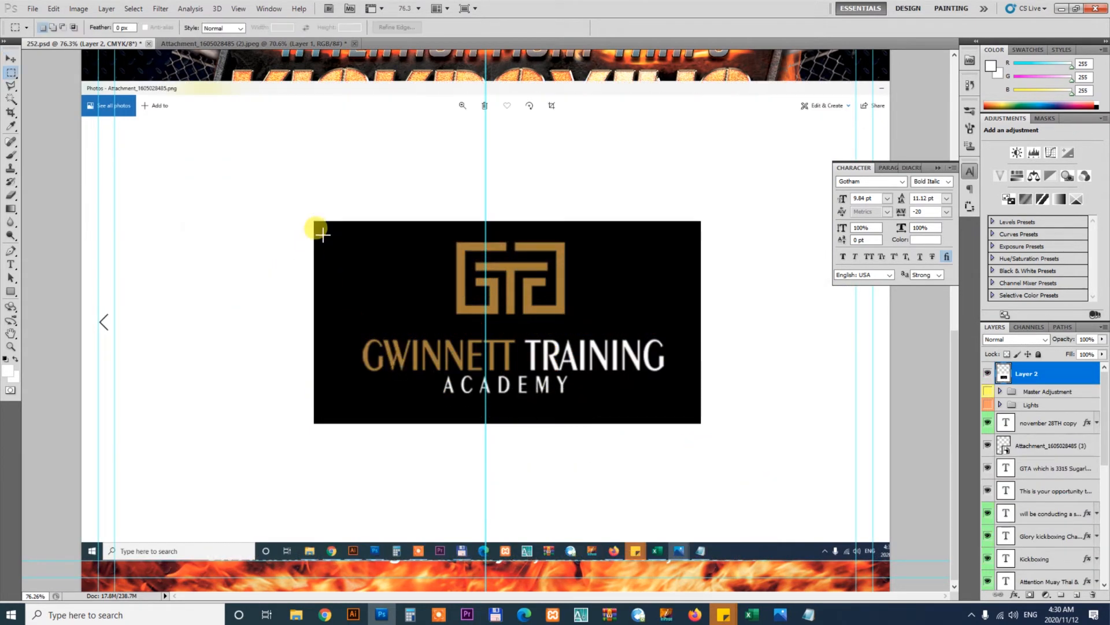
pyautogui.moveTo(313, 221); pyautogui.dragTo(699, 422)
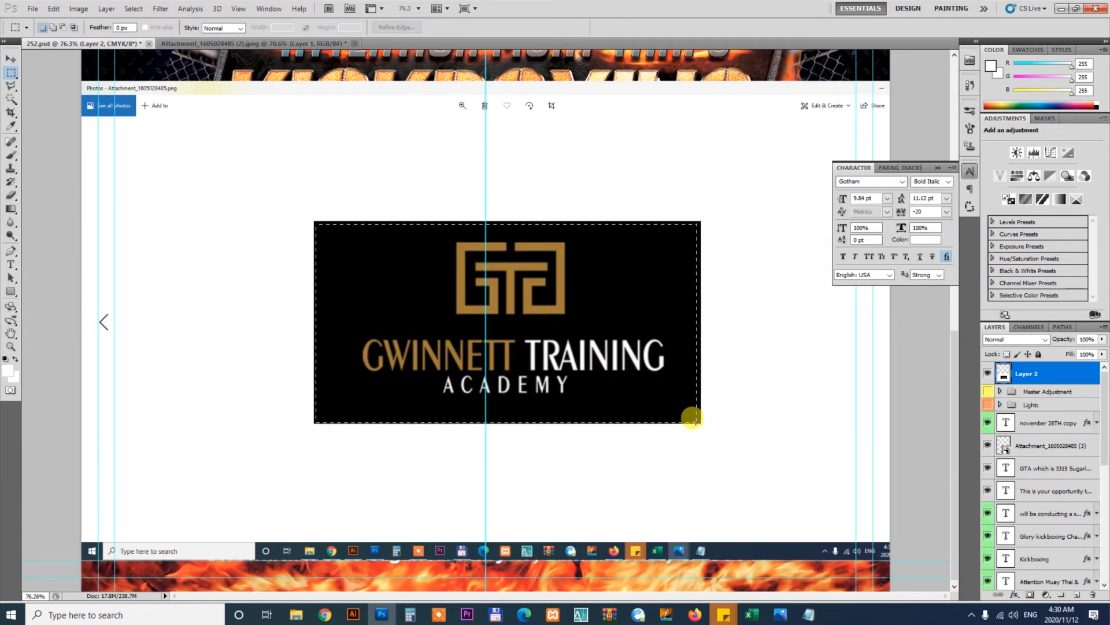
pyautogui.press('v')
pyautogui.hotkey('ctrl', 'j')
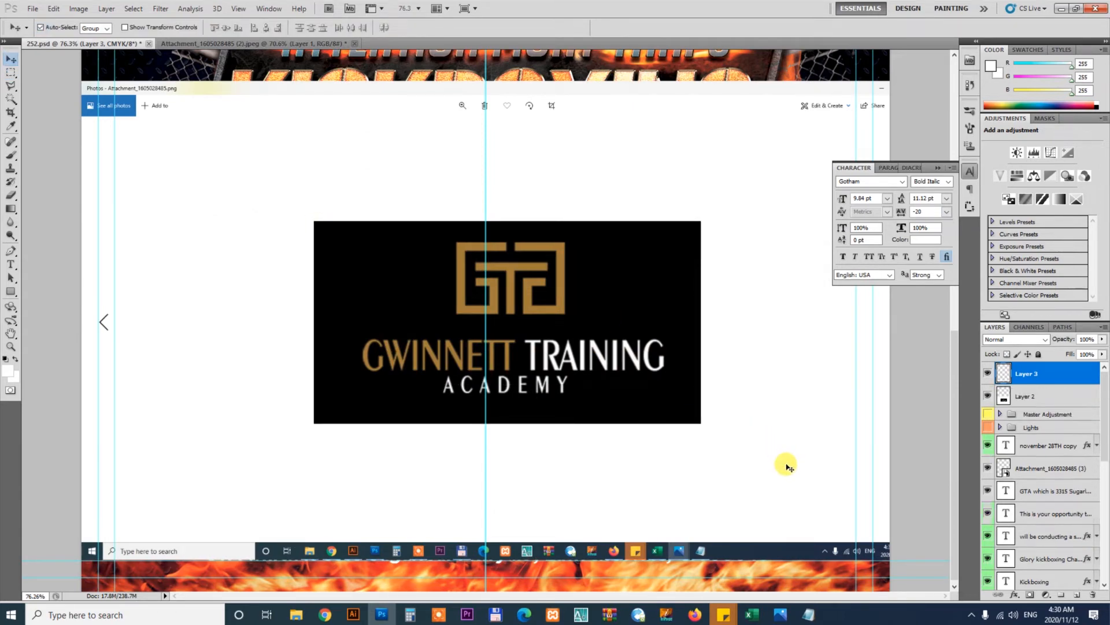
pyautogui.click(786, 464)
pyautogui.press('Delete')
pyautogui.click(613, 351)
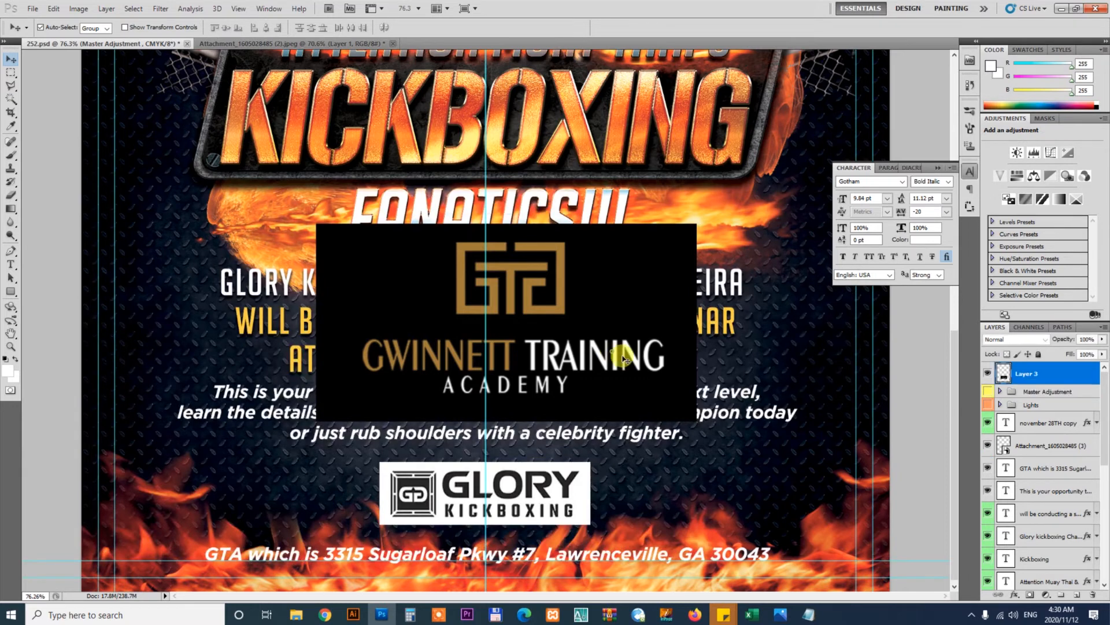
# Convert the Gwinnett logo to a Smart Object, then scale it down and place it beside the Glory logo
pyautogui.rightClick(1041, 373)
pyautogui.click(1035, 174)
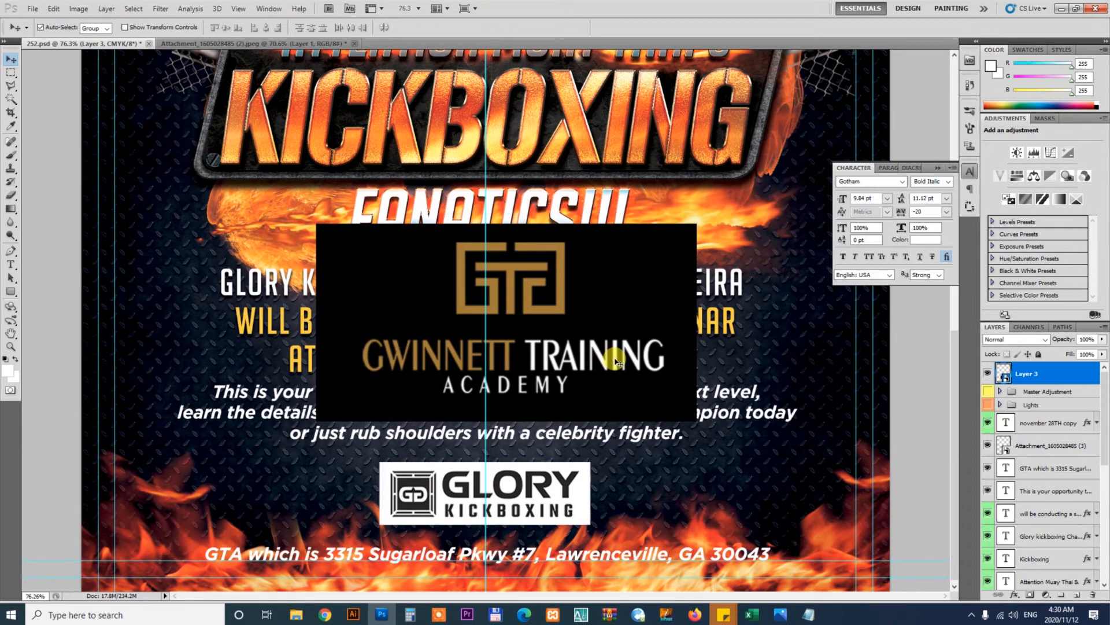
pyautogui.moveTo(614, 362); pyautogui.dragTo(808, 533)
pyautogui.hotkey('ctrl', 't')
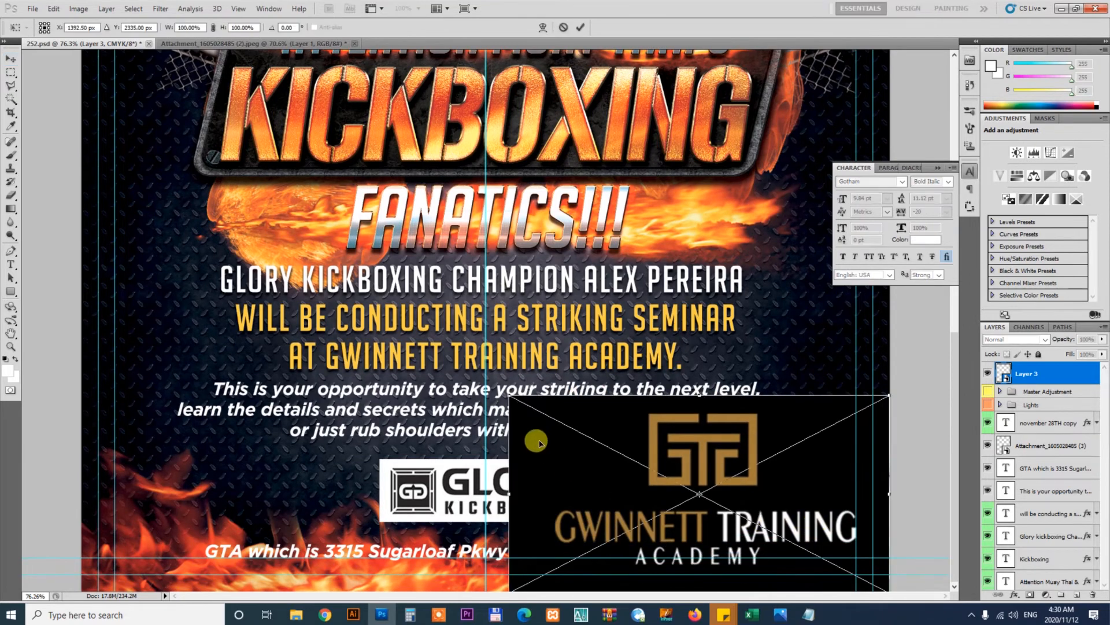
pyautogui.moveTo(510, 397); pyautogui.dragTo(633, 466)
pyautogui.press('Return')
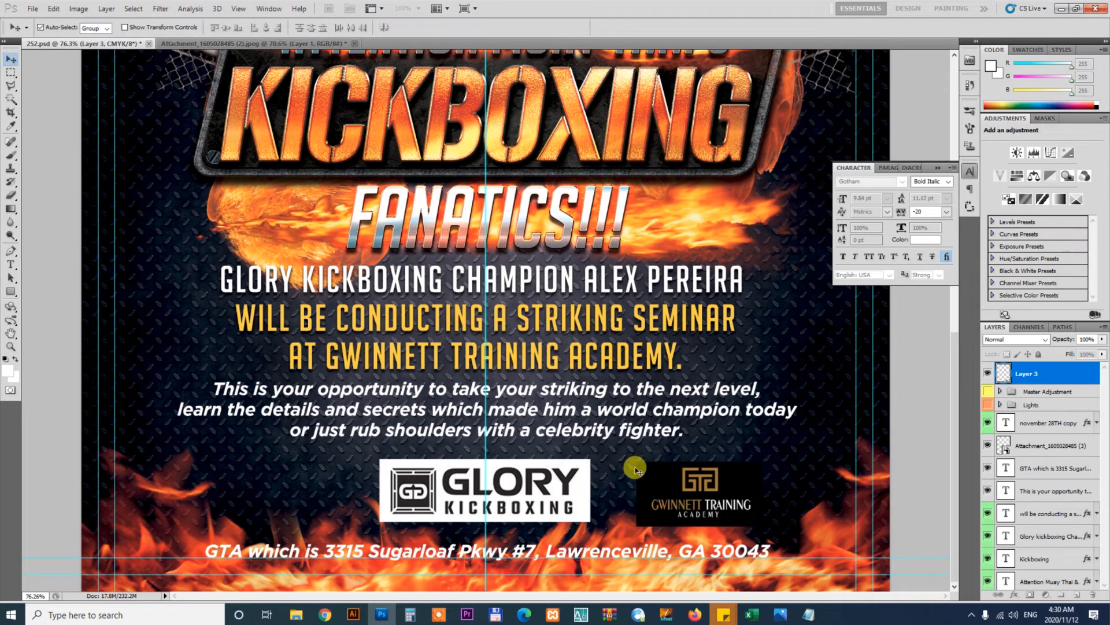
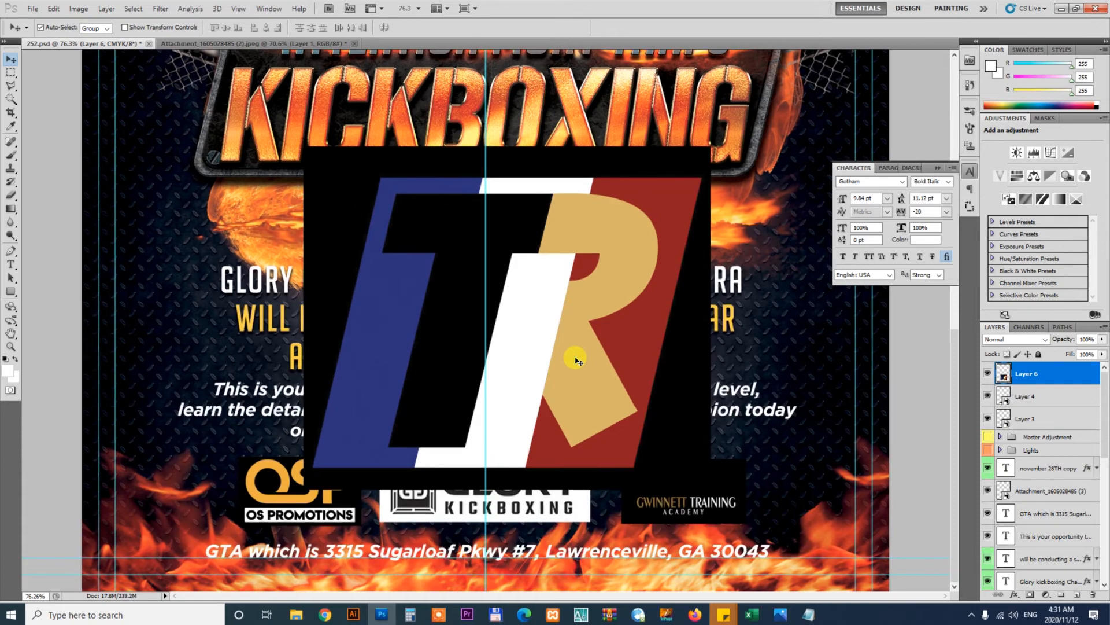
# Convert the TR logo layer to a Smart Object and scale it down beside the Gwinnett logo
pyautogui.rightClick(1051, 371)
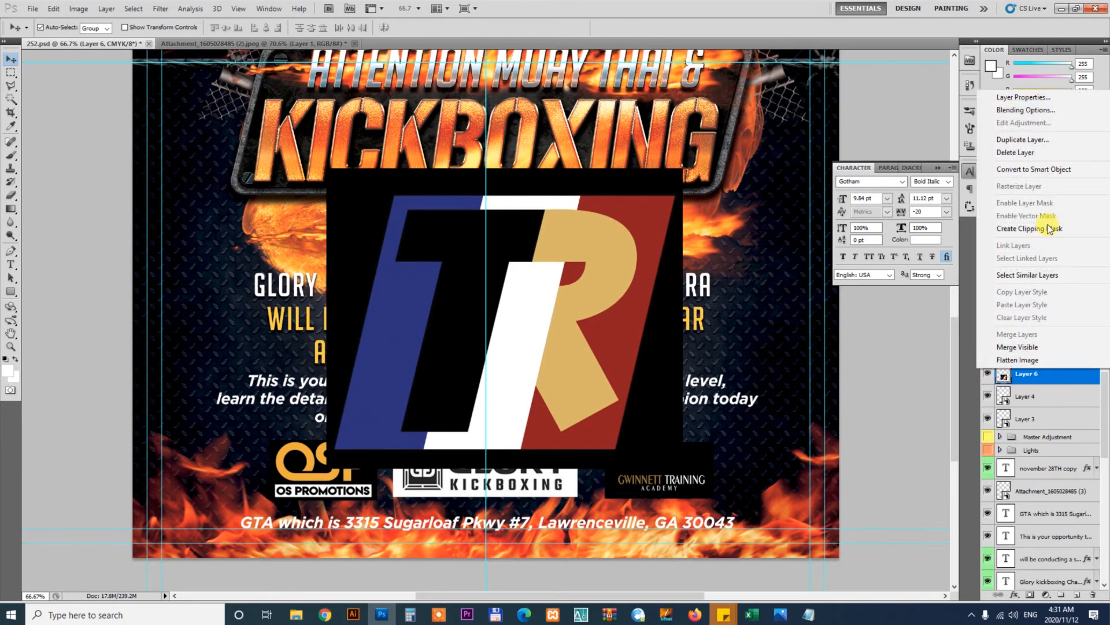
pyautogui.click(1009, 169)
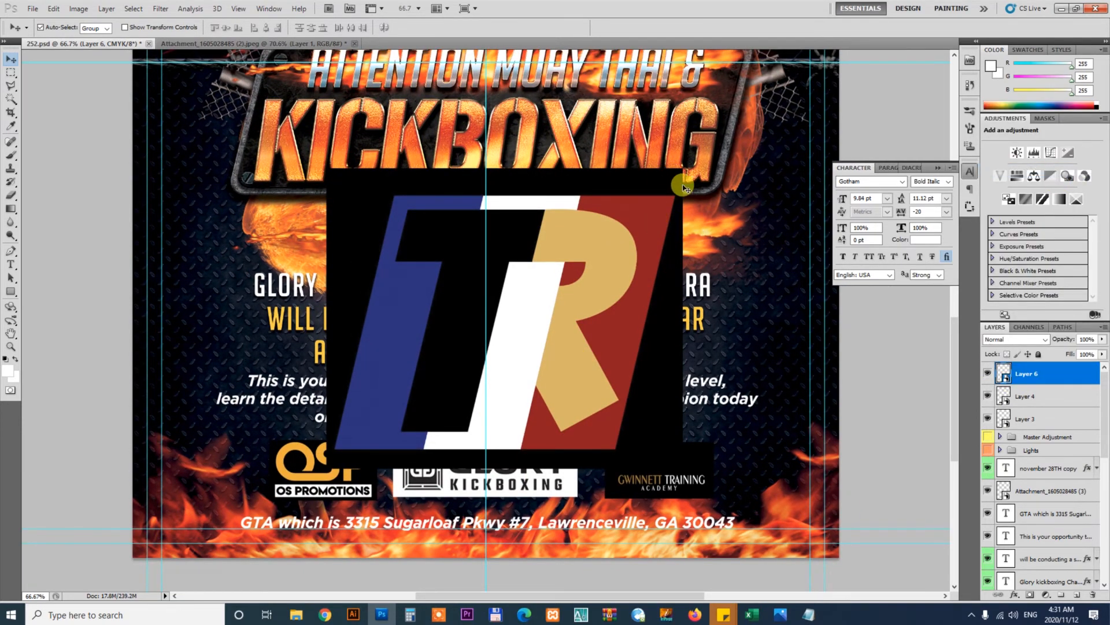
pyautogui.hotkey('ctrl', 't')
pyautogui.moveTo(583, 243); pyautogui.dragTo(784, 469)
pyautogui.press('Return')
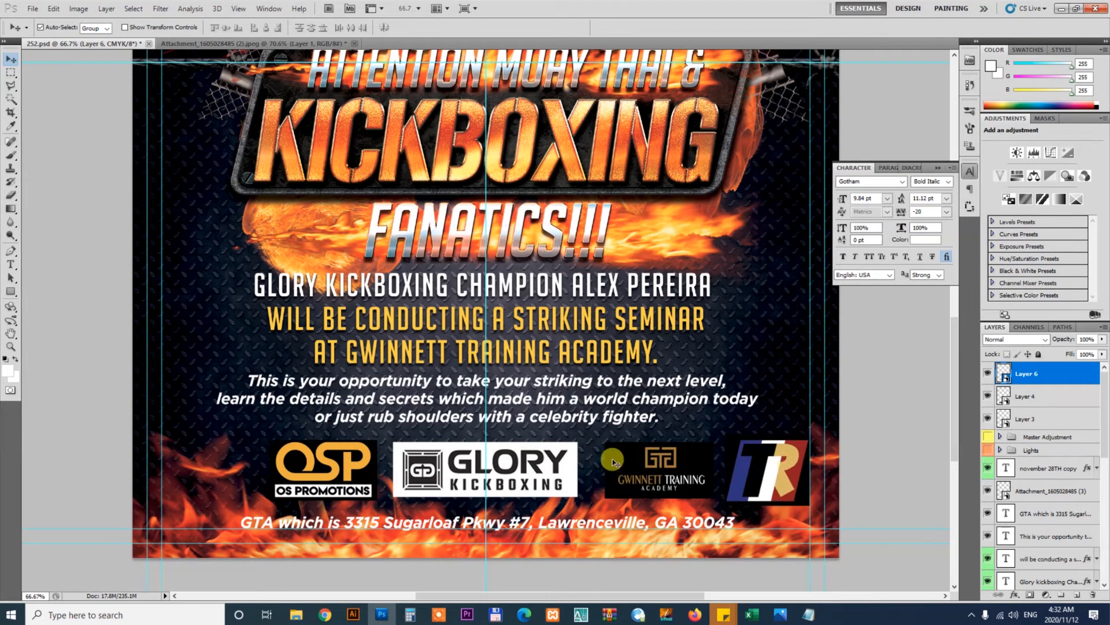
# Shift the OSP, Glory, Gwinnett and TR logos leftward to space them evenly along the bottom row
pyautogui.click(341, 458)
pyautogui.moveTo(375, 466); pyautogui.dragTo(315, 468)
pyautogui.click(348, 466)
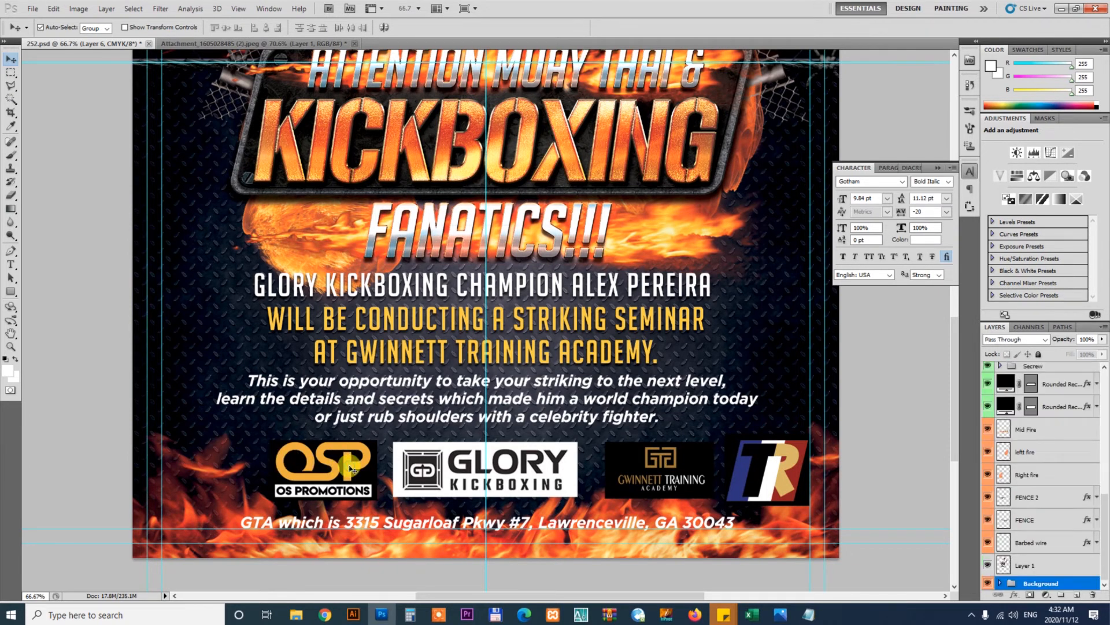
pyautogui.click(464, 474)
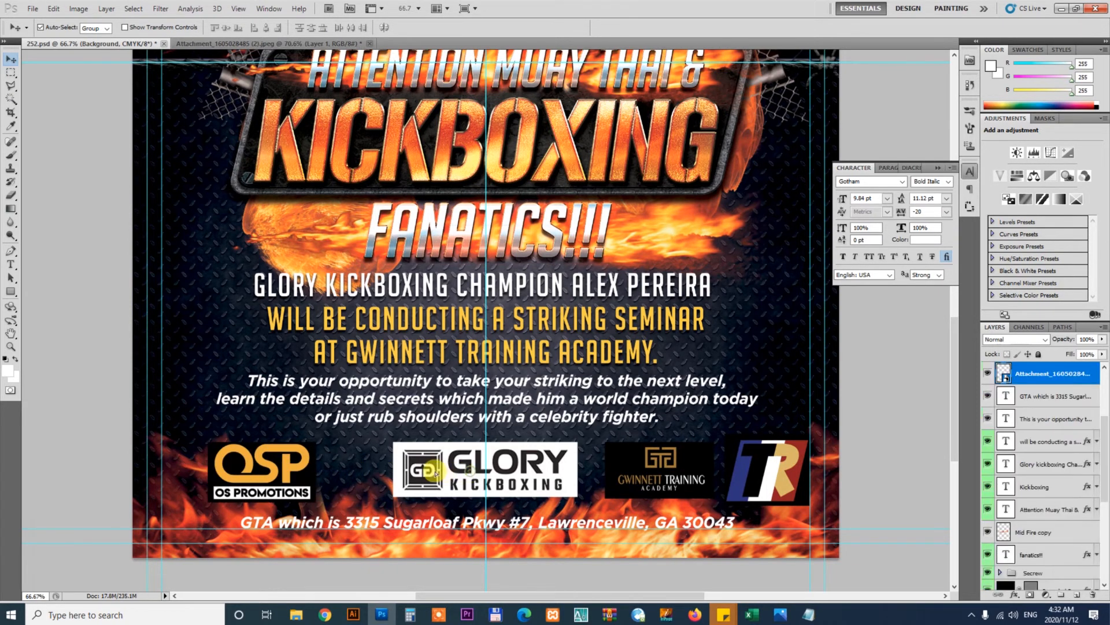
pyautogui.moveTo(423, 472); pyautogui.dragTo(362, 471)
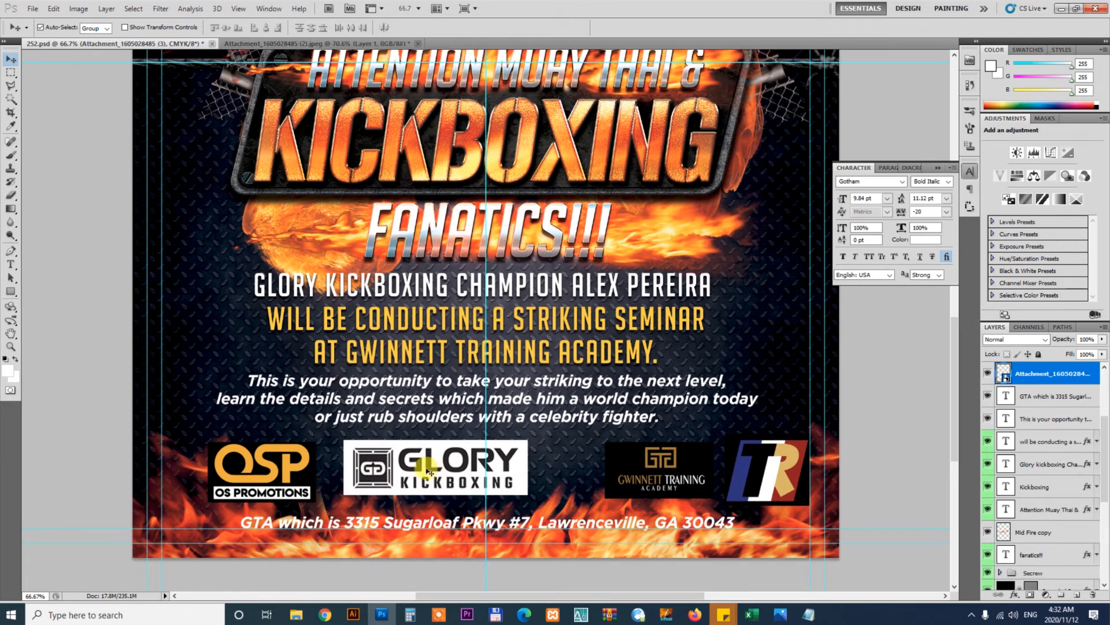
pyautogui.click(590, 470)
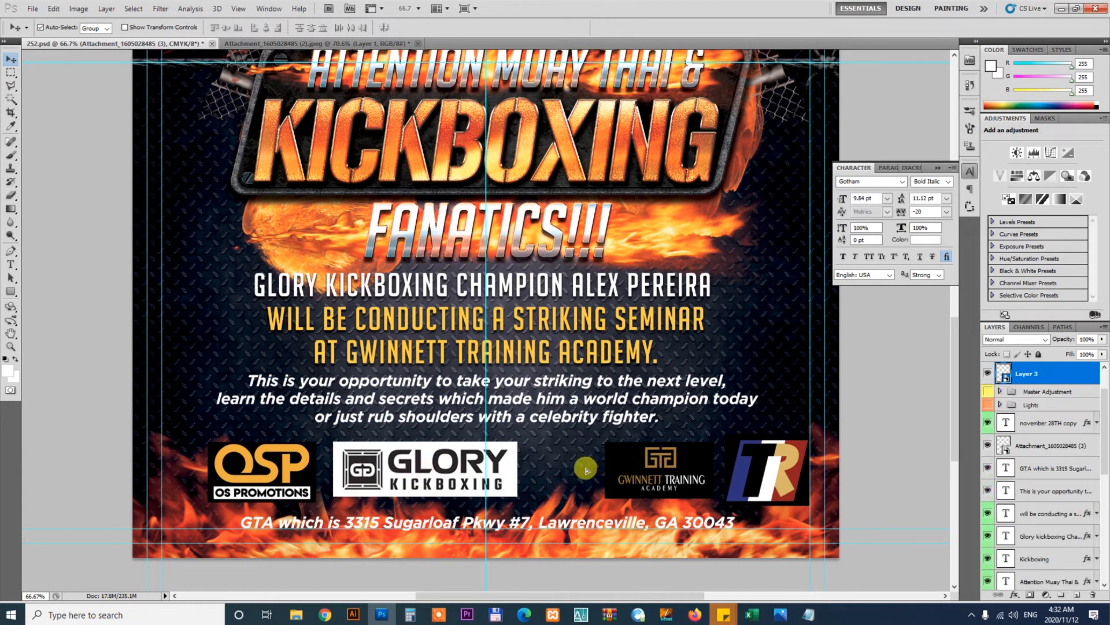
pyautogui.moveTo(646, 468); pyautogui.dragTo(579, 467)
pyautogui.moveTo(767, 469); pyautogui.dragTo(719, 471)
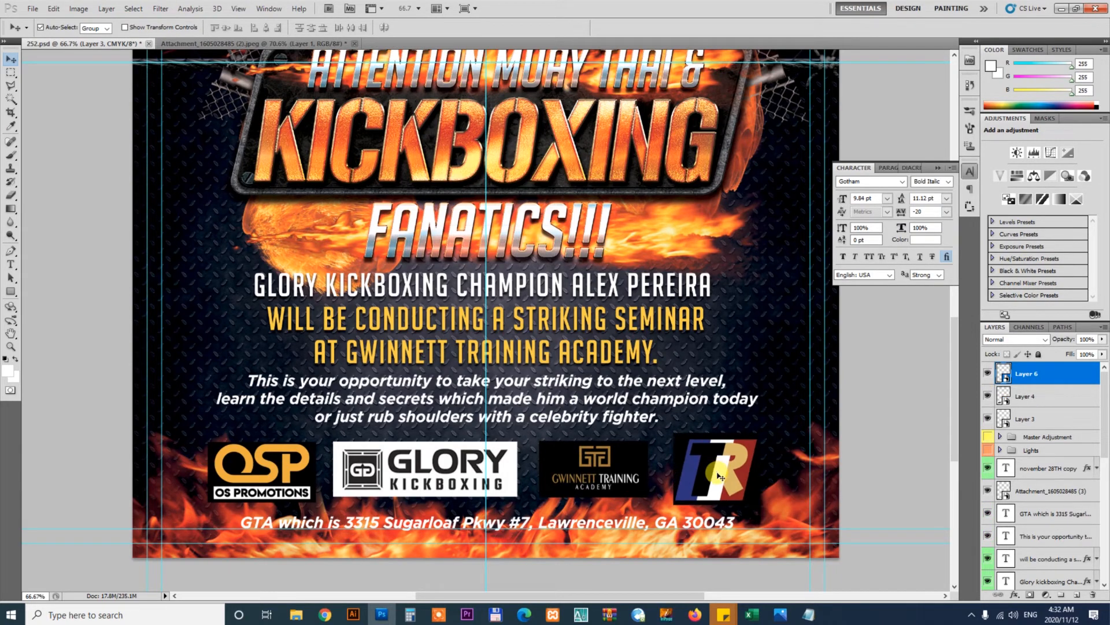
# Add a 4 px black Stroke layer style to the address text
pyautogui.click(666, 528)
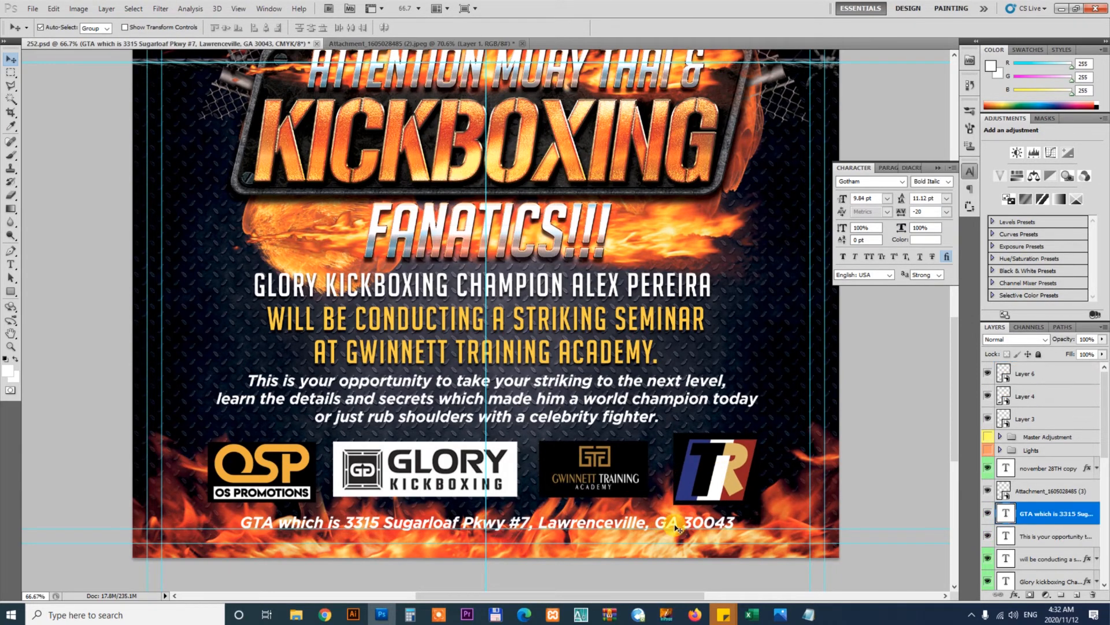
pyautogui.rightClick(1067, 517)
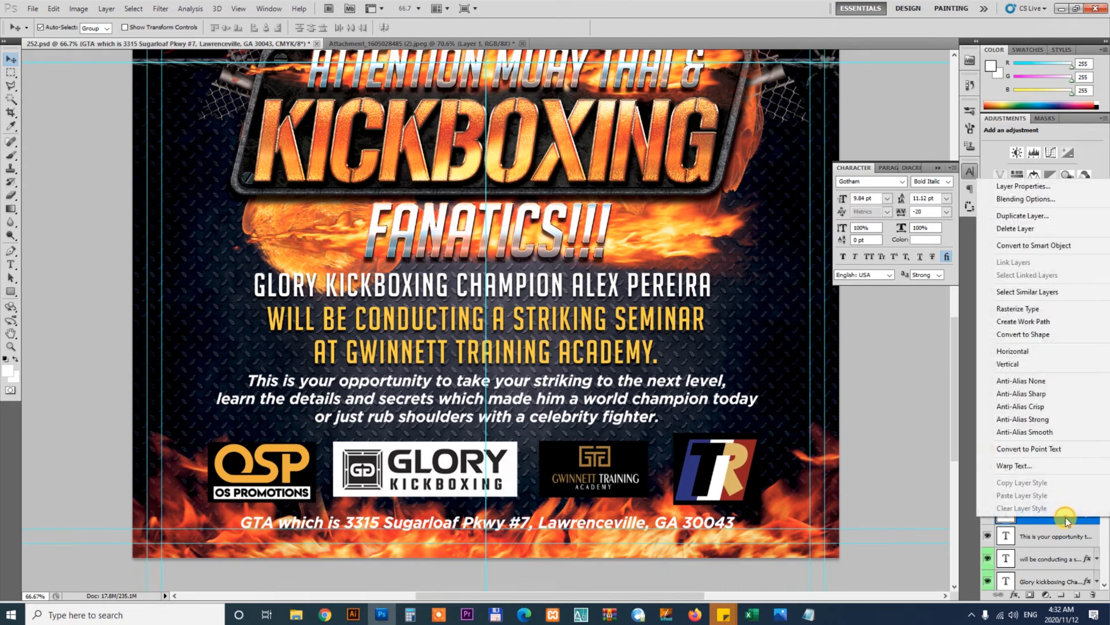
pyautogui.click(1075, 196)
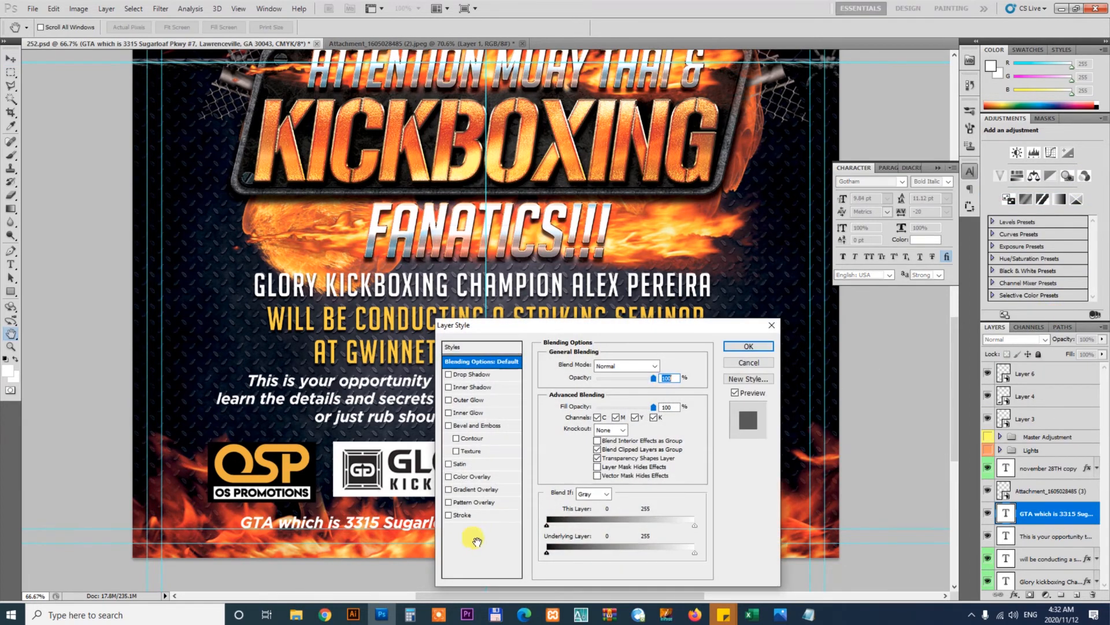
pyautogui.click(486, 515)
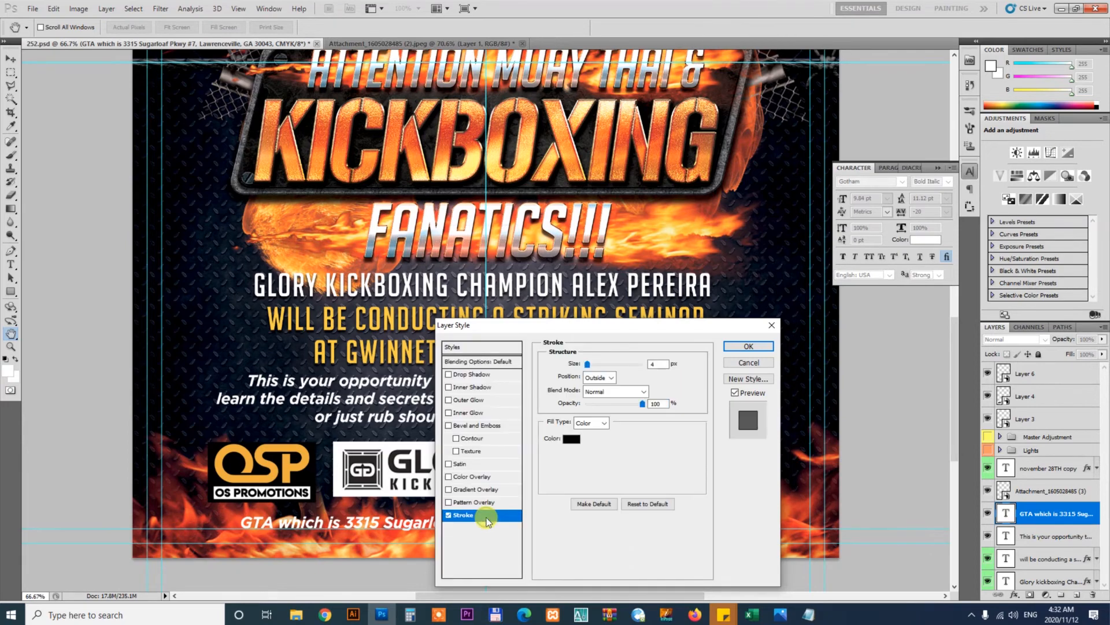
pyautogui.moveTo(601, 331)
pyautogui.mouseDown()
pyautogui.moveTo(855, 230)
pyautogui.moveTo(864, 192)
pyautogui.moveTo(855, 228)
pyautogui.mouseUp()
pyautogui.click(1013, 210)
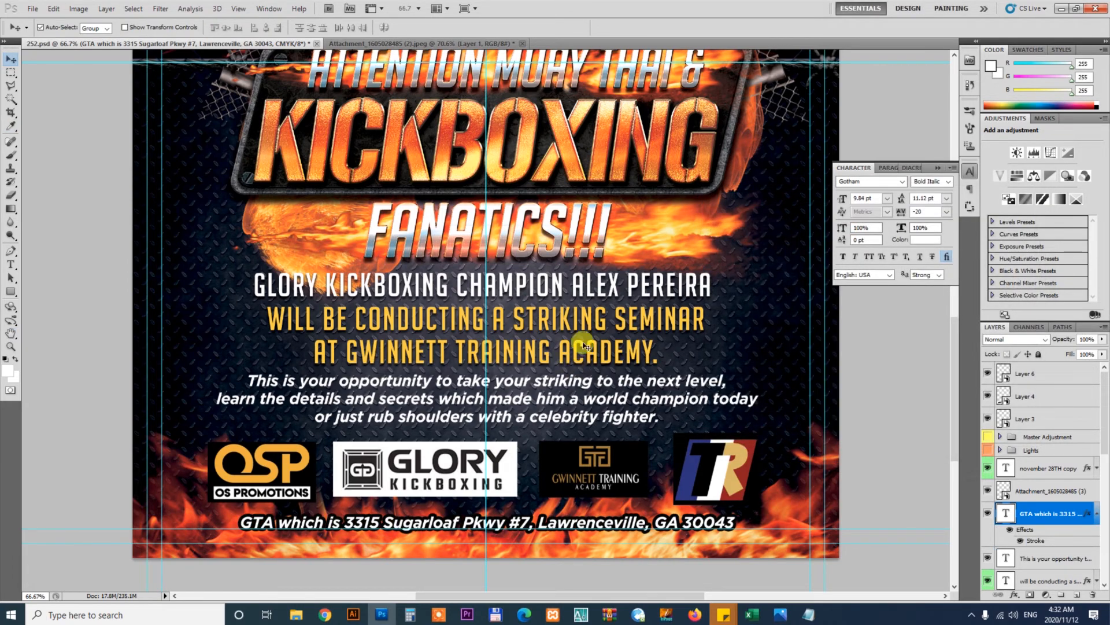
# Inspect the drop shadow settings in the ATTENTION MUAY THAI & headline's layer style
pyautogui.moveTo(601, 234); pyautogui.dragTo(629, 572)
pyautogui.moveTo(622, 102); pyautogui.dragTo(617, 277)
pyautogui.moveTo(619, 506); pyautogui.dragTo(614, 145)
pyautogui.moveTo(610, 538); pyautogui.dragTo(620, 459)
pyautogui.hotkey('ctrl', '0')
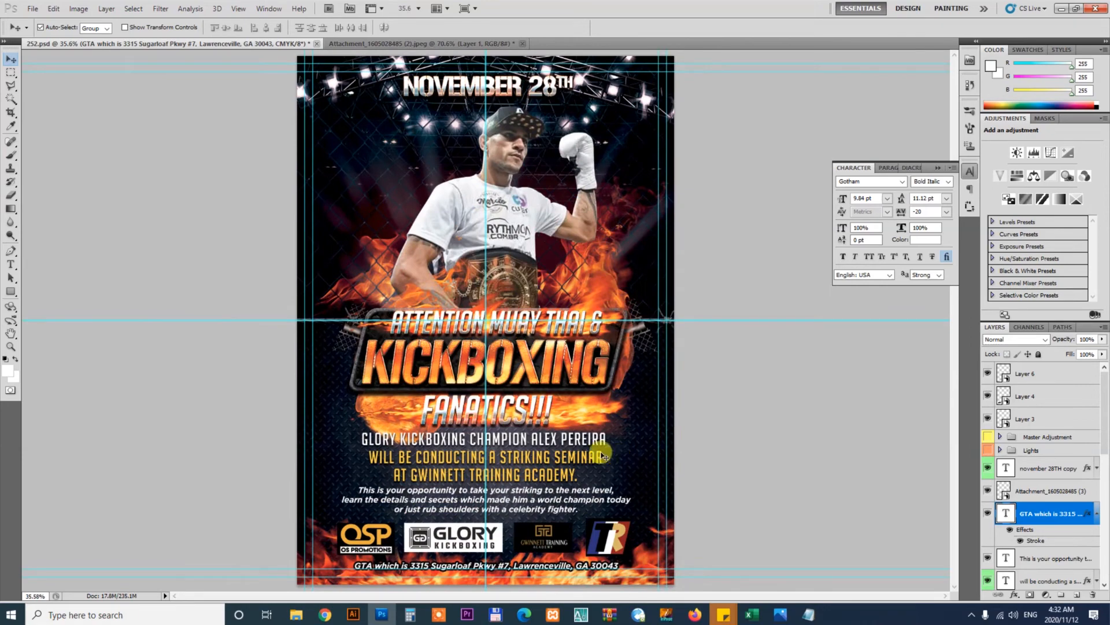
pyautogui.press('z')
pyautogui.moveTo(492, 342); pyautogui.dragTo(573, 405)
pyautogui.press('v')
pyautogui.click(545, 336)
pyautogui.click(1088, 579)
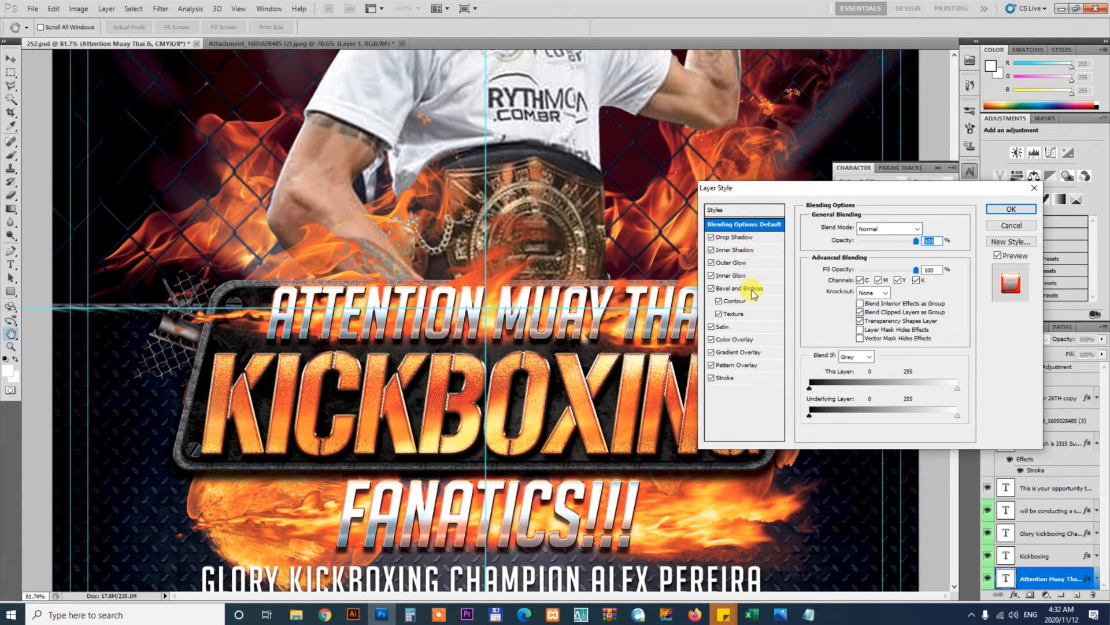
pyautogui.click(761, 237)
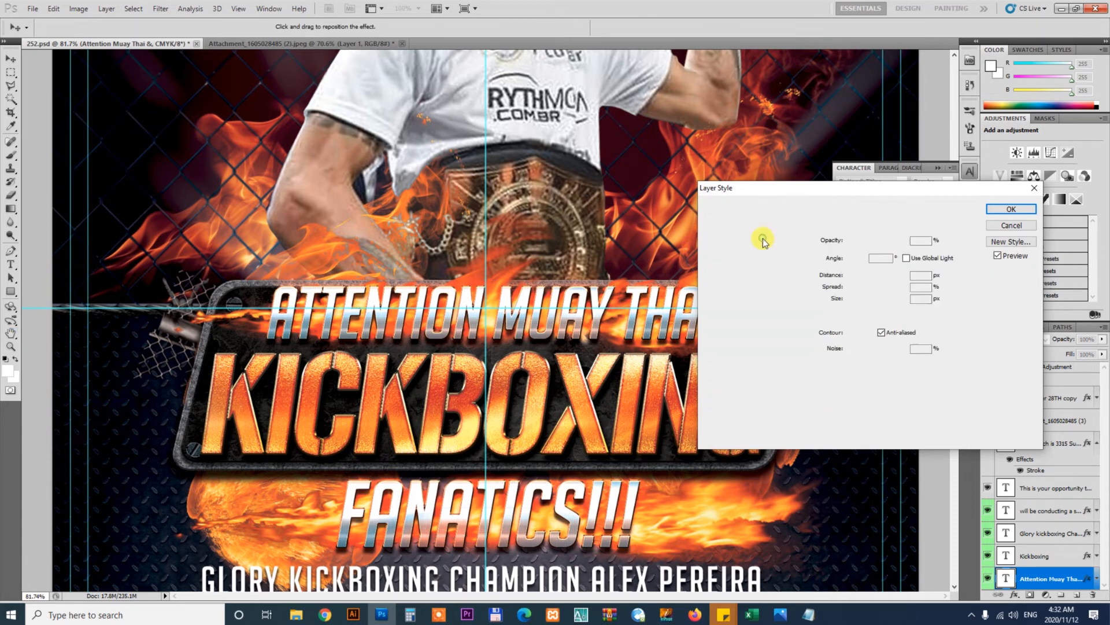
pyautogui.moveTo(898, 242); pyautogui.dragTo(906, 241)
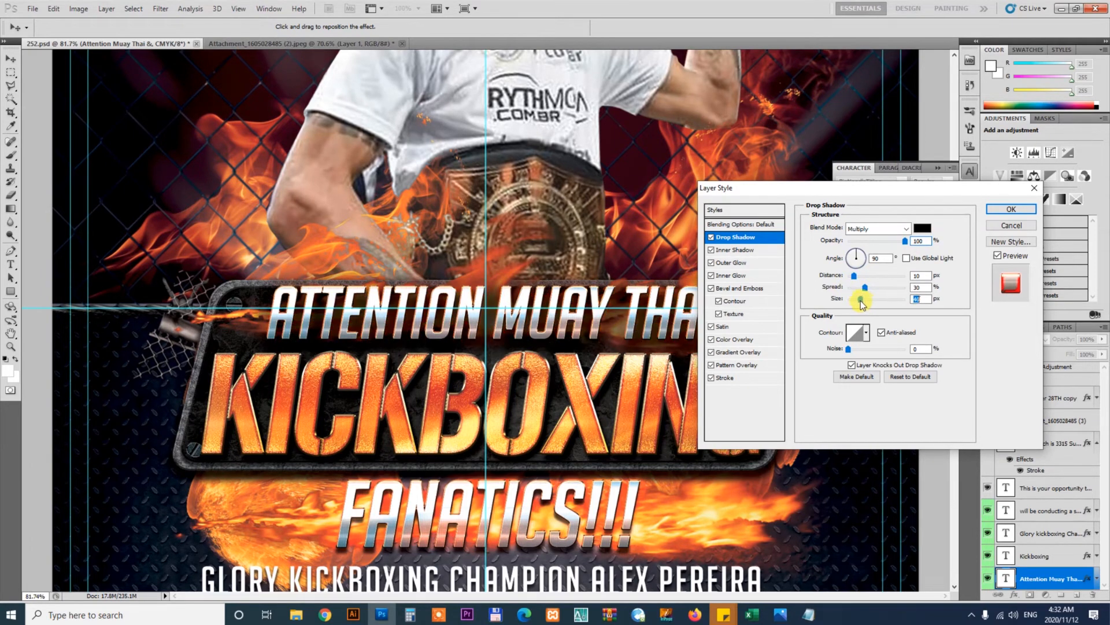
pyautogui.moveTo(861, 301); pyautogui.dragTo(861, 301)
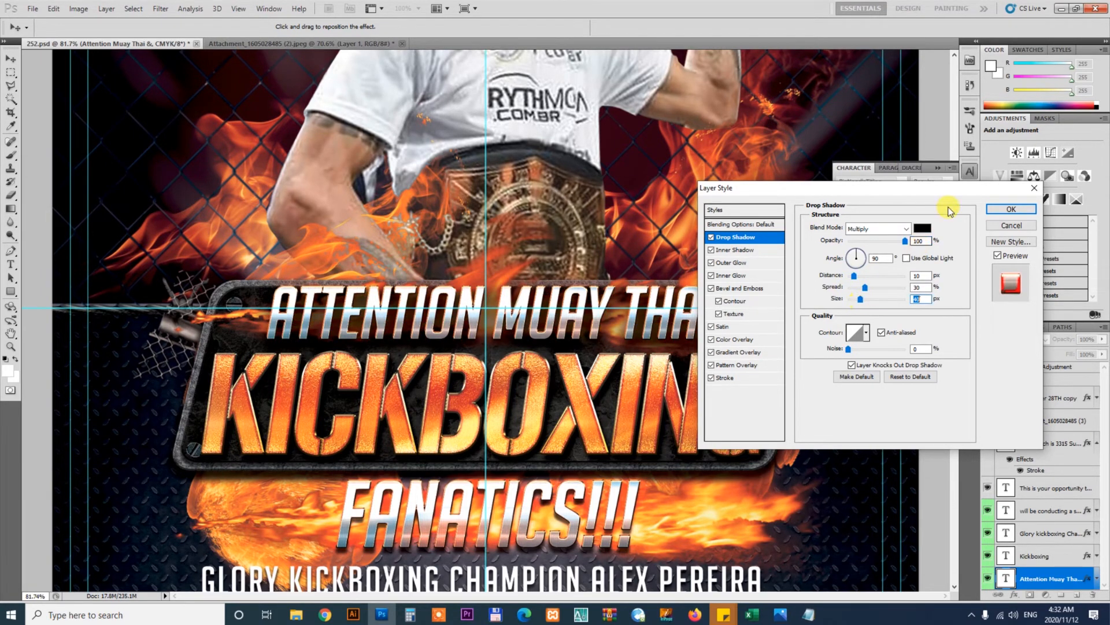
pyautogui.click(1009, 209)
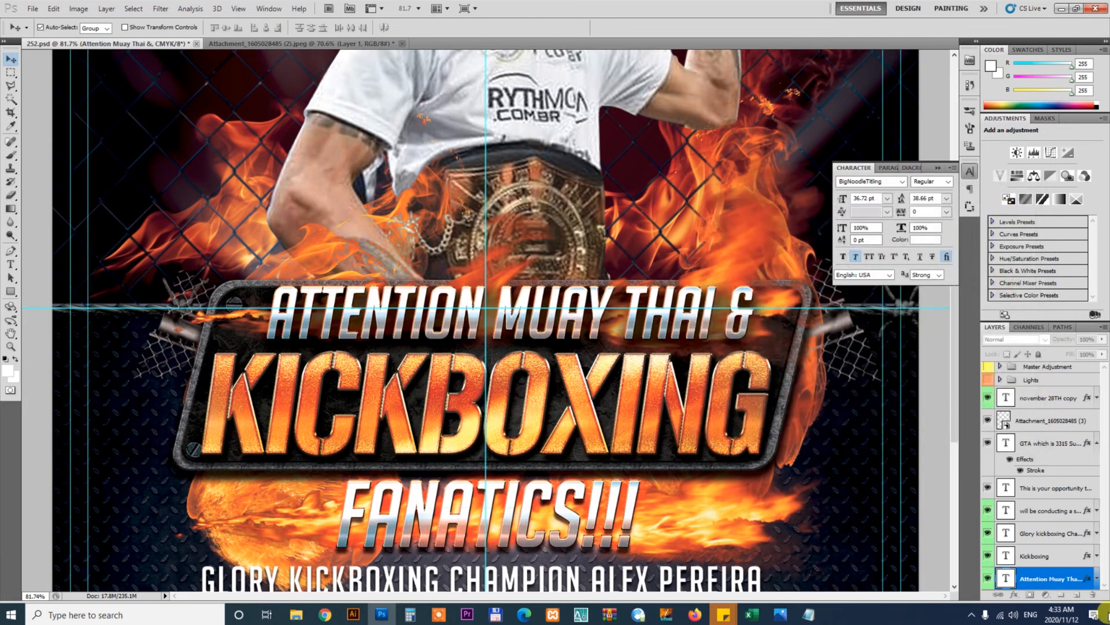
# Copy the headline's layer style and paste it onto the FANATICS!!! text layer
pyautogui.rightClick(1064, 578)
pyautogui.click(1018, 543)
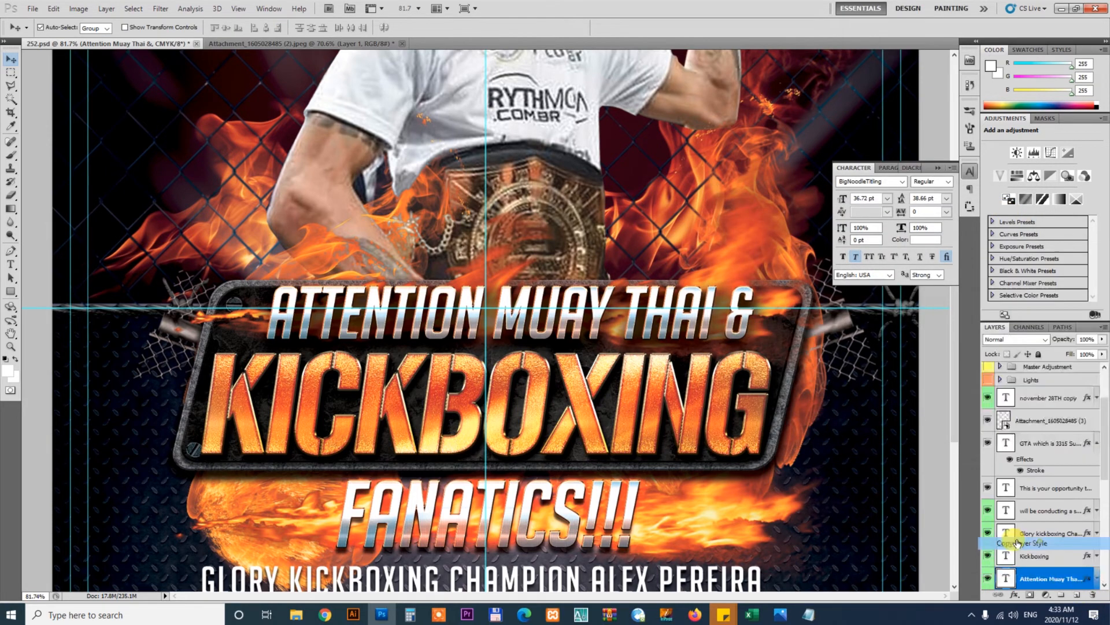
pyautogui.click(636, 507)
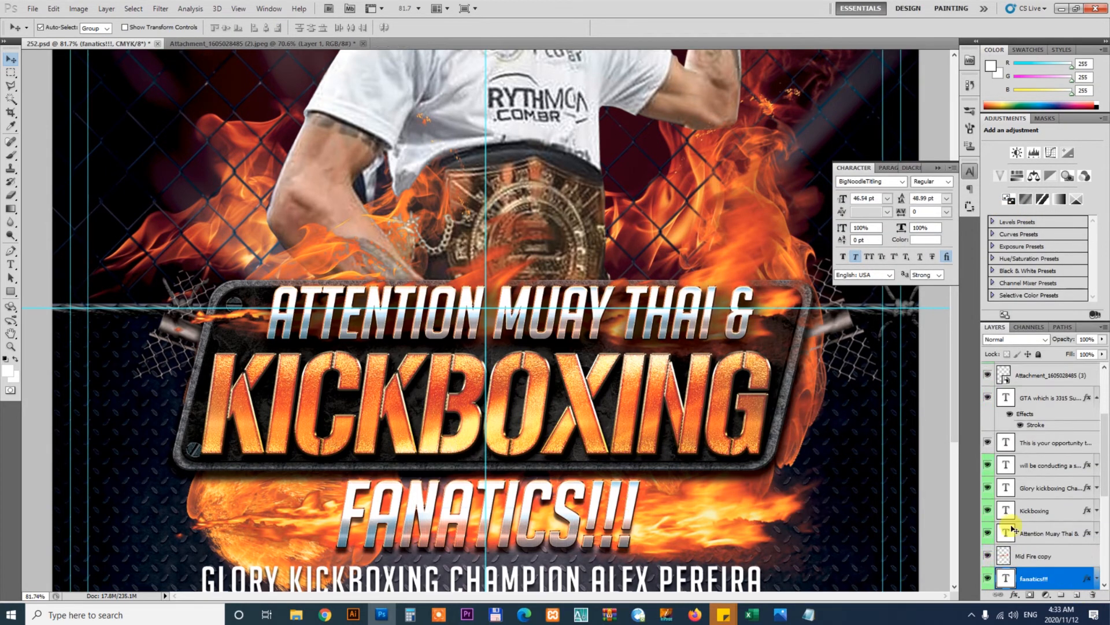
pyautogui.rightClick(1053, 578)
pyautogui.click(1053, 559)
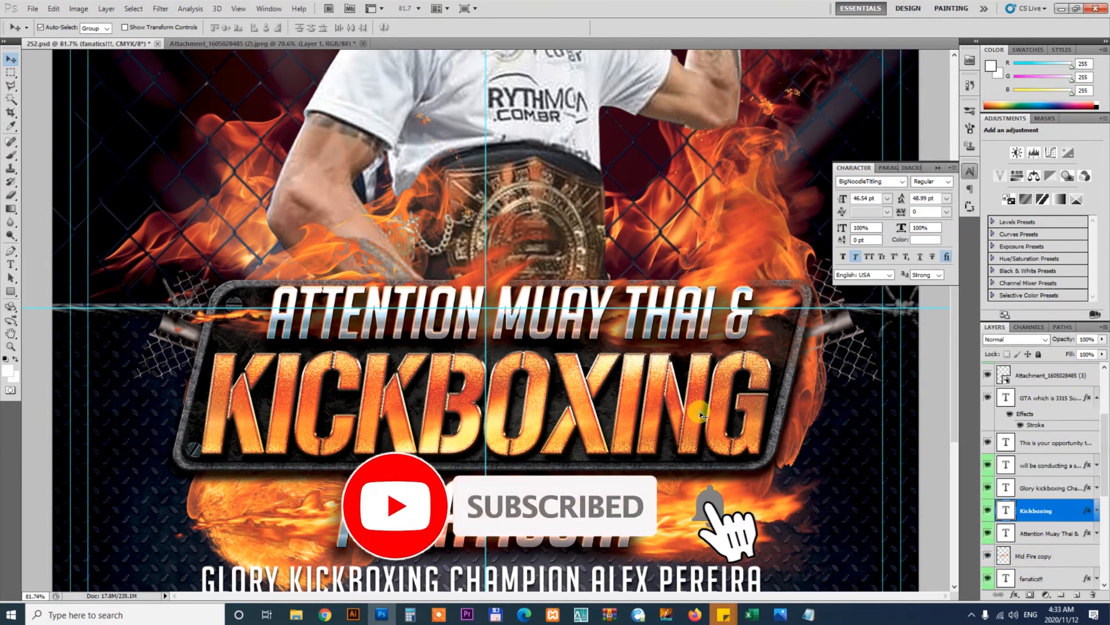
# Make the Master Adjustment and Lights groups visible in the flyer
pyautogui.click(763, 427)
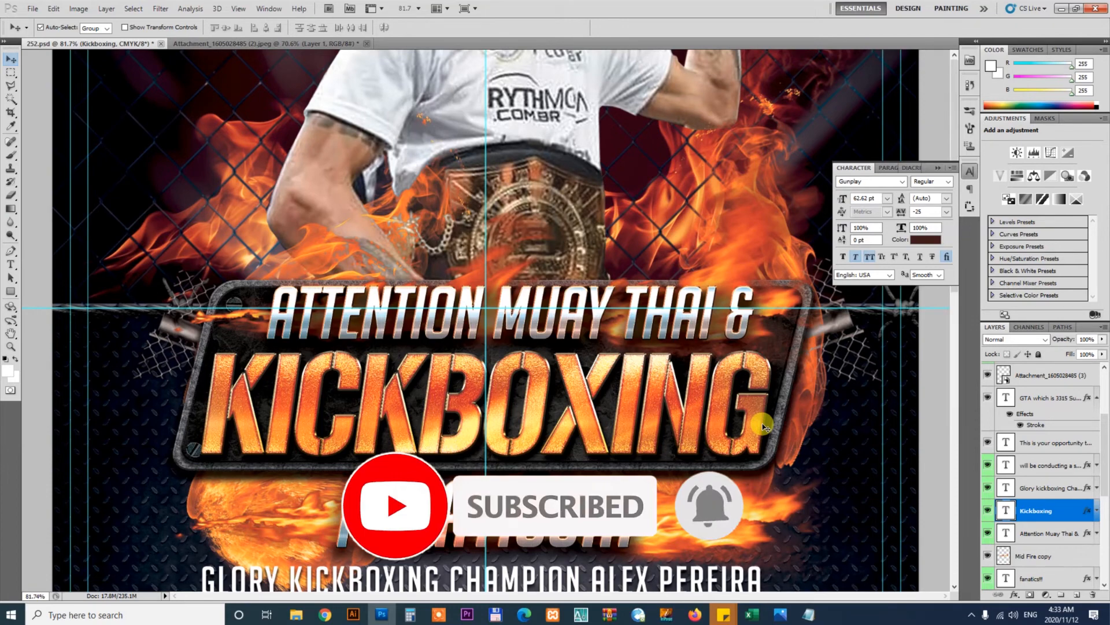
pyautogui.hotkey('ctrl', '0')
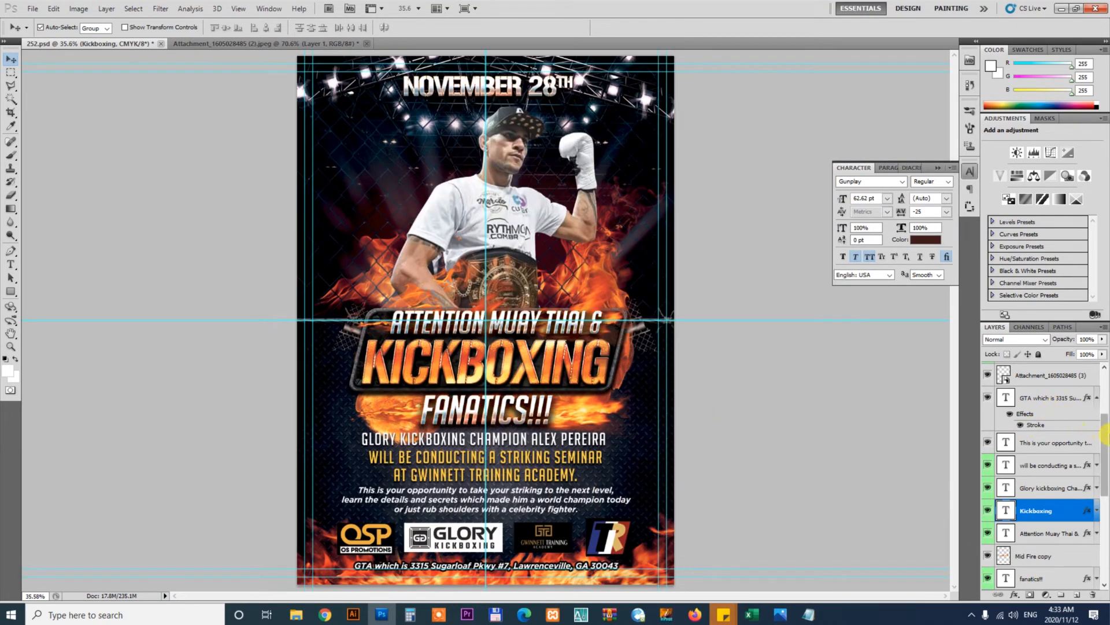
pyautogui.moveTo(1105, 435); pyautogui.dragTo(1108, 363)
pyautogui.moveTo(1105, 425); pyautogui.dragTo(1109, 361)
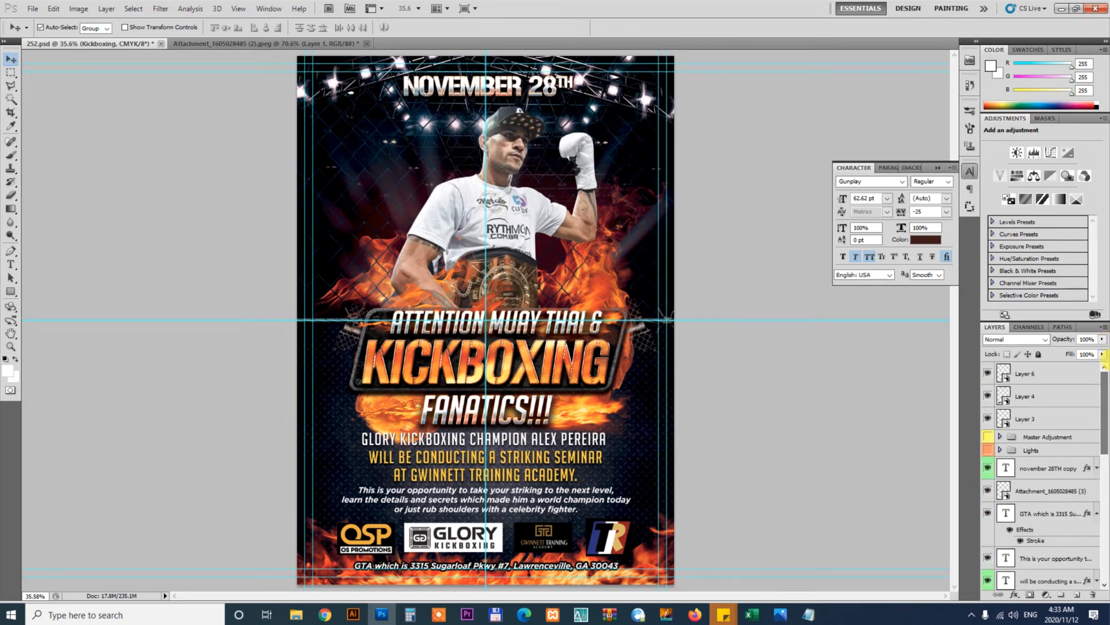
pyautogui.click(989, 438)
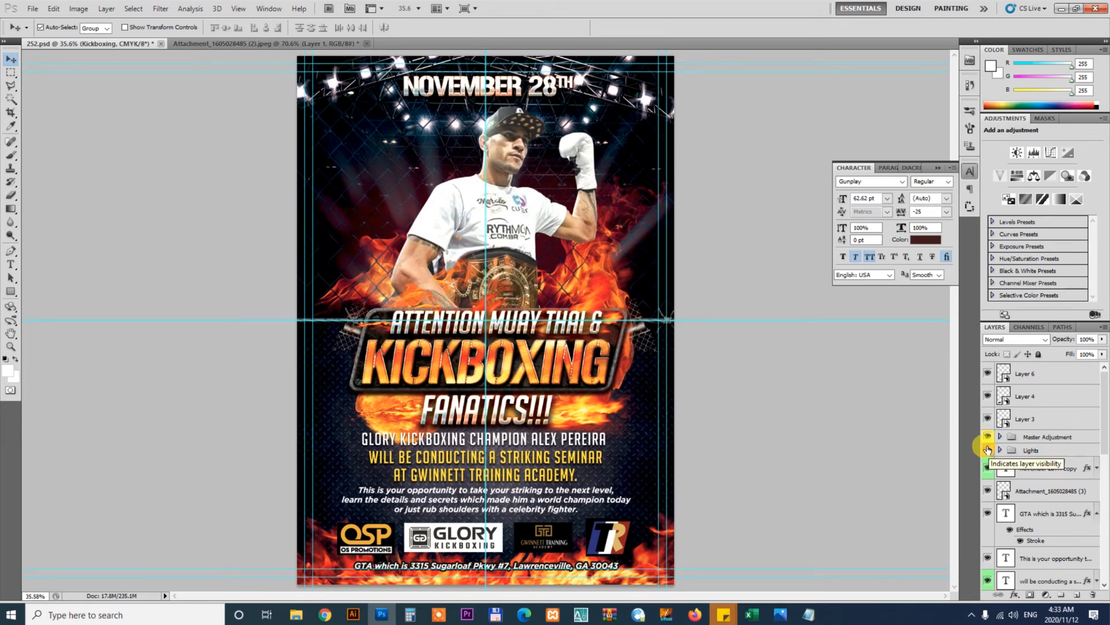
pyautogui.click(988, 451)
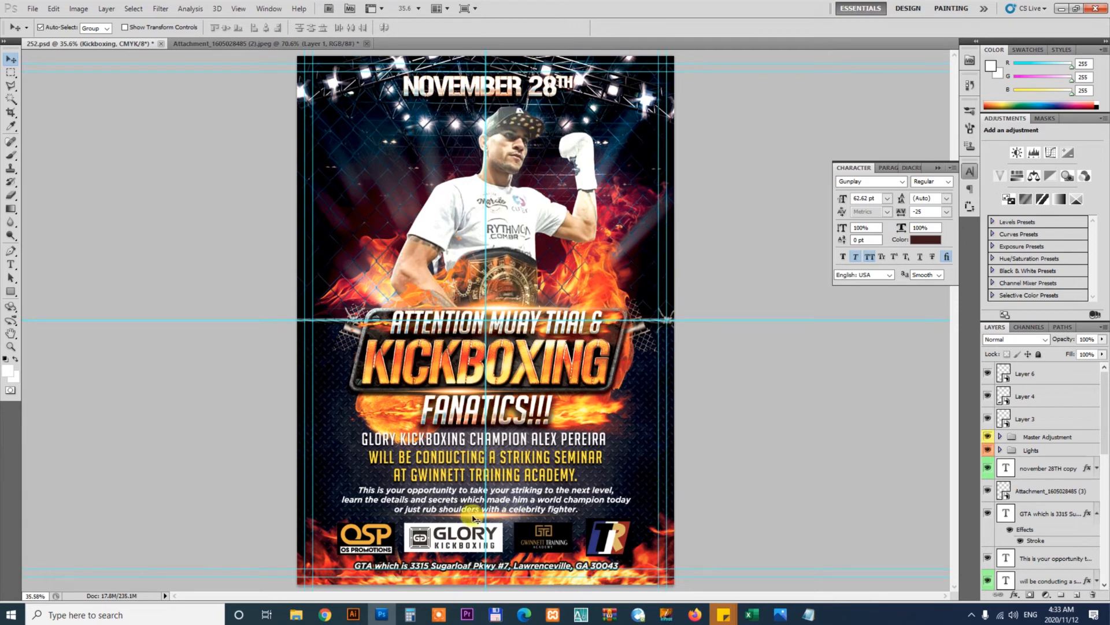
# Ungroup the Lights group into its individual light layers
pyautogui.click(1026, 452)
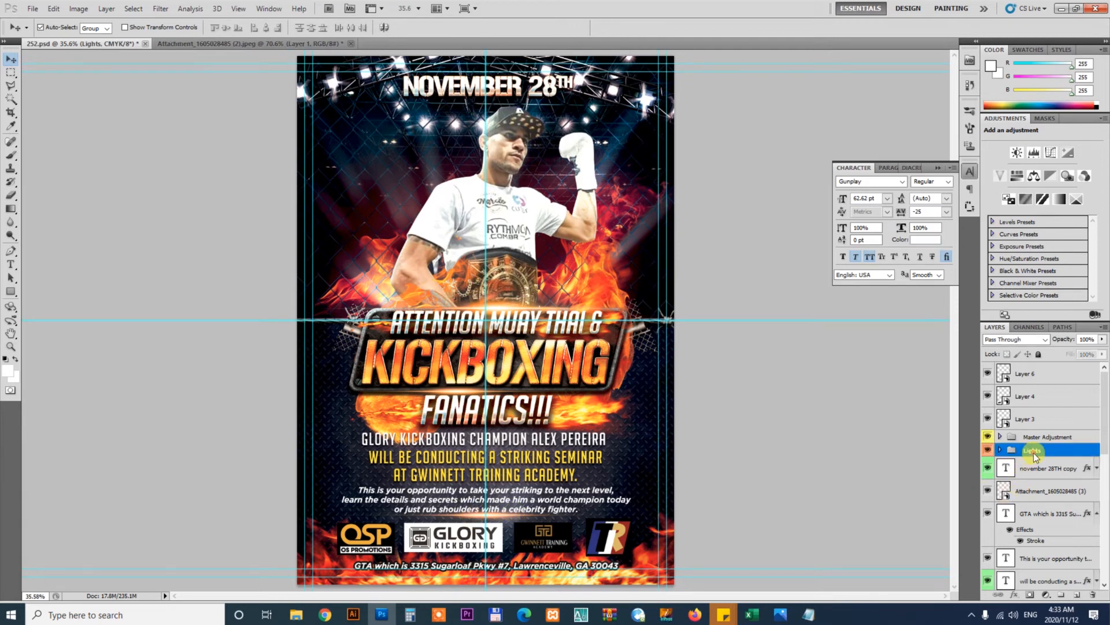
pyautogui.rightClick(1025, 453)
pyautogui.click(1035, 334)
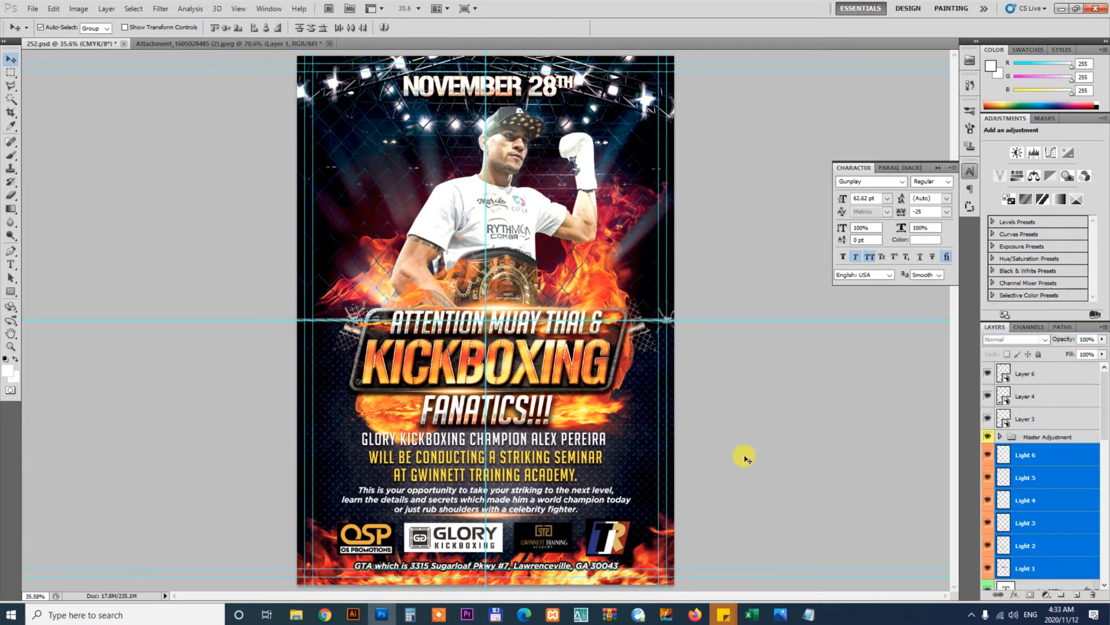
# Move the light flare layers up toward the paragraph text above the logos
pyautogui.press('z')
pyautogui.moveTo(438, 520); pyautogui.dragTo(469, 538)
pyautogui.press('v')
pyautogui.moveTo(750, 497); pyautogui.dragTo(660, 335)
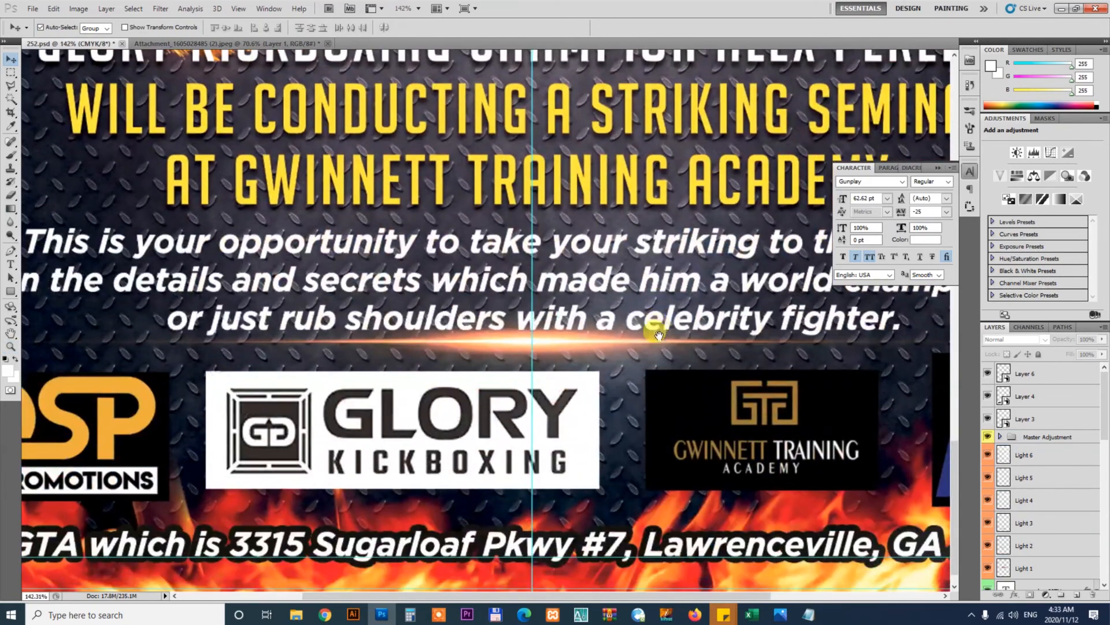
# Hide the Light 6 flare layer below the paragraph text
pyautogui.click(572, 350)
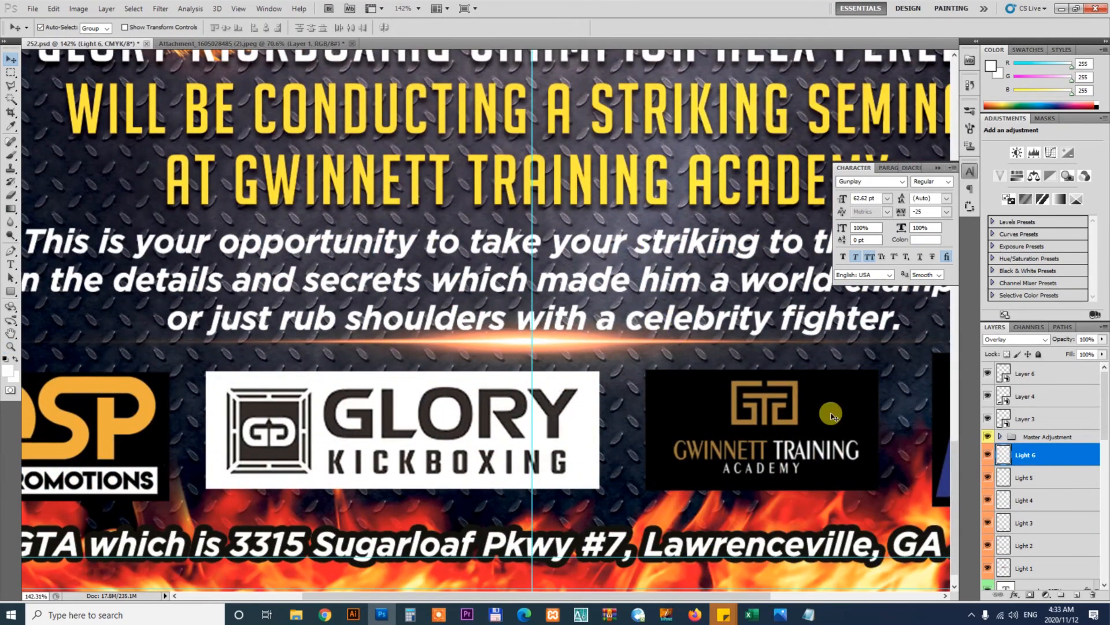
pyautogui.click(987, 455)
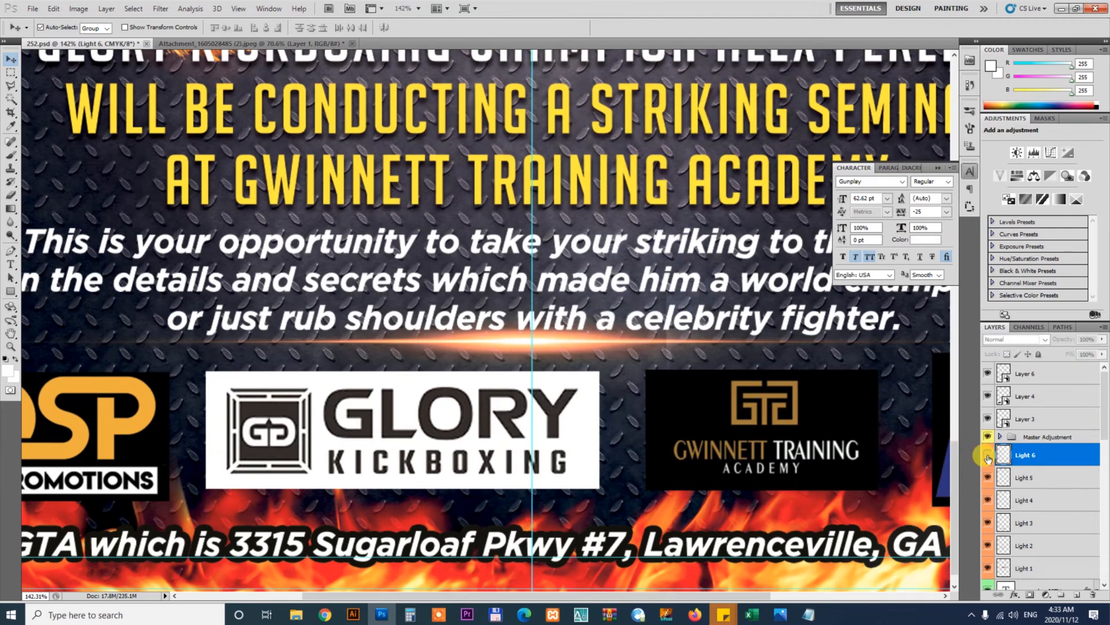
# Move the Light 3 flare up behind the paragraph's second line
pyautogui.click(760, 430)
pyautogui.moveTo(559, 346)
pyautogui.mouseDown()
pyautogui.moveTo(614, 297)
pyautogui.moveTo(594, 305)
pyautogui.mouseUp()
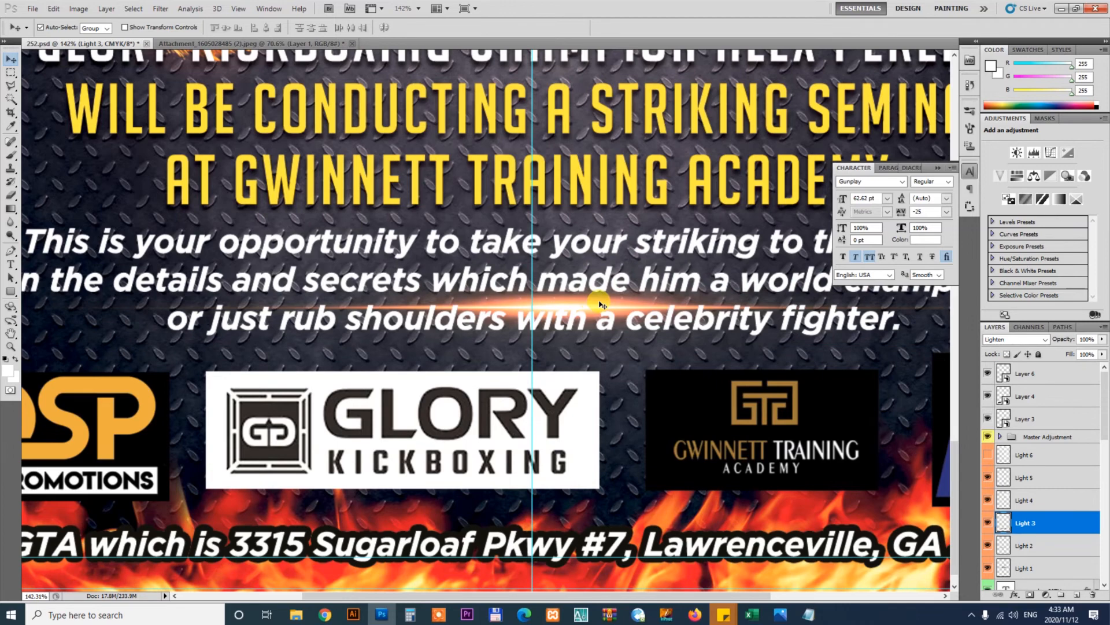
pyautogui.scroll(-1, 600, 303)
pyautogui.scroll(-3, 600, 304)
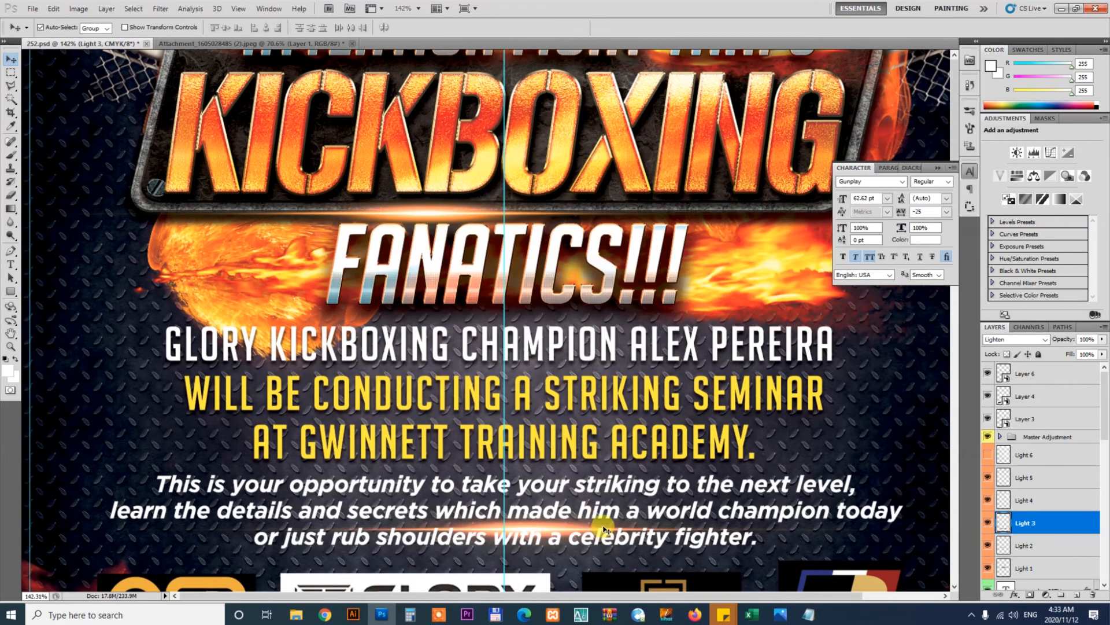
pyautogui.hotkey('ctrl', '0')
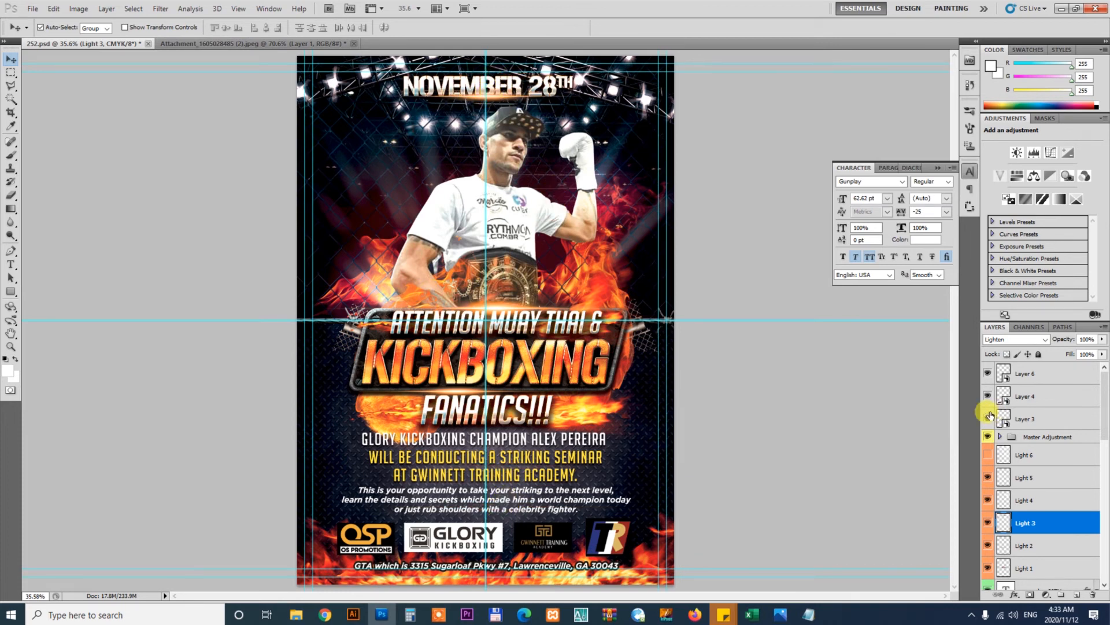
# Restore the Light 6 flare layer and preview the whole flyer full screen with guides and panels hidden
pyautogui.click(988, 456)
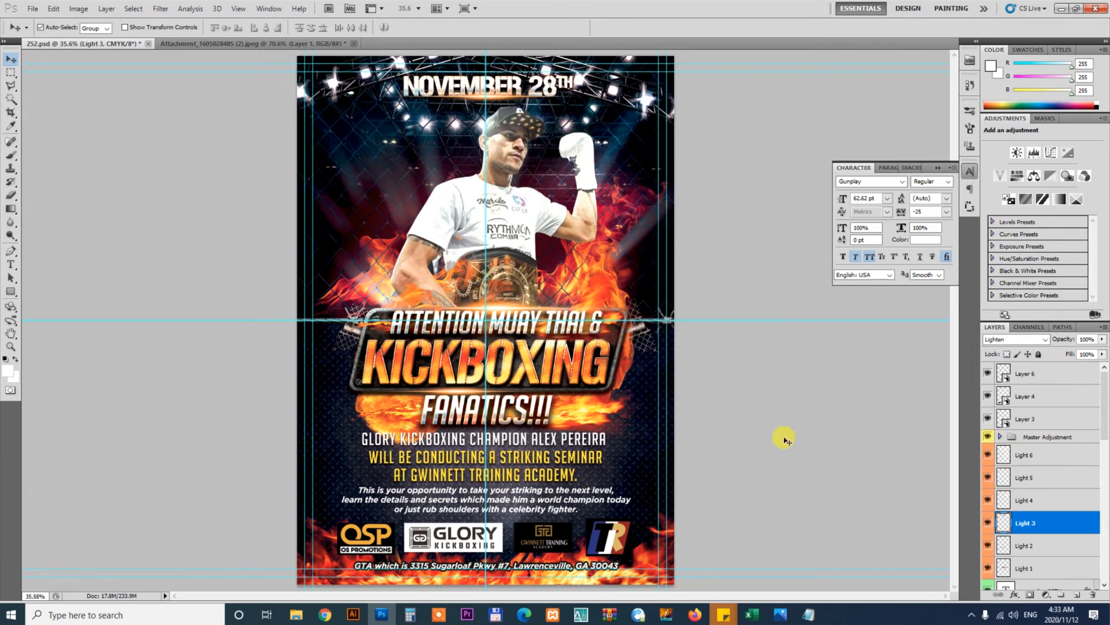
pyautogui.hotkey('ctrl', ';')
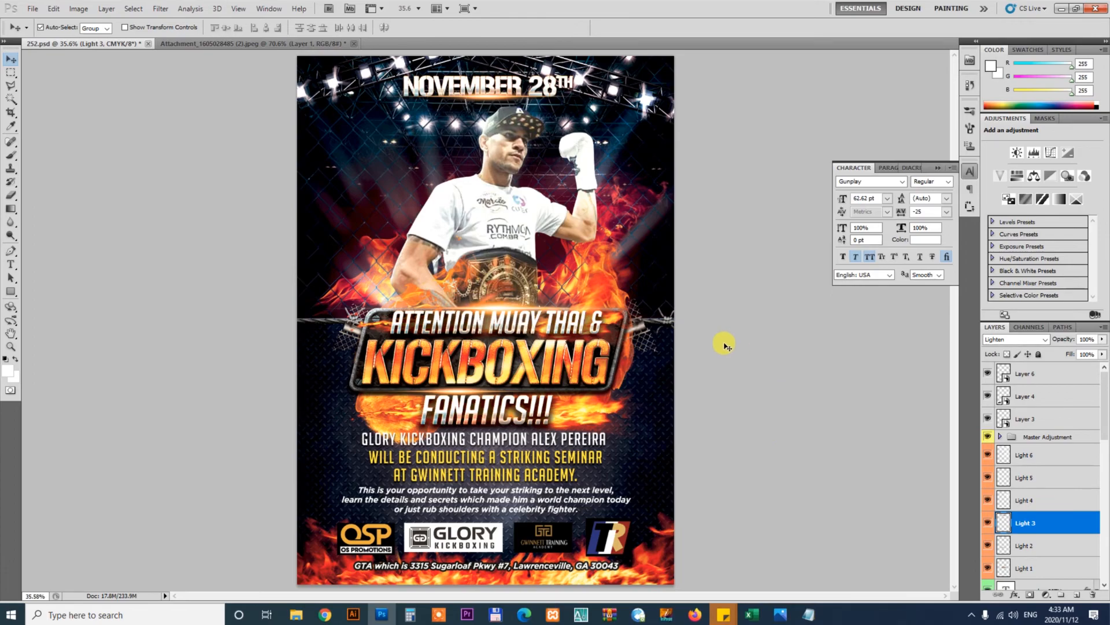
pyautogui.press('Tab')
pyautogui.press('f')
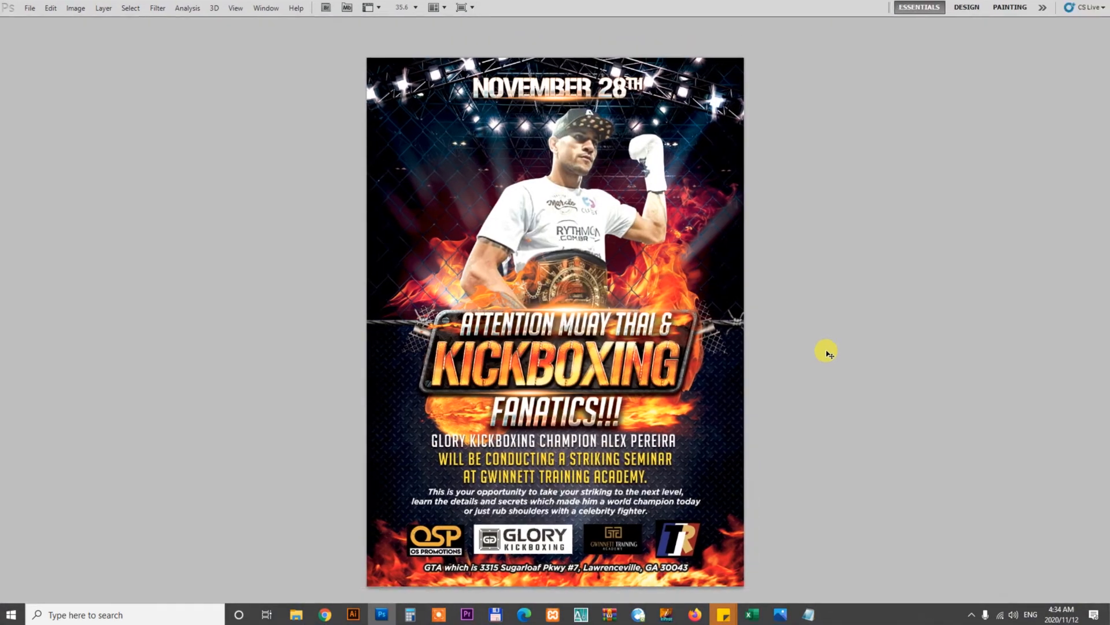
pyautogui.press('f')
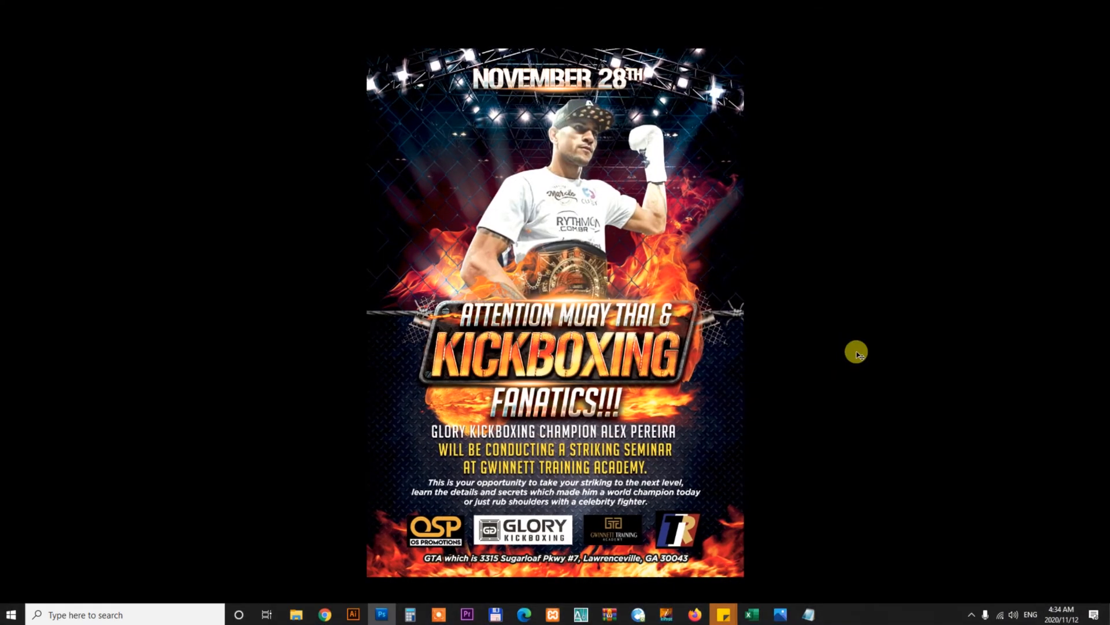
pyautogui.hotkey('ctrl', '0')
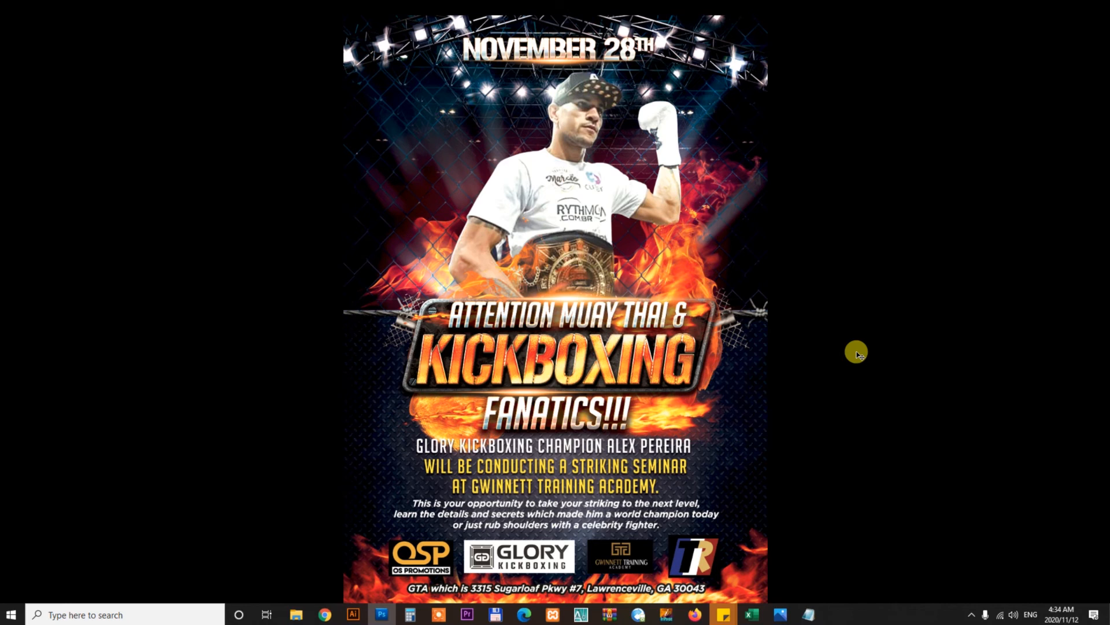
pyautogui.scroll(-2, 828, 349)
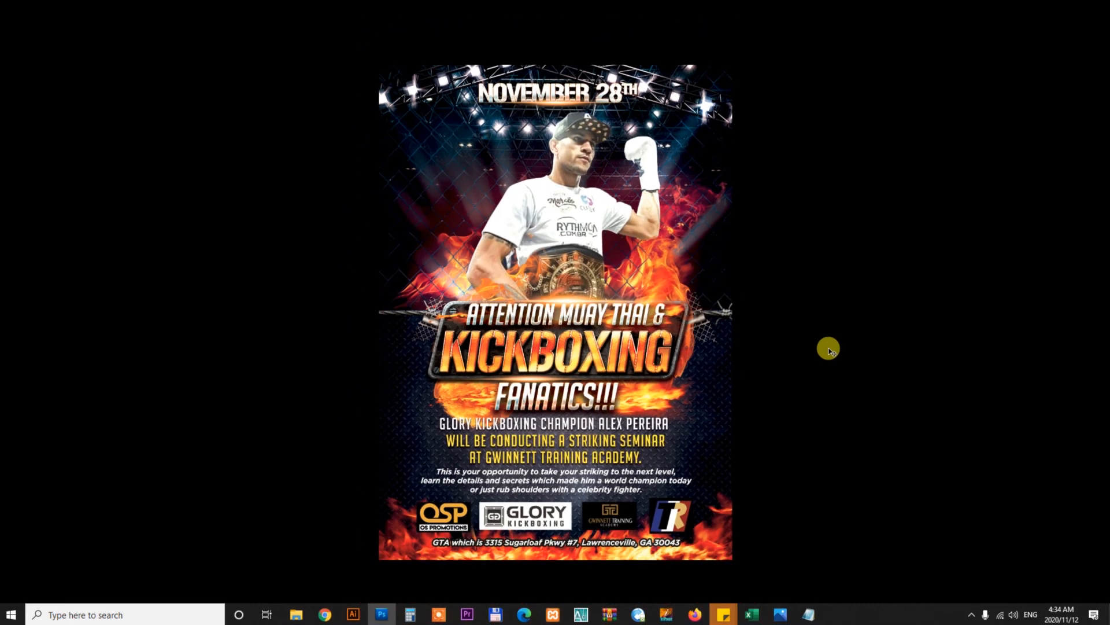
pyautogui.press('f')
pyautogui.press('Tab')
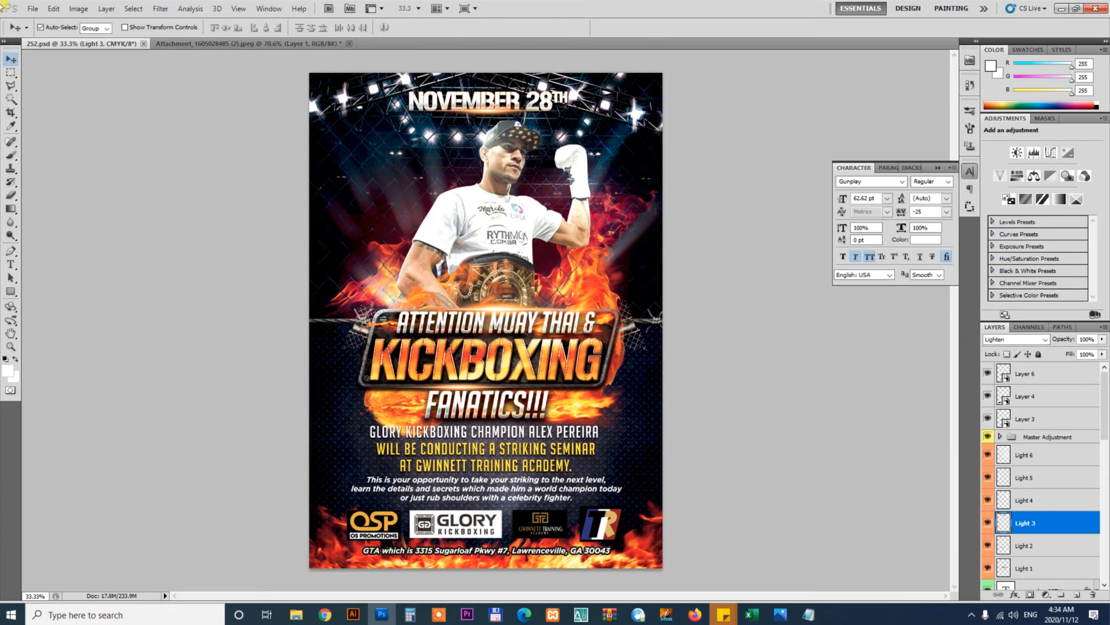
# Save a copy of the flyer as a JPEG named flyer design
pyautogui.click(30, 10)
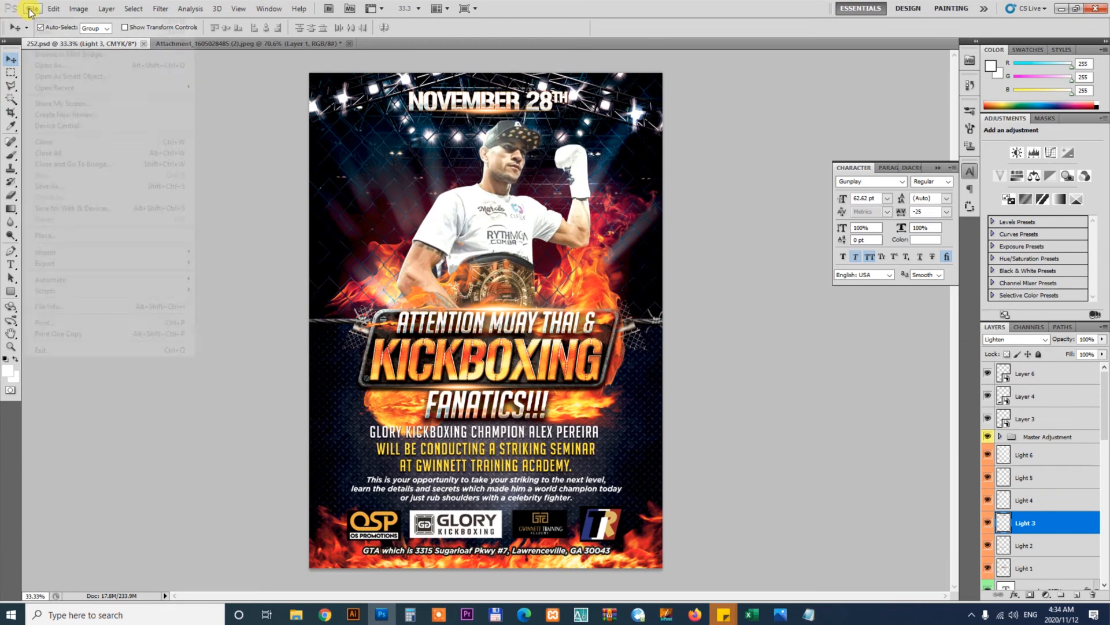
pyautogui.click(44, 187)
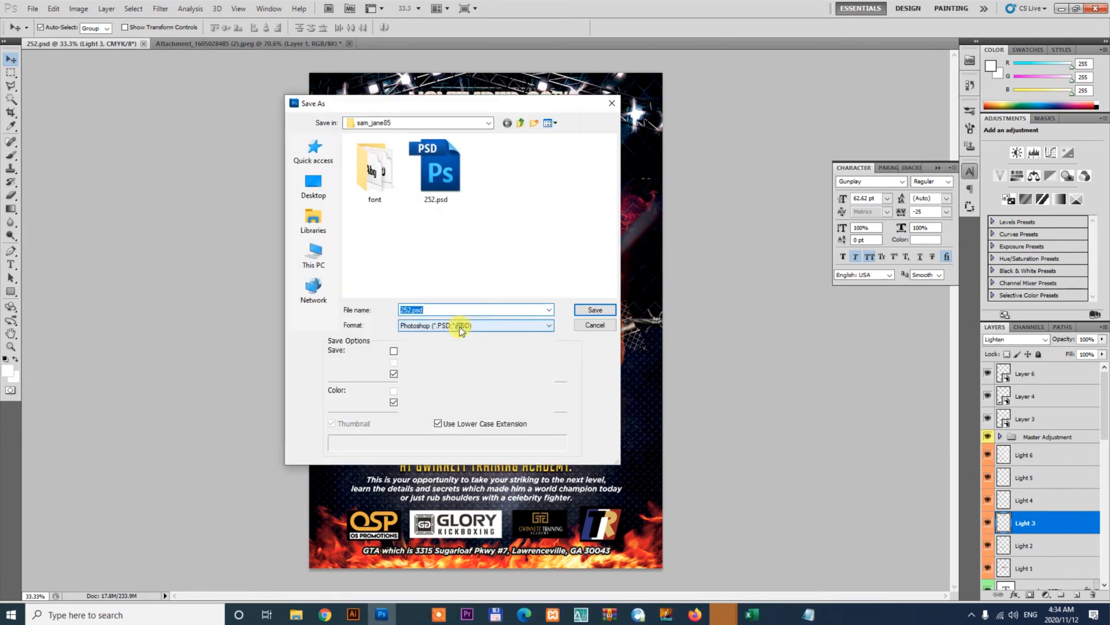
pyautogui.click(461, 325)
pyautogui.click(455, 374)
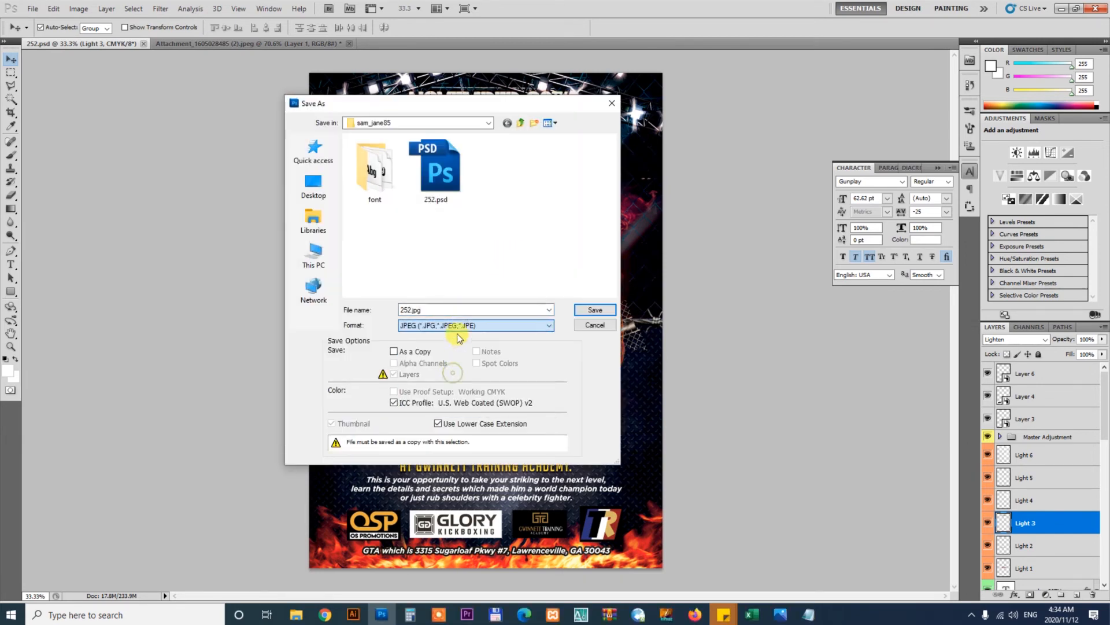
pyautogui.write('flye')
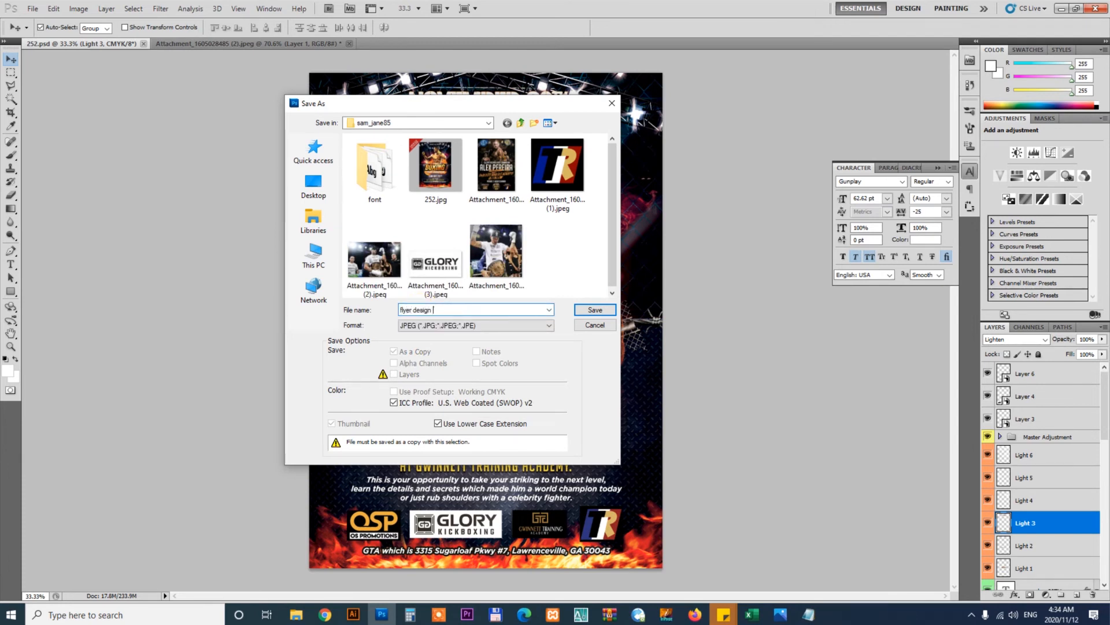
pyautogui.write('r design')
pyautogui.click(595, 310)
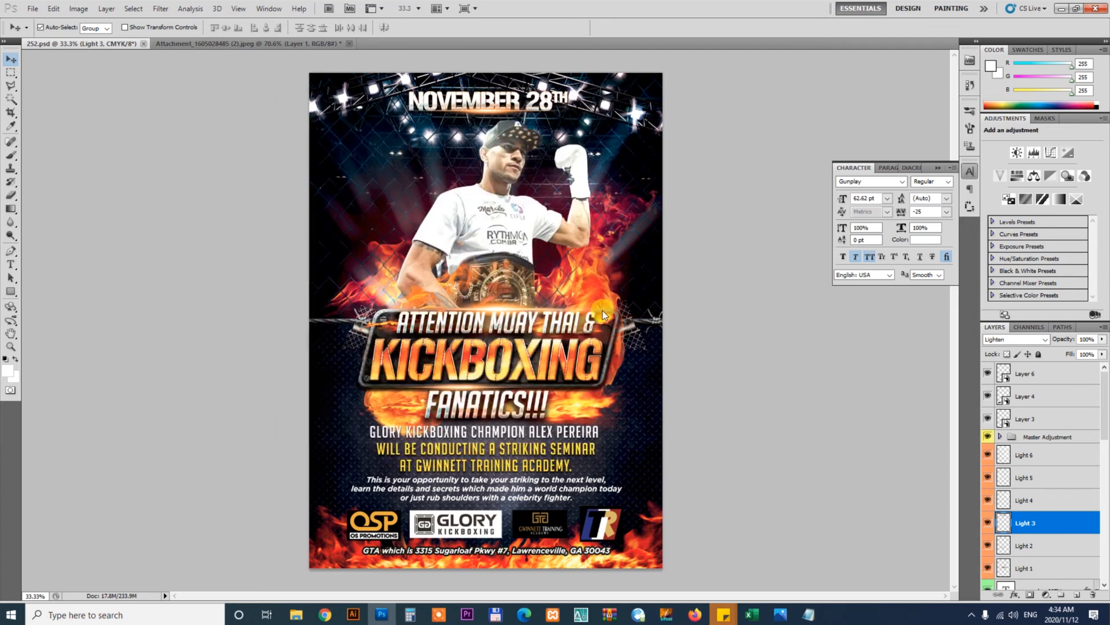
pyautogui.click(619, 167)
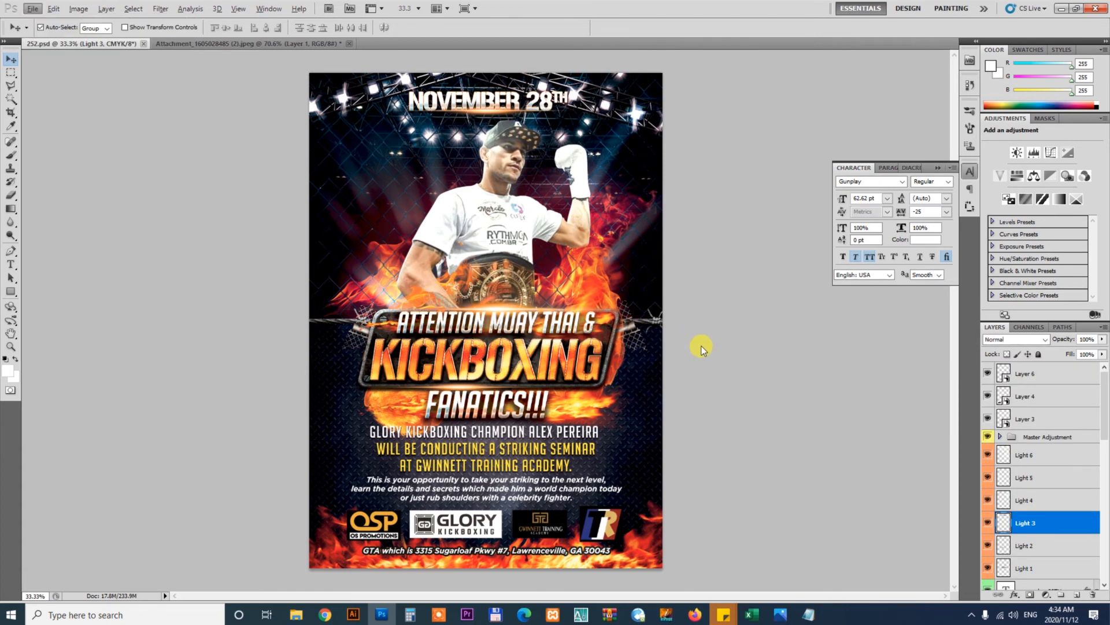
# Close the open flyer and attachment documents
pyautogui.hotkey('ctrl', 'w')
pyautogui.hotkey('ctrl', 'w')
pyautogui.click(539, 235)
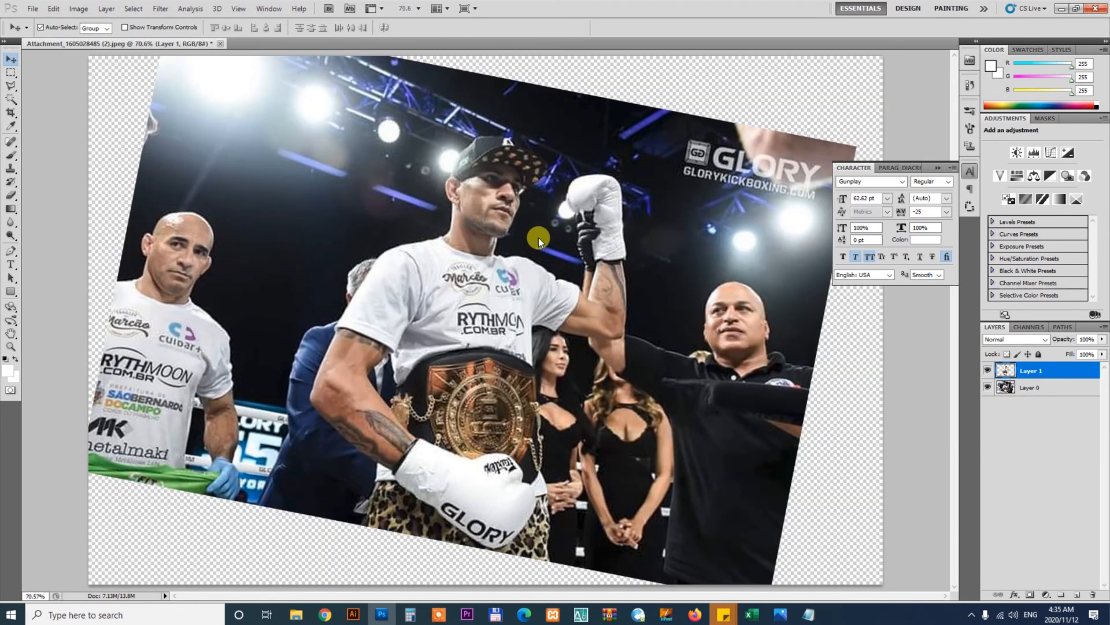
# Open flyer design.jpg and convert its image mode to RGB Color
pyautogui.hotkey('ctrl', 'o')
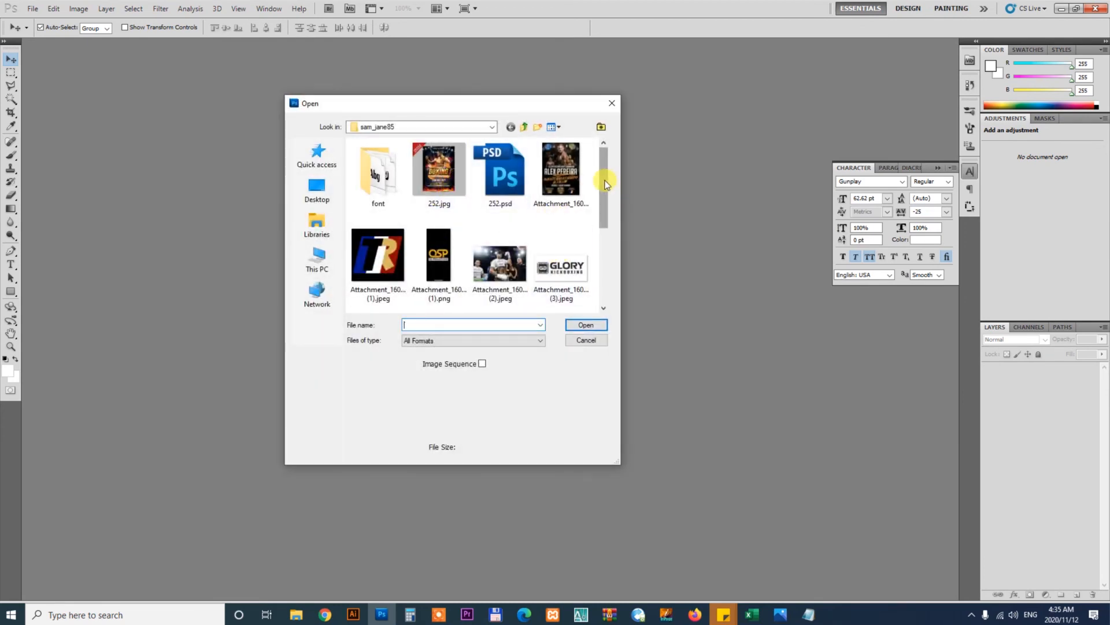
pyautogui.moveTo(603, 174); pyautogui.dragTo(603, 241)
pyautogui.click(493, 208)
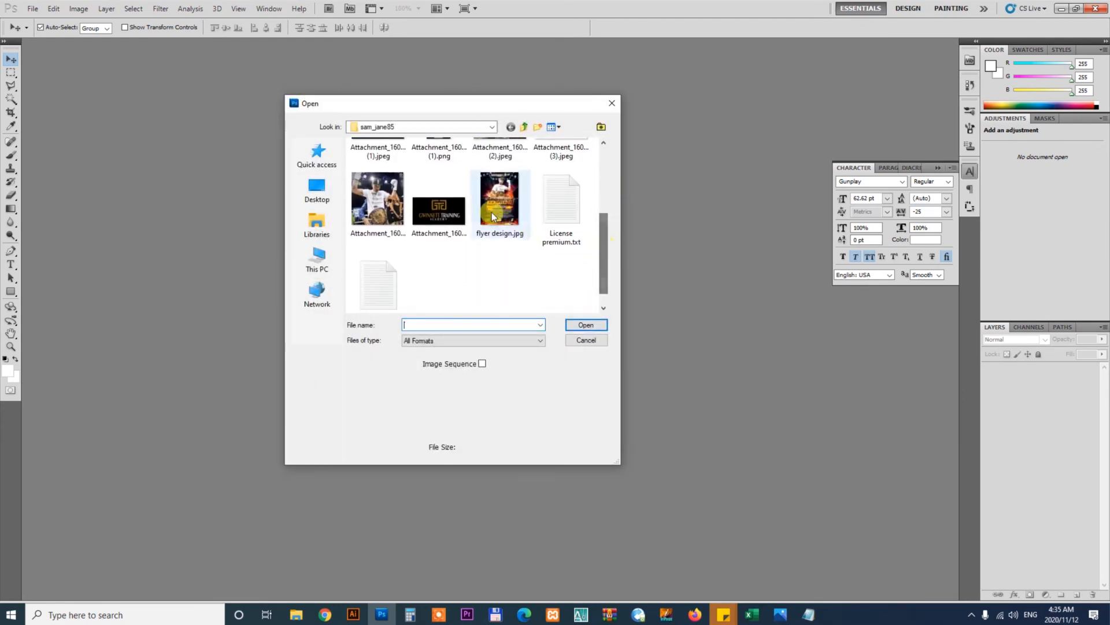
pyautogui.click(591, 327)
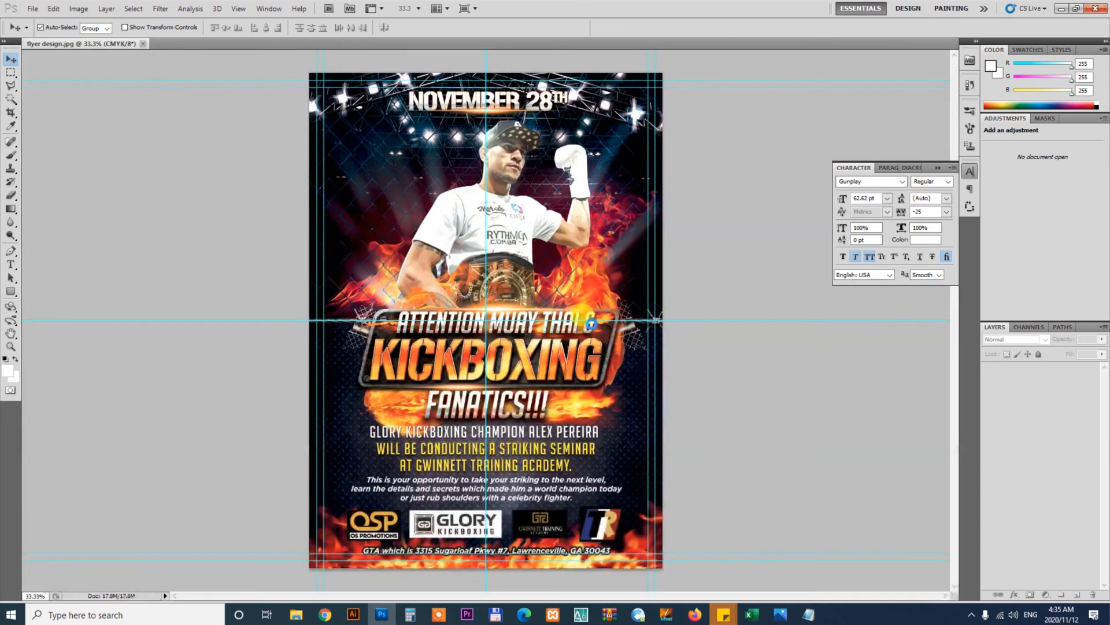
pyautogui.click(75, 10)
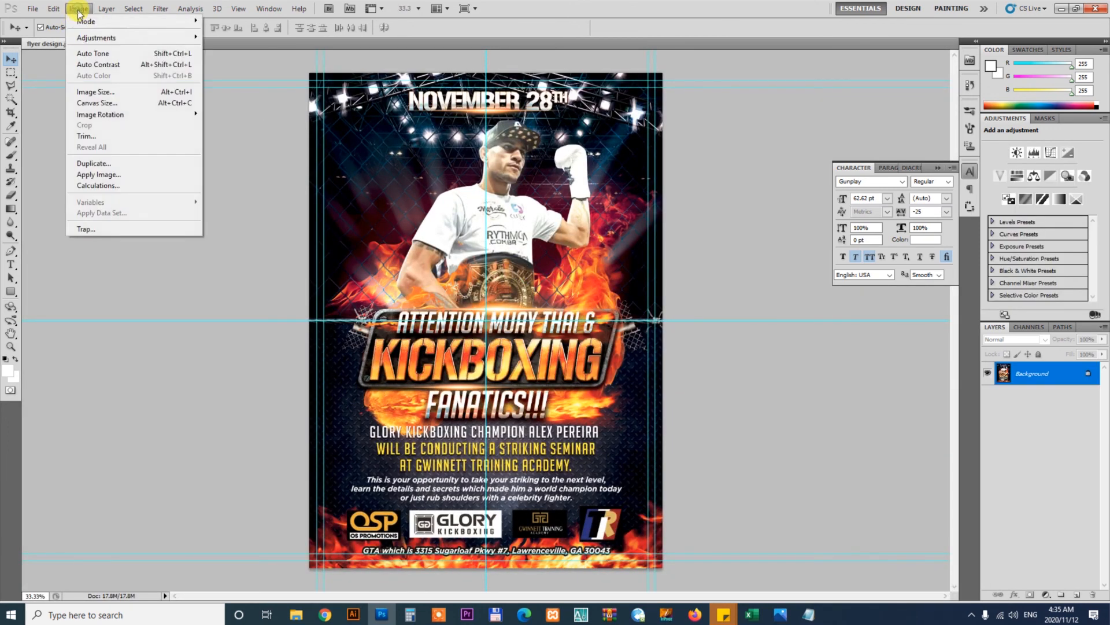
pyautogui.moveTo(93, 22)
pyautogui.click(217, 66)
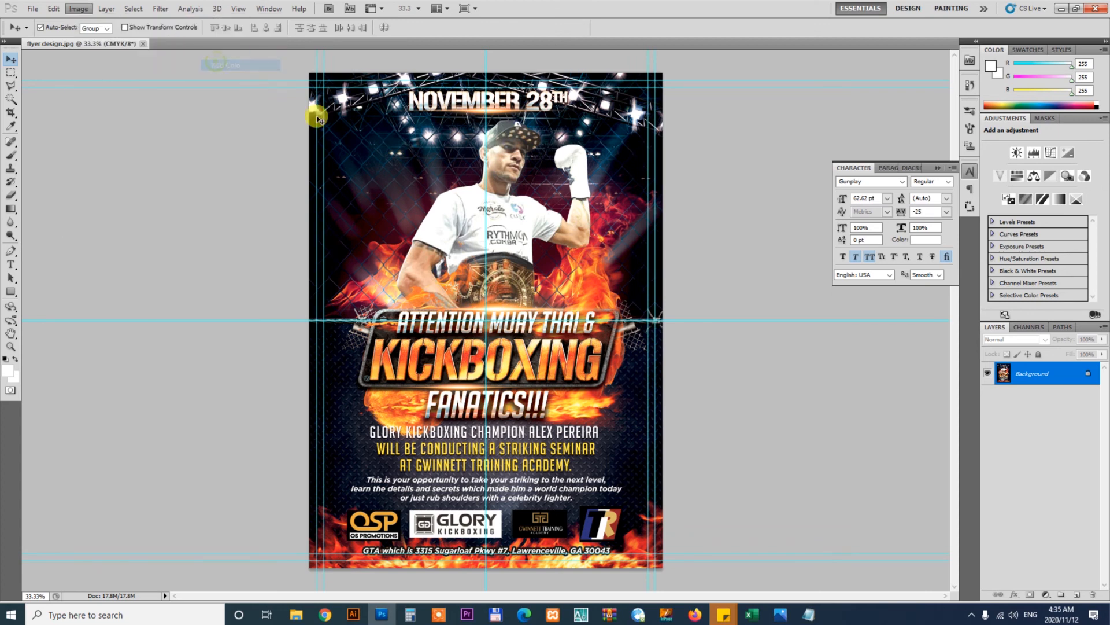
# Switch to the browser and open the Fiverr order page tab
pyautogui.click(138, 45)
pyautogui.click(489, 230)
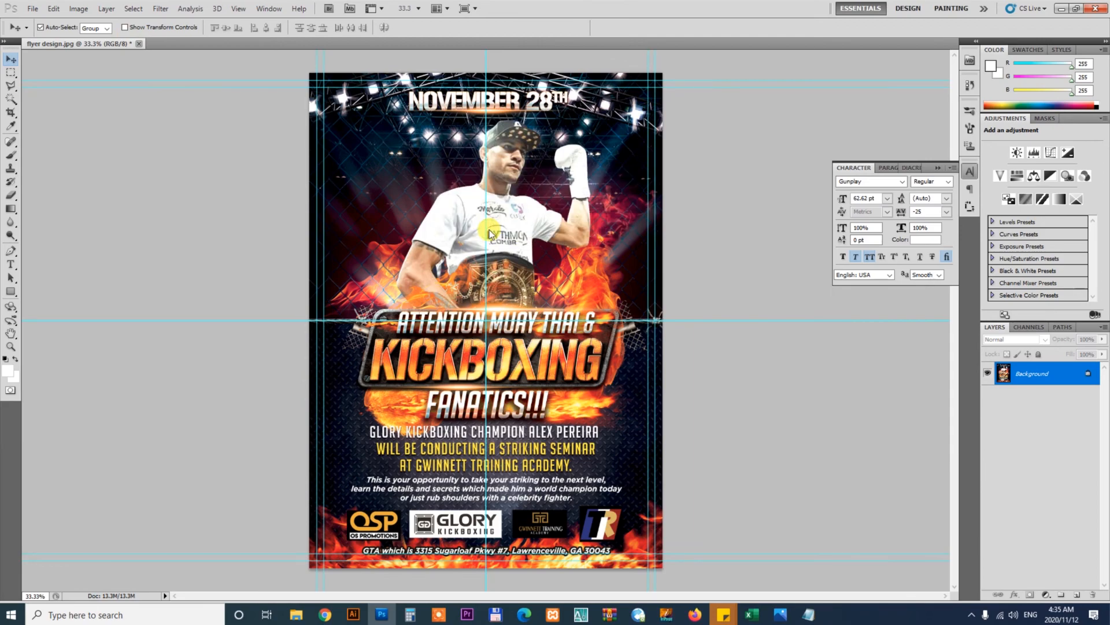
pyautogui.click(325, 614)
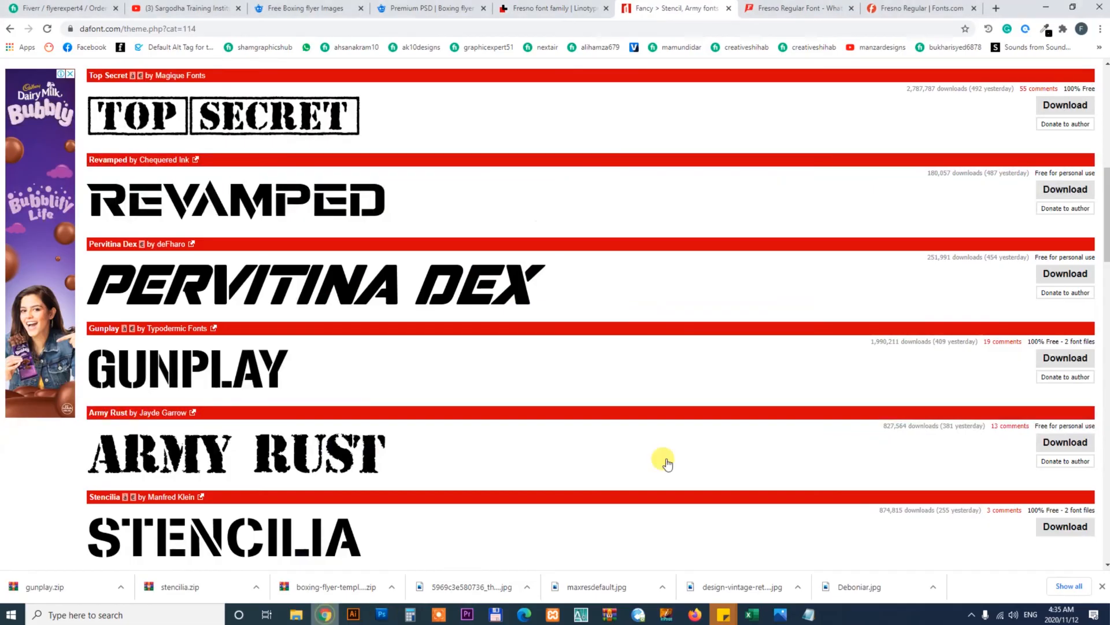
pyautogui.click(58, 10)
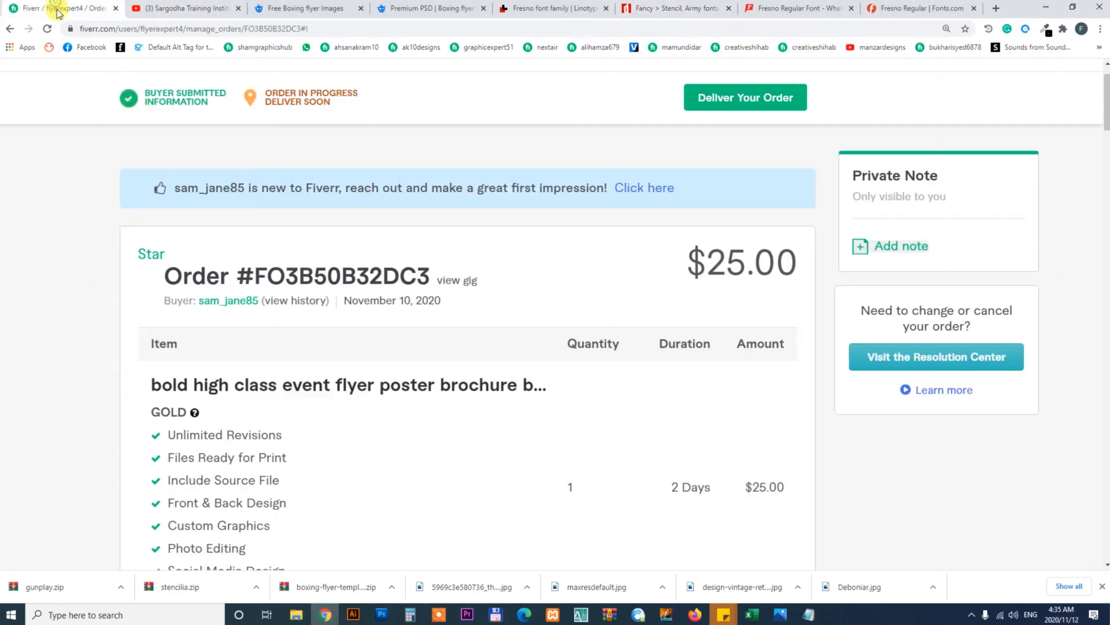
# Open the order delivery form and insert the Here is your delivery quick response message
pyautogui.click(758, 96)
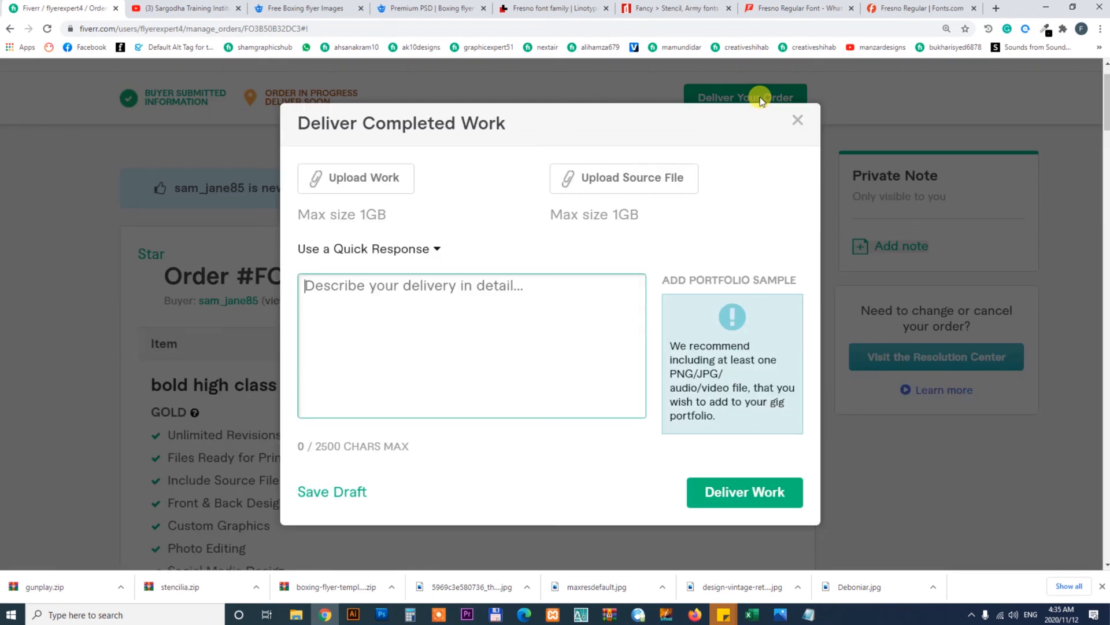
pyautogui.click(360, 250)
pyautogui.click(540, 284)
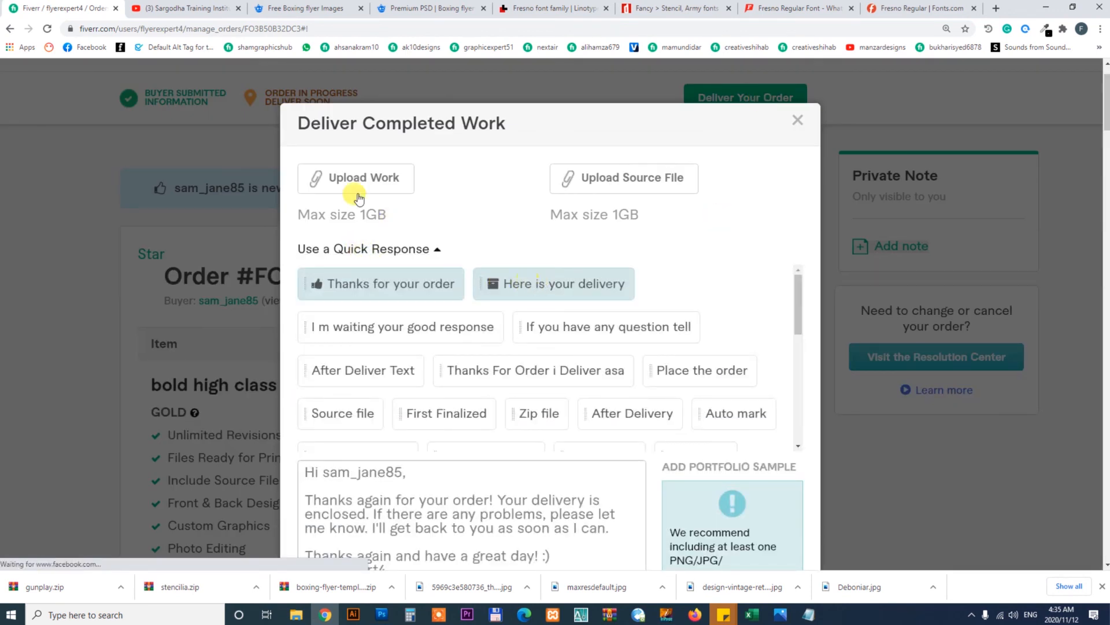
# Upload flyer design.jpg from the buyer's order folder as the delivered work
pyautogui.click(365, 180)
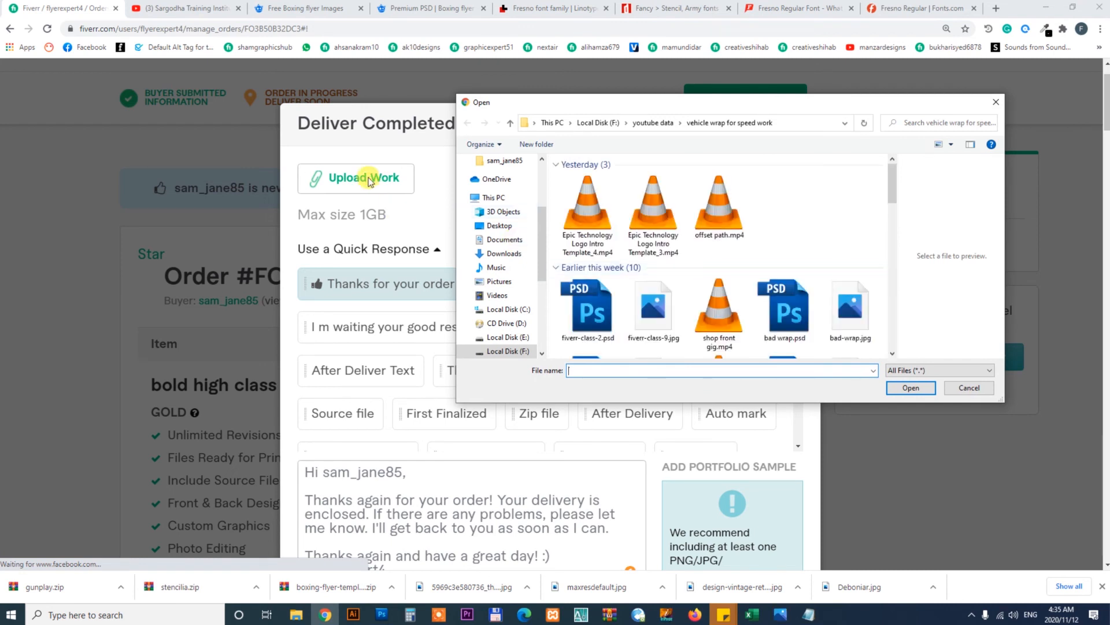
pyautogui.click(520, 338)
pyautogui.doubleClick(581, 201)
pyautogui.click(590, 252)
pyautogui.doubleClick(590, 252)
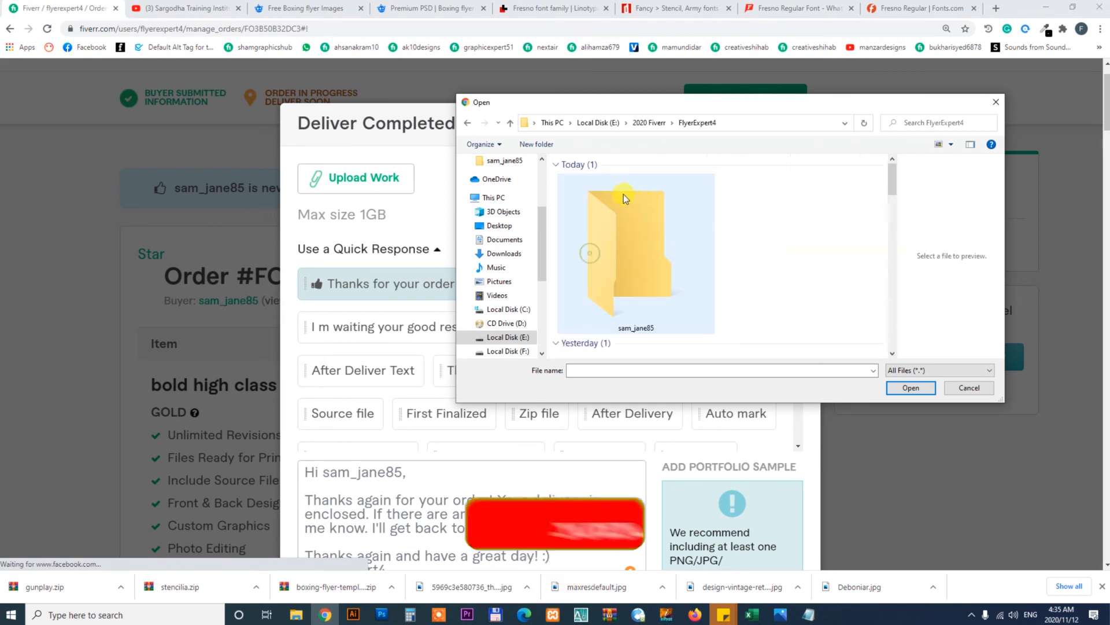
pyautogui.doubleClick(626, 203)
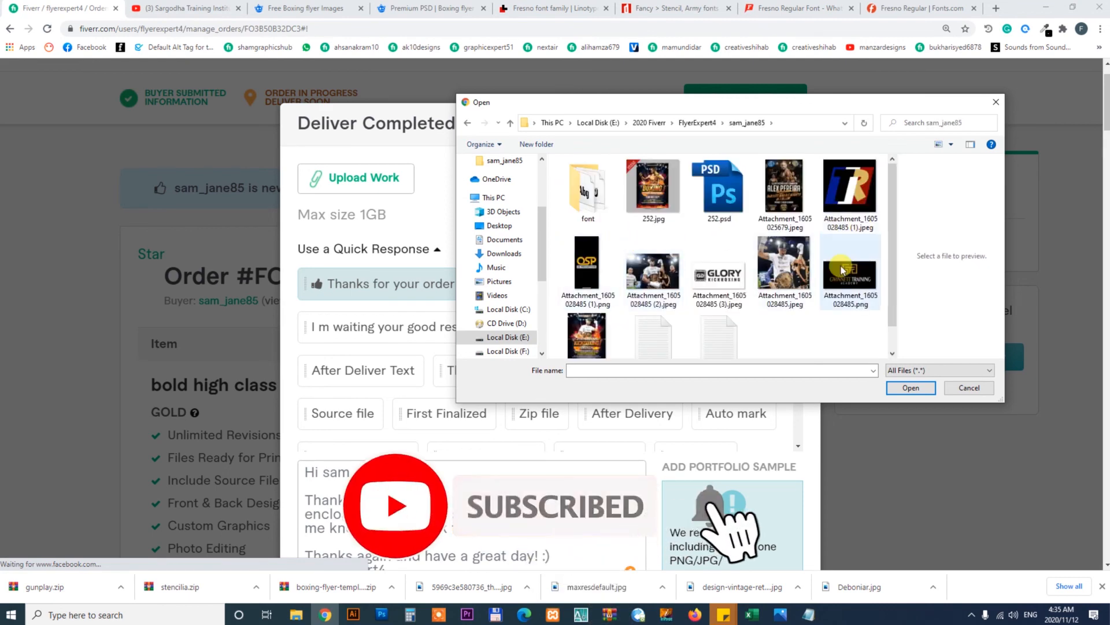
pyautogui.click(587, 334)
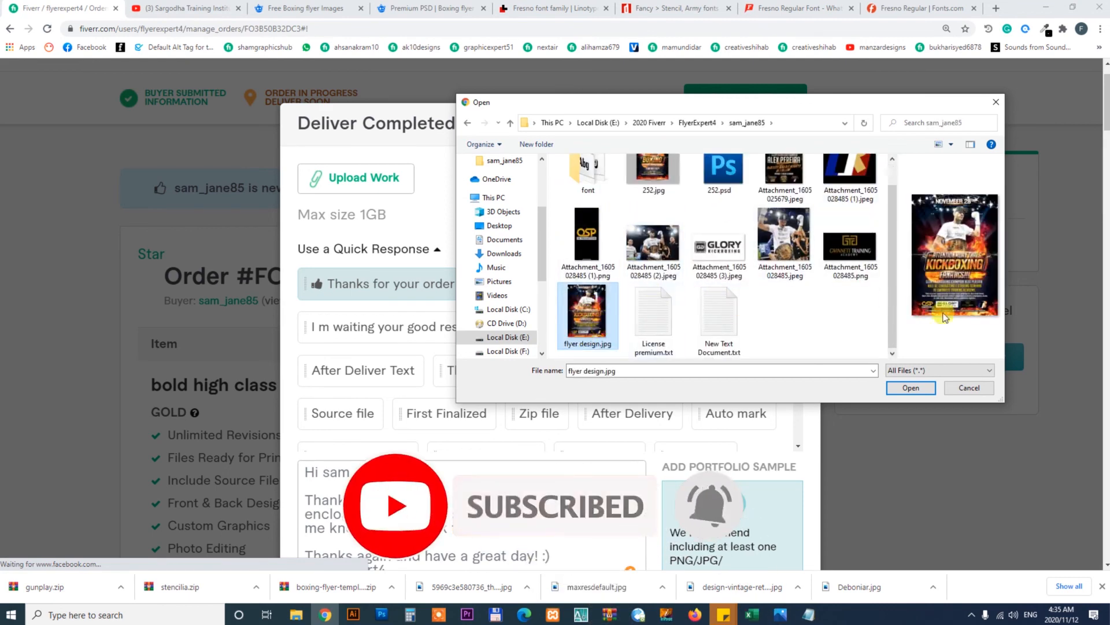
pyautogui.click(911, 387)
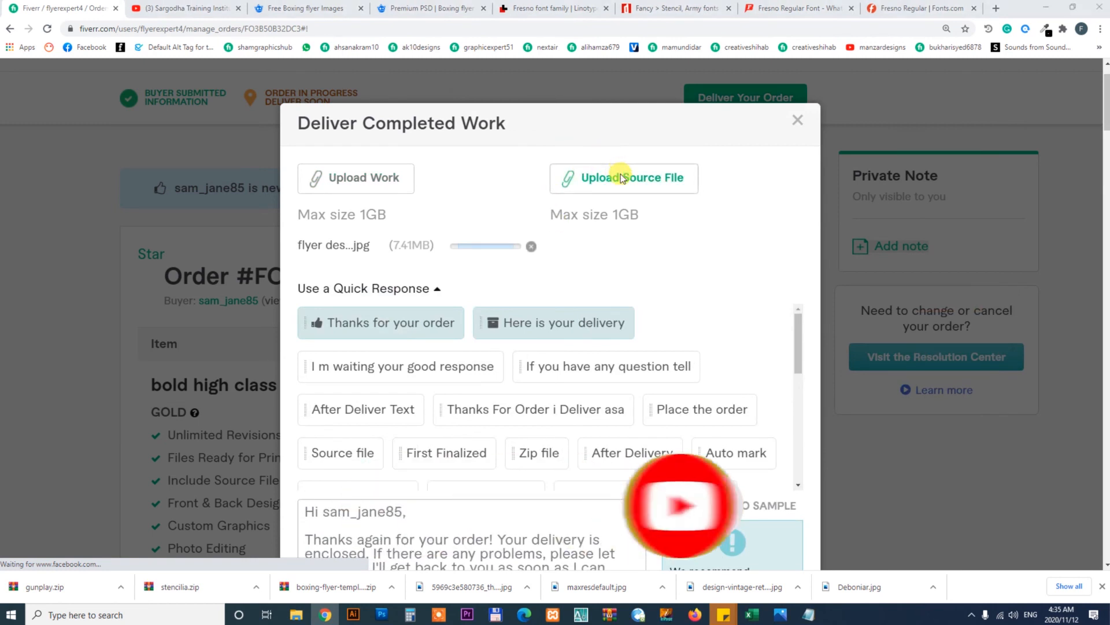
# Upload flyer design.jpg from the same folder as the source file of the delivery
pyautogui.click(622, 179)
pyautogui.scroll(-1, 892, 236)
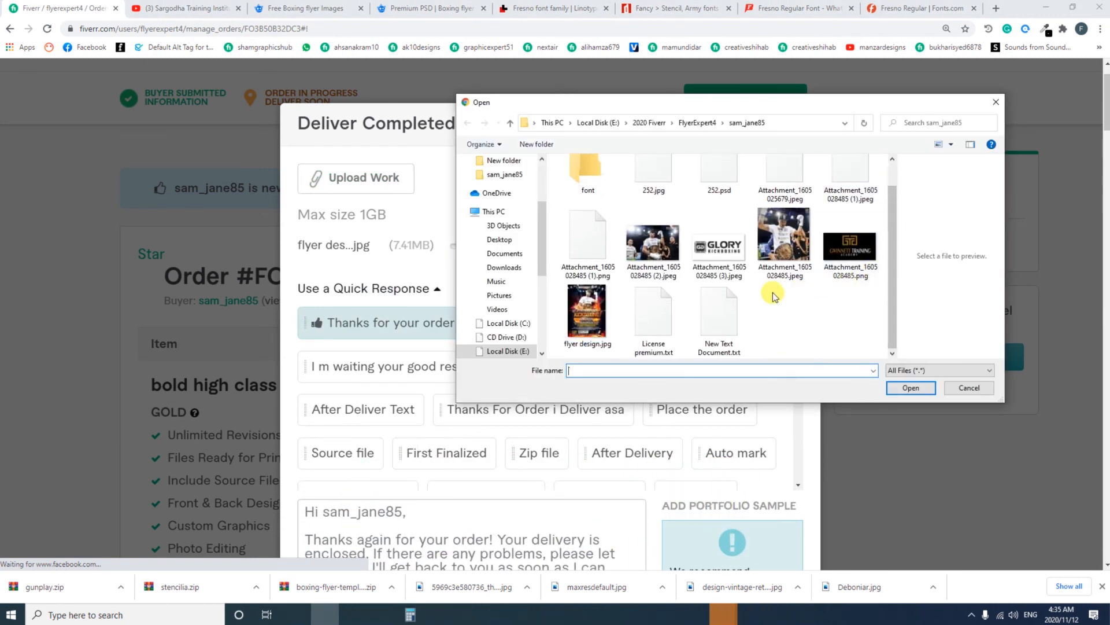
pyautogui.click(587, 315)
pyautogui.click(909, 388)
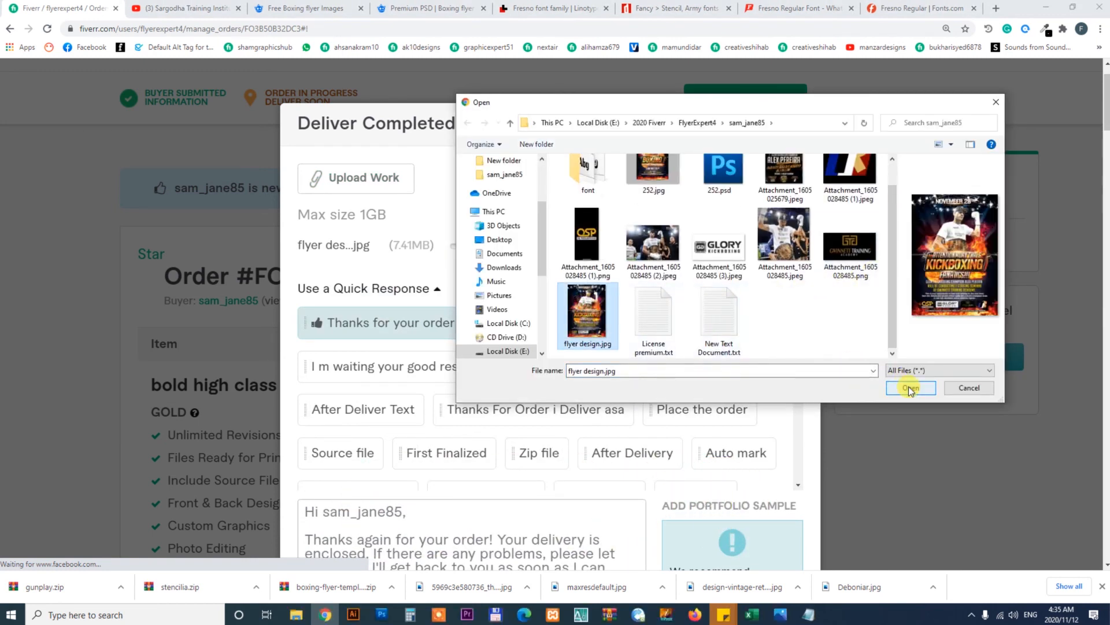
pyautogui.click(591, 320)
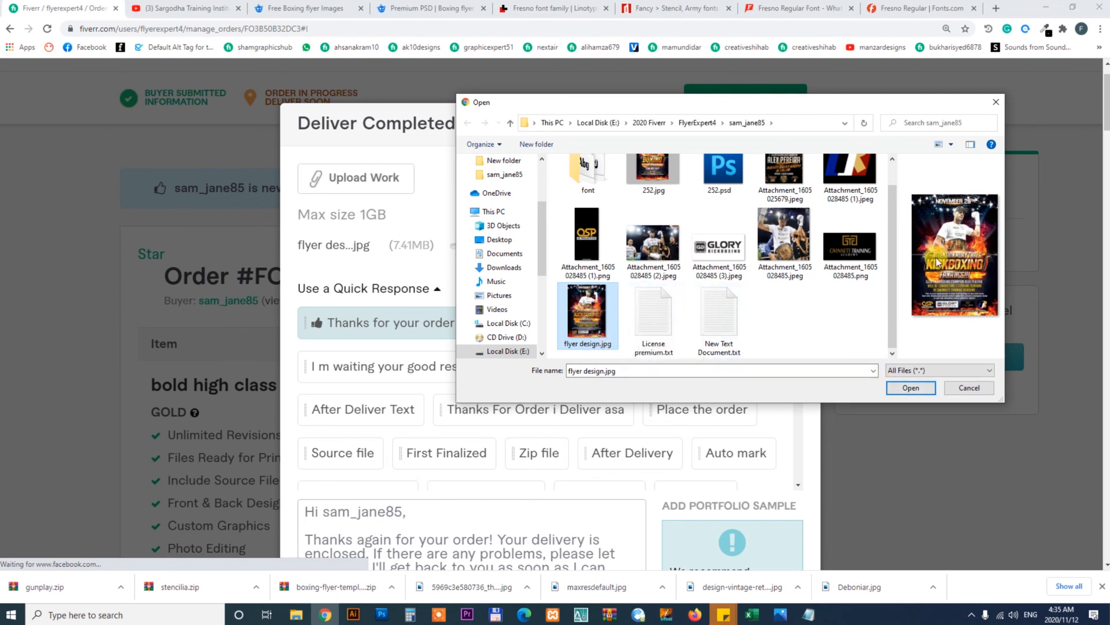
pyautogui.scroll(1, 894, 246)
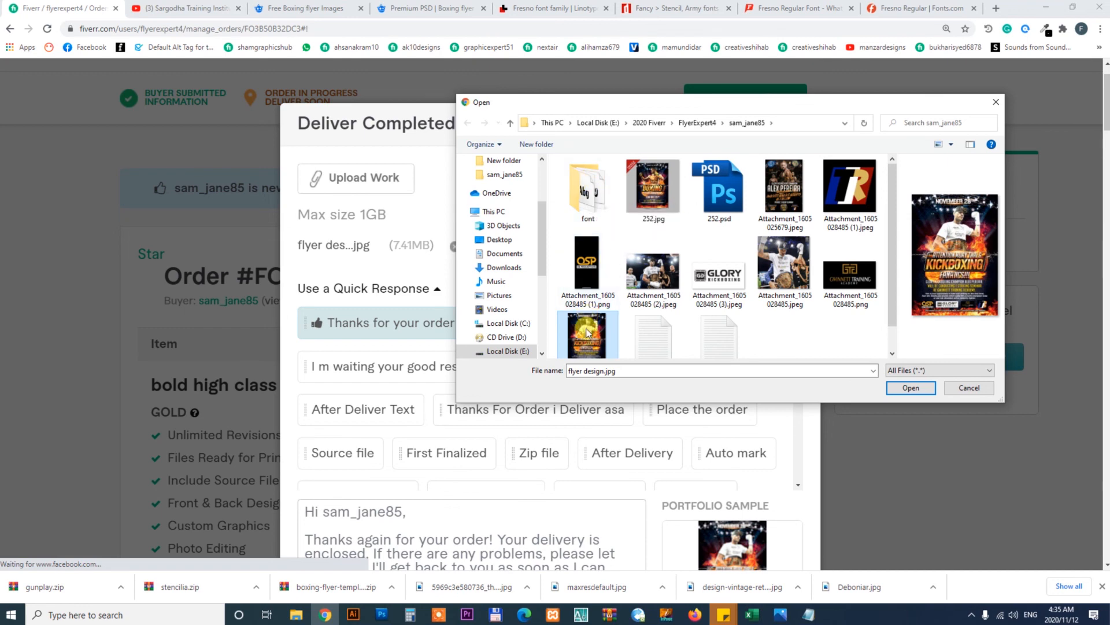
pyautogui.scroll(-1, 587, 333)
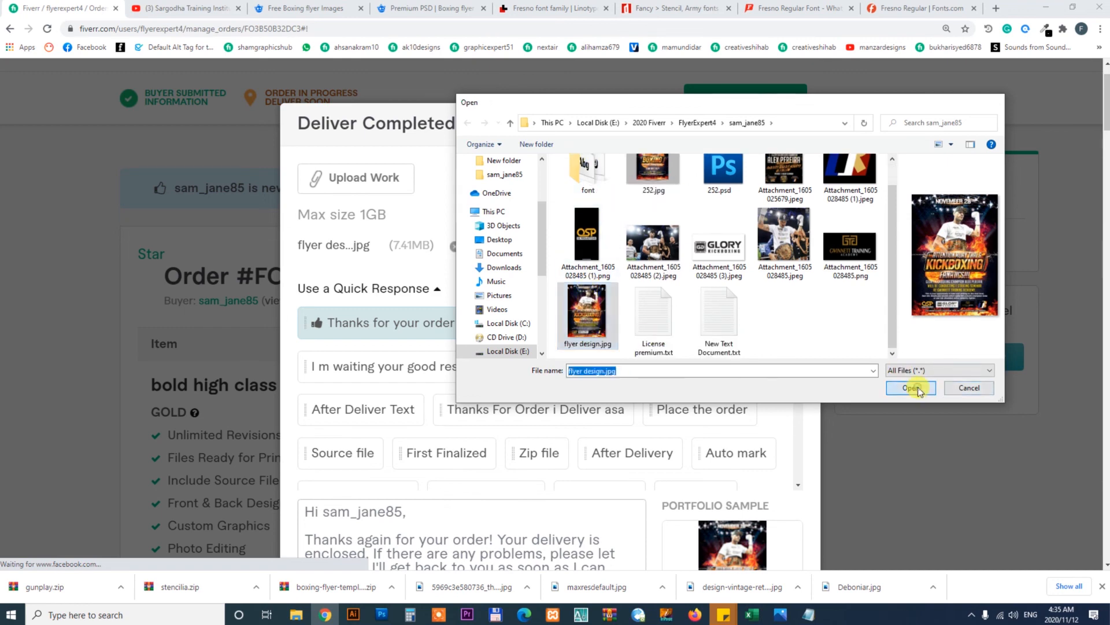
pyautogui.click(910, 387)
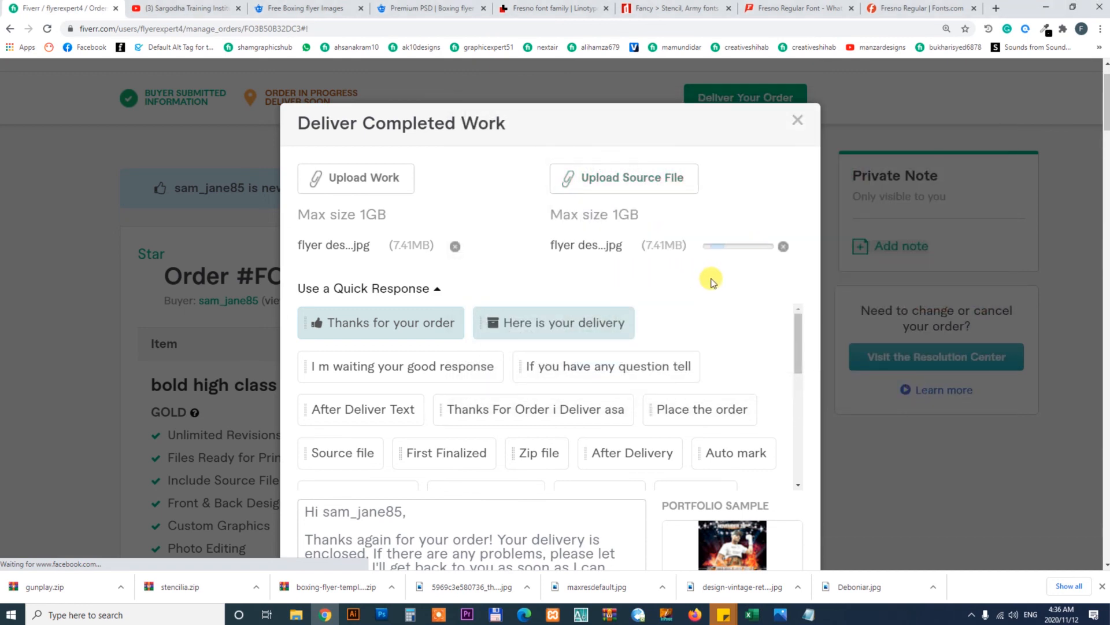
pyautogui.moveTo(1106, 105); pyautogui.dragTo(1107, 143)
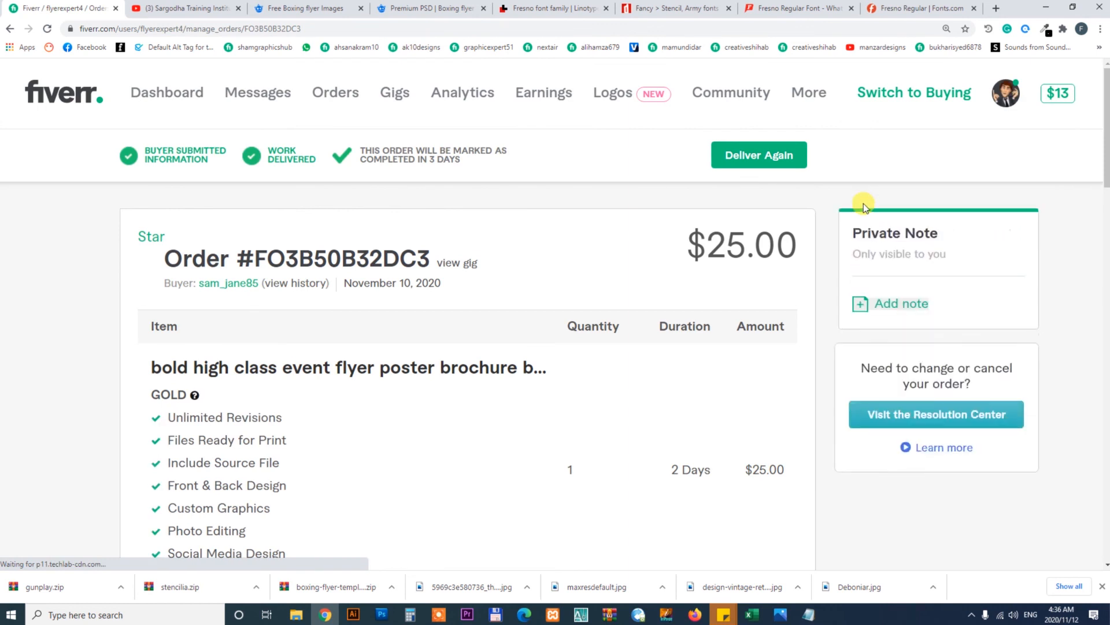
# Reset the page zoom to 100% and open the seller profile page to browse its reviews and active gigs
pyautogui.scroll(-1, 822, 313)
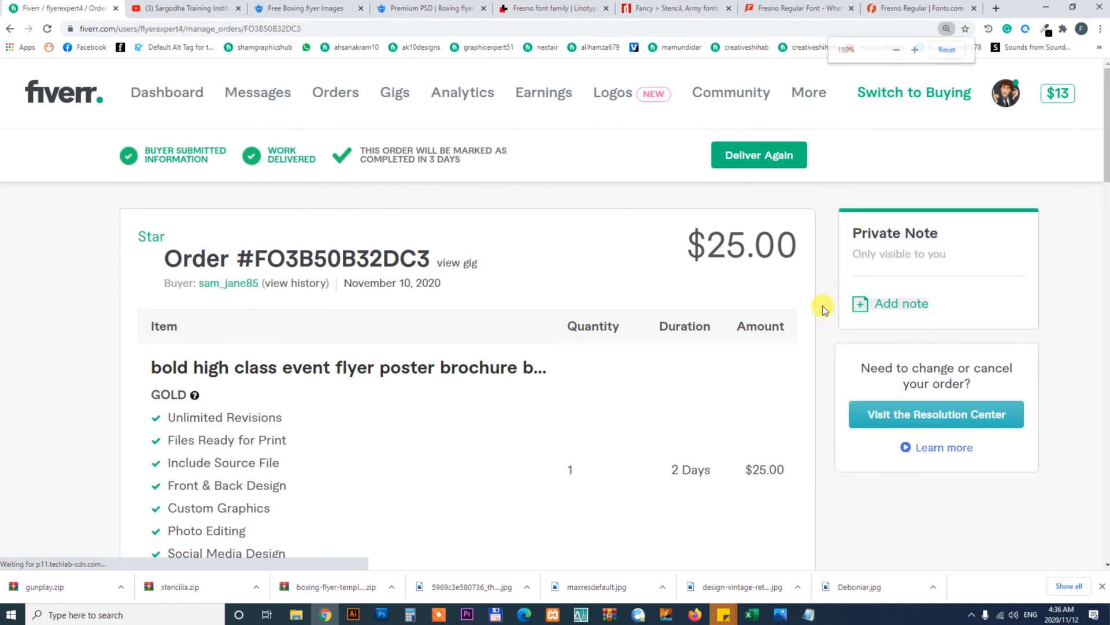
pyautogui.click(946, 50)
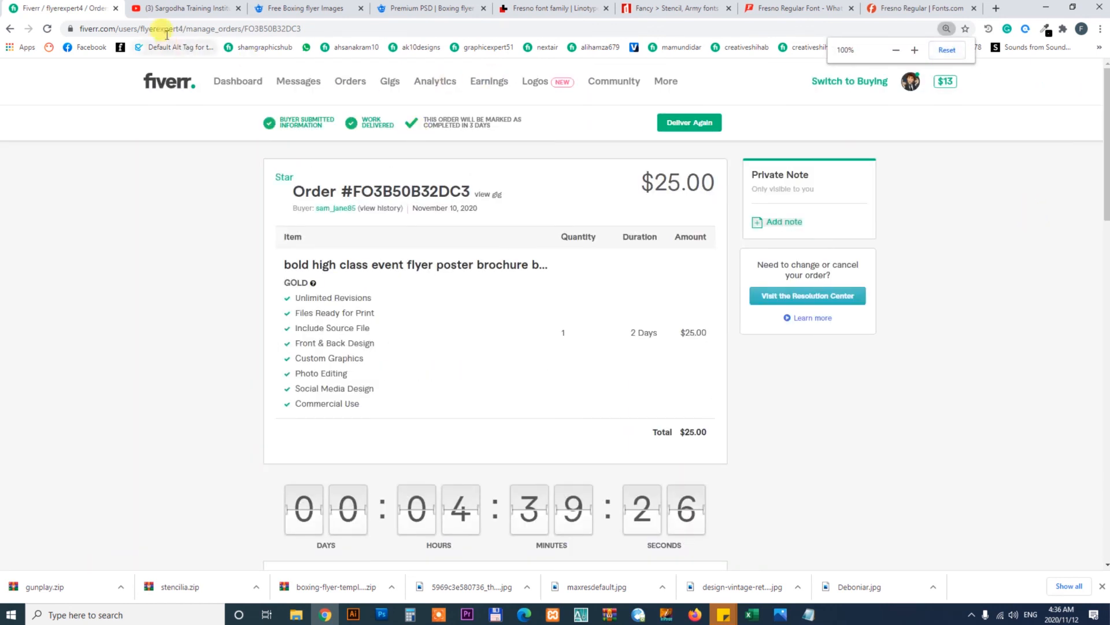
pyautogui.click(911, 83)
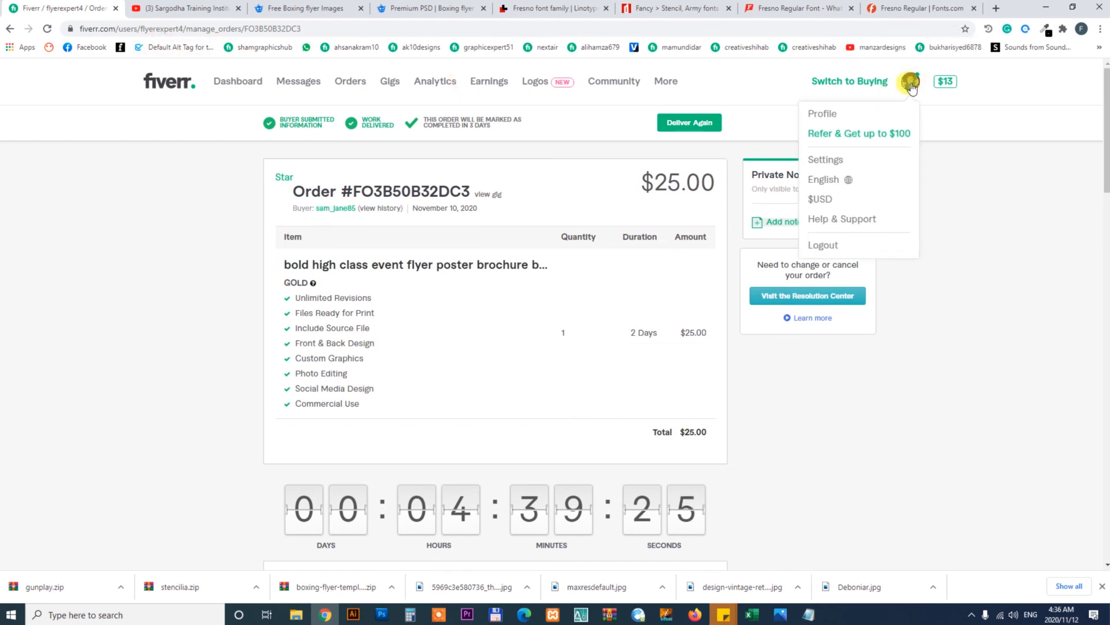
pyautogui.click(824, 114)
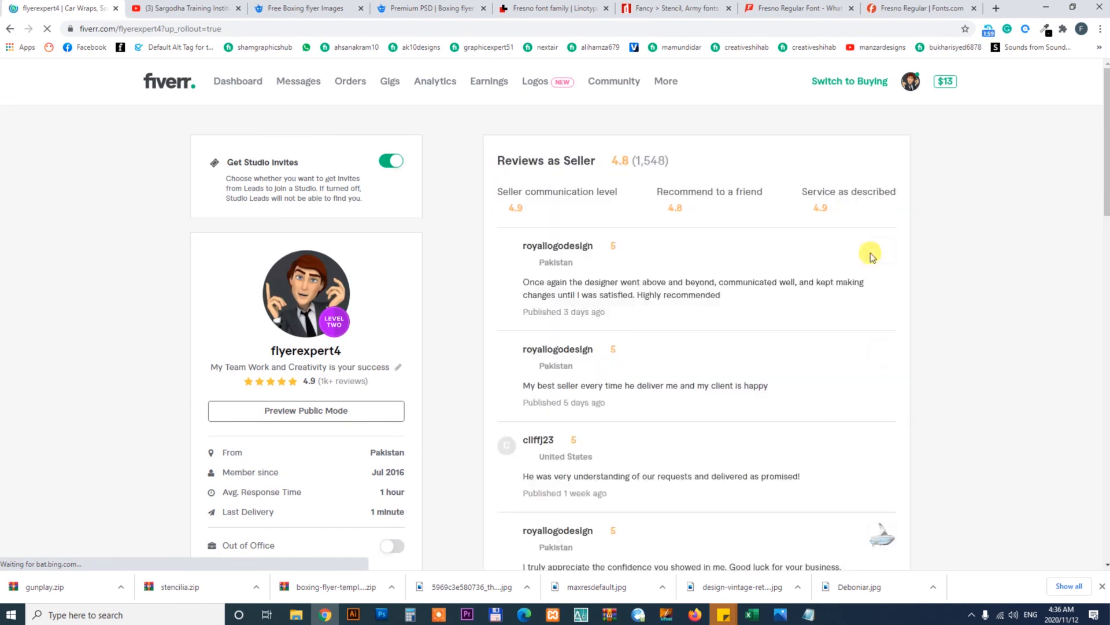
pyautogui.moveTo(1107, 150); pyautogui.dragTo(1107, 119)
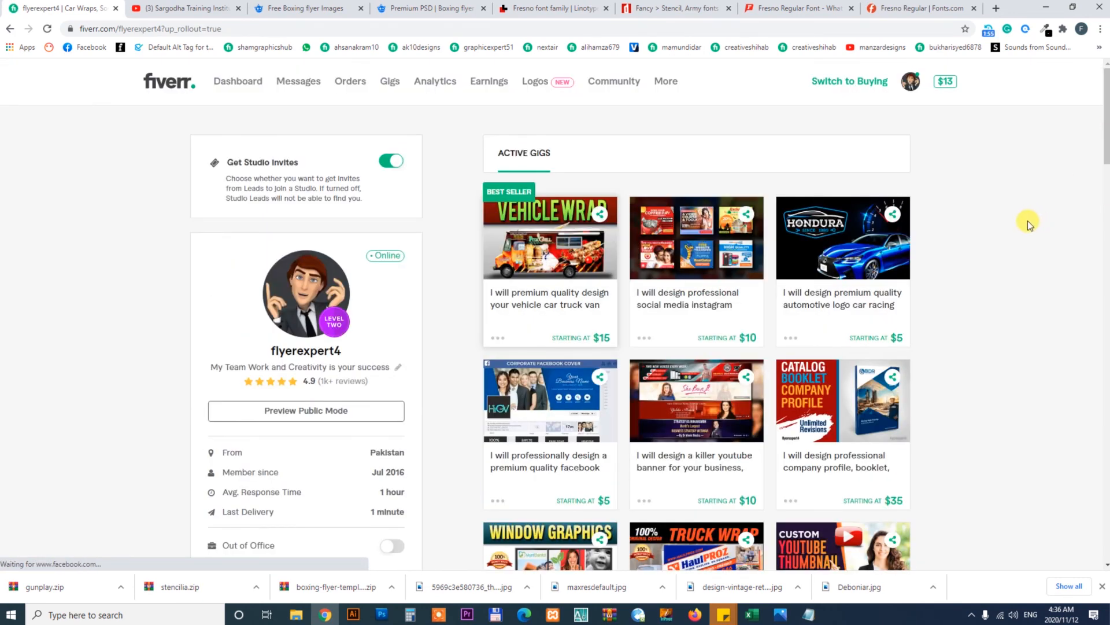
# Switch to the Sargodha Training Institute YouTube channel tab
pyautogui.click(174, 8)
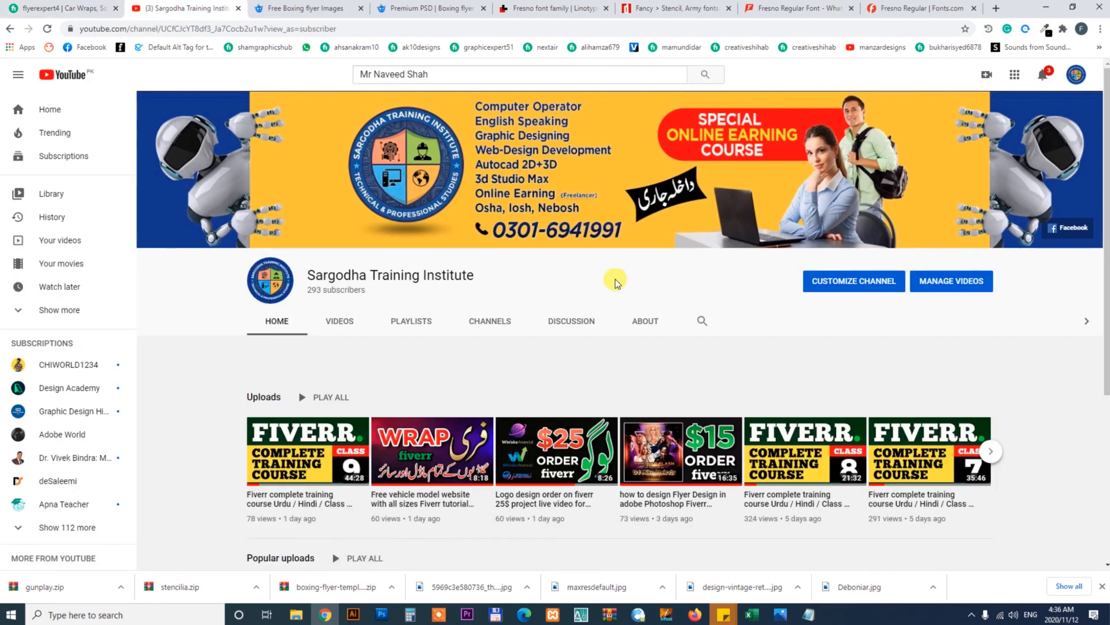